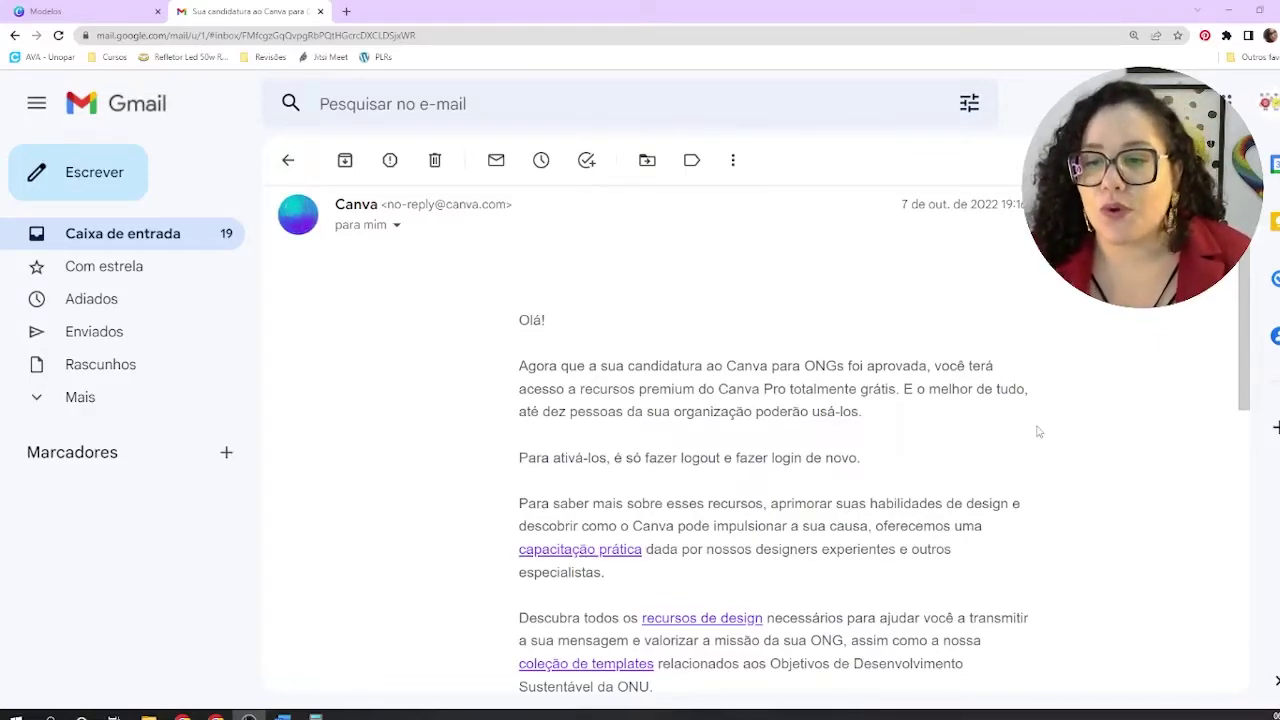
{"action": "scroll", "coordinate": [1038, 432], "scroll_direction": "down", "scroll_amount": 1}
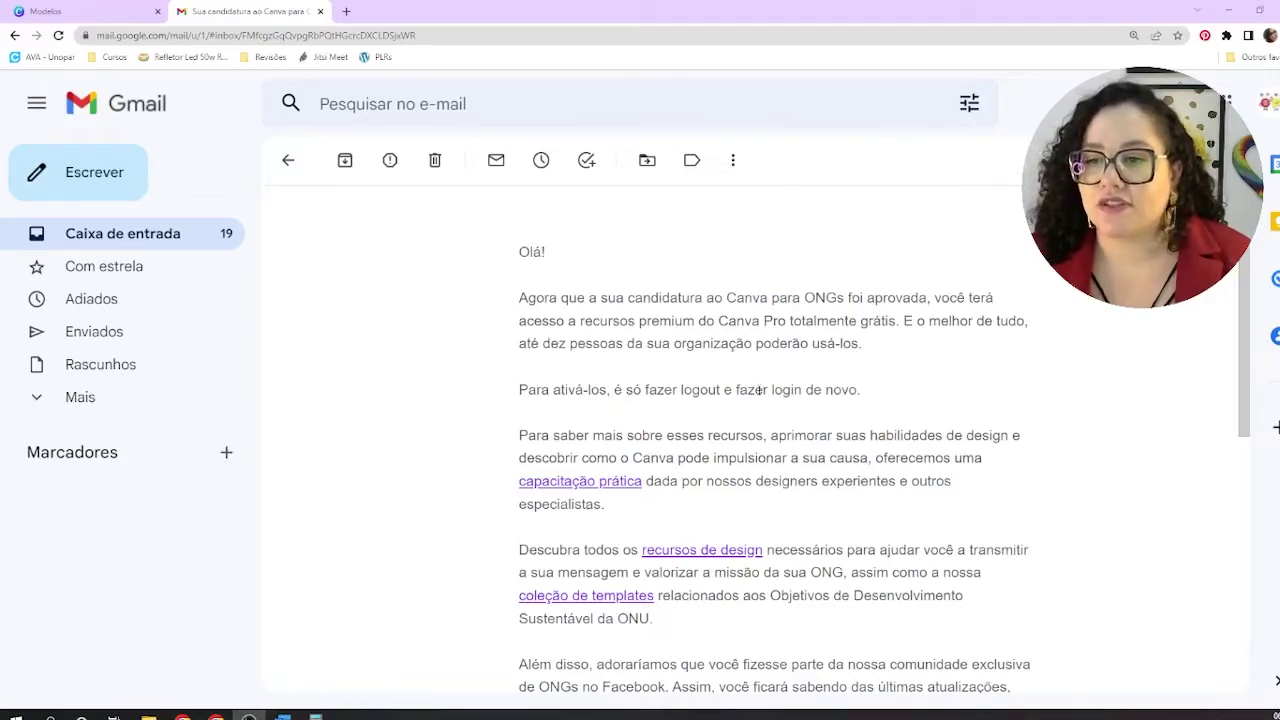
{"action": "scroll", "coordinate": [648, 414], "scroll_direction": "down", "scroll_amount": 1}
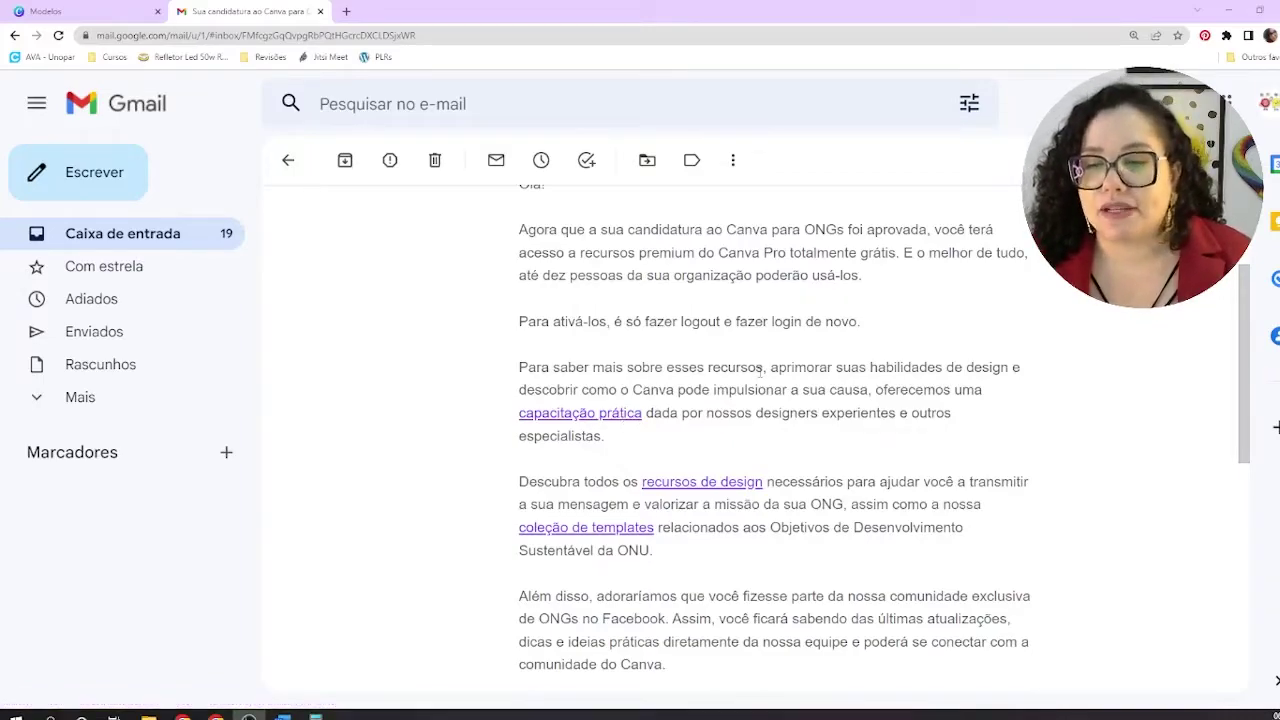
{"action": "scroll", "coordinate": [744, 371], "scroll_direction": "down", "scroll_amount": 1}
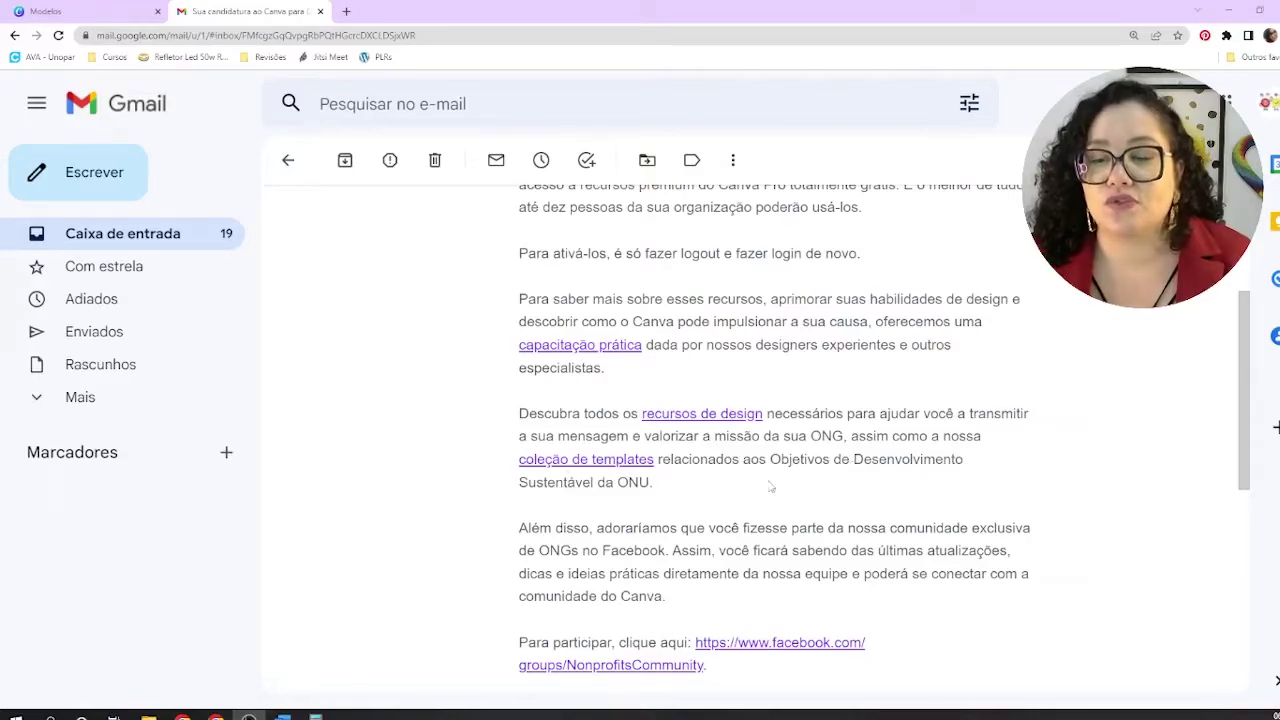
{"action": "scroll", "coordinate": [667, 440], "scroll_direction": "down", "scroll_amount": 1}
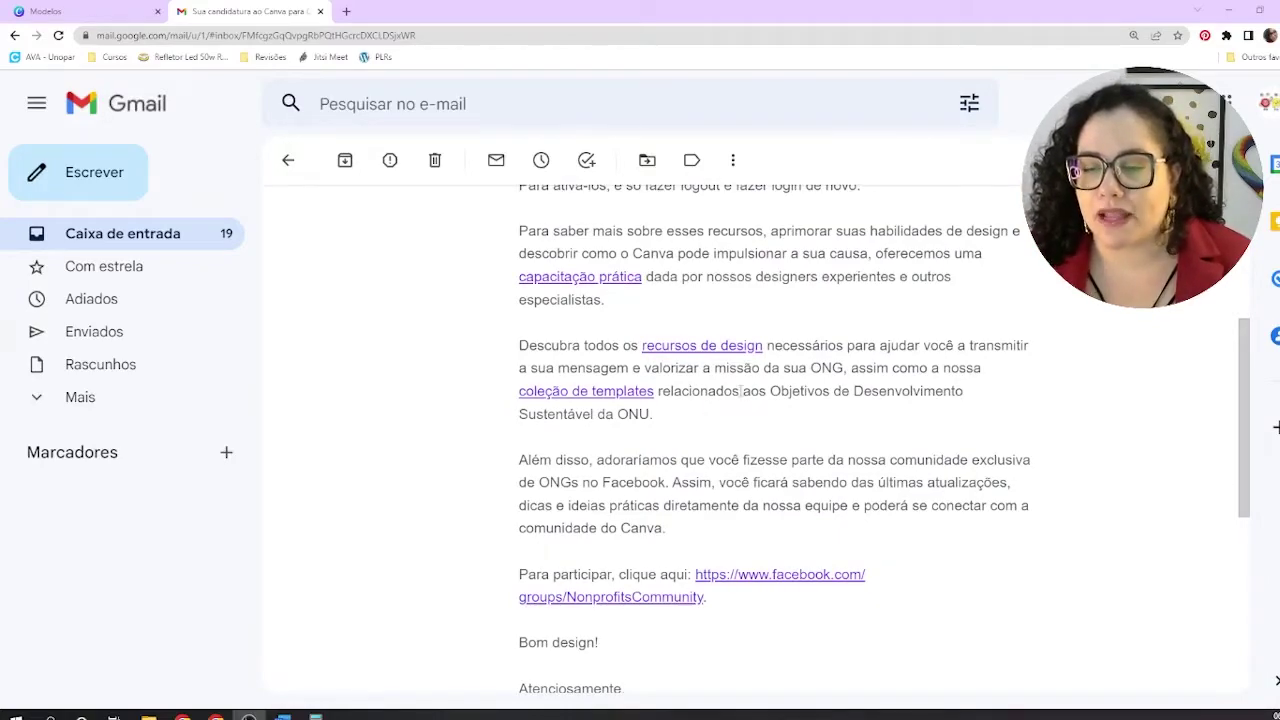
{"action": "scroll", "coordinate": [742, 390], "scroll_direction": "down", "scroll_amount": 1}
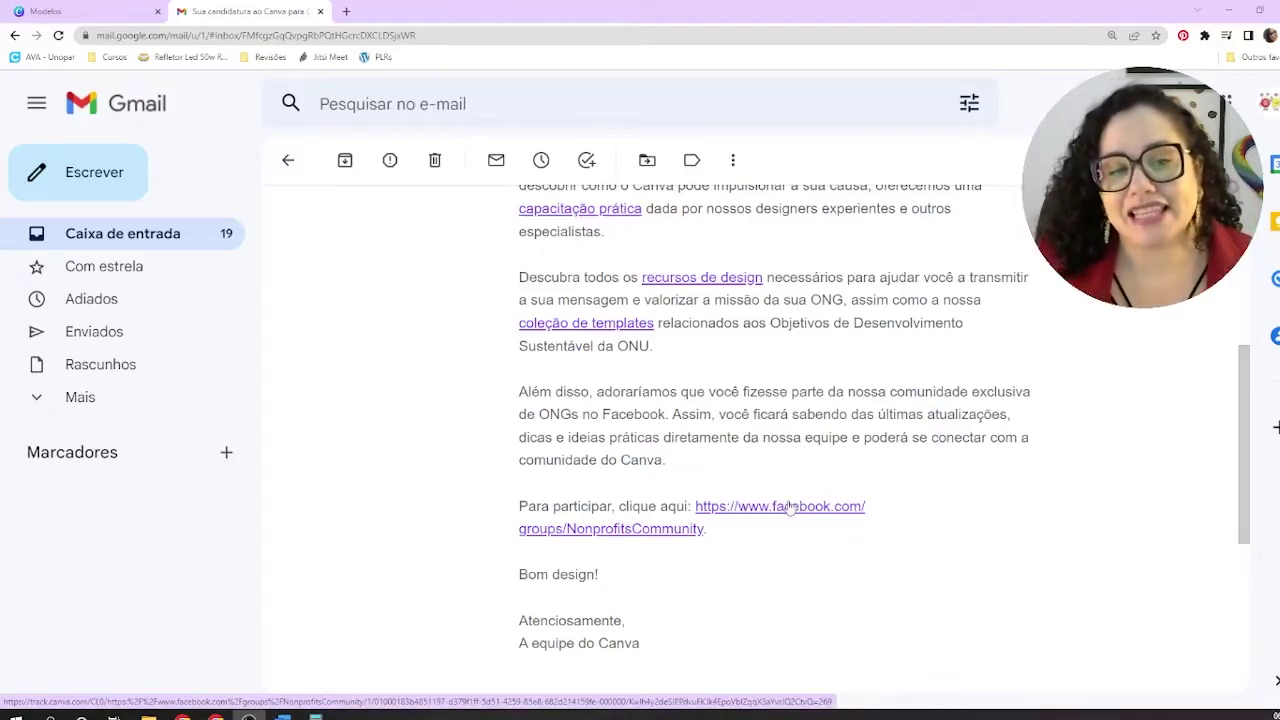
{"action": "scroll", "coordinate": [946, 518], "scroll_direction": "down", "scroll_amount": 2}
{"action": "scroll", "coordinate": [998, 472], "scroll_direction": "up", "scroll_amount": 4}
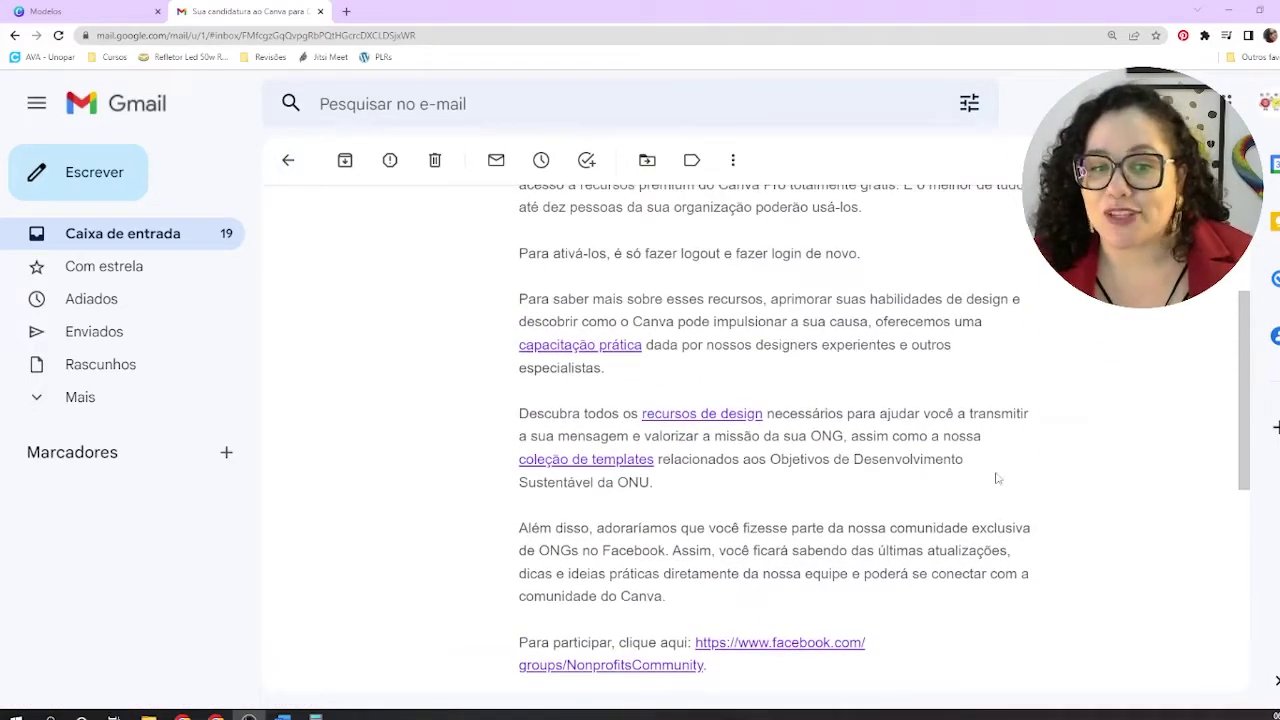
{"action": "scroll", "coordinate": [998, 474], "scroll_direction": "up", "scroll_amount": 2}
{"action": "scroll", "coordinate": [996, 482], "scroll_direction": "up", "scroll_amount": 2}
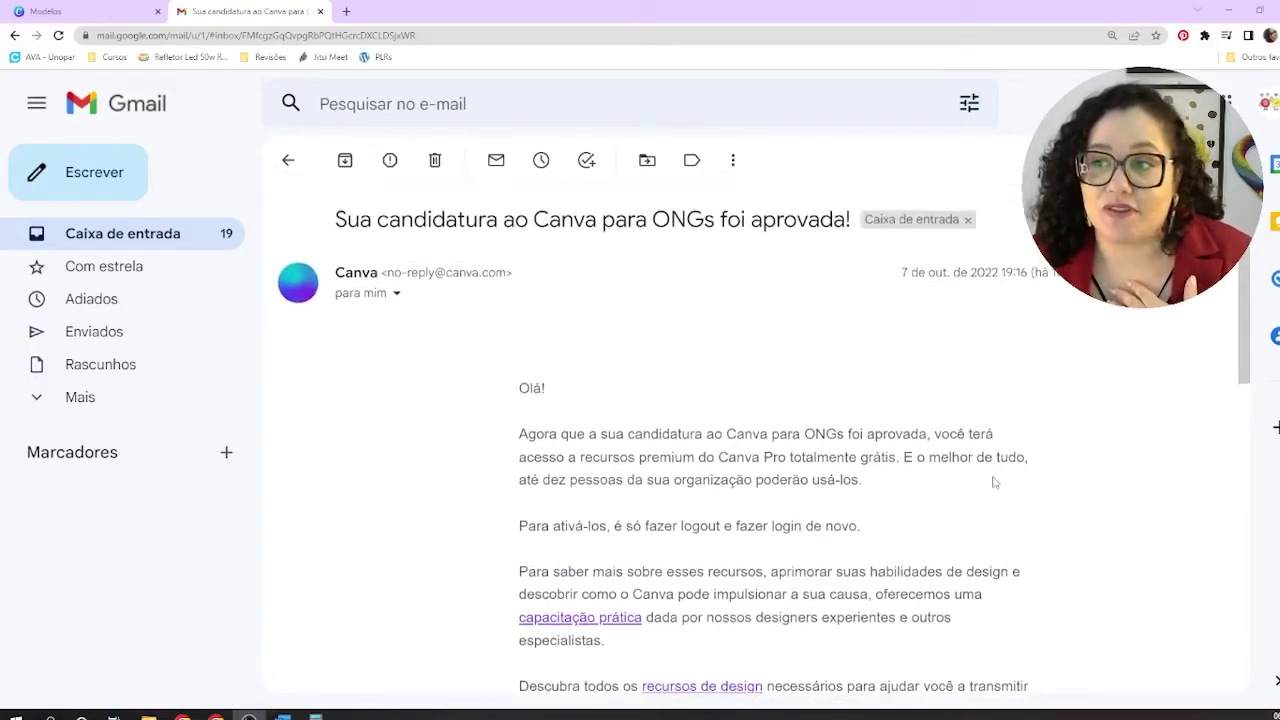
{"action": "scroll", "coordinate": [993, 482], "scroll_direction": "down", "scroll_amount": 1}
{"action": "scroll", "coordinate": [995, 478], "scroll_direction": "up", "scroll_amount": 1}
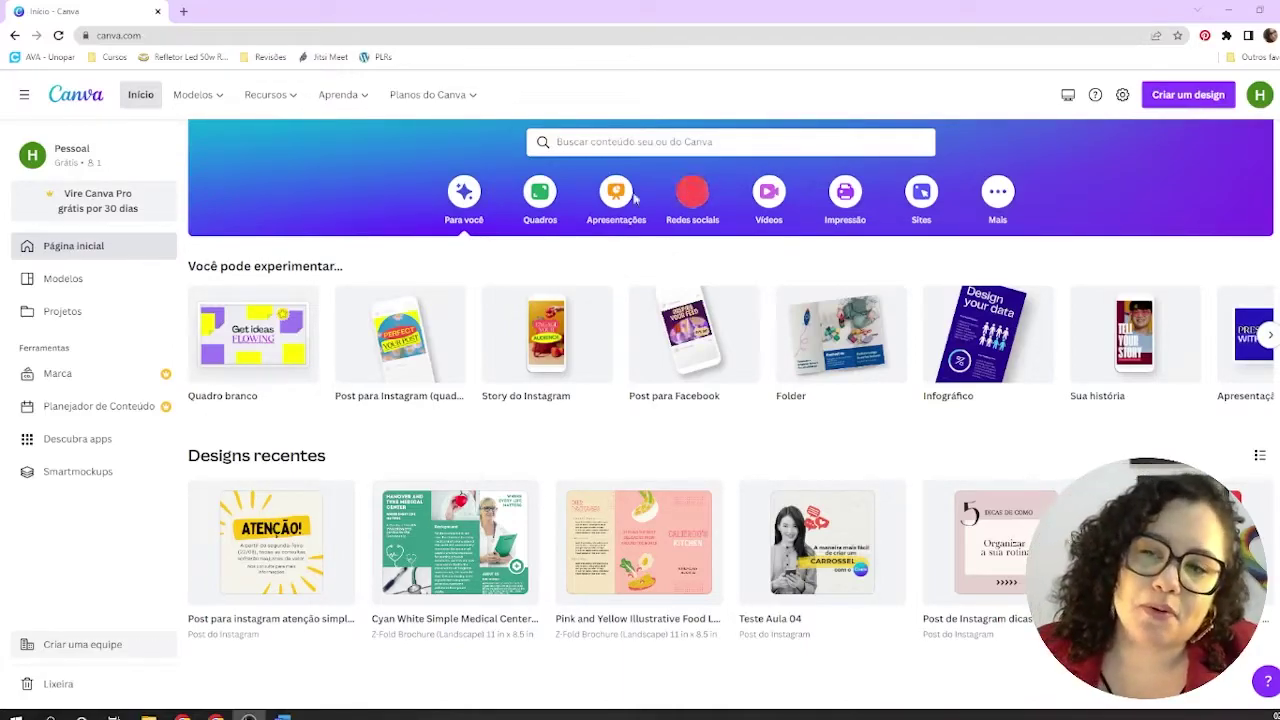
Step: Search Canva for "ebook" and open the suggested 512 x 800 px Capa para eBook template category
{"action": "left_click", "coordinate": [565, 144]}
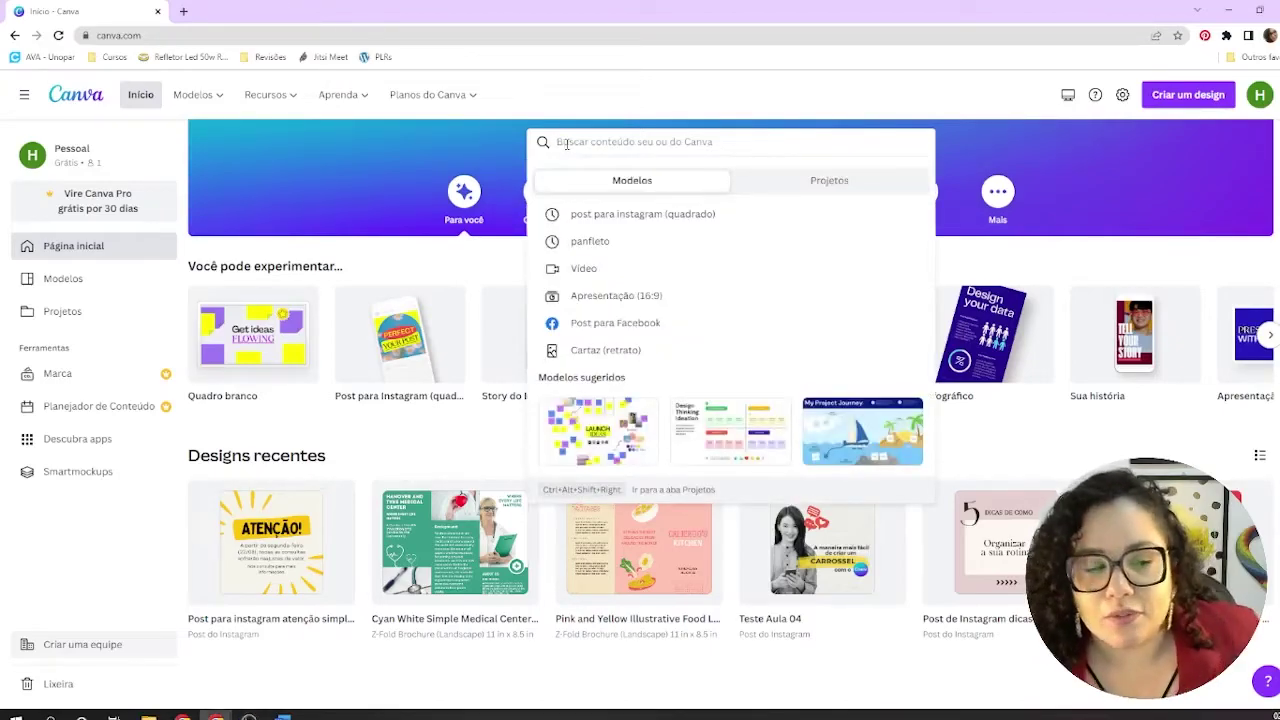
{"action": "type", "text": "ebo"}
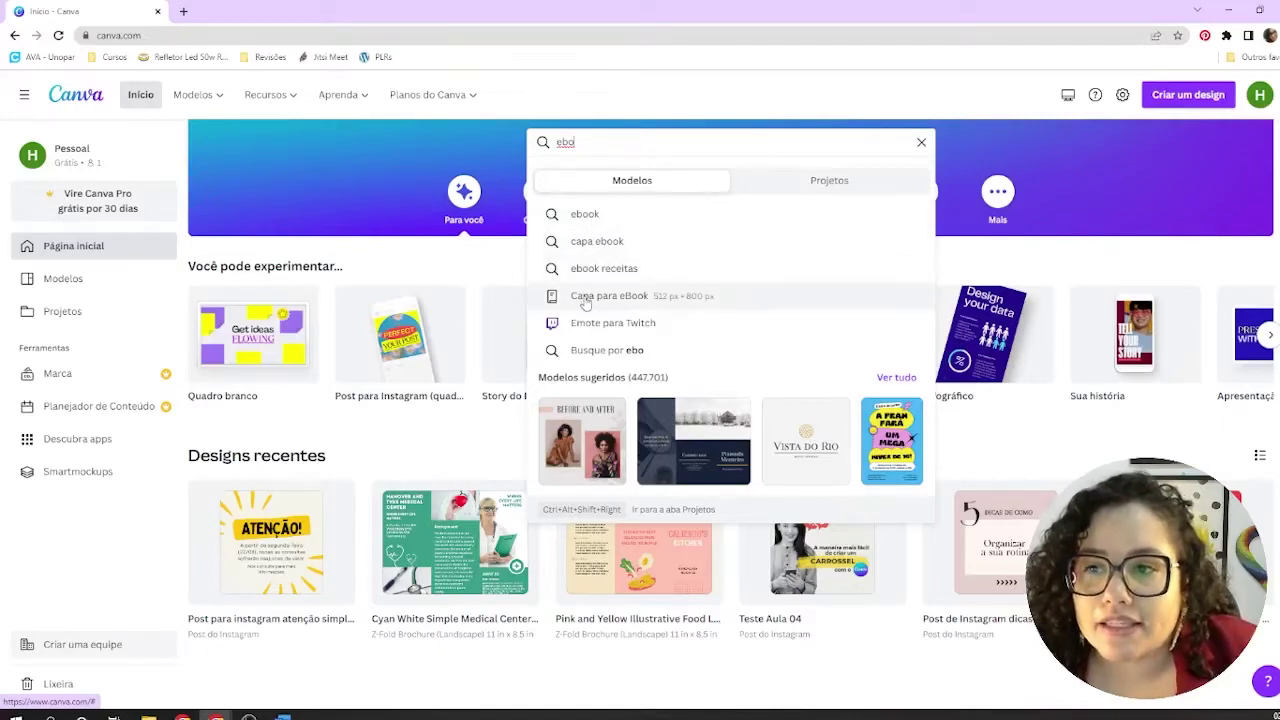
{"action": "type", "text": "o"}
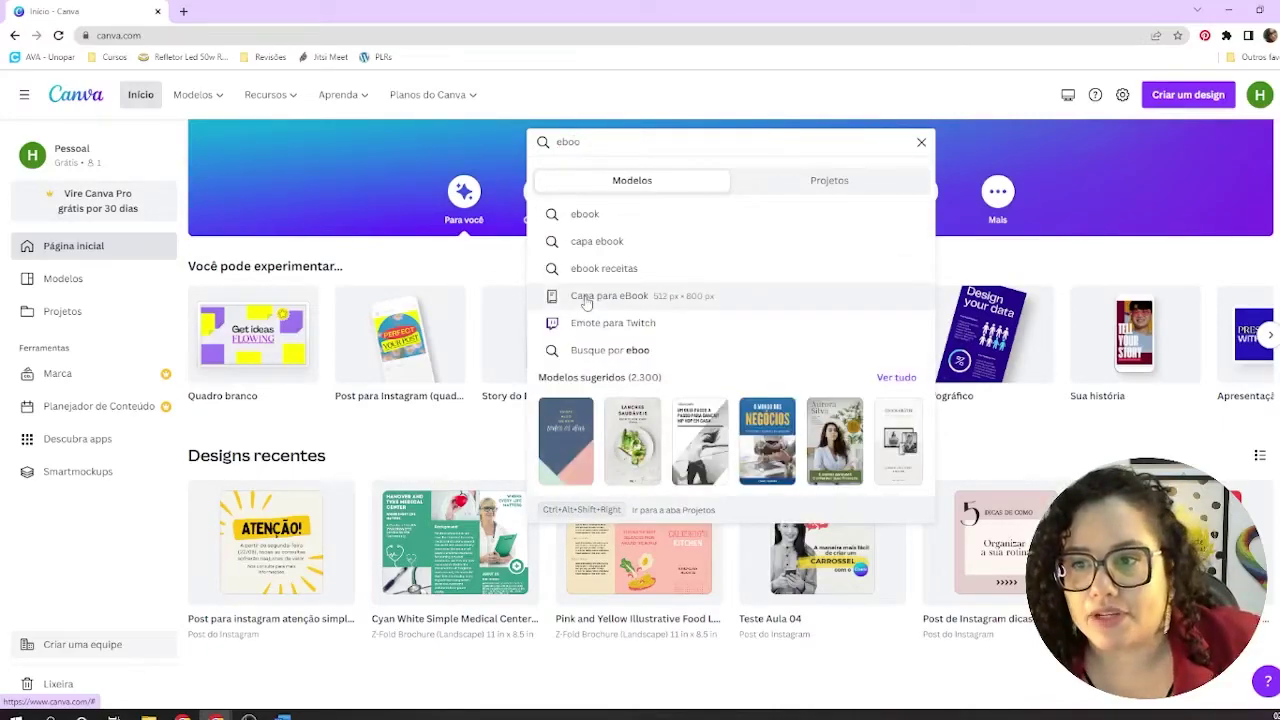
{"action": "type", "text": "k"}
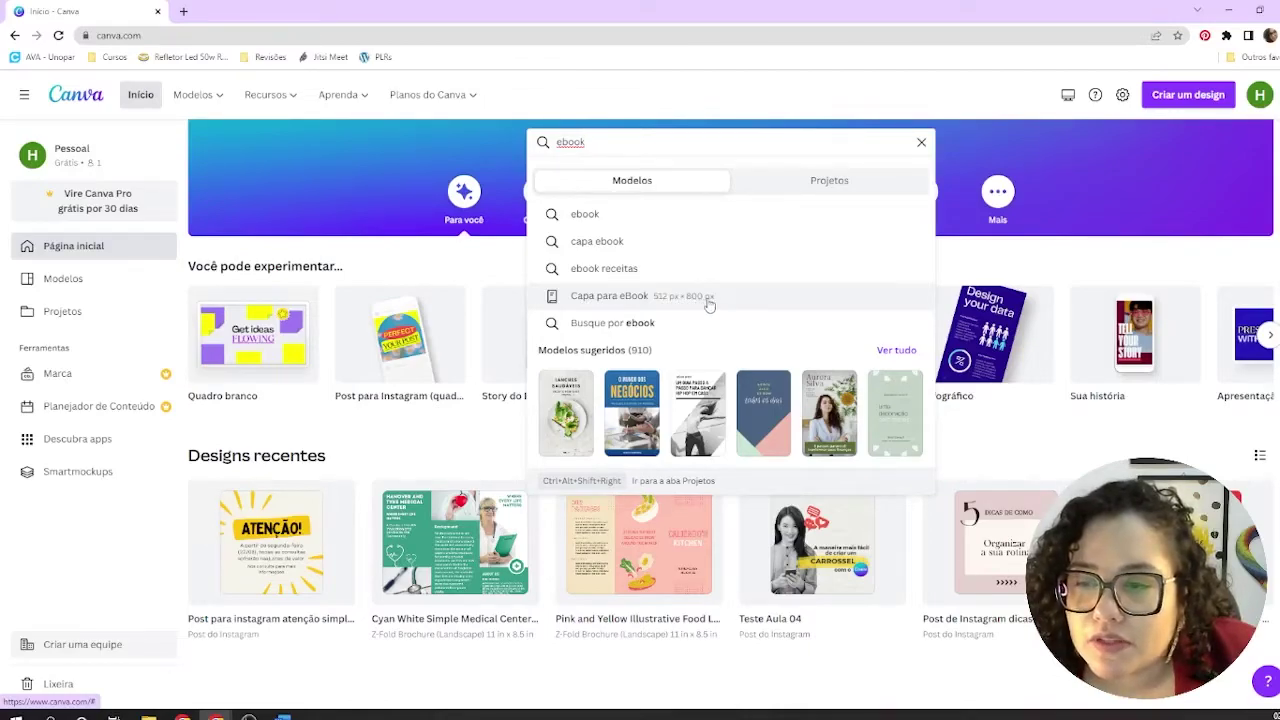
{"action": "left_click", "coordinate": [608, 300]}
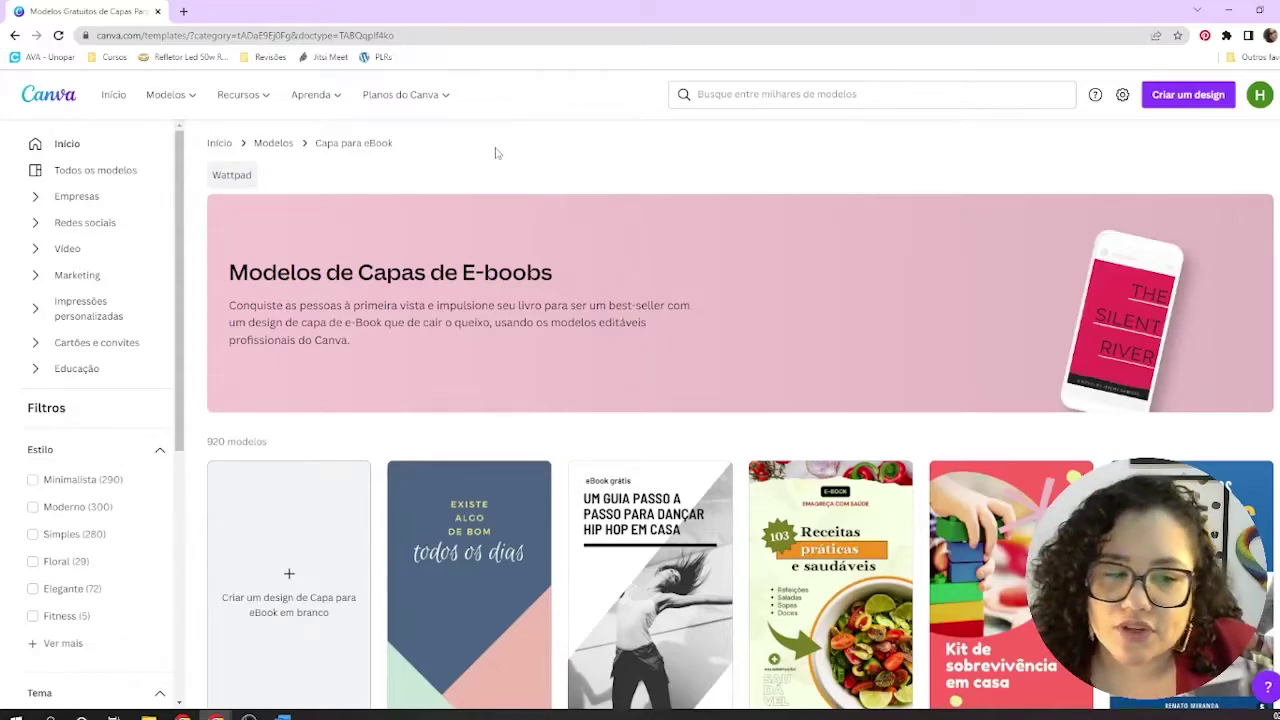
Step: Browse the eBook cover templates, examining the designs and the paid and Pro markings on their thumbnails
{"action": "scroll", "coordinate": [495, 150], "scroll_direction": "down", "scroll_amount": 1}
{"action": "scroll", "coordinate": [530, 180], "scroll_direction": "down", "scroll_amount": 2}
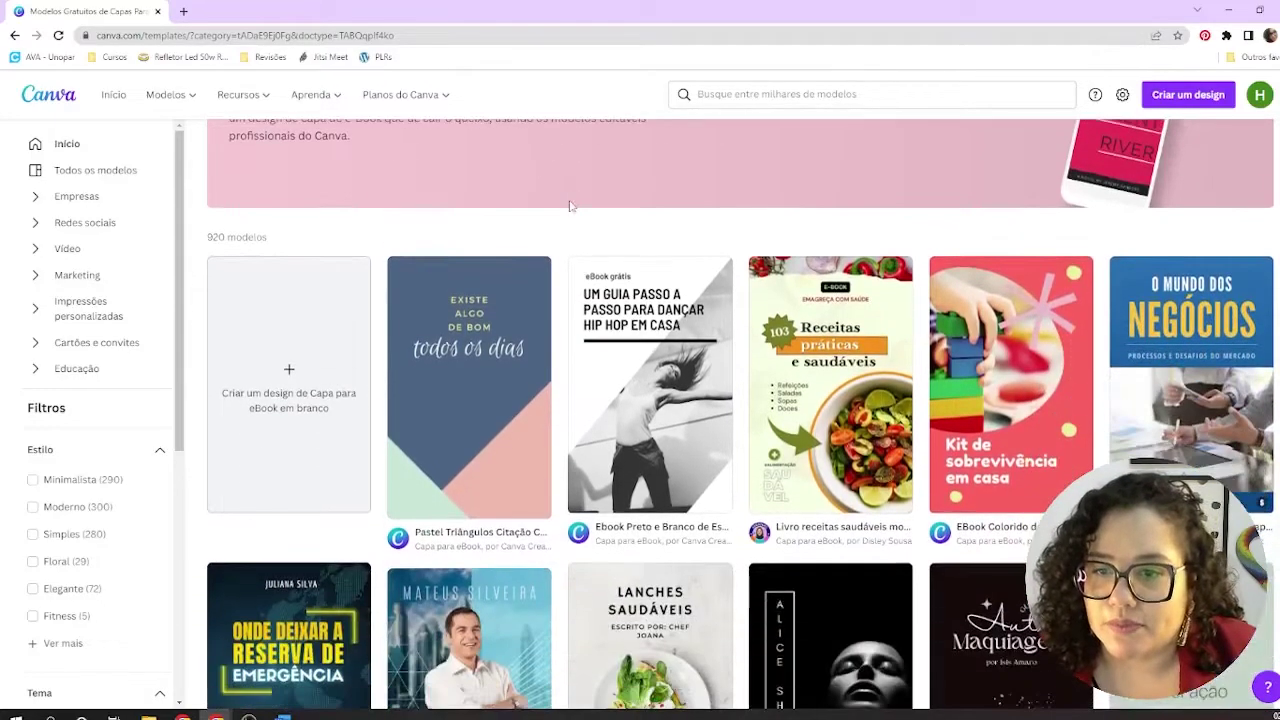
{"action": "scroll", "coordinate": [565, 203], "scroll_direction": "down", "scroll_amount": 1}
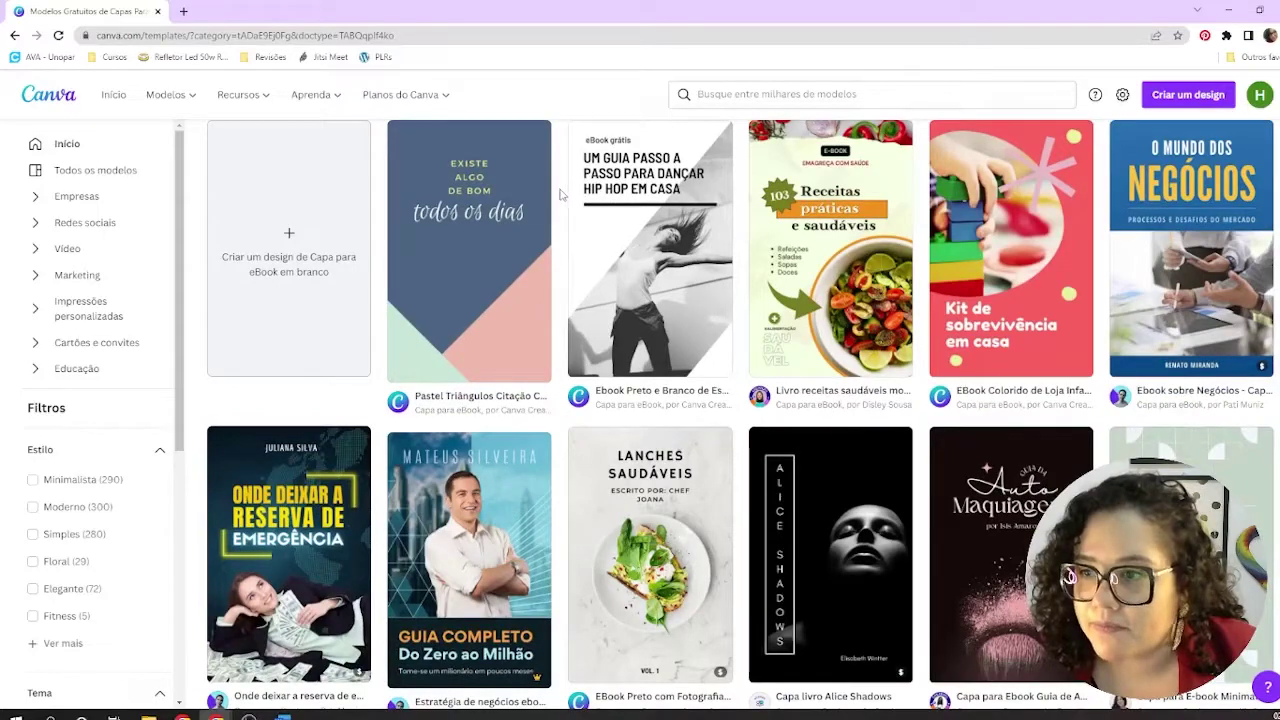
{"action": "scroll", "coordinate": [560, 194], "scroll_direction": "down", "scroll_amount": 1}
{"action": "scroll", "coordinate": [560, 194], "scroll_direction": "up", "scroll_amount": 2}
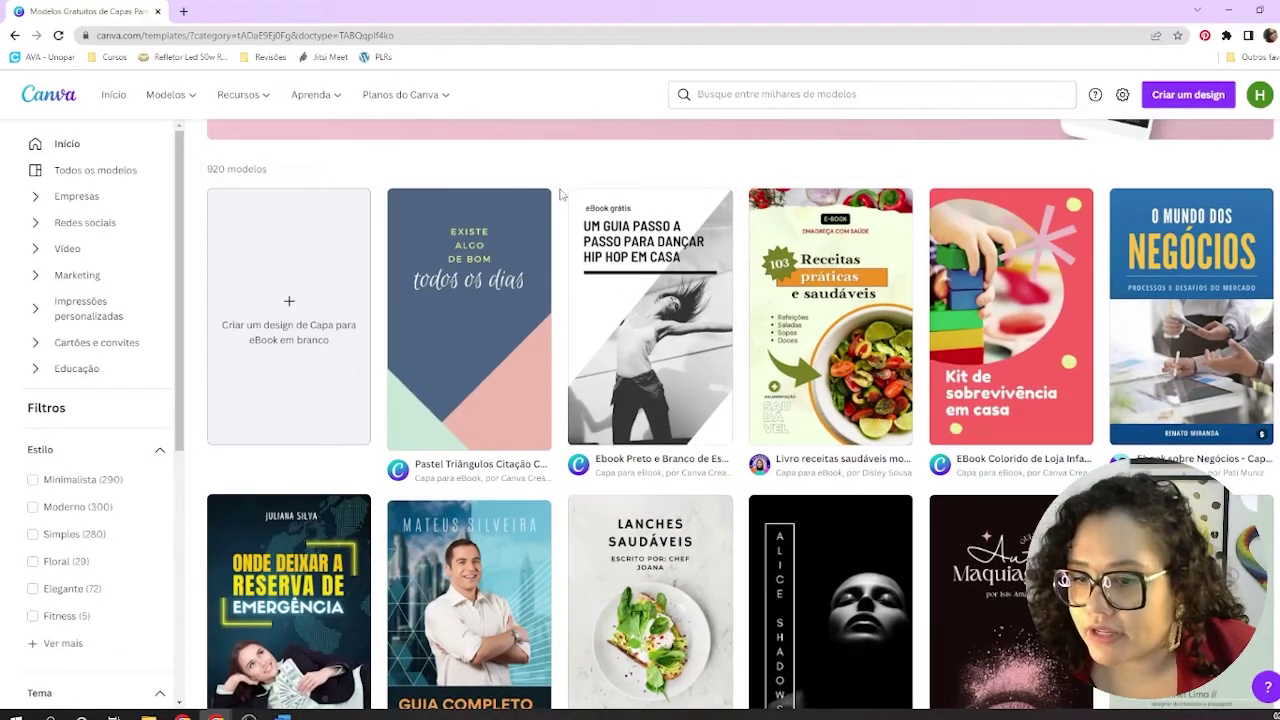
{"action": "scroll", "coordinate": [560, 194], "scroll_direction": "down", "scroll_amount": 2}
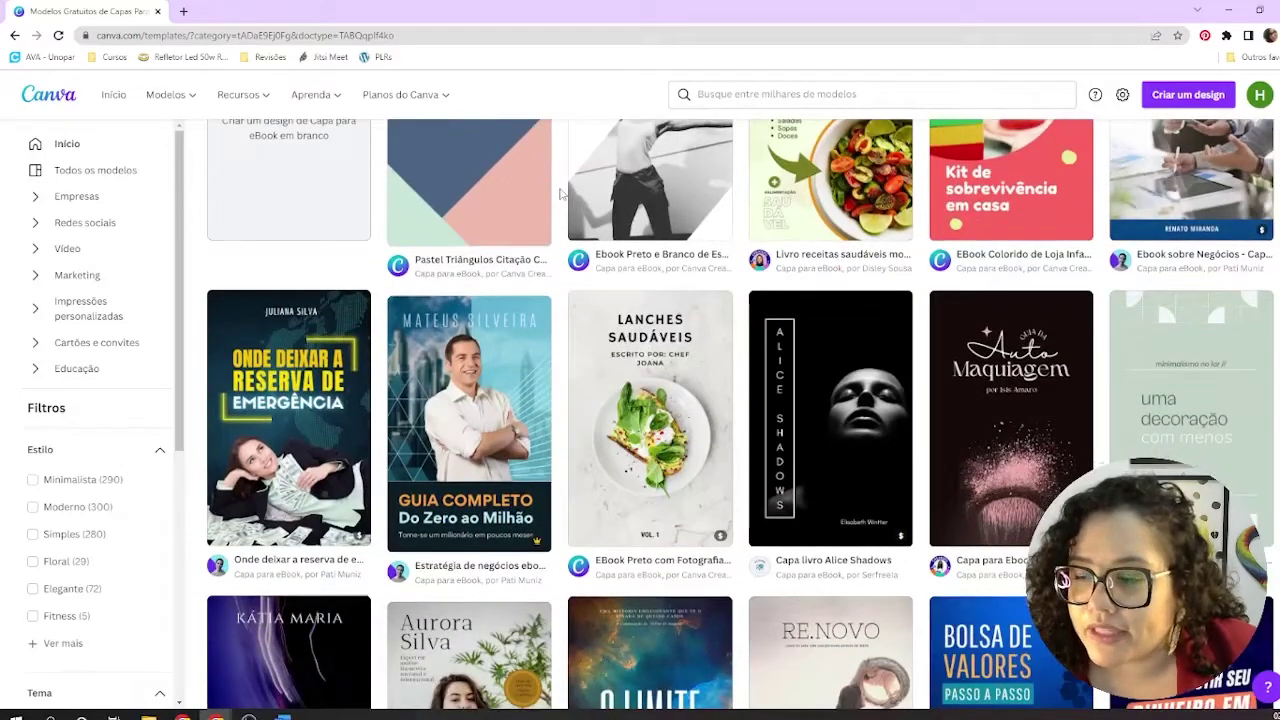
{"action": "scroll", "coordinate": [561, 194], "scroll_direction": "down", "scroll_amount": 3}
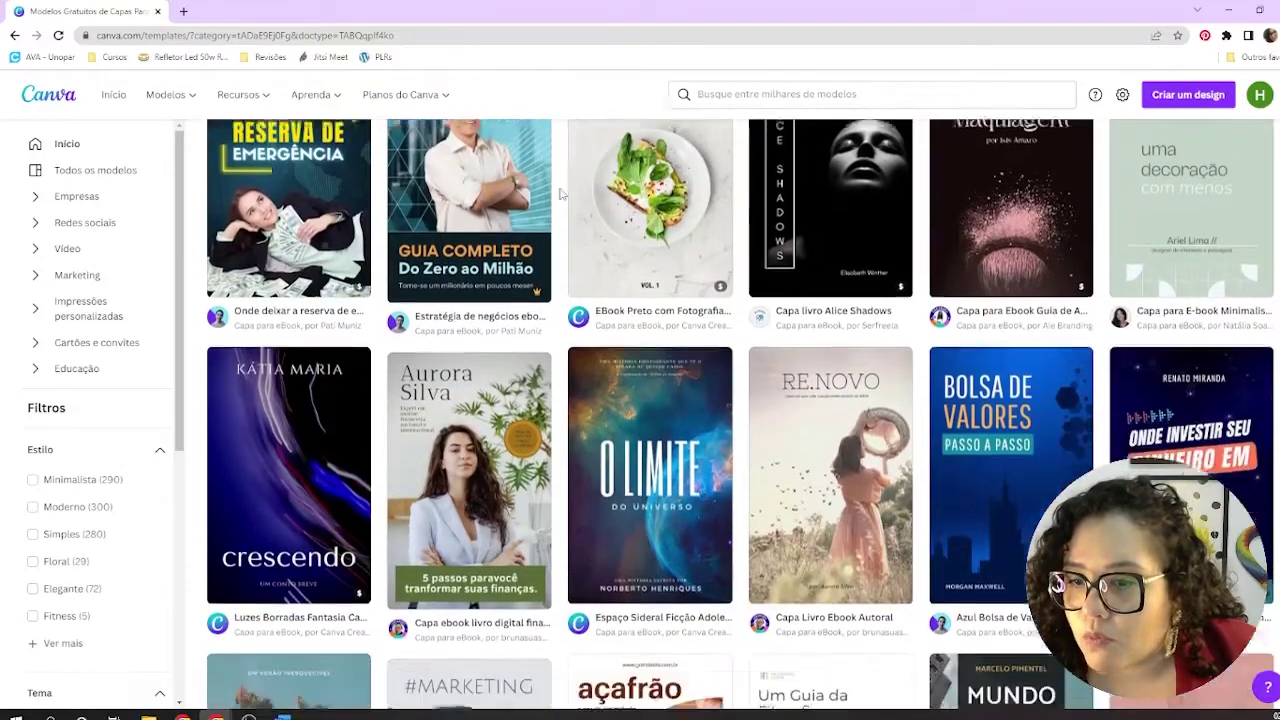
{"action": "scroll", "coordinate": [561, 194], "scroll_direction": "down", "scroll_amount": 4}
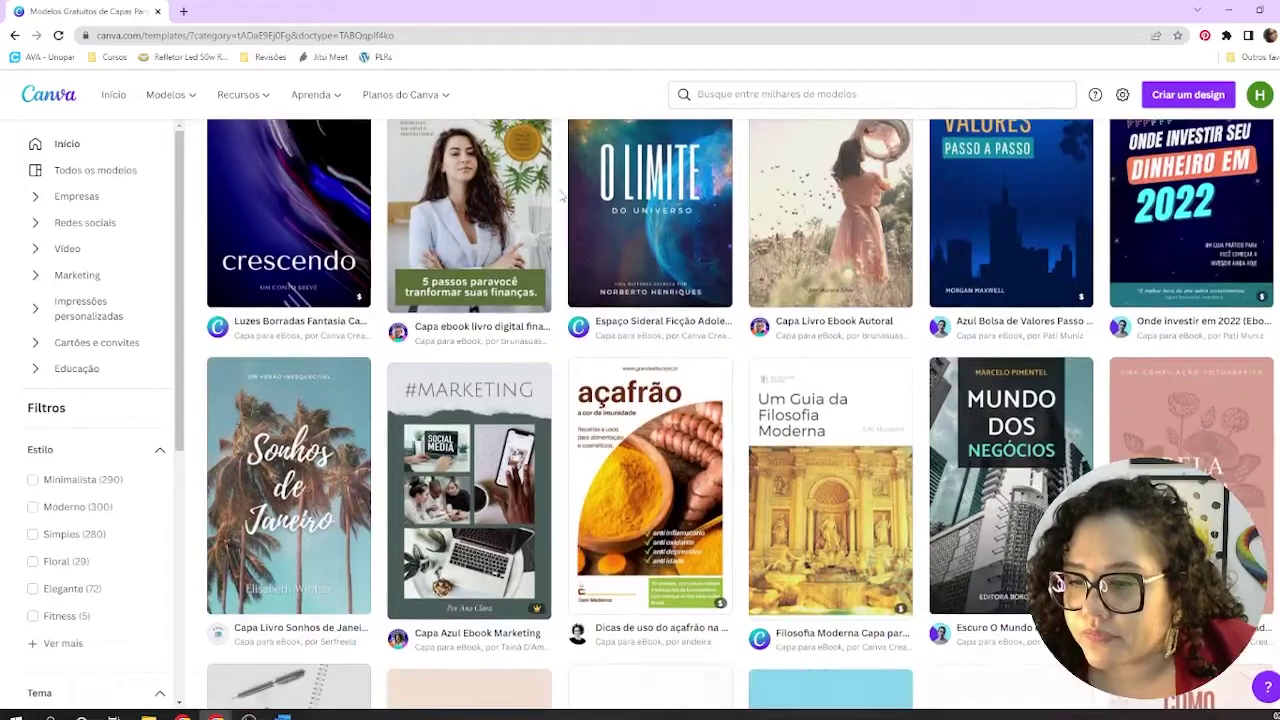
{"action": "scroll", "coordinate": [561, 194], "scroll_direction": "down", "scroll_amount": 6}
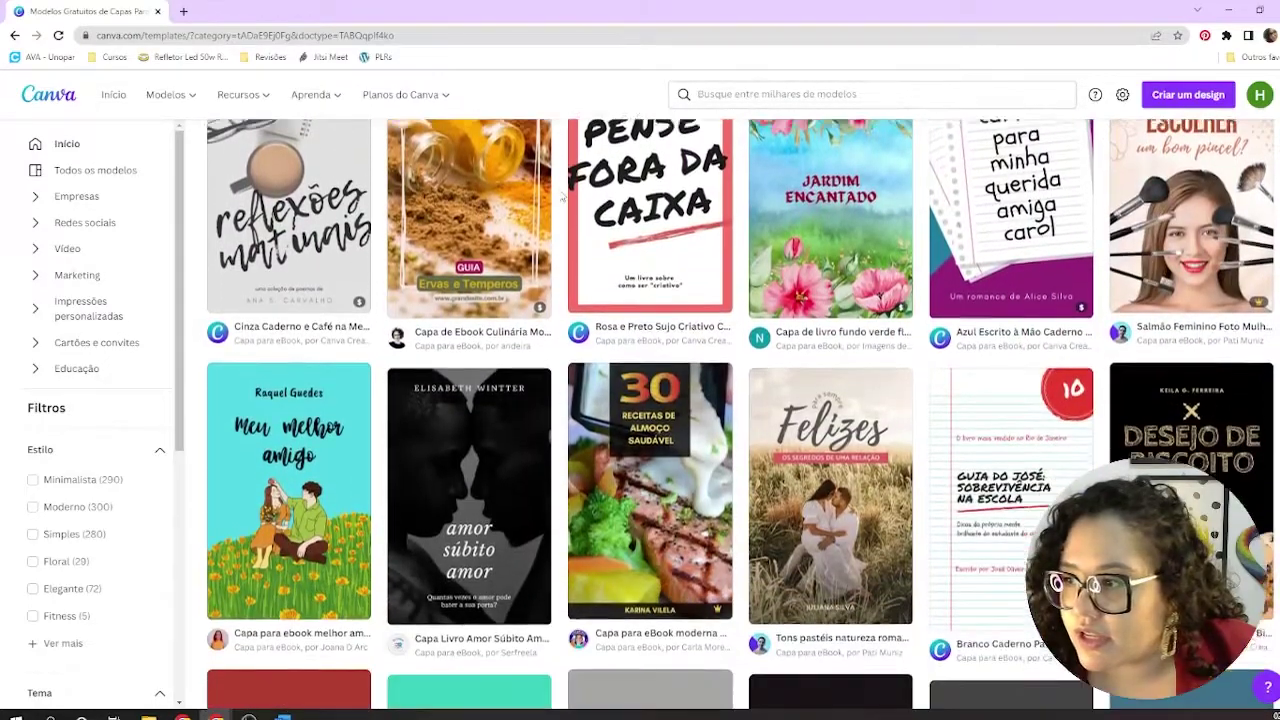
{"action": "scroll", "coordinate": [561, 197], "scroll_direction": "down", "scroll_amount": 1}
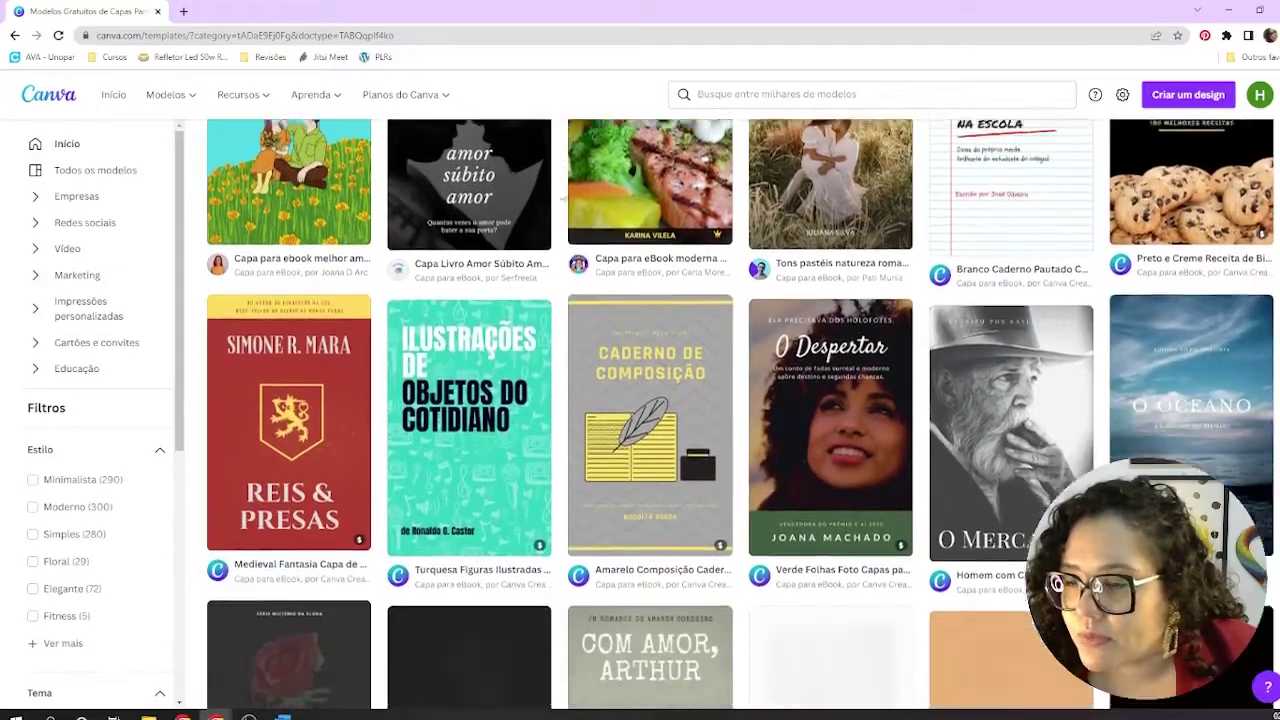
{"action": "scroll", "coordinate": [562, 197], "scroll_direction": "down", "scroll_amount": 2}
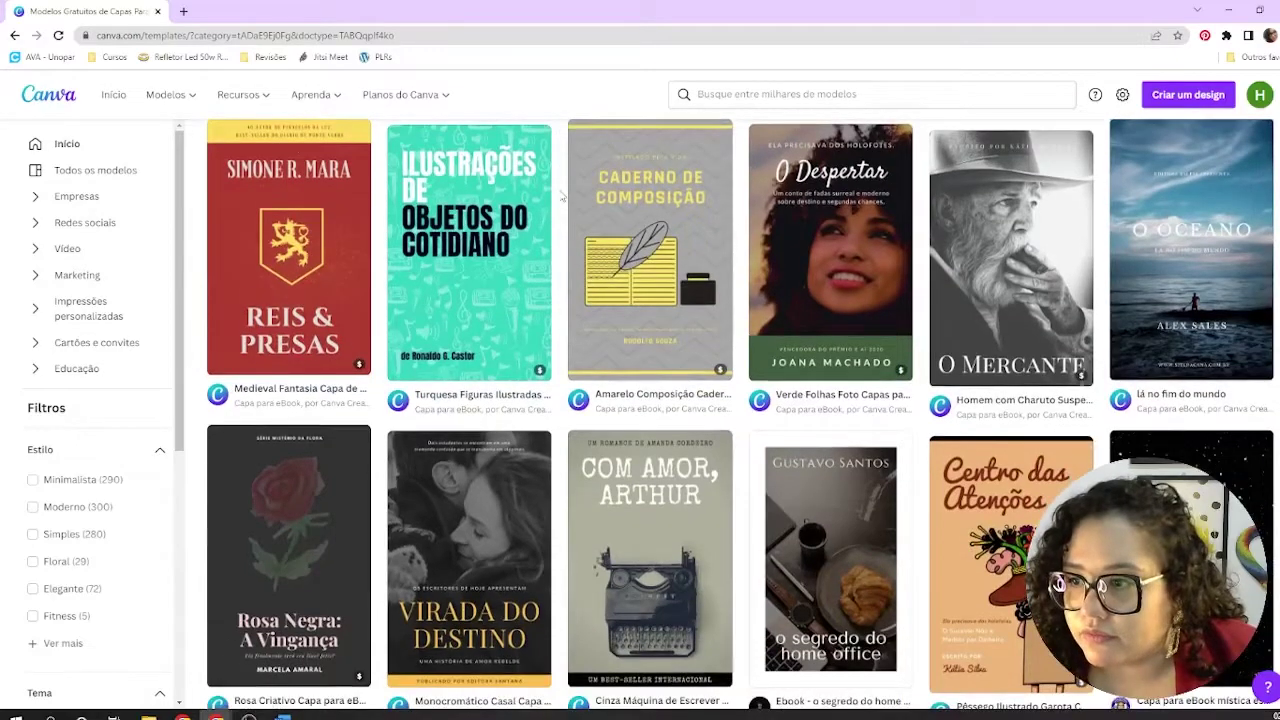
{"action": "scroll", "coordinate": [562, 197], "scroll_direction": "down", "scroll_amount": 4}
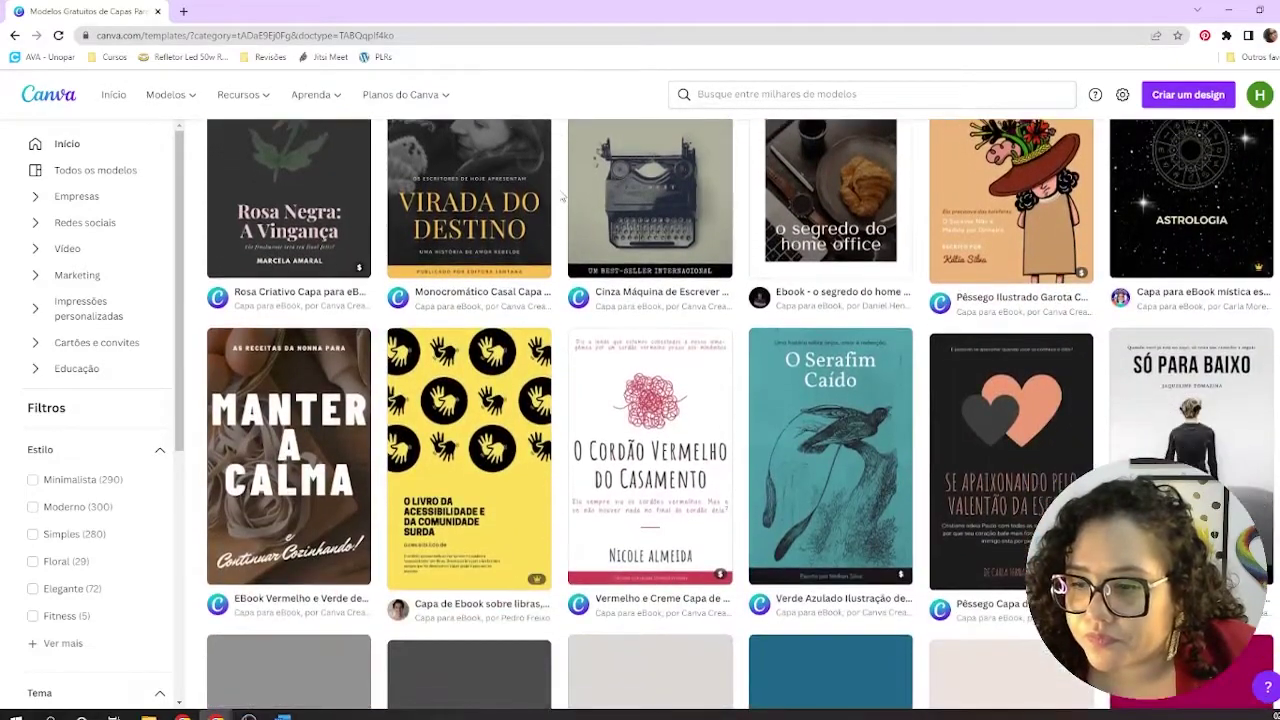
{"action": "scroll", "coordinate": [562, 197], "scroll_direction": "down", "scroll_amount": 4}
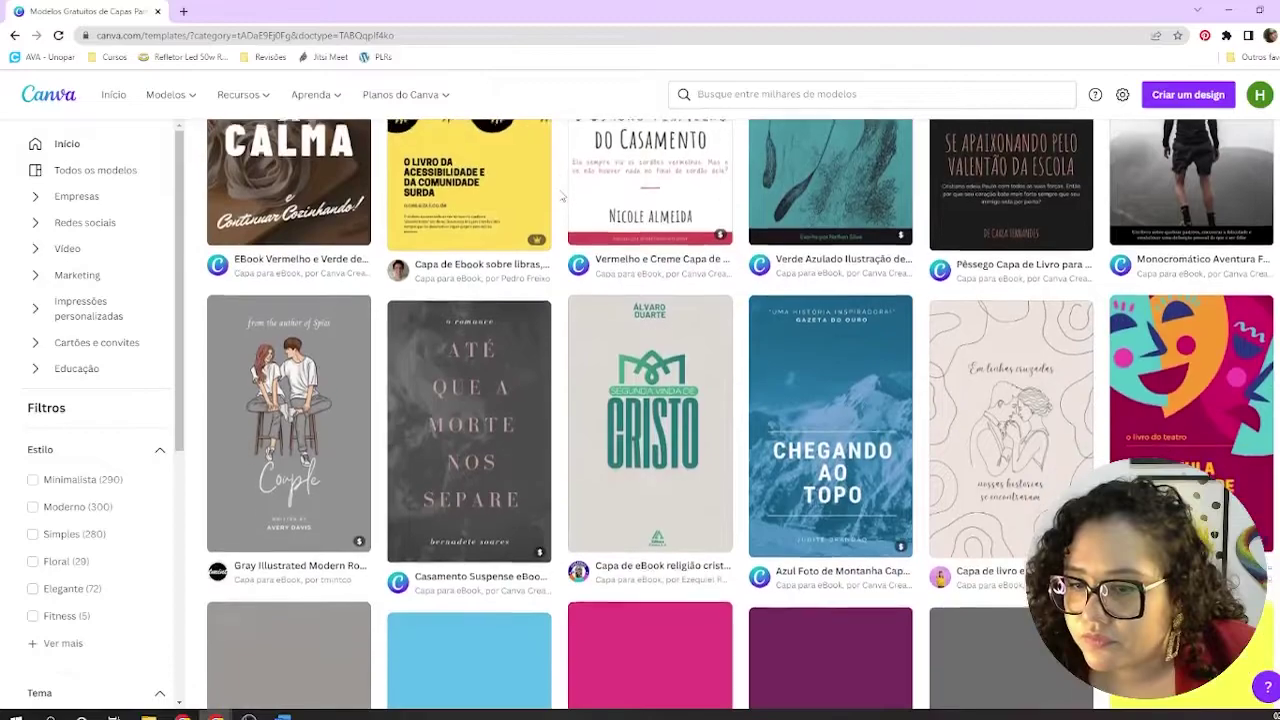
{"action": "scroll", "coordinate": [562, 197], "scroll_direction": "down", "scroll_amount": 4}
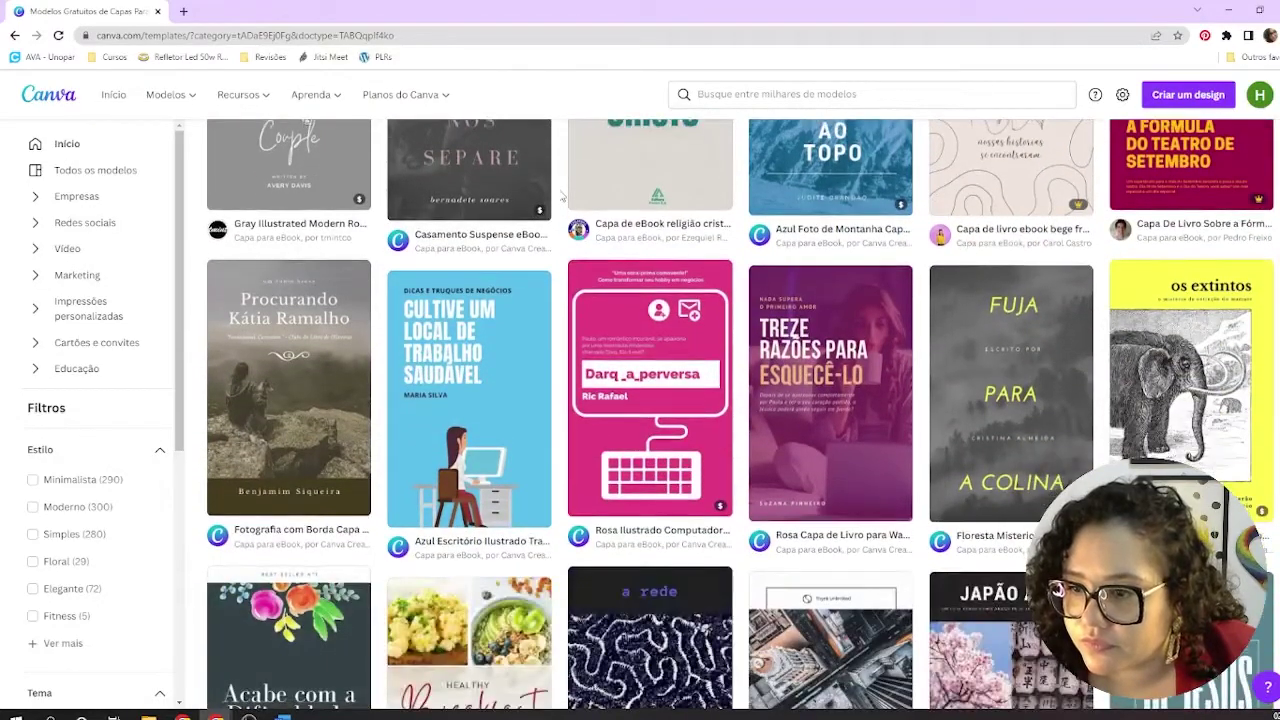
{"action": "scroll", "coordinate": [562, 197], "scroll_direction": "down", "scroll_amount": 3}
{"action": "scroll", "coordinate": [562, 197], "scroll_direction": "down", "scroll_amount": 1}
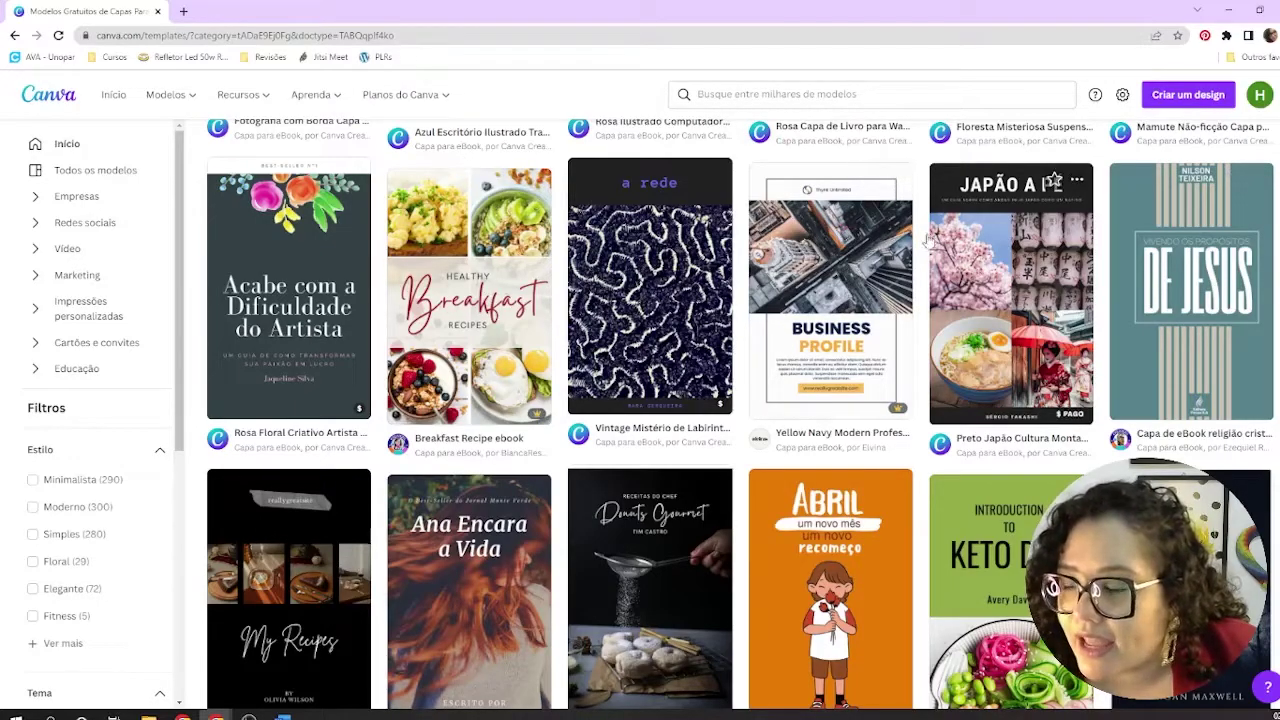
{"action": "scroll", "coordinate": [563, 180], "scroll_direction": "down", "scroll_amount": 1}
{"action": "scroll", "coordinate": [563, 180], "scroll_direction": "down", "scroll_amount": 2}
{"action": "scroll", "coordinate": [563, 179], "scroll_direction": "down", "scroll_amount": 2}
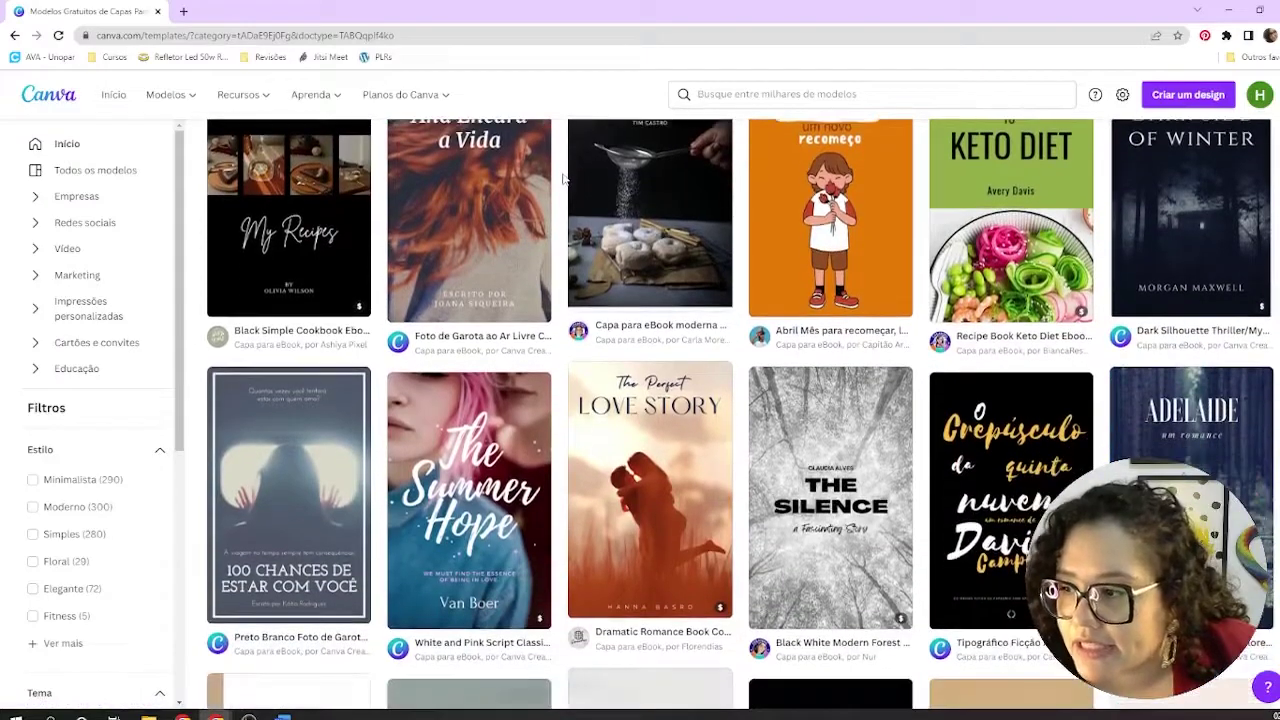
{"action": "scroll", "coordinate": [563, 179], "scroll_direction": "down", "scroll_amount": 3}
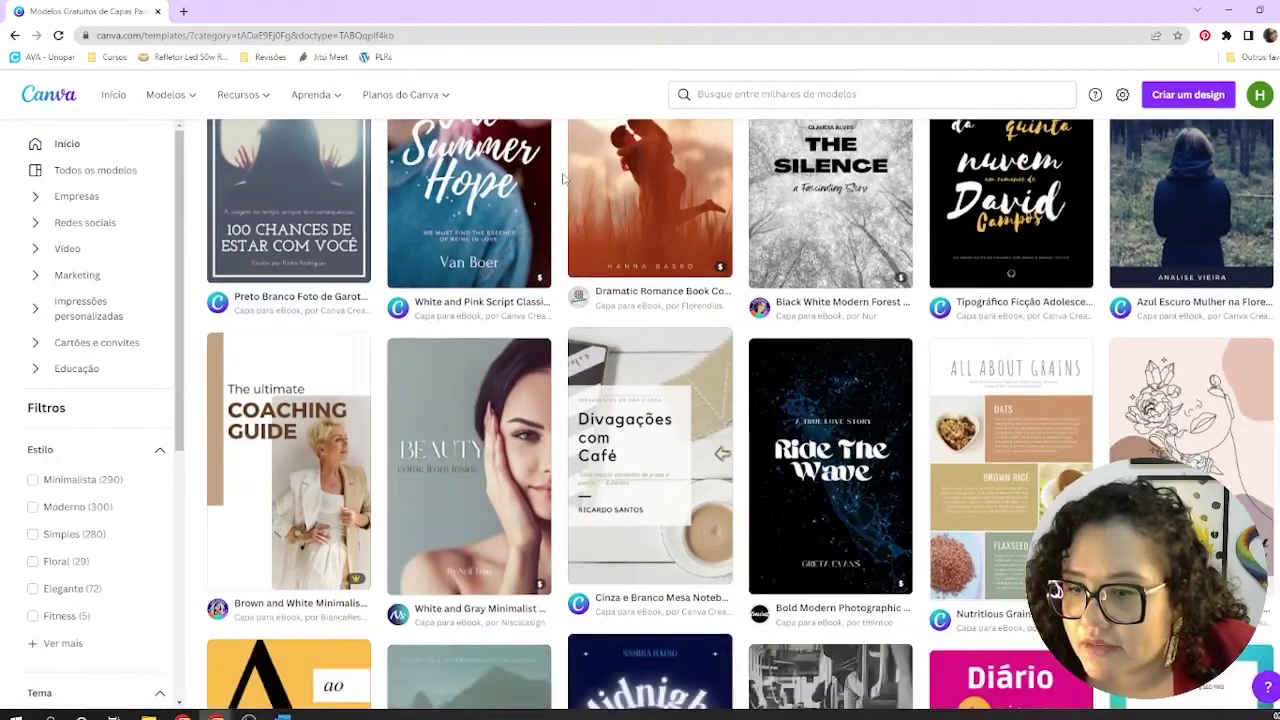
{"action": "scroll", "coordinate": [563, 178], "scroll_direction": "down", "scroll_amount": 3}
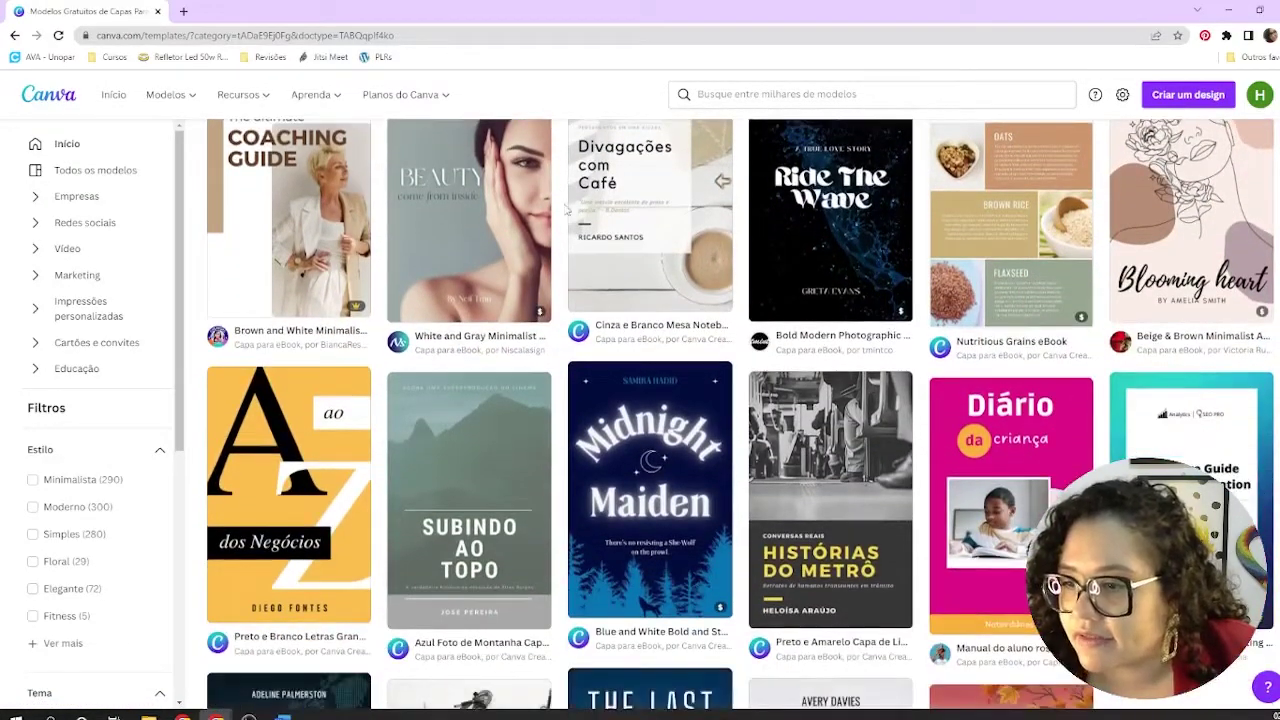
{"action": "scroll", "coordinate": [460, 402], "scroll_direction": "down", "scroll_amount": 10}
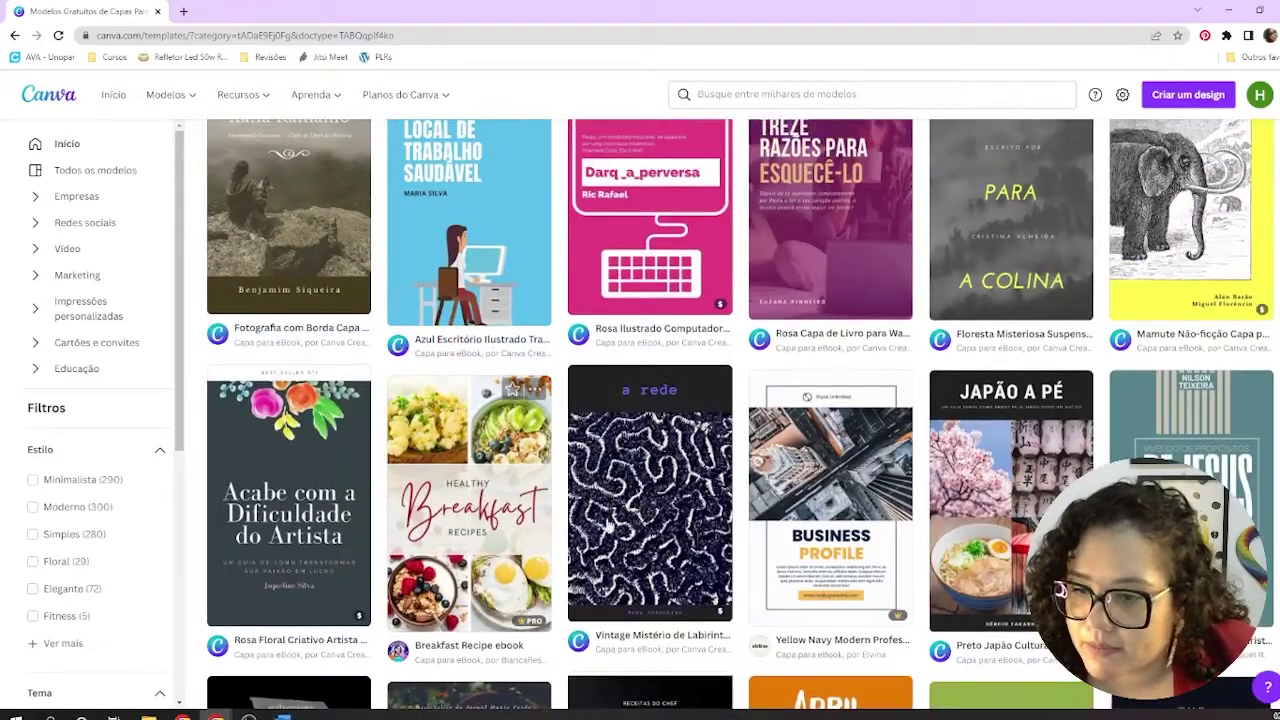
{"action": "scroll", "coordinate": [538, 255], "scroll_direction": "up", "scroll_amount": 2}
{"action": "scroll", "coordinate": [538, 255], "scroll_direction": "up", "scroll_amount": 2}
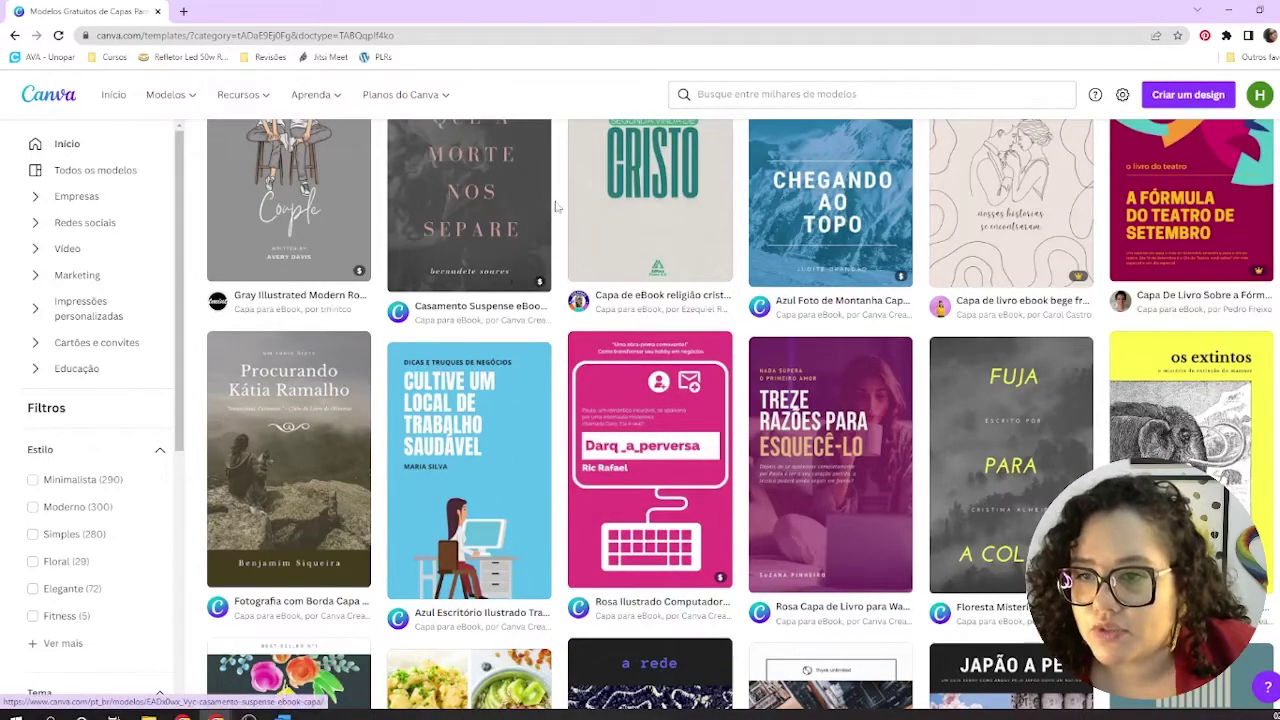
{"action": "scroll", "coordinate": [555, 206], "scroll_direction": "up", "scroll_amount": 1}
{"action": "scroll", "coordinate": [560, 202], "scroll_direction": "up", "scroll_amount": 7}
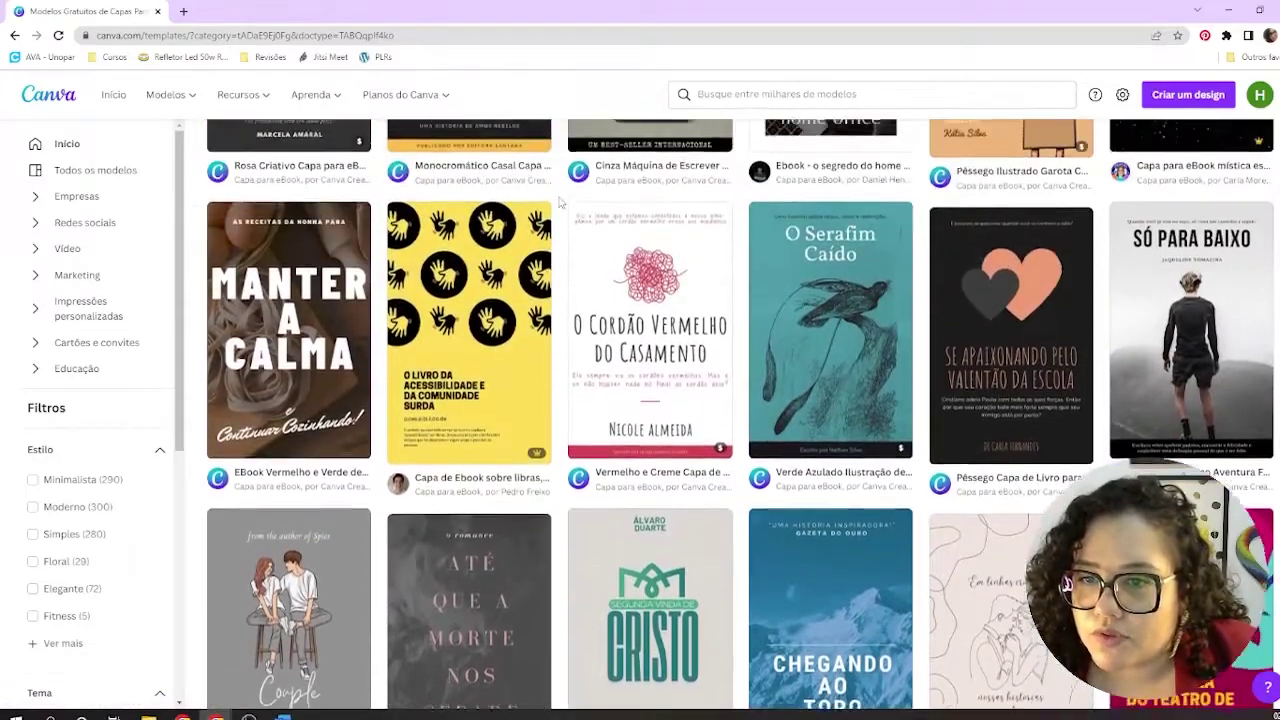
{"action": "scroll", "coordinate": [560, 202], "scroll_direction": "up", "scroll_amount": 8}
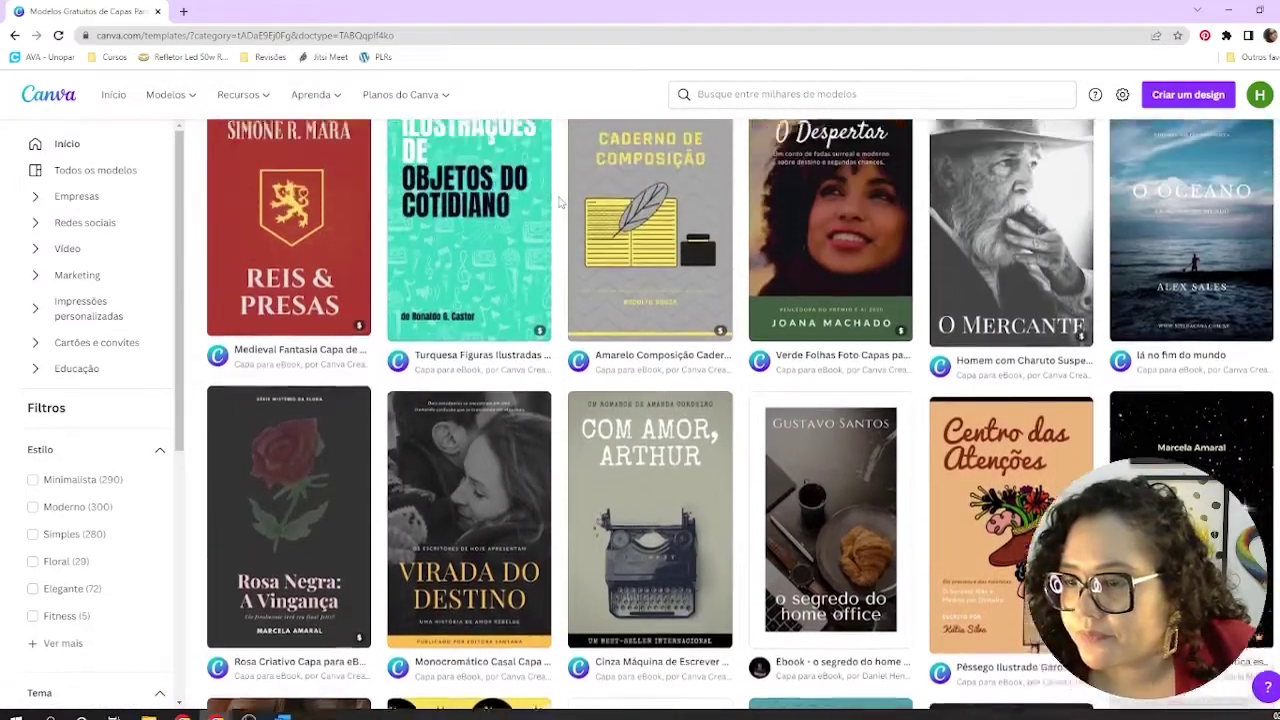
{"action": "scroll", "coordinate": [560, 202], "scroll_direction": "up", "scroll_amount": 7}
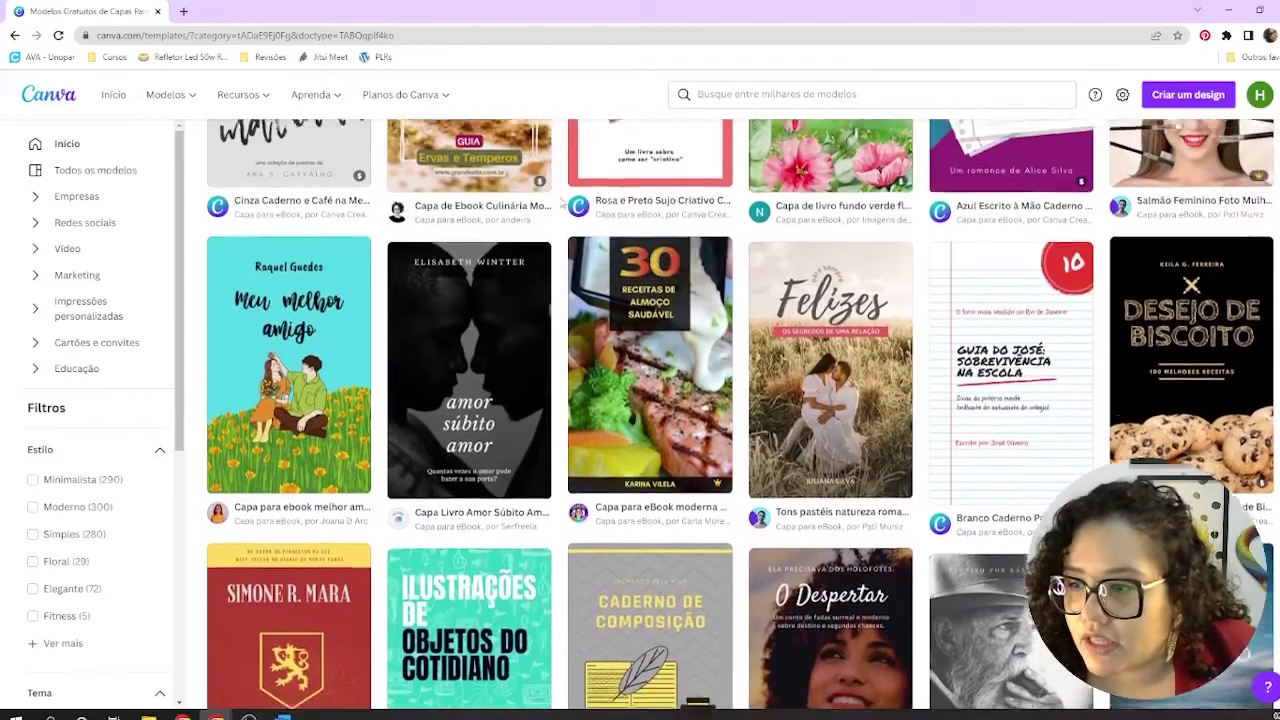
{"action": "scroll", "coordinate": [562, 203], "scroll_direction": "up", "scroll_amount": 4}
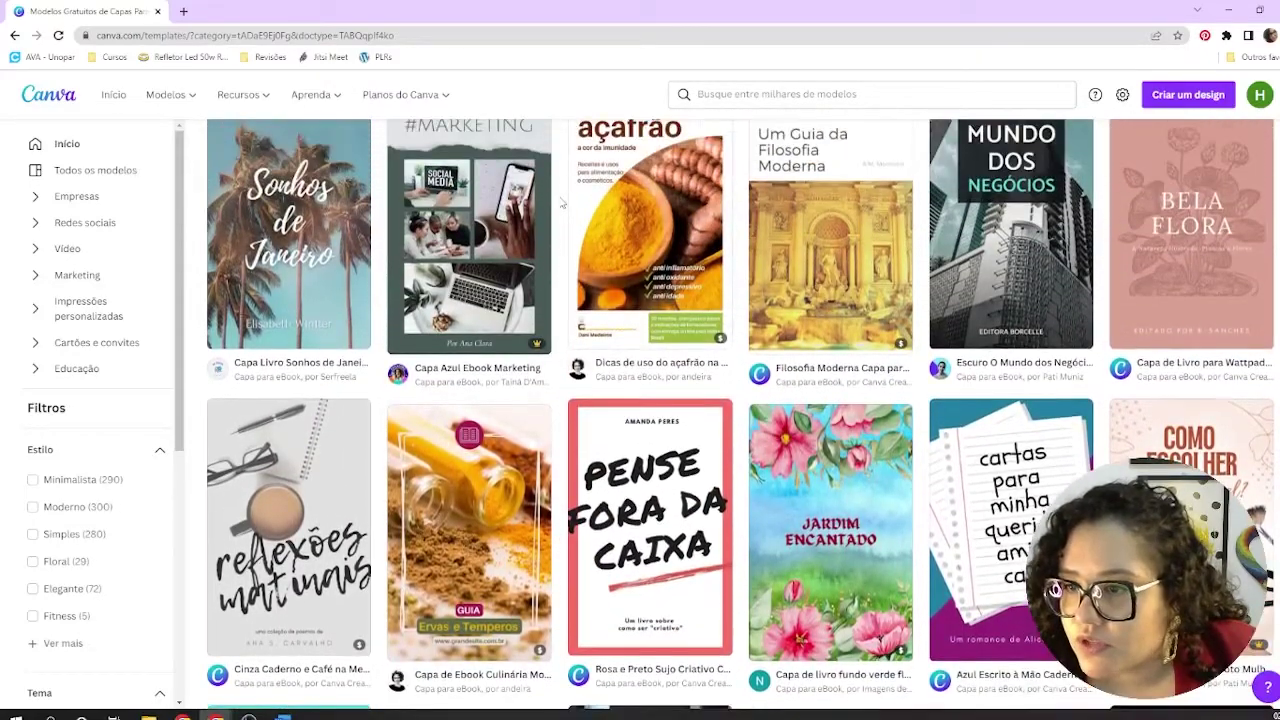
Step: Look back over the eBook cover templates up to the start of the Capa para eBook page
{"action": "scroll", "coordinate": [562, 203], "scroll_direction": "up", "scroll_amount": 6}
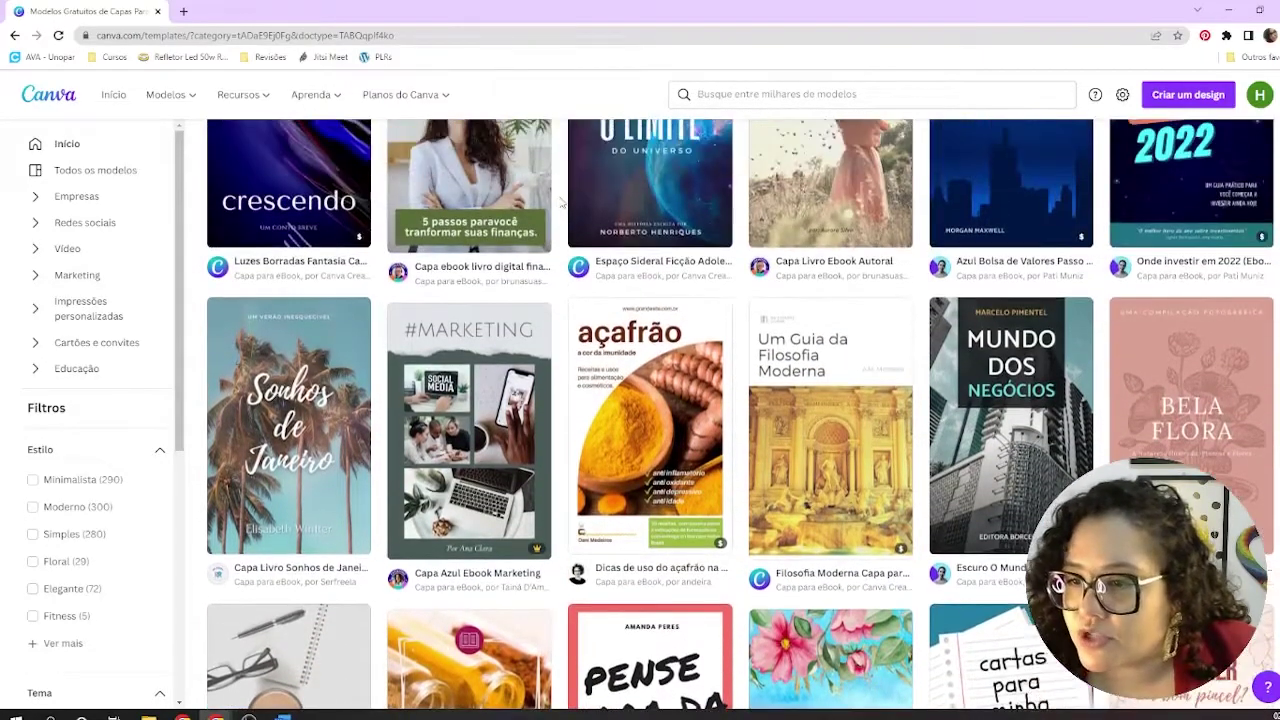
{"action": "scroll", "coordinate": [562, 203], "scroll_direction": "up", "scroll_amount": 7}
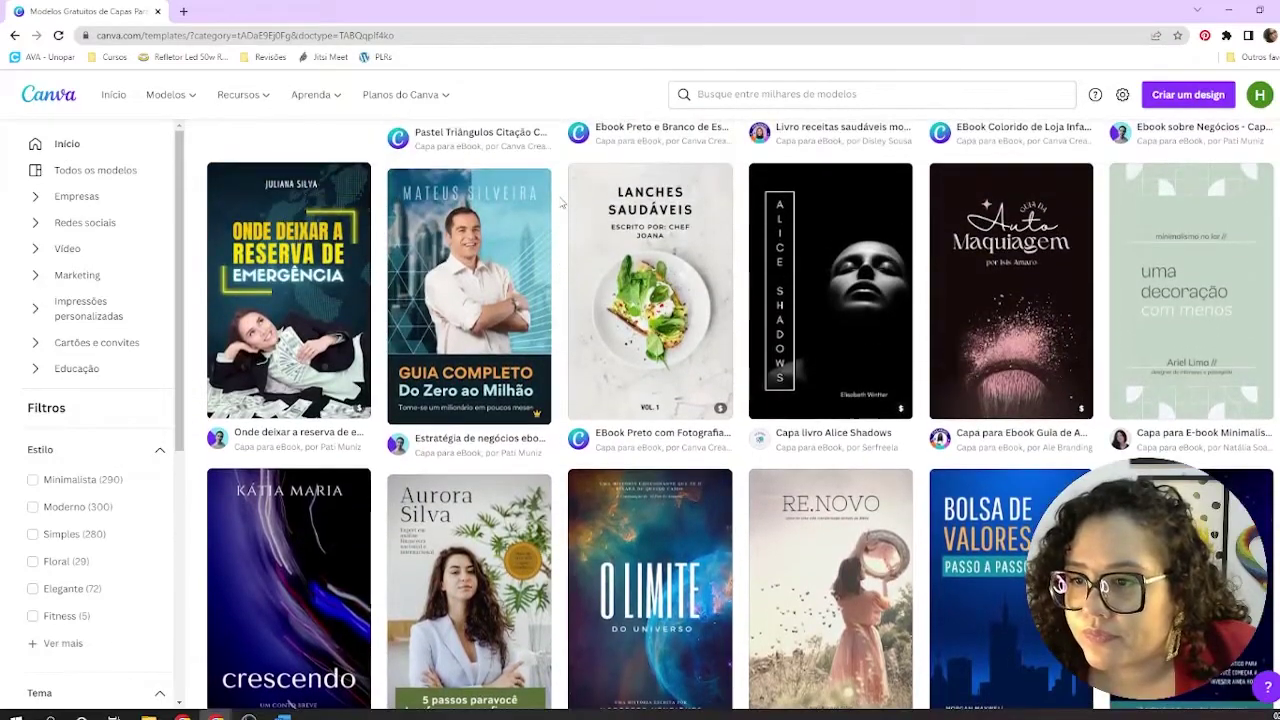
{"action": "scroll", "coordinate": [562, 203], "scroll_direction": "up", "scroll_amount": 5}
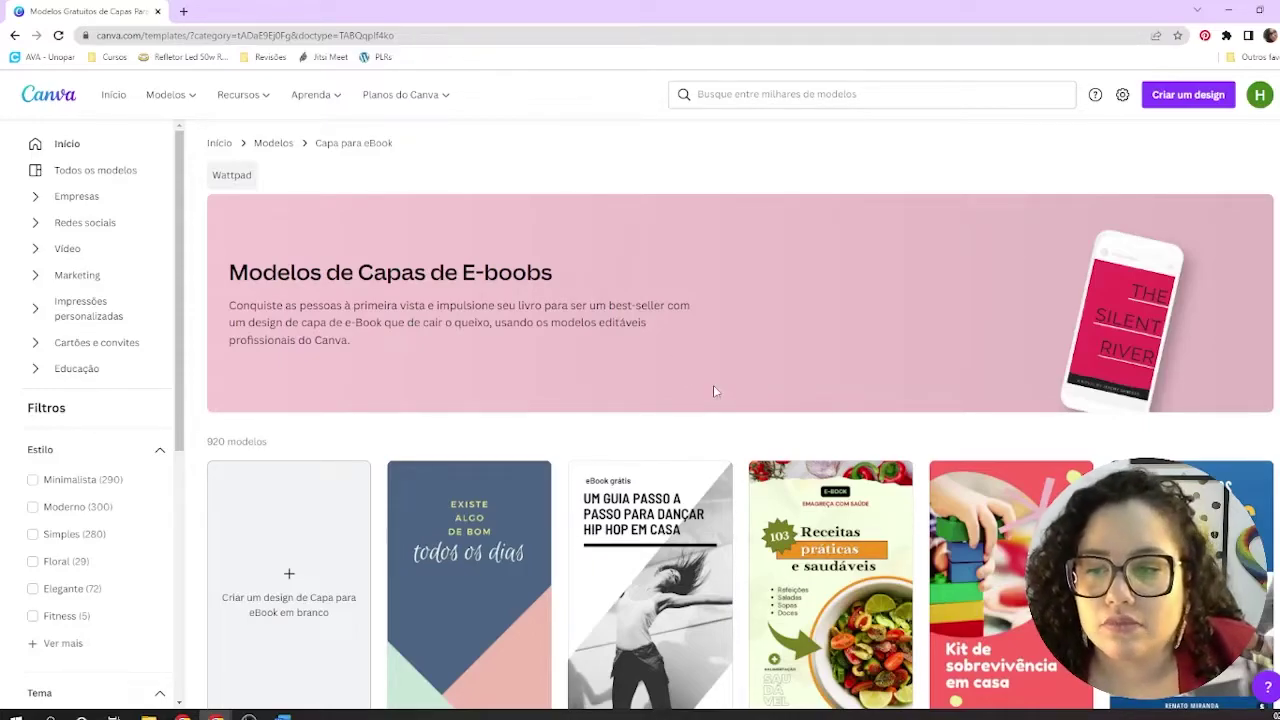
{"action": "scroll", "coordinate": [714, 390], "scroll_direction": "down", "scroll_amount": 1}
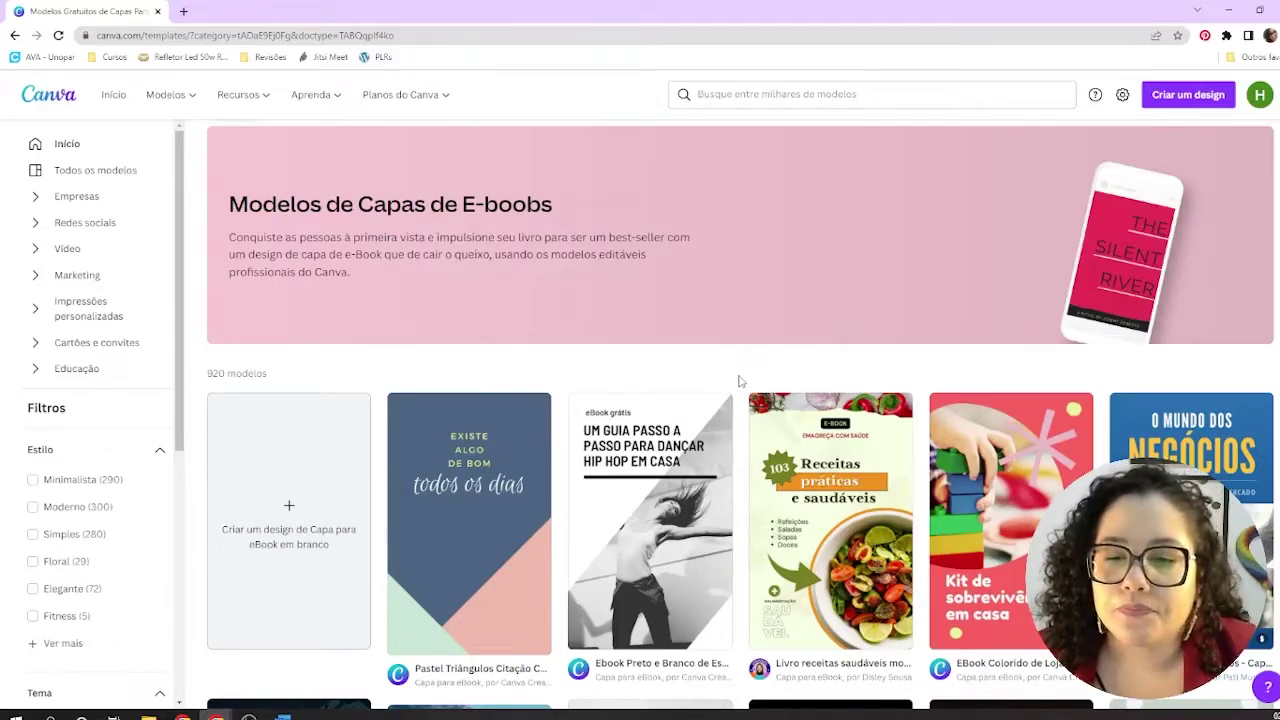
{"action": "scroll", "coordinate": [700, 360], "scroll_direction": "down", "scroll_amount": 1}
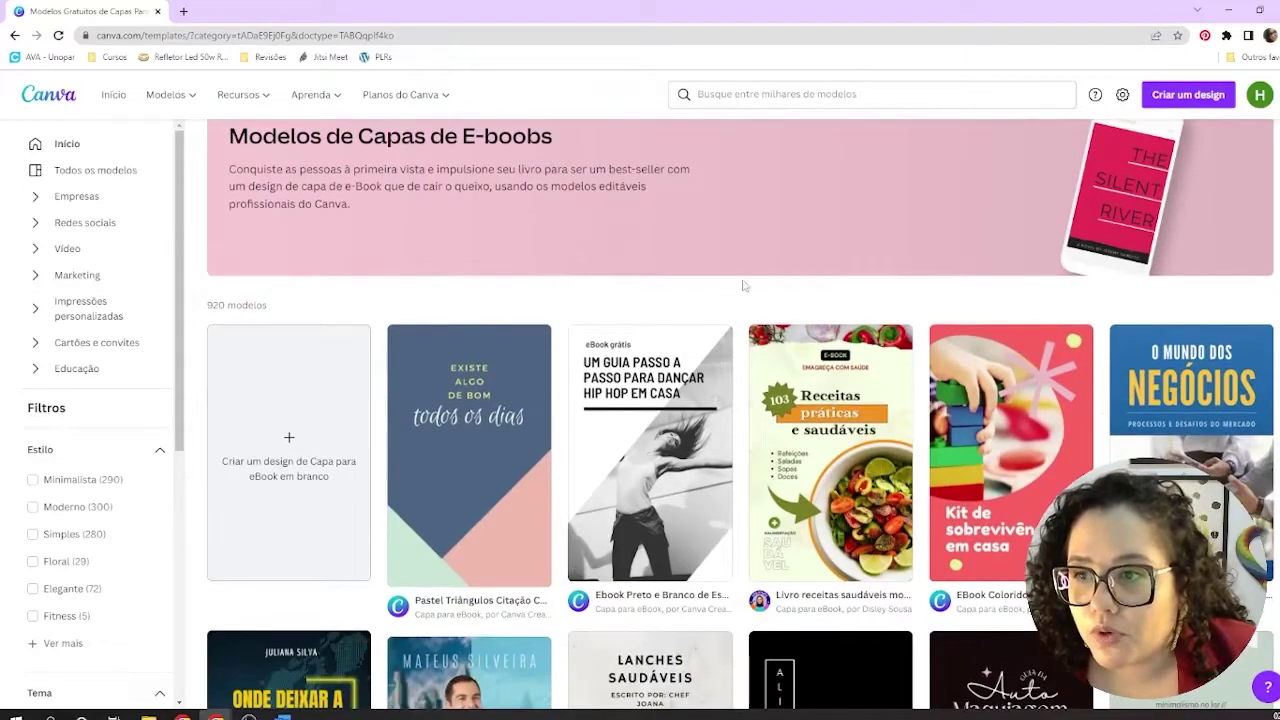
{"action": "scroll", "coordinate": [740, 290], "scroll_direction": "down", "scroll_amount": 1}
{"action": "scroll", "coordinate": [737, 294], "scroll_direction": "down", "scroll_amount": 1}
{"action": "scroll", "coordinate": [745, 310], "scroll_direction": "up", "scroll_amount": 4}
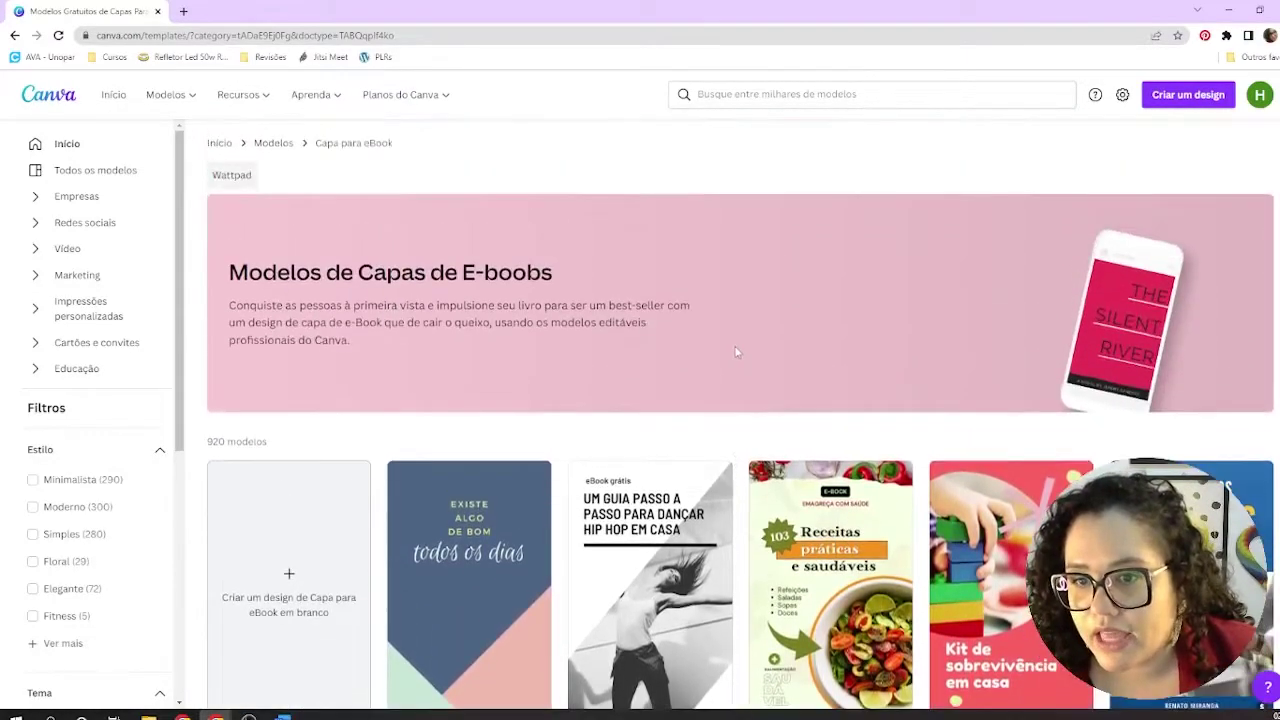
Step: Search the templates for "livro", open the suggested Livro de histórias category and look through its storybook designs
{"action": "left_click", "coordinate": [751, 94]}
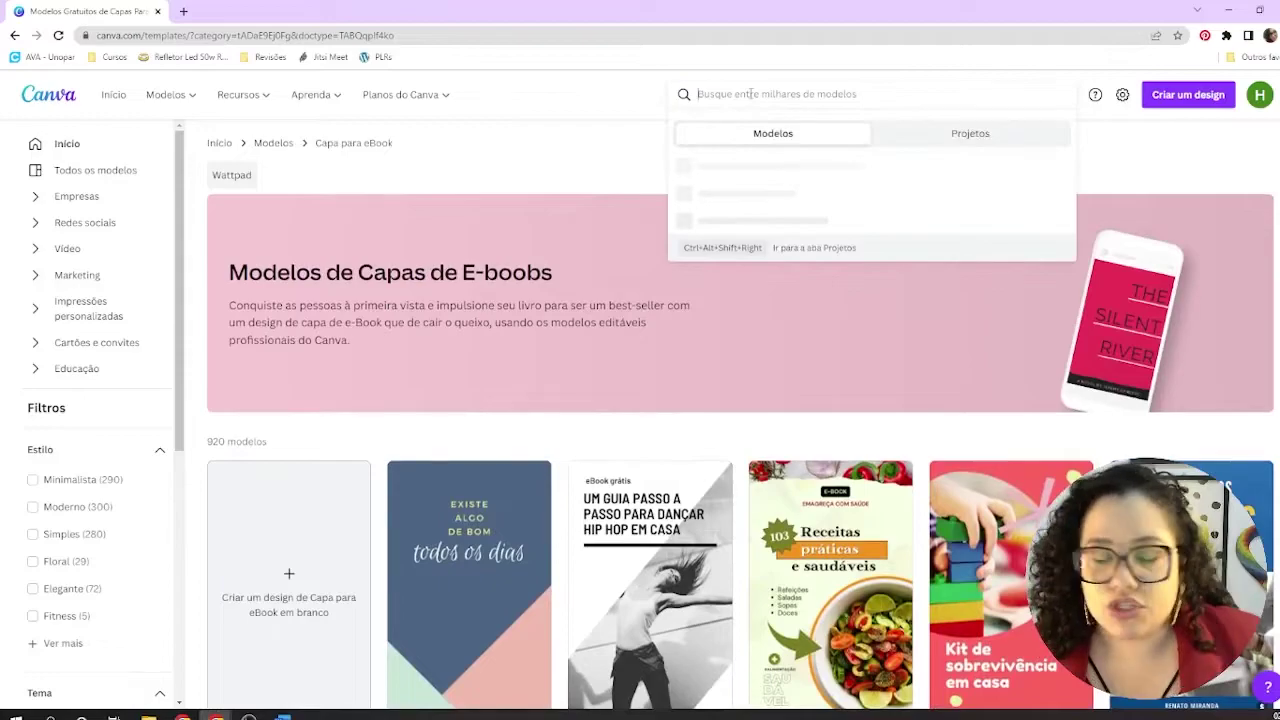
{"action": "type", "text": "livro"}
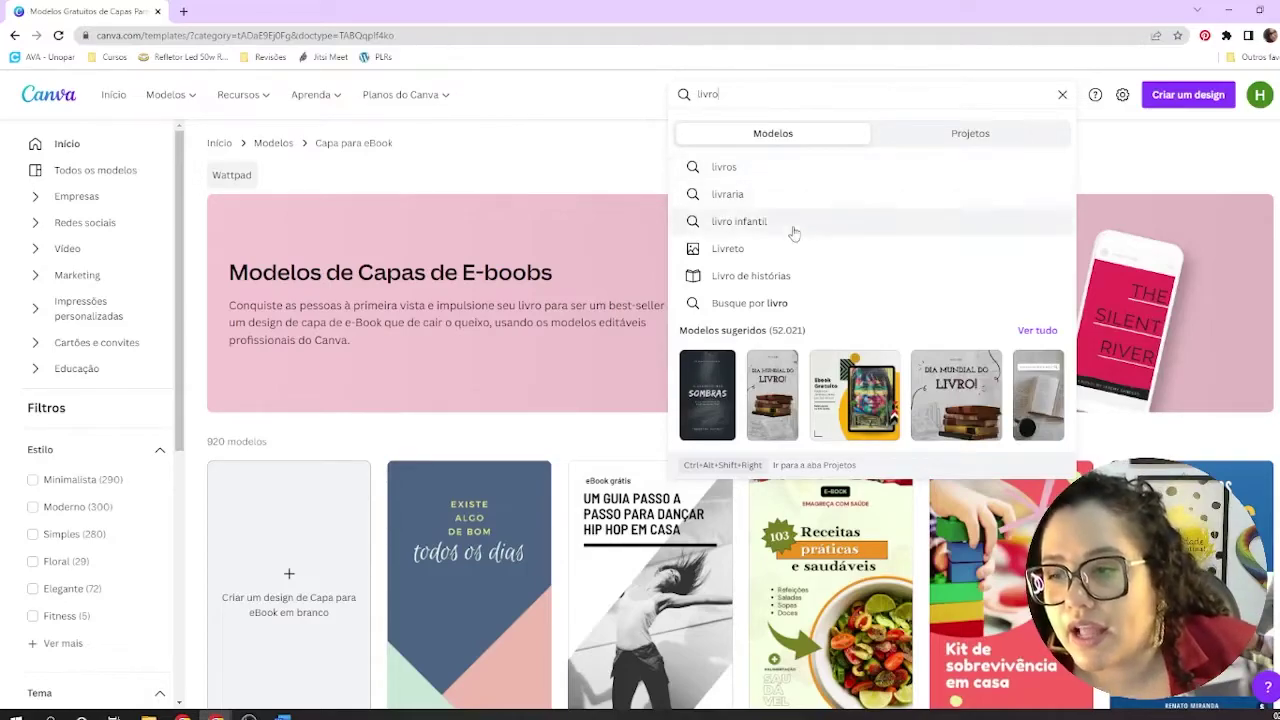
{"action": "left_click", "coordinate": [737, 283]}
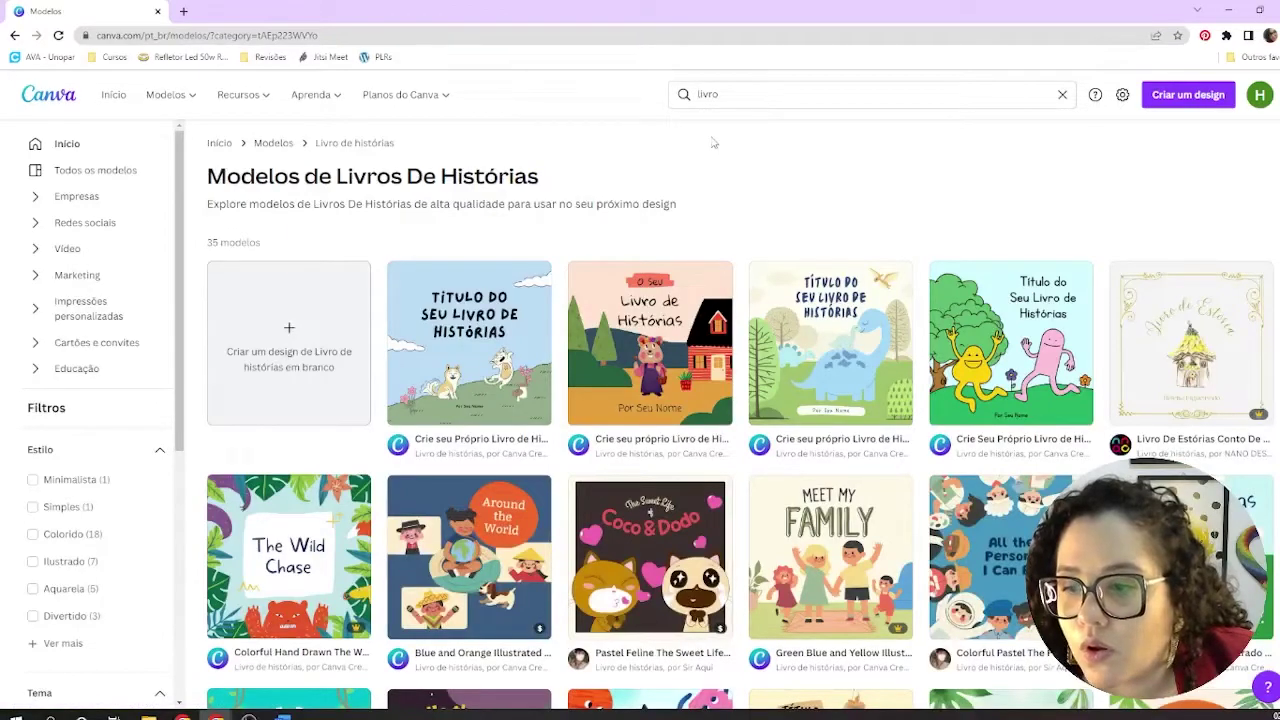
{"action": "scroll", "coordinate": [650, 190], "scroll_direction": "down", "scroll_amount": 2}
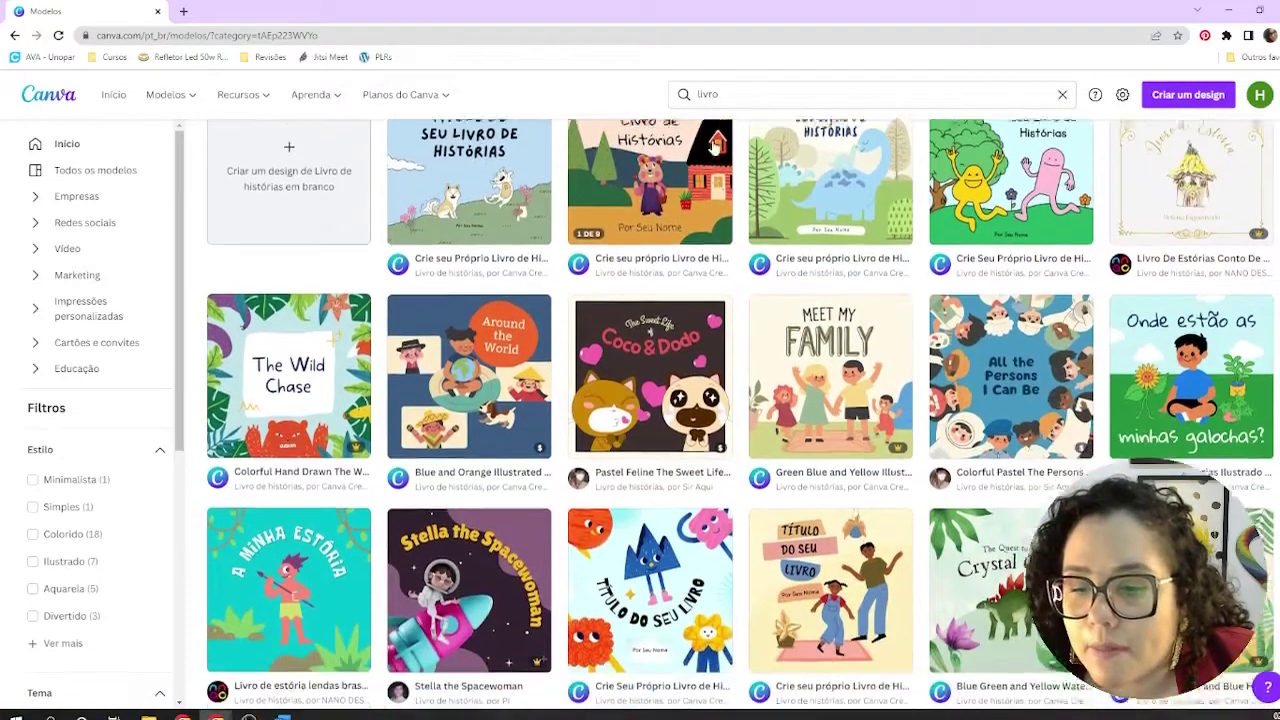
{"action": "scroll", "coordinate": [600, 215], "scroll_direction": "down", "scroll_amount": 1}
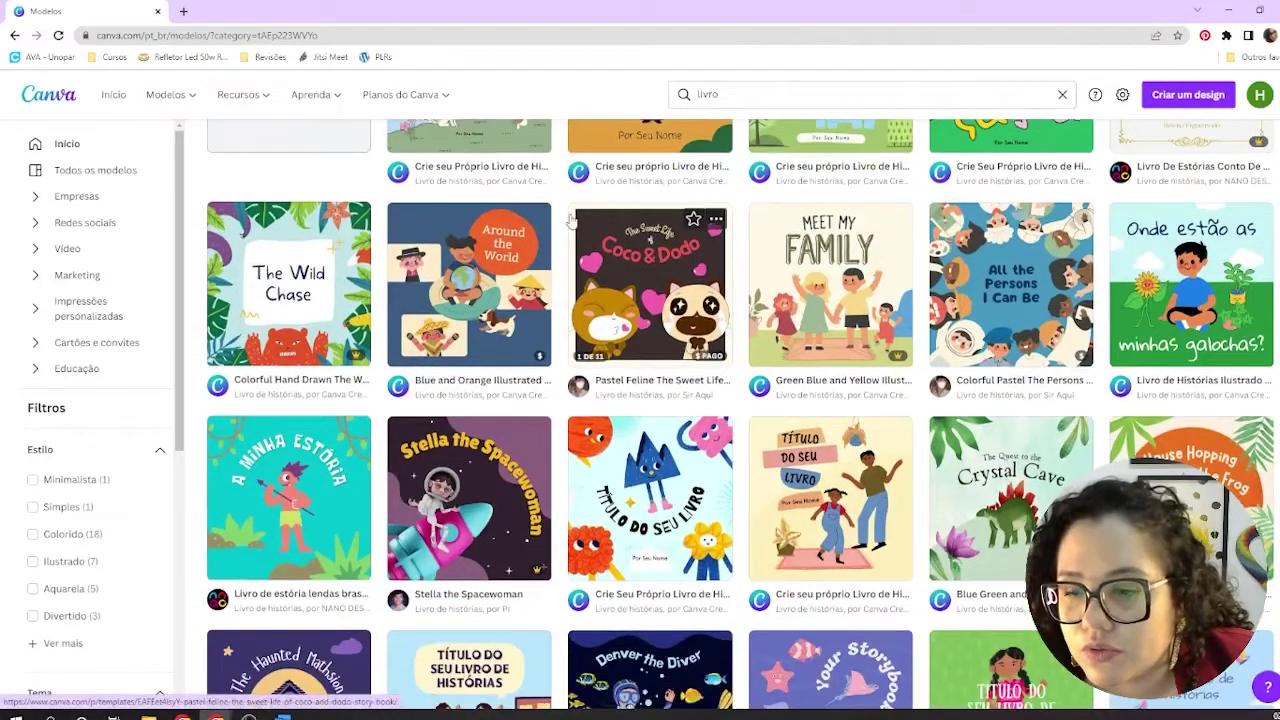
{"action": "scroll", "coordinate": [568, 220], "scroll_direction": "down", "scroll_amount": 3}
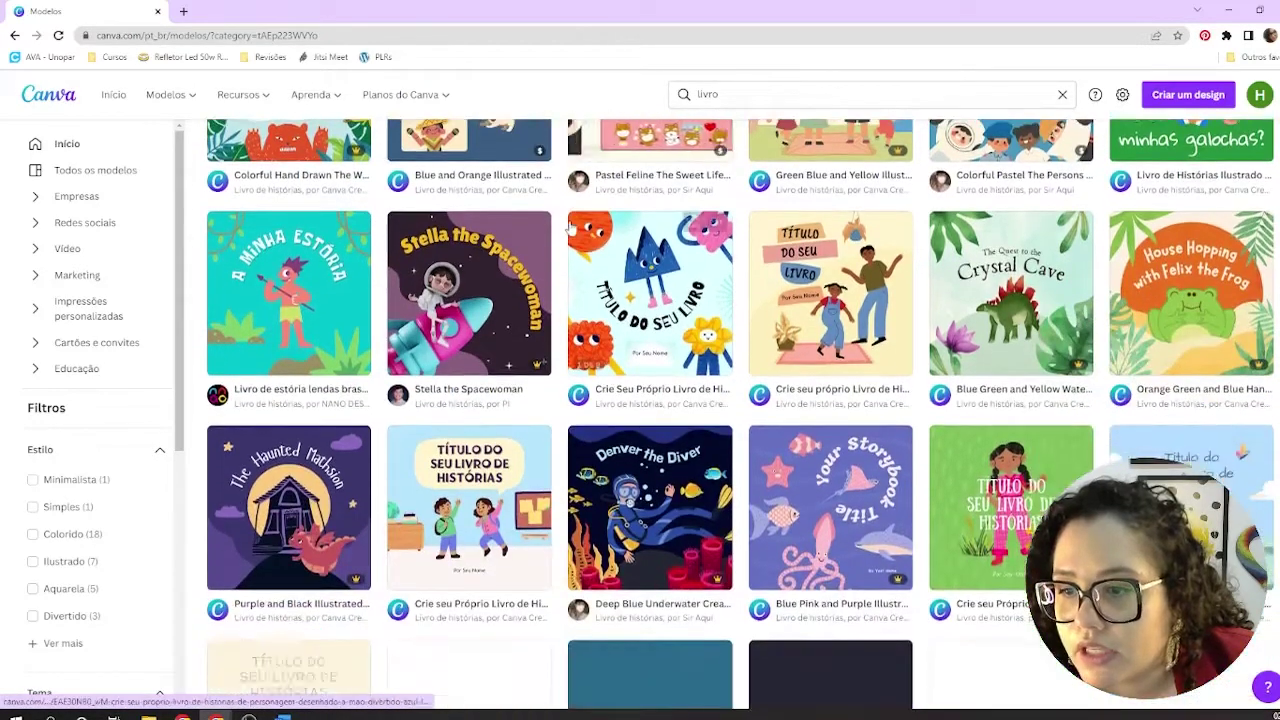
{"action": "scroll", "coordinate": [570, 228], "scroll_direction": "up", "scroll_amount": 2}
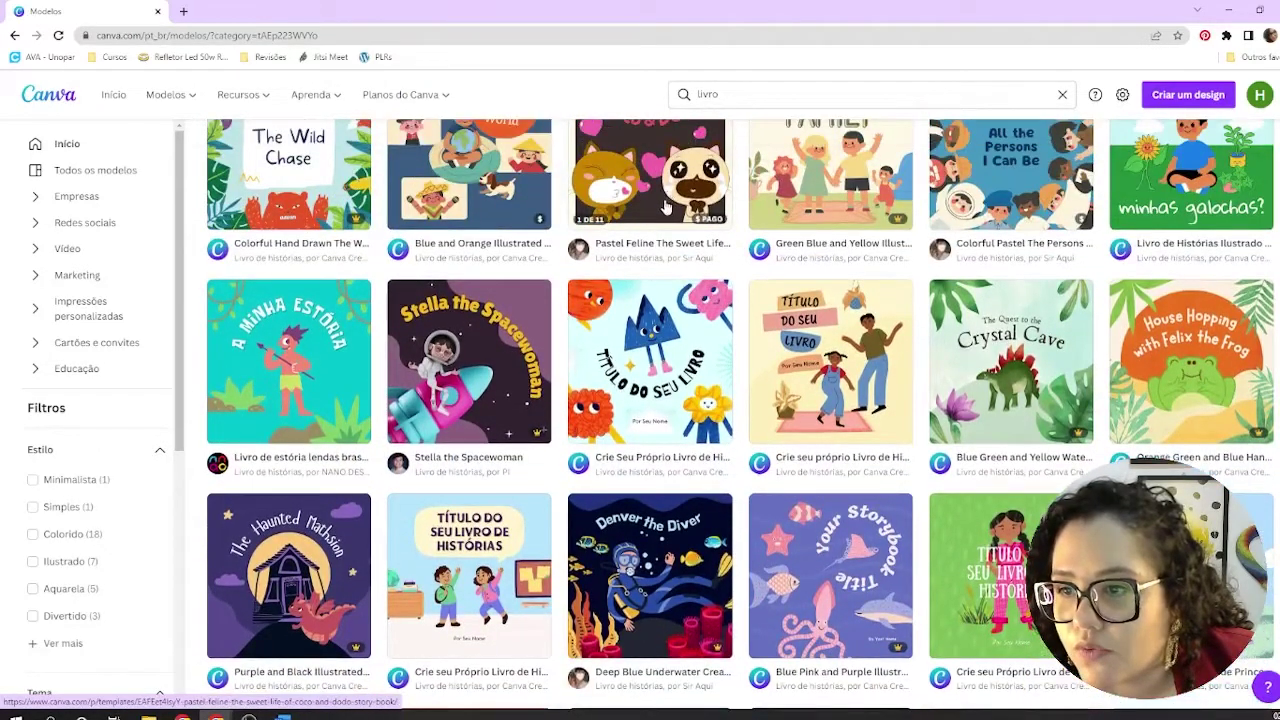
{"action": "scroll", "coordinate": [803, 268], "scroll_direction": "up", "scroll_amount": 2}
{"action": "scroll", "coordinate": [477, 258], "scroll_direction": "up", "scroll_amount": 1}
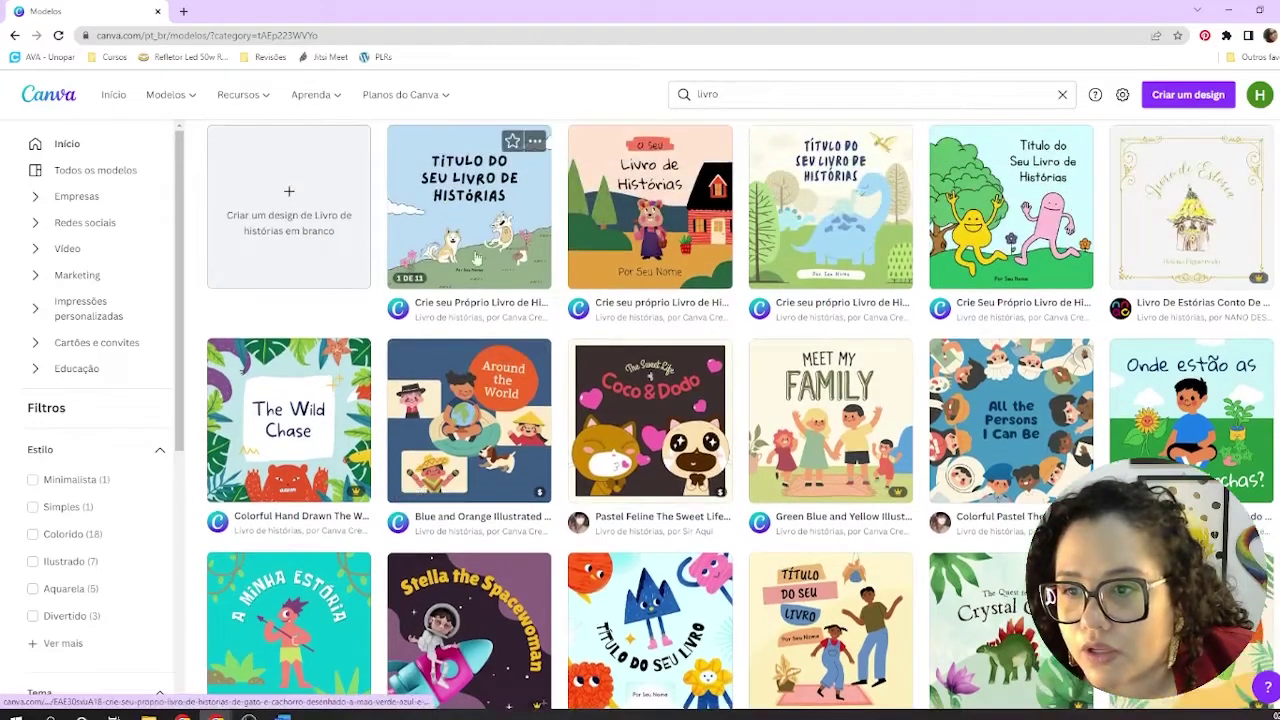
Step: Preview the inner pages of the Livro de Histórias de Animais Aquarela Colorido template, including characters, instructions and scenes, and close the preview
{"action": "left_click", "coordinate": [603, 243]}
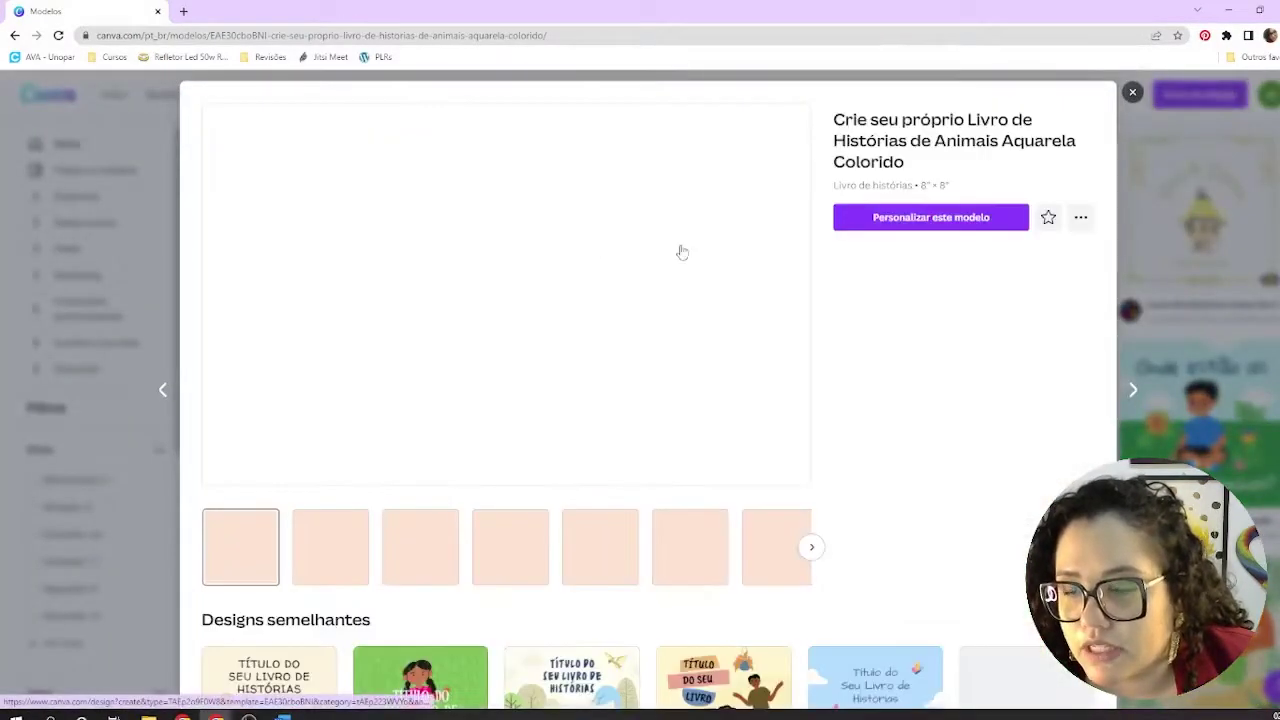
{"action": "left_click", "coordinate": [348, 562]}
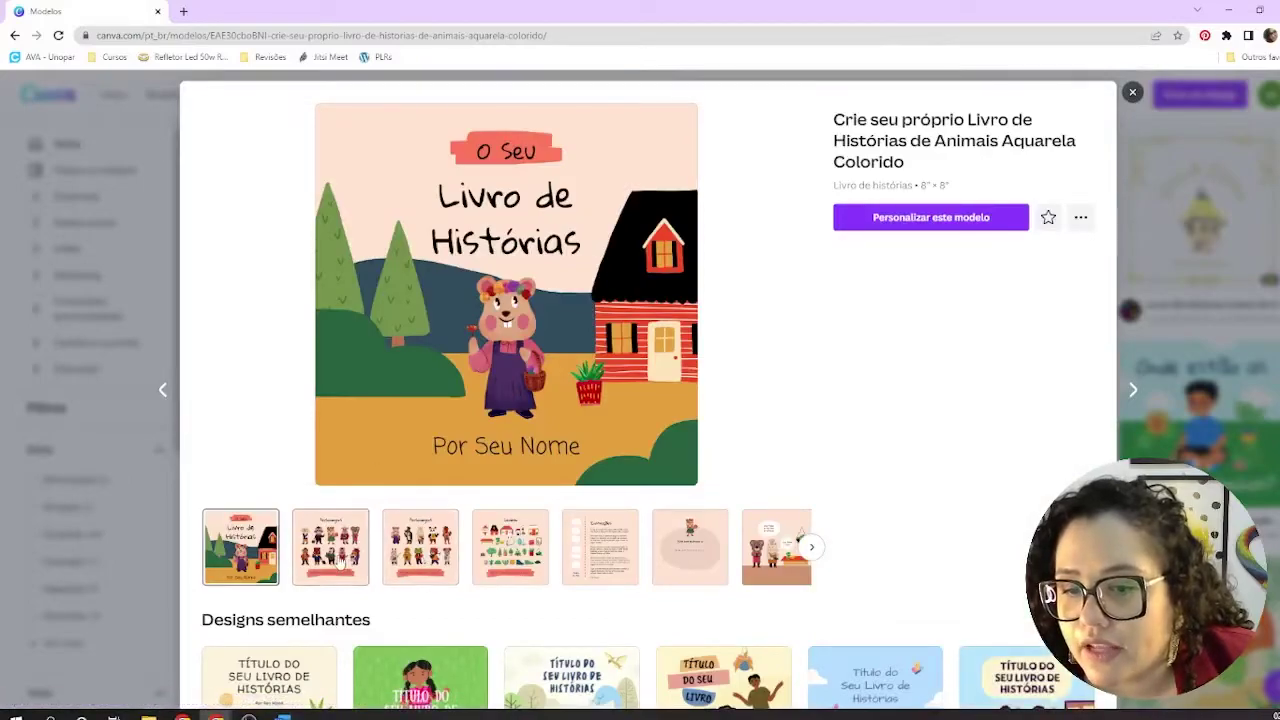
{"action": "left_click", "coordinate": [447, 565]}
{"action": "left_click", "coordinate": [600, 550]}
{"action": "left_click", "coordinate": [690, 548]}
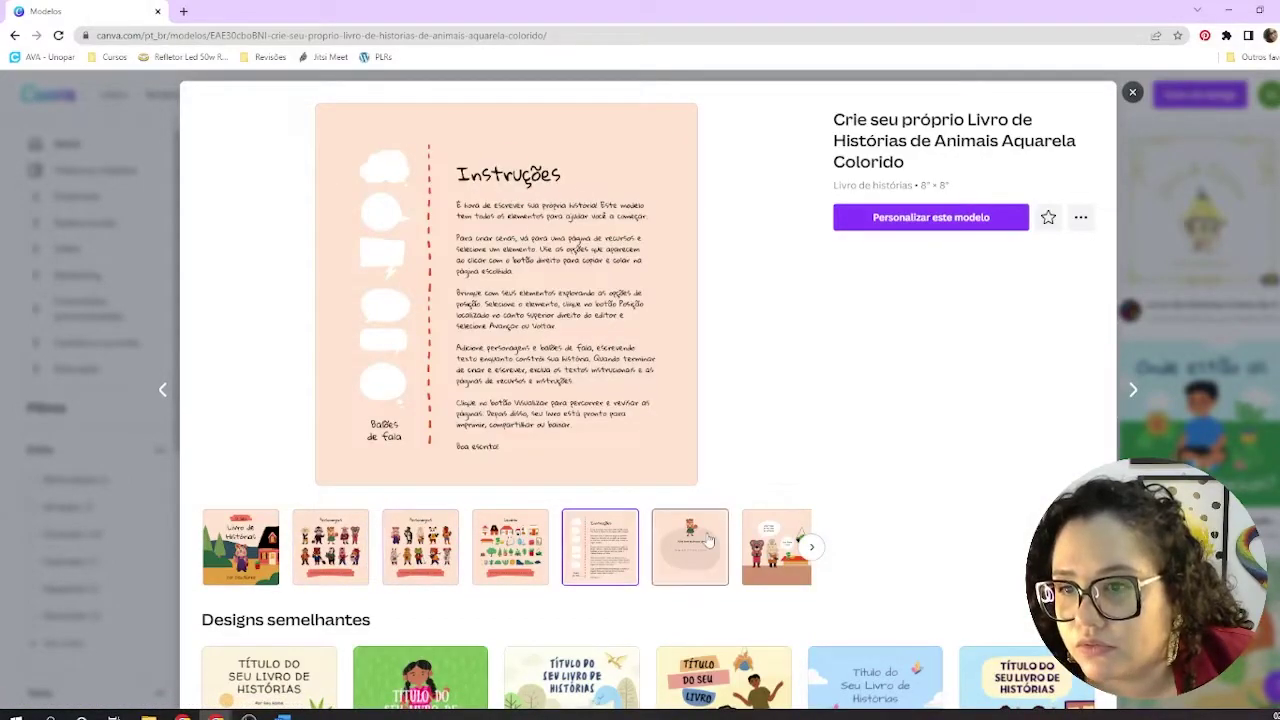
{"action": "left_click", "coordinate": [746, 545]}
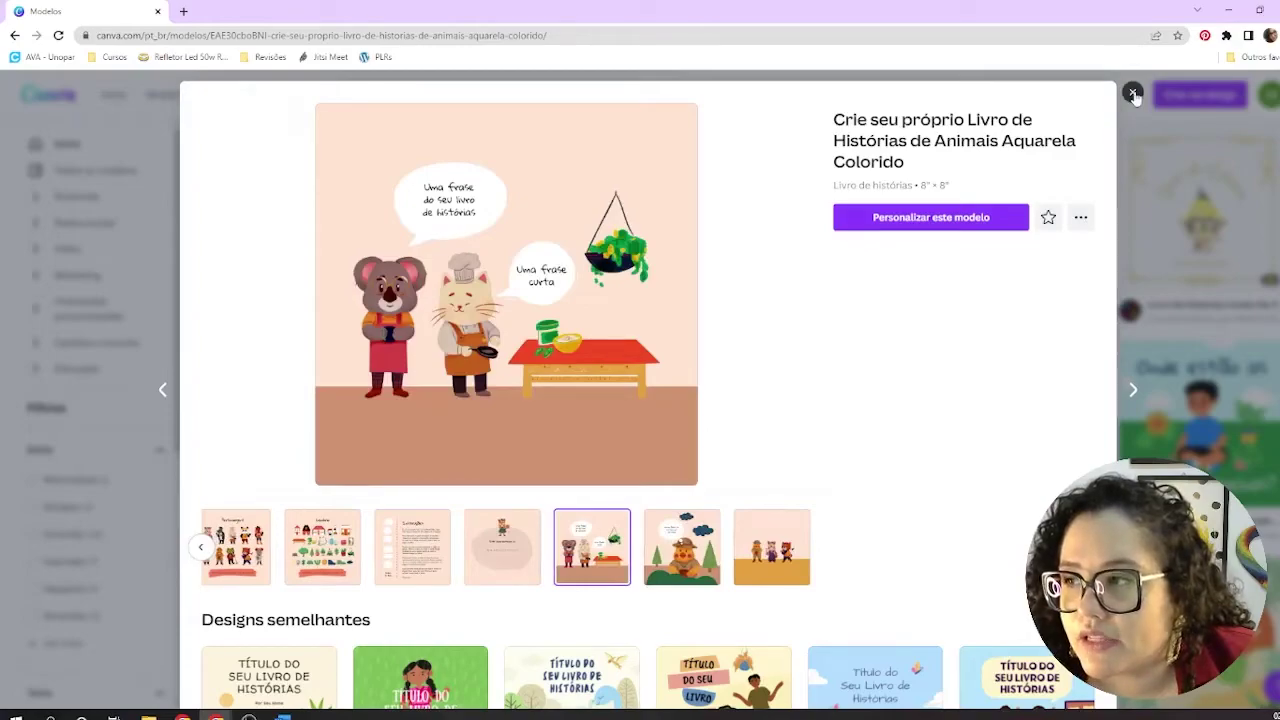
{"action": "left_click", "coordinate": [1132, 92]}
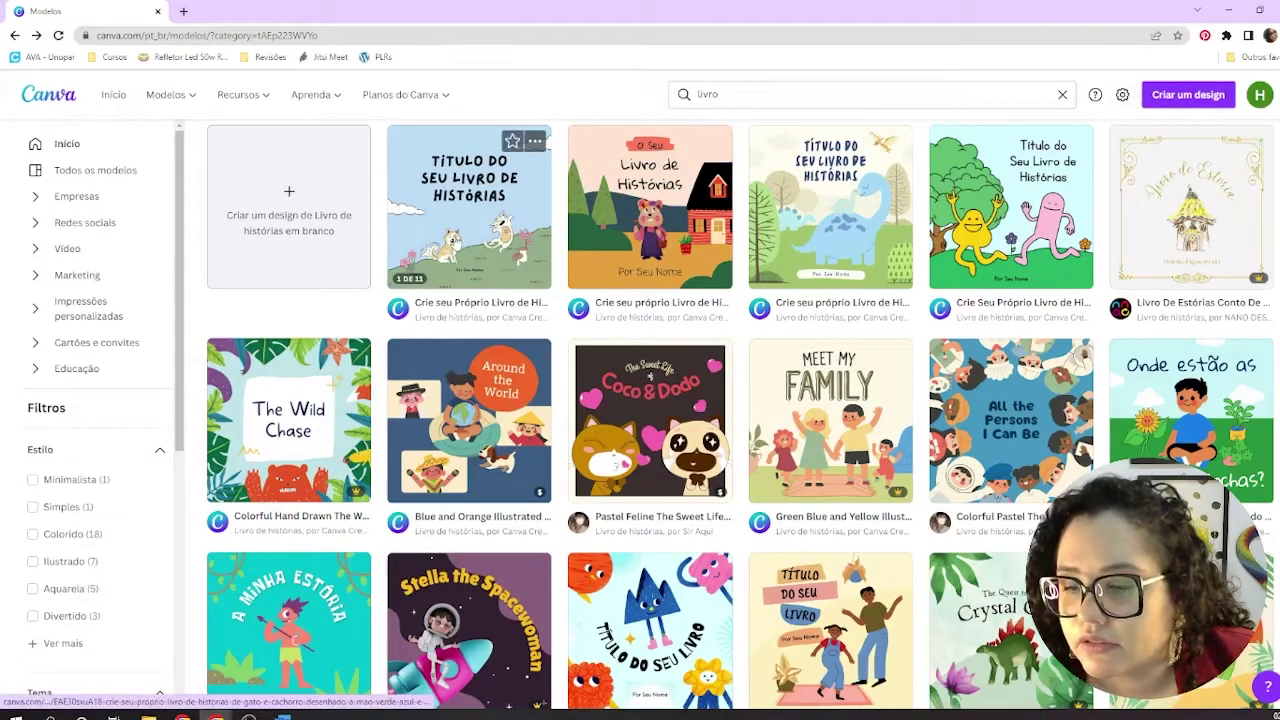
Step: Look over the remaining storybook templates and open the Livreto category suggested for the "livro" search
{"action": "scroll", "coordinate": [455, 247], "scroll_direction": "down", "scroll_amount": 1}
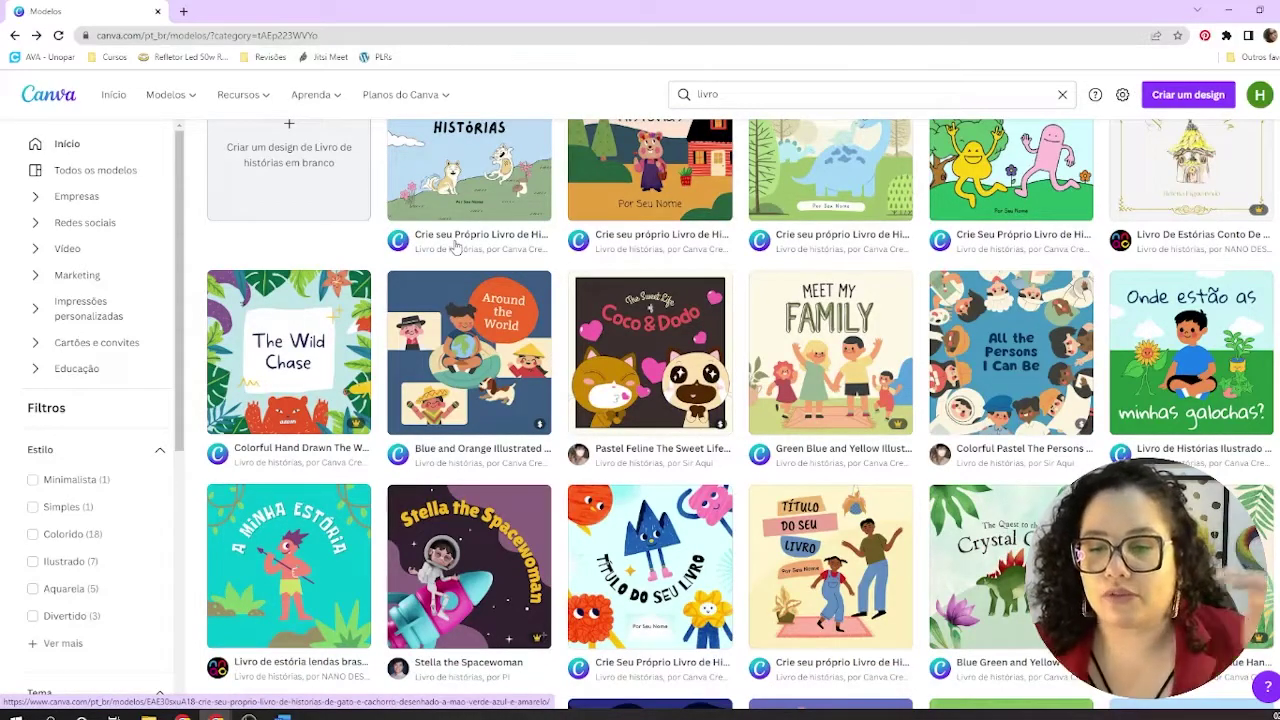
{"action": "scroll", "coordinate": [380, 218], "scroll_direction": "down", "scroll_amount": 4}
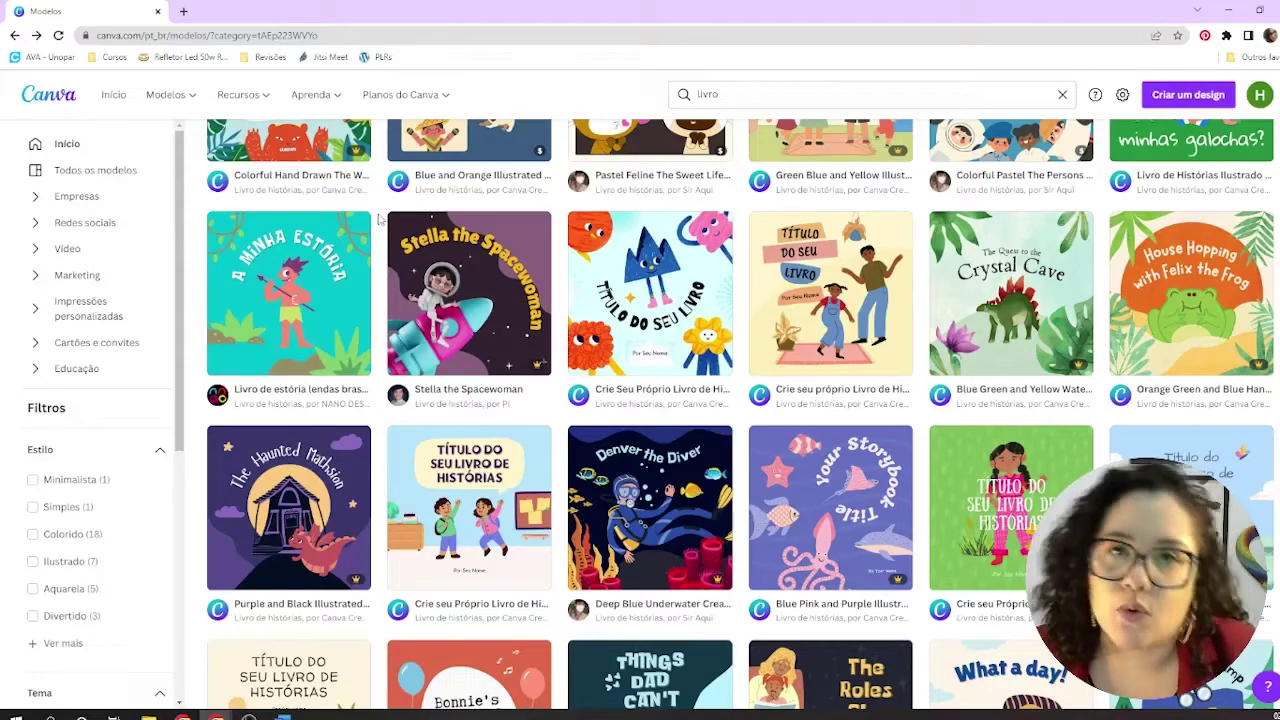
{"action": "scroll", "coordinate": [380, 218], "scroll_direction": "down", "scroll_amount": 4}
{"action": "scroll", "coordinate": [380, 218], "scroll_direction": "up", "scroll_amount": 8}
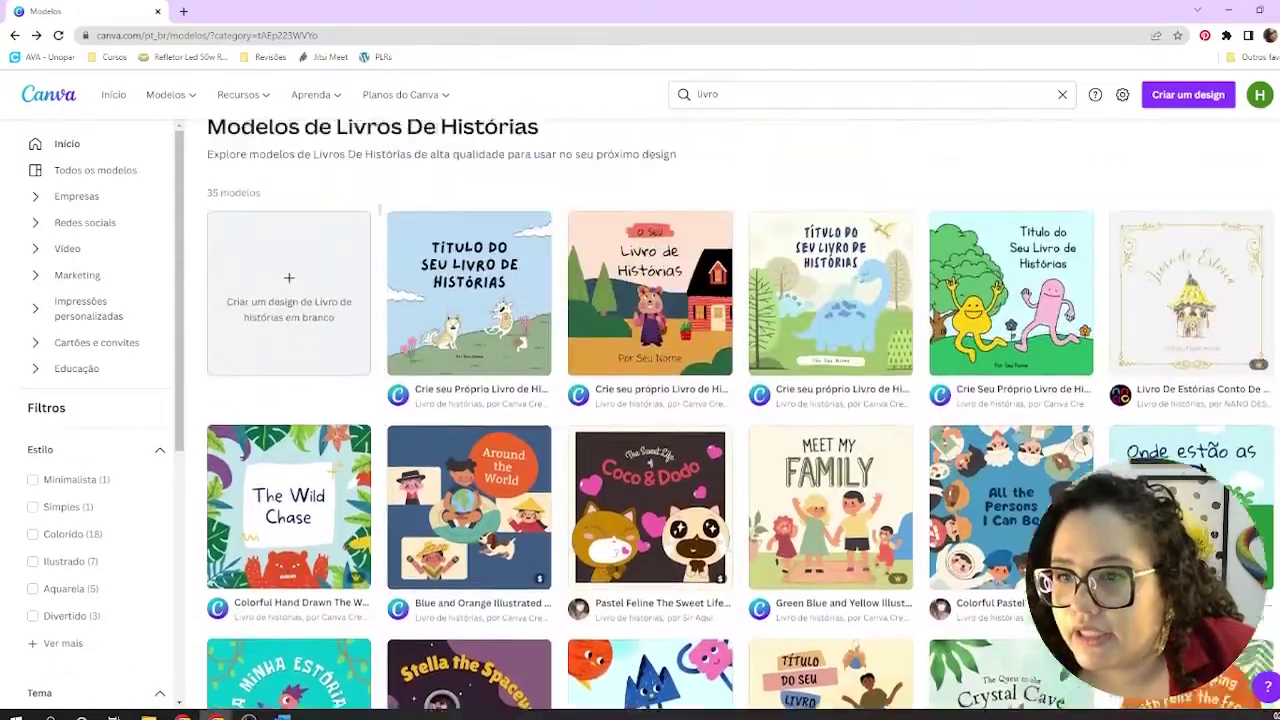
{"action": "left_click", "coordinate": [758, 95]}
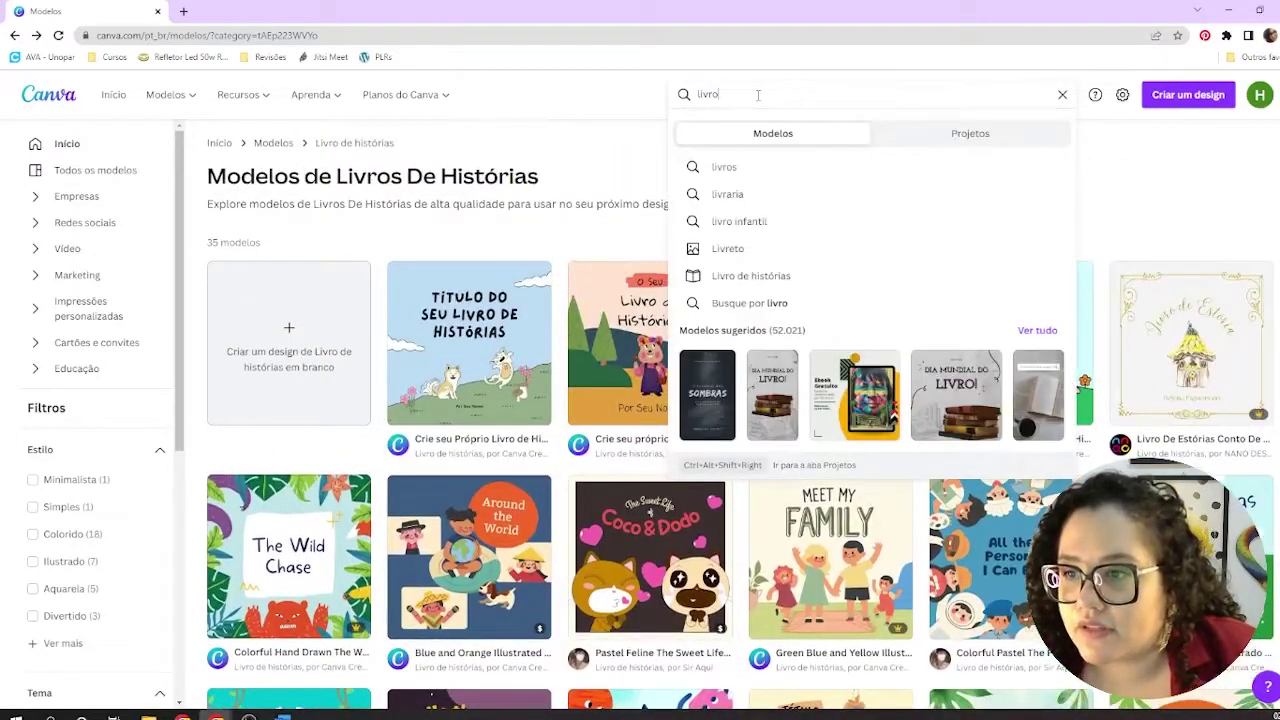
{"action": "left_click", "coordinate": [731, 250]}
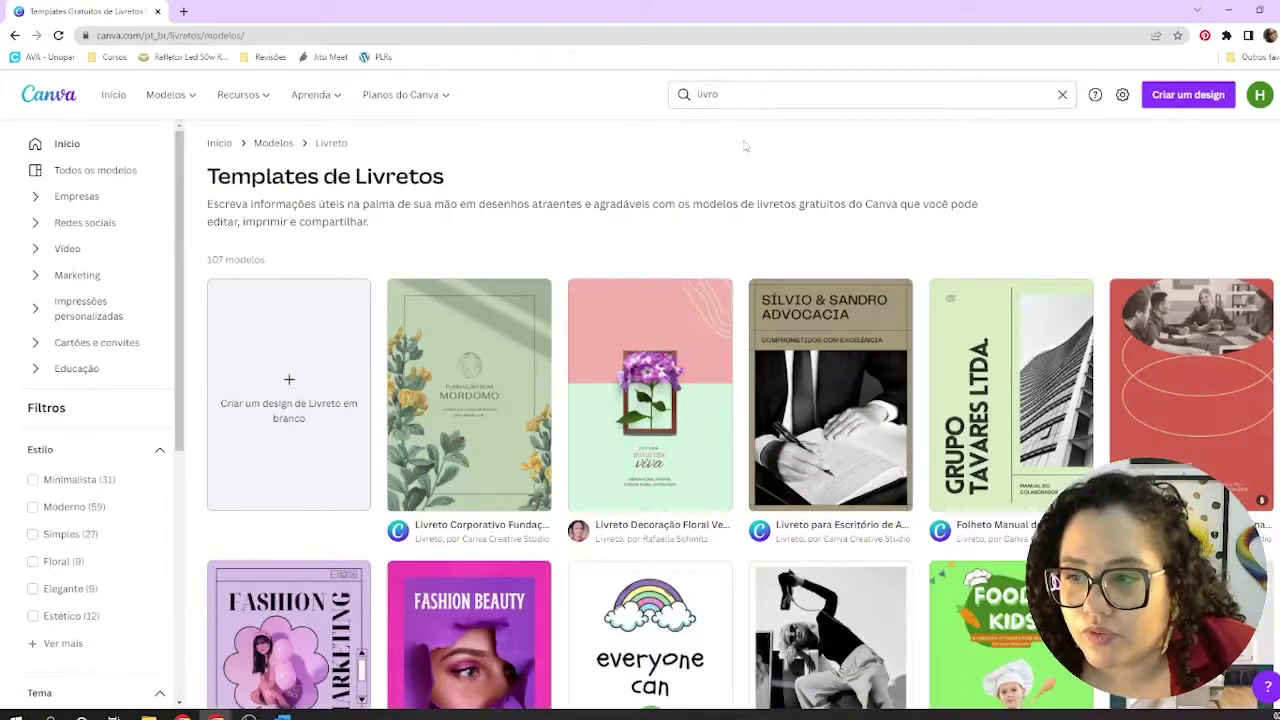
Step: Preview the Livreto Corporativo Fundação Decorativo Floral Verde Creme template, check its page dimensions and close the preview
{"action": "scroll", "coordinate": [766, 189], "scroll_direction": "down", "scroll_amount": 1}
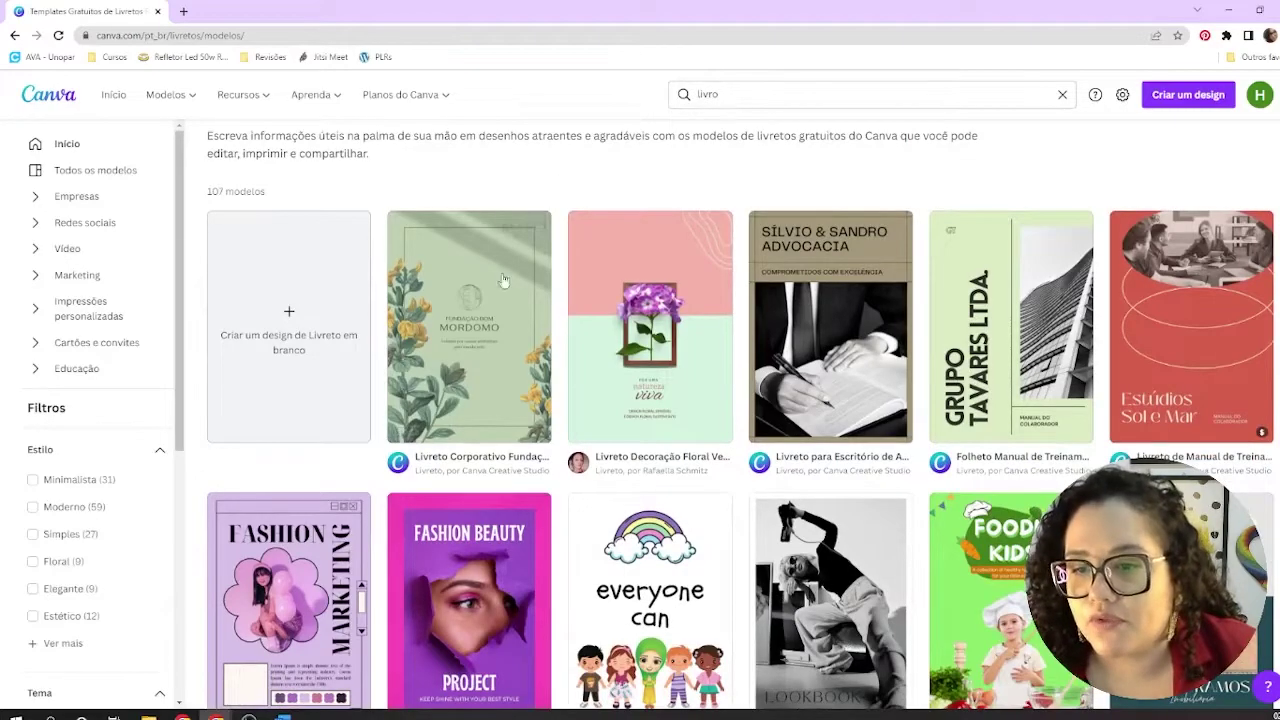
{"action": "scroll", "coordinate": [740, 205], "scroll_direction": "down", "scroll_amount": 1}
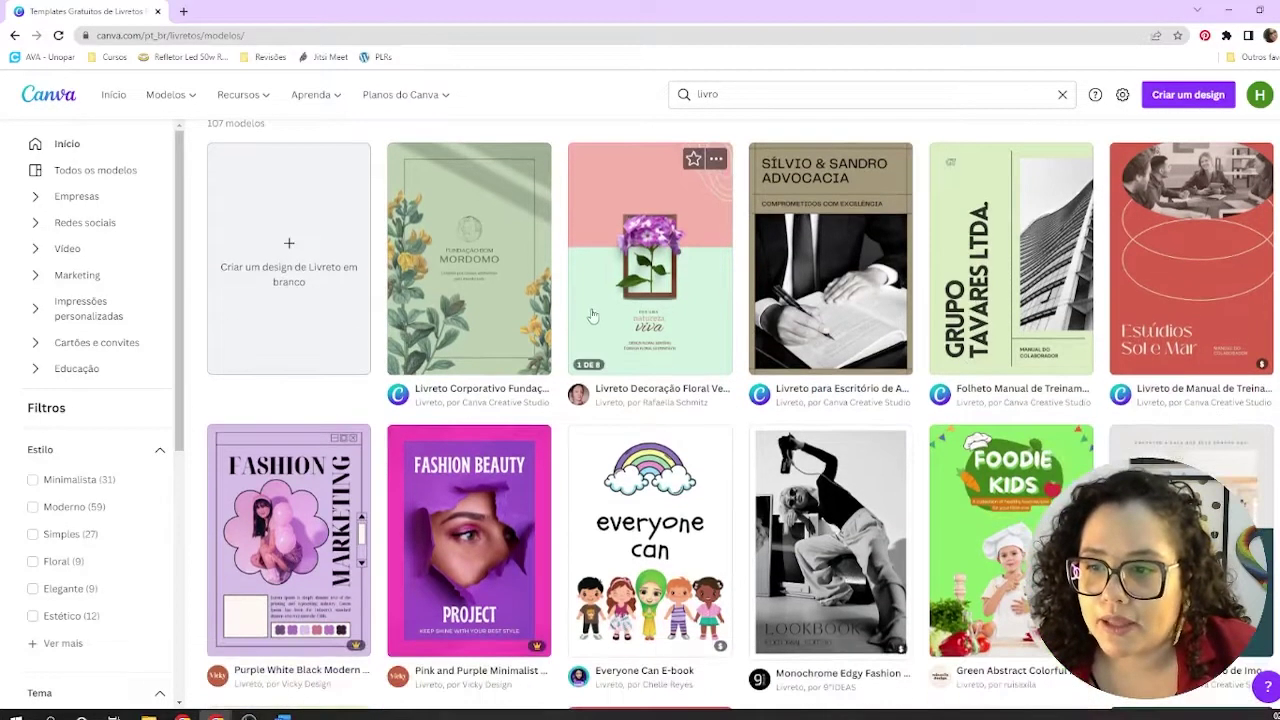
{"action": "left_click", "coordinate": [488, 266]}
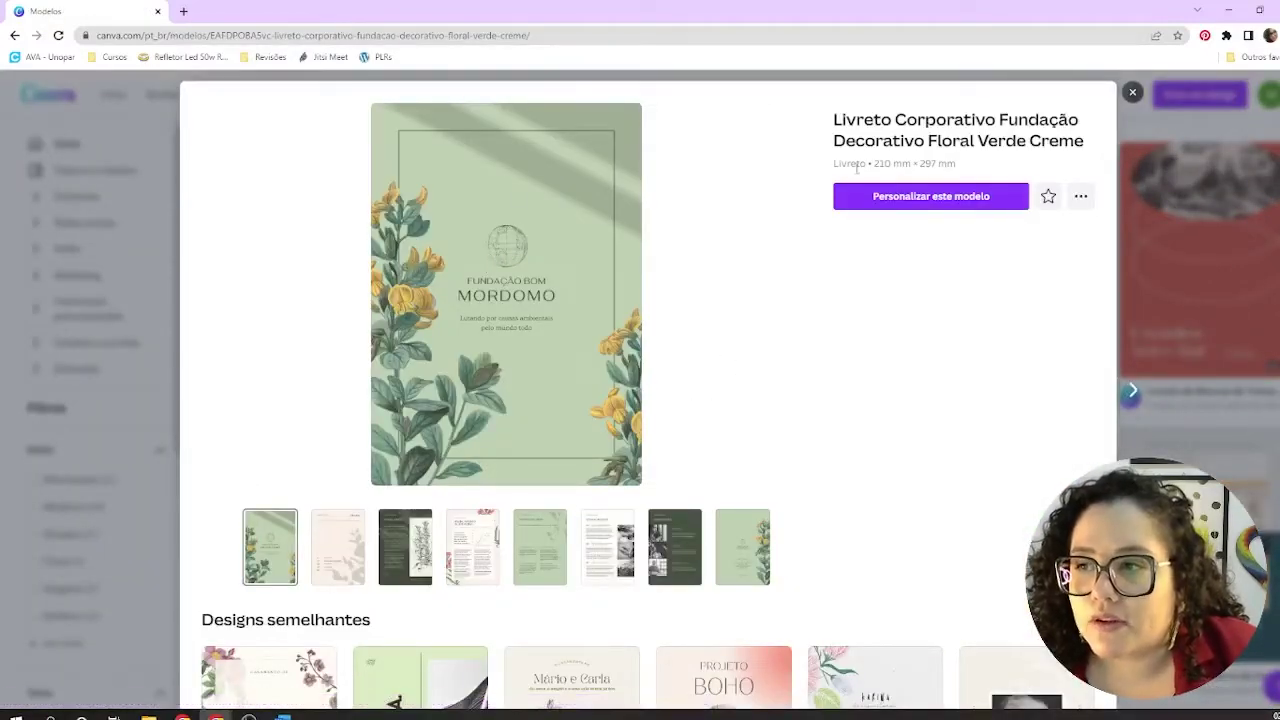
{"action": "left_click_drag", "start_coordinate": [872, 164], "coordinate": [937, 164]}
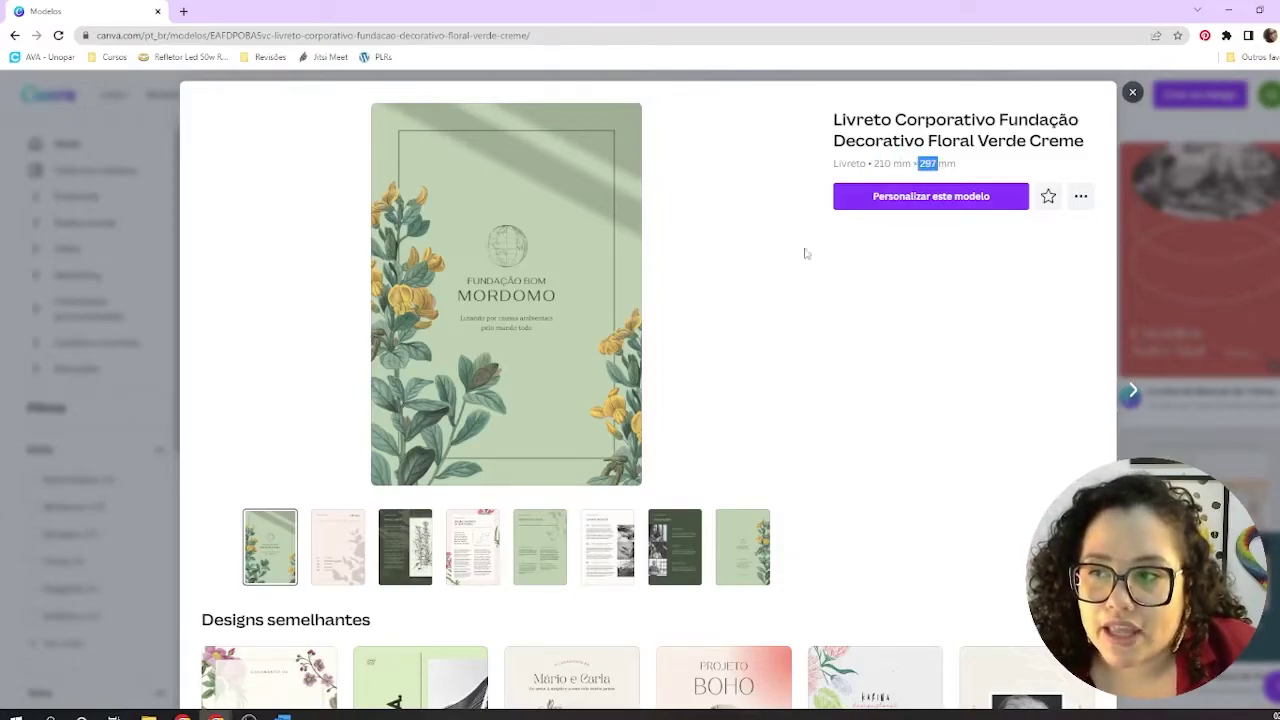
{"action": "left_click", "coordinate": [983, 170]}
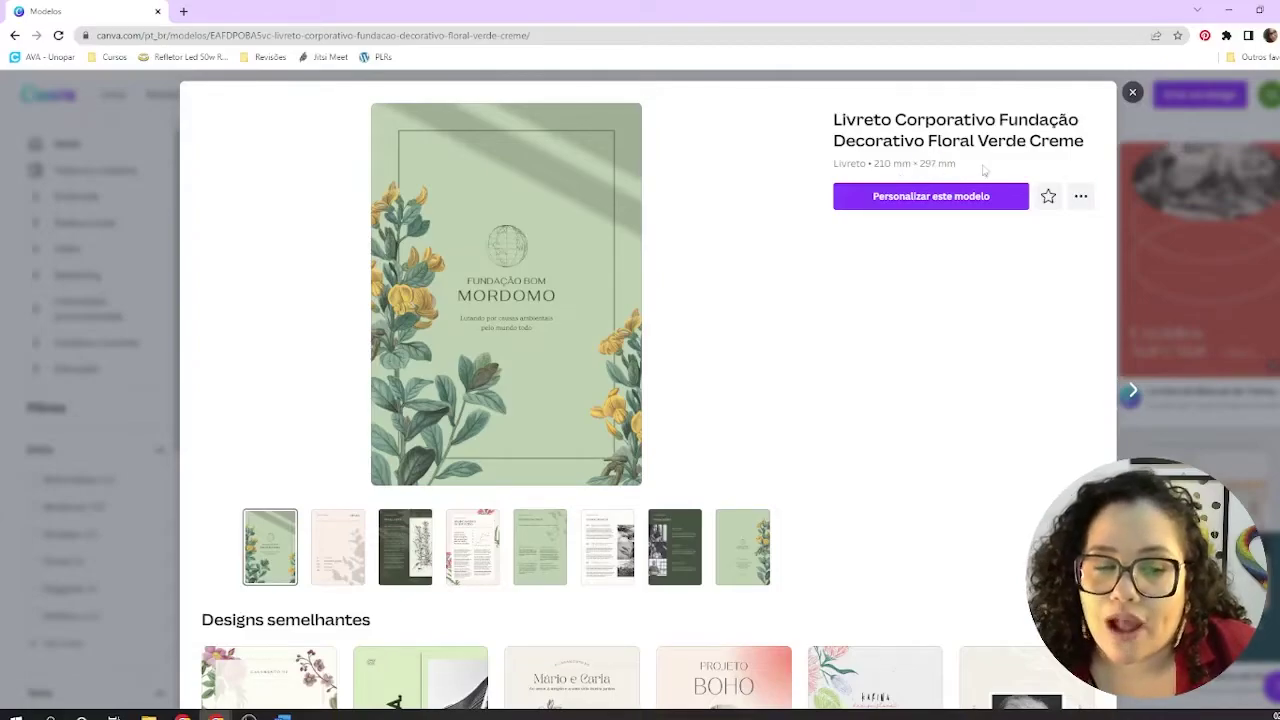
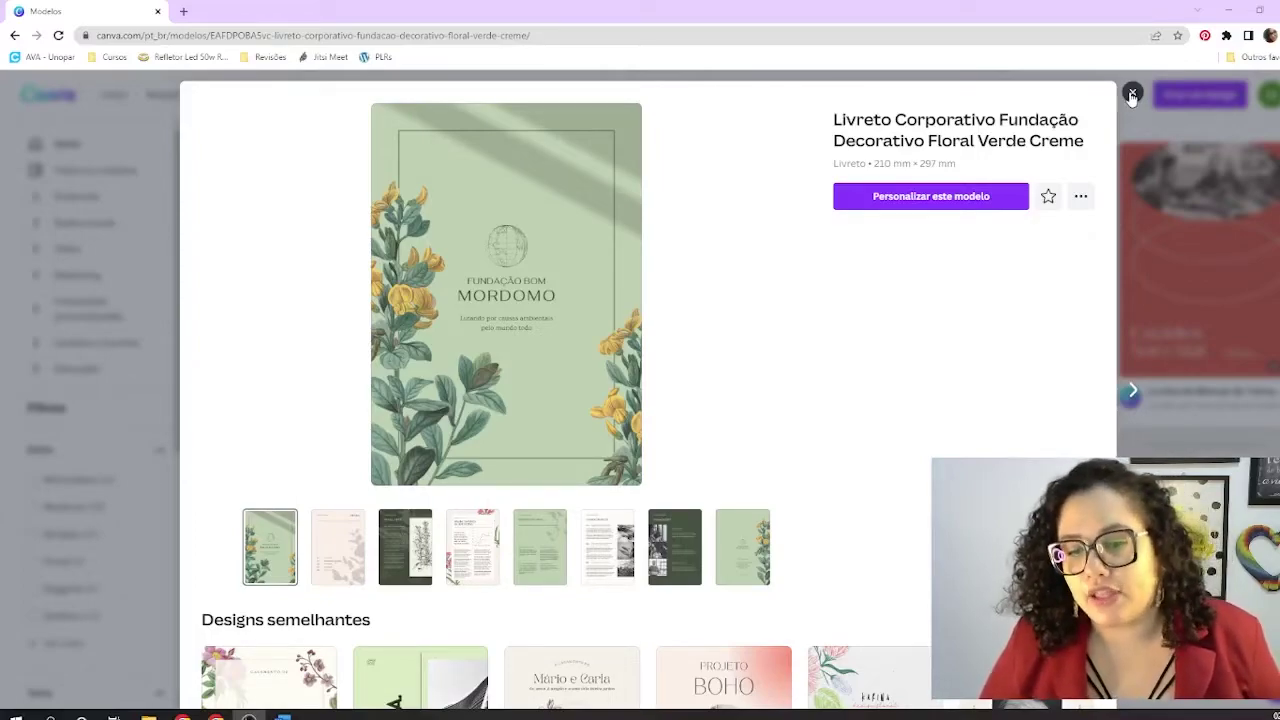
{"action": "left_click", "coordinate": [1132, 95]}
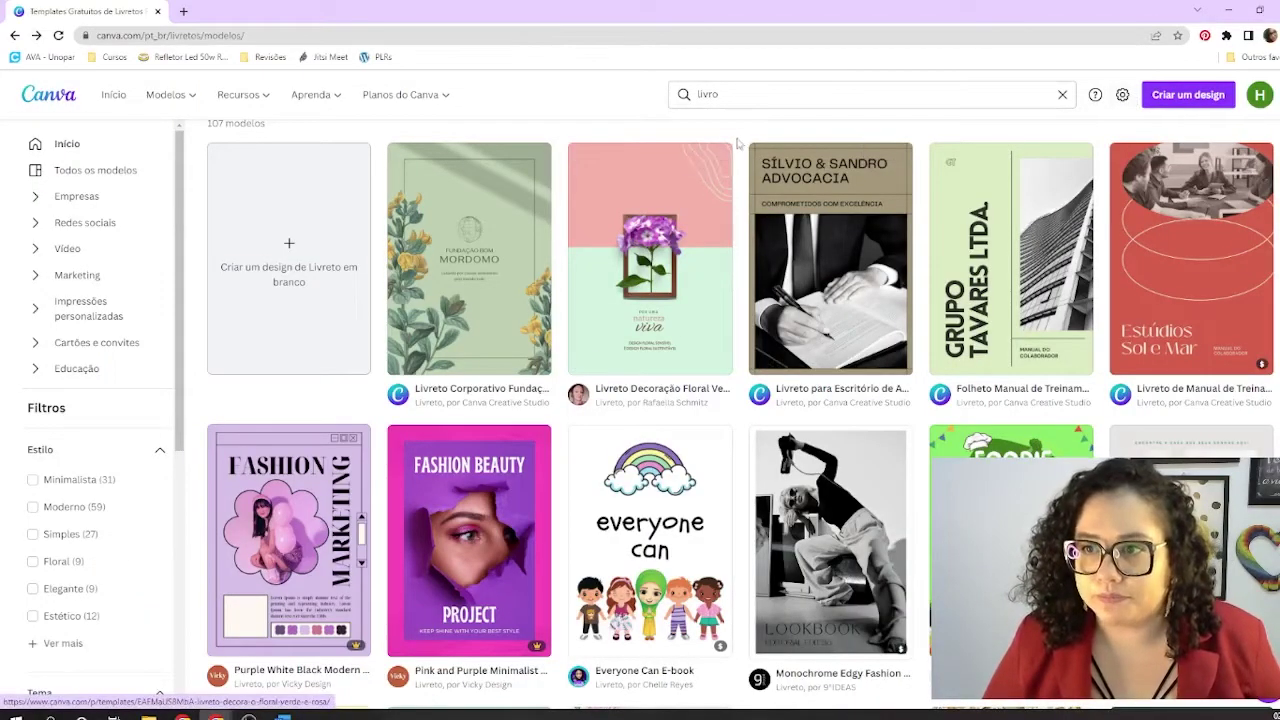
Step: Browse the Livreto templates further down the category page, such as the catalogue, wedding and school booklets
{"action": "scroll", "coordinate": [740, 143], "scroll_direction": "down", "scroll_amount": 3}
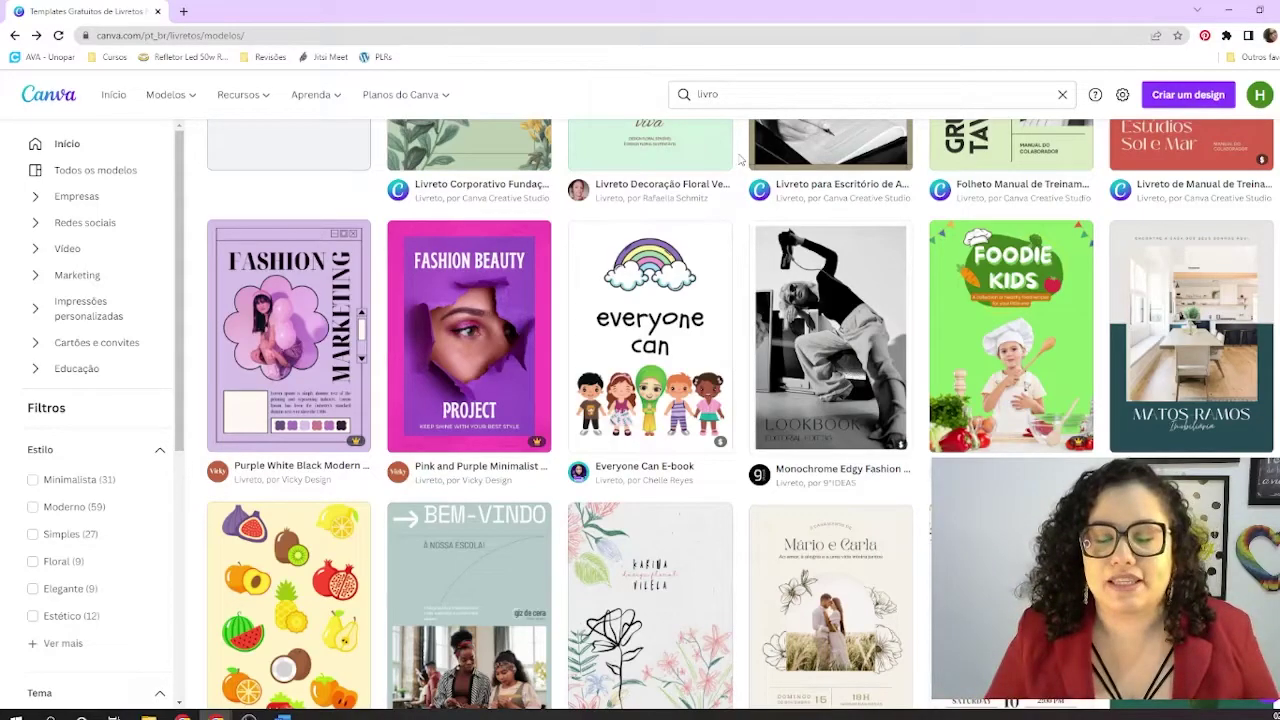
{"action": "scroll", "coordinate": [743, 166], "scroll_direction": "down", "scroll_amount": 1}
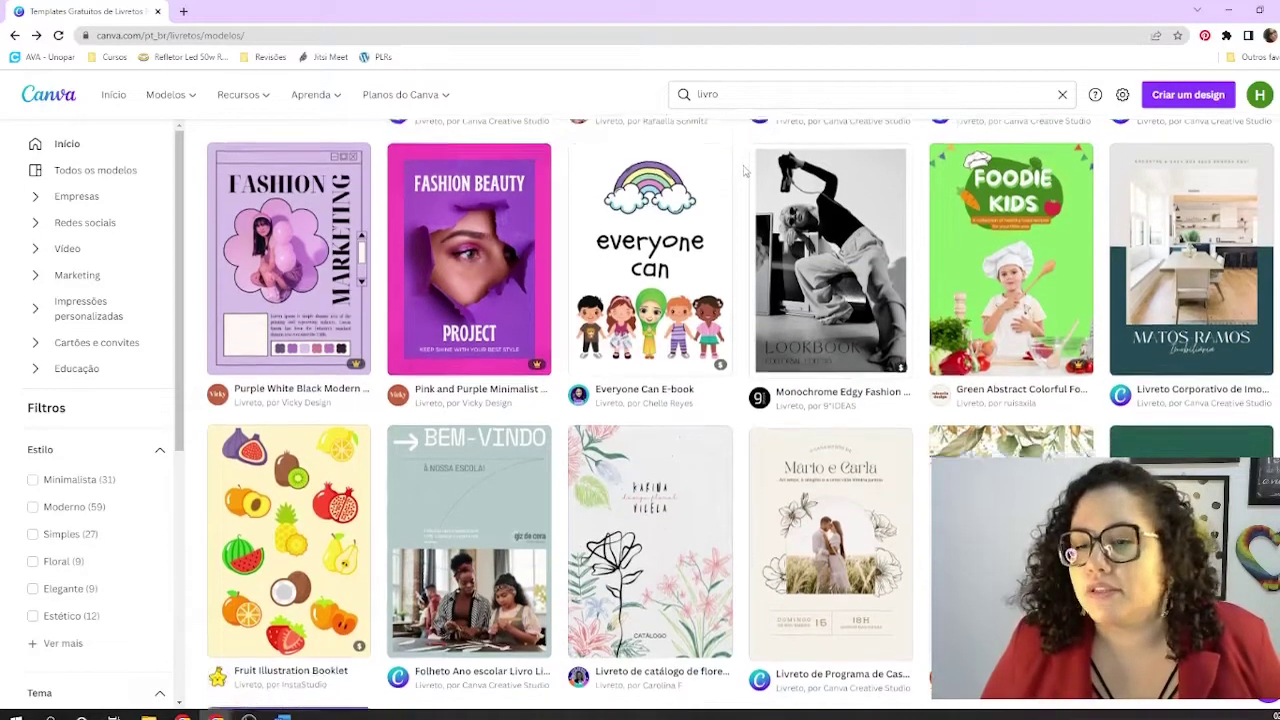
{"action": "scroll", "coordinate": [743, 171], "scroll_direction": "down", "scroll_amount": 3}
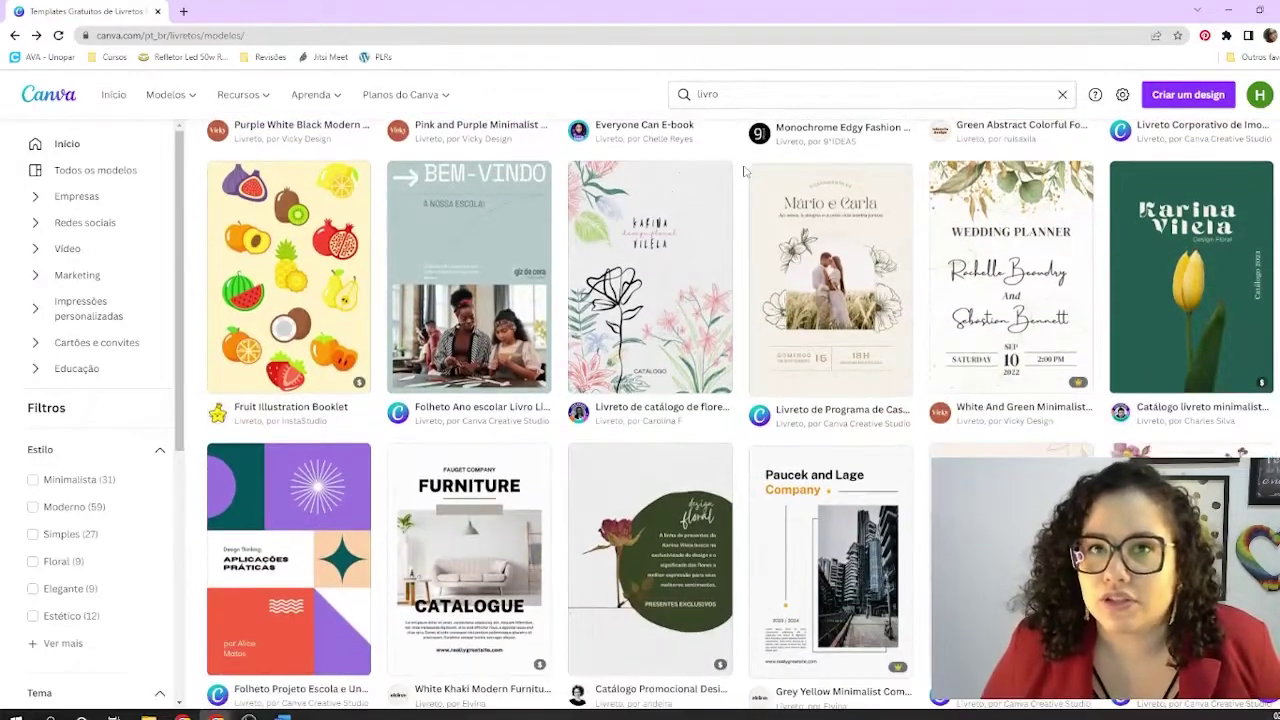
{"action": "scroll", "coordinate": [743, 171], "scroll_direction": "down", "scroll_amount": 2}
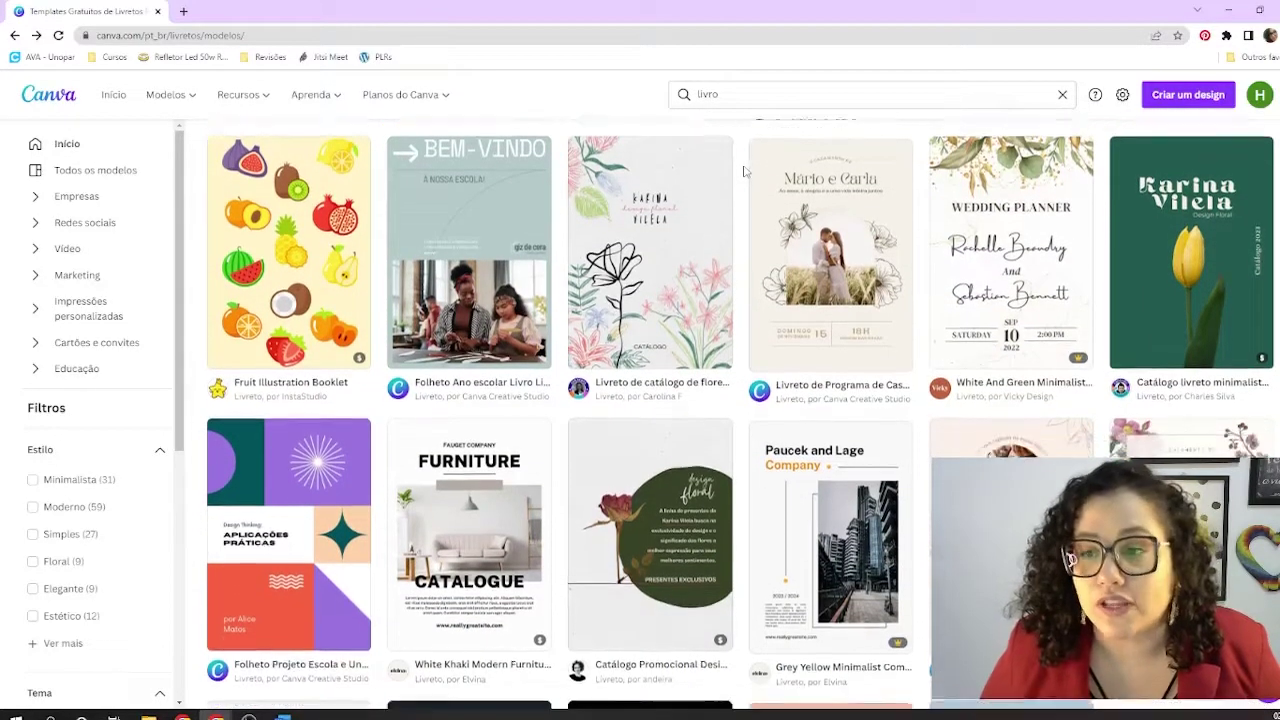
Step: Look through the rest of the Livreto templates, including the handbooks, recipe books and school yearbooks, and return to the first ones
{"action": "scroll", "coordinate": [743, 171], "scroll_direction": "down", "scroll_amount": 2}
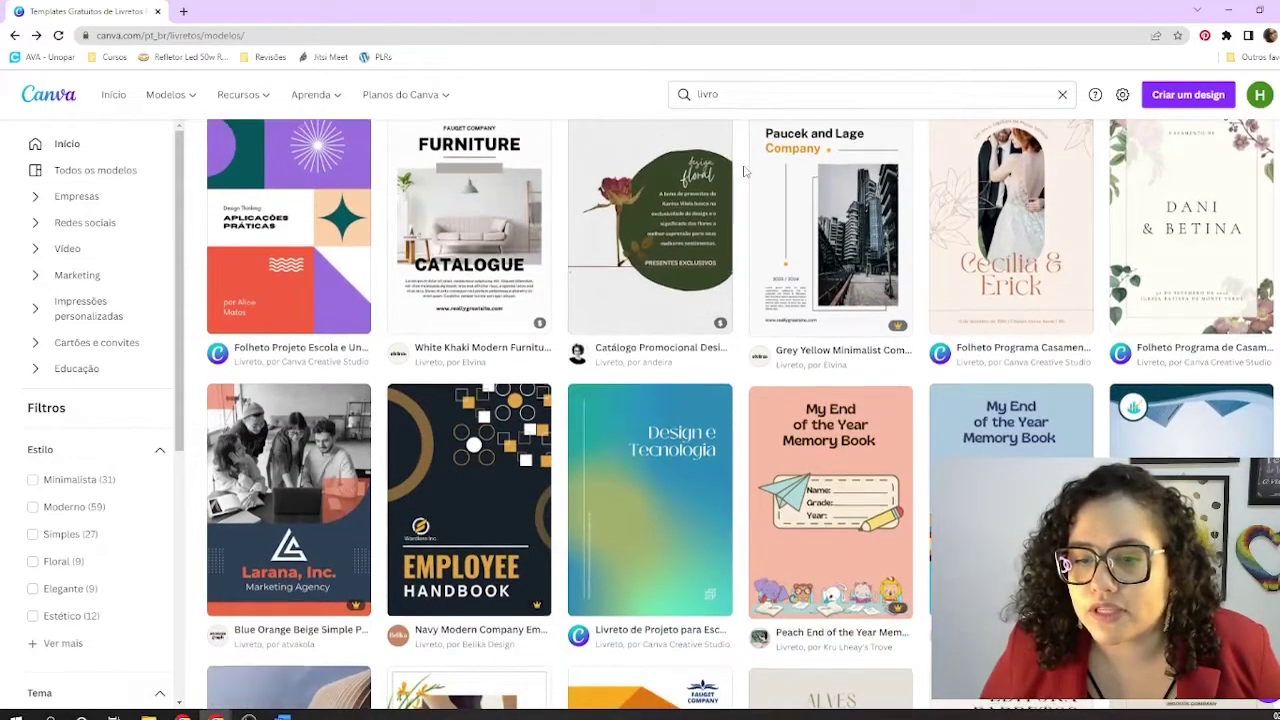
{"action": "scroll", "coordinate": [743, 171], "scroll_direction": "down", "scroll_amount": 2}
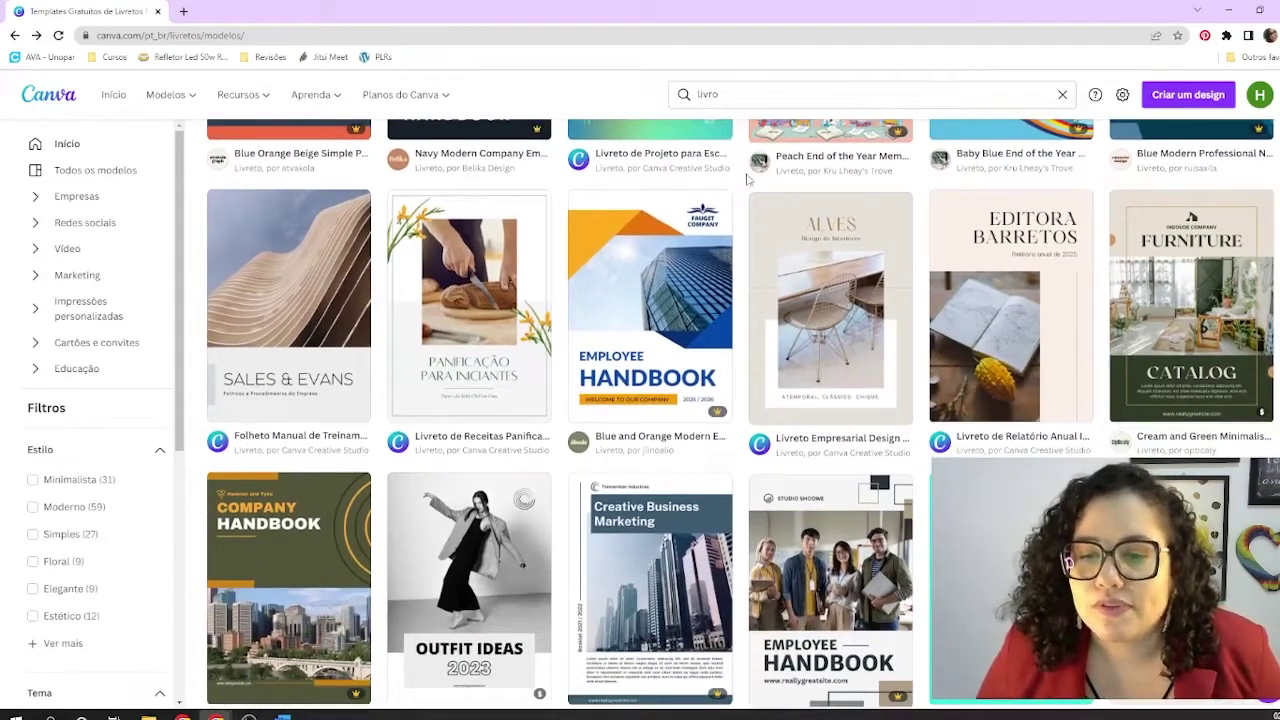
{"action": "scroll", "coordinate": [746, 178], "scroll_direction": "down", "scroll_amount": 4}
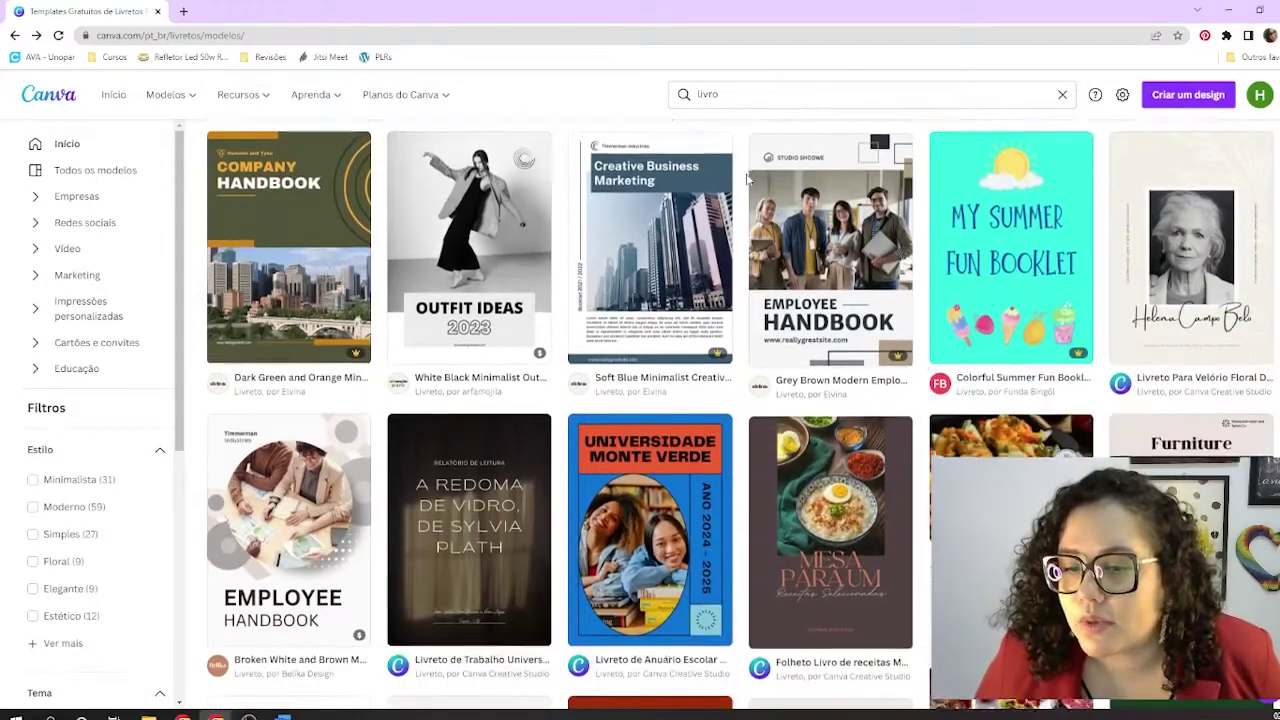
{"action": "scroll", "coordinate": [746, 178], "scroll_direction": "down", "scroll_amount": 3}
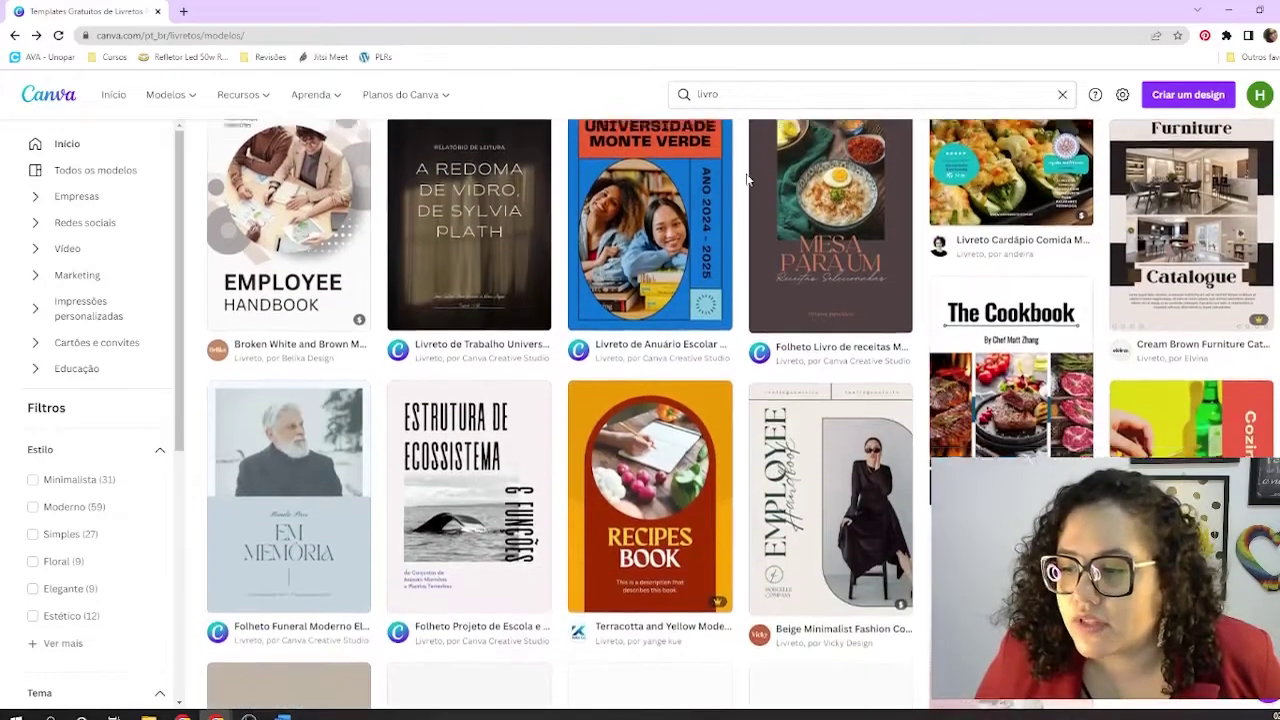
{"action": "scroll", "coordinate": [746, 178], "scroll_direction": "down", "scroll_amount": 2}
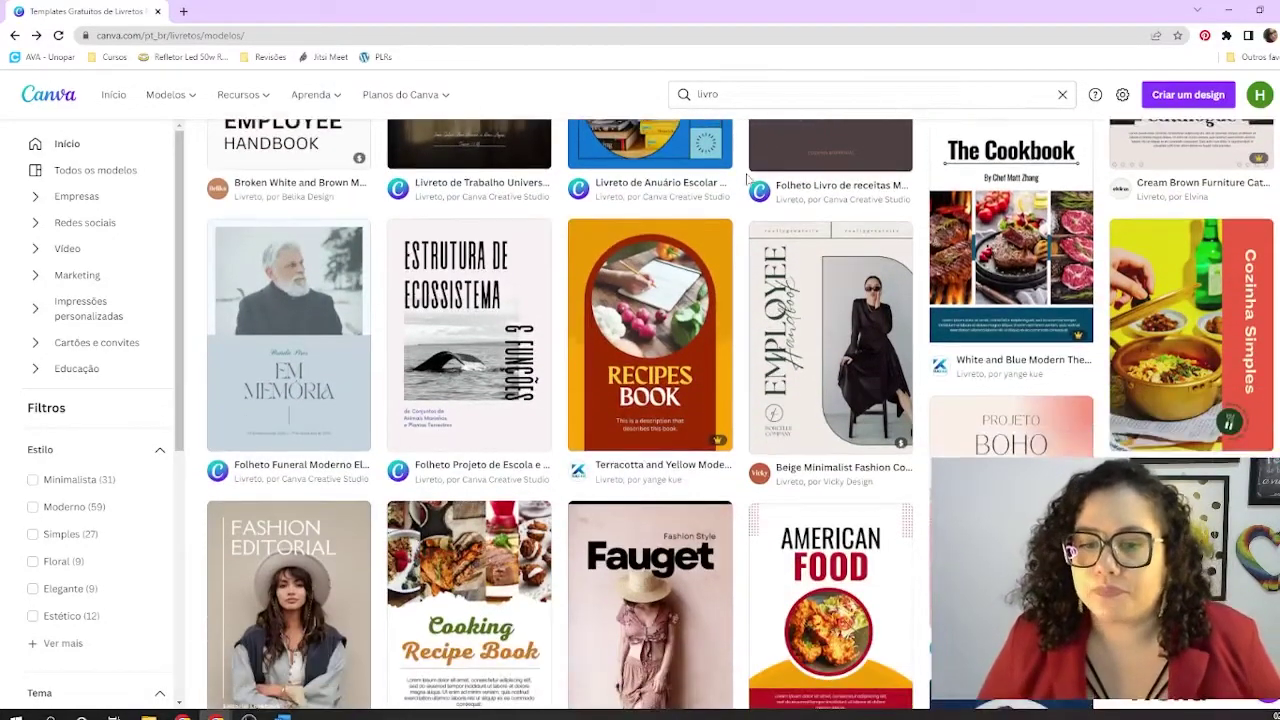
{"action": "scroll", "coordinate": [746, 178], "scroll_direction": "up", "scroll_amount": 12}
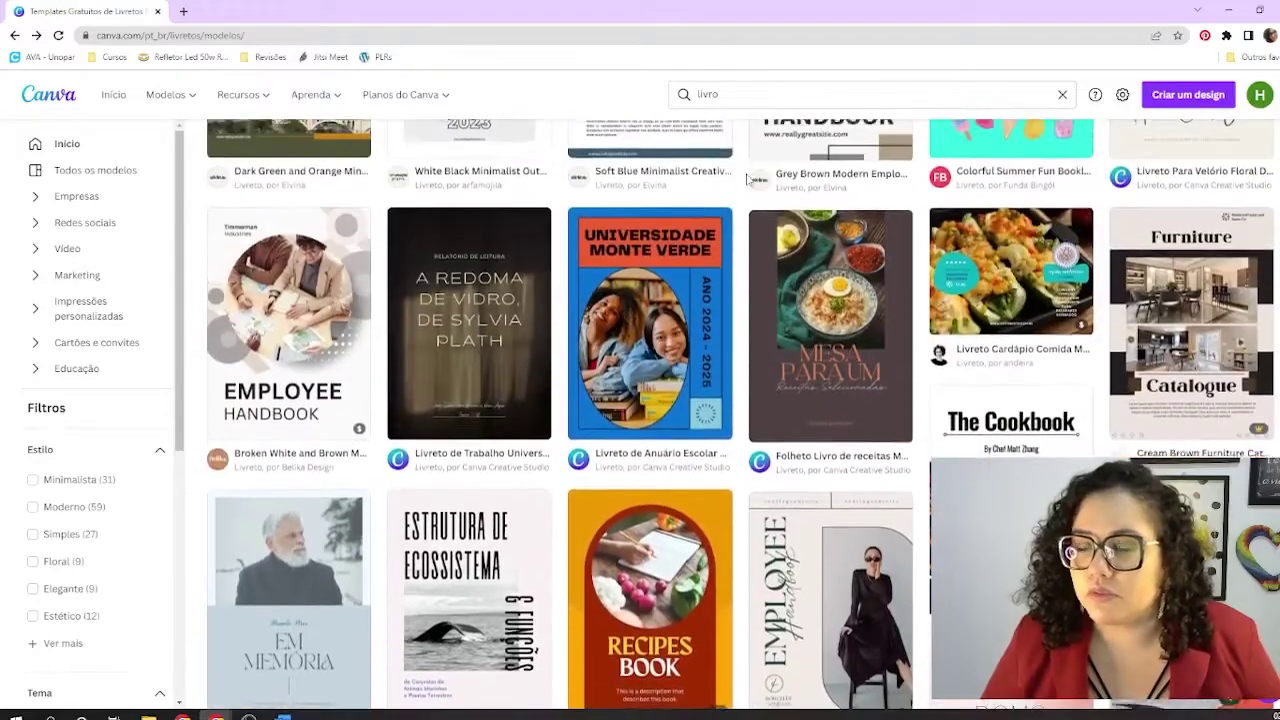
{"action": "scroll", "coordinate": [746, 178], "scroll_direction": "up", "scroll_amount": 10}
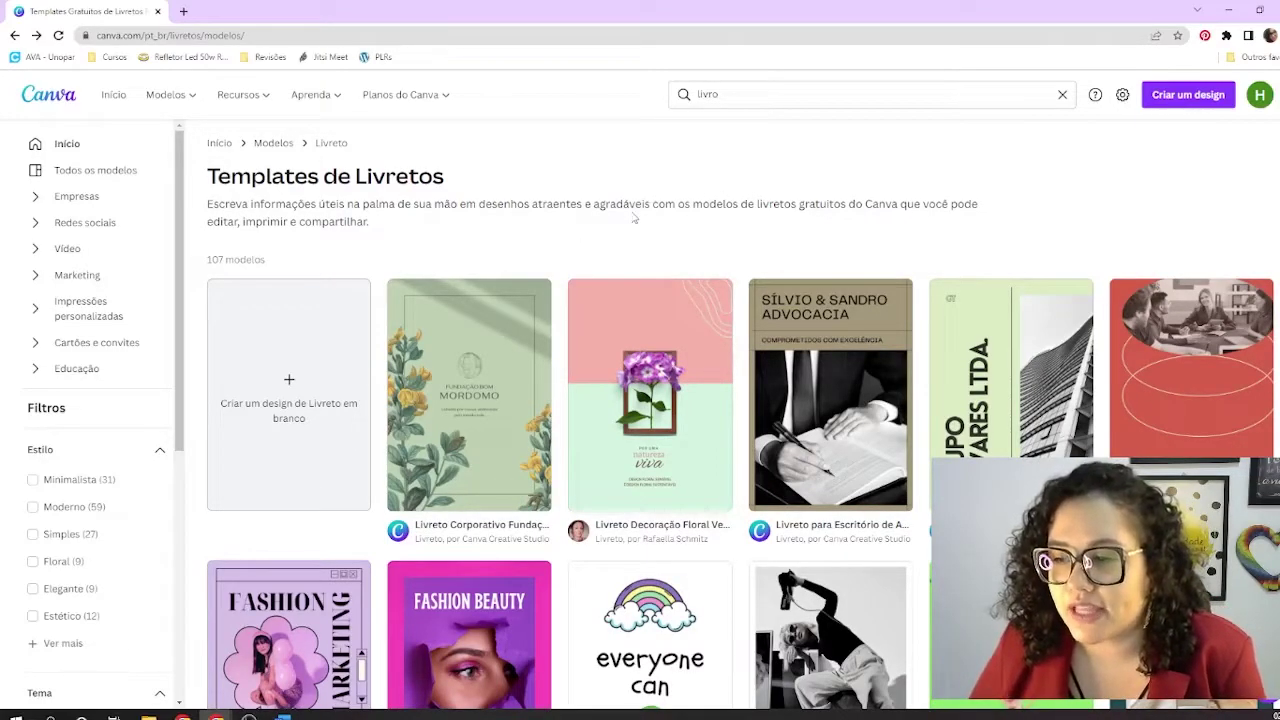
{"action": "scroll", "coordinate": [565, 231], "scroll_direction": "down", "scroll_amount": 1}
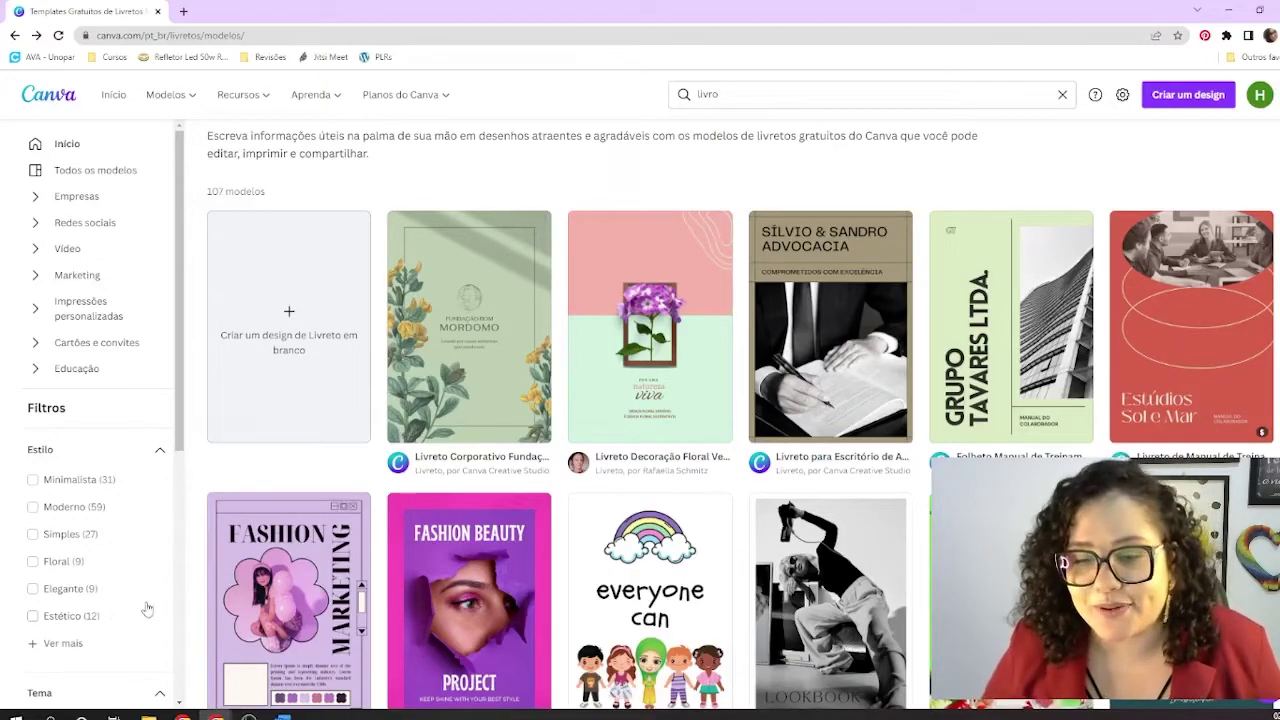
{"action": "scroll", "coordinate": [375, 476], "scroll_direction": "down", "scroll_amount": 1}
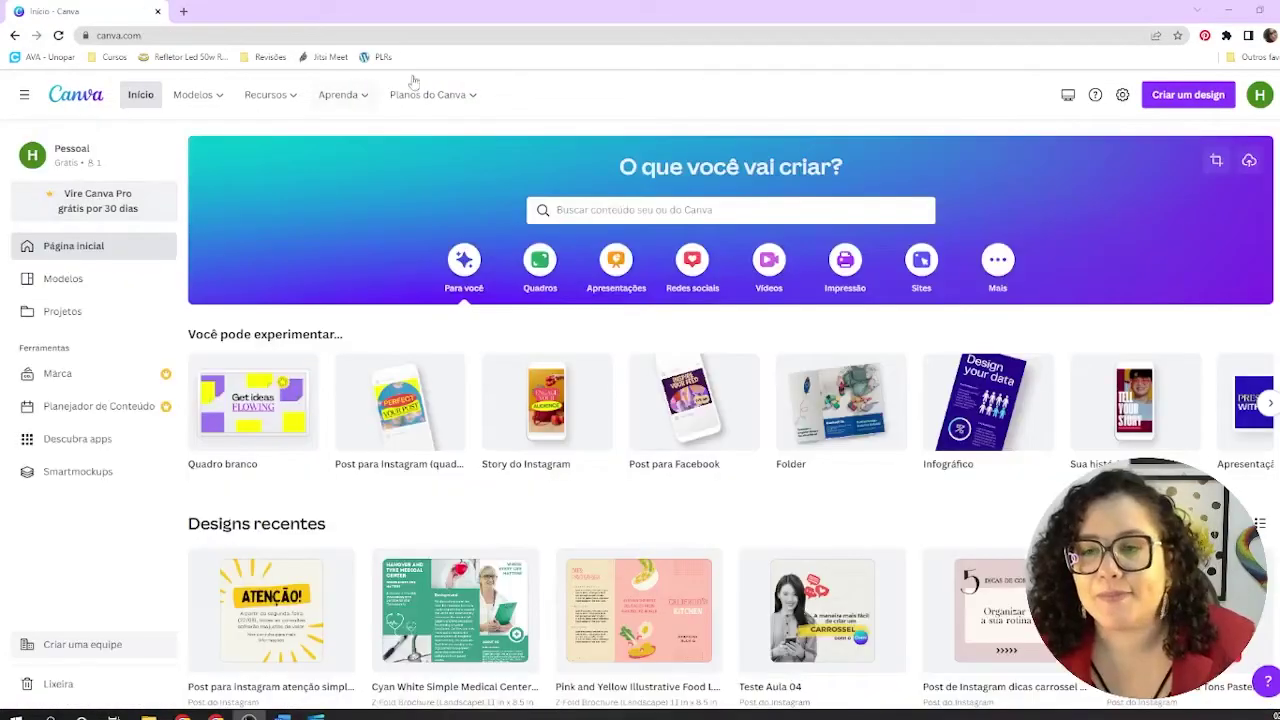
Step: Search for "panfleto" from the home page, open the suggested Panfleto (paisagem) category and look over its landscape flyer templates
{"action": "left_click", "coordinate": [590, 210]}
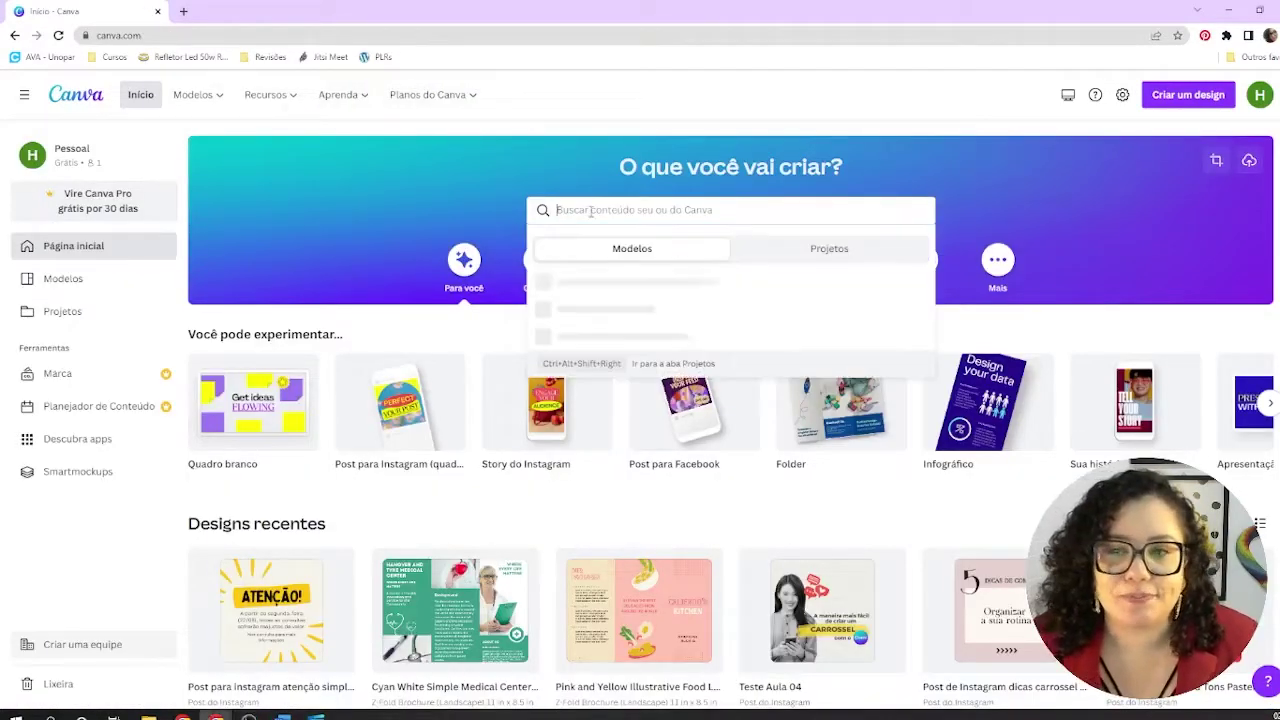
{"action": "type", "text": "panfleto"}
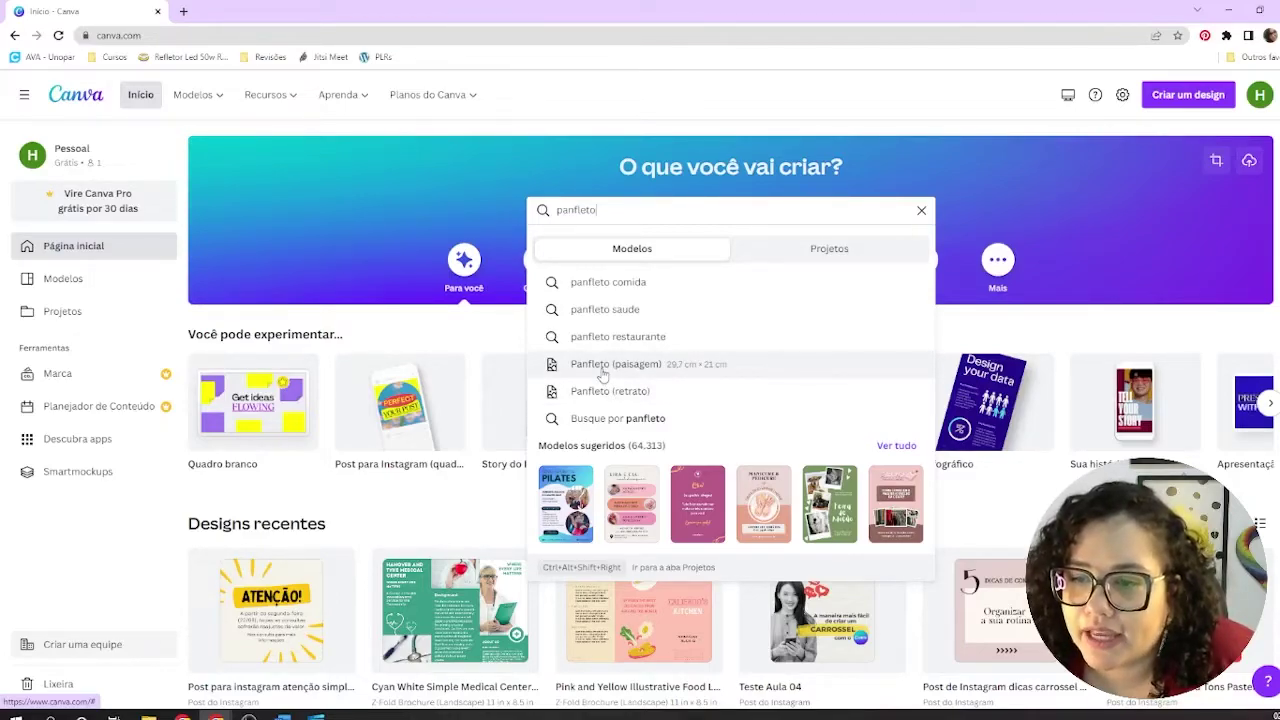
{"action": "left_click", "coordinate": [603, 365]}
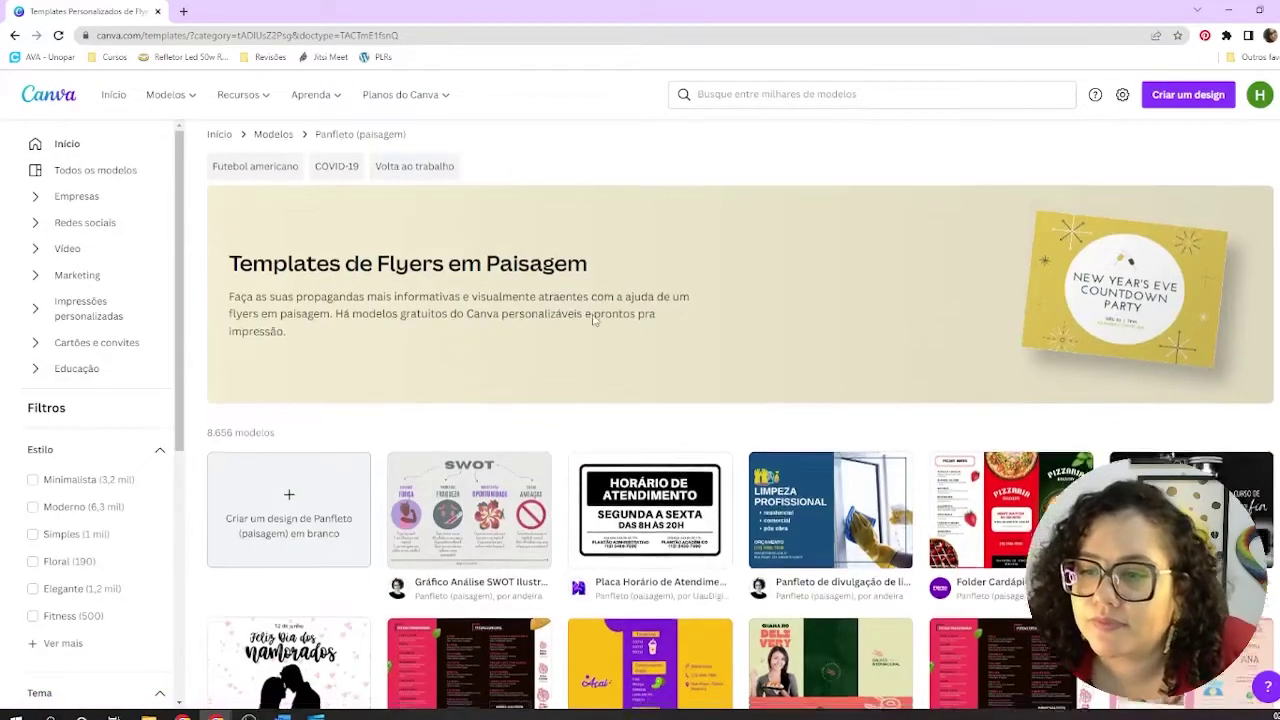
{"action": "scroll", "coordinate": [595, 322], "scroll_direction": "down", "scroll_amount": 2}
{"action": "scroll", "coordinate": [595, 322], "scroll_direction": "down", "scroll_amount": 2}
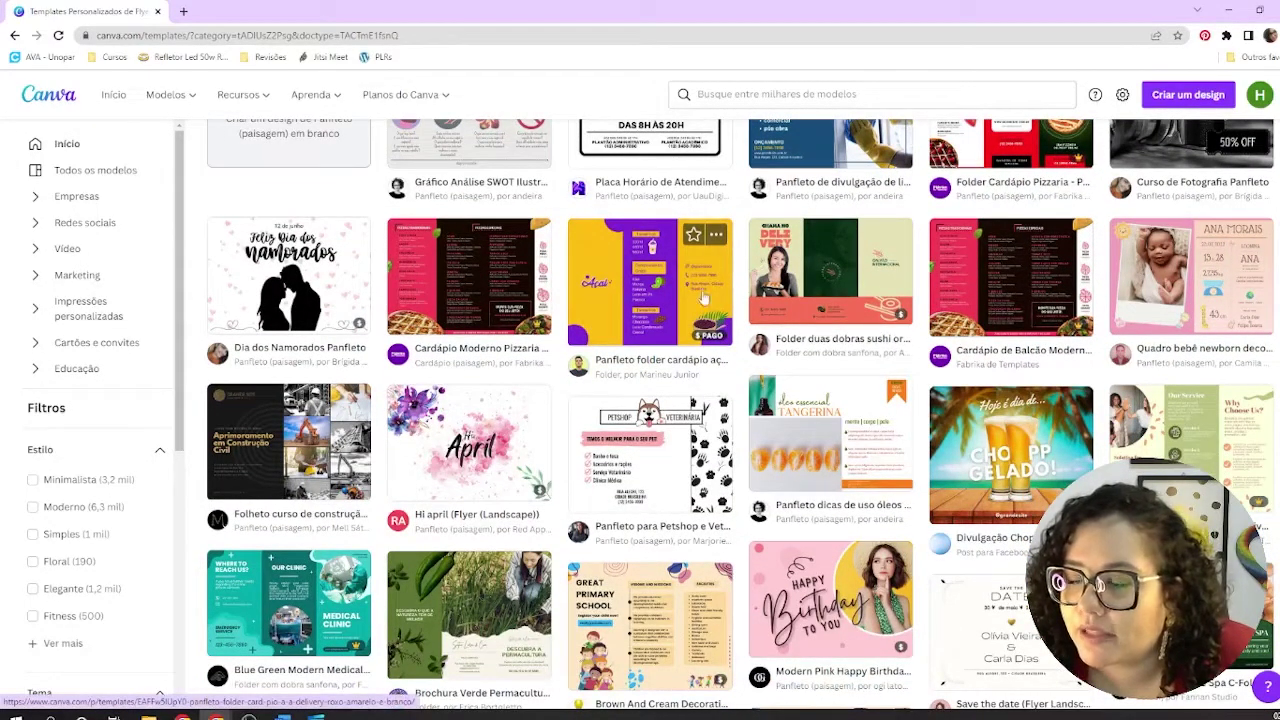
{"action": "scroll", "coordinate": [766, 240], "scroll_direction": "up", "scroll_amount": 1}
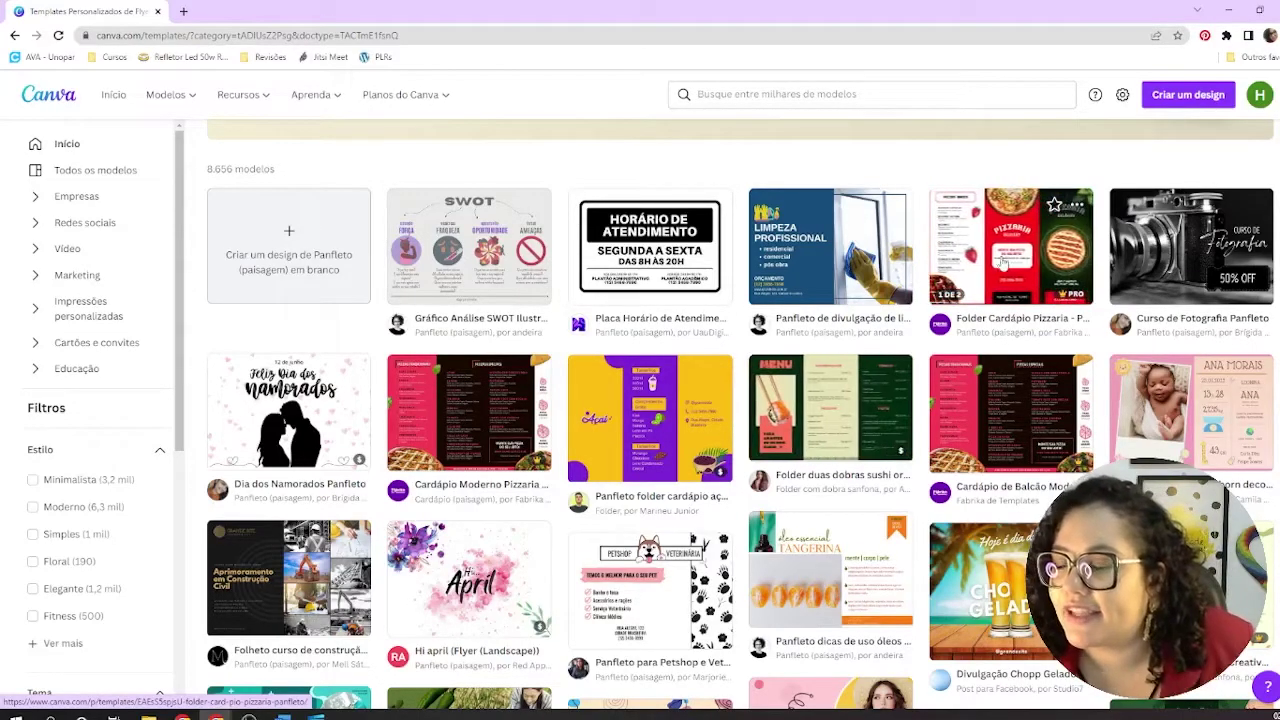
{"action": "scroll", "coordinate": [730, 279], "scroll_direction": "up", "scroll_amount": 2}
{"action": "scroll", "coordinate": [730, 279], "scroll_direction": "up", "scroll_amount": 2}
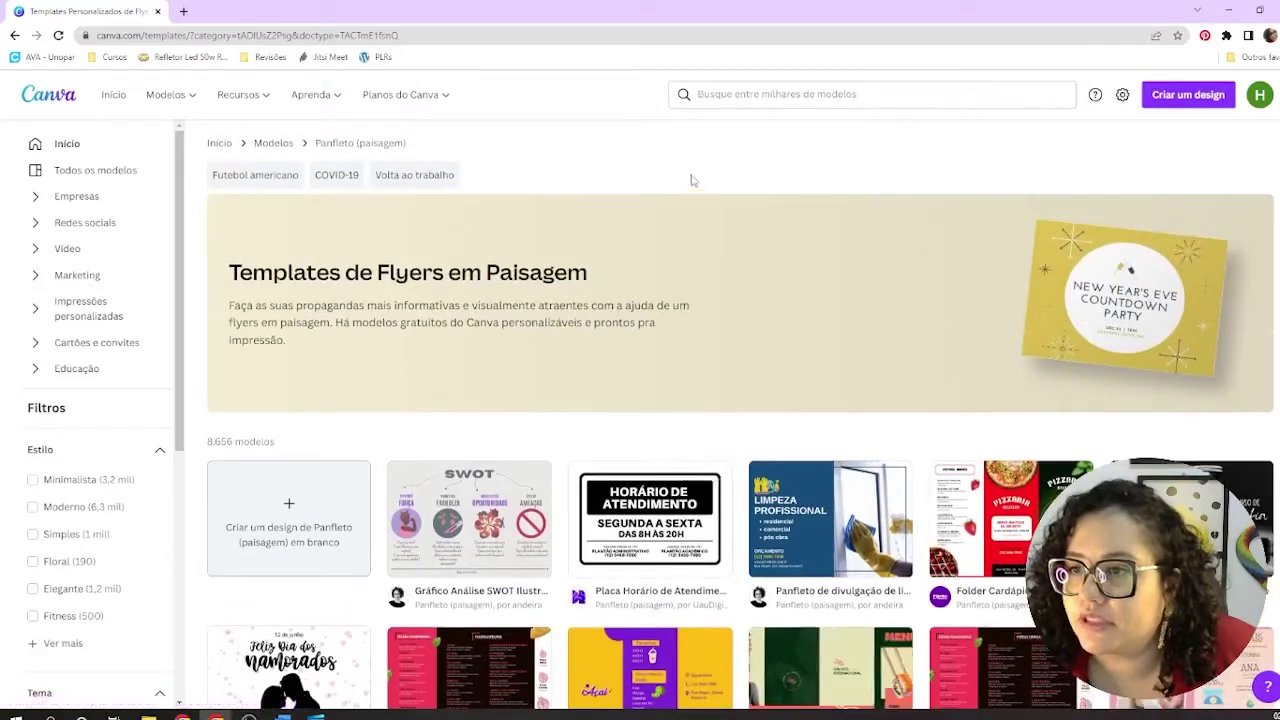
Step: Search the templates for "panfl", open the suggested Panfleto (retrato) category and look over its first portrait flyers
{"action": "left_click", "coordinate": [749, 94]}
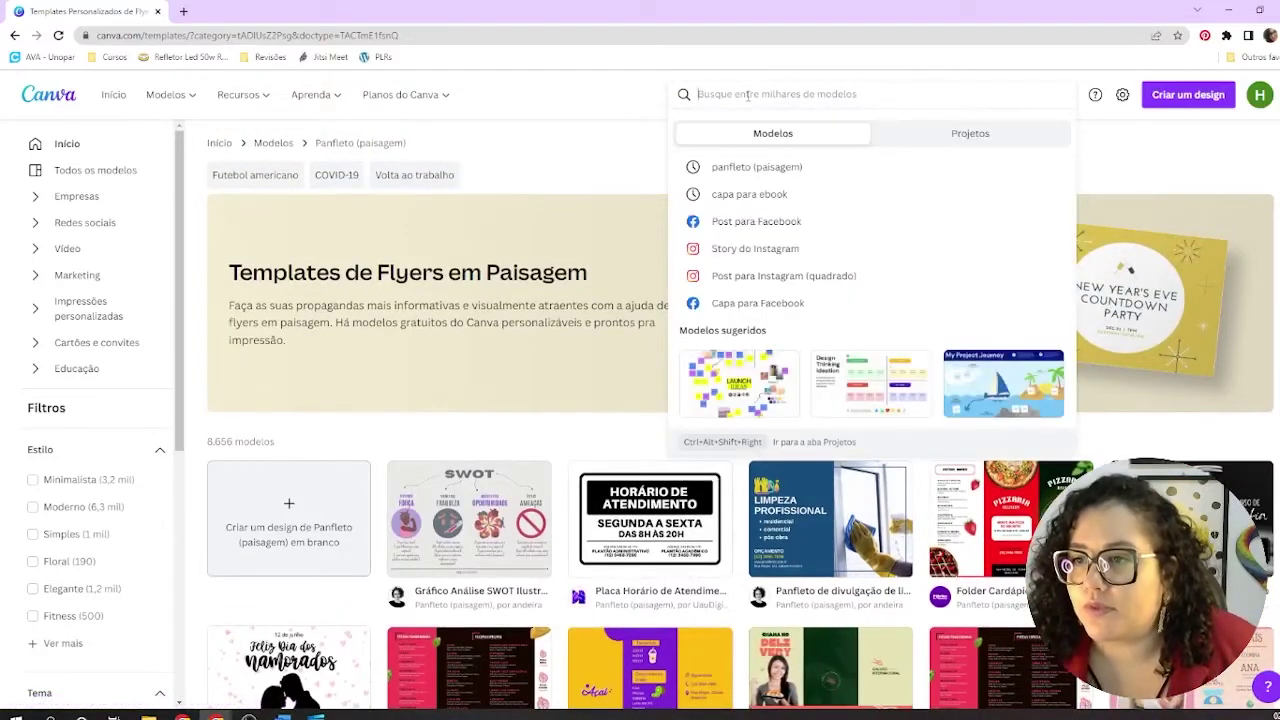
{"action": "type", "text": "panfl"}
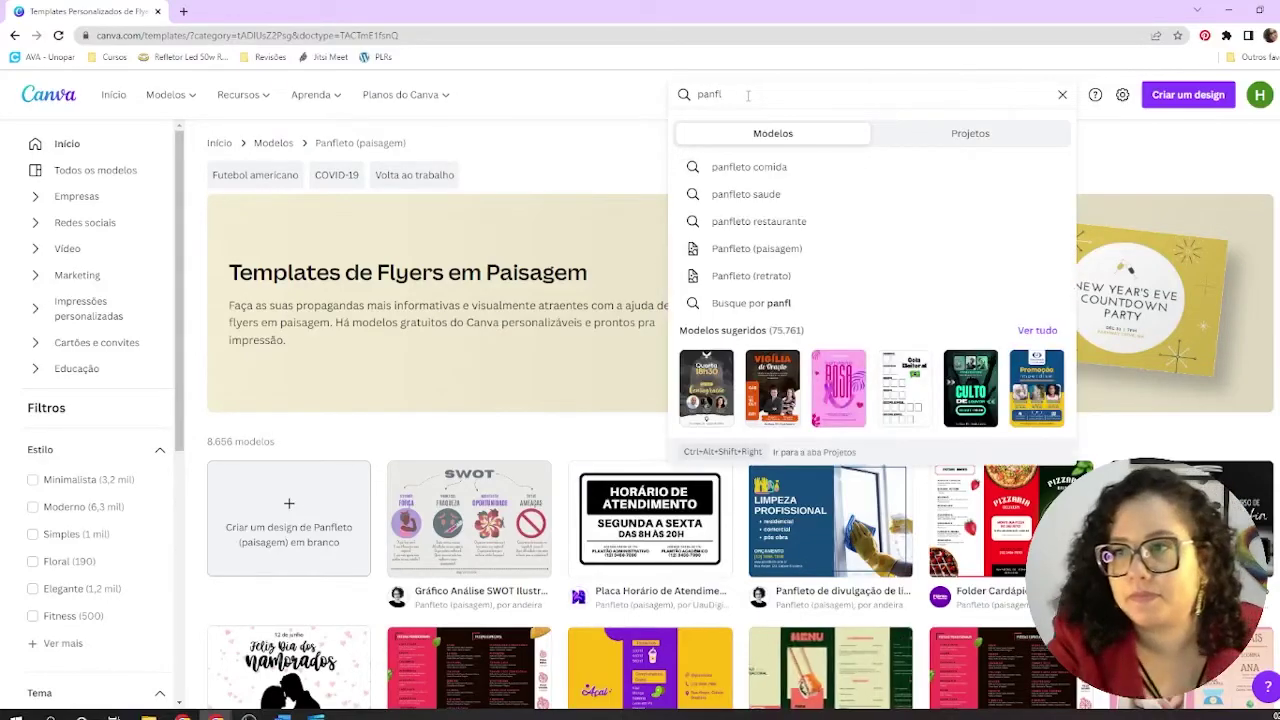
{"action": "left_click", "coordinate": [777, 282]}
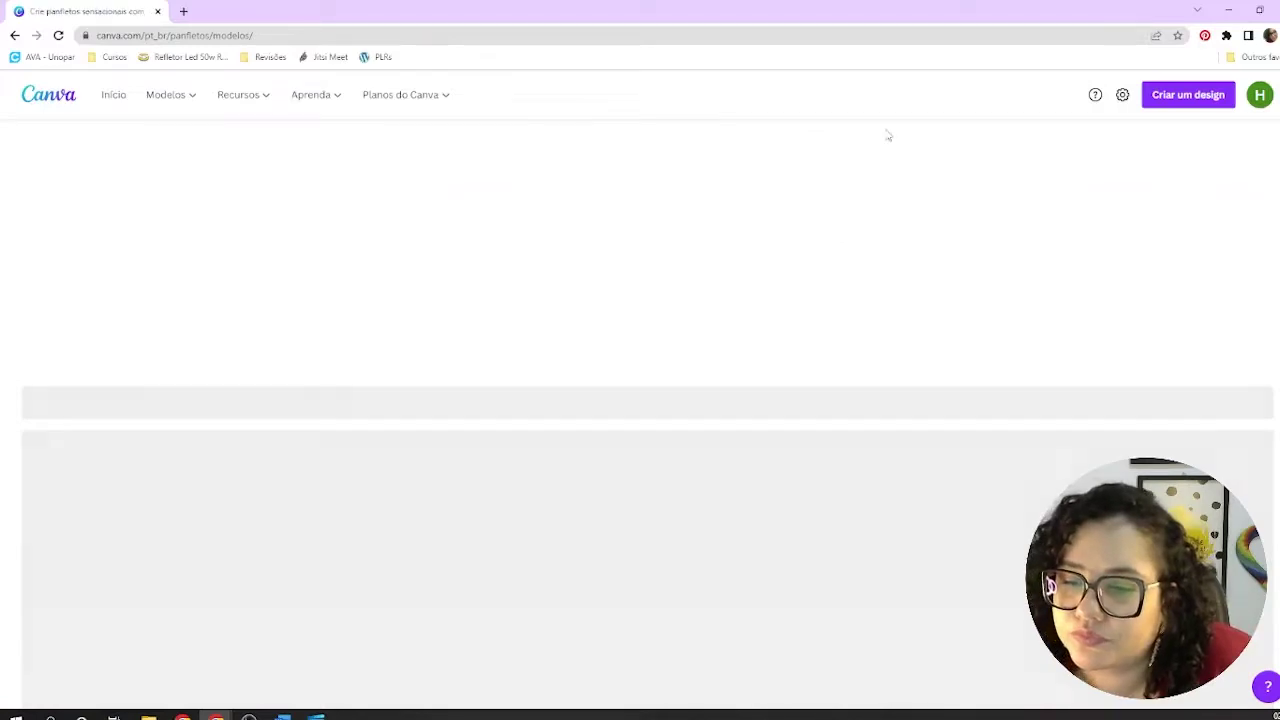
{"action": "scroll", "coordinate": [717, 237], "scroll_direction": "down", "scroll_amount": 1}
{"action": "scroll", "coordinate": [715, 237], "scroll_direction": "down", "scroll_amount": 3}
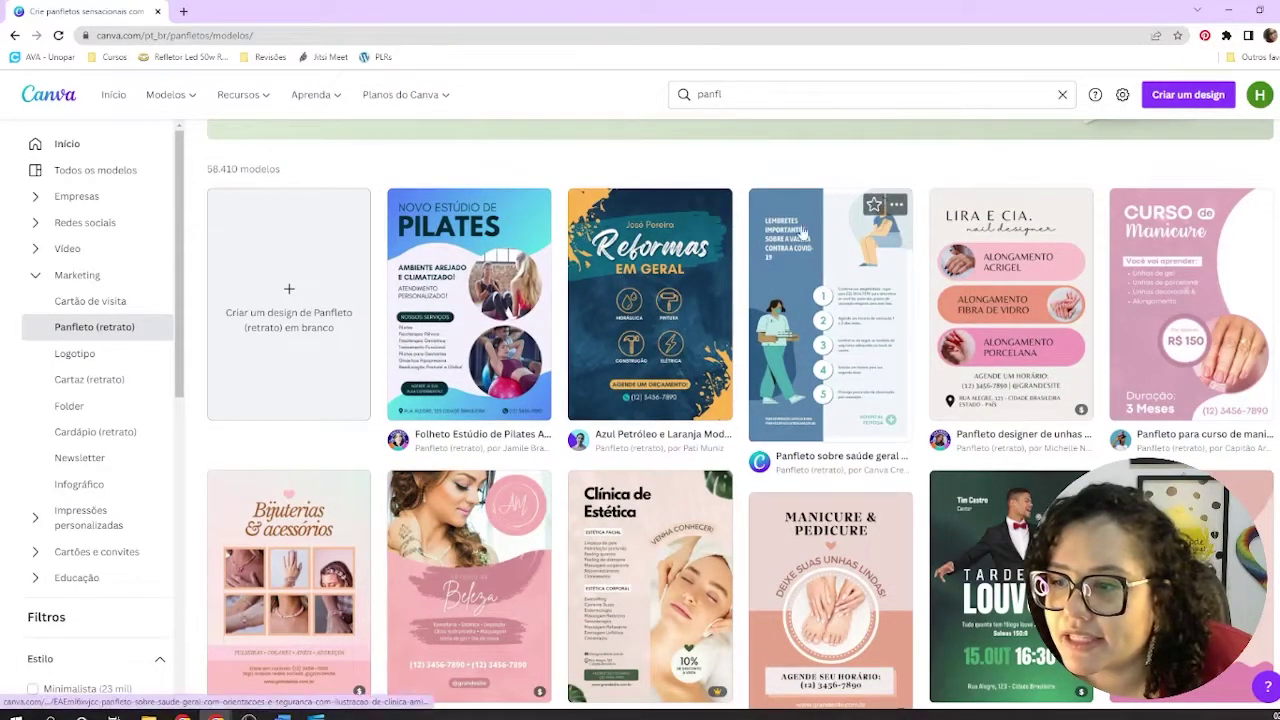
{"action": "scroll", "coordinate": [800, 232], "scroll_direction": "down", "scroll_amount": 2}
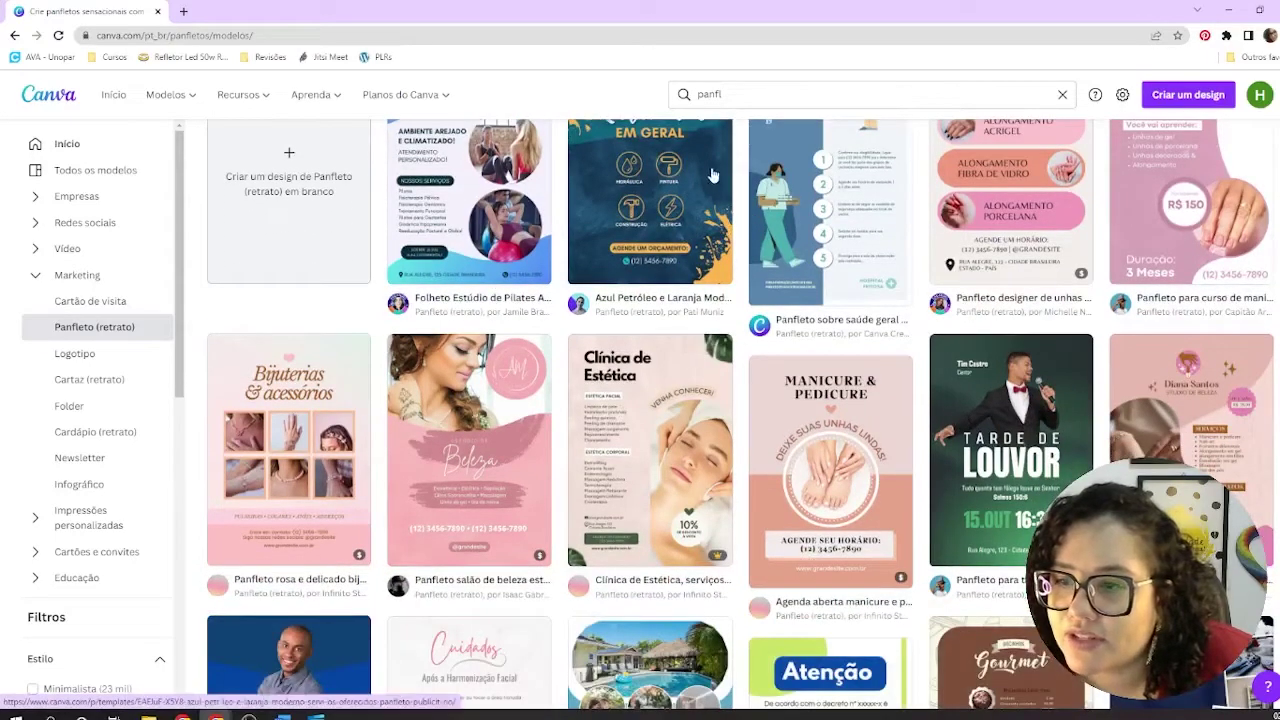
{"action": "scroll", "coordinate": [742, 187], "scroll_direction": "up", "scroll_amount": 1}
{"action": "scroll", "coordinate": [742, 187], "scroll_direction": "up", "scroll_amount": 1}
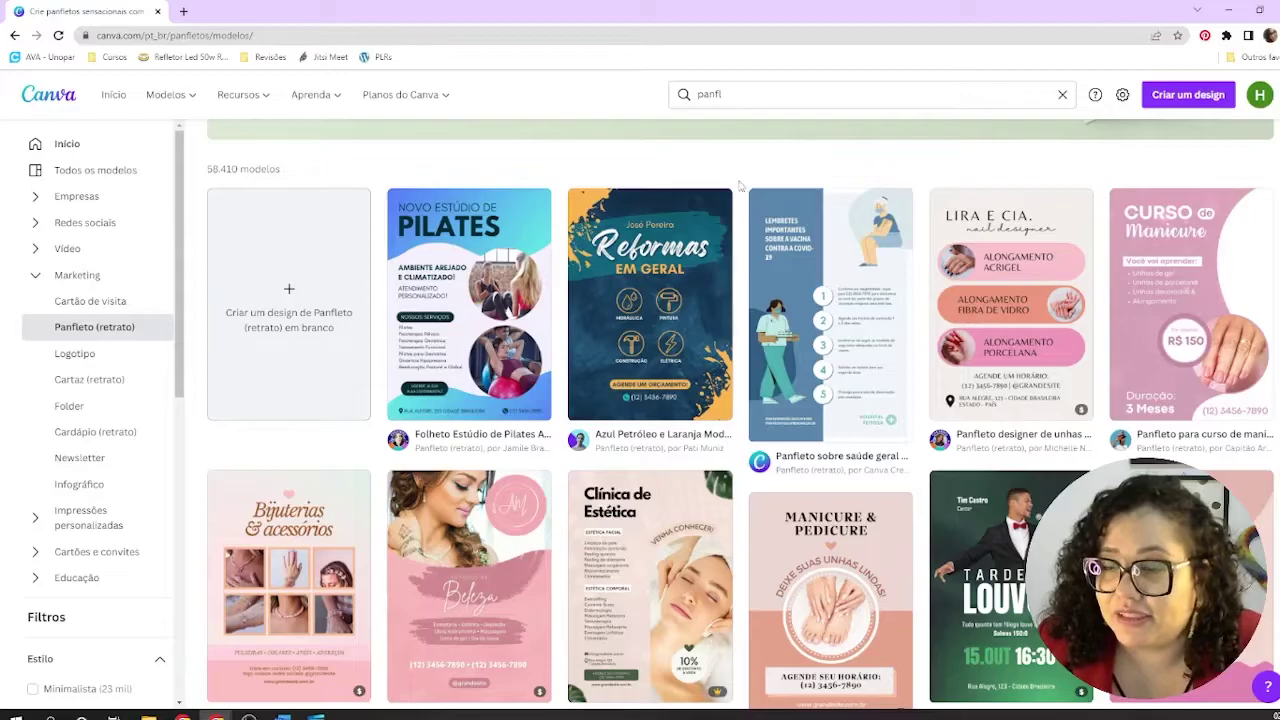
Step: Examine the Panfleto (retrato) templates further down, such as the beauty, church, food and school flyers, and return to the category's heading
{"action": "scroll", "coordinate": [740, 185], "scroll_direction": "down", "scroll_amount": 4}
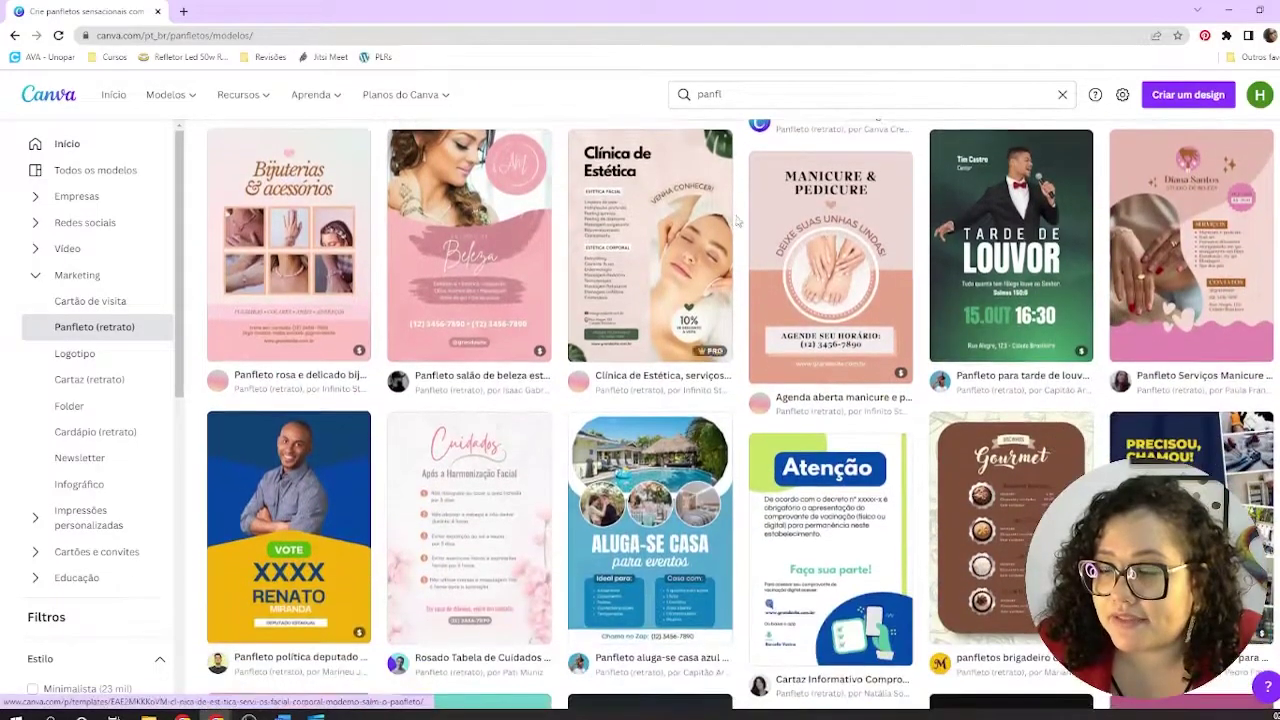
{"action": "scroll", "coordinate": [738, 221], "scroll_direction": "down", "scroll_amount": 5}
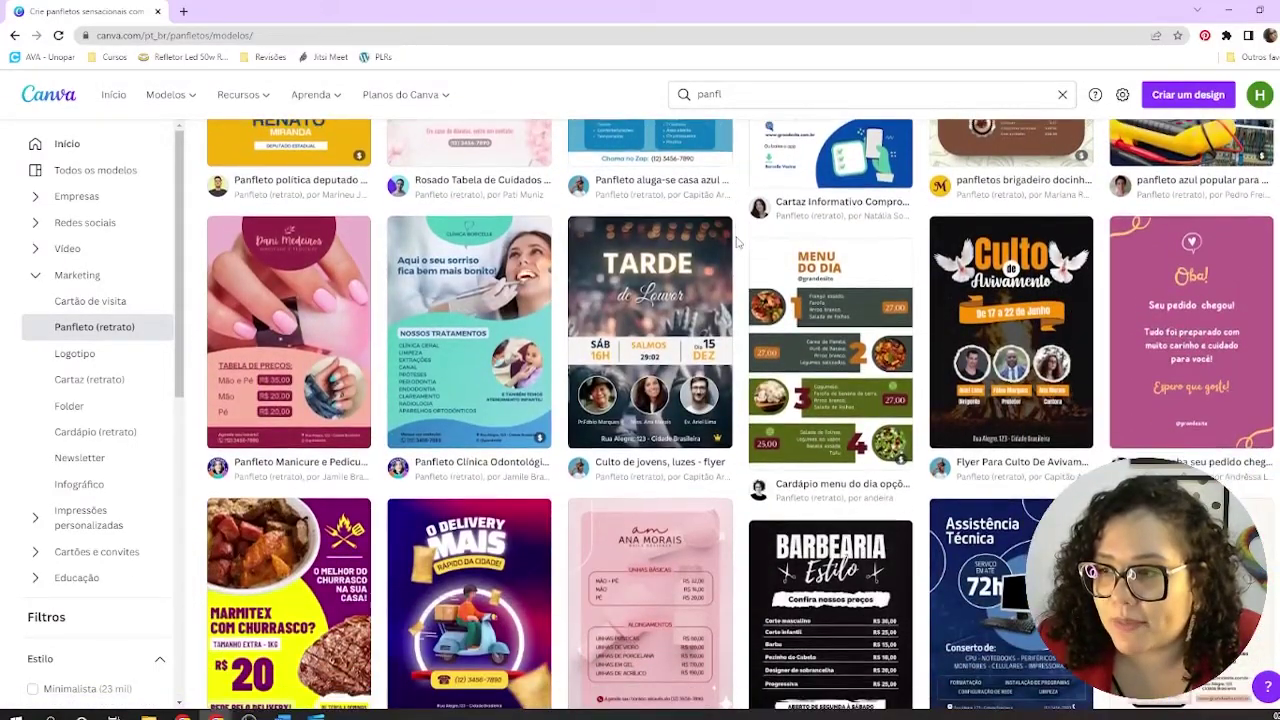
{"action": "scroll", "coordinate": [738, 242], "scroll_direction": "down", "scroll_amount": 2}
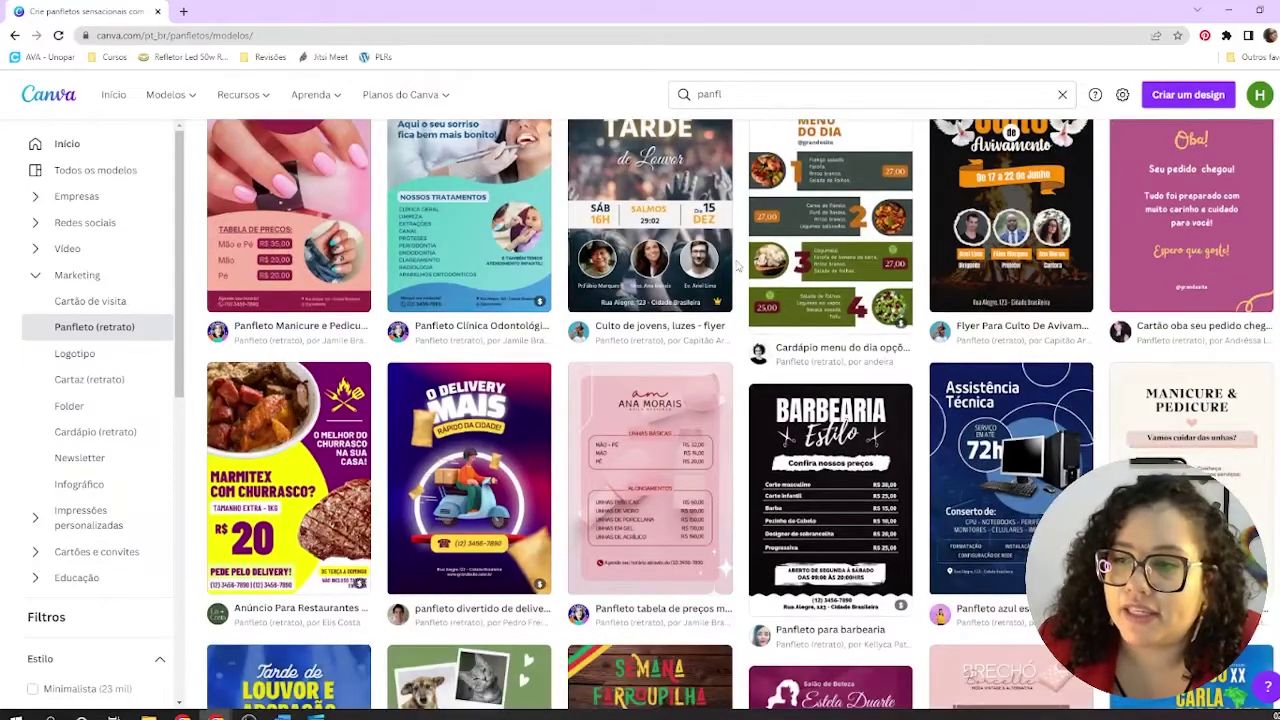
{"action": "scroll", "coordinate": [740, 262], "scroll_direction": "down", "scroll_amount": 4}
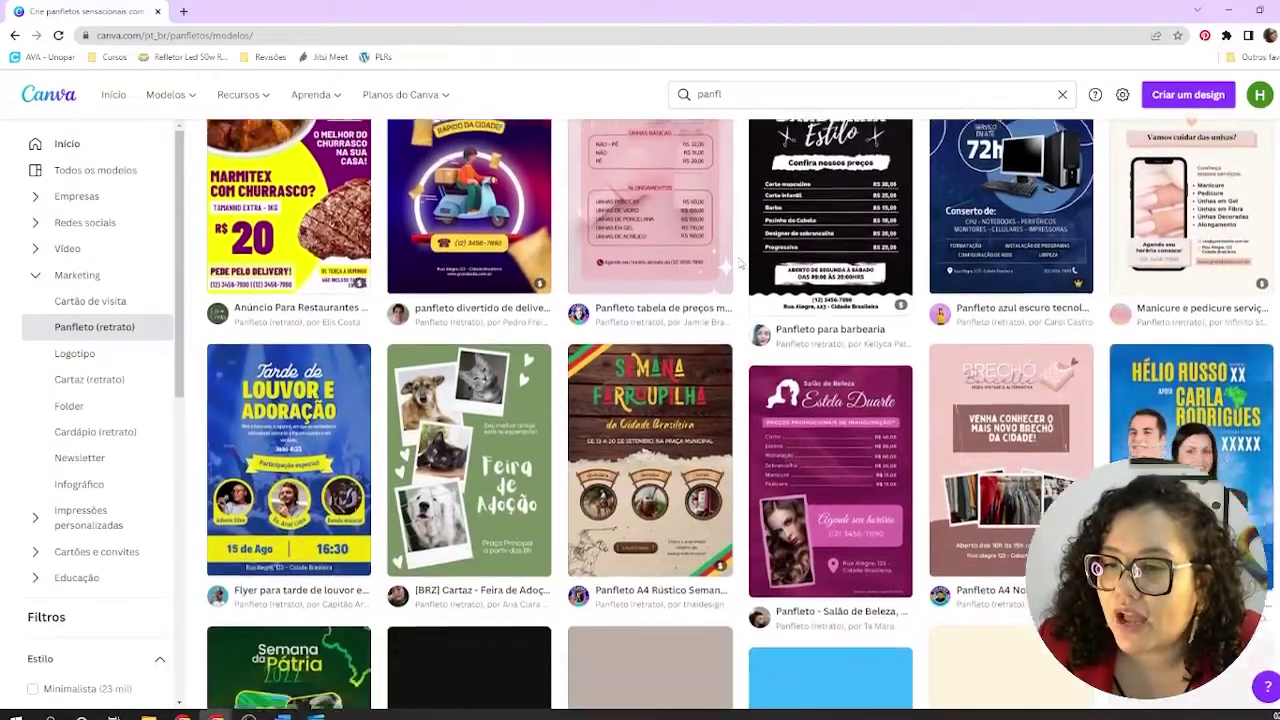
{"action": "scroll", "coordinate": [740, 262], "scroll_direction": "down", "scroll_amount": 4}
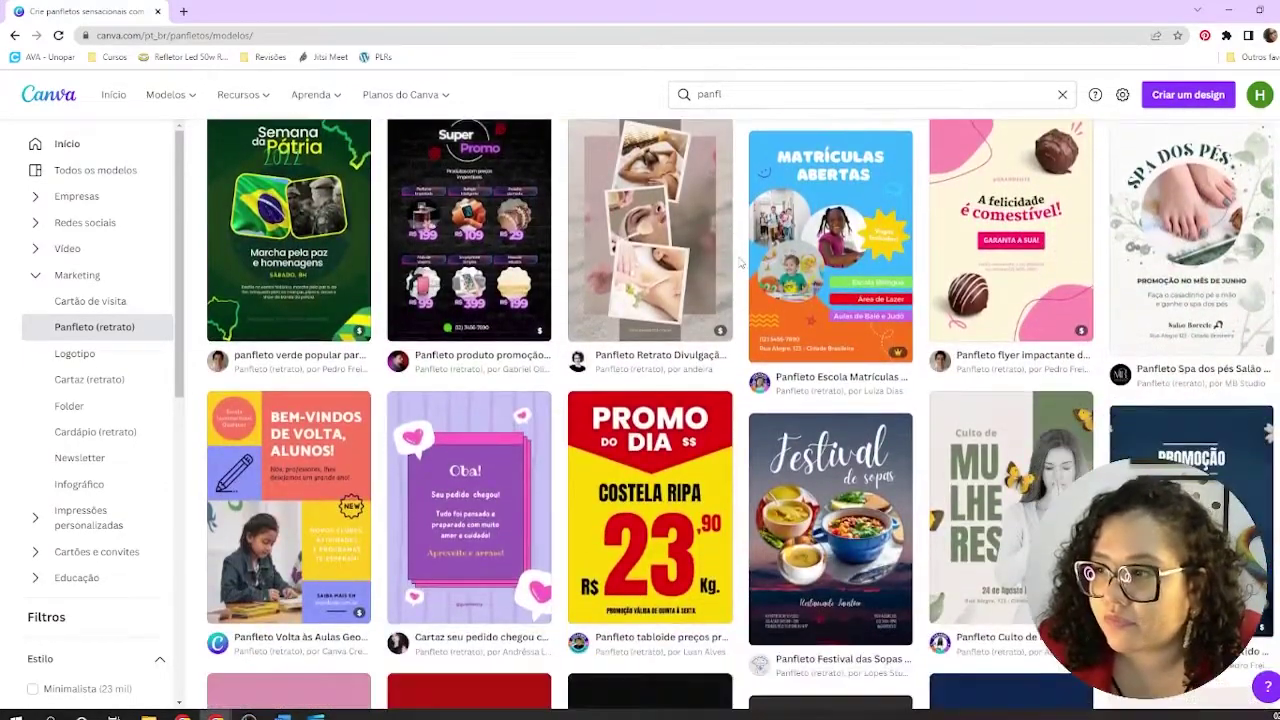
{"action": "scroll", "coordinate": [740, 262], "scroll_direction": "down", "scroll_amount": 2}
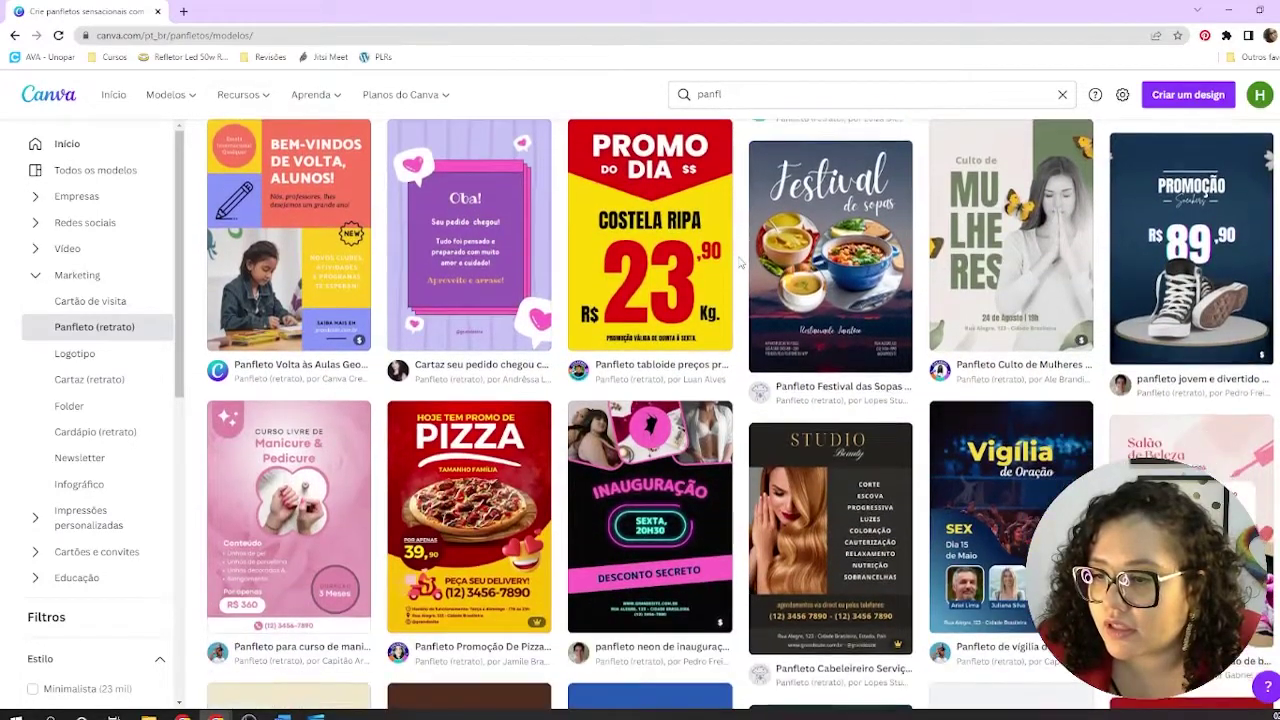
{"action": "scroll", "coordinate": [739, 261], "scroll_direction": "up", "scroll_amount": 2}
{"action": "scroll", "coordinate": [735, 262], "scroll_direction": "down", "scroll_amount": 4}
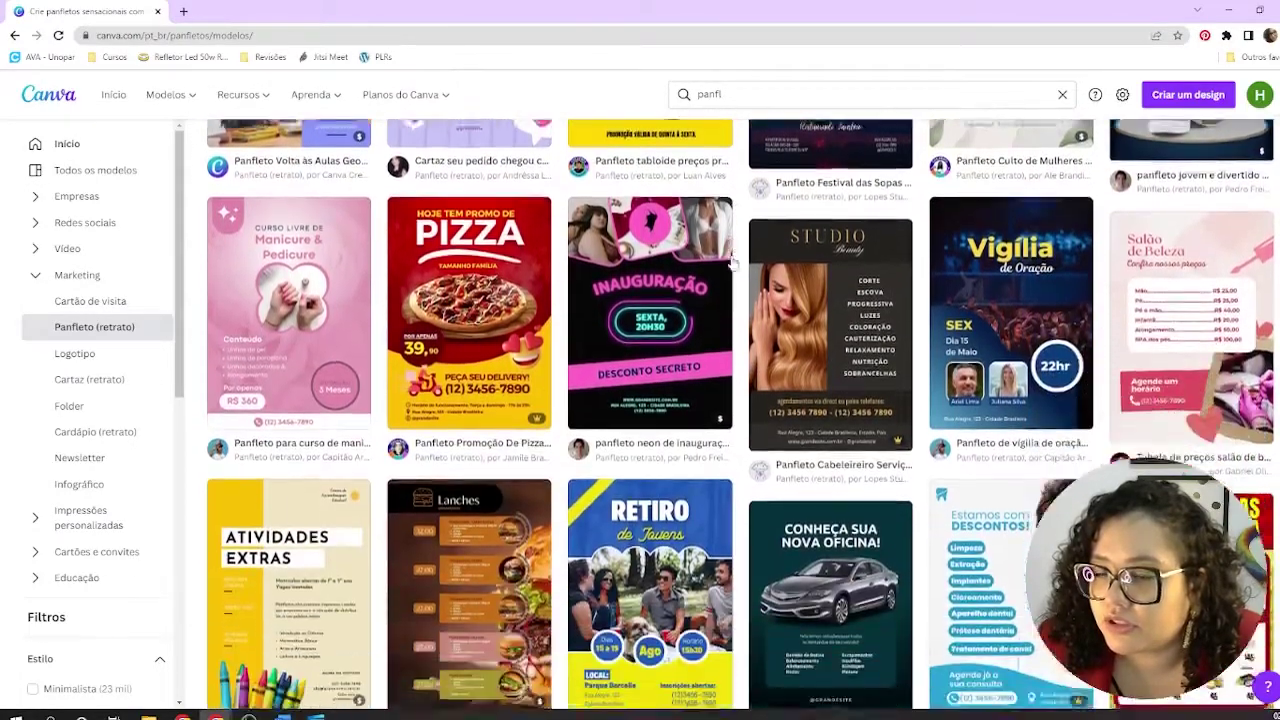
{"action": "scroll", "coordinate": [733, 263], "scroll_direction": "down", "scroll_amount": 2}
{"action": "scroll", "coordinate": [735, 264], "scroll_direction": "up", "scroll_amount": 5}
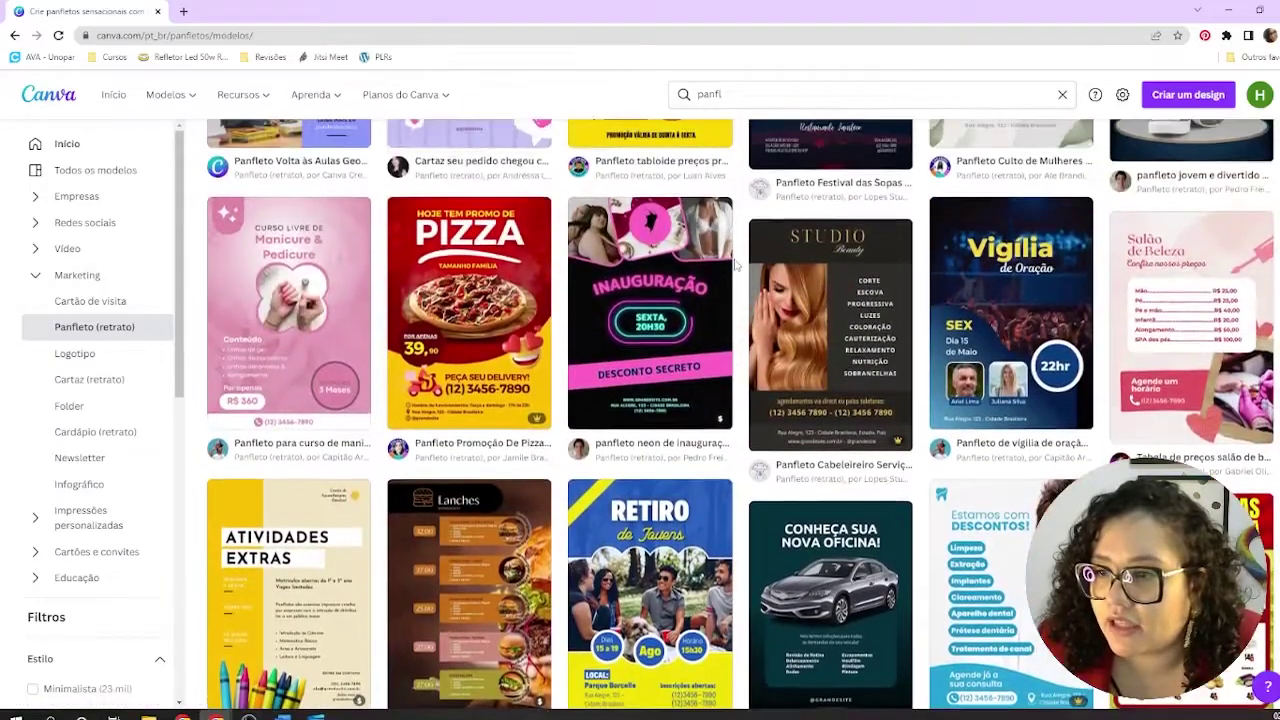
{"action": "scroll", "coordinate": [735, 264], "scroll_direction": "up", "scroll_amount": 12}
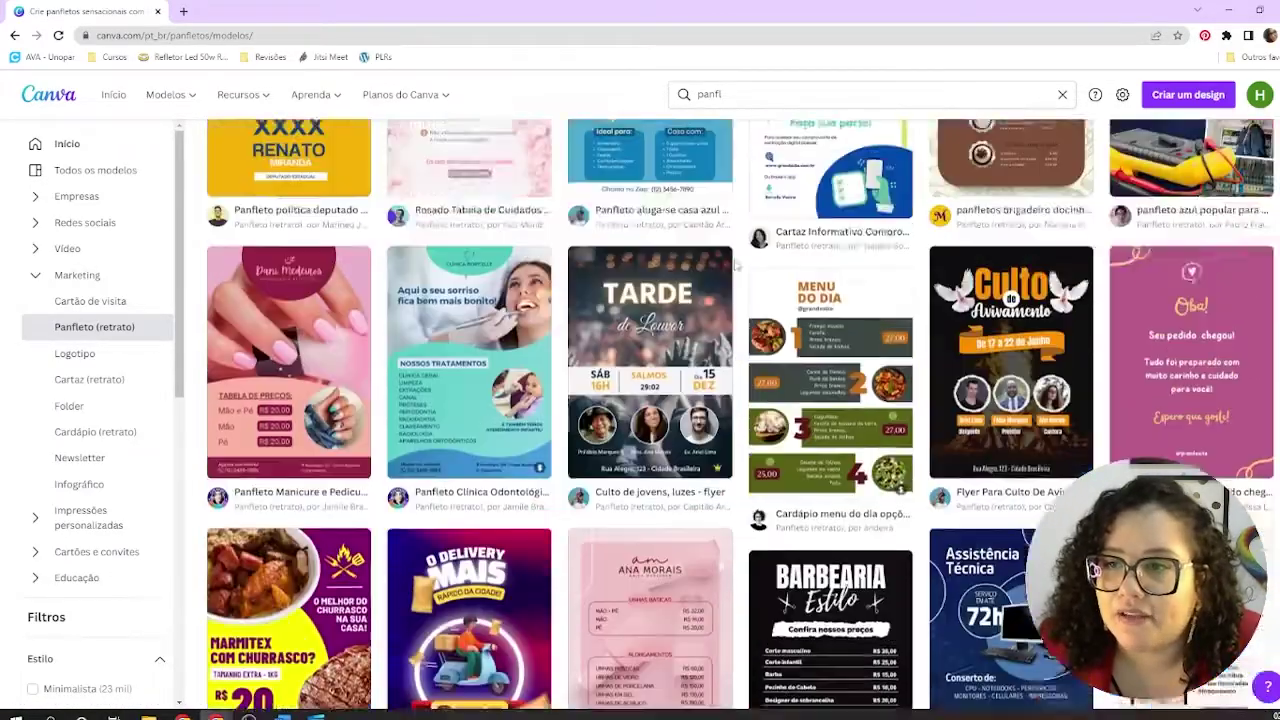
{"action": "scroll", "coordinate": [737, 264], "scroll_direction": "up", "scroll_amount": 5}
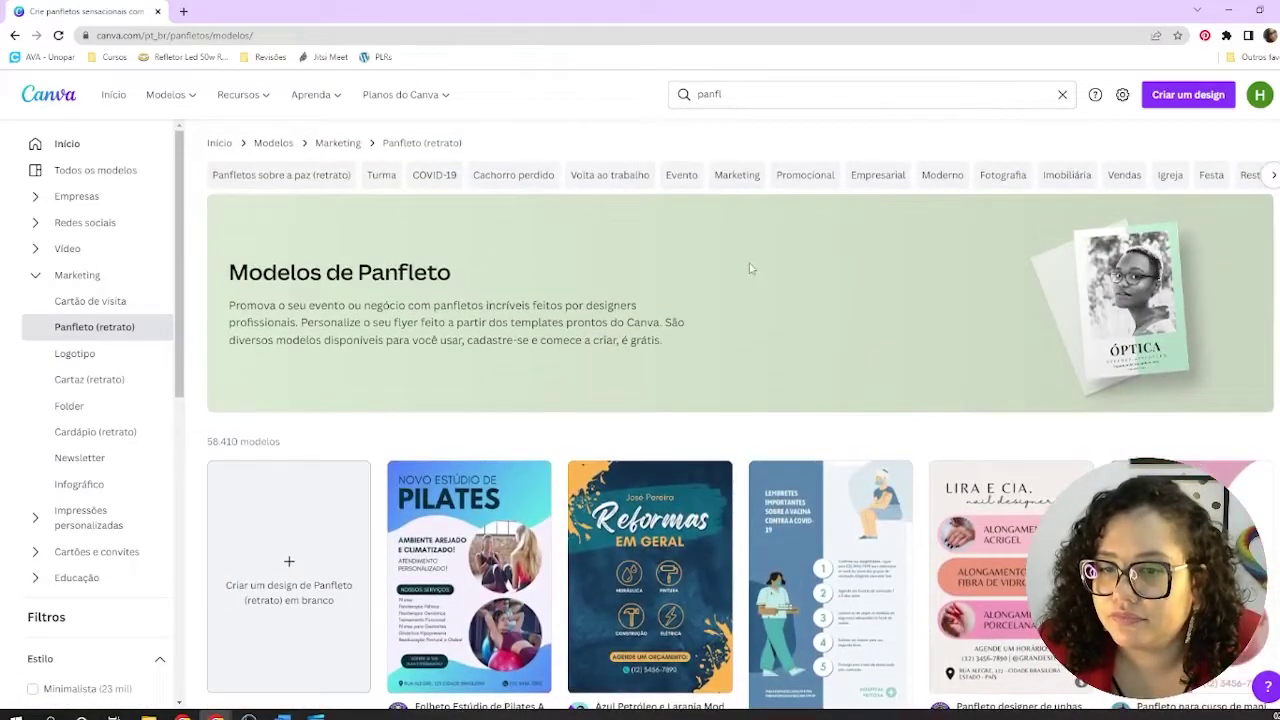
Step: Create a blank Panfleto (retrato) design, keep it in the browser instead of the Canva app, and select its empty page
{"action": "scroll", "coordinate": [337, 423], "scroll_direction": "down", "scroll_amount": 1}
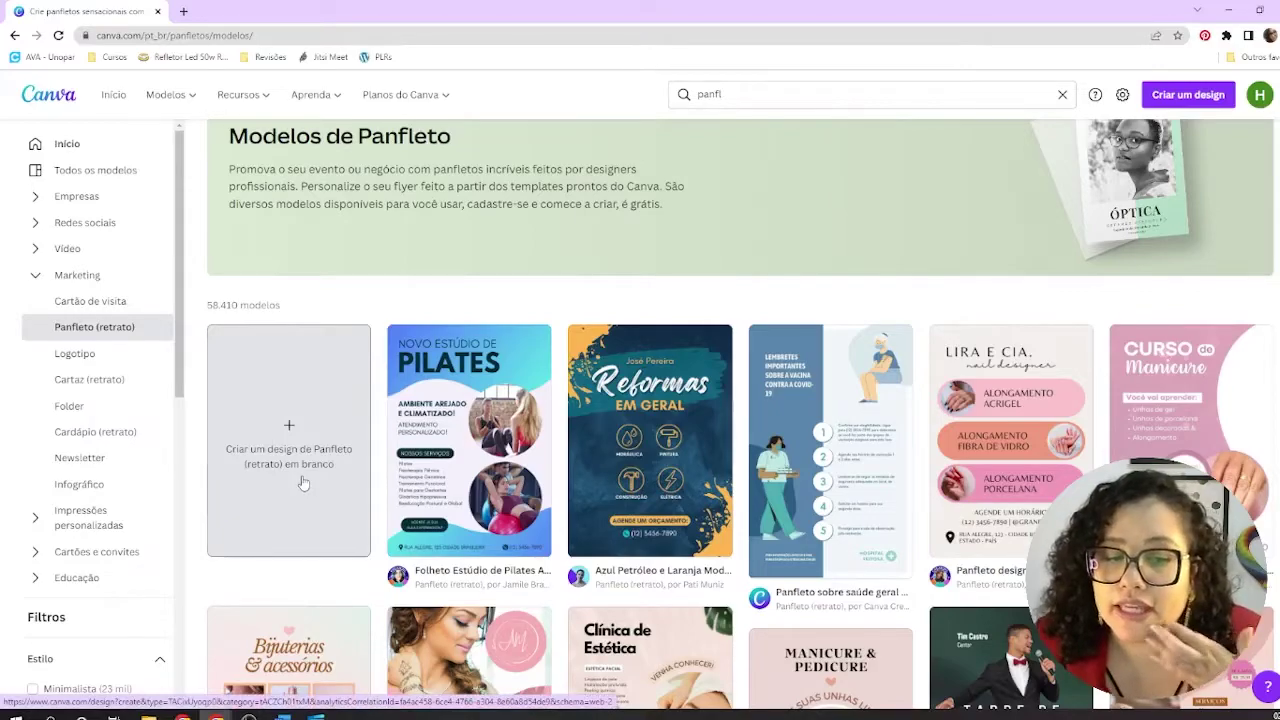
{"action": "left_click", "coordinate": [313, 418]}
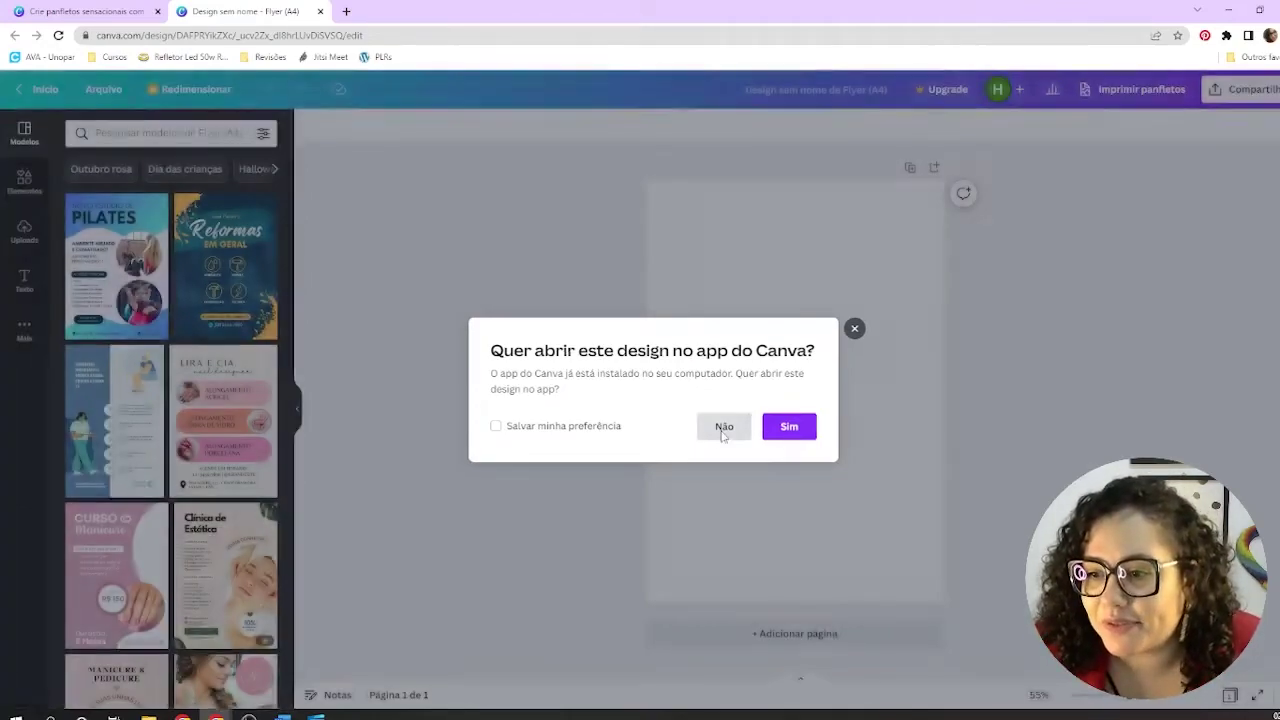
{"action": "left_click", "coordinate": [723, 430]}
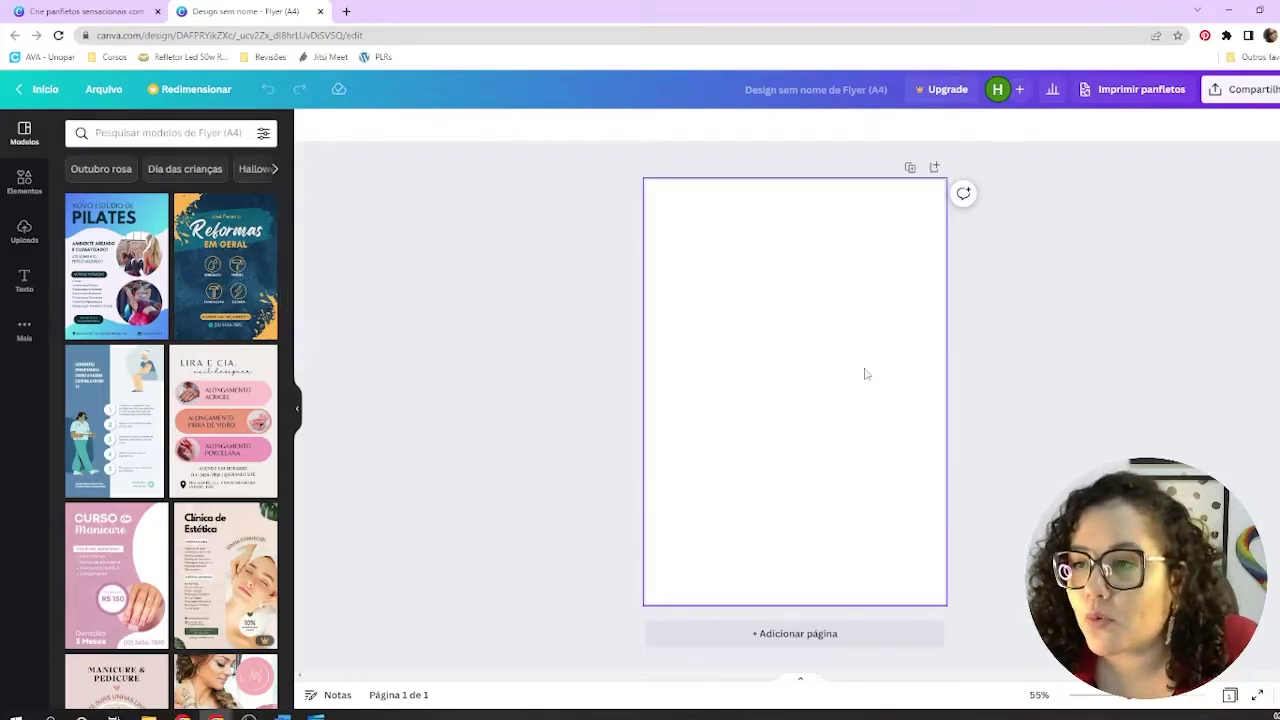
{"action": "left_click", "coordinate": [846, 331]}
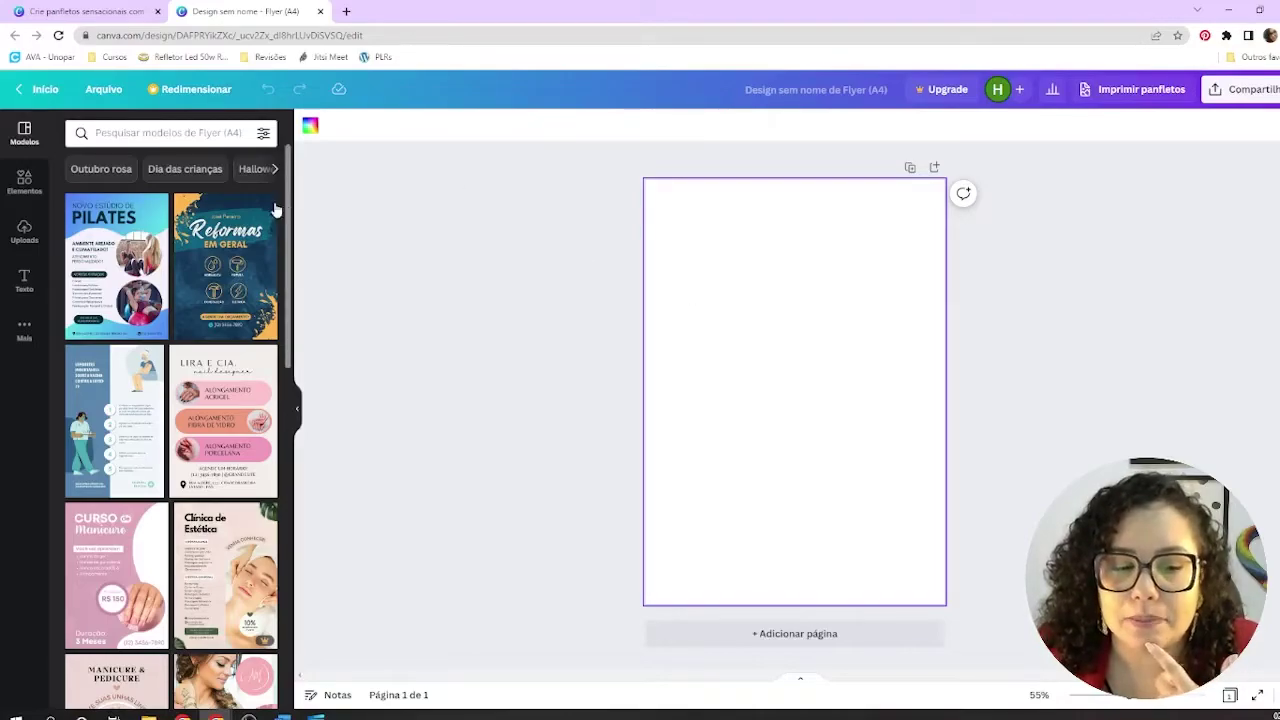
Step: Add the uploaded transparent mascot image and the green-background mascot image to the page, moving the green one to the upper part
{"action": "left_click", "coordinate": [311, 132]}
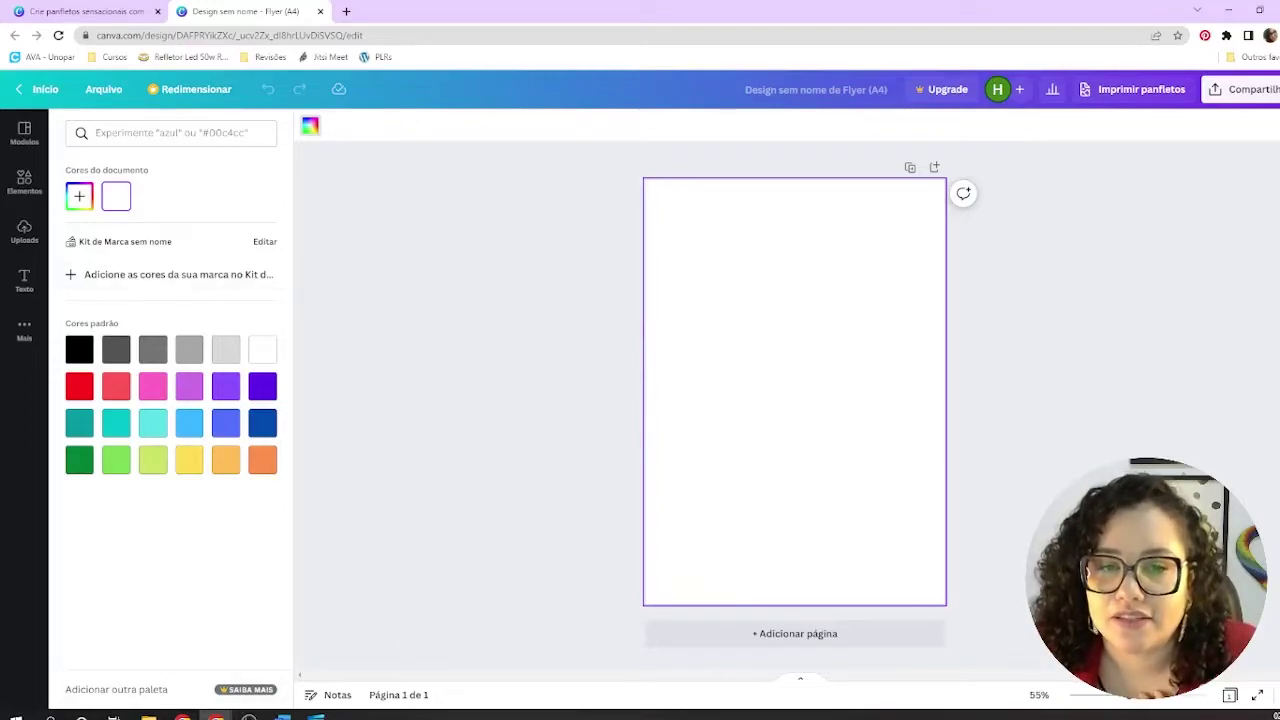
{"action": "left_click", "coordinate": [25, 240]}
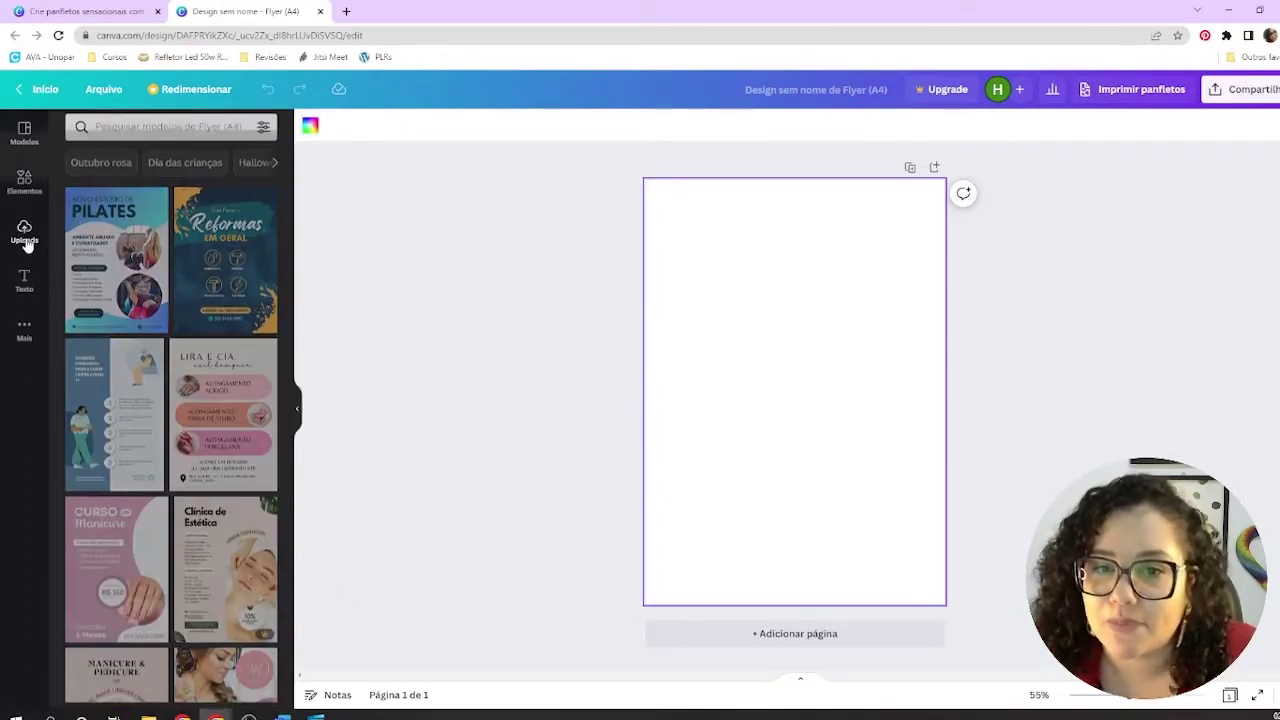
{"action": "left_click", "coordinate": [25, 240]}
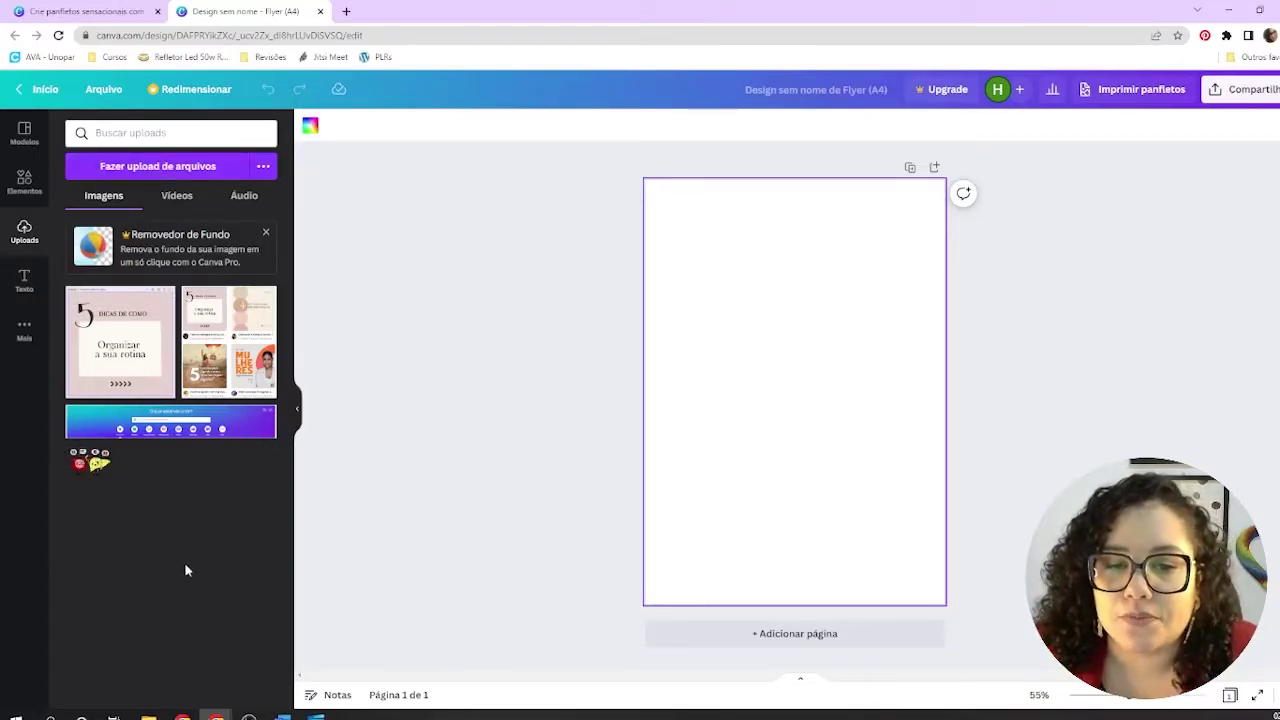
{"action": "left_click", "coordinate": [88, 474]}
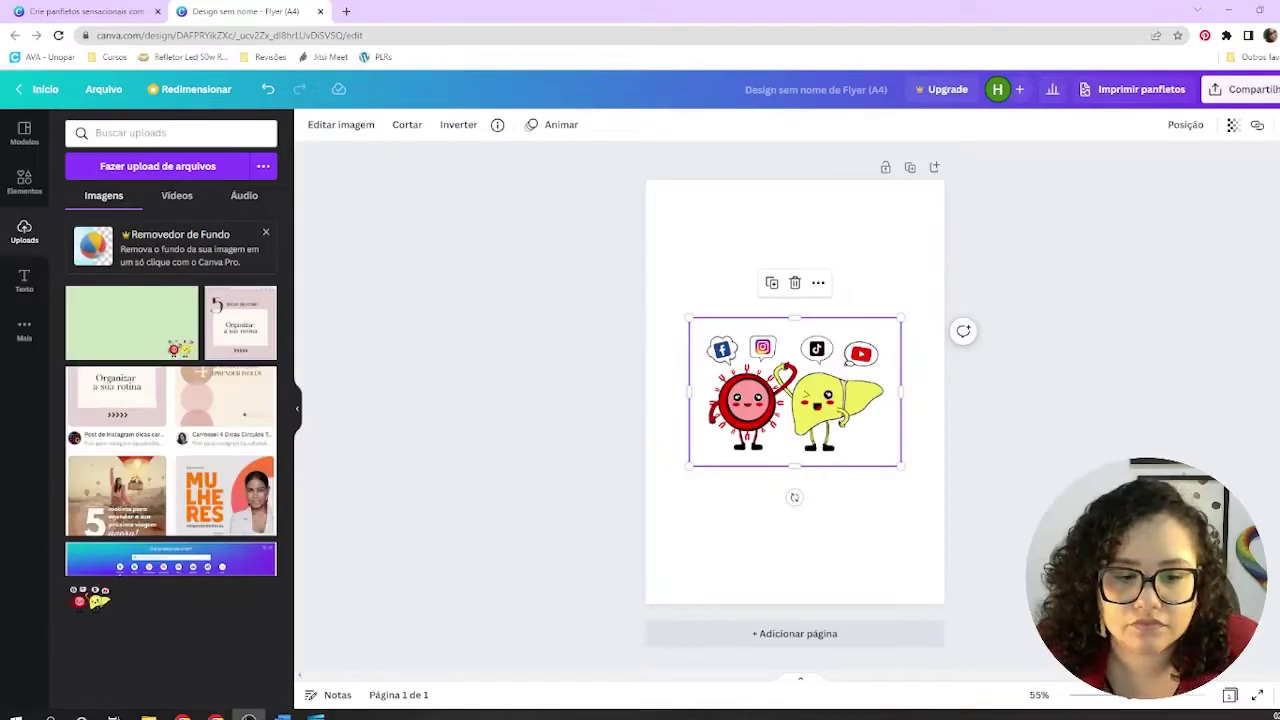
{"action": "left_click", "coordinate": [131, 336]}
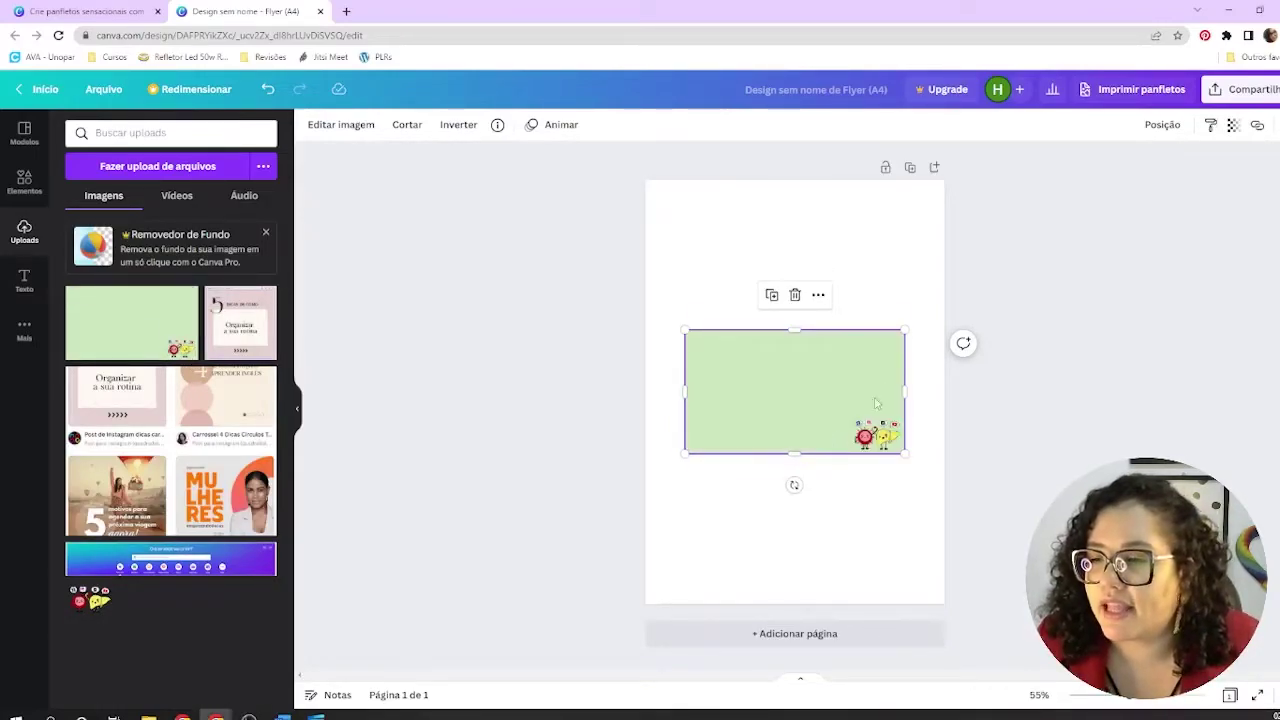
{"action": "left_click_drag", "start_coordinate": [834, 362], "coordinate": [845, 300]}
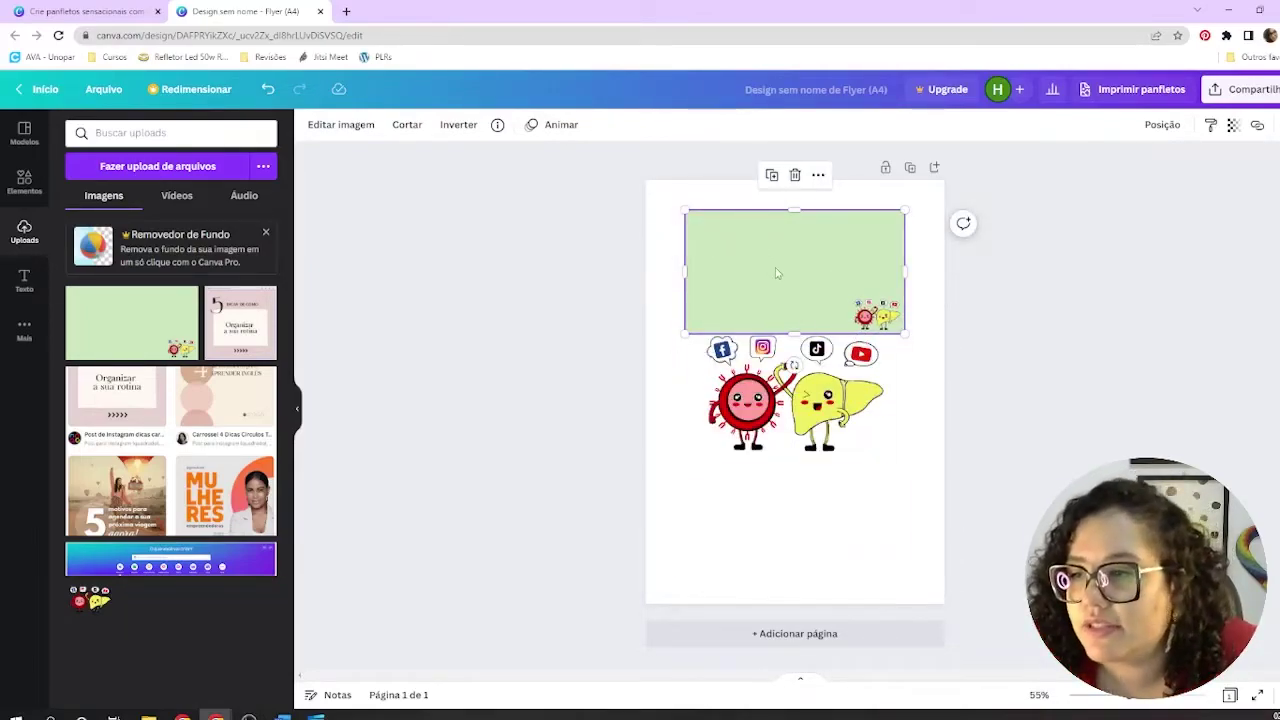
{"action": "mouse_move", "coordinate": [790, 264]}
{"action": "left_mouse_down"}
{"action": "mouse_move", "coordinate": [749, 457]}
{"action": "mouse_move", "coordinate": [771, 177]}
{"action": "mouse_move", "coordinate": [774, 250]}
{"action": "left_mouse_up"}
Step: Delete the transparent mascot image and move the green-background image down toward the middle of the page
{"action": "left_click", "coordinate": [757, 393]}
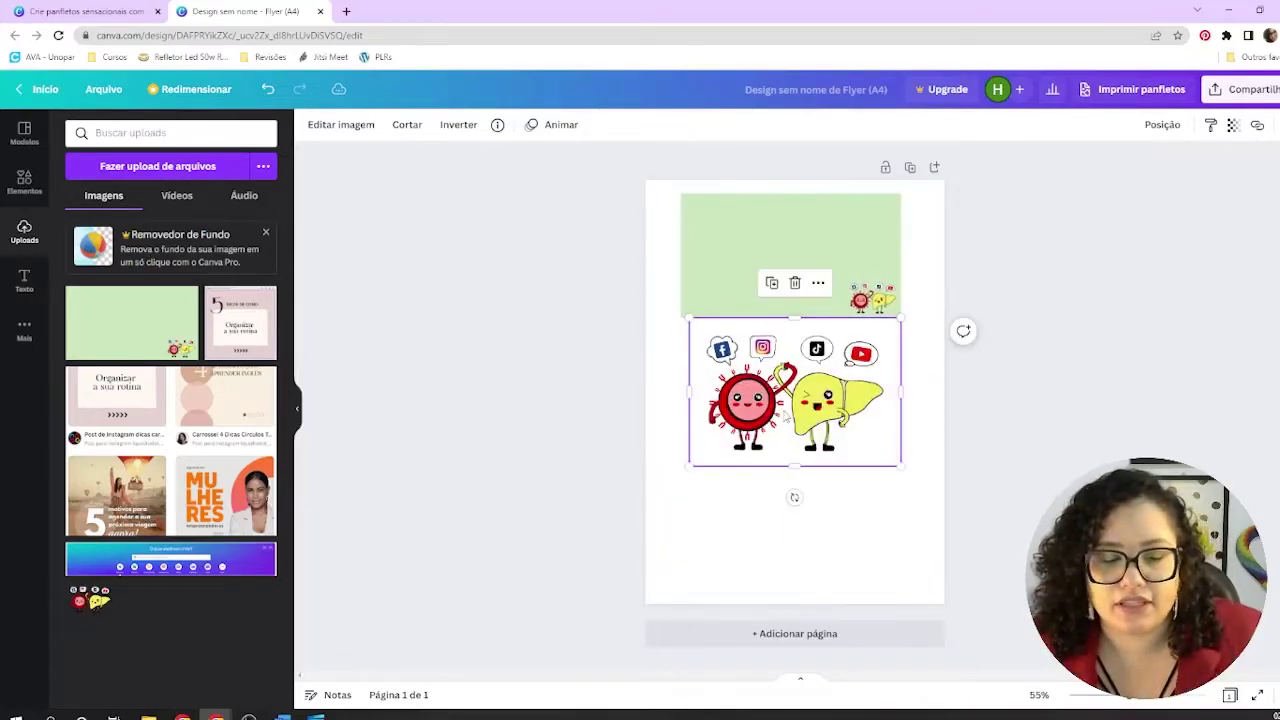
{"action": "key", "text": "Delete"}
{"action": "left_click", "coordinate": [777, 271]}
{"action": "left_click_drag", "start_coordinate": [777, 271], "coordinate": [782, 354]}
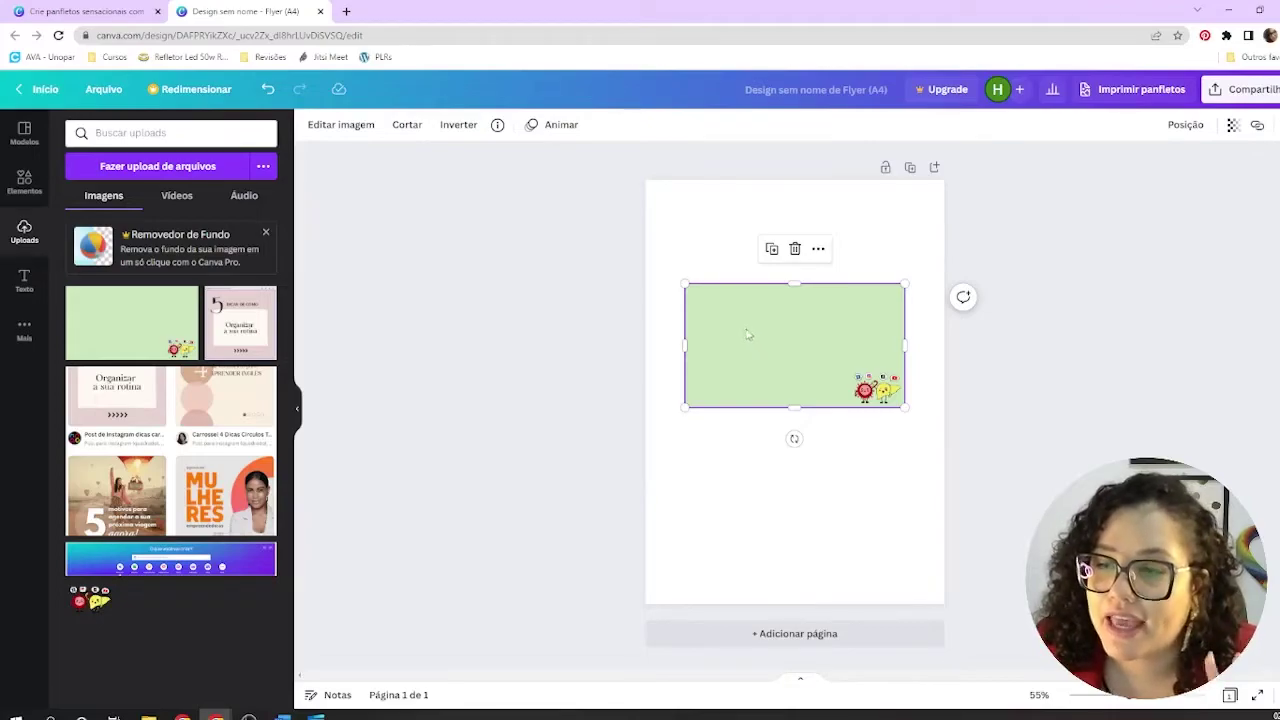
Step: Try the mascot's red #E30000 as the page background with the colour sampler, and replace it with the image's light green #CBE6BE
{"action": "left_click", "coordinate": [696, 204]}
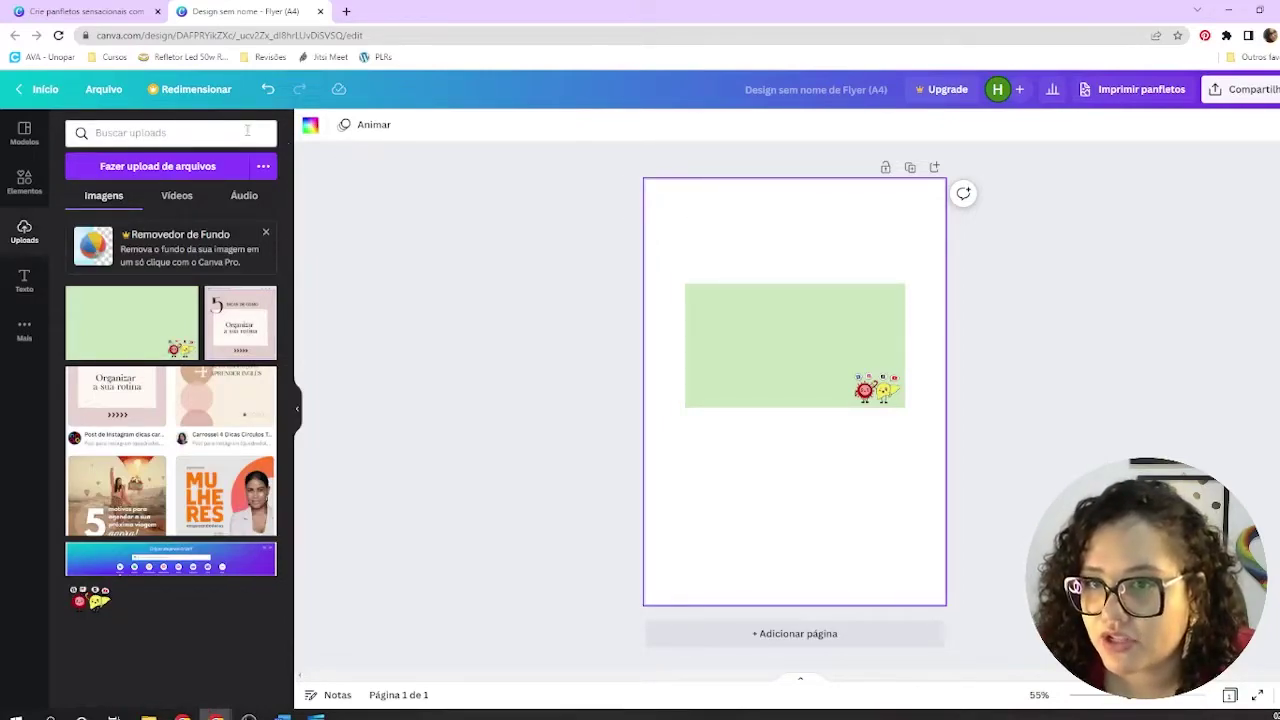
{"action": "left_click", "coordinate": [311, 128]}
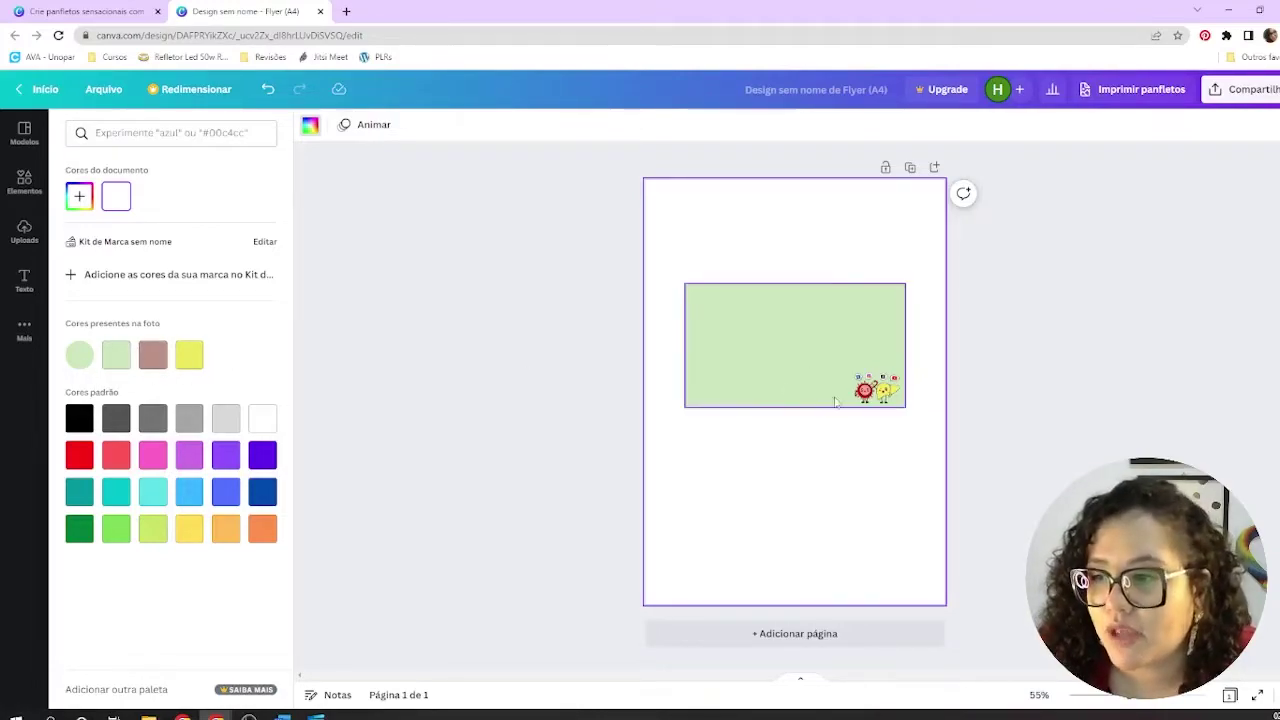
{"action": "left_click", "coordinate": [78, 198]}
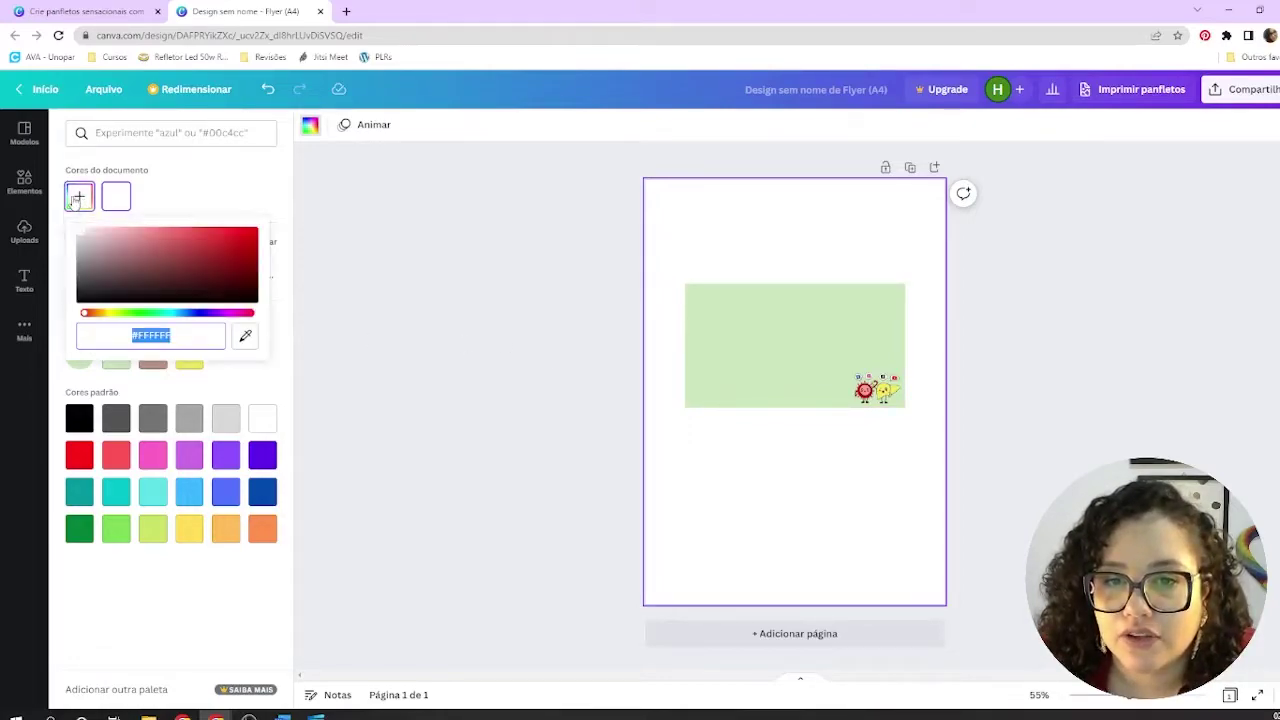
{"action": "left_click", "coordinate": [246, 338]}
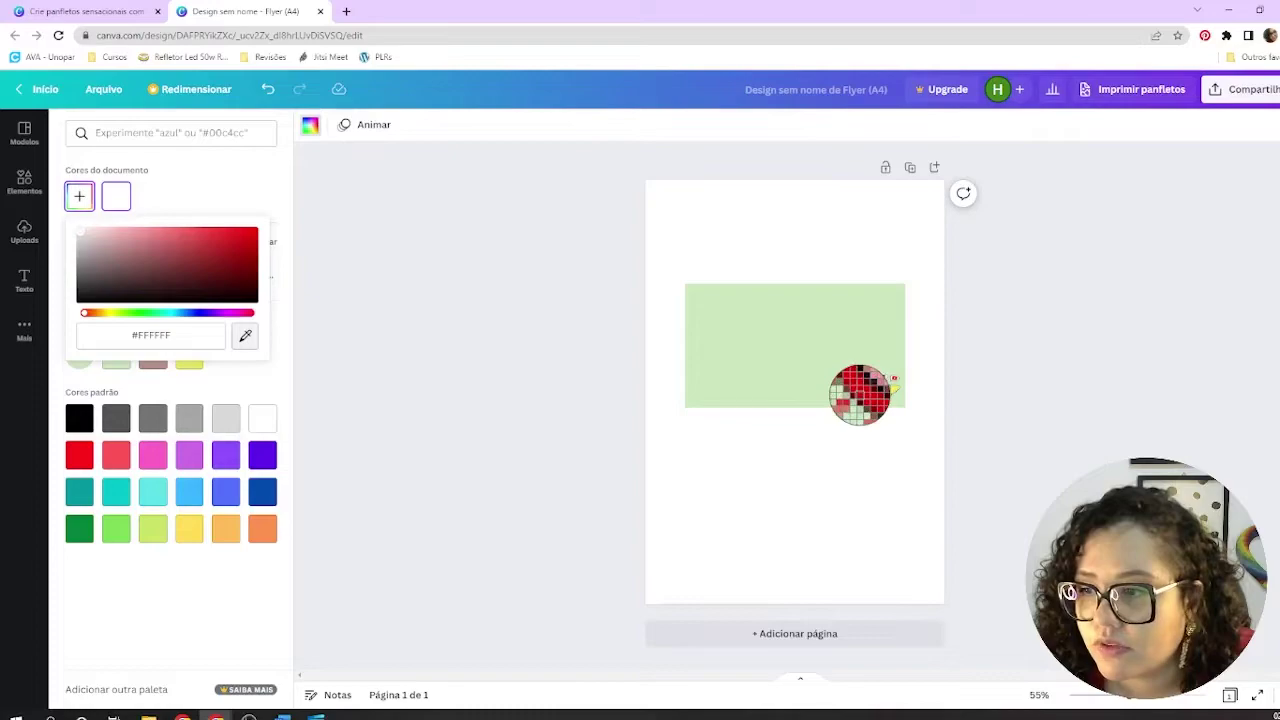
{"action": "left_click", "coordinate": [861, 395]}
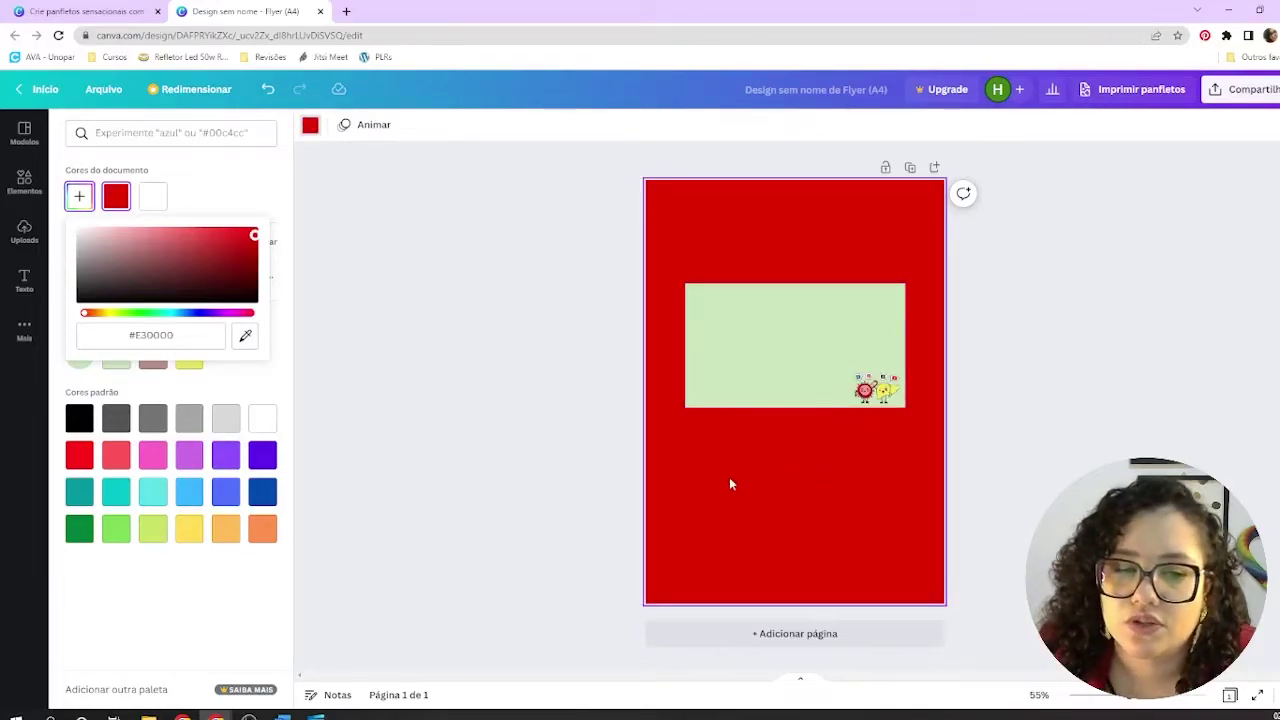
{"action": "left_click", "coordinate": [245, 335]}
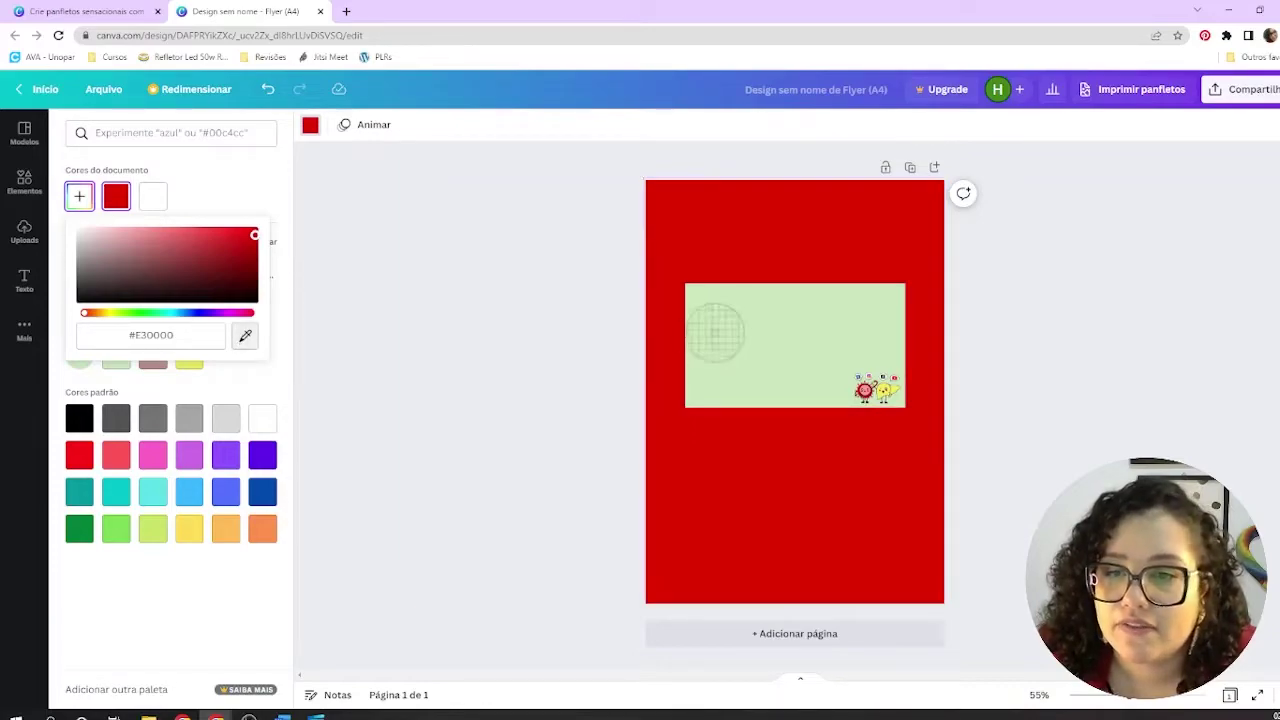
{"action": "left_click", "coordinate": [731, 320]}
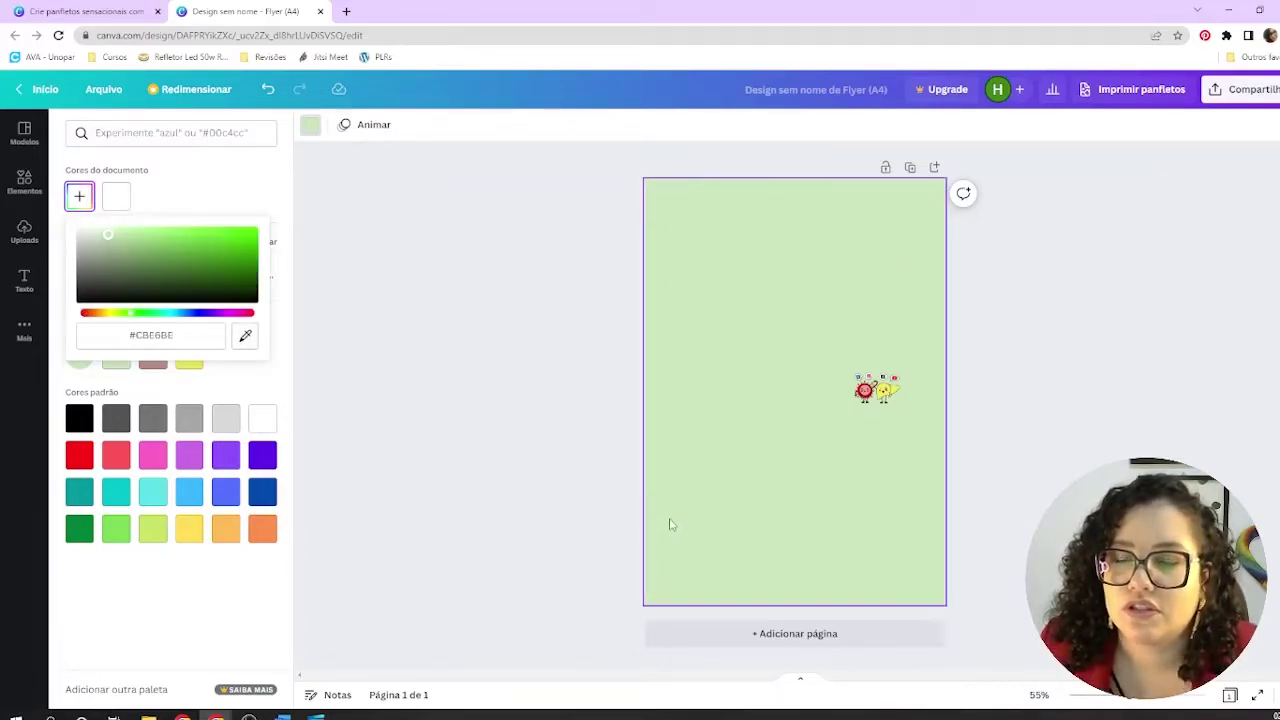
Step: Review the page background's custom colour picker and its eyedropper option, and close it
{"action": "left_click", "coordinate": [645, 437]}
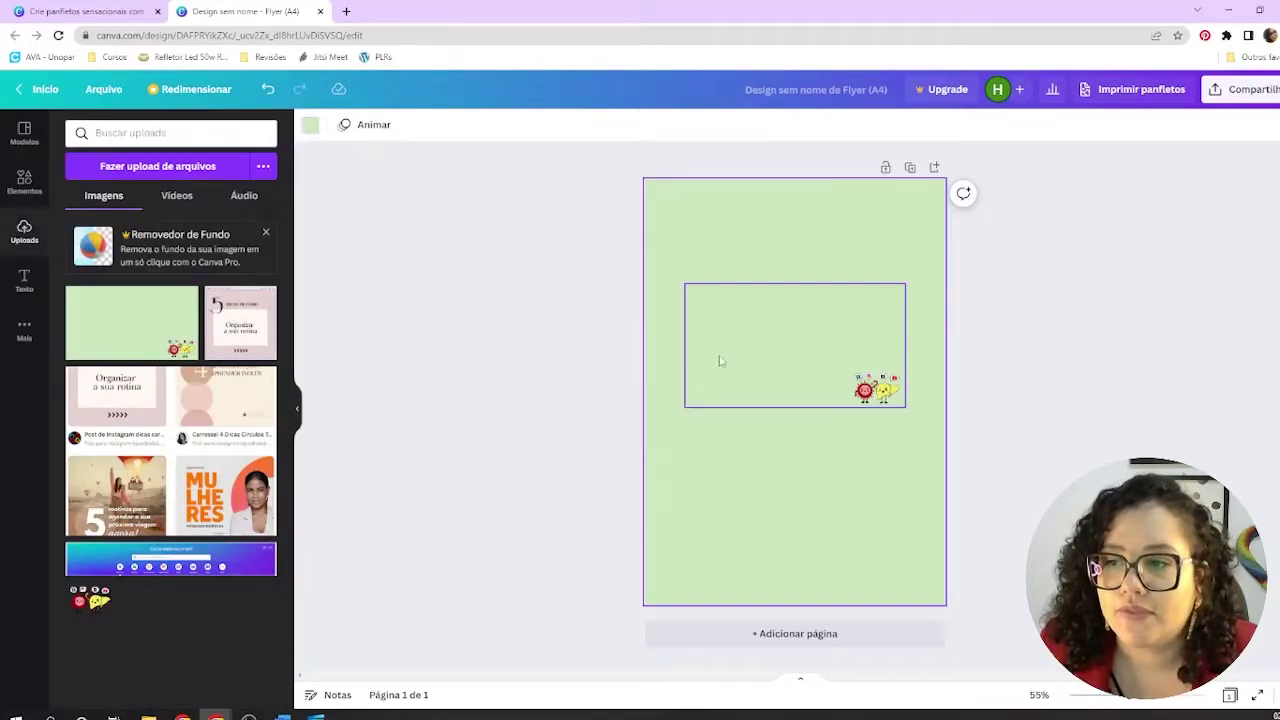
{"action": "left_click", "coordinate": [310, 125]}
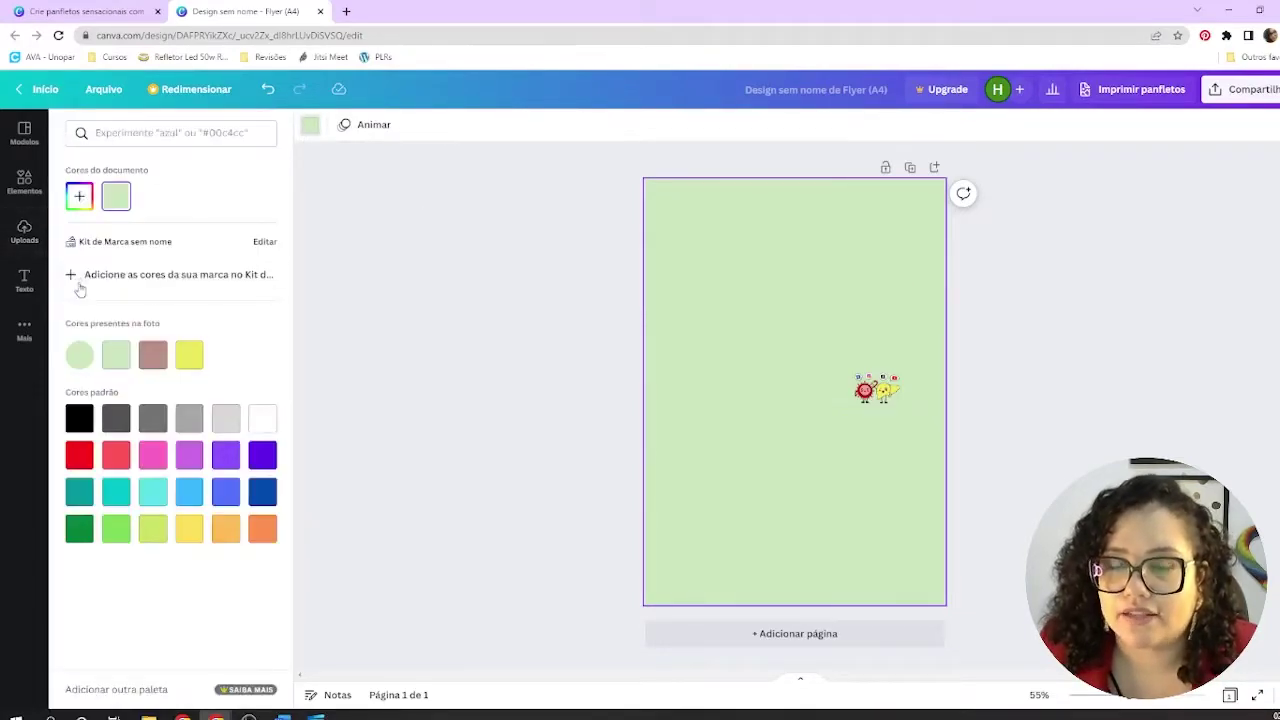
{"action": "left_click", "coordinate": [79, 196]}
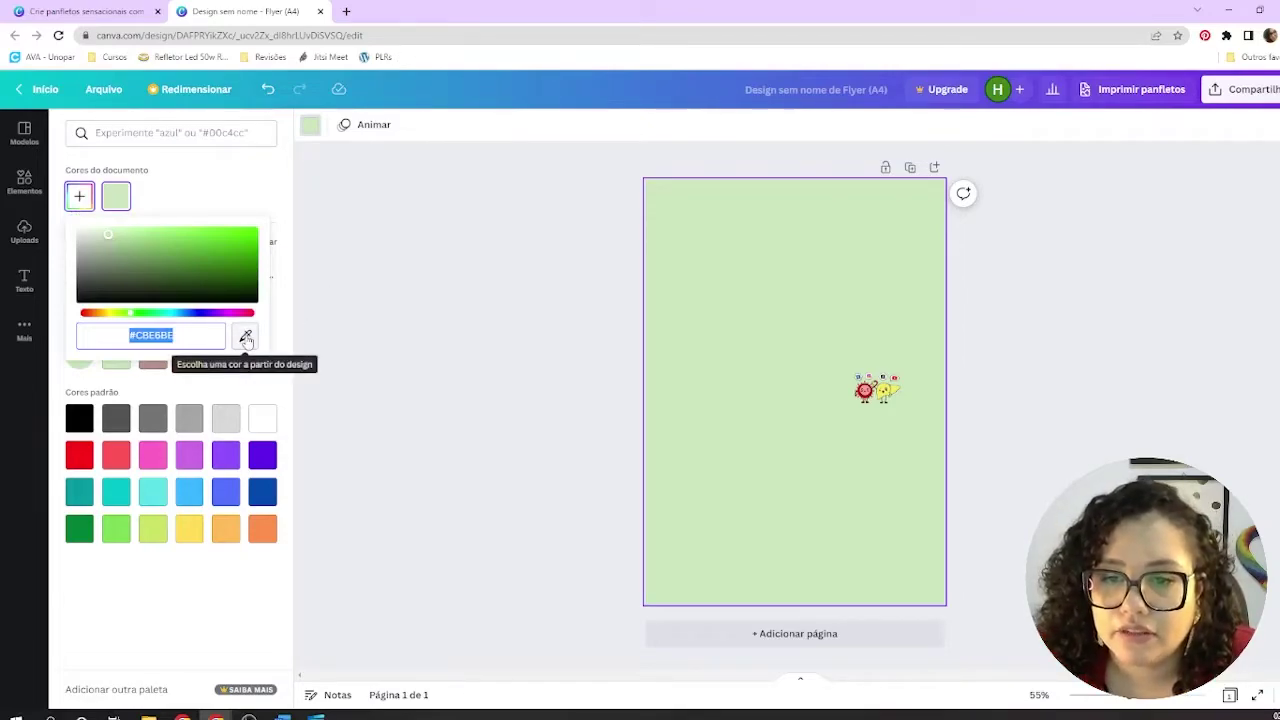
{"action": "left_click", "coordinate": [256, 396]}
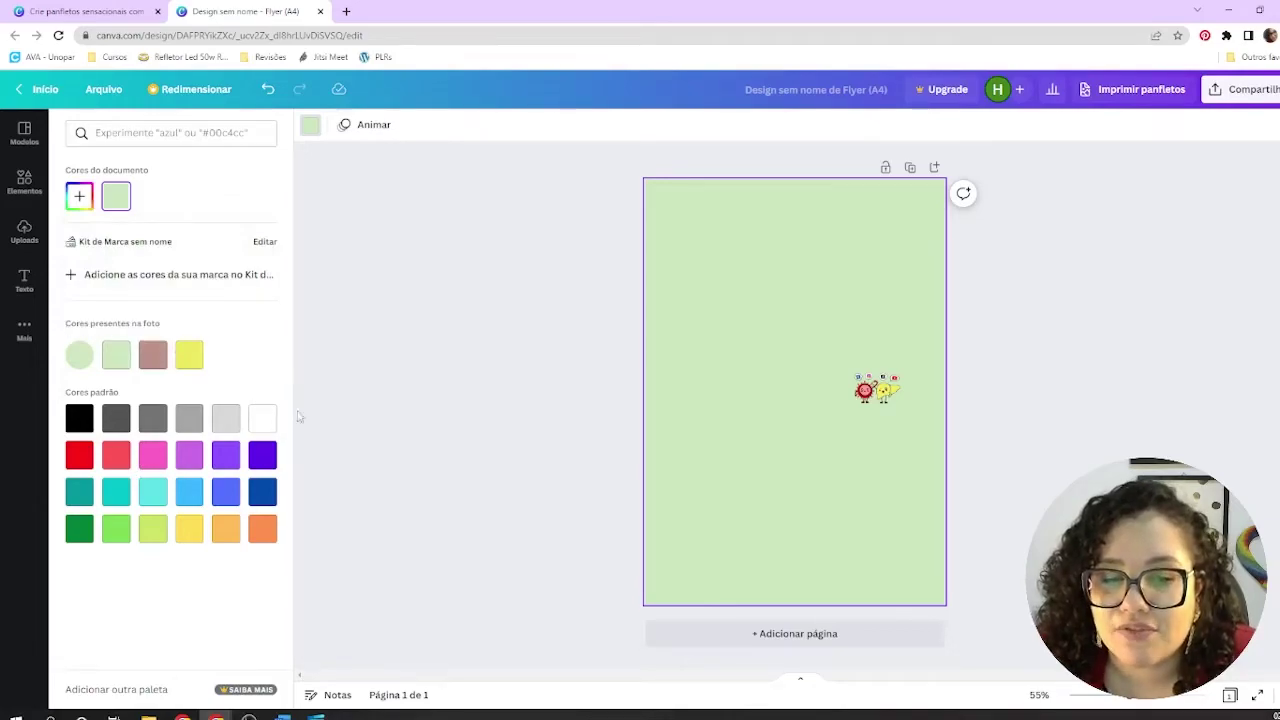
Step: Delete the green reference image and add the uploaded HEPAIDS.com logo image with the two mascots to the upper part of the page
{"action": "left_click", "coordinate": [805, 400]}
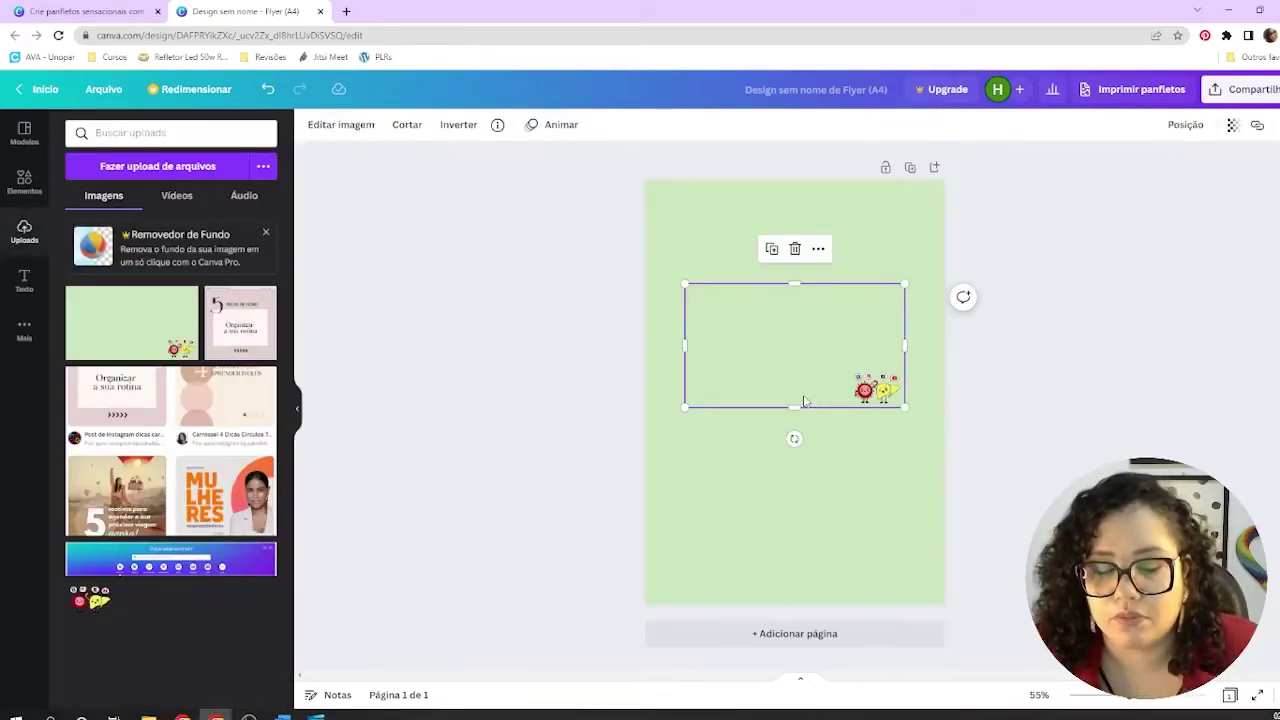
{"action": "key", "text": "Delete"}
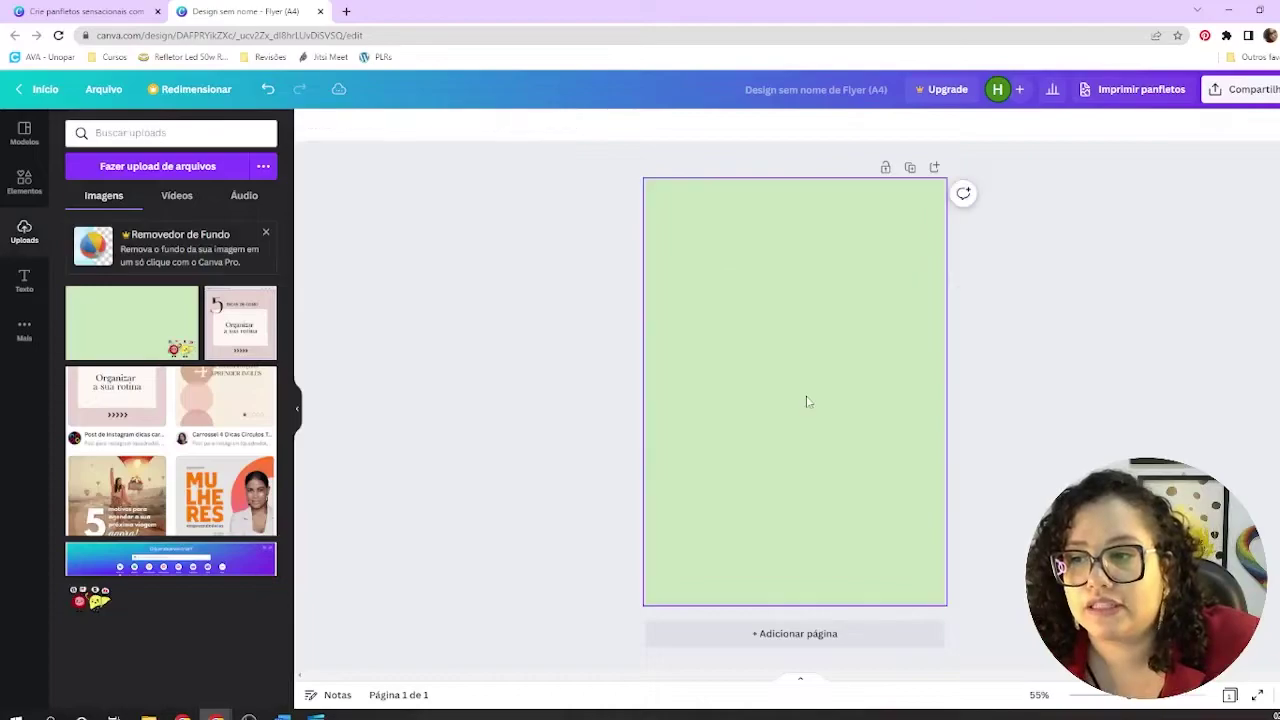
{"action": "left_click", "coordinate": [737, 311]}
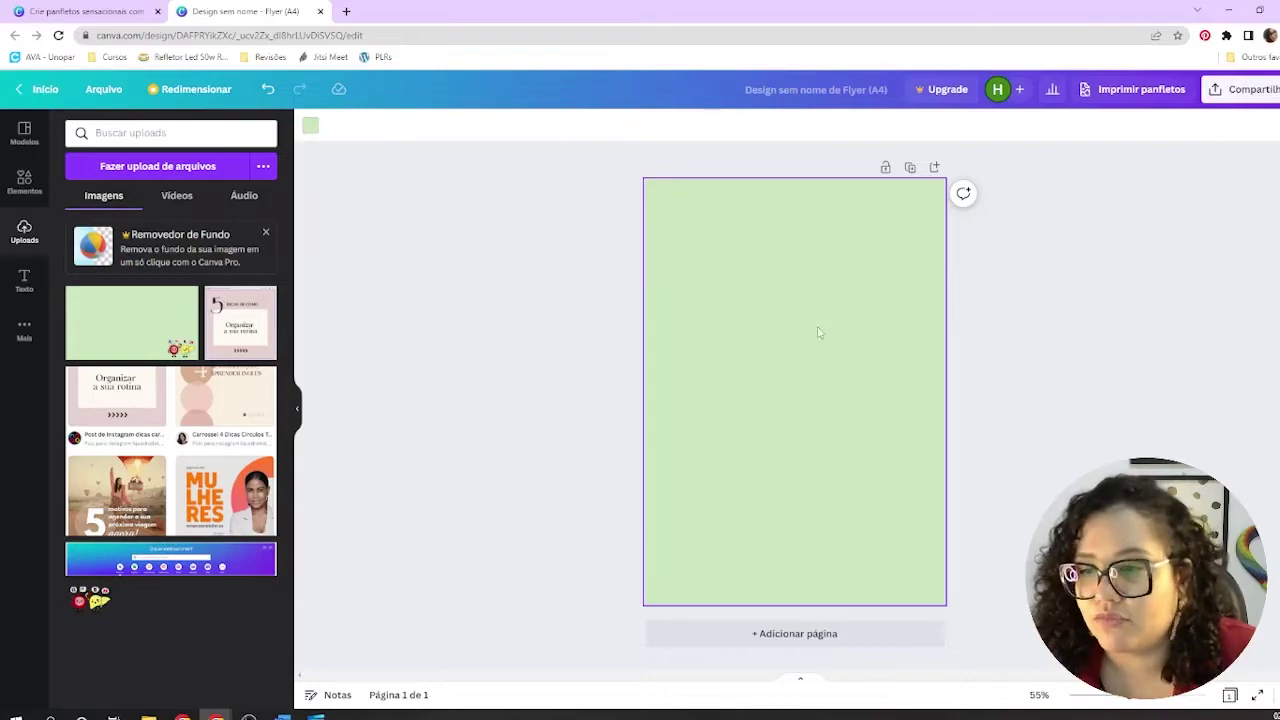
{"action": "left_click", "coordinate": [91, 617]}
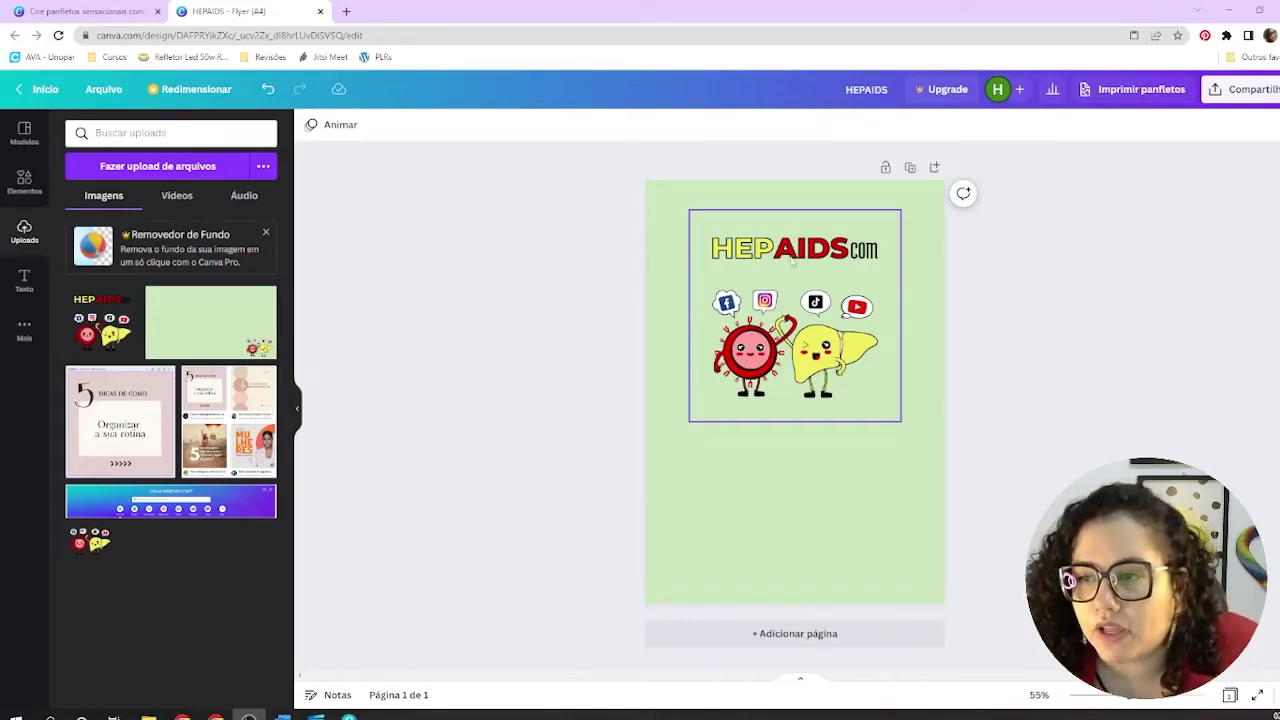
{"action": "left_click", "coordinate": [848, 431]}
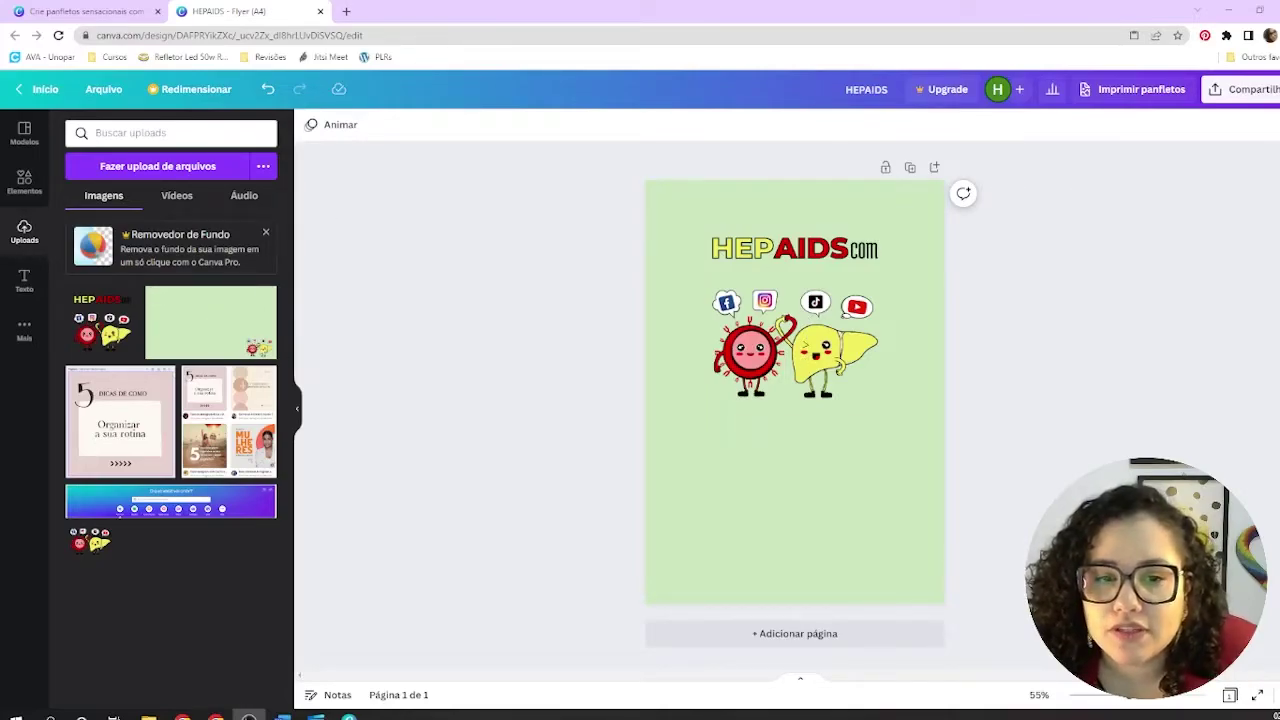
Step: Add a subtitle text box and place it centred just below the mascots
{"action": "left_click", "coordinate": [25, 280]}
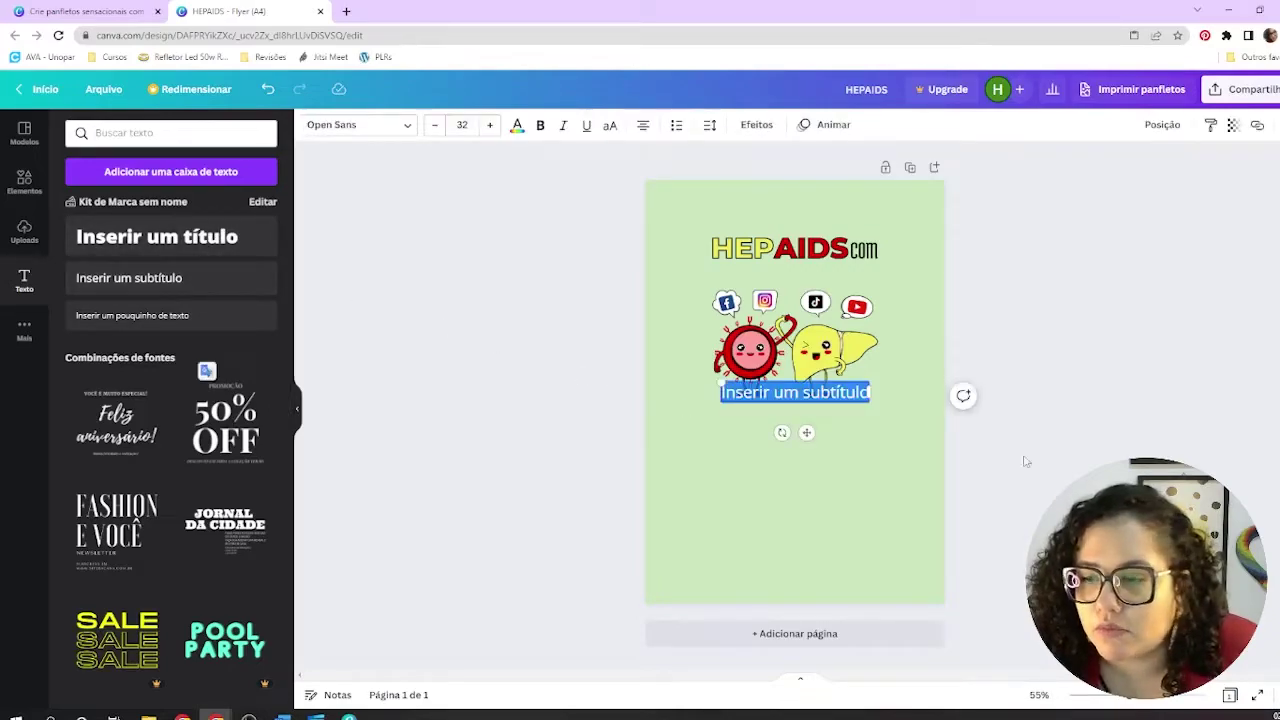
{"action": "left_click_drag", "start_coordinate": [807, 432], "coordinate": [808, 474]}
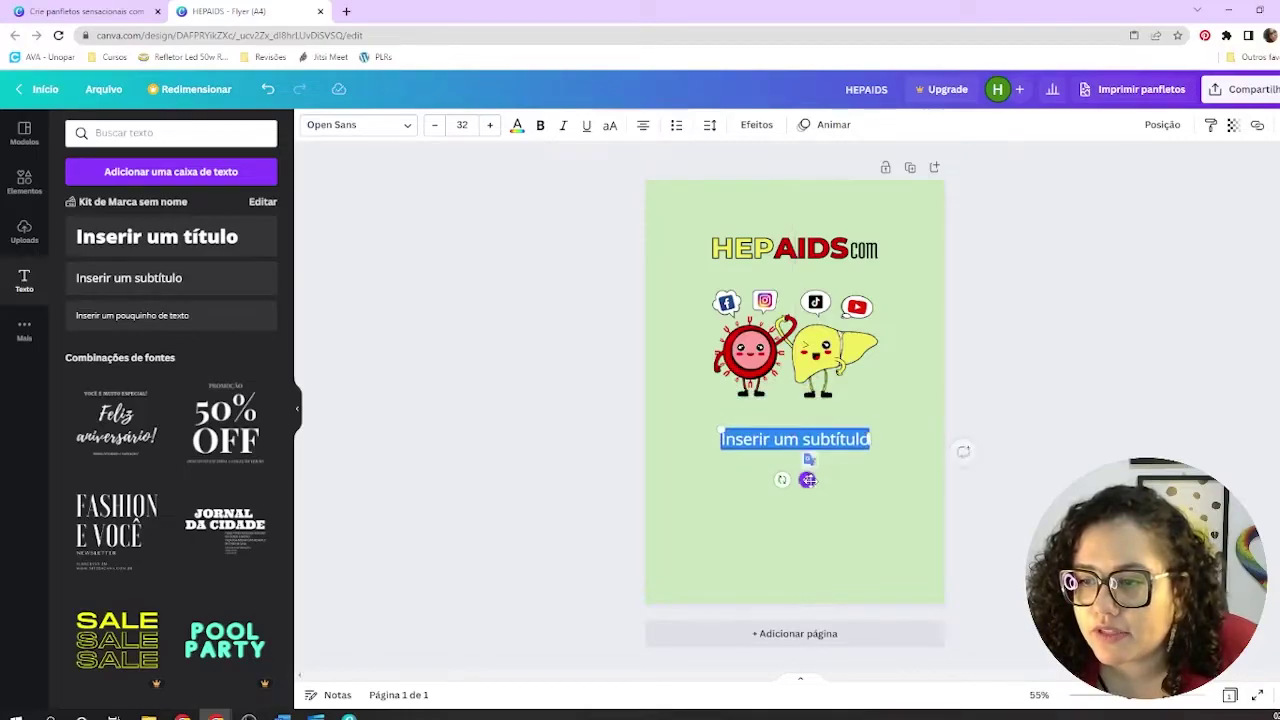
{"action": "left_click", "coordinate": [797, 440]}
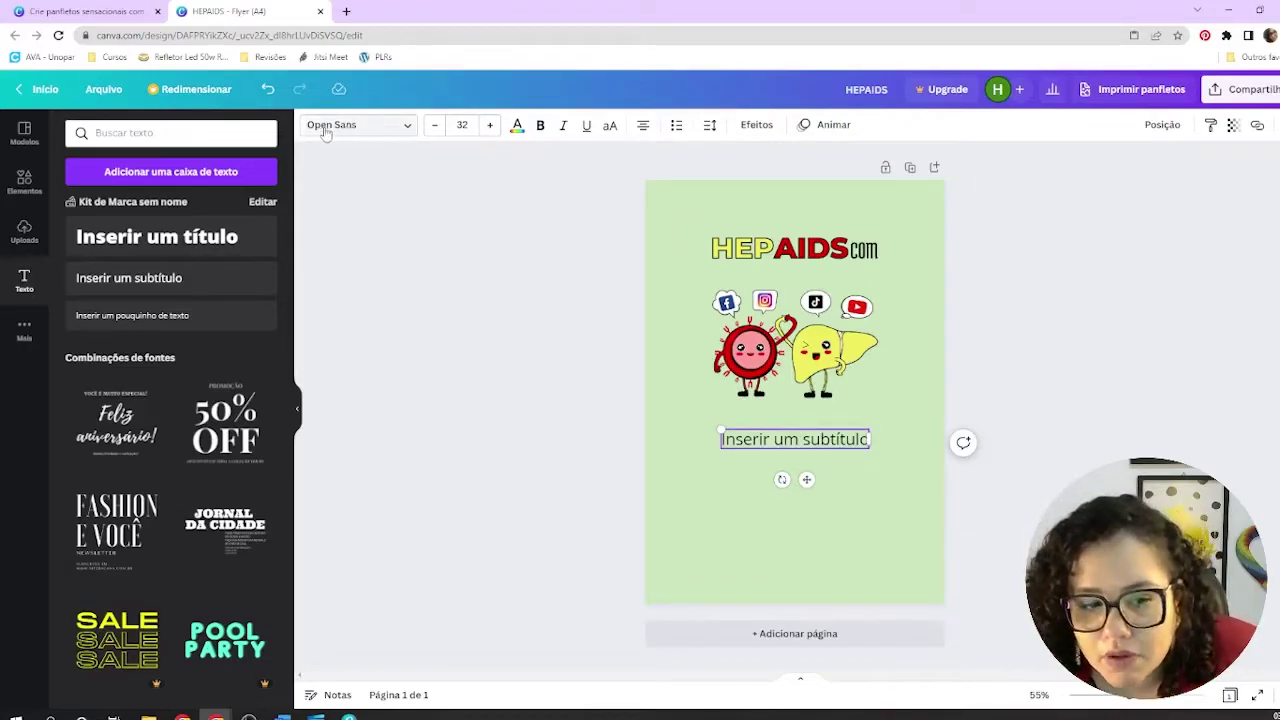
Step: Look over the fonts available for the subtitle and try its uppercase and alignment settings
{"action": "left_click", "coordinate": [407, 127]}
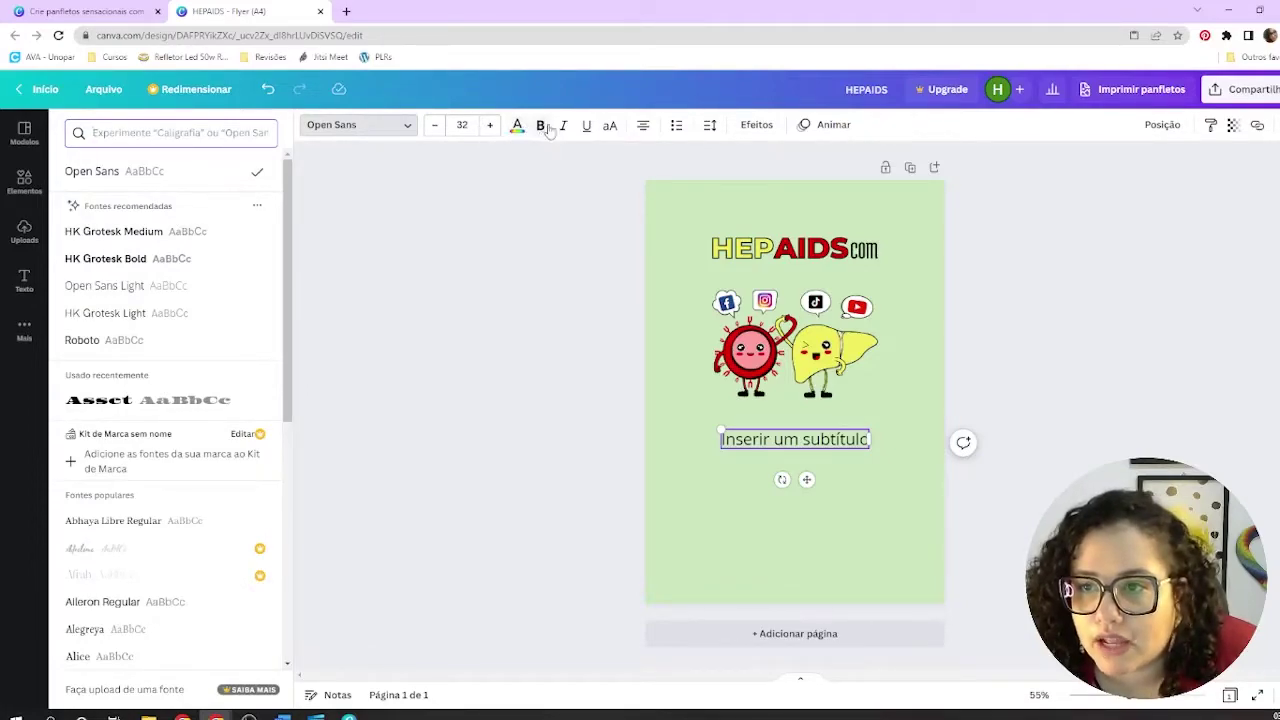
{"action": "left_click", "coordinate": [609, 127]}
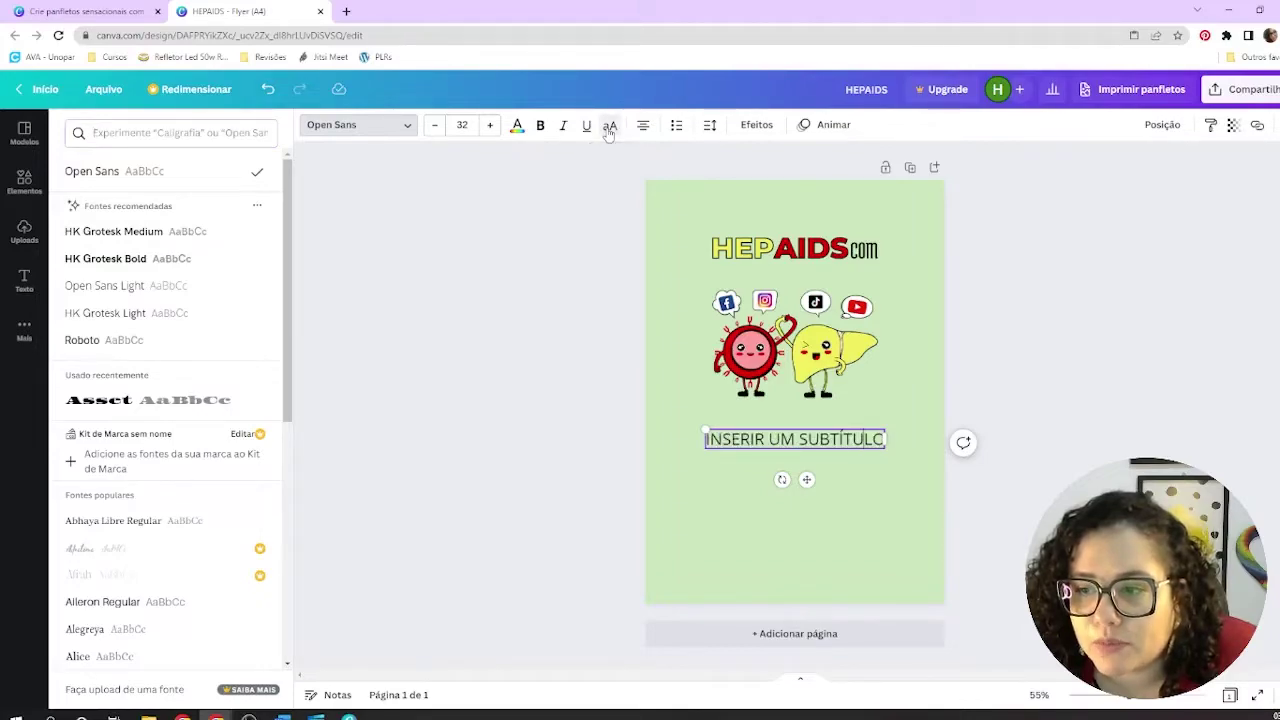
{"action": "left_click", "coordinate": [609, 127]}
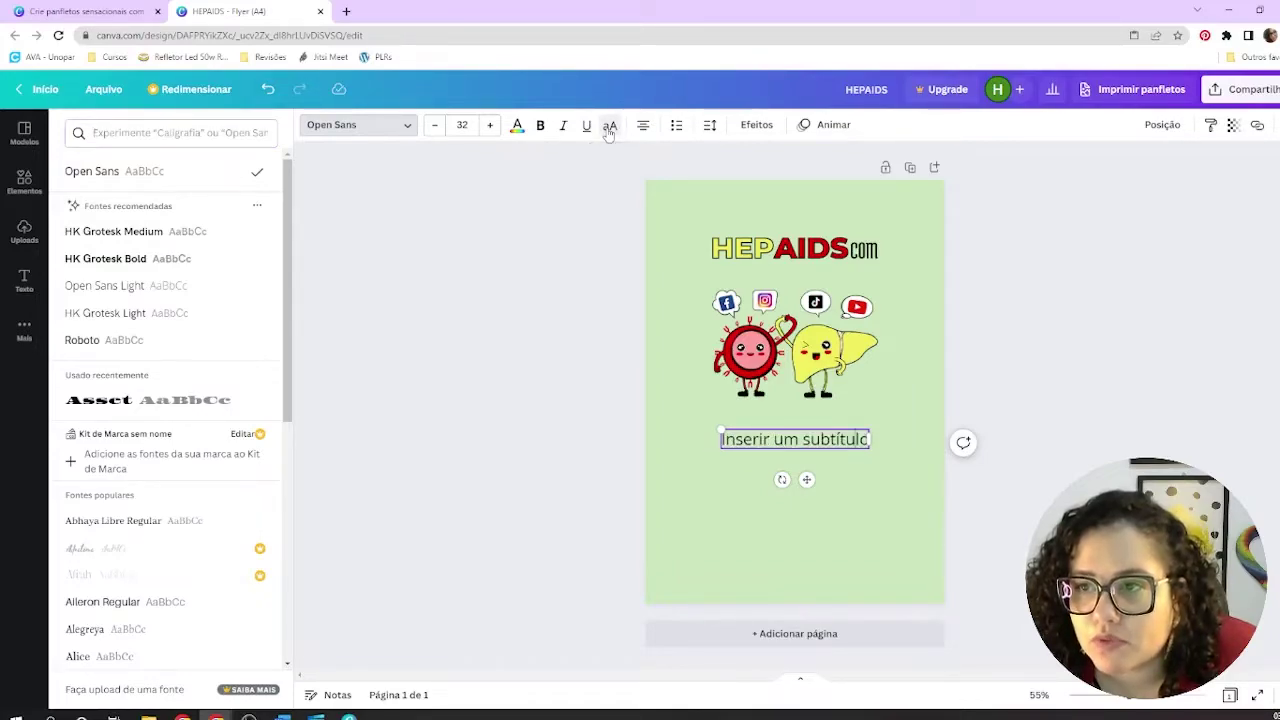
{"action": "left_click", "coordinate": [641, 127]}
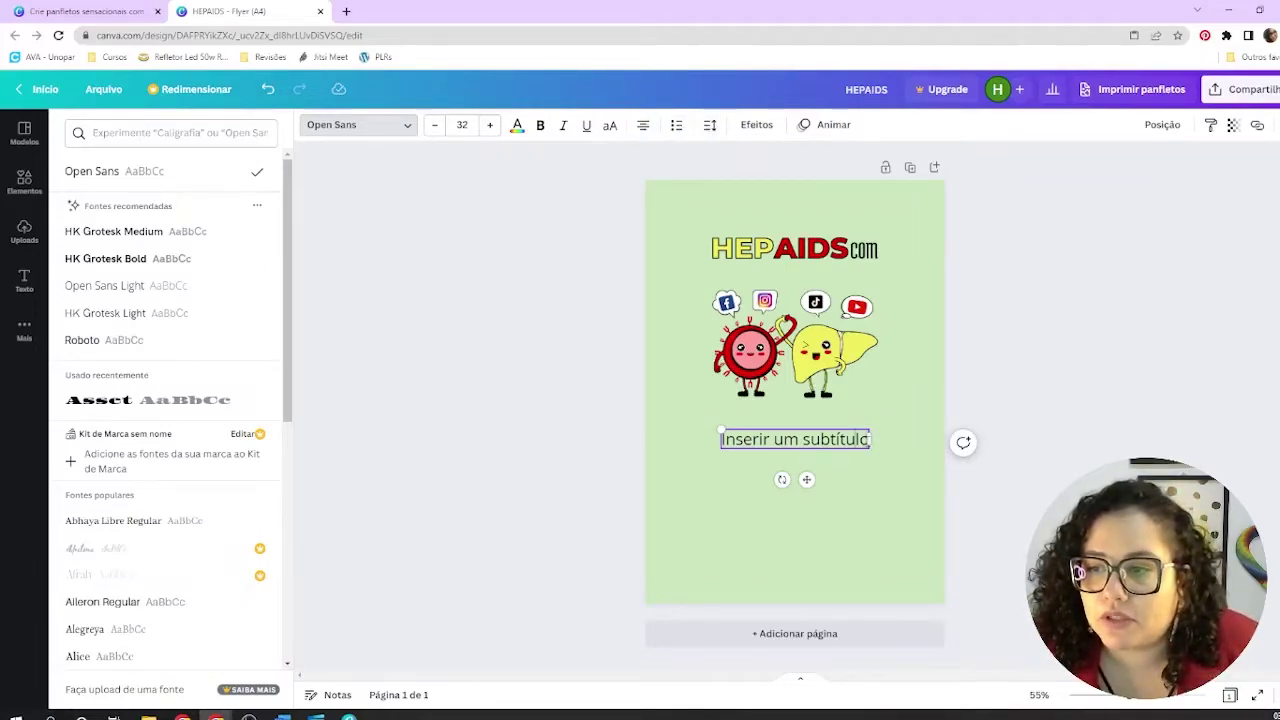
Step: Add the filler lines "HGDTKDTUK" and "TYTIJGHKTDK" below the subtitle text and set the line spacing to 0.81
{"action": "key", "text": "Return"}
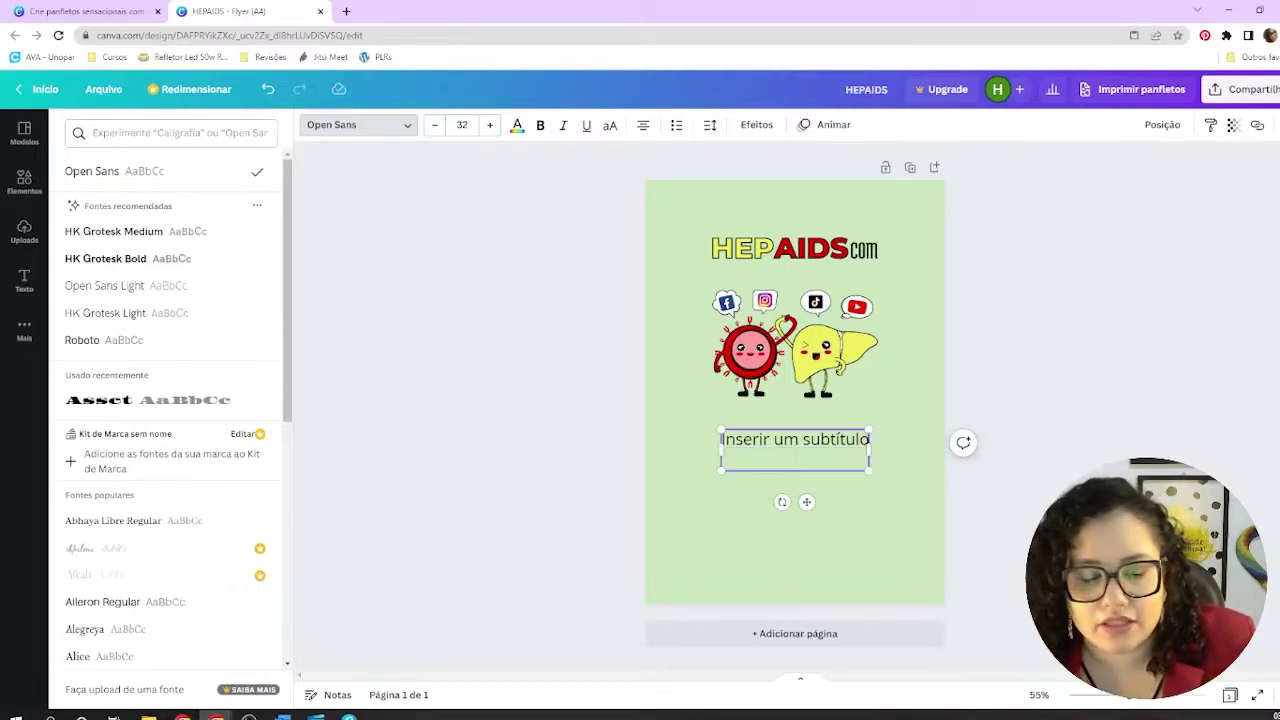
{"action": "type", "text": "HGDTKDTUK T"}
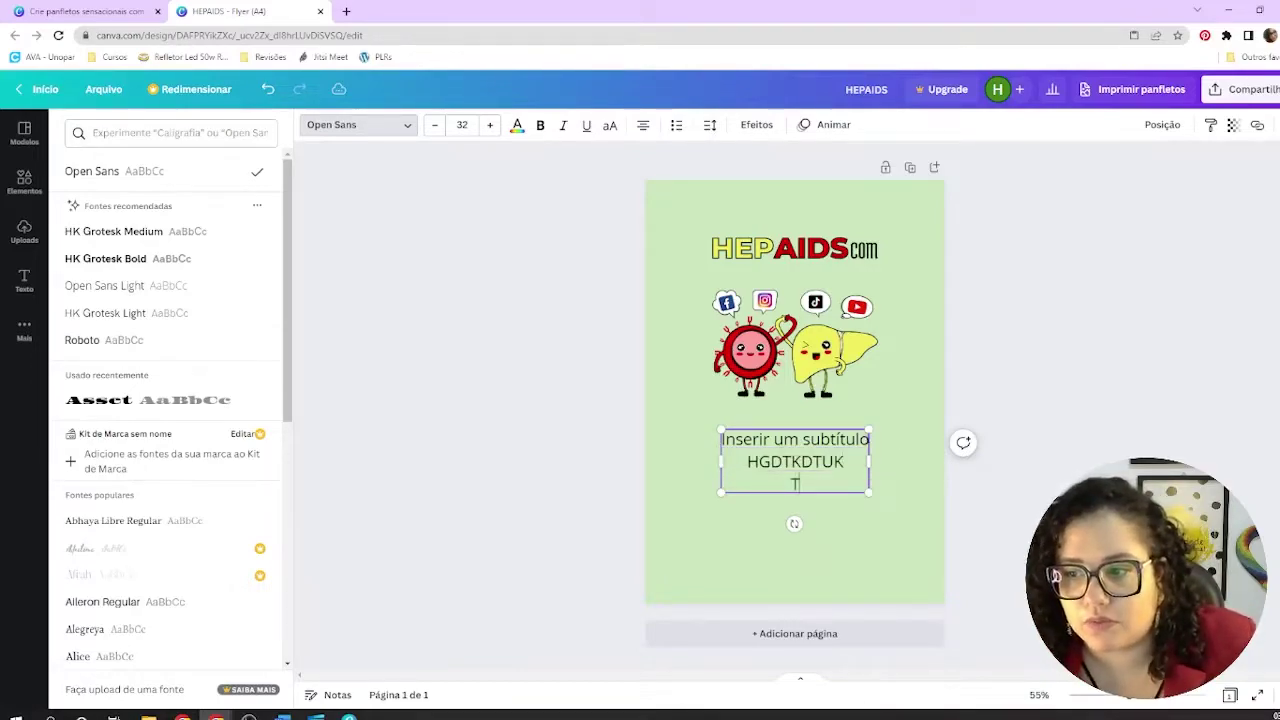
{"action": "type", "text": "YTIJGHKTDK"}
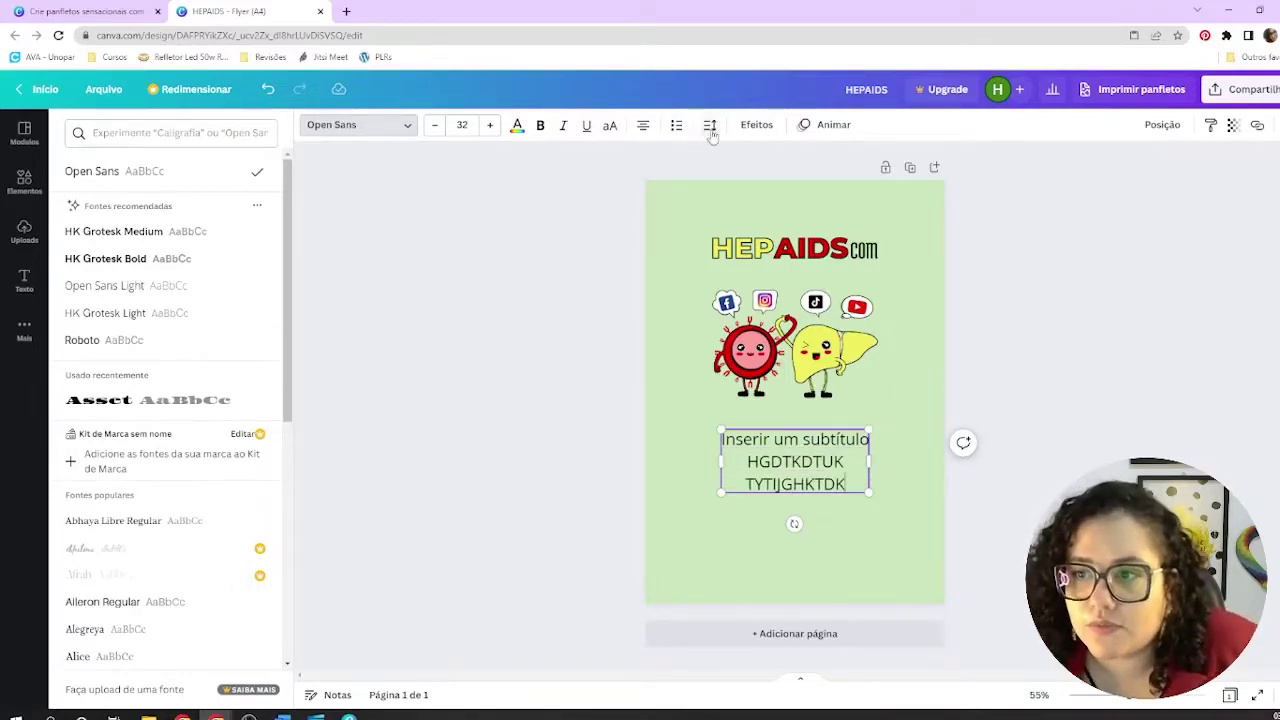
{"action": "left_click", "coordinate": [710, 128]}
{"action": "left_click_drag", "start_coordinate": [815, 232], "coordinate": [752, 221]}
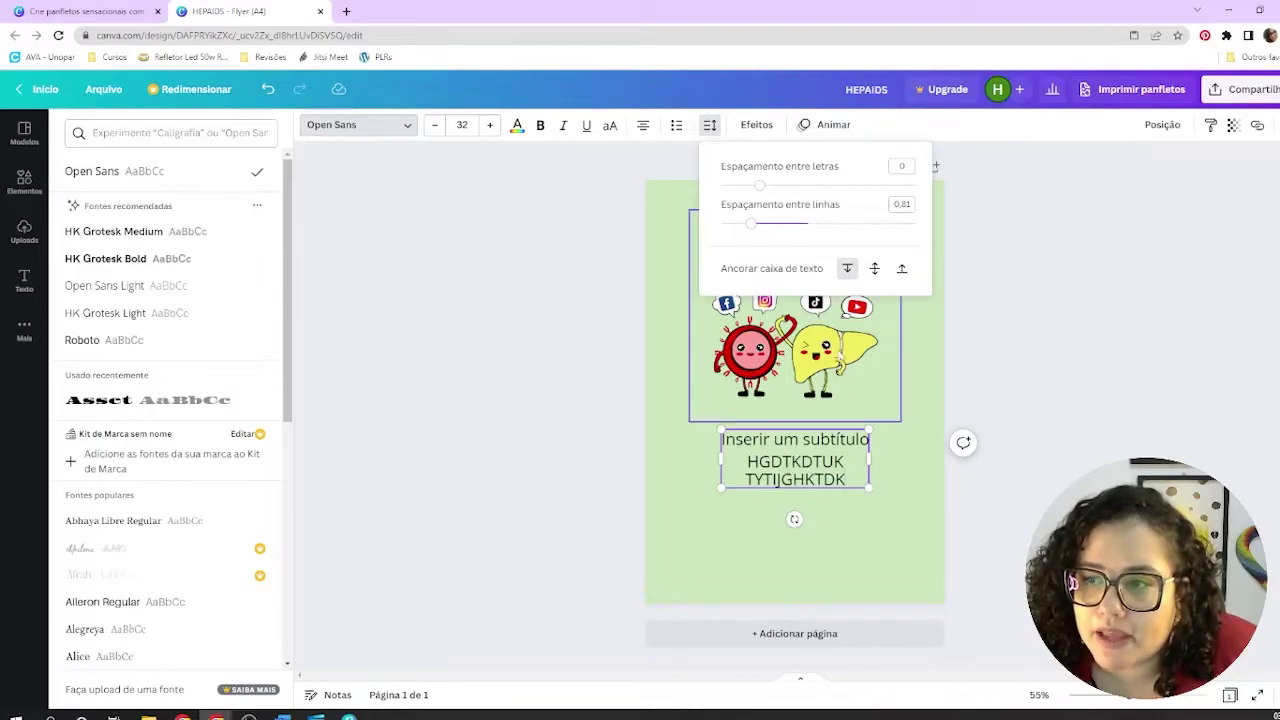
Step: Try a line spacing of 2.5 on the subtitle text, then set it to 1.4
{"action": "left_click_drag", "start_coordinate": [749, 230], "coordinate": [932, 228]}
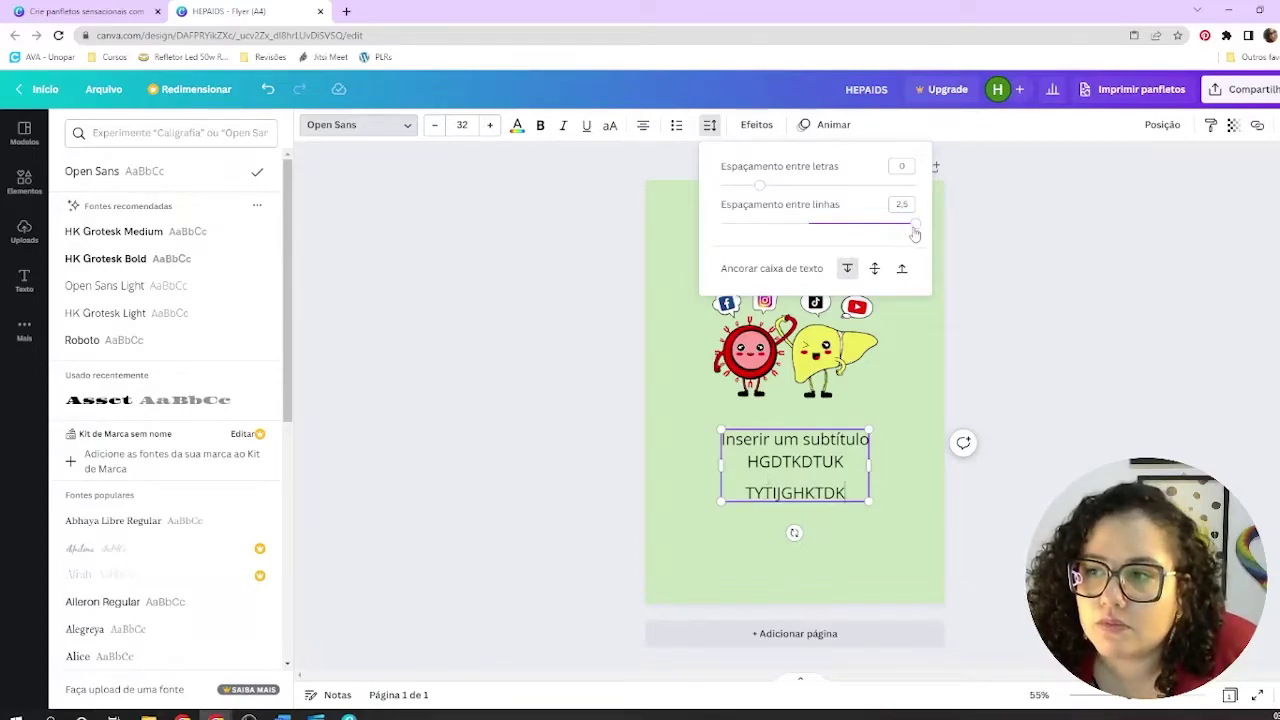
{"action": "left_click_drag", "start_coordinate": [914, 226], "coordinate": [811, 229]}
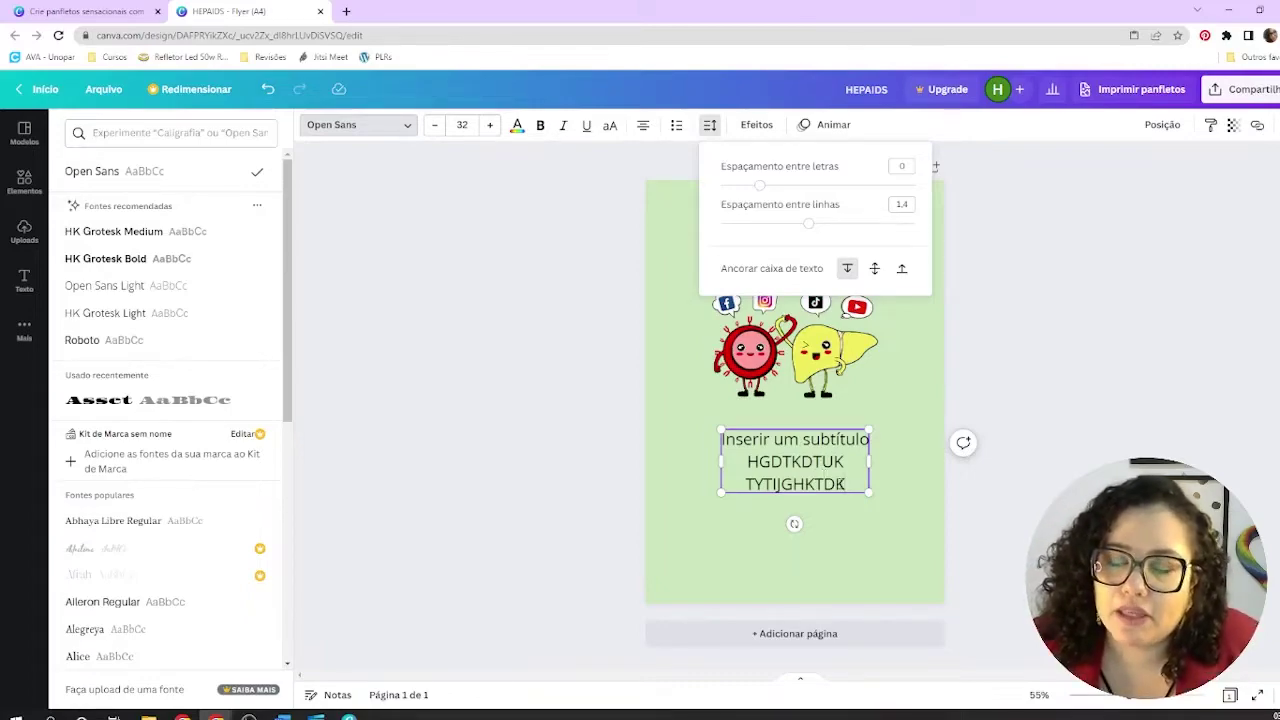
{"action": "left_click", "coordinate": [843, 484]}
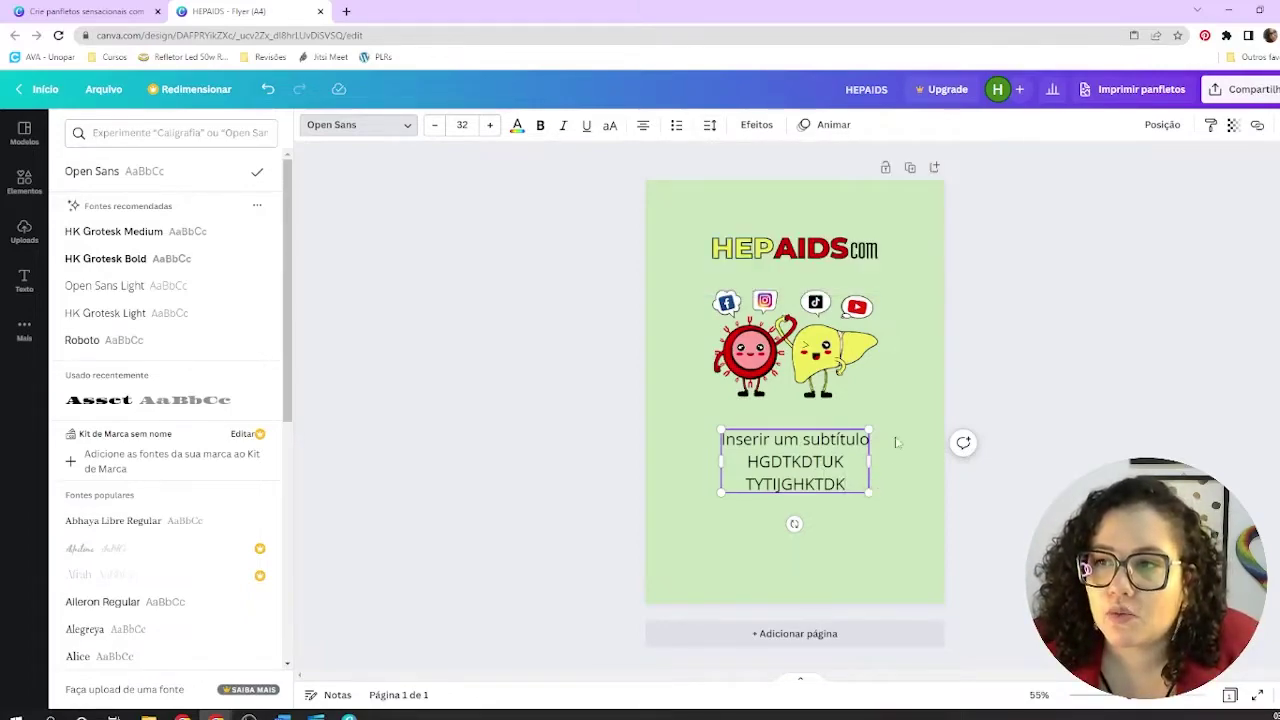
{"action": "left_click", "coordinate": [758, 126]}
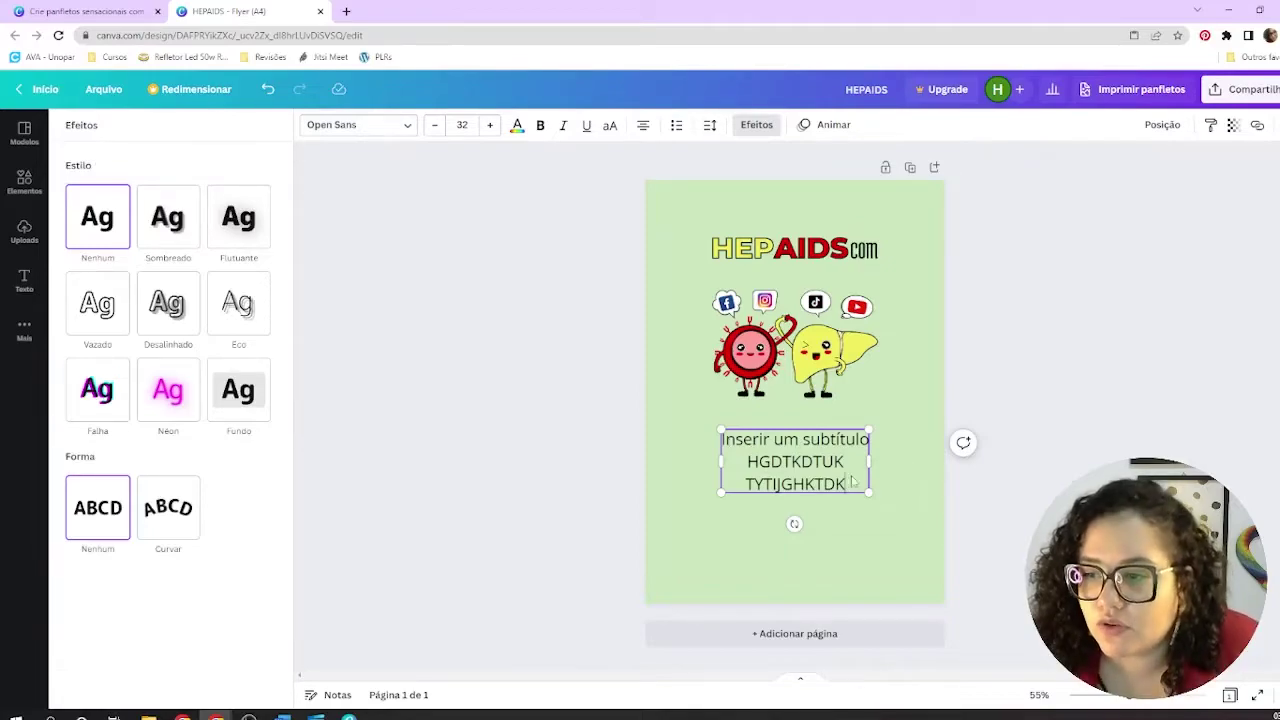
{"action": "left_click", "coordinate": [900, 487]}
{"action": "left_click", "coordinate": [898, 486]}
{"action": "left_click", "coordinate": [849, 483]}
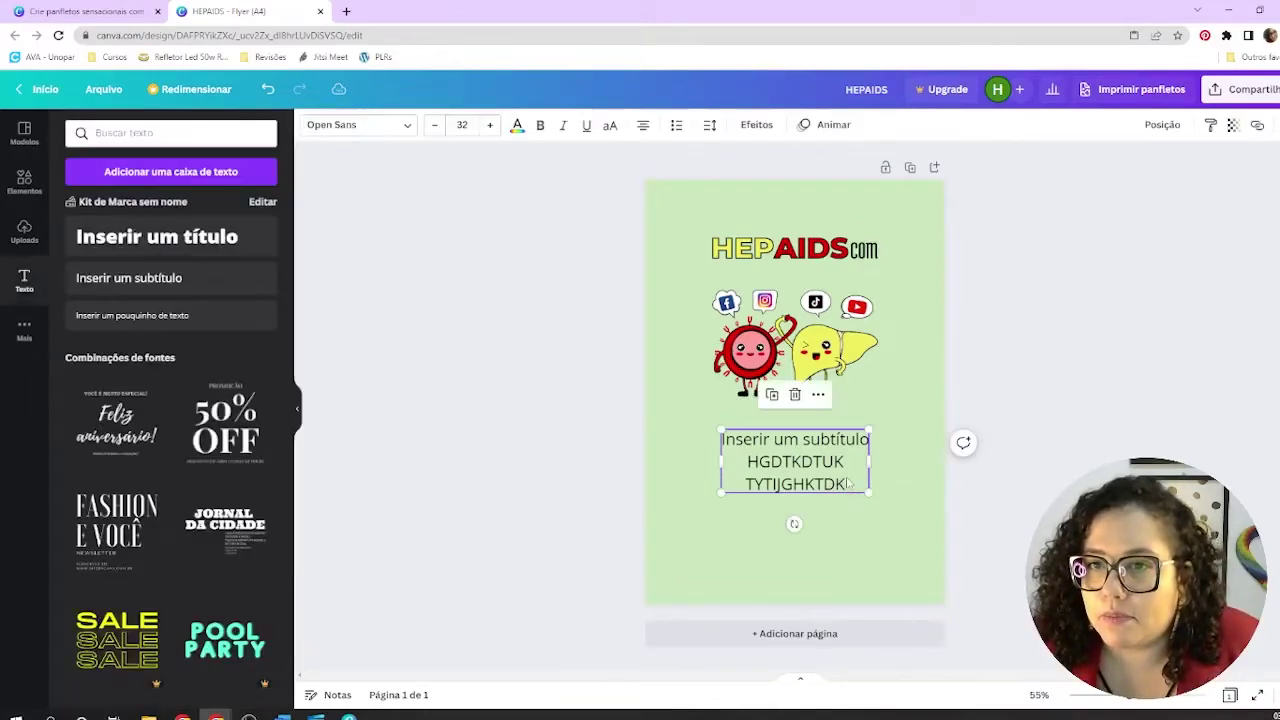
Step: Change the font of the three-line subtitle text to Asset
{"action": "left_click", "coordinate": [406, 125]}
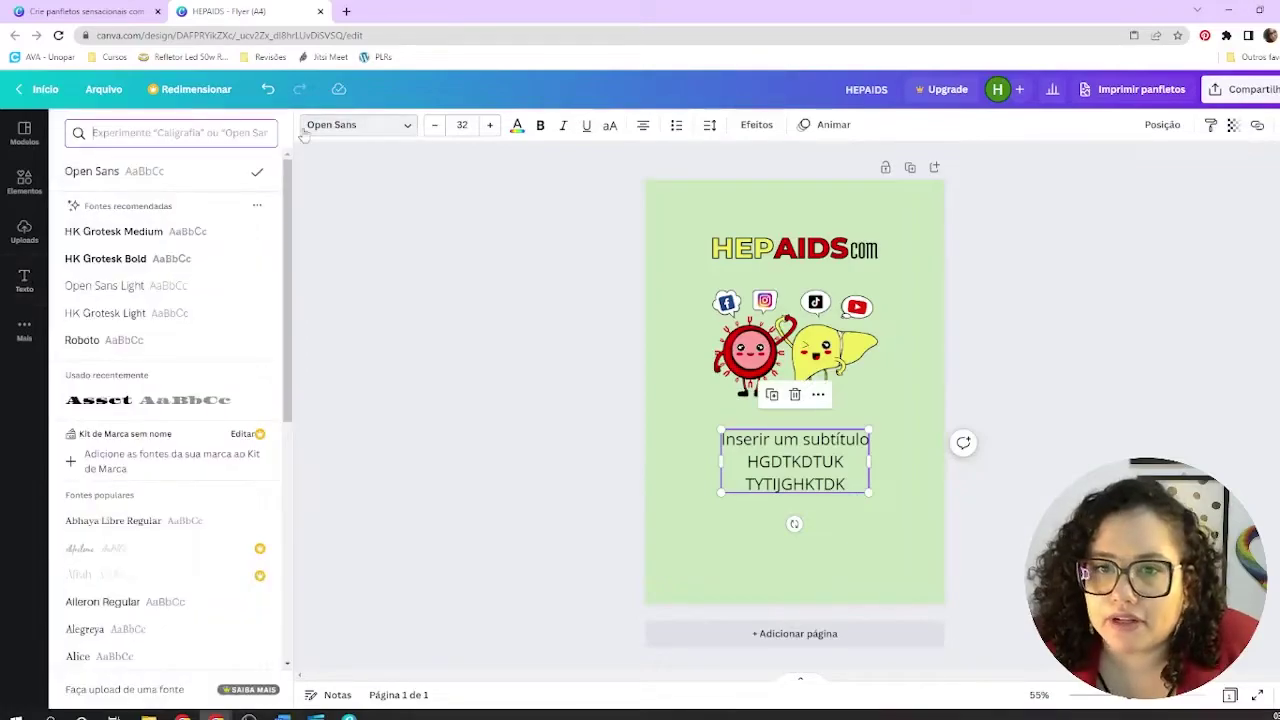
{"action": "left_click", "coordinate": [110, 405]}
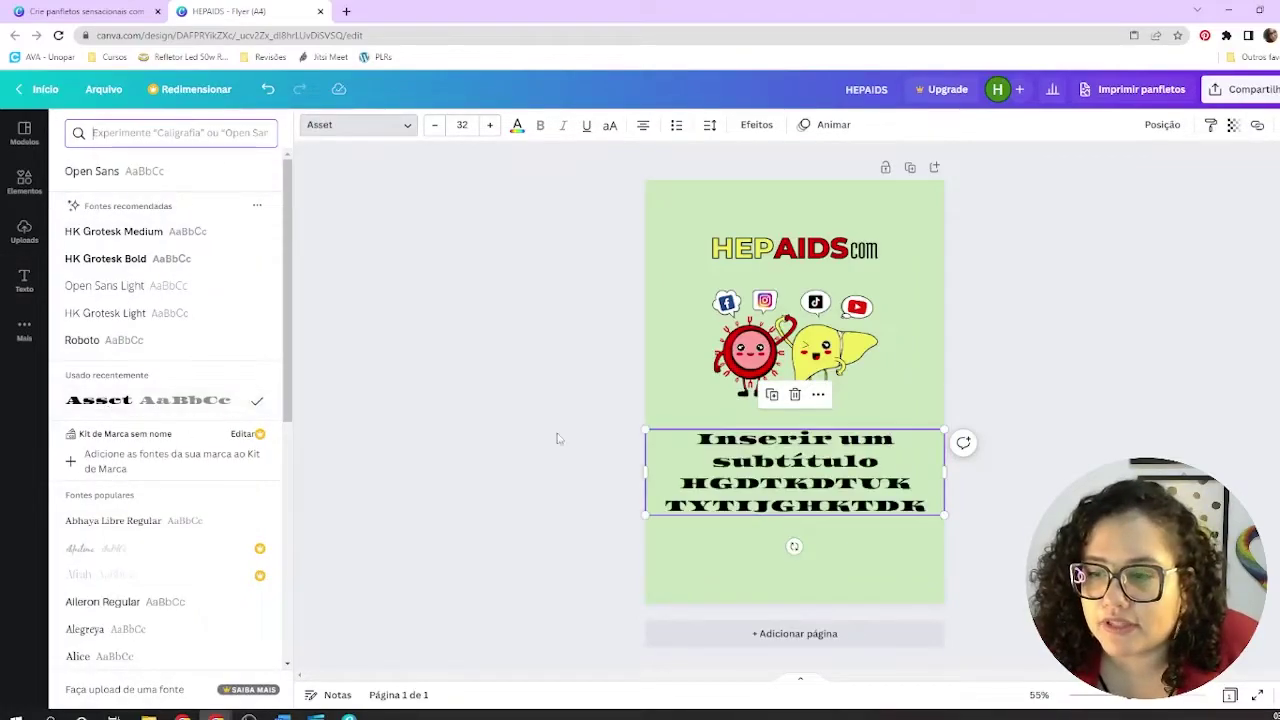
{"action": "left_click", "coordinate": [818, 457]}
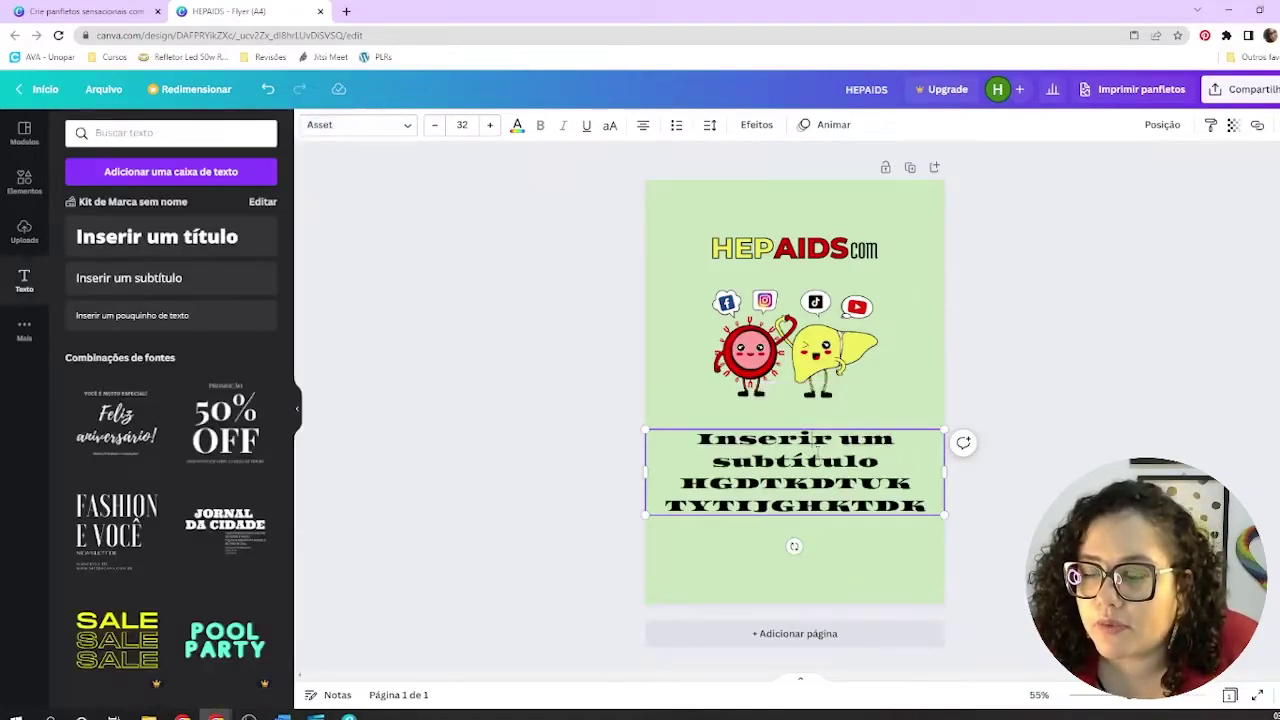
{"action": "left_click", "coordinate": [865, 571]}
{"action": "left_click", "coordinate": [852, 476]}
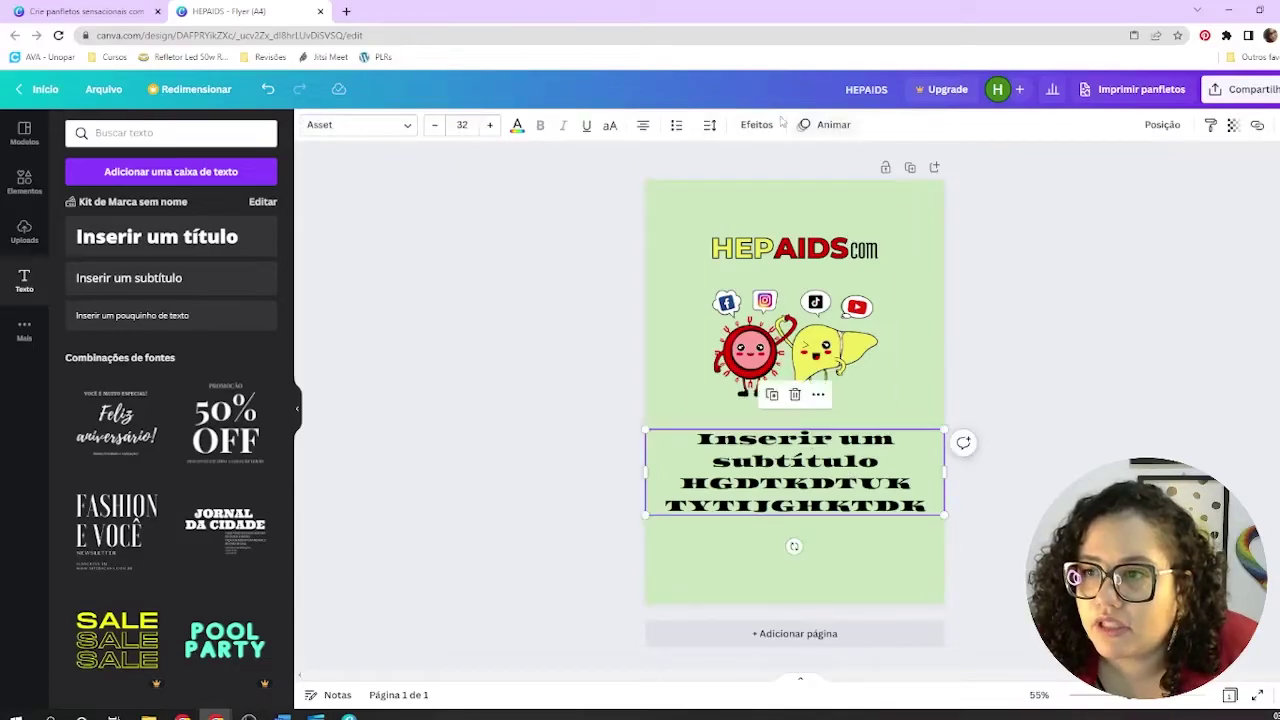
Step: Apply the Sombreado effect to the subtitle text with distance 55, direction -3 and transparency 38
{"action": "left_click", "coordinate": [756, 125]}
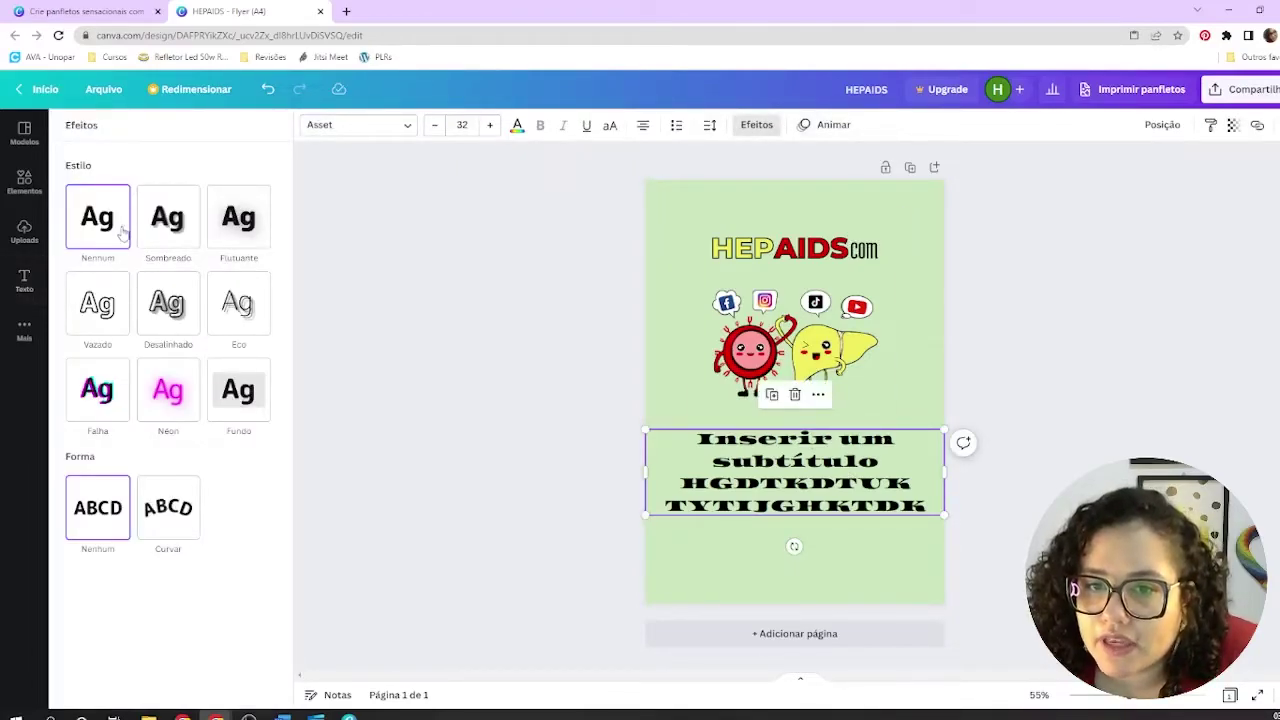
{"action": "left_click", "coordinate": [173, 232]}
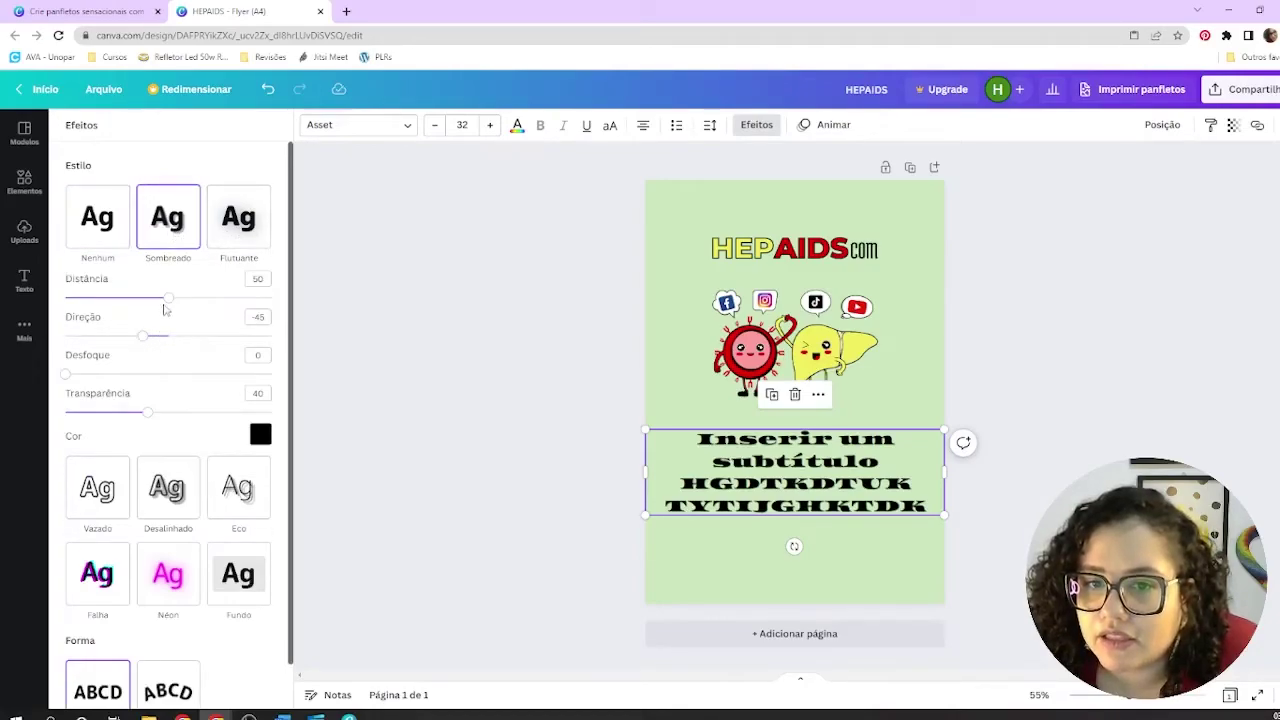
{"action": "mouse_move", "coordinate": [167, 306]}
{"action": "left_mouse_down"}
{"action": "mouse_move", "coordinate": [351, 311]}
{"action": "mouse_move", "coordinate": [178, 300]}
{"action": "left_mouse_up"}
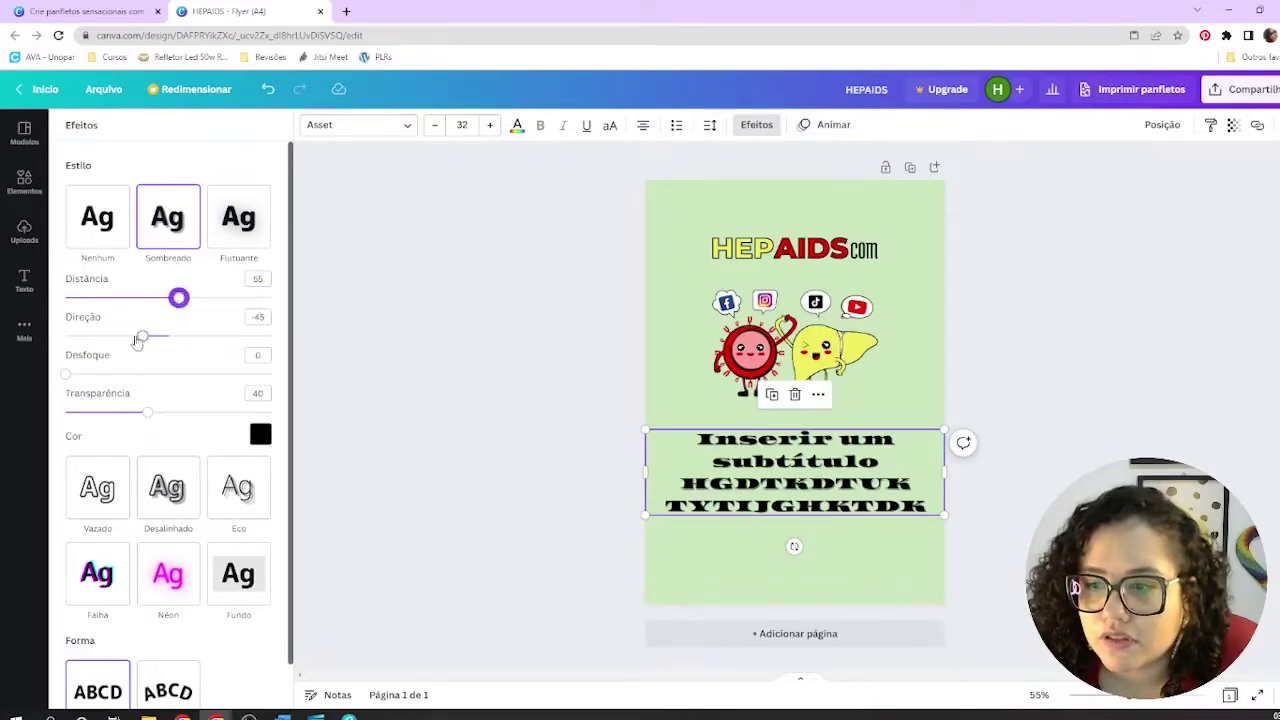
{"action": "left_click_drag", "start_coordinate": [140, 338], "coordinate": [166, 337]}
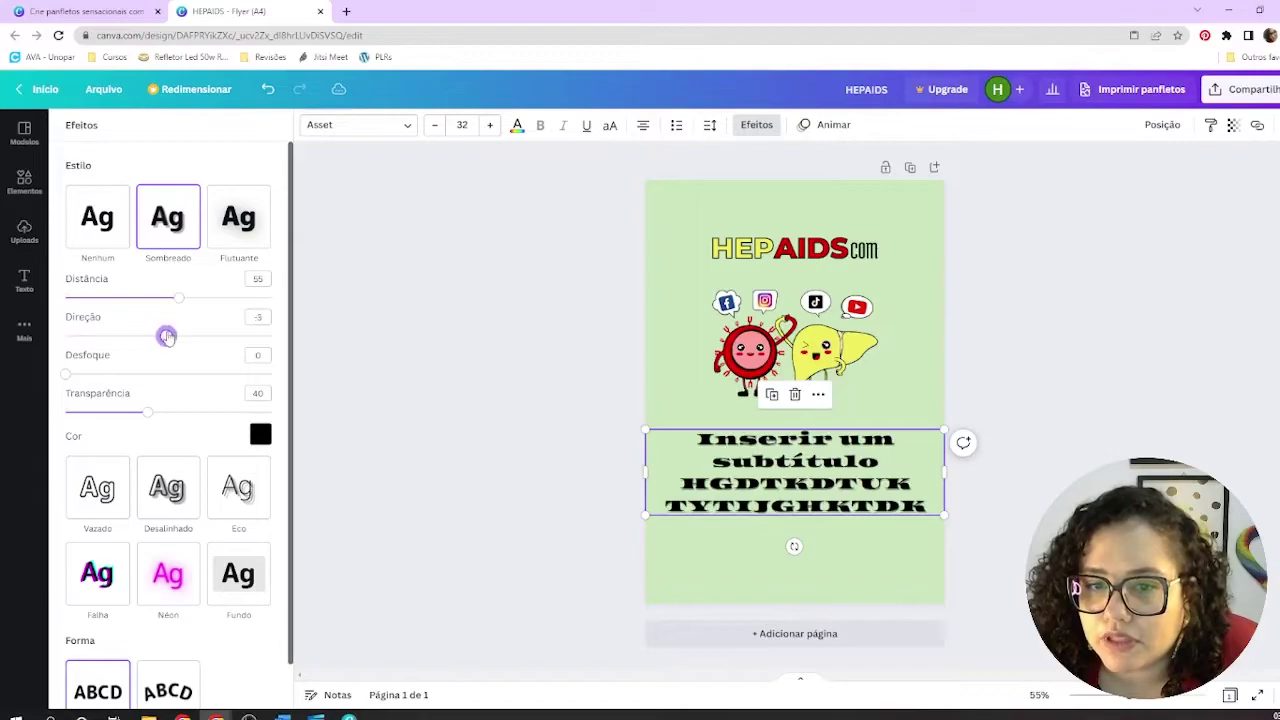
{"action": "mouse_move", "coordinate": [66, 374]}
{"action": "left_mouse_down"}
{"action": "mouse_move", "coordinate": [263, 373]}
{"action": "mouse_move", "coordinate": [65, 374]}
{"action": "left_mouse_up"}
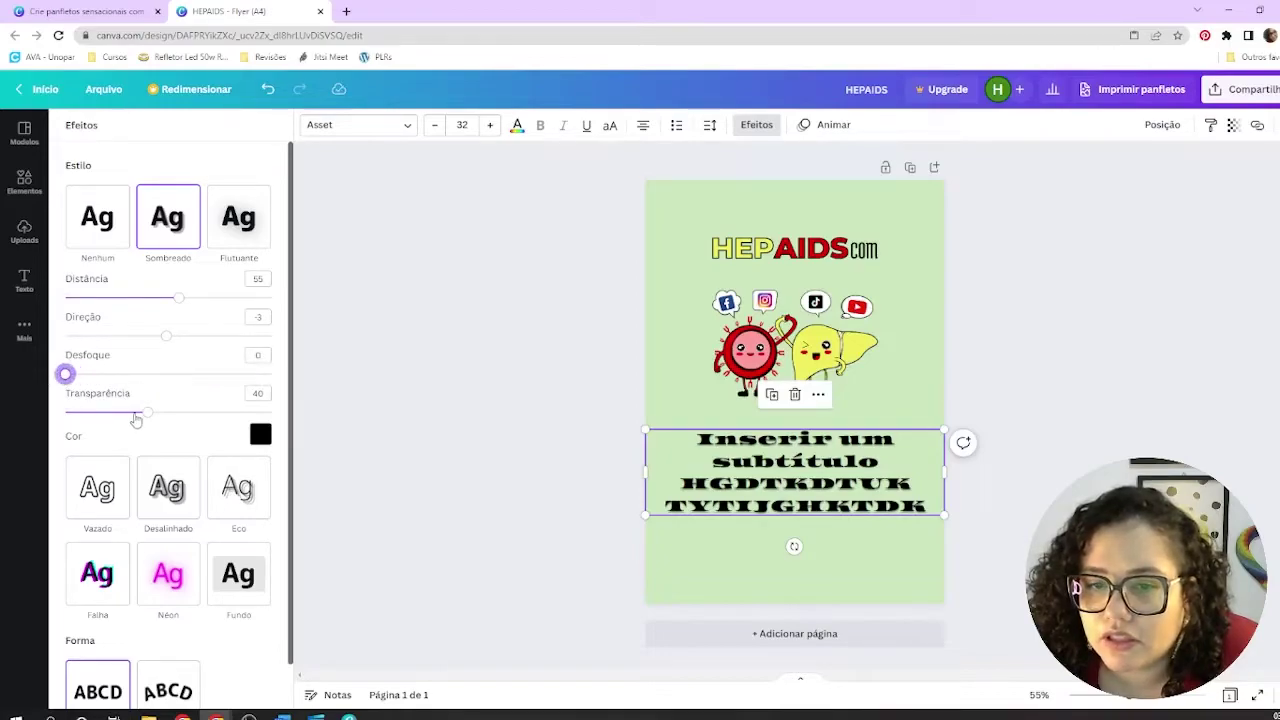
{"action": "mouse_move", "coordinate": [148, 413]}
{"action": "left_mouse_down"}
{"action": "mouse_move", "coordinate": [272, 411]}
{"action": "mouse_move", "coordinate": [66, 412]}
{"action": "mouse_move", "coordinate": [143, 413]}
{"action": "left_mouse_up"}
{"action": "scroll", "coordinate": [182, 385], "scroll_direction": "down", "scroll_amount": 1}
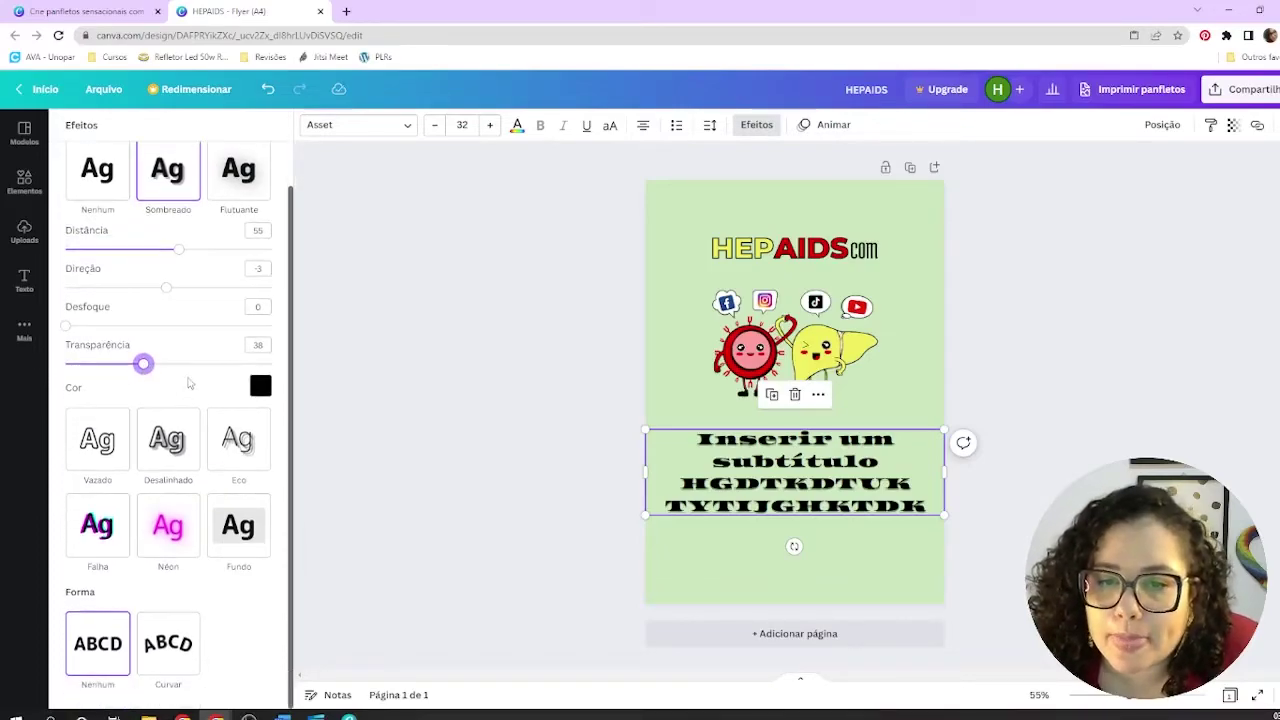
Step: Switch the subtitle text to the Desalinhado effect in red, with thickness 98 and distance 100
{"action": "left_click", "coordinate": [167, 440]}
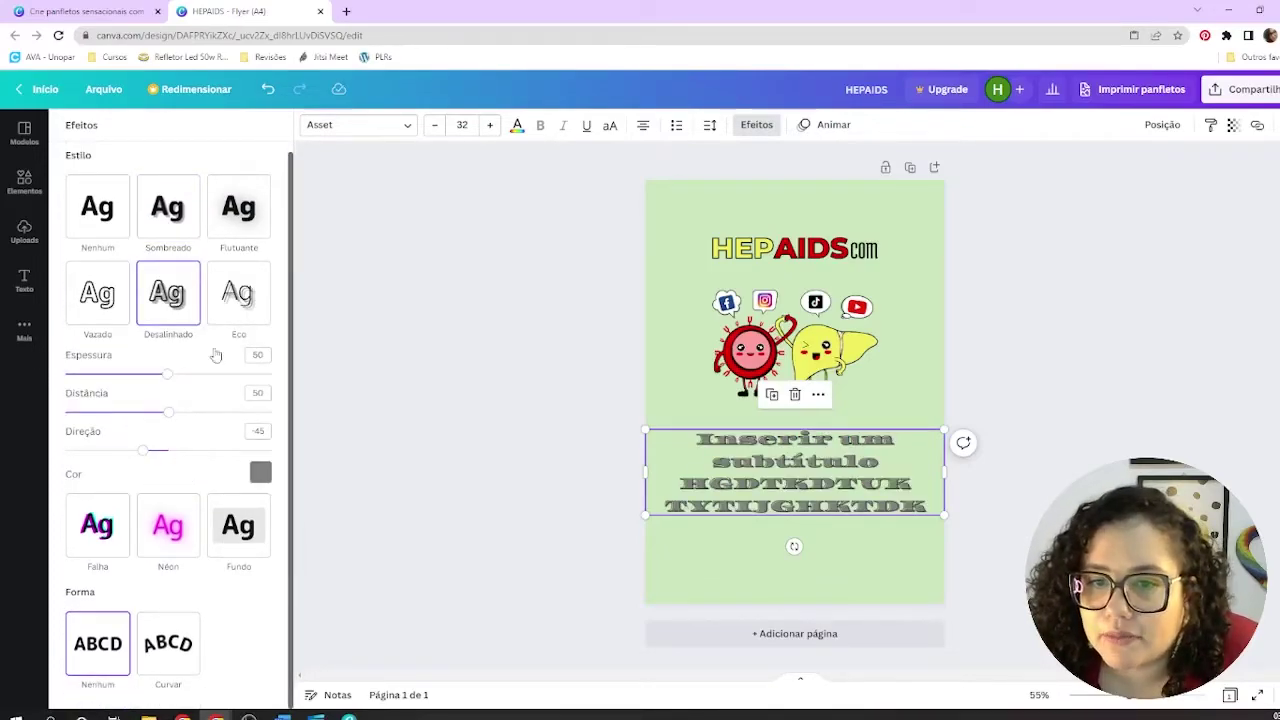
{"action": "left_click", "coordinate": [260, 472]}
{"action": "left_click", "coordinate": [81, 366]}
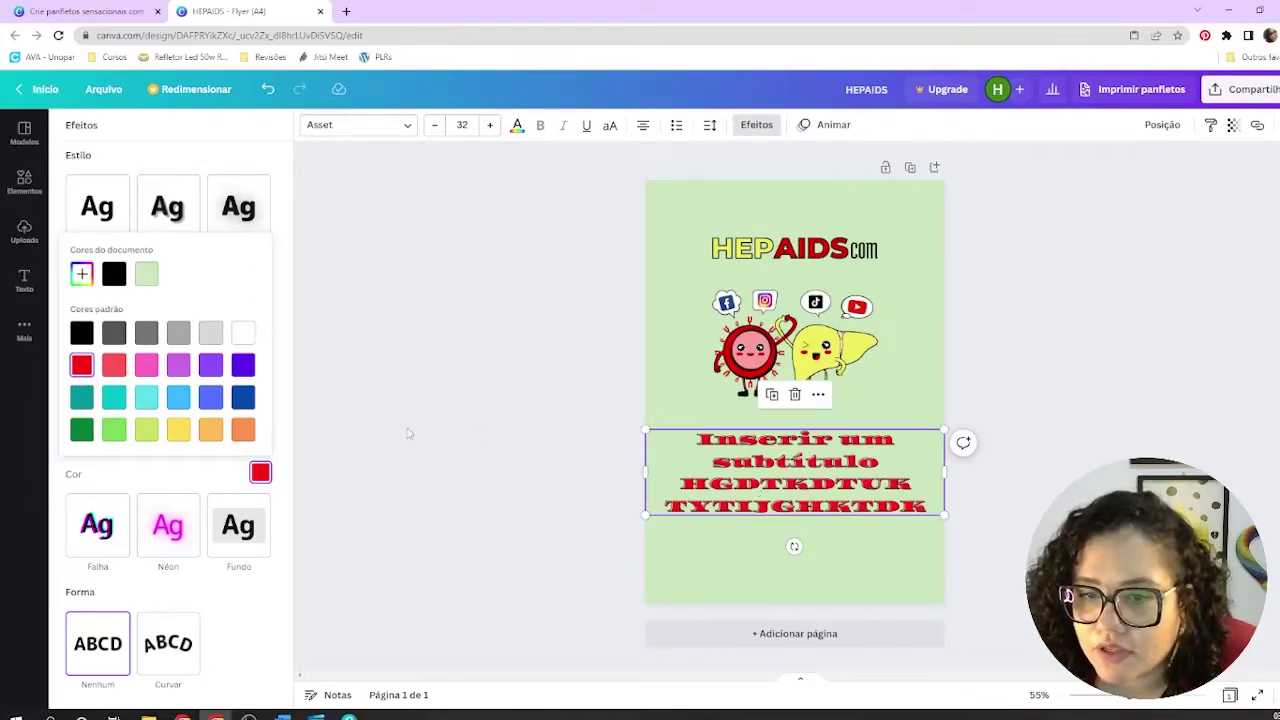
{"action": "left_click", "coordinate": [192, 472]}
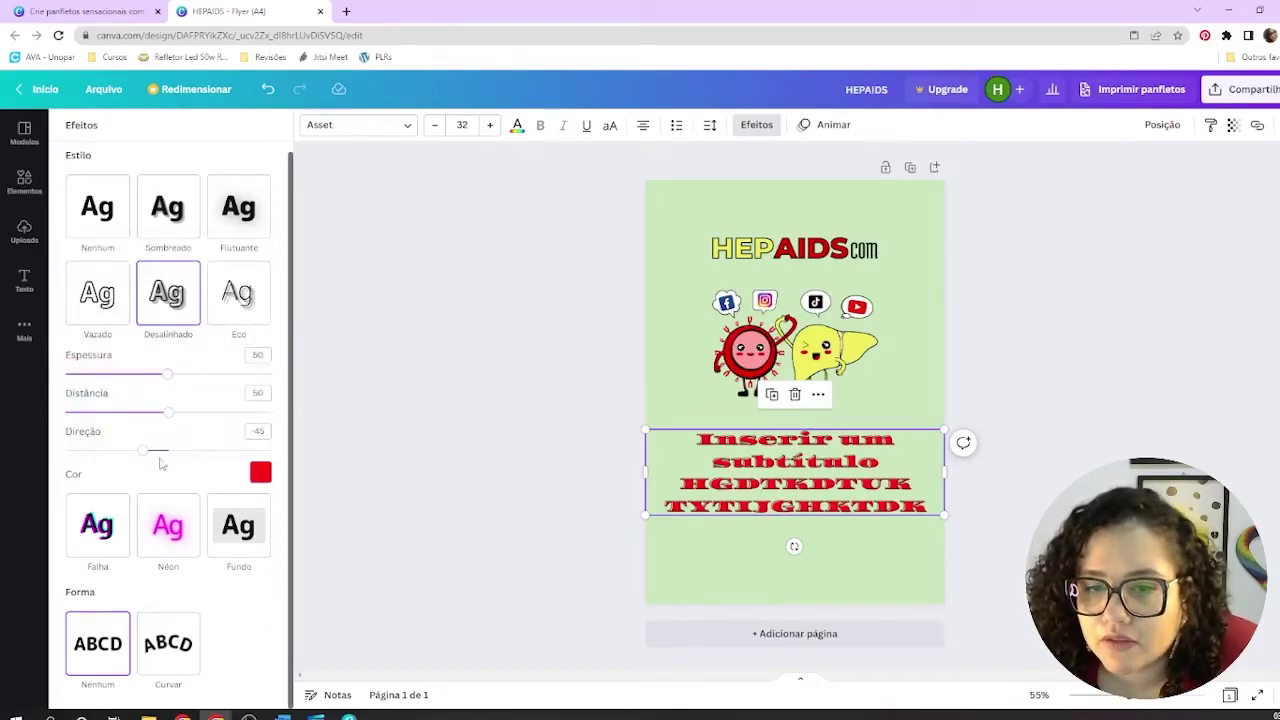
{"action": "left_click_drag", "start_coordinate": [168, 376], "coordinate": [268, 377]}
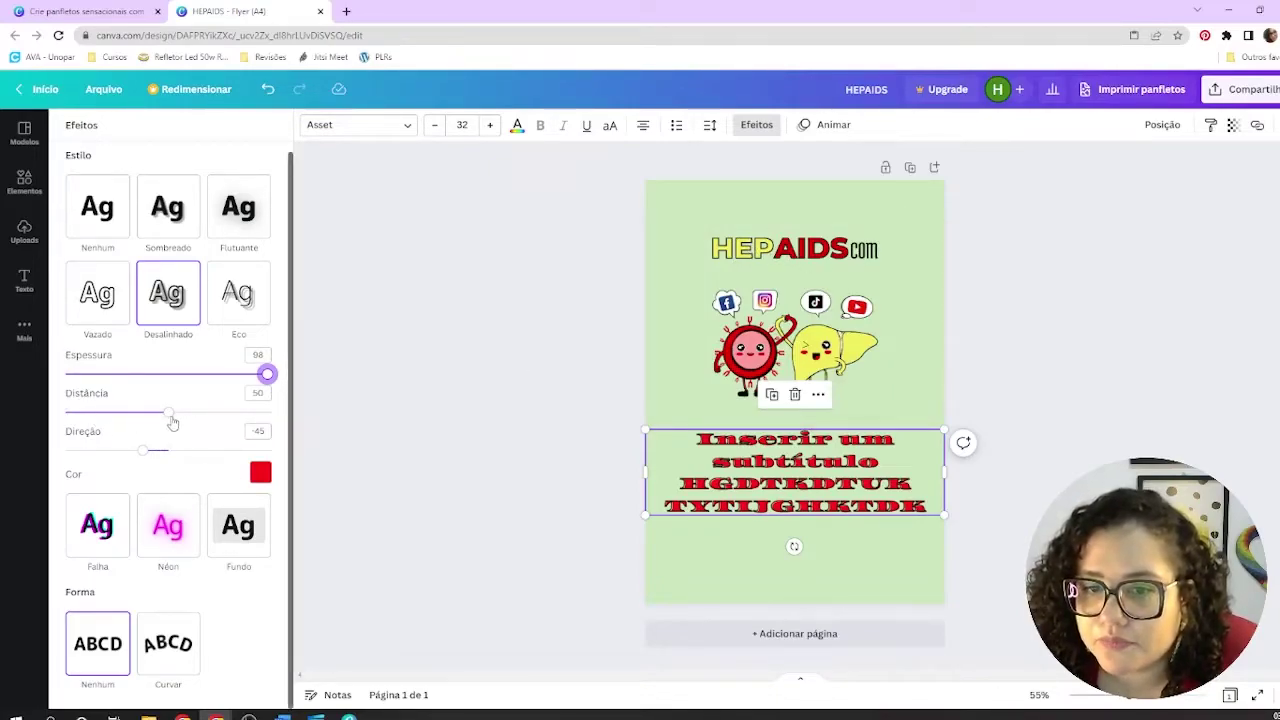
{"action": "left_click_drag", "start_coordinate": [169, 413], "coordinate": [63, 416]}
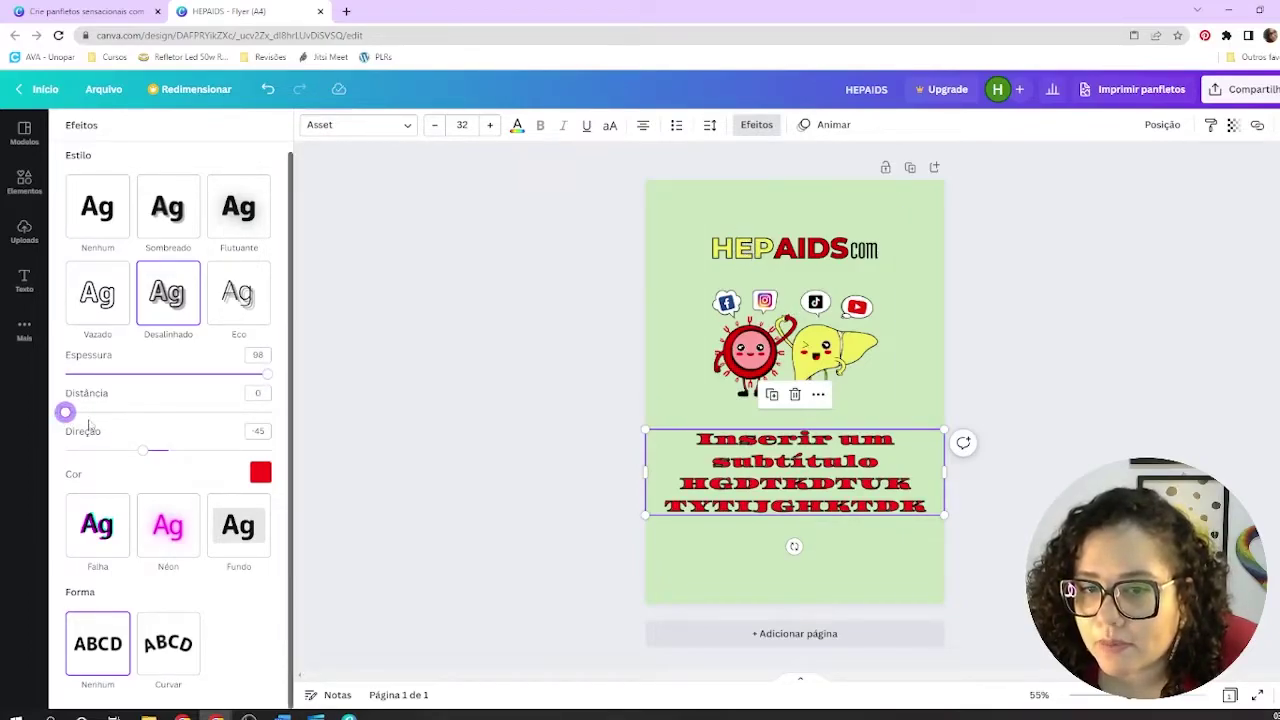
{"action": "left_click_drag", "start_coordinate": [67, 414], "coordinate": [330, 424]}
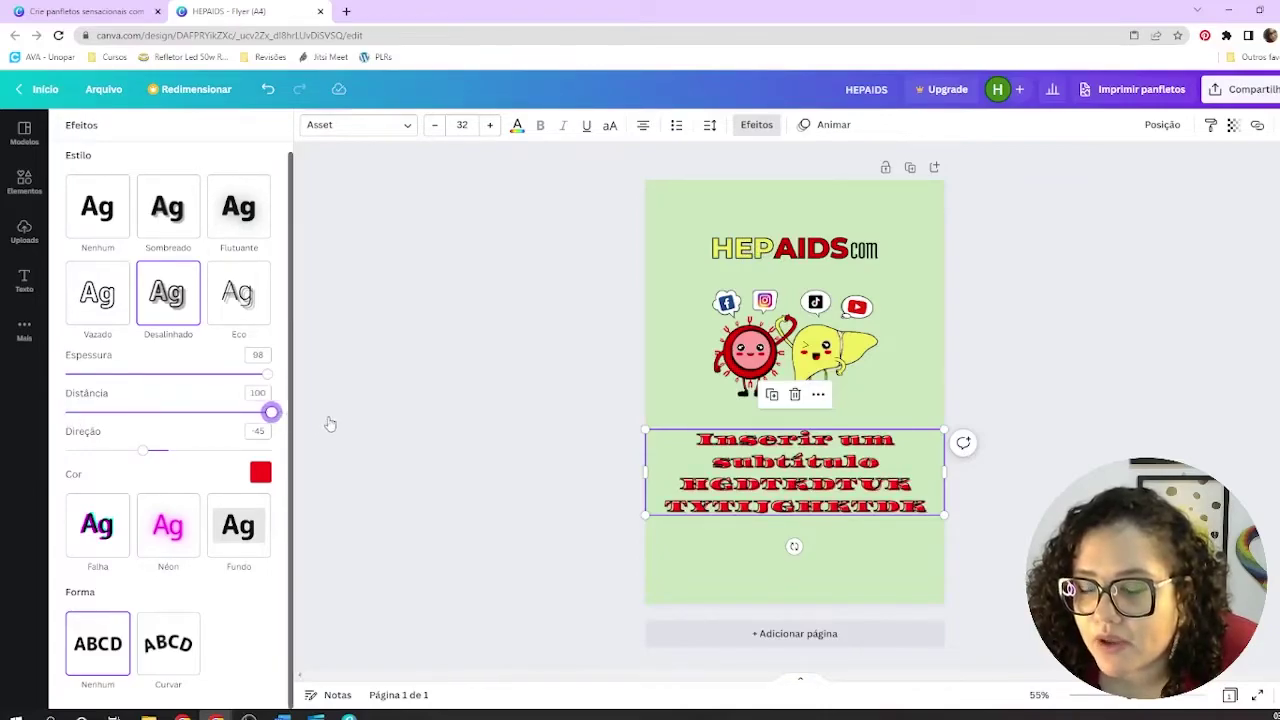
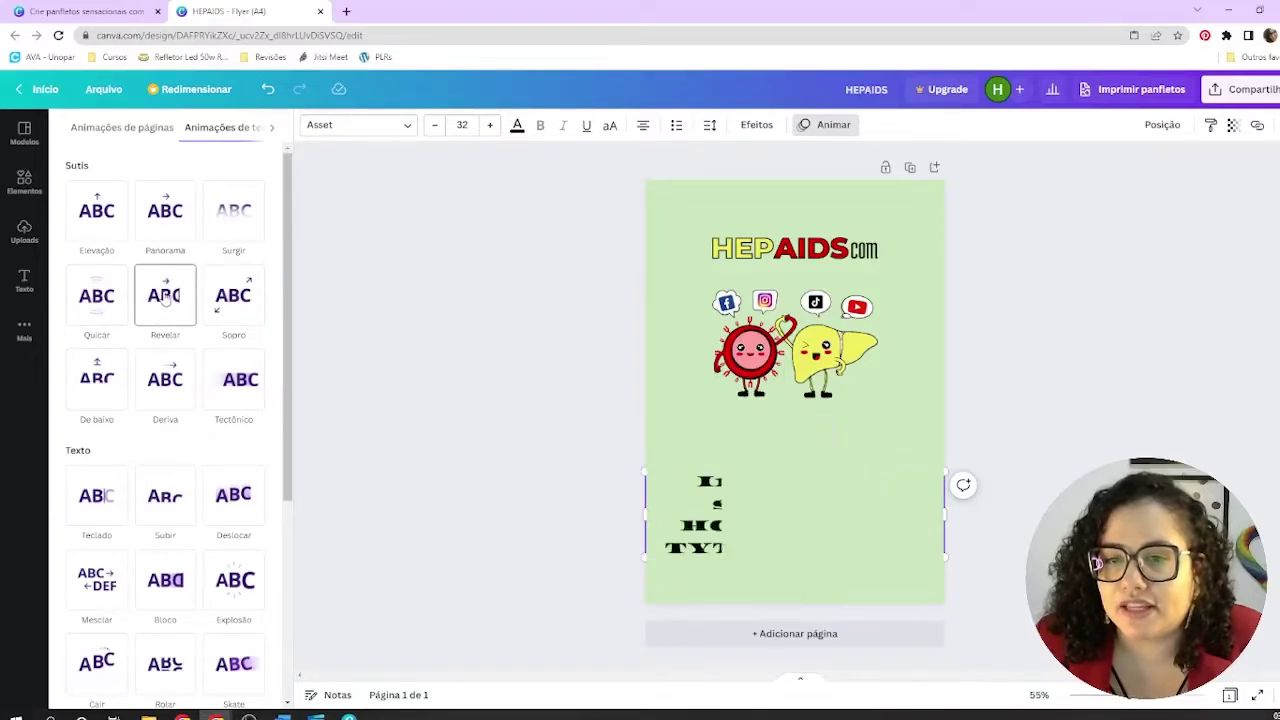
Step: Preview text animations such as Elevação and Teclado on the subtitle and look through the remaining animation styles
{"action": "left_click", "coordinate": [95, 210]}
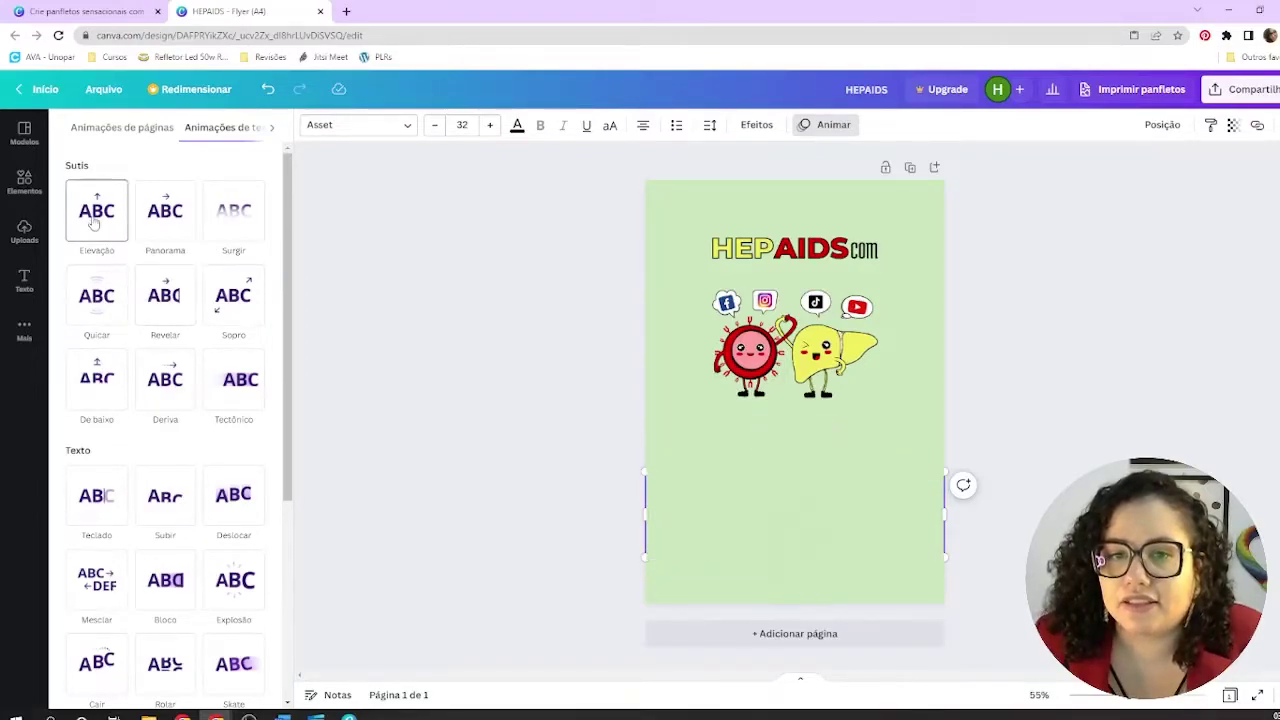
{"action": "left_click", "coordinate": [168, 497]}
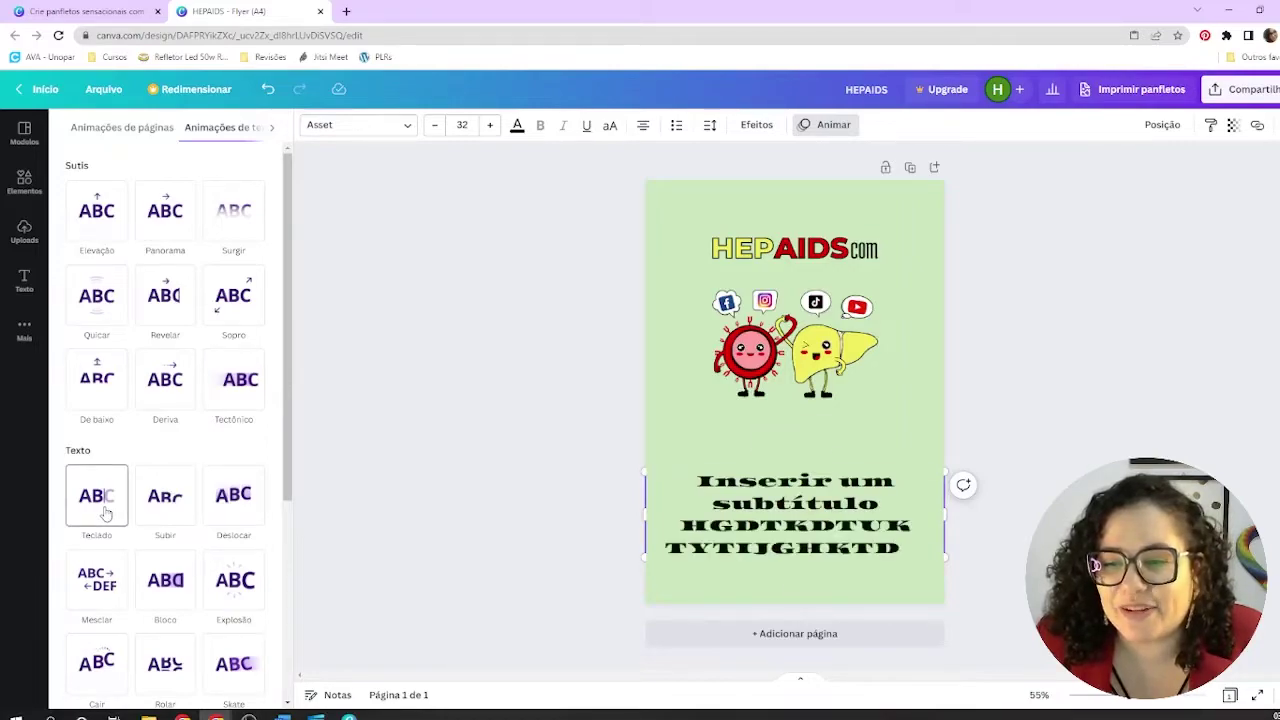
{"action": "scroll", "coordinate": [288, 430], "scroll_direction": "down", "scroll_amount": 1}
{"action": "scroll", "coordinate": [288, 430], "scroll_direction": "down", "scroll_amount": 2}
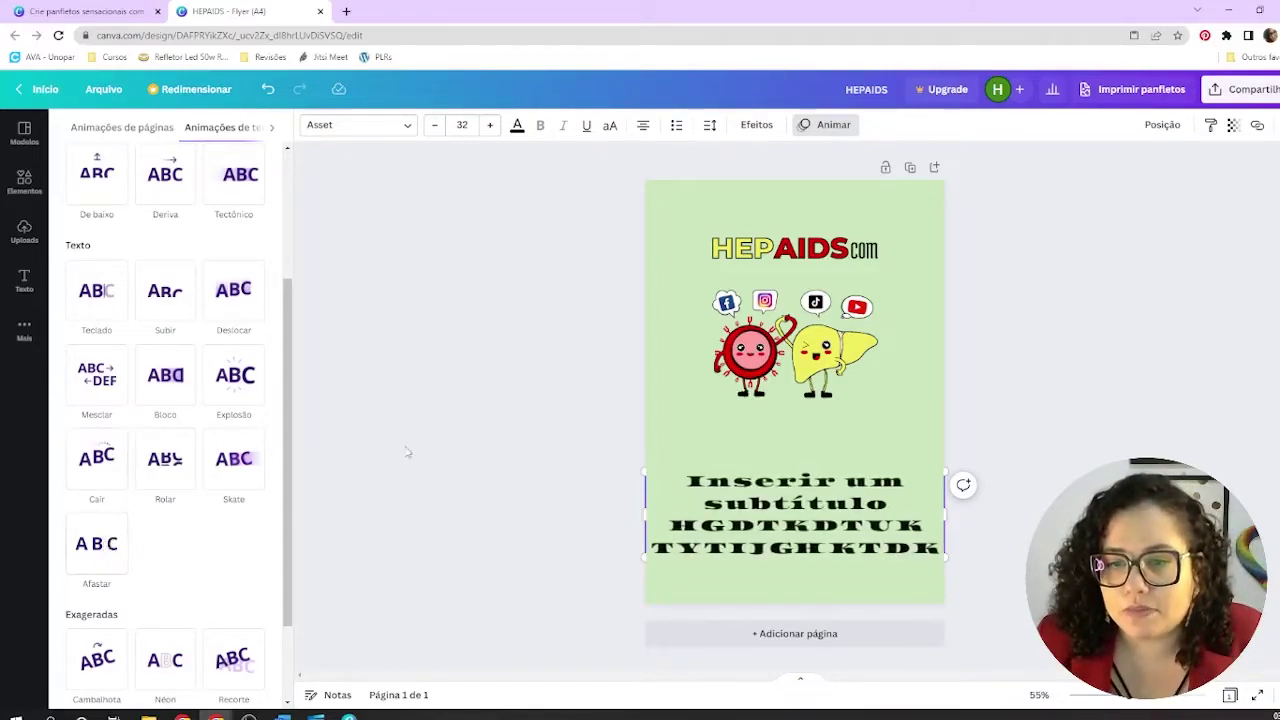
{"action": "left_click_drag", "start_coordinate": [290, 428], "coordinate": [290, 500]}
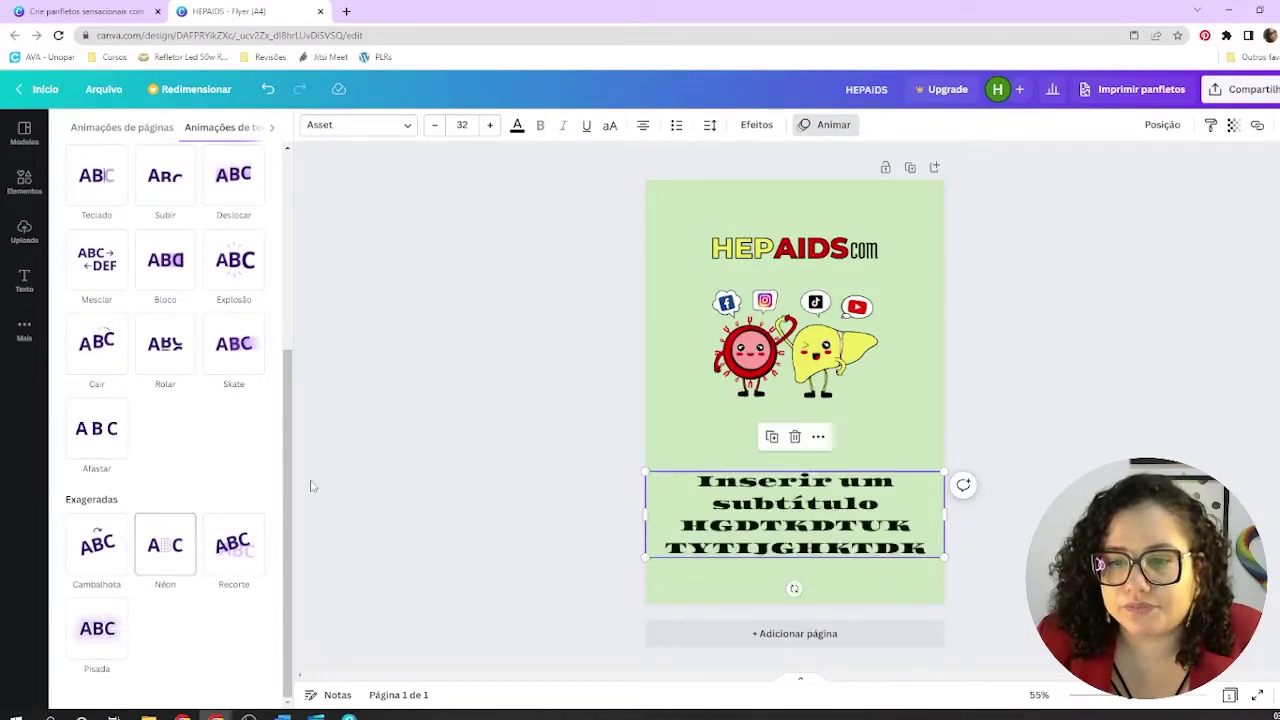
{"action": "left_click_drag", "start_coordinate": [288, 455], "coordinate": [286, 252]}
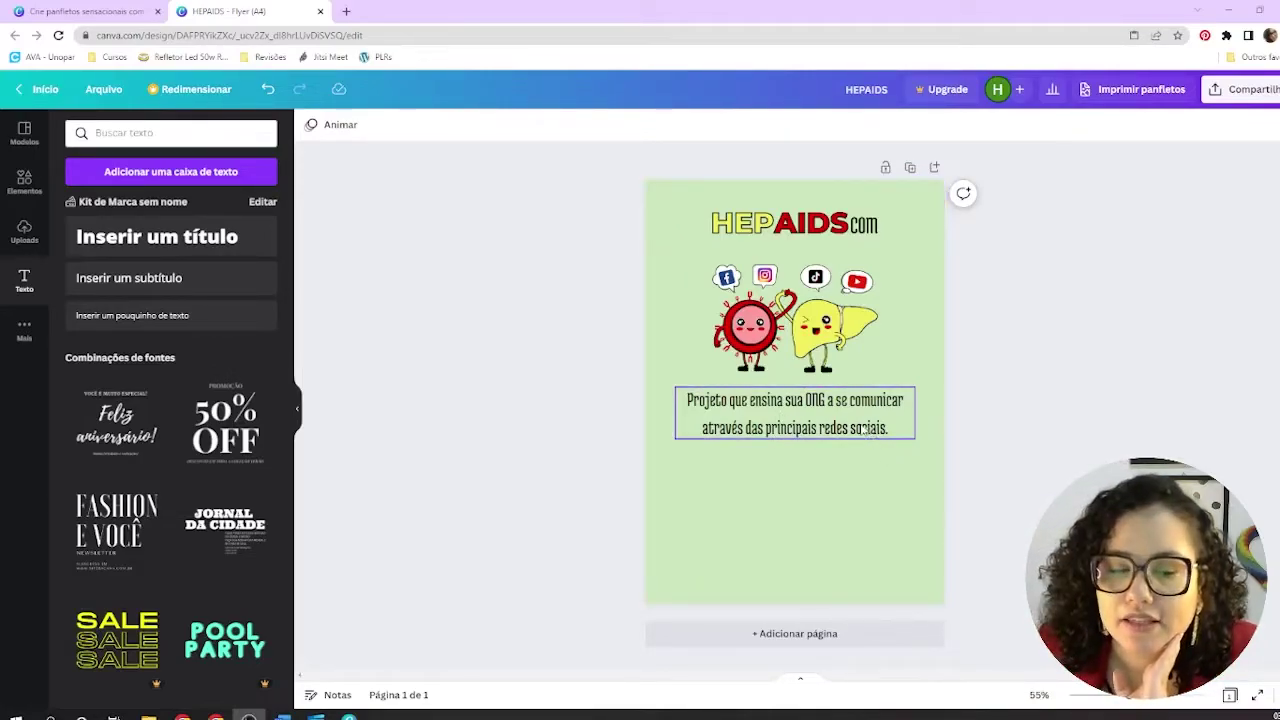
{"action": "left_click", "coordinate": [831, 428]}
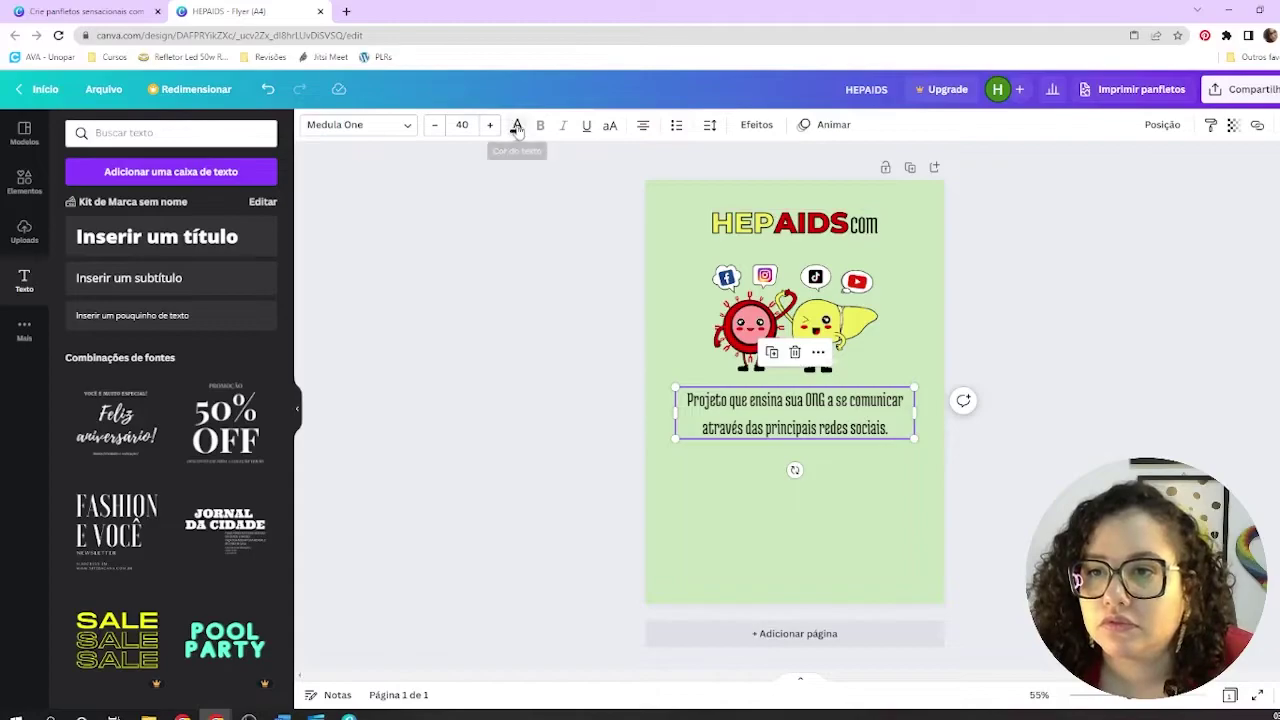
{"action": "left_click", "coordinate": [918, 489]}
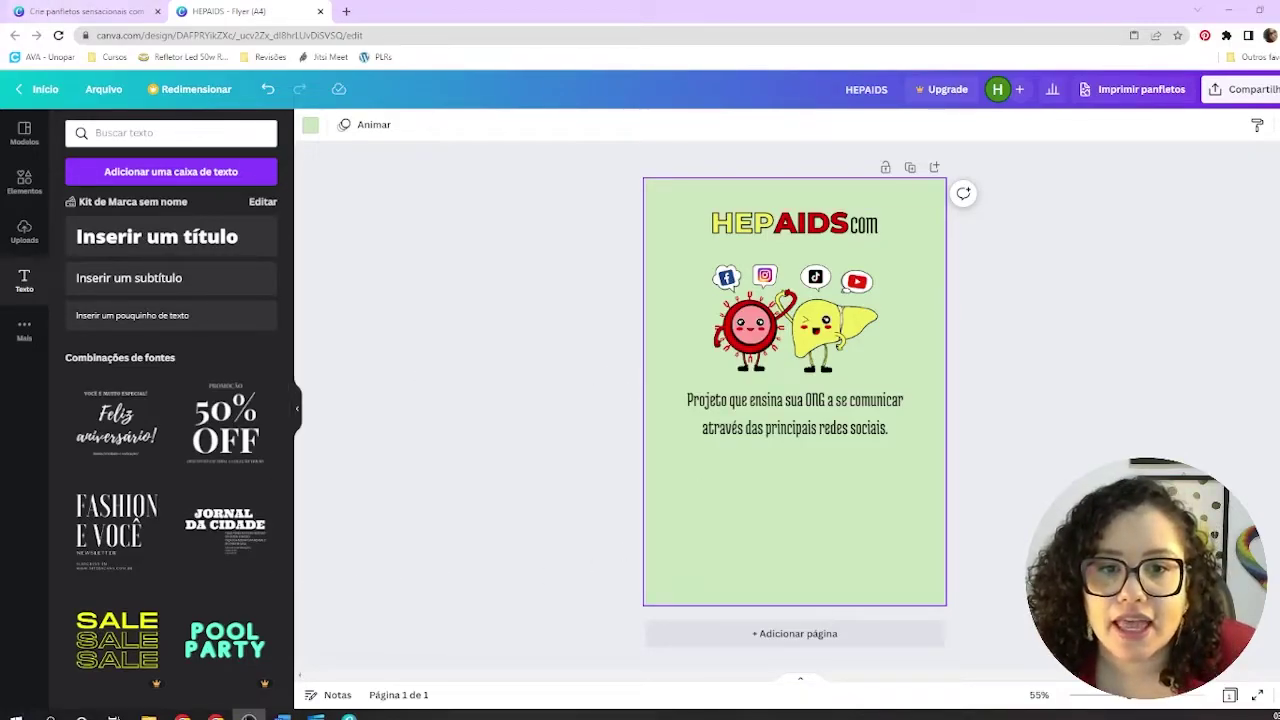
Step: Search the elements for "instagram", add the black outlined Instagram icon and place it as a small icon below the start of the description text
{"action": "left_click", "coordinate": [24, 182]}
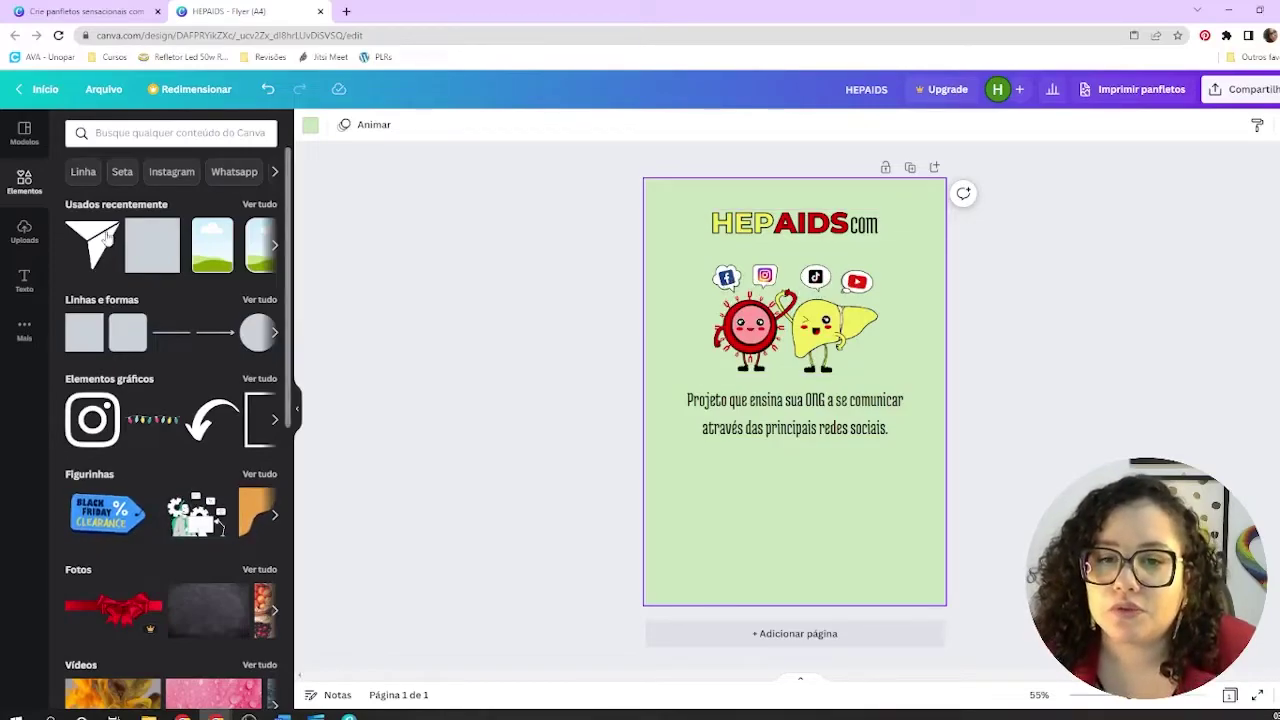
{"action": "left_click", "coordinate": [137, 133]}
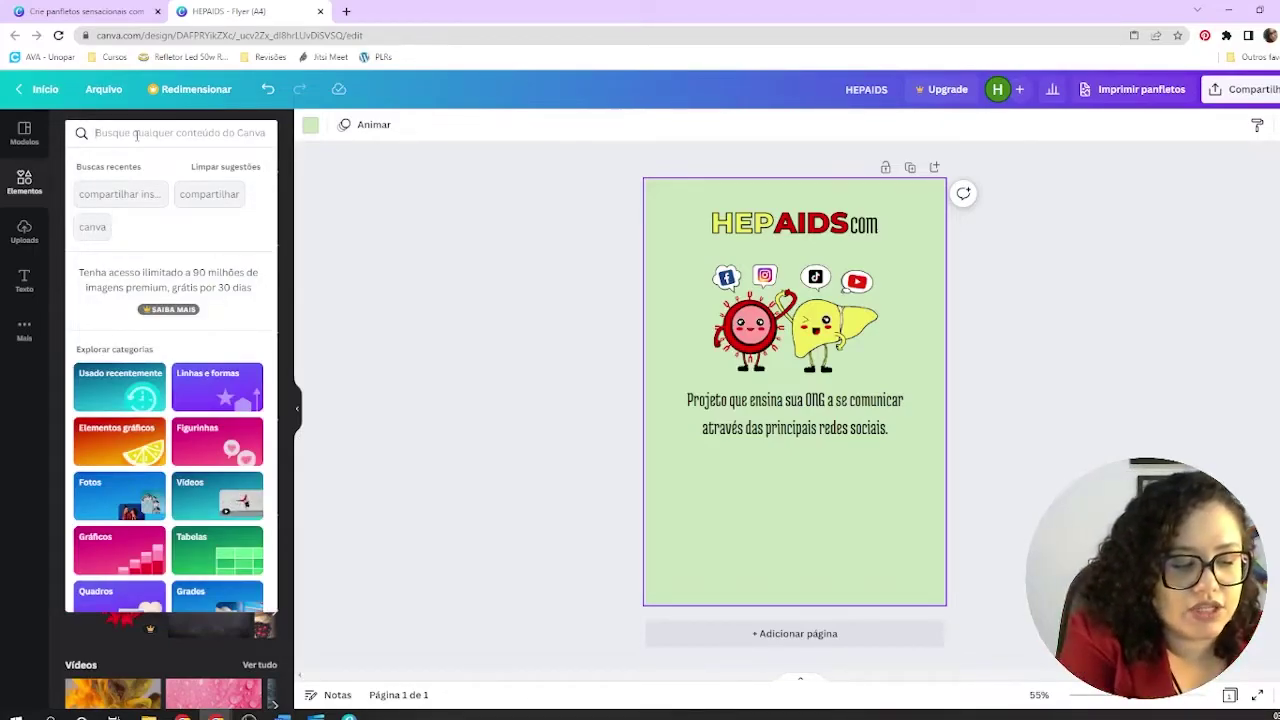
{"action": "type", "text": "instagram"}
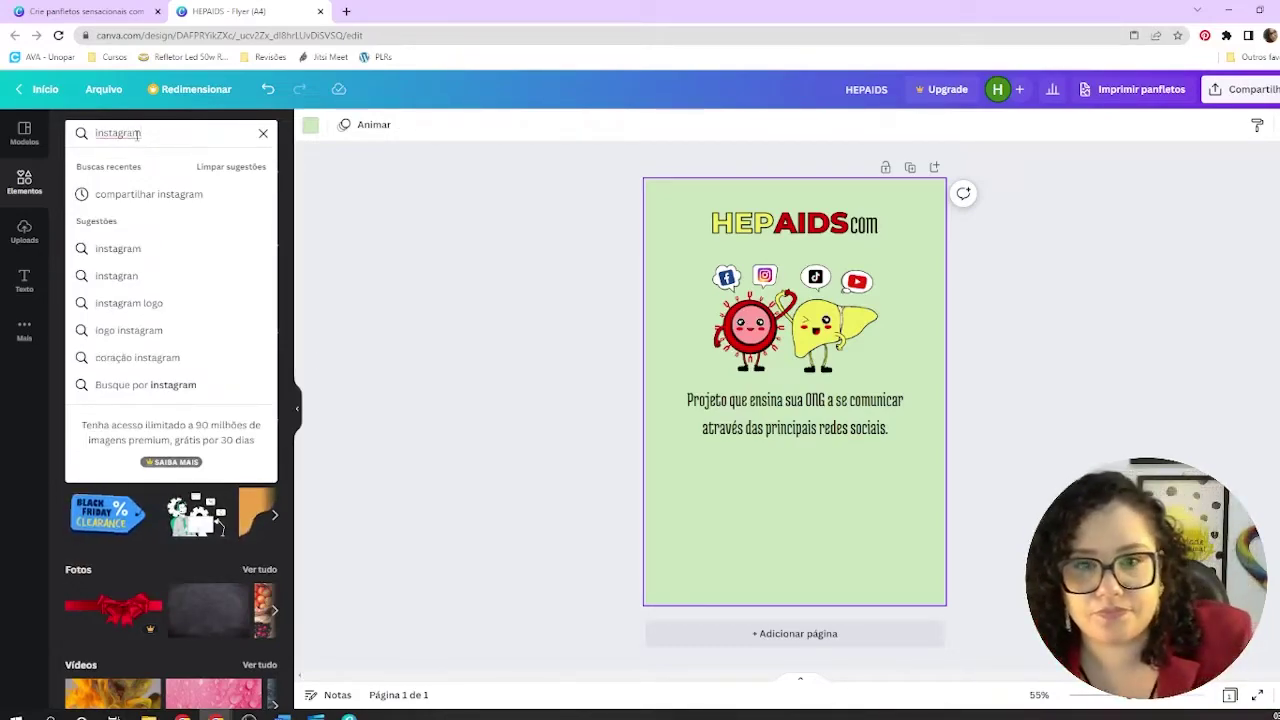
{"action": "key", "text": "Return"}
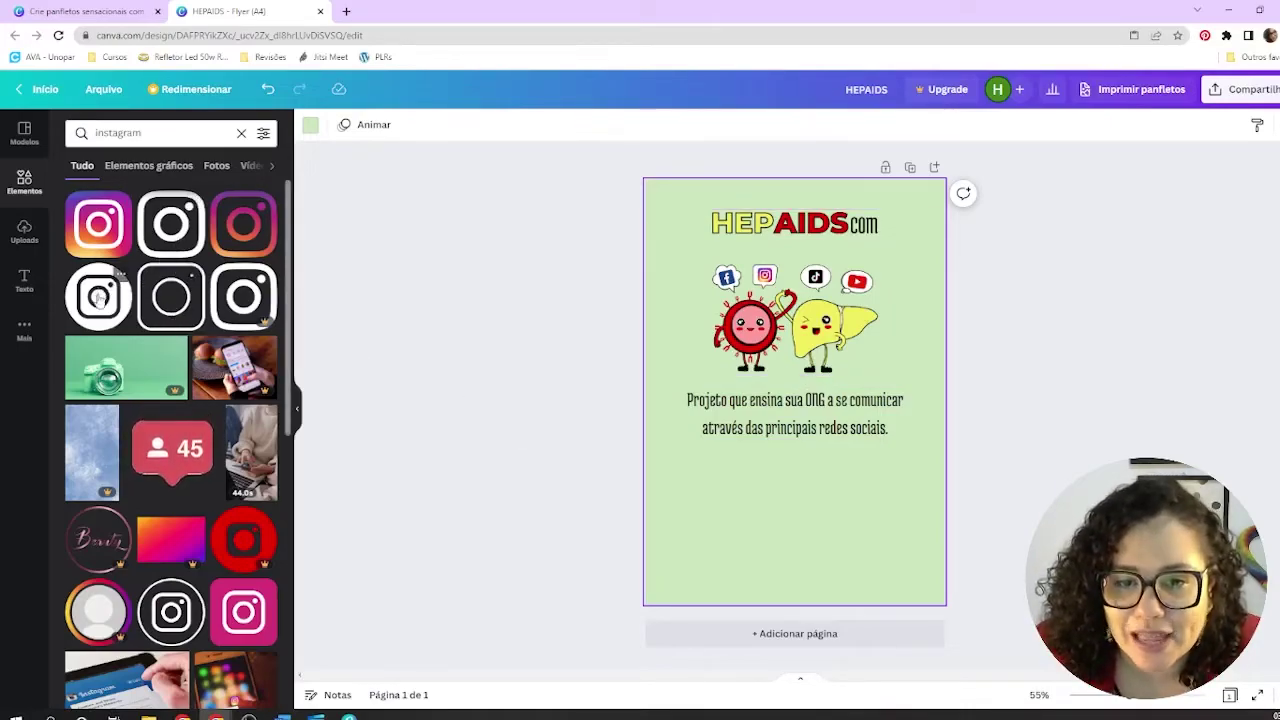
{"action": "left_click", "coordinate": [170, 240]}
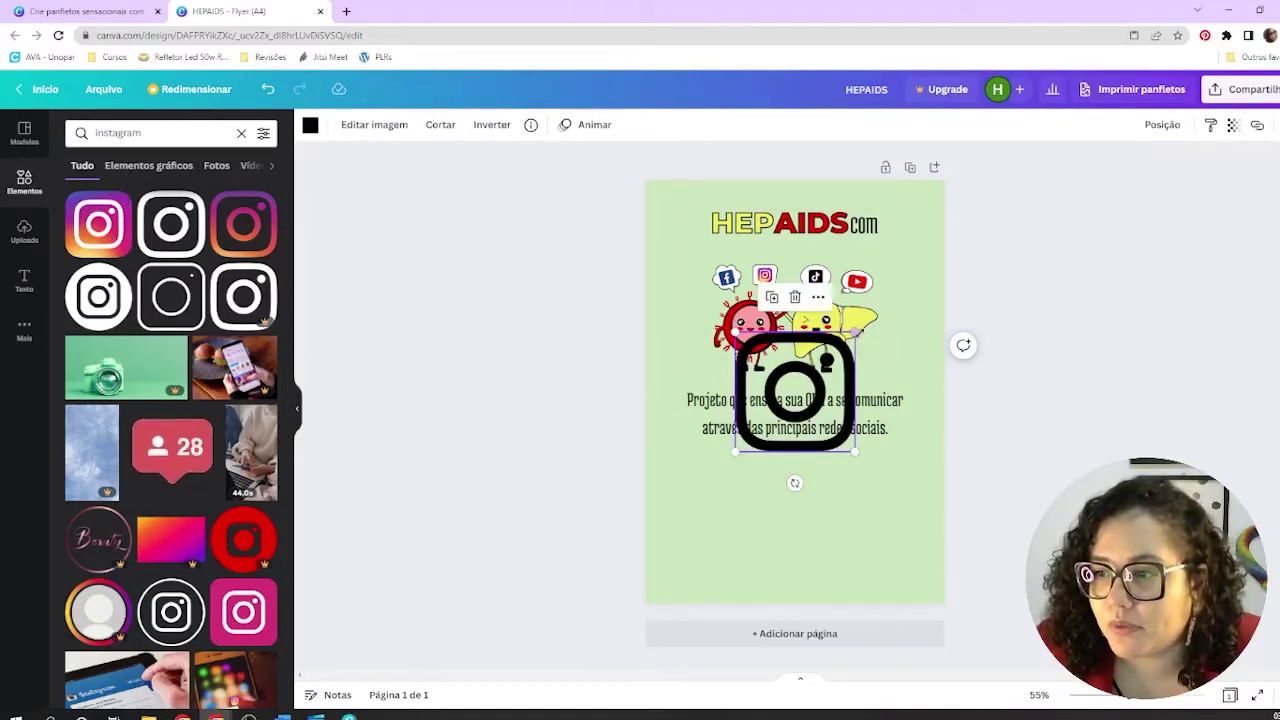
{"action": "left_click_drag", "start_coordinate": [856, 333], "coordinate": [697, 467]}
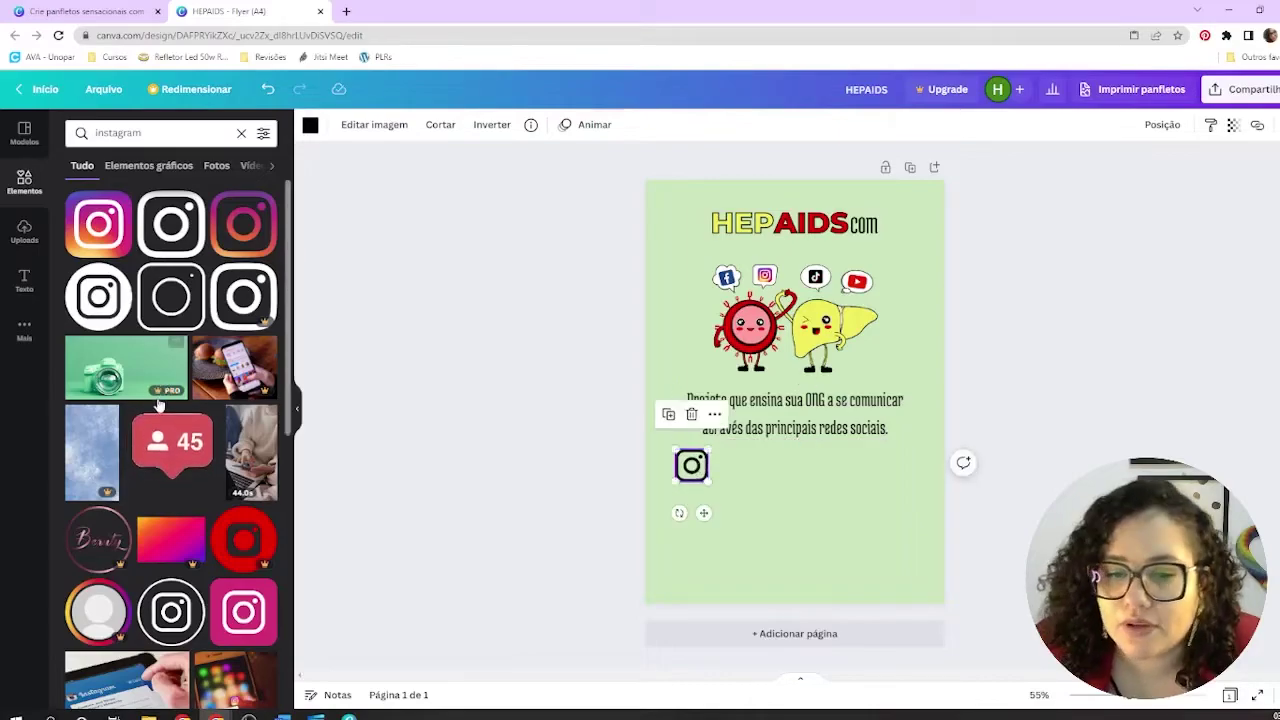
Step: Search the elements for "facebook" and add the black rounded-square Facebook icon as a small icon directly below the Instagram icon
{"action": "left_click", "coordinate": [160, 138]}
{"action": "left_click_drag", "start_coordinate": [160, 138], "coordinate": [91, 130]}
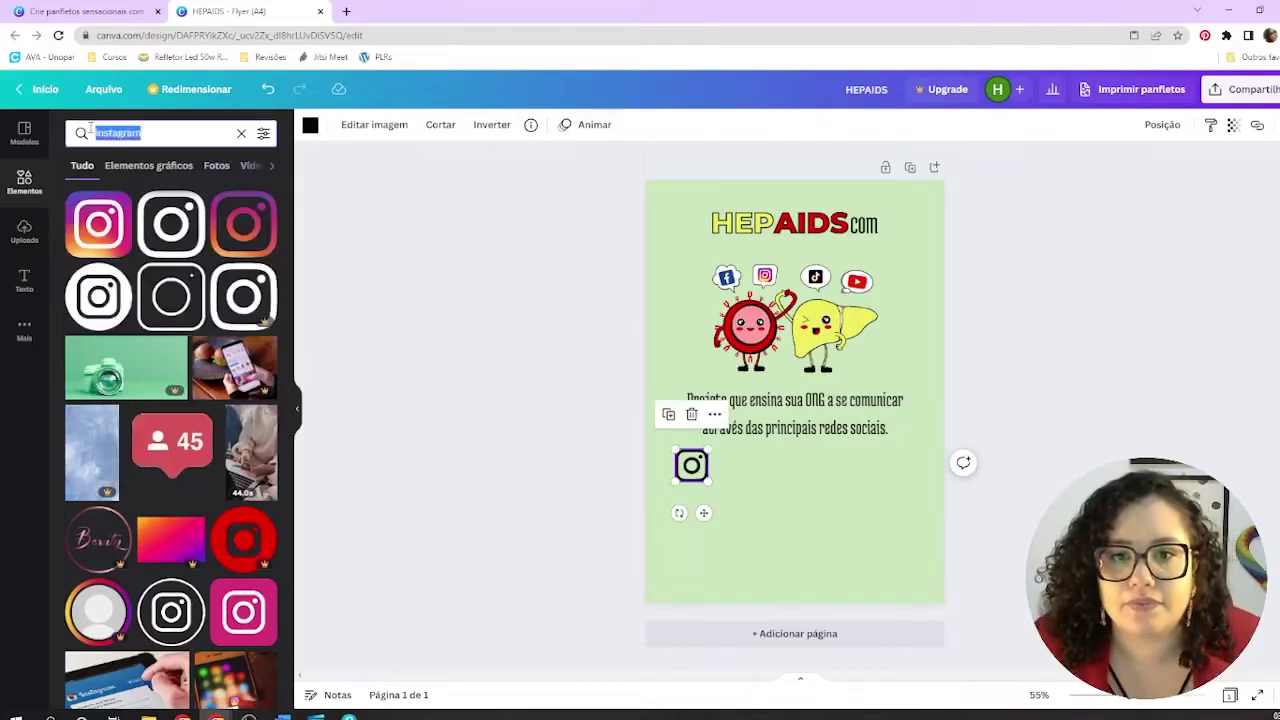
{"action": "type", "text": "faceb"}
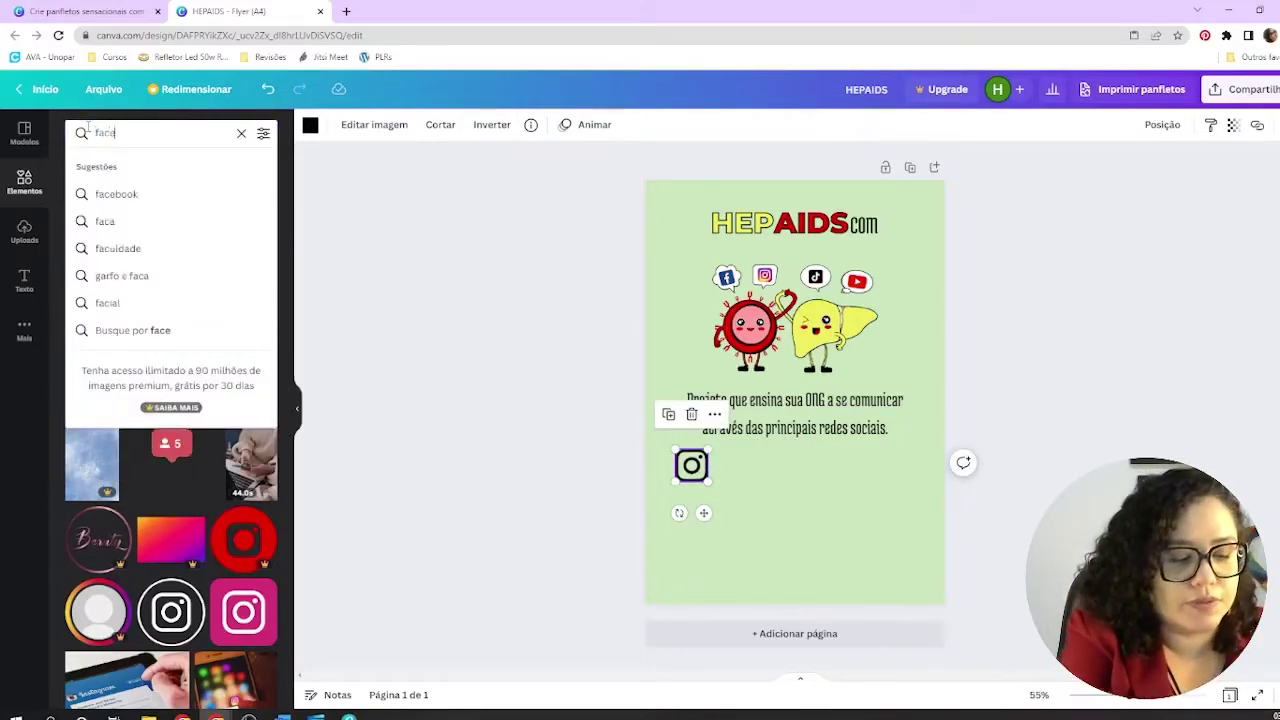
{"action": "left_click", "coordinate": [112, 194]}
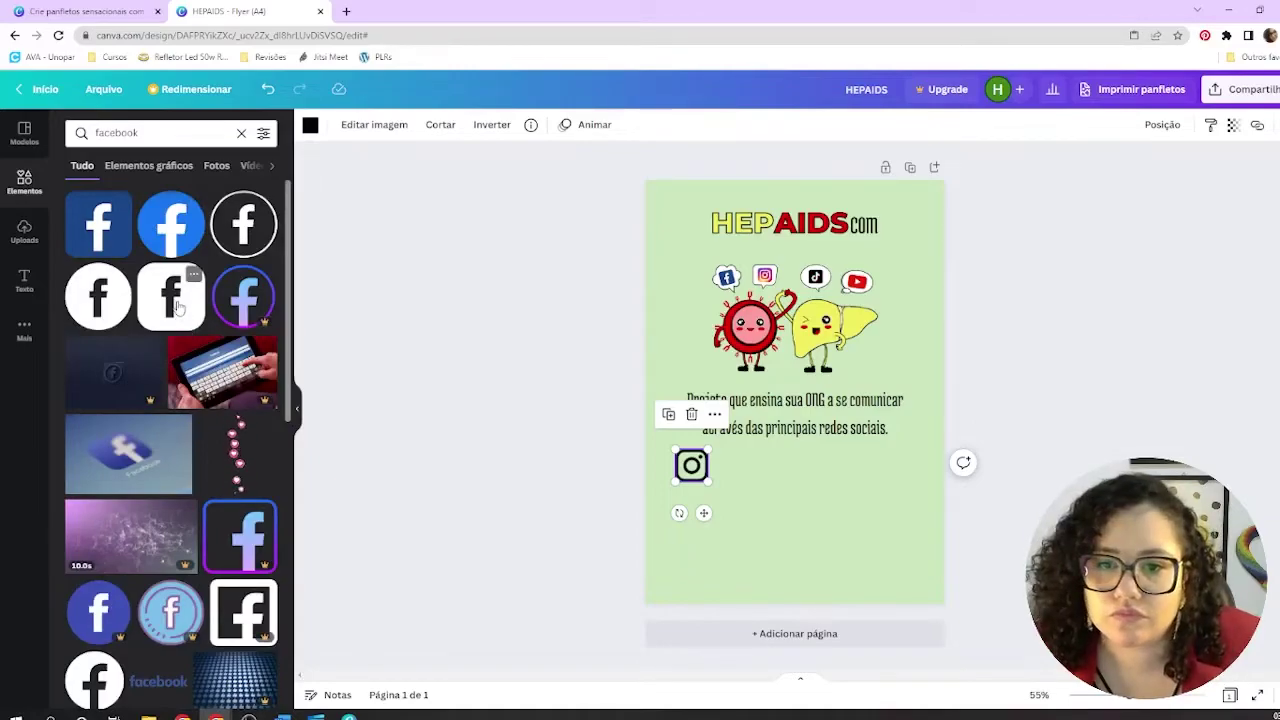
{"action": "scroll", "coordinate": [178, 313], "scroll_direction": "up", "scroll_amount": 3}
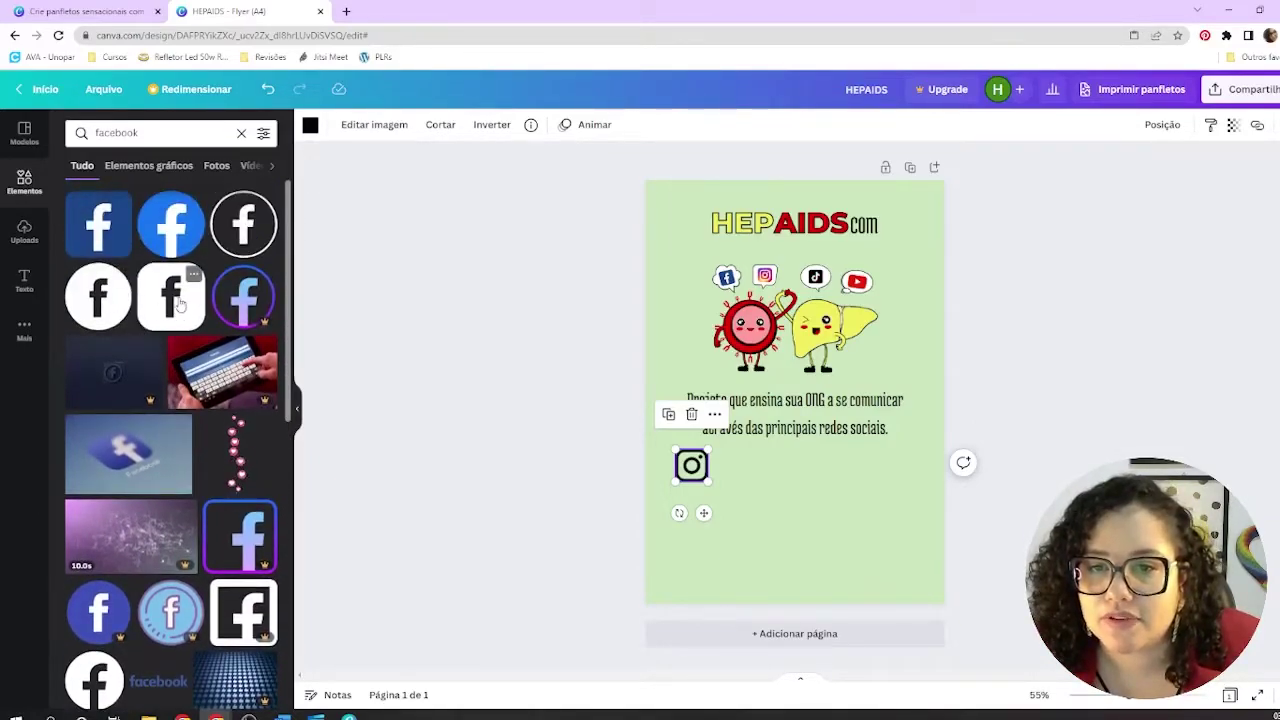
{"action": "left_click", "coordinate": [179, 308]}
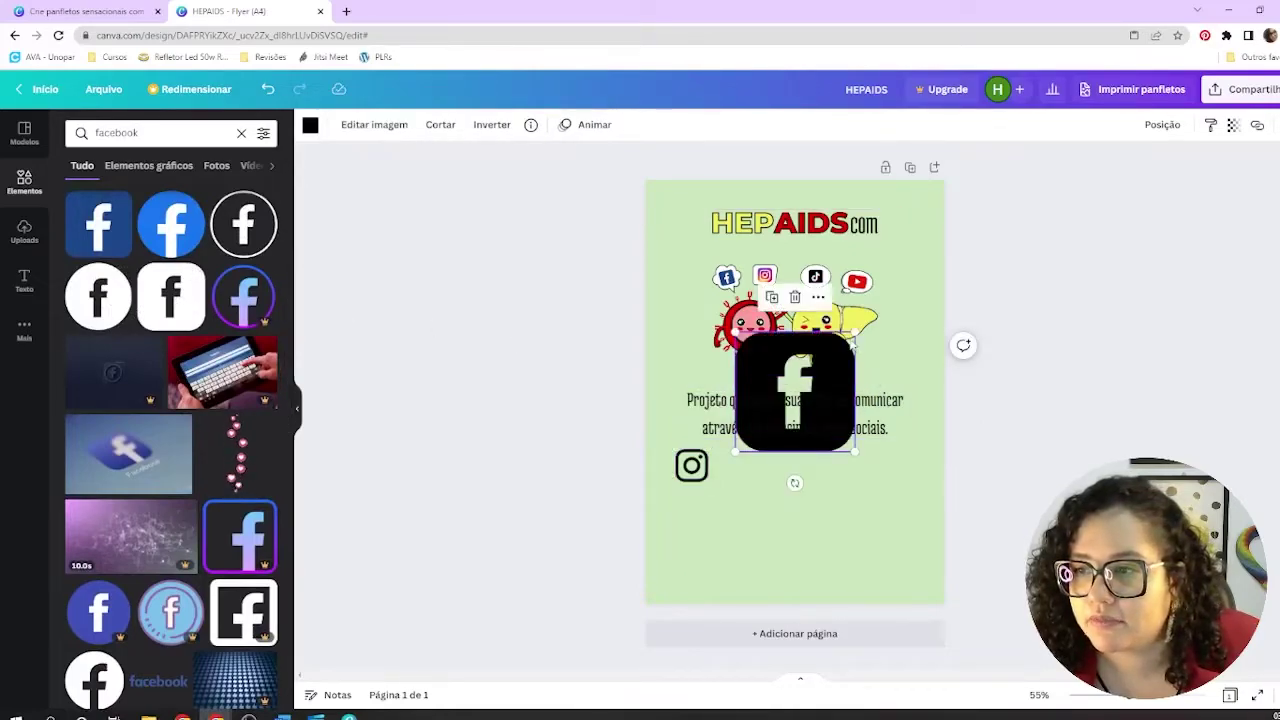
{"action": "left_click_drag", "start_coordinate": [855, 331], "coordinate": [773, 413]}
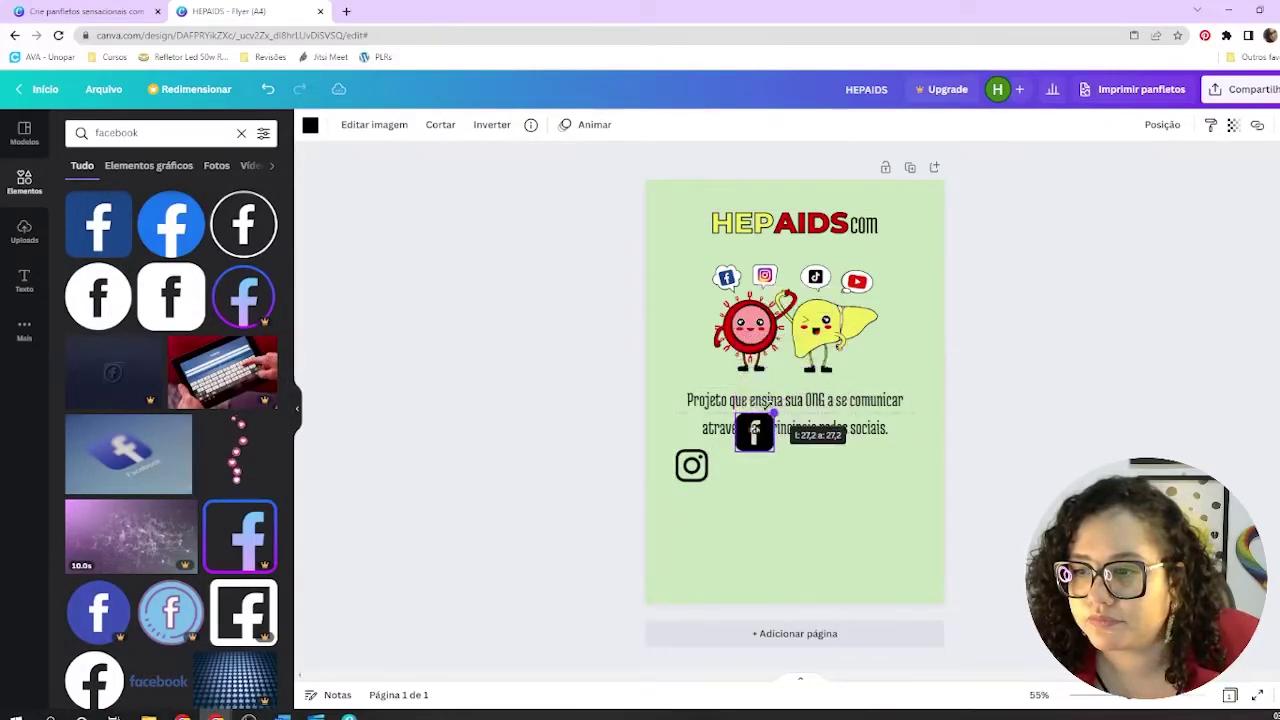
{"action": "left_click", "coordinate": [747, 456]}
{"action": "left_click_drag", "start_coordinate": [747, 475], "coordinate": [692, 504]}
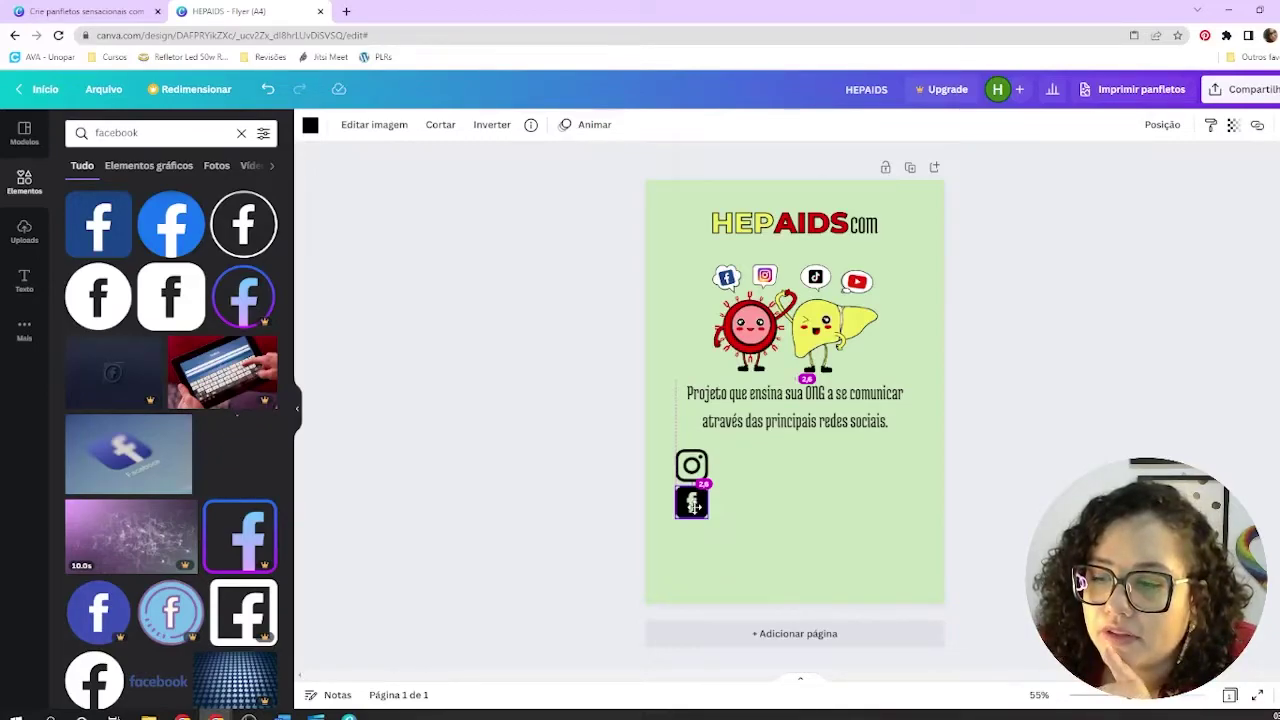
{"action": "left_click", "coordinate": [775, 519]}
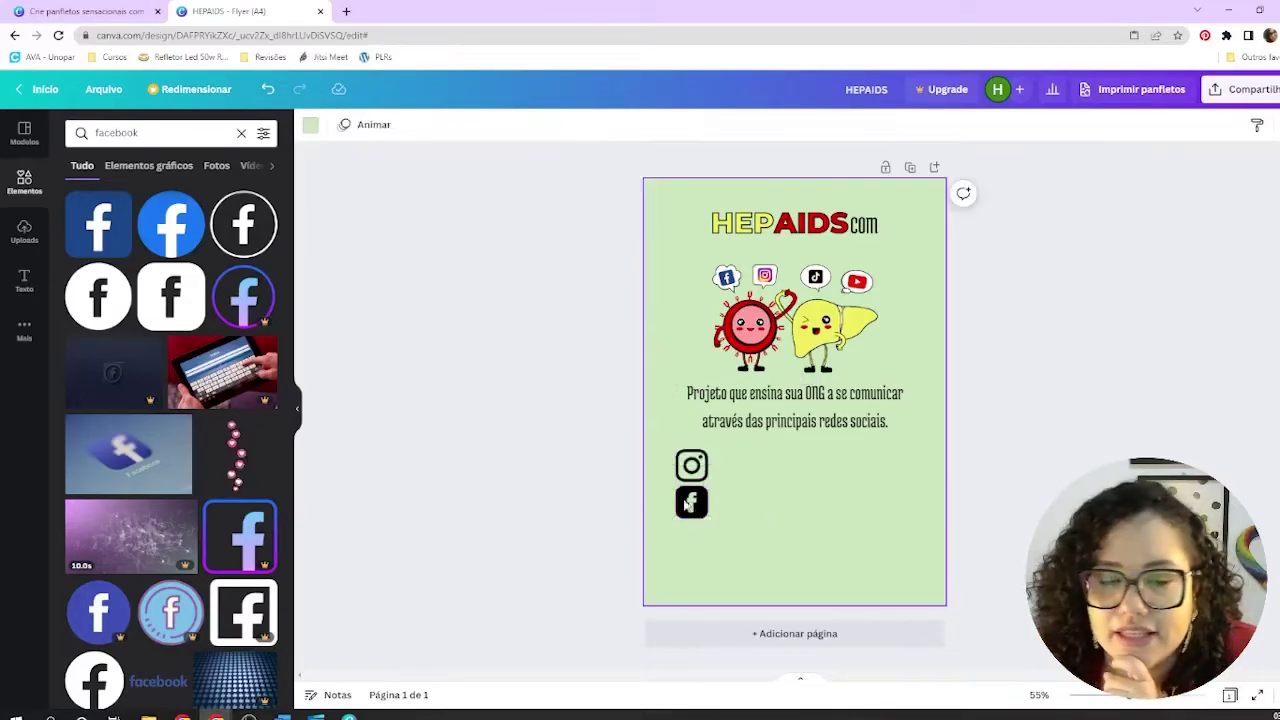
Step: Search the elements for "tiktok" and browse the graphic results for a suitable TikTok icon
{"action": "left_click", "coordinate": [90, 134]}
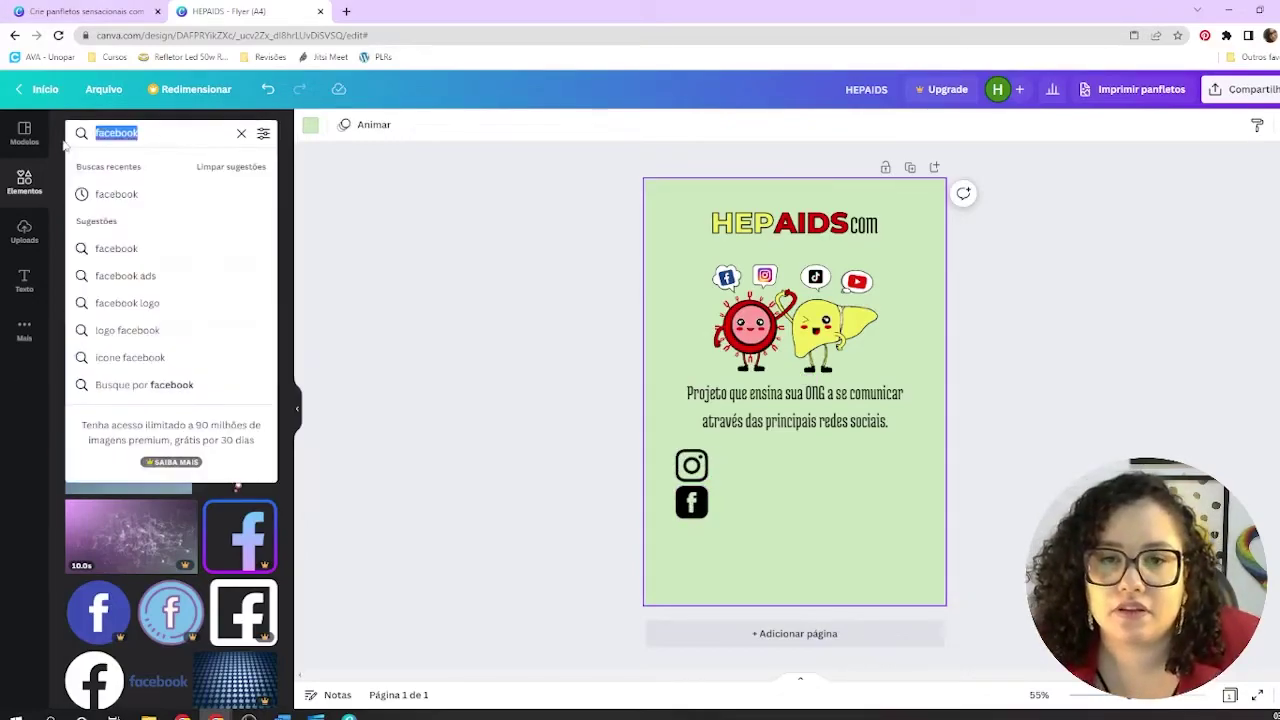
{"action": "type", "text": "tikto"}
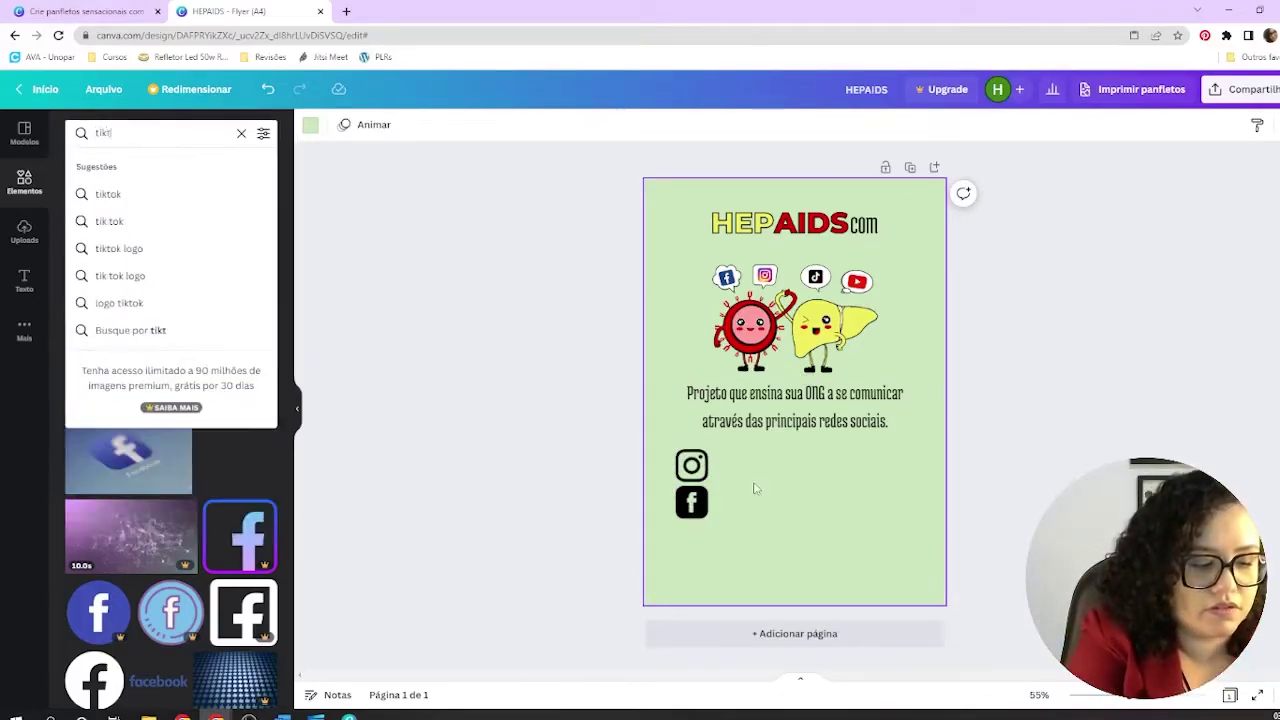
{"action": "left_click", "coordinate": [108, 194]}
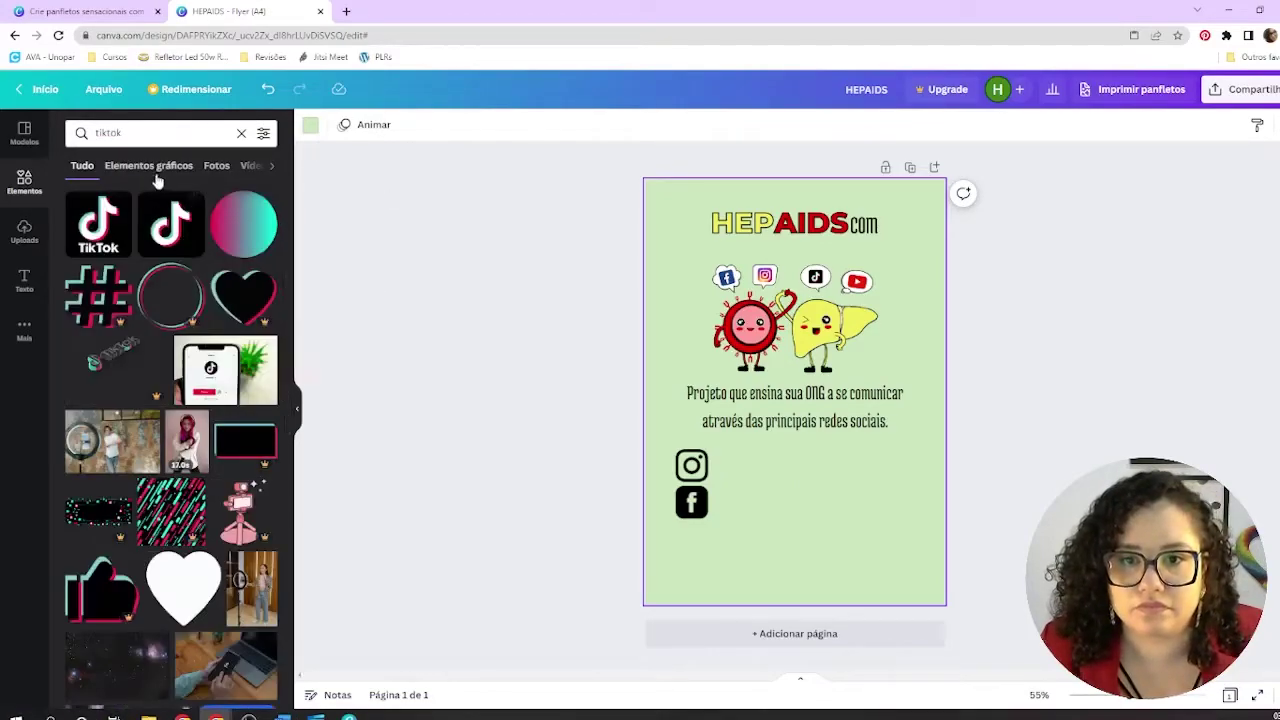
{"action": "left_click", "coordinate": [155, 166]}
{"action": "scroll", "coordinate": [250, 222], "scroll_direction": "down", "scroll_amount": 5}
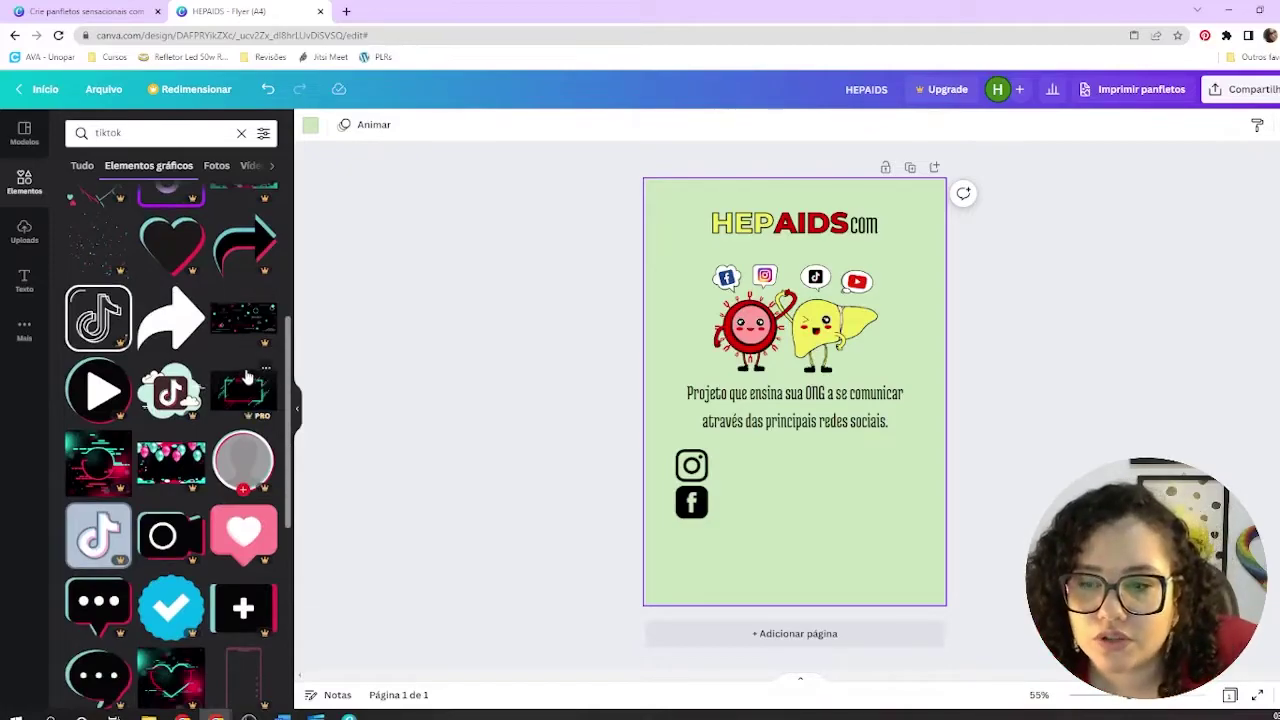
{"action": "scroll", "coordinate": [246, 382], "scroll_direction": "down", "scroll_amount": 4}
{"action": "scroll", "coordinate": [247, 382], "scroll_direction": "down", "scroll_amount": 4}
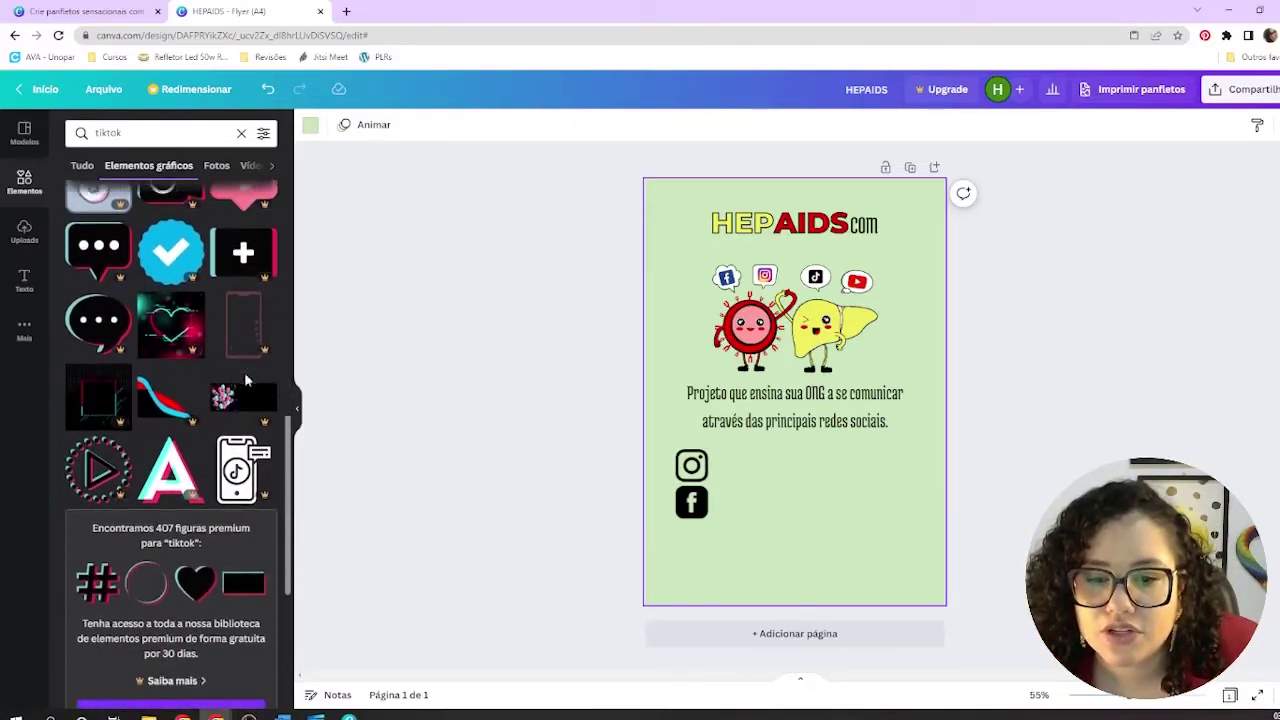
{"action": "scroll", "coordinate": [240, 380], "scroll_direction": "up", "scroll_amount": 10}
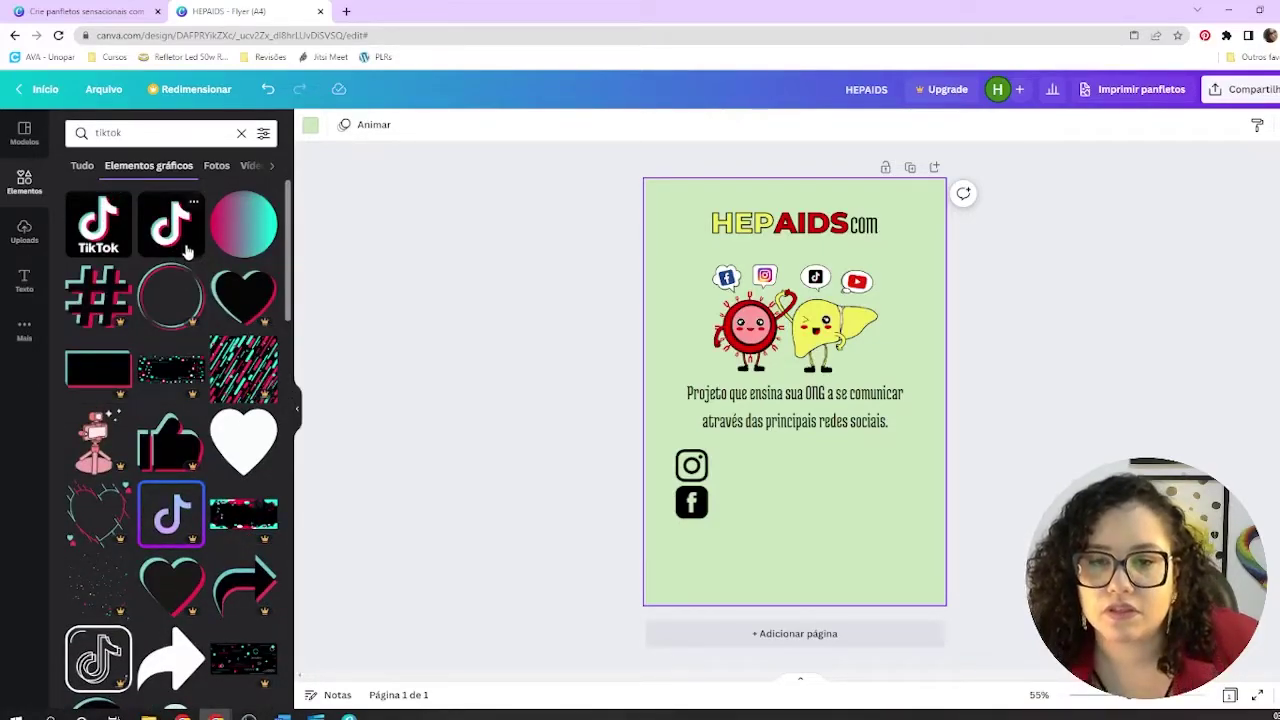
{"action": "scroll", "coordinate": [183, 255], "scroll_direction": "down", "scroll_amount": 3}
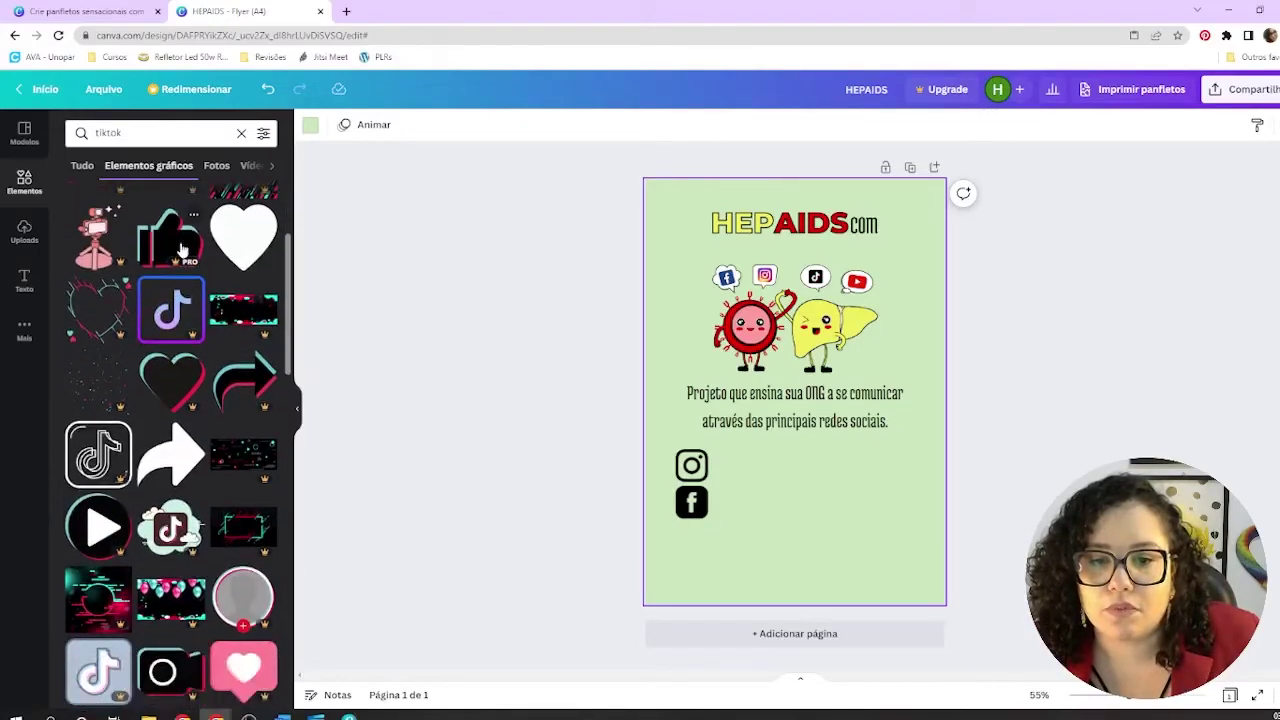
{"action": "scroll", "coordinate": [183, 250], "scroll_direction": "up", "scroll_amount": 3}
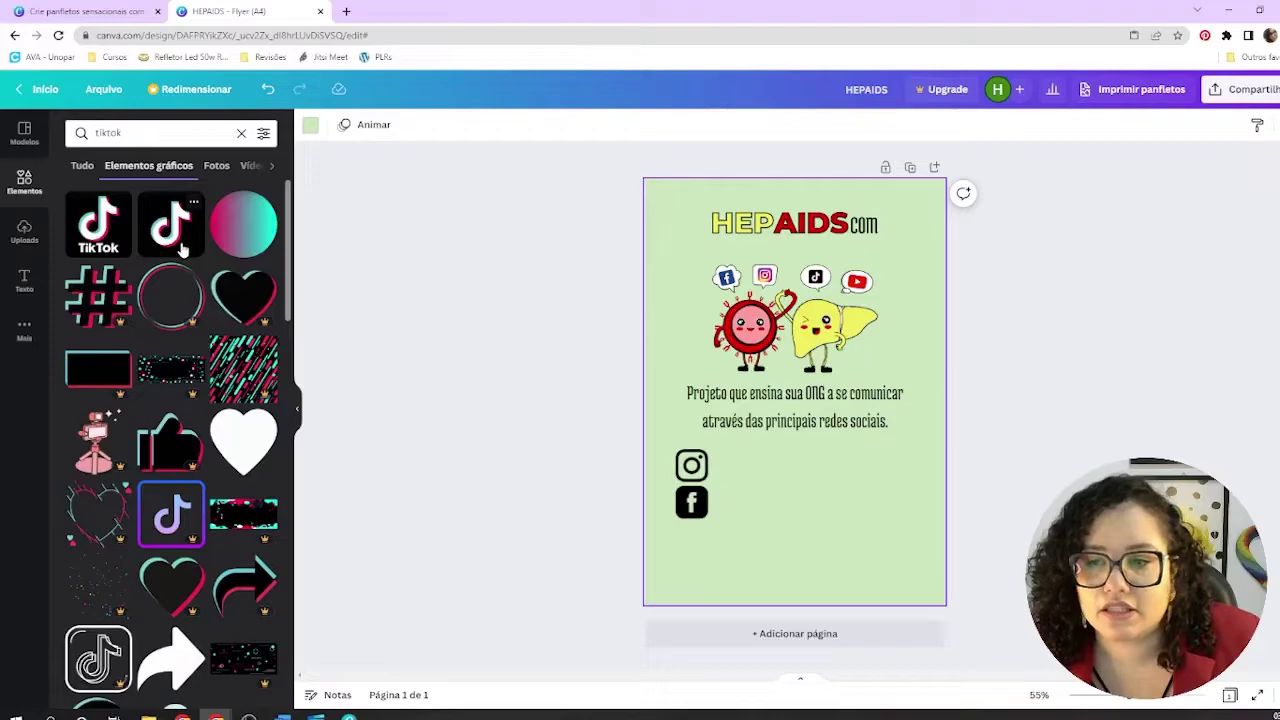
Step: Add the black TikTok icon without lettering, shrink it and place it beside the Instagram and Facebook icons
{"action": "left_click", "coordinate": [180, 245]}
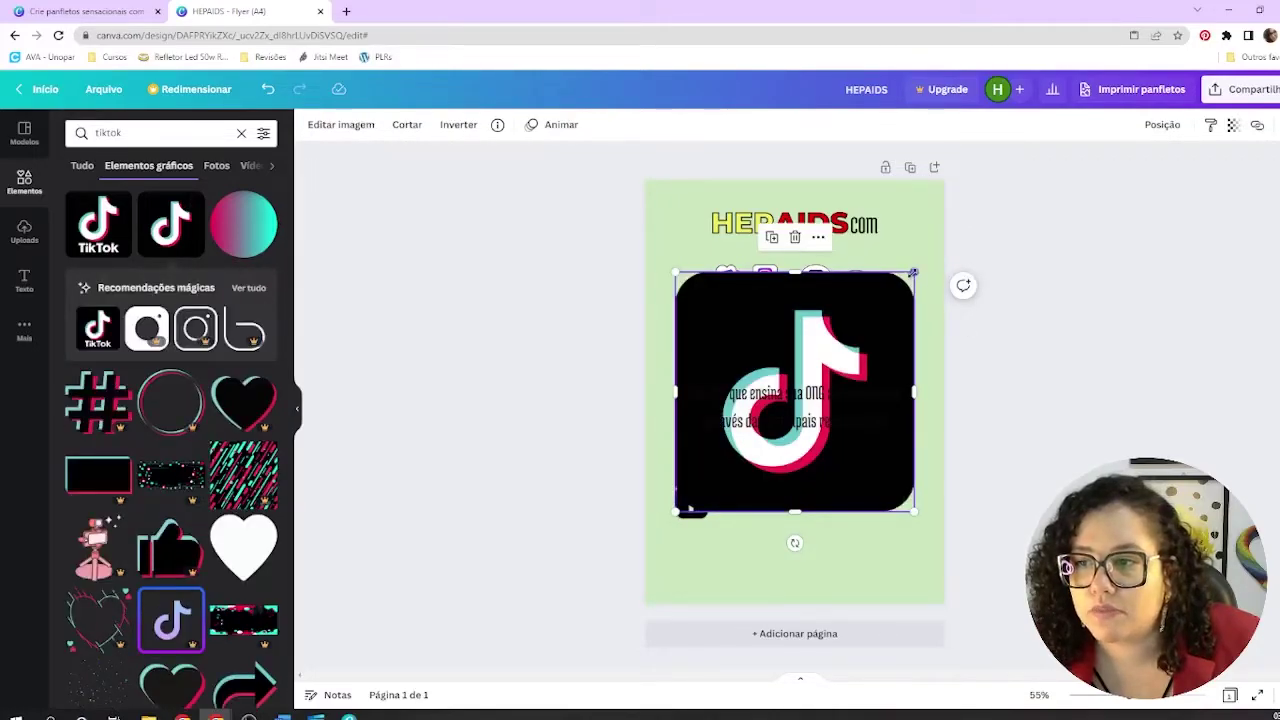
{"action": "left_click_drag", "start_coordinate": [913, 272], "coordinate": [788, 400]}
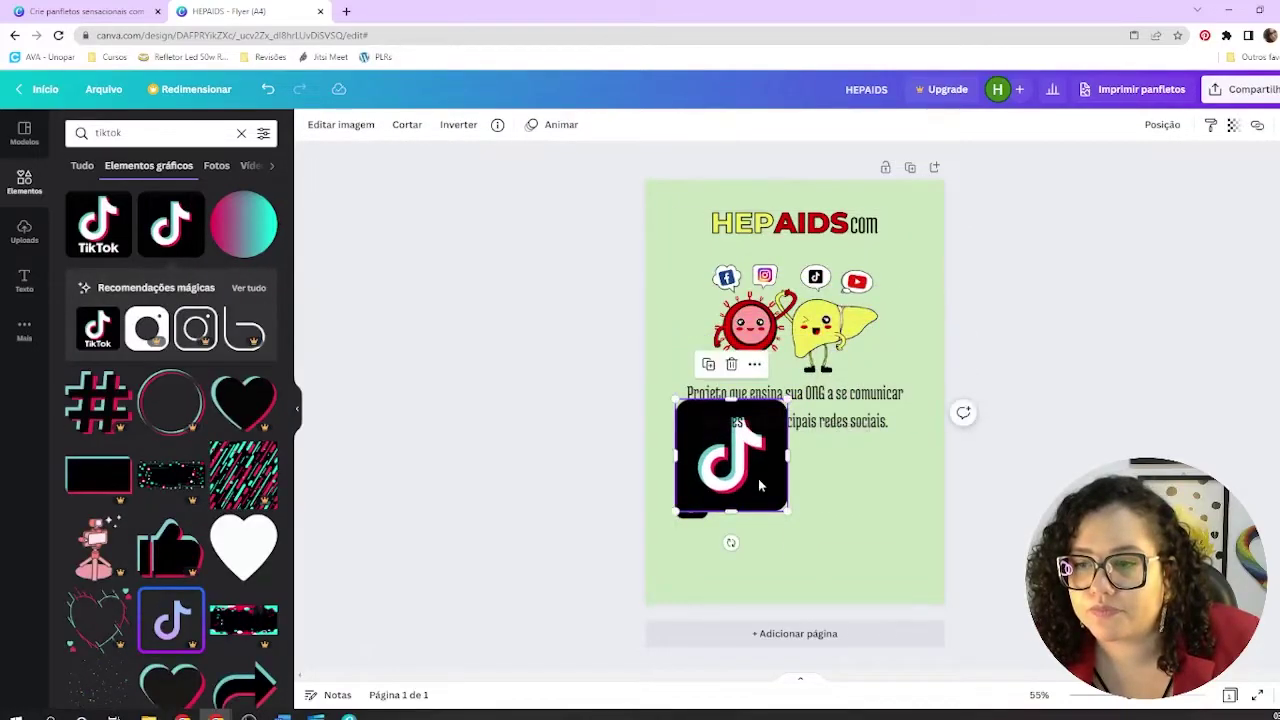
{"action": "left_click_drag", "start_coordinate": [759, 485], "coordinate": [816, 551]}
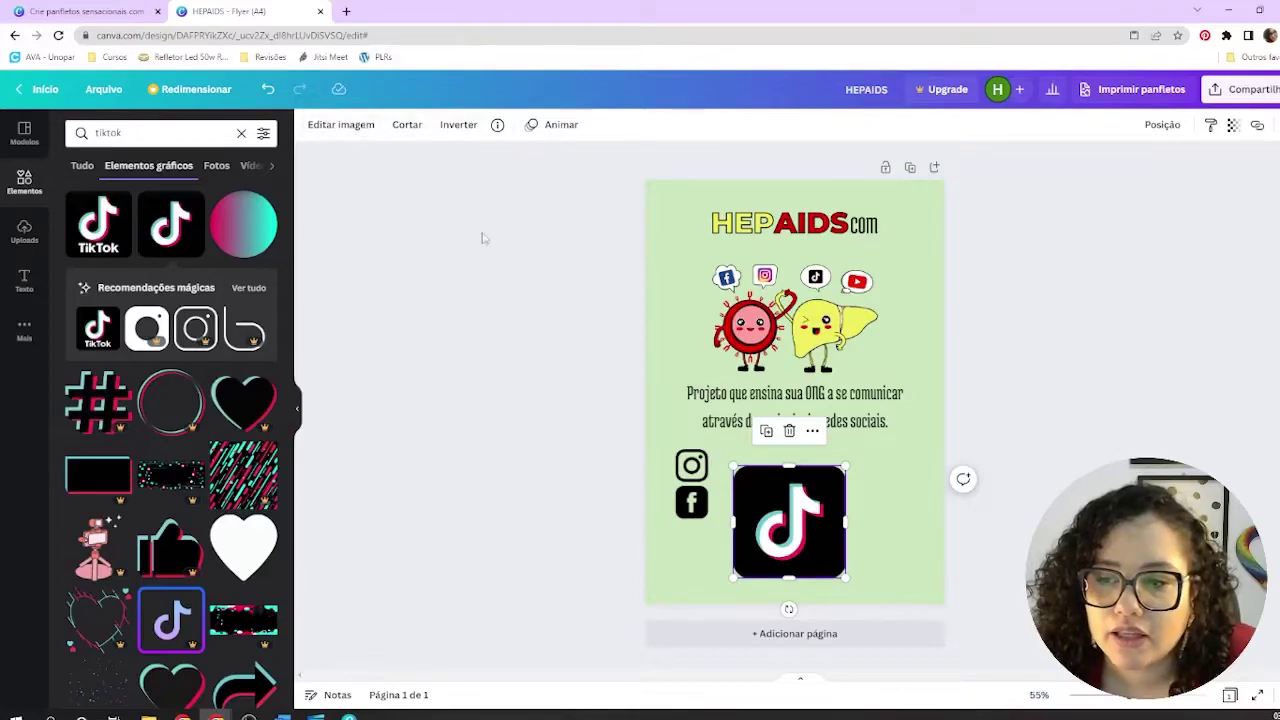
Step: Check the colour options available for the Facebook and Instagram icons
{"action": "left_click", "coordinate": [692, 505]}
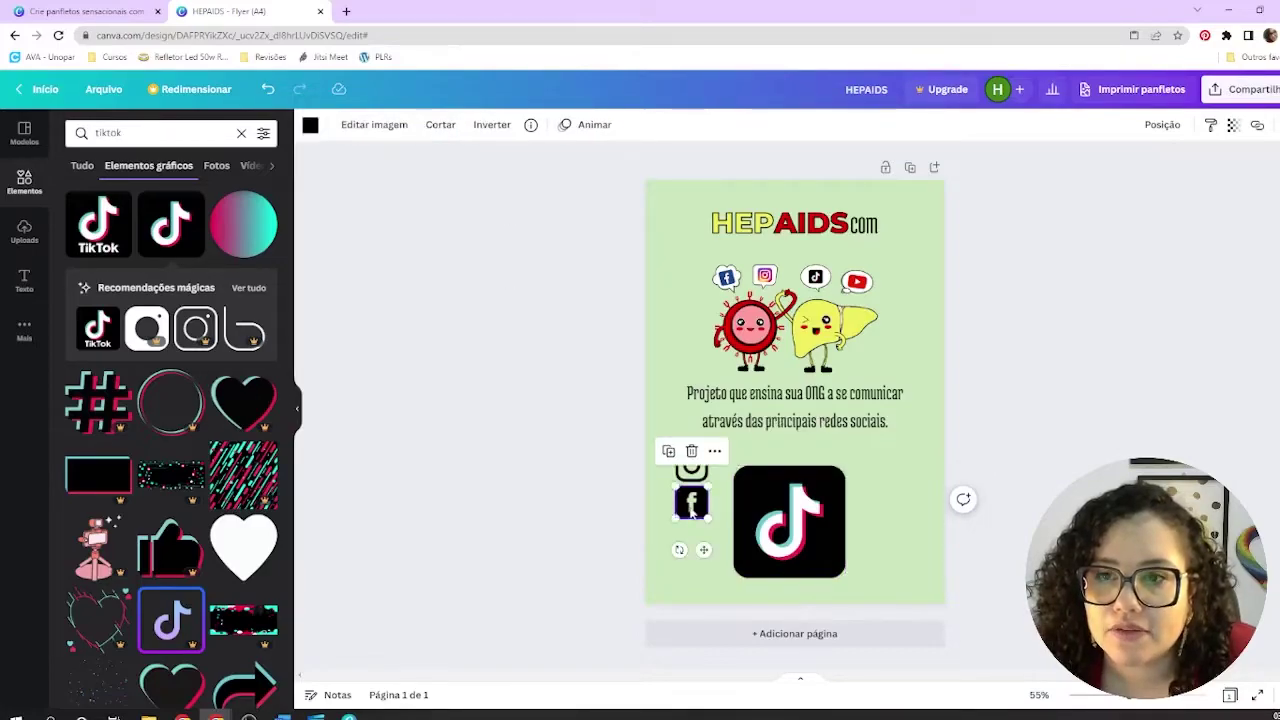
{"action": "left_click", "coordinate": [310, 127]}
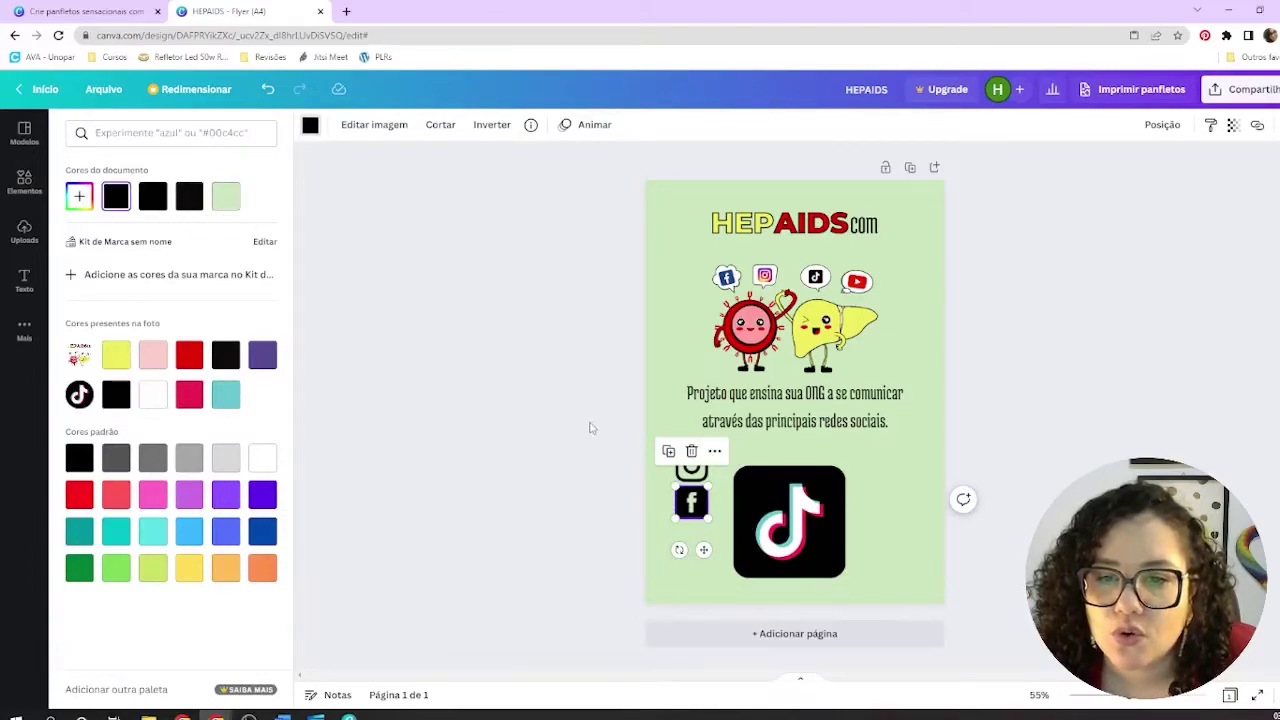
{"action": "left_click", "coordinate": [693, 468]}
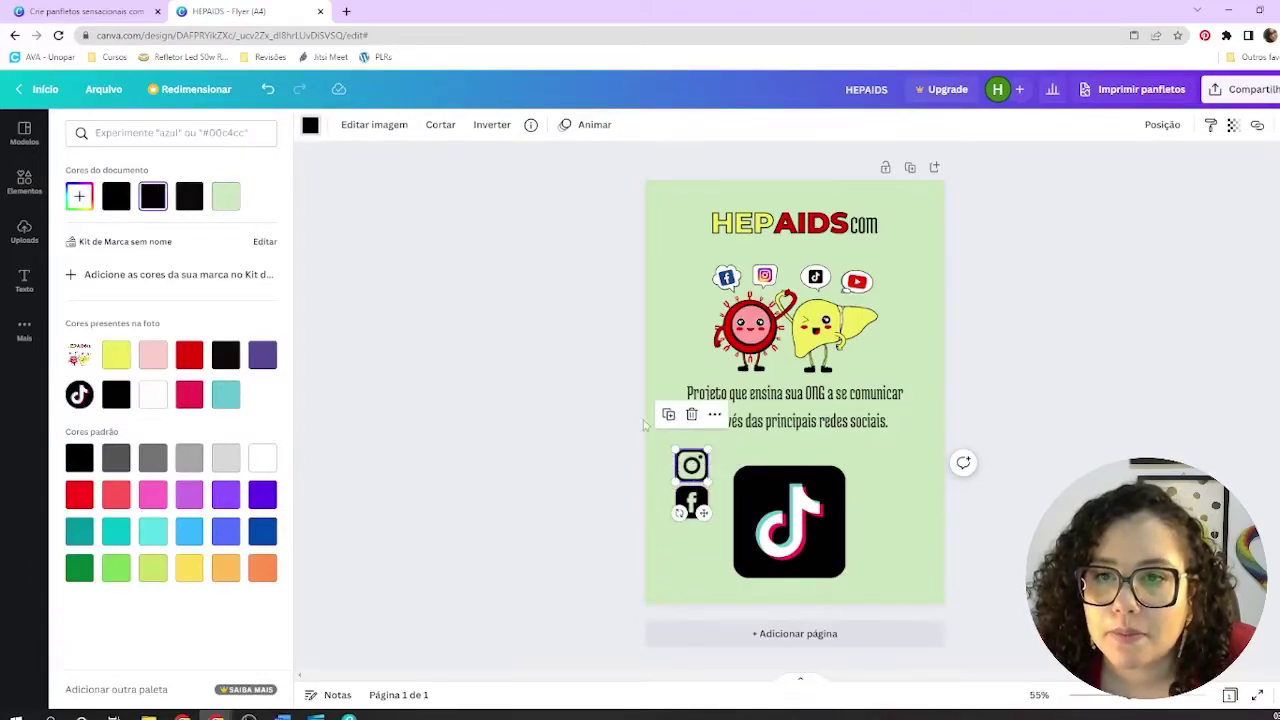
Step: Replace the TikTok icon with the version lettered "TikTok", placed beside the two small social media icons
{"action": "left_click", "coordinate": [842, 525]}
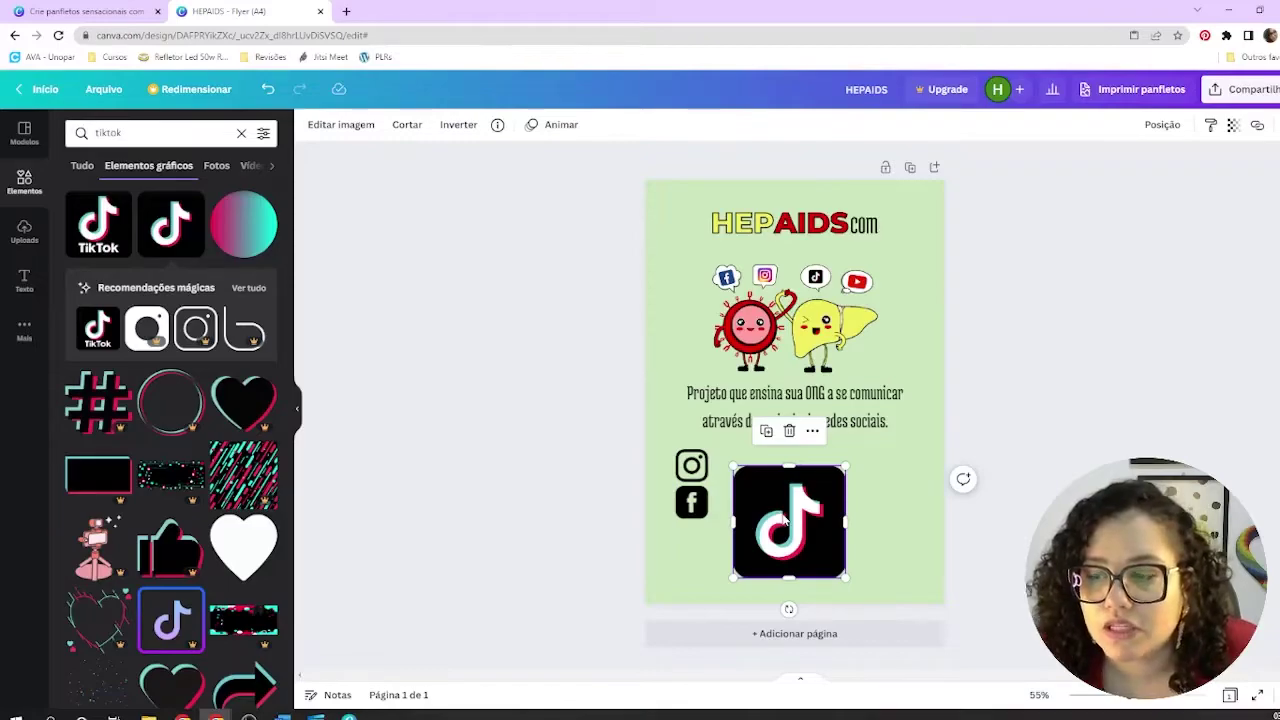
{"action": "key", "text": "Delete"}
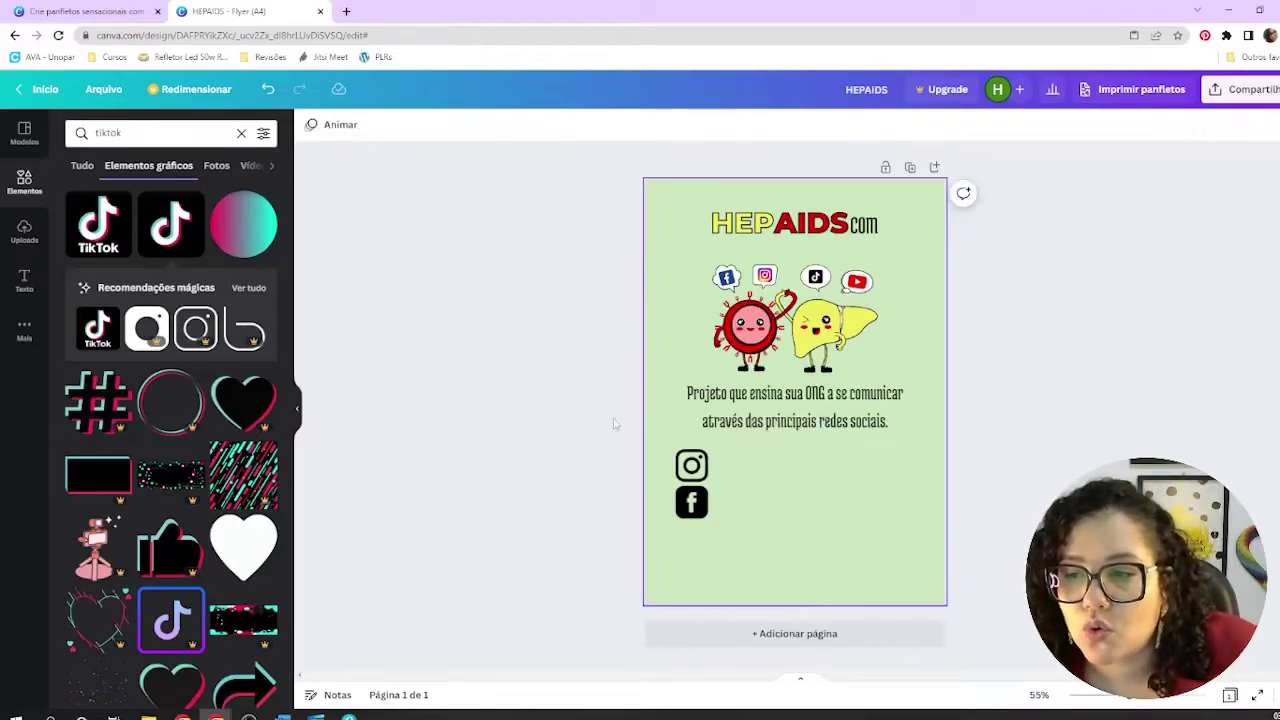
{"action": "left_click", "coordinate": [72, 231]}
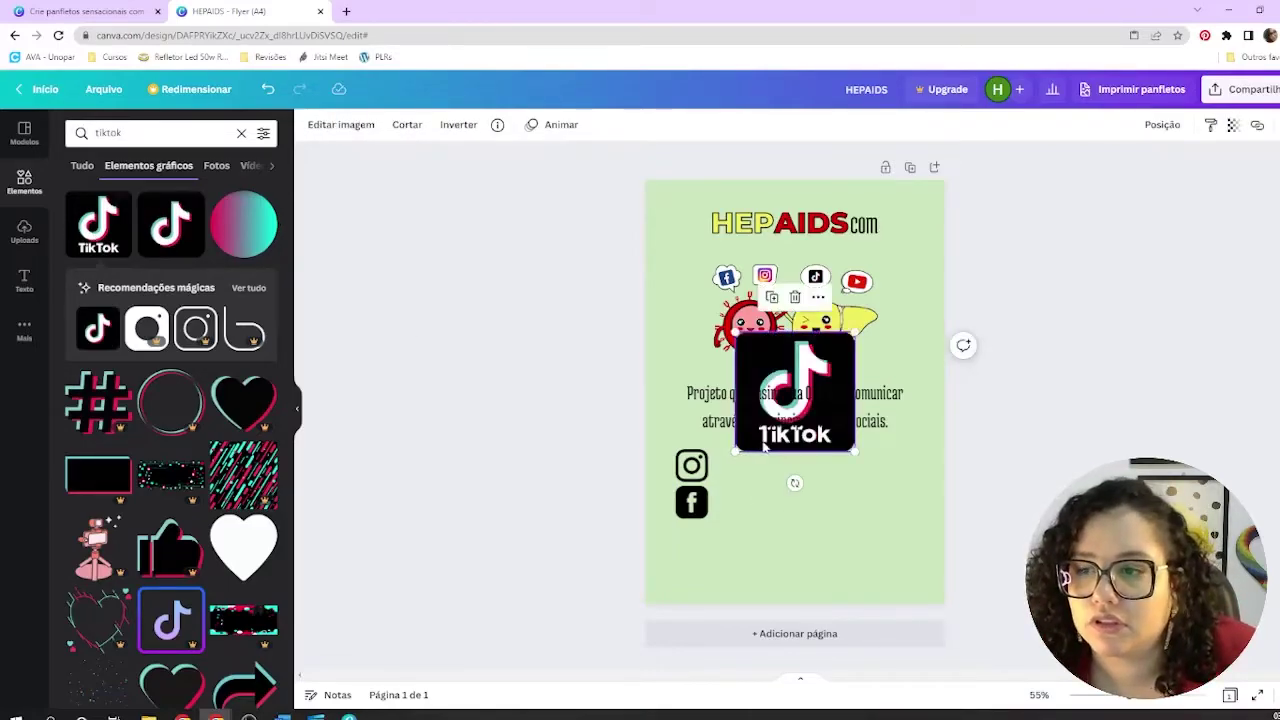
{"action": "left_click_drag", "start_coordinate": [765, 447], "coordinate": [765, 580]}
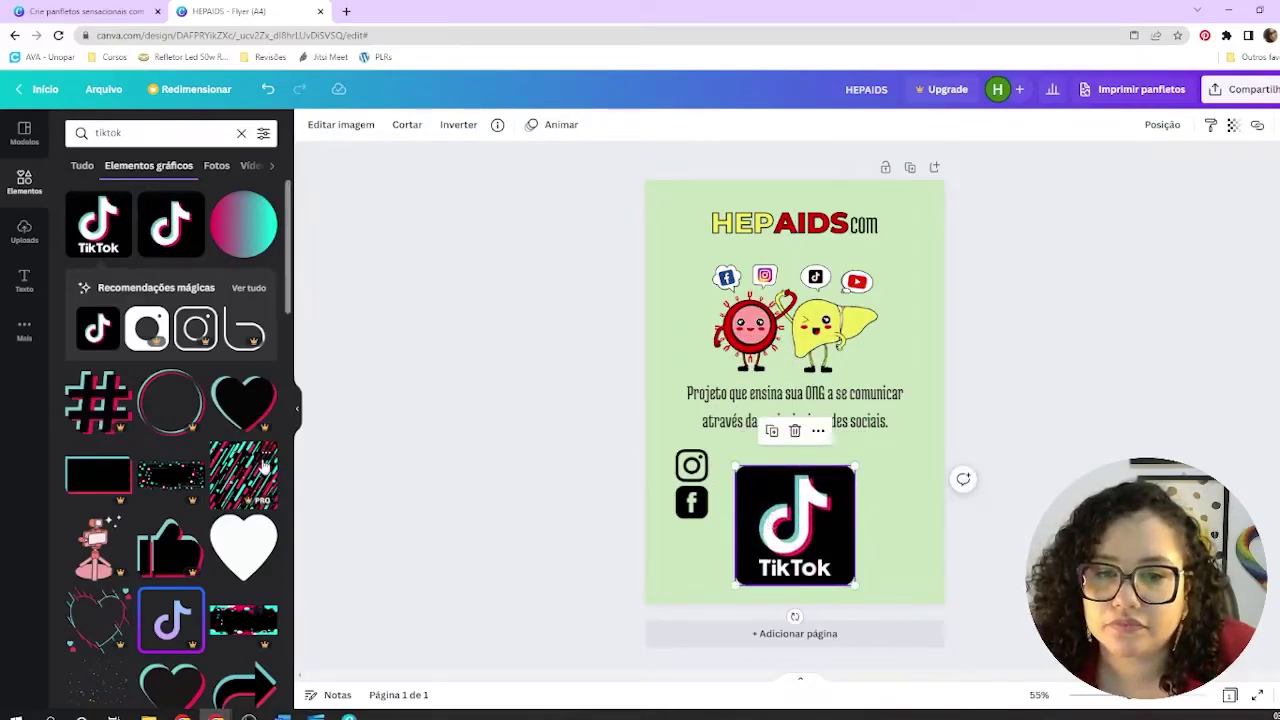
Step: Look through the "tiktok" graphic results for a free black-and-white TikTok icon
{"action": "scroll", "coordinate": [220, 413], "scroll_direction": "down", "scroll_amount": 2}
{"action": "scroll", "coordinate": [220, 413], "scroll_direction": "down", "scroll_amount": 2}
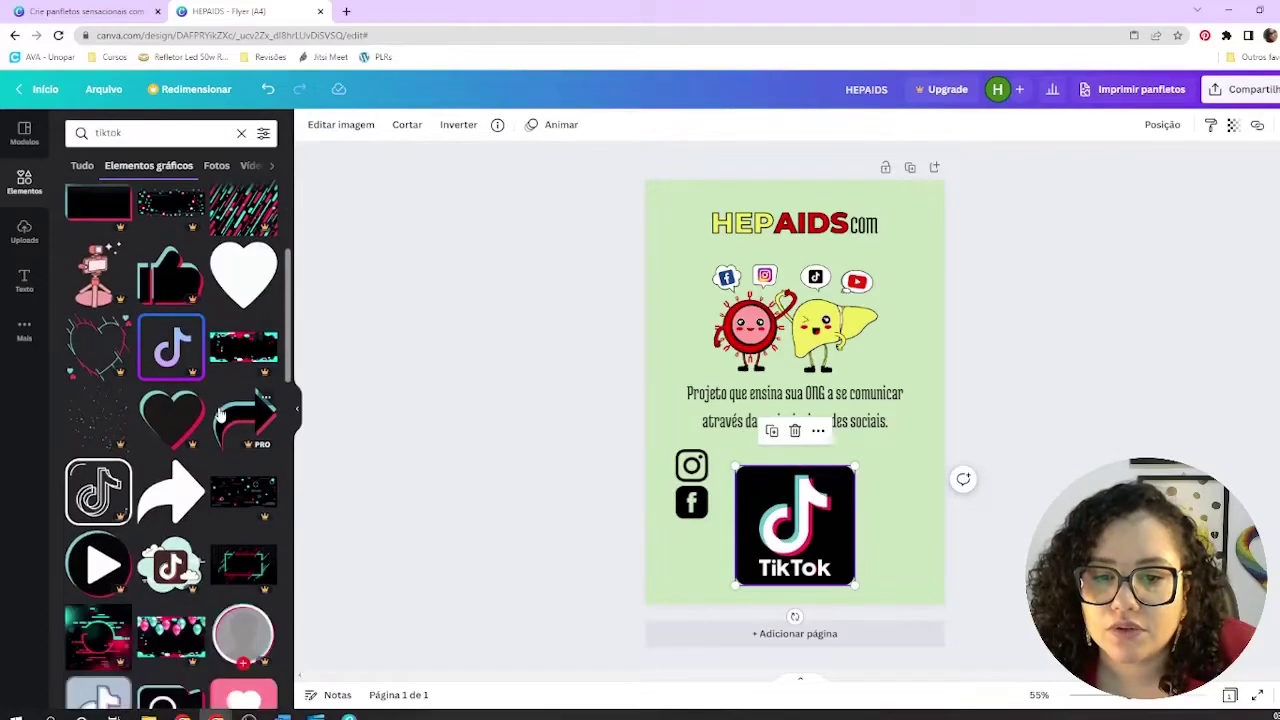
{"action": "scroll", "coordinate": [172, 284], "scroll_direction": "down", "scroll_amount": 1}
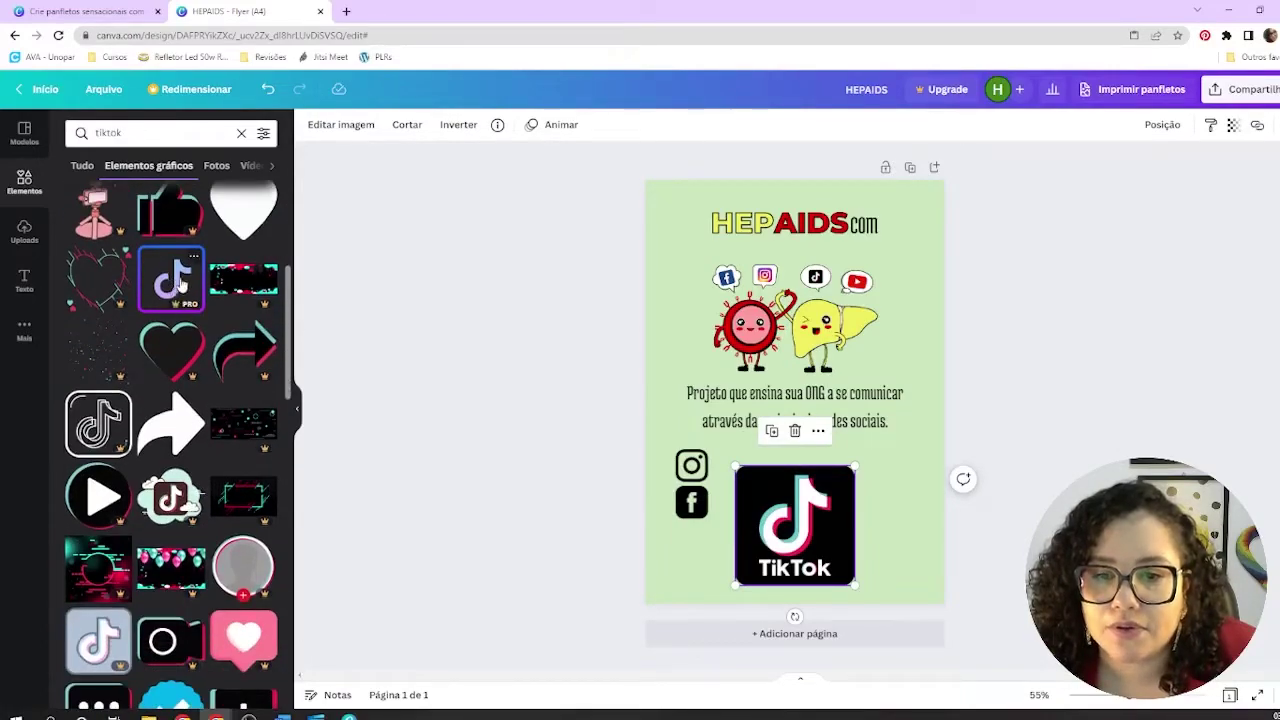
{"action": "scroll", "coordinate": [112, 428], "scroll_direction": "down", "scroll_amount": 3}
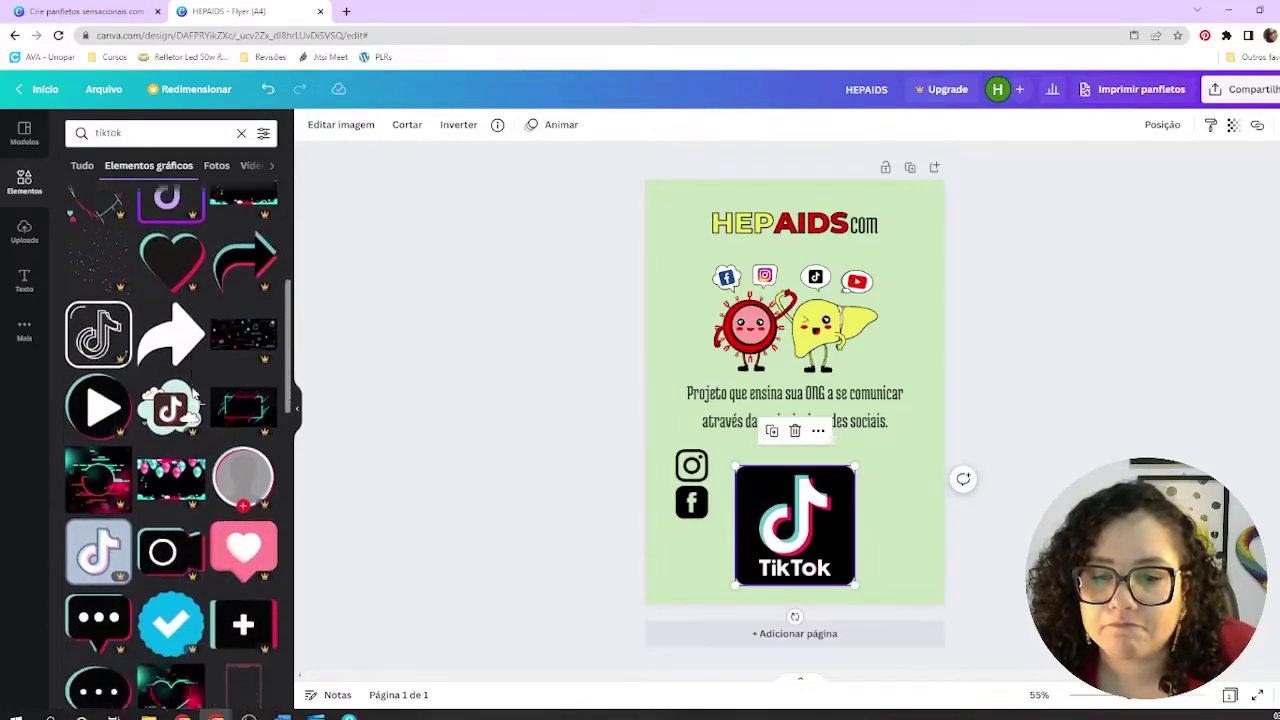
{"action": "scroll", "coordinate": [160, 310], "scroll_direction": "down", "scroll_amount": 4}
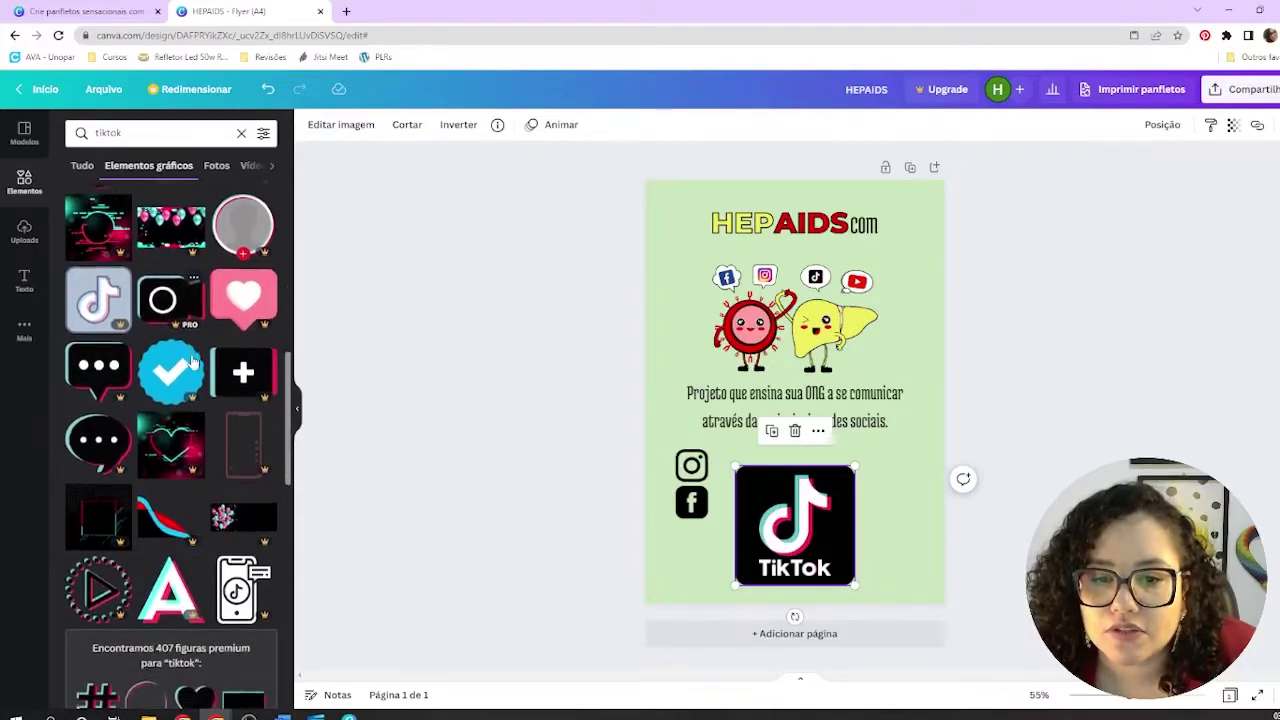
{"action": "scroll", "coordinate": [200, 430], "scroll_direction": "down", "scroll_amount": 5}
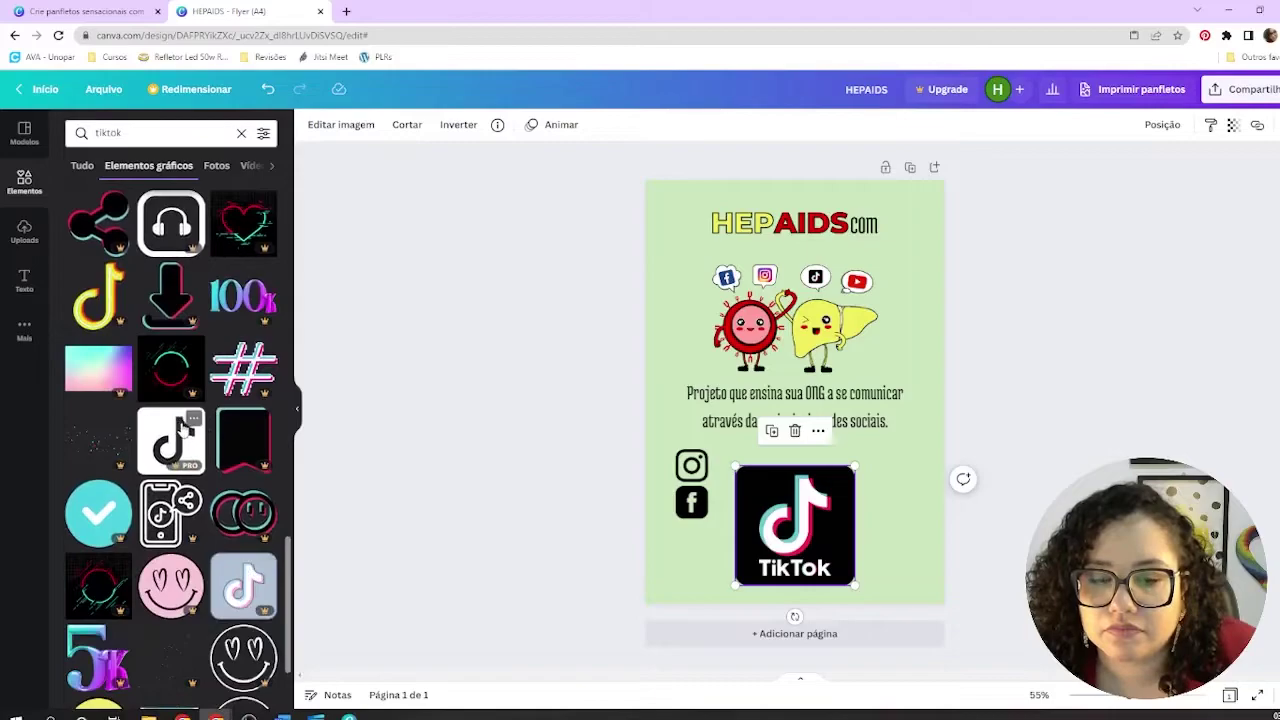
{"action": "scroll", "coordinate": [205, 537], "scroll_direction": "down", "scroll_amount": 1}
{"action": "scroll", "coordinate": [205, 537], "scroll_direction": "down", "scroll_amount": 4}
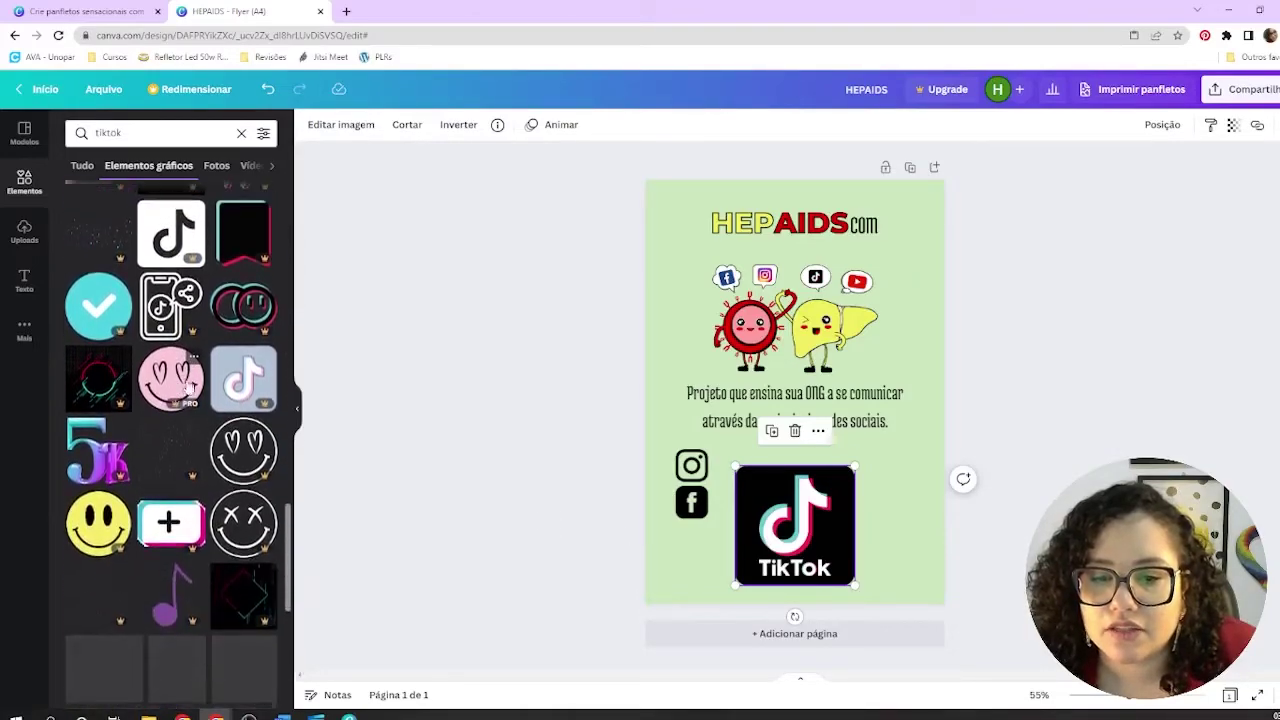
{"action": "scroll", "coordinate": [243, 427], "scroll_direction": "up", "scroll_amount": 1}
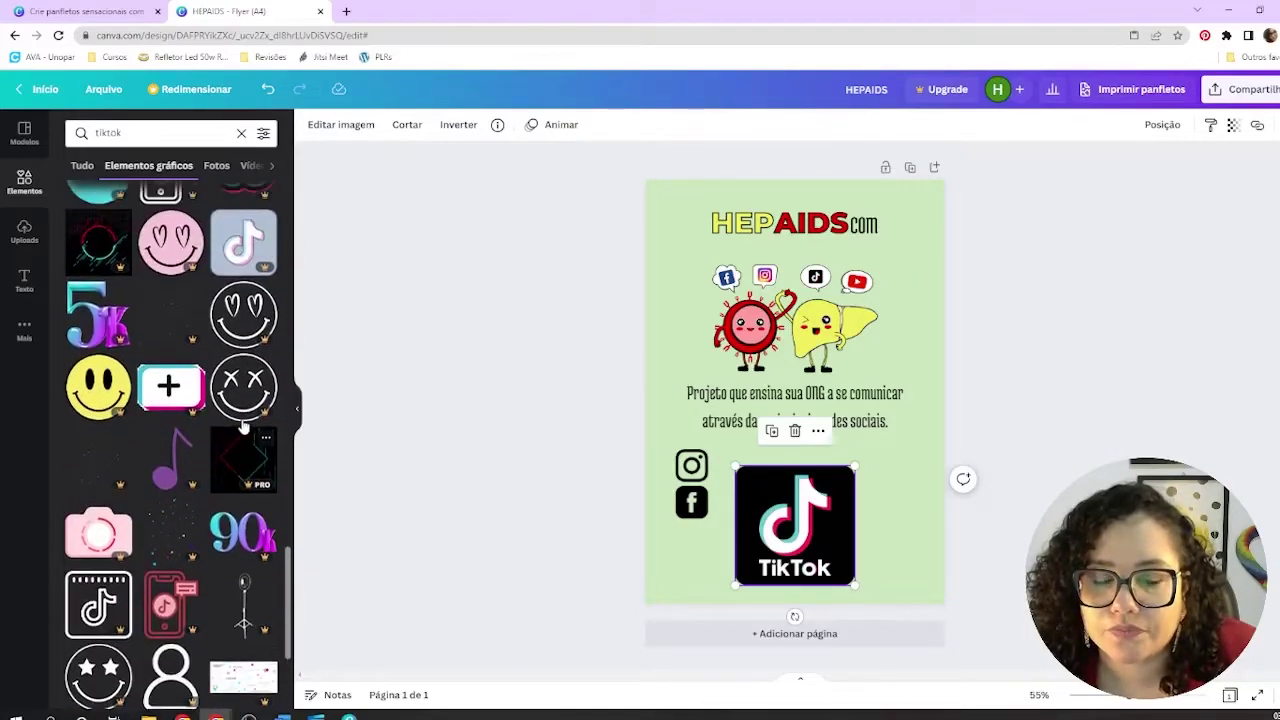
{"action": "scroll", "coordinate": [243, 427], "scroll_direction": "down", "scroll_amount": 5}
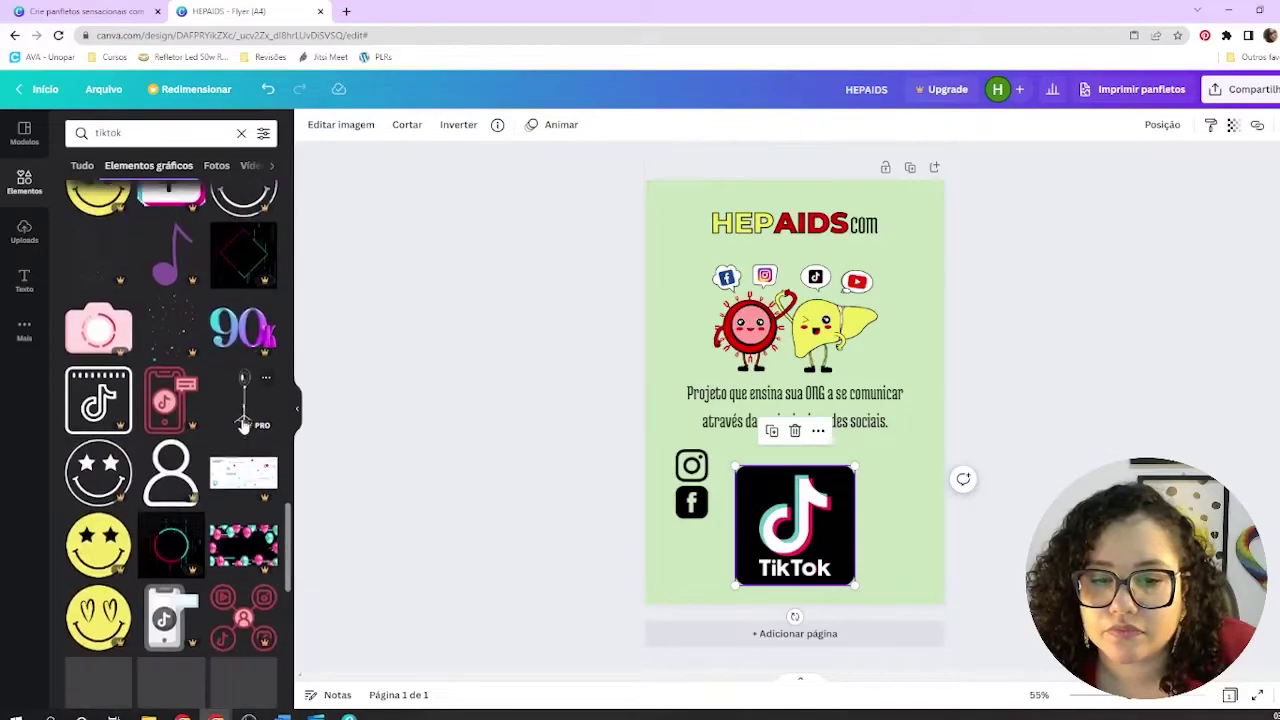
{"action": "scroll", "coordinate": [243, 427], "scroll_direction": "up", "scroll_amount": 5}
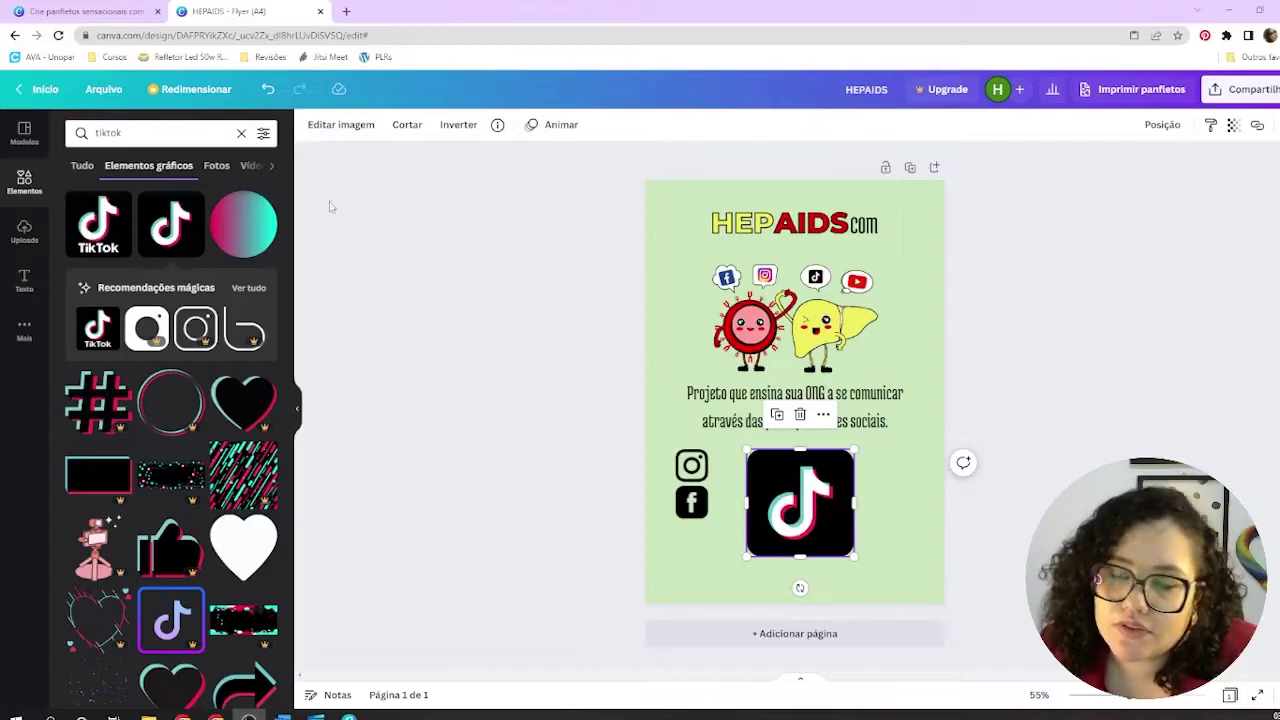
Step: Set the saturation of the TikTok icon without lettering to -100 so it turns black and white
{"action": "left_click", "coordinate": [358, 133]}
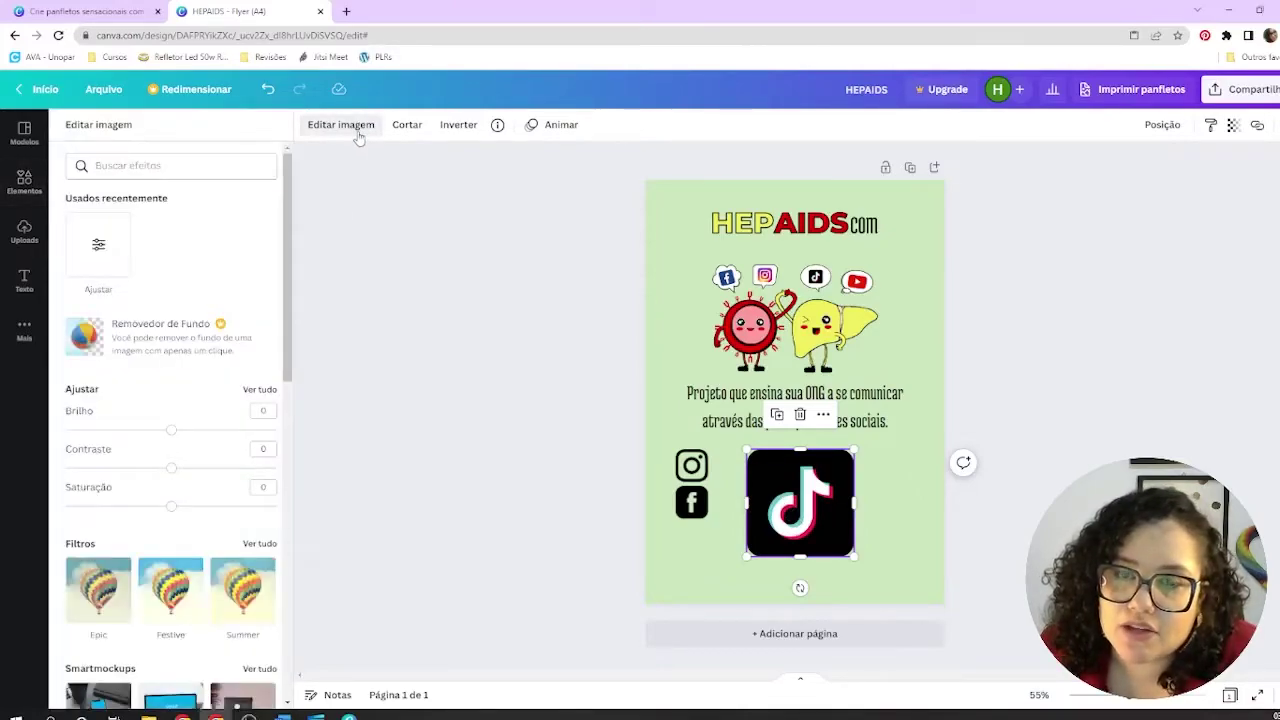
{"action": "left_click_drag", "start_coordinate": [171, 508], "coordinate": [64, 506]}
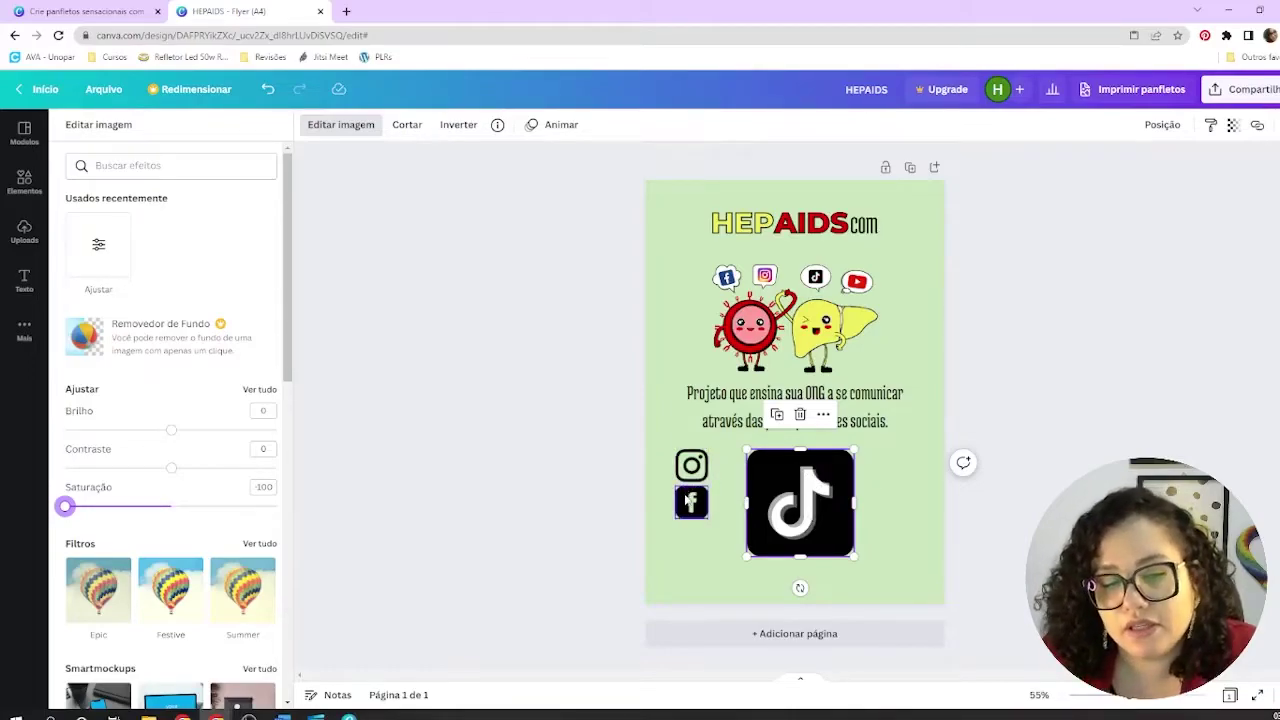
Step: Shrink the TikTok icon to about 23 mm square and align it directly beneath the Facebook icon
{"action": "key", "text": "Escape"}
{"action": "left_click", "coordinate": [688, 553]}
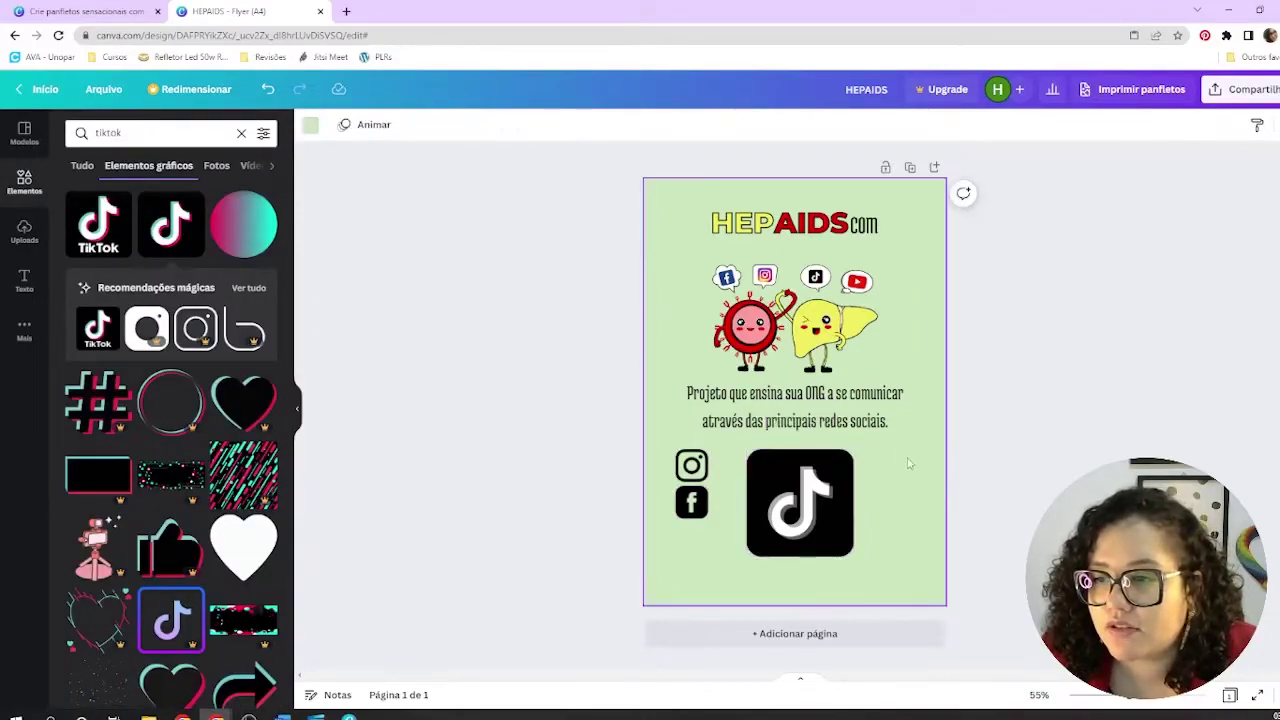
{"action": "left_click", "coordinate": [800, 520]}
{"action": "left_click_drag", "start_coordinate": [852, 451], "coordinate": [711, 518]}
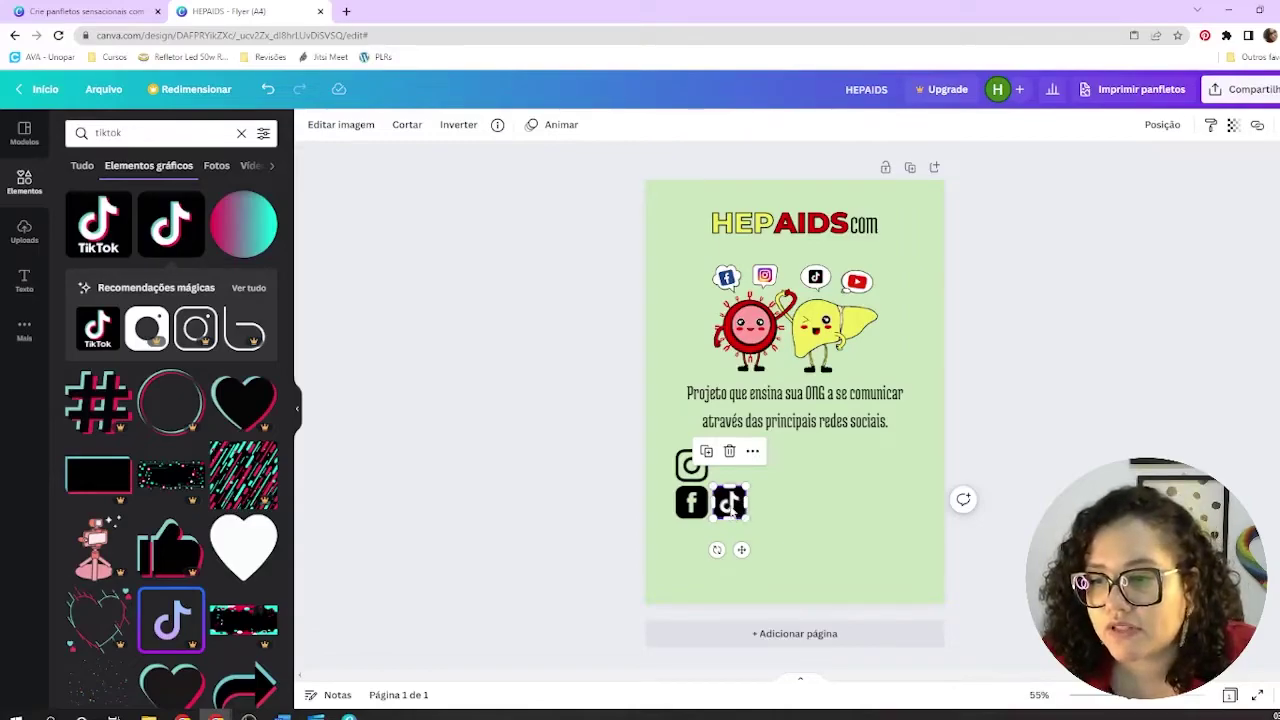
{"action": "left_click_drag", "start_coordinate": [742, 487], "coordinate": [740, 490]}
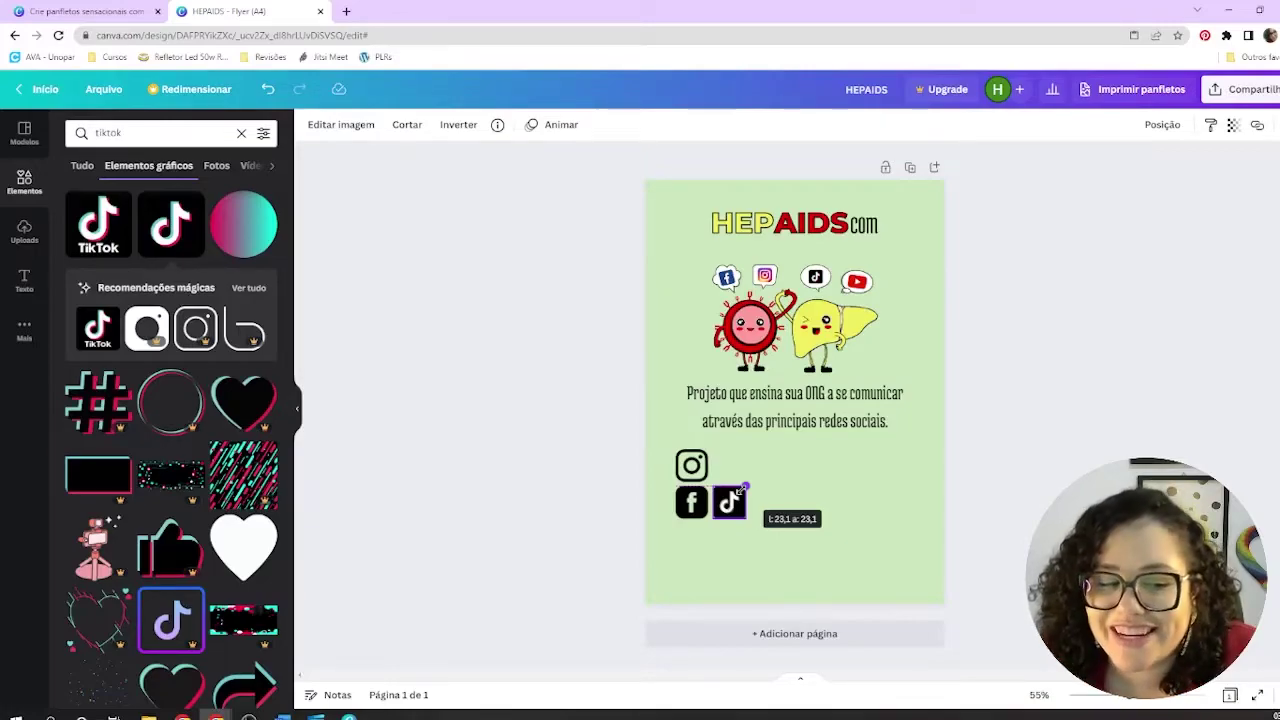
{"action": "left_click_drag", "start_coordinate": [740, 490], "coordinate": [691, 538]}
{"action": "left_click", "coordinate": [783, 491]}
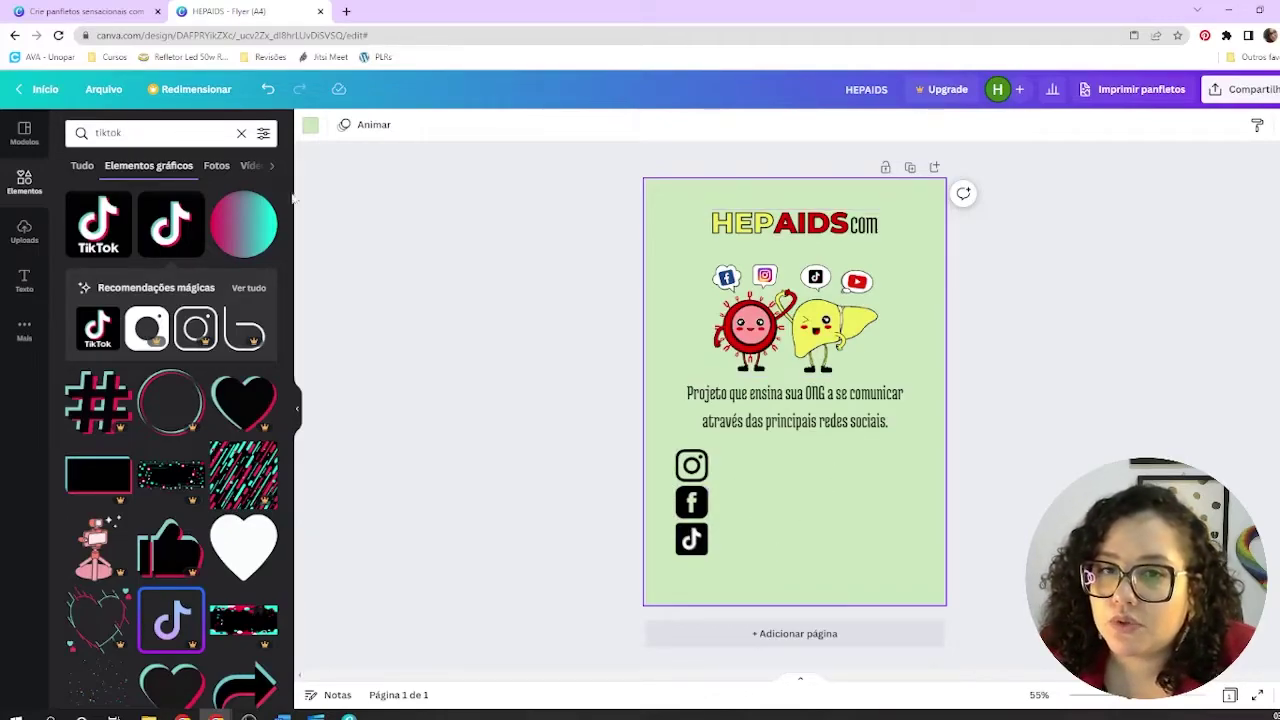
Step: Search the graphic elements for "youtube"
{"action": "left_click", "coordinate": [172, 132]}
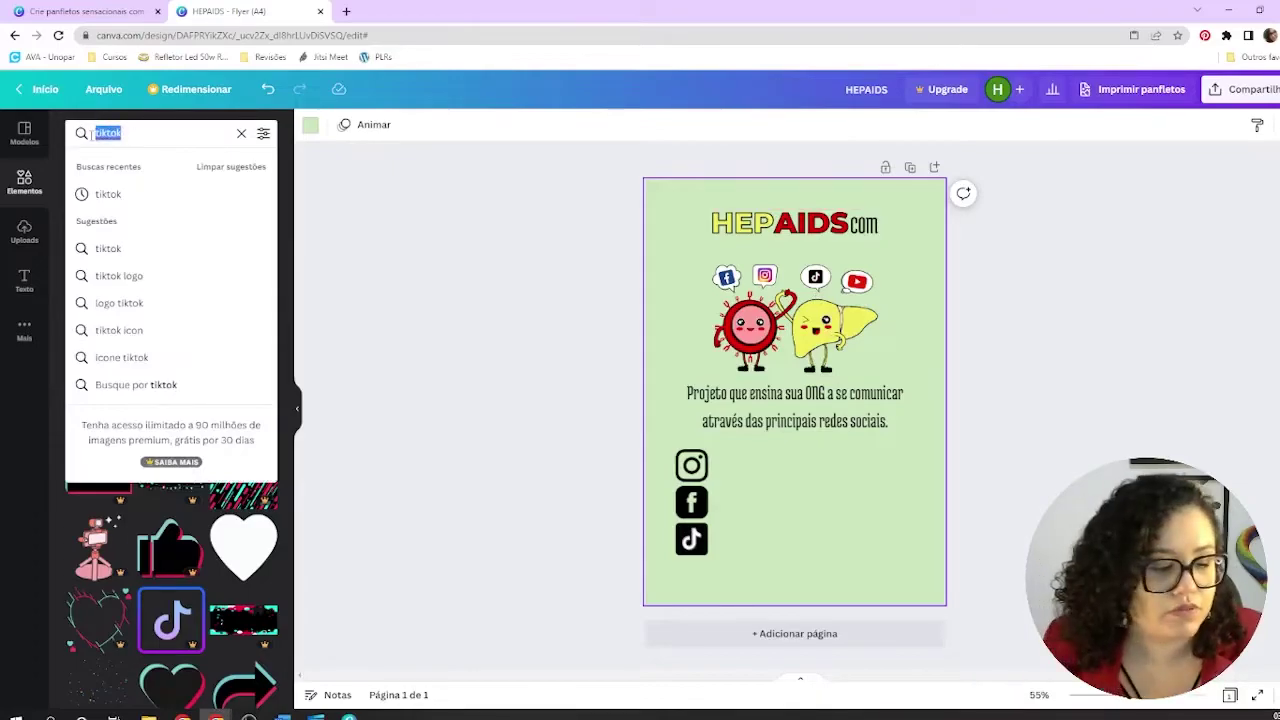
{"action": "type", "text": "you"}
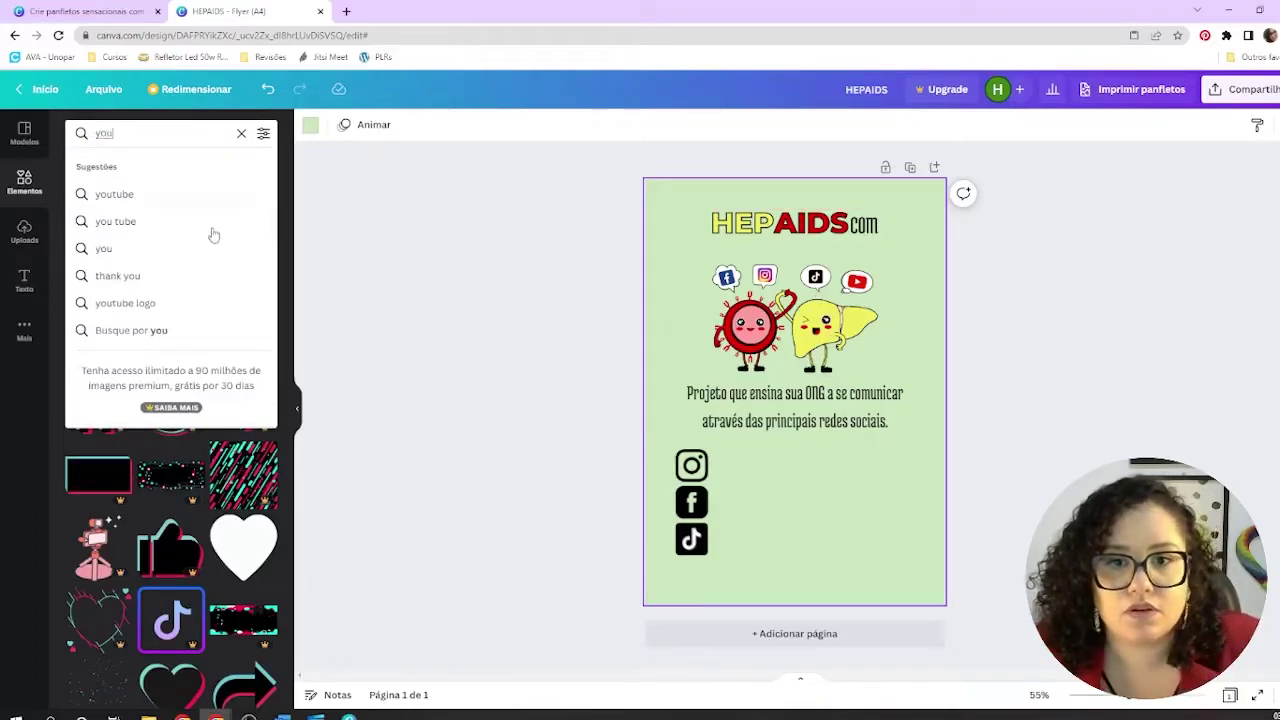
{"action": "left_click", "coordinate": [140, 196]}
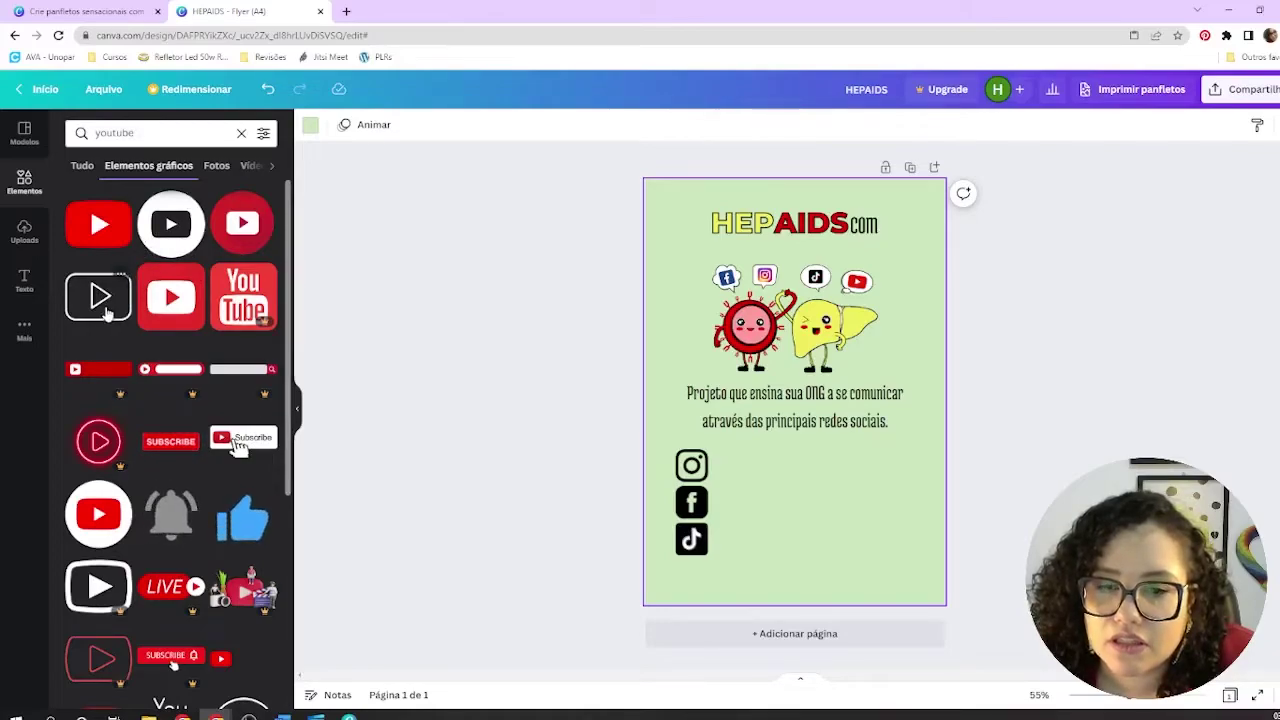
Step: Try the outlined play-button graphic on the flyer, shrunk to the TikTok icon's height and set apart from the icon column
{"action": "left_click", "coordinate": [106, 312]}
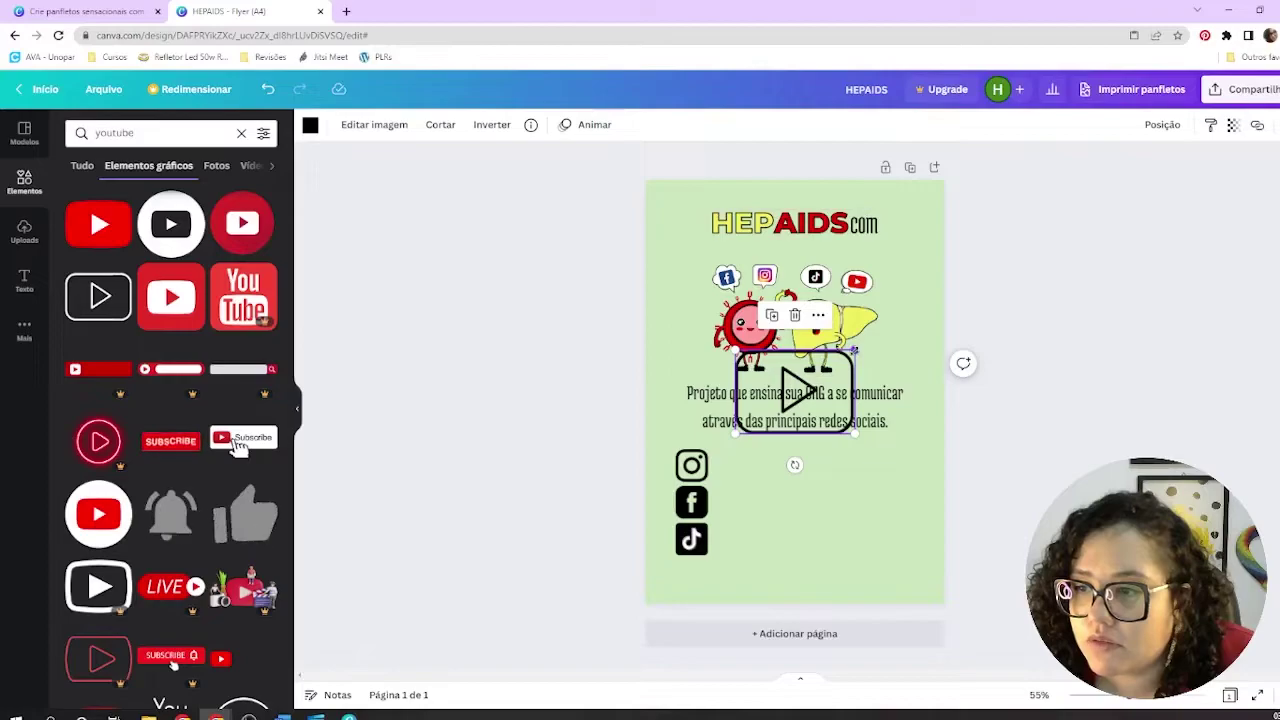
{"action": "left_click_drag", "start_coordinate": [853, 352], "coordinate": [765, 508]}
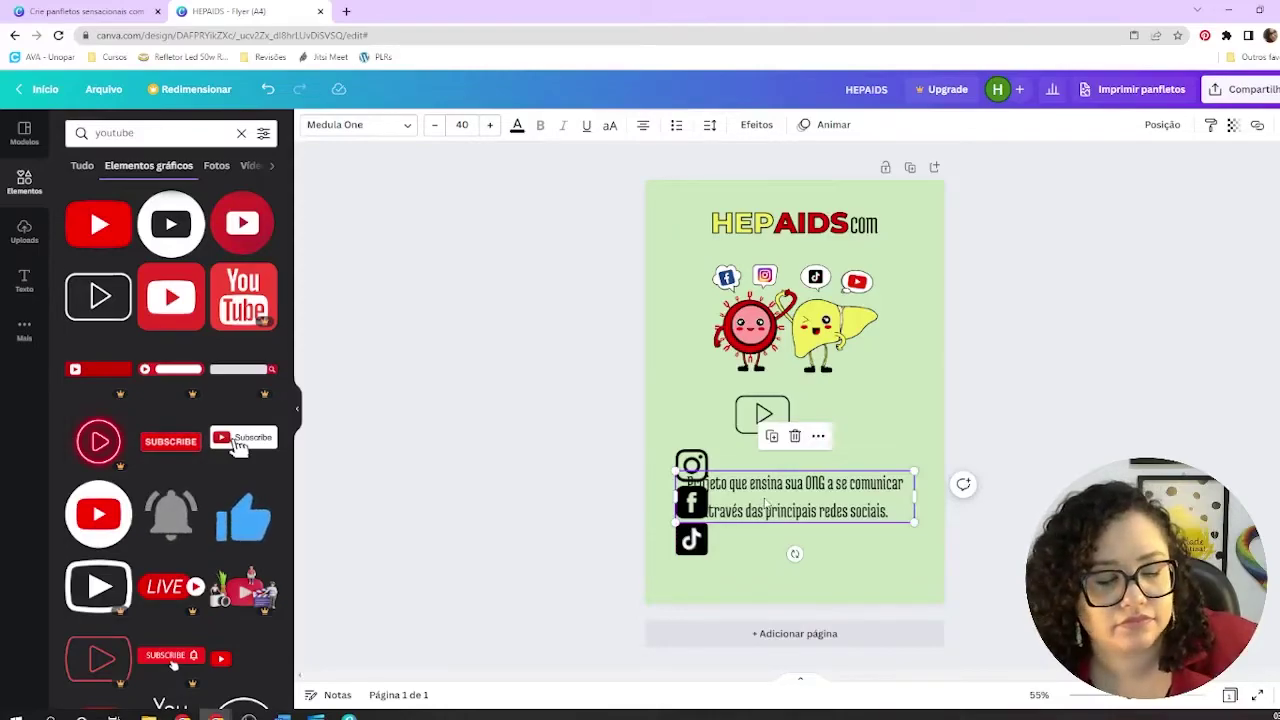
{"action": "key", "text": "ctrl+z"}
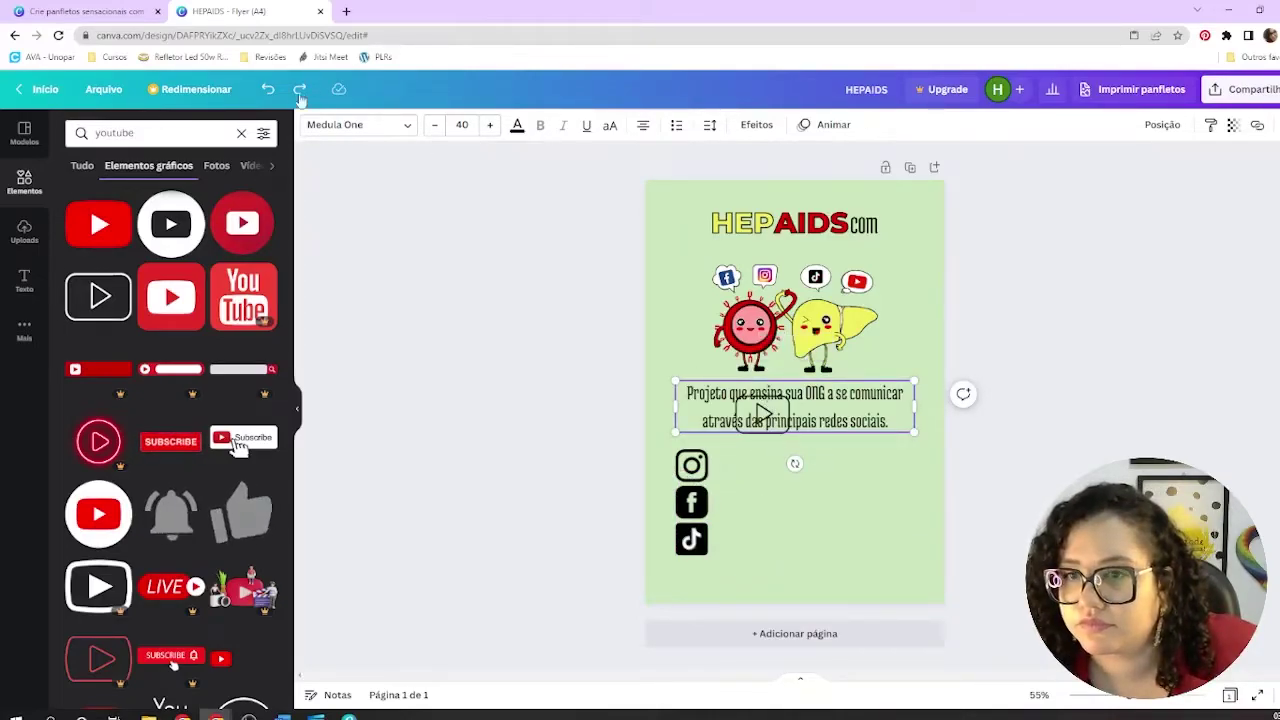
{"action": "left_click", "coordinate": [268, 89]}
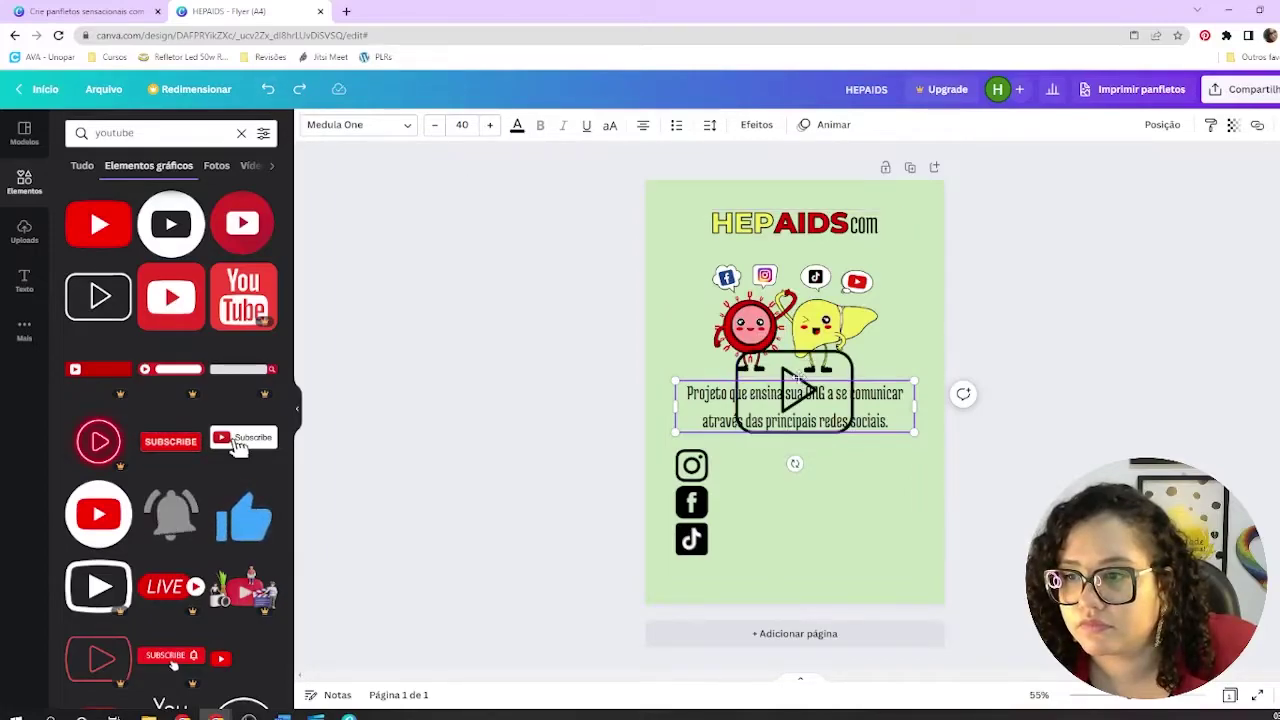
{"action": "key", "text": "ctrl+y"}
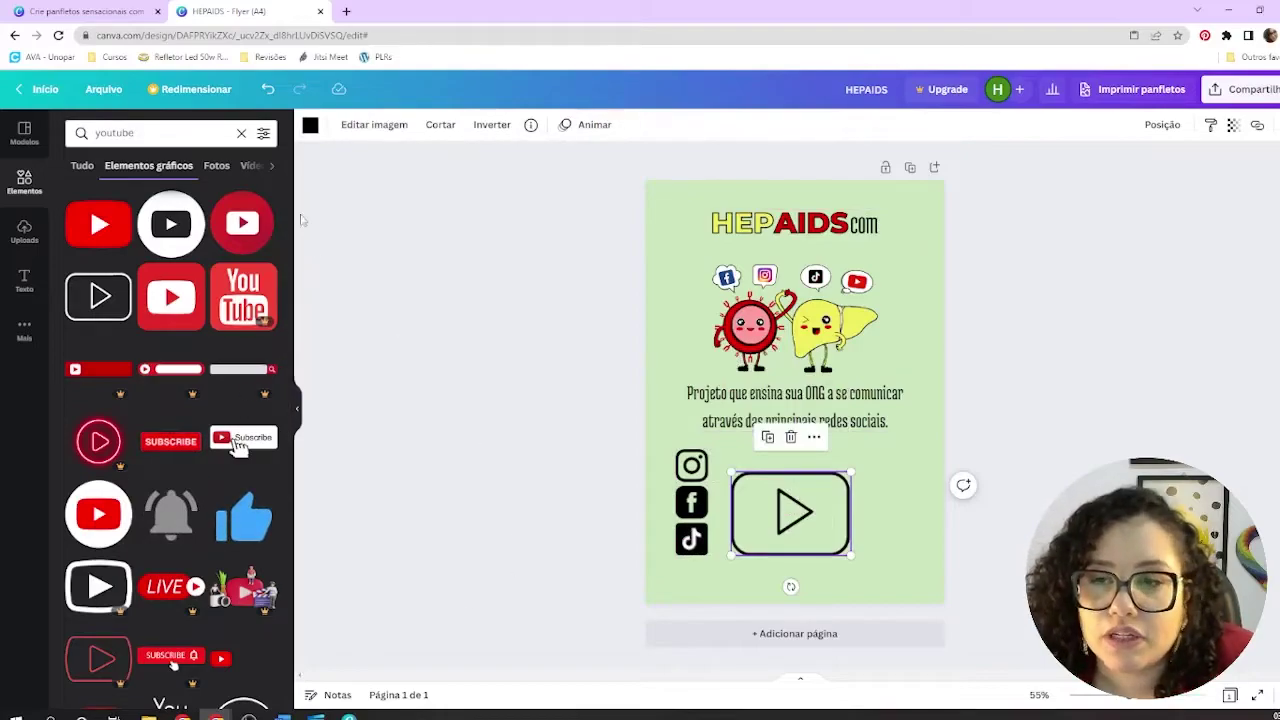
{"action": "mouse_move", "coordinate": [851, 471]}
{"action": "left_mouse_down"}
{"action": "mouse_move", "coordinate": [737, 538]}
{"action": "mouse_move", "coordinate": [760, 523]}
{"action": "left_mouse_up"}
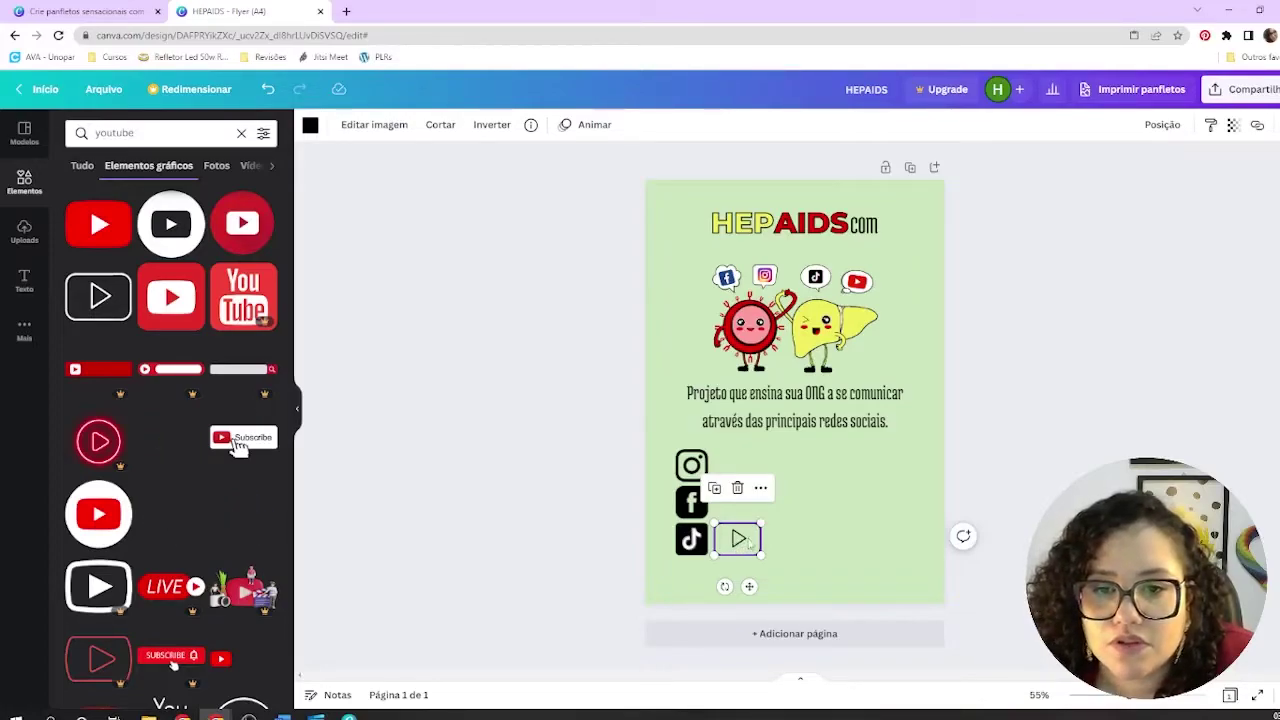
{"action": "left_click_drag", "start_coordinate": [750, 541], "coordinate": [858, 503]}
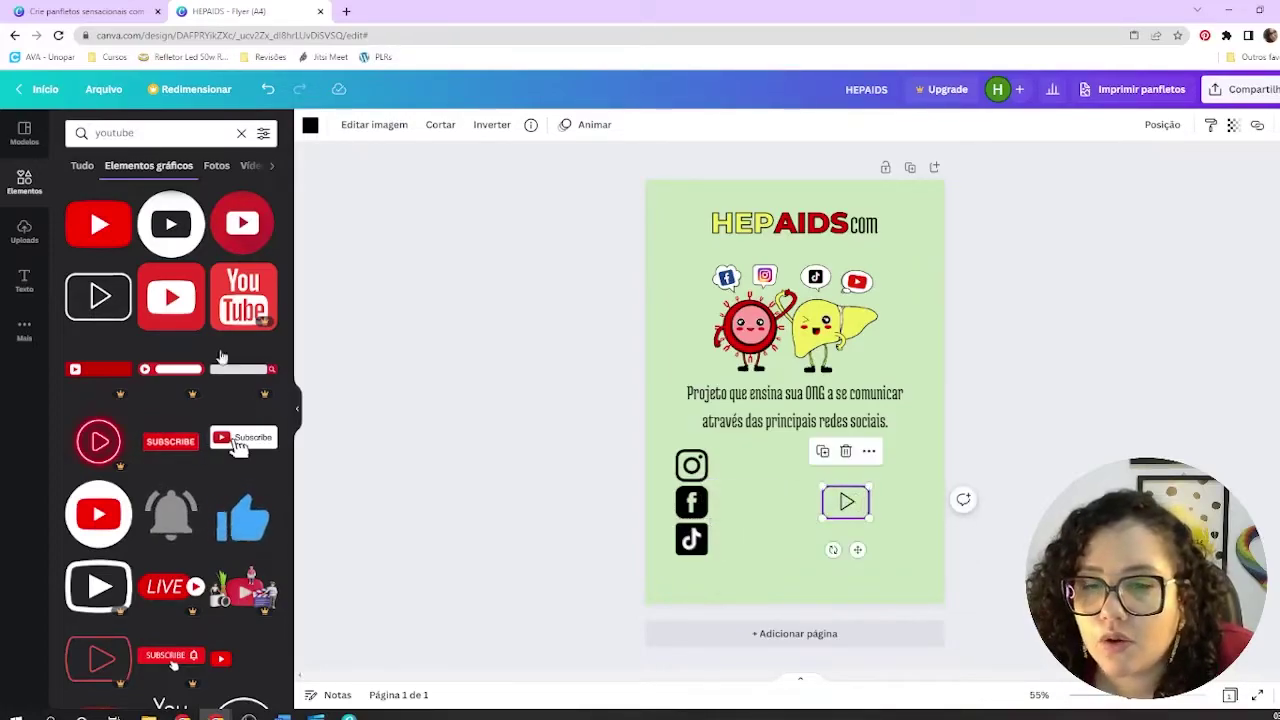
Step: Insert the red rounded-square YouTube icon beside the icon column and delete the outlined play-button graphic
{"action": "left_click", "coordinate": [170, 297]}
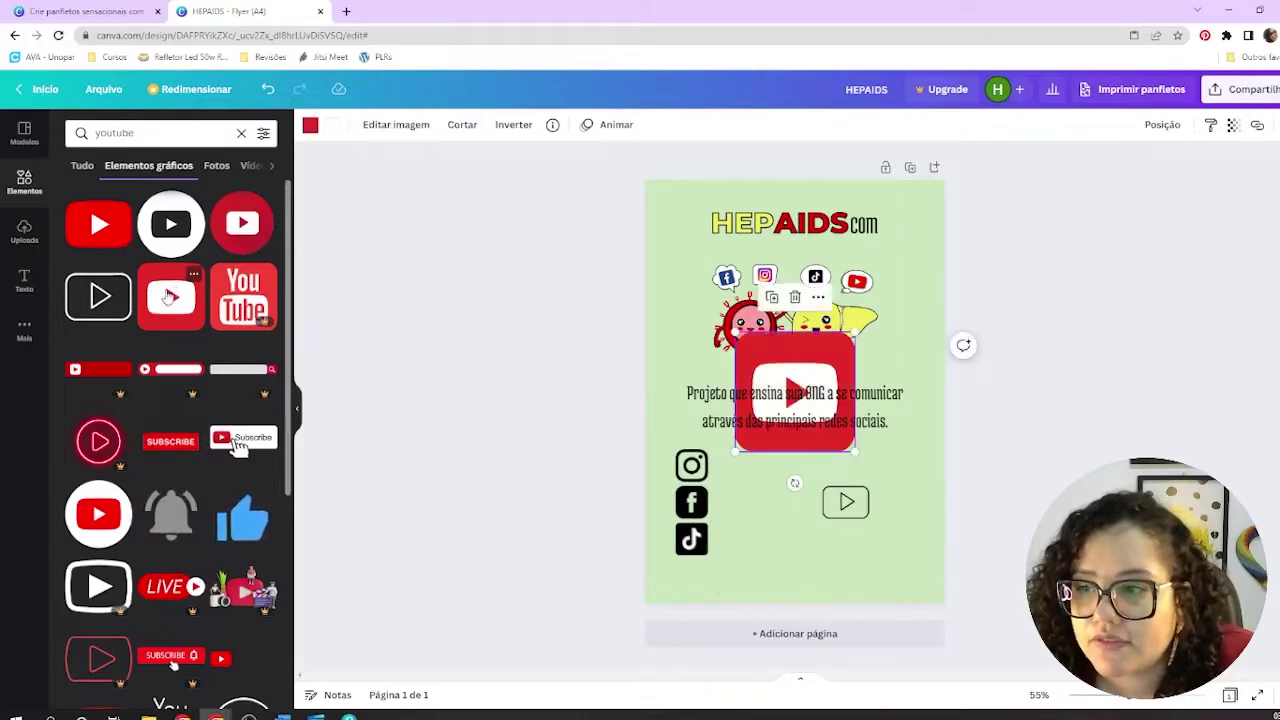
{"action": "left_click_drag", "start_coordinate": [782, 388], "coordinate": [759, 508]}
{"action": "left_click", "coordinate": [860, 507]}
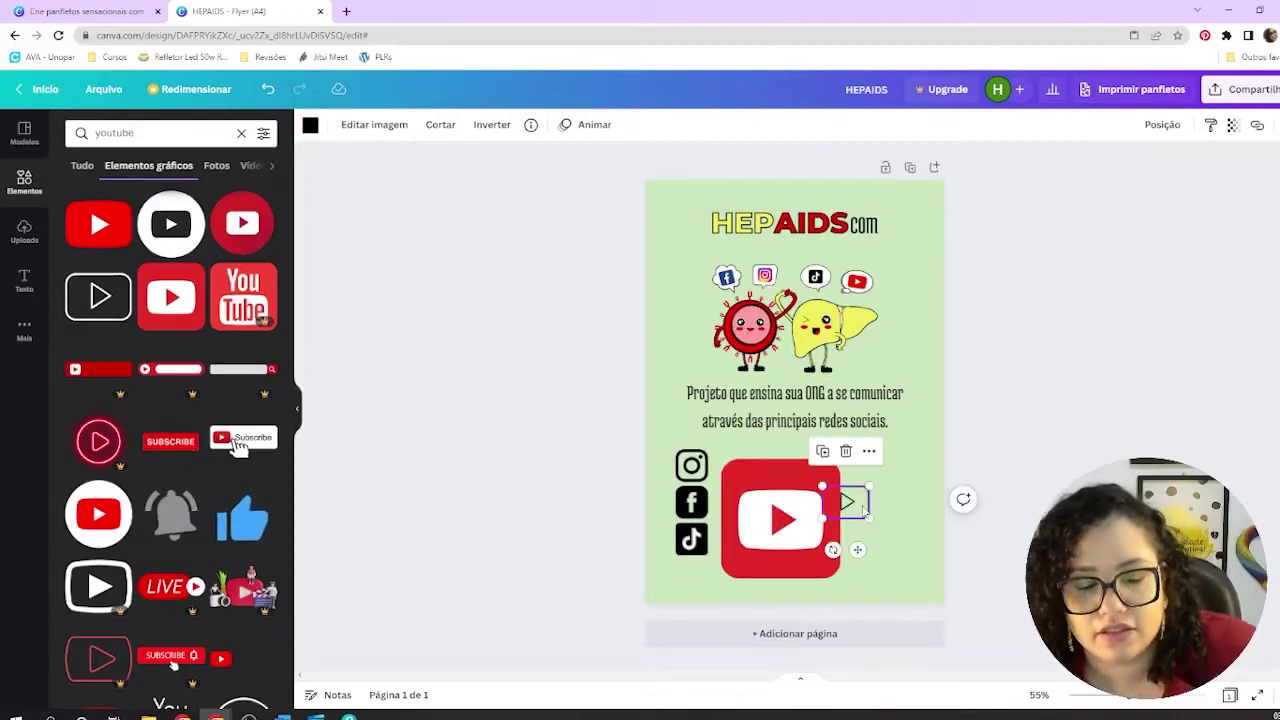
{"action": "key", "text": "Delete"}
Step: Recolour the YouTube icon with a black background and the page's light green for the inner shape around the play triangle
{"action": "left_click", "coordinate": [780, 520]}
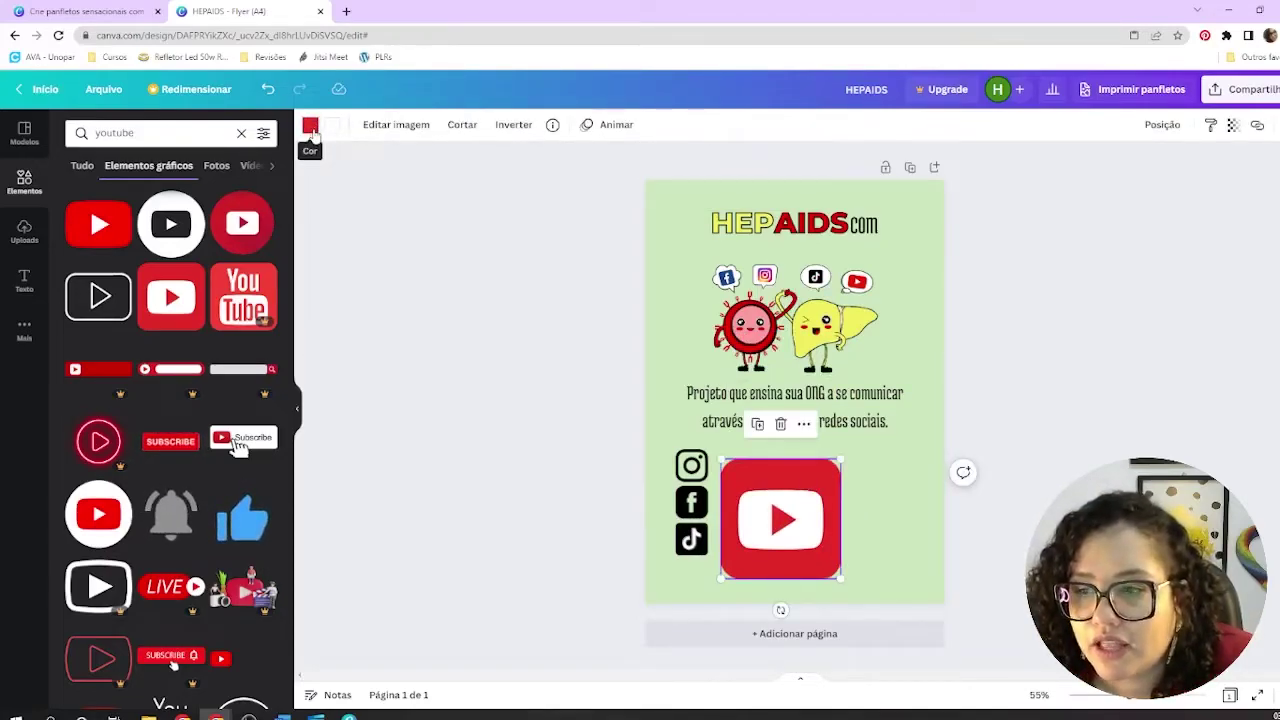
{"action": "left_click", "coordinate": [311, 128]}
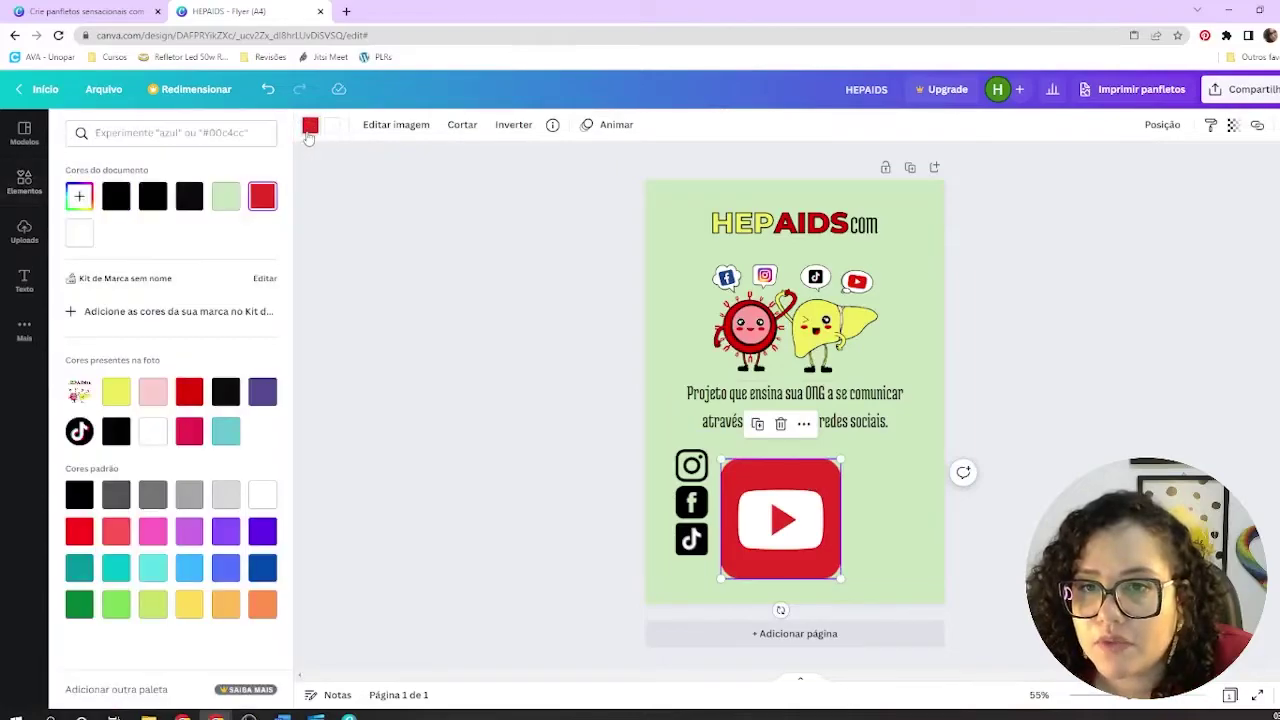
{"action": "left_click", "coordinate": [116, 197]}
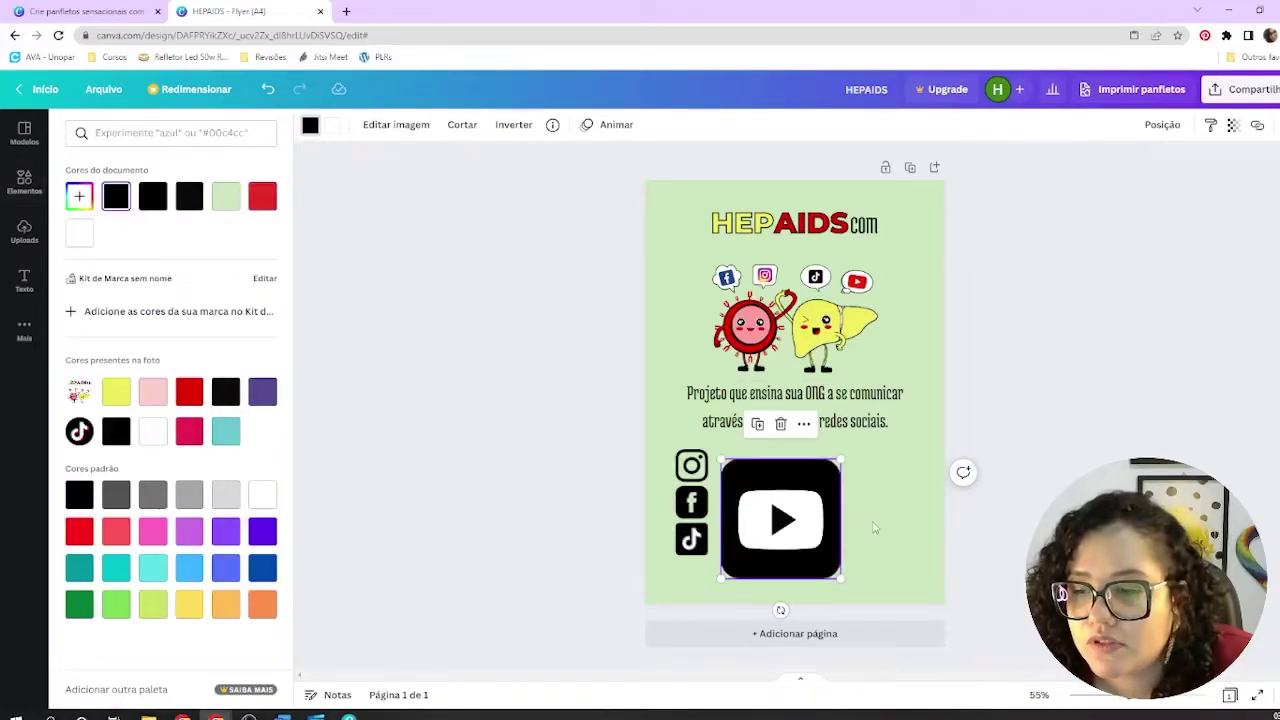
{"action": "left_click", "coordinate": [831, 508]}
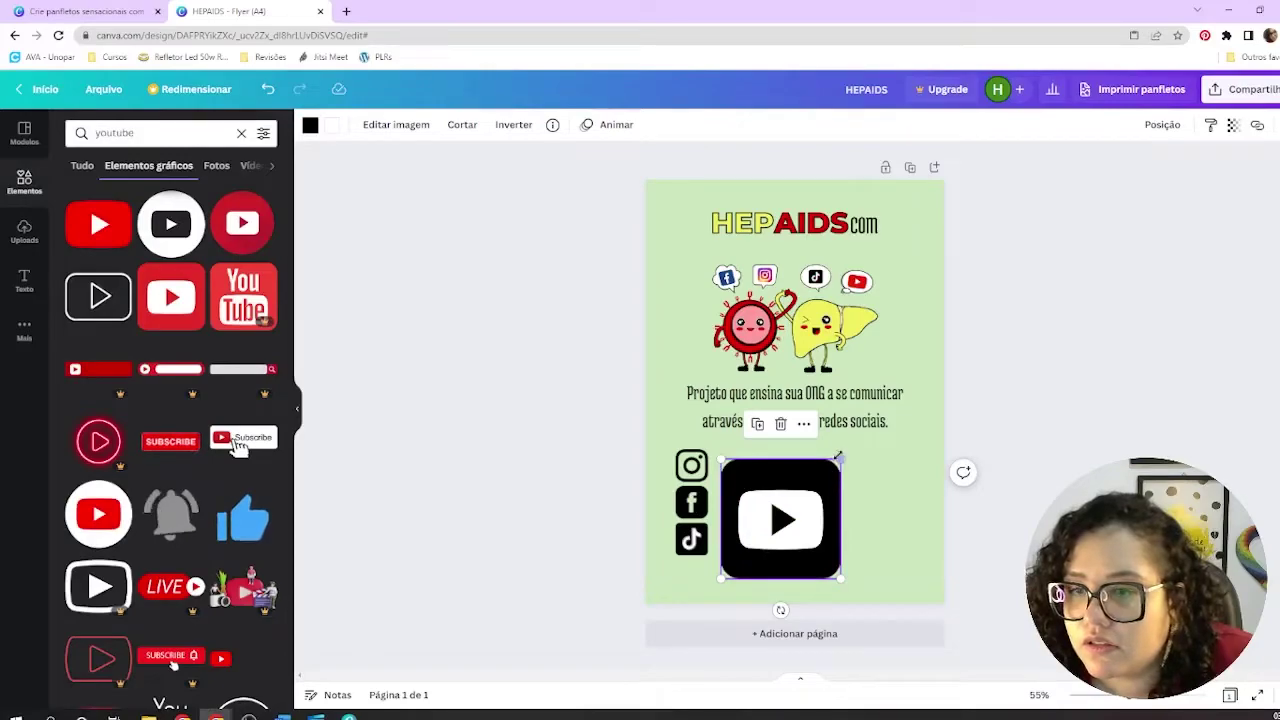
{"action": "left_click_drag", "start_coordinate": [847, 466], "coordinate": [908, 392]}
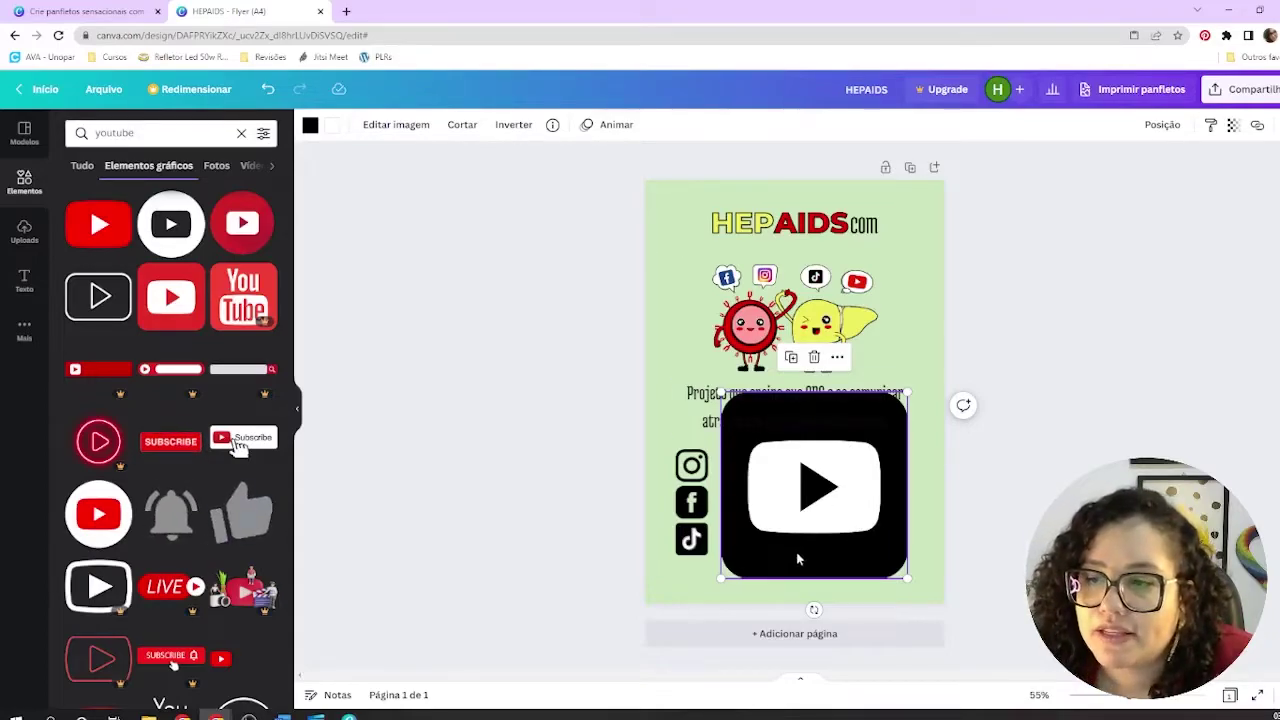
{"action": "left_click", "coordinate": [332, 126]}
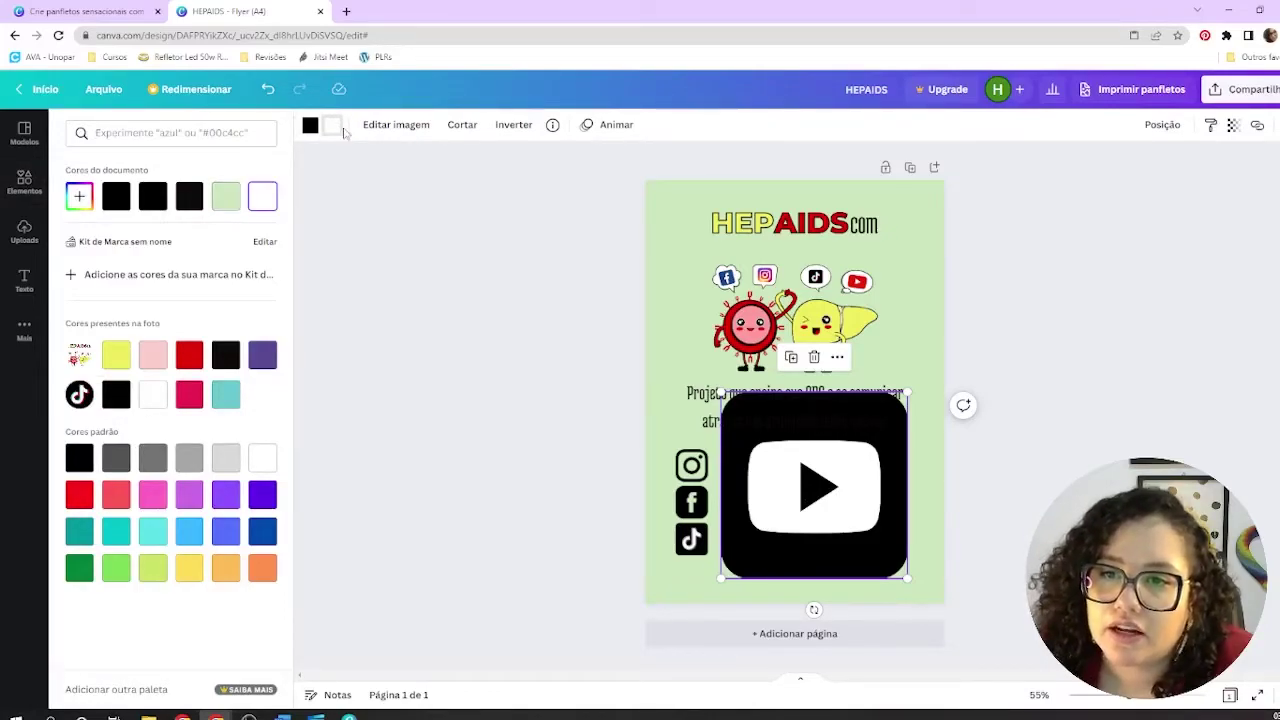
{"action": "left_click", "coordinate": [225, 197]}
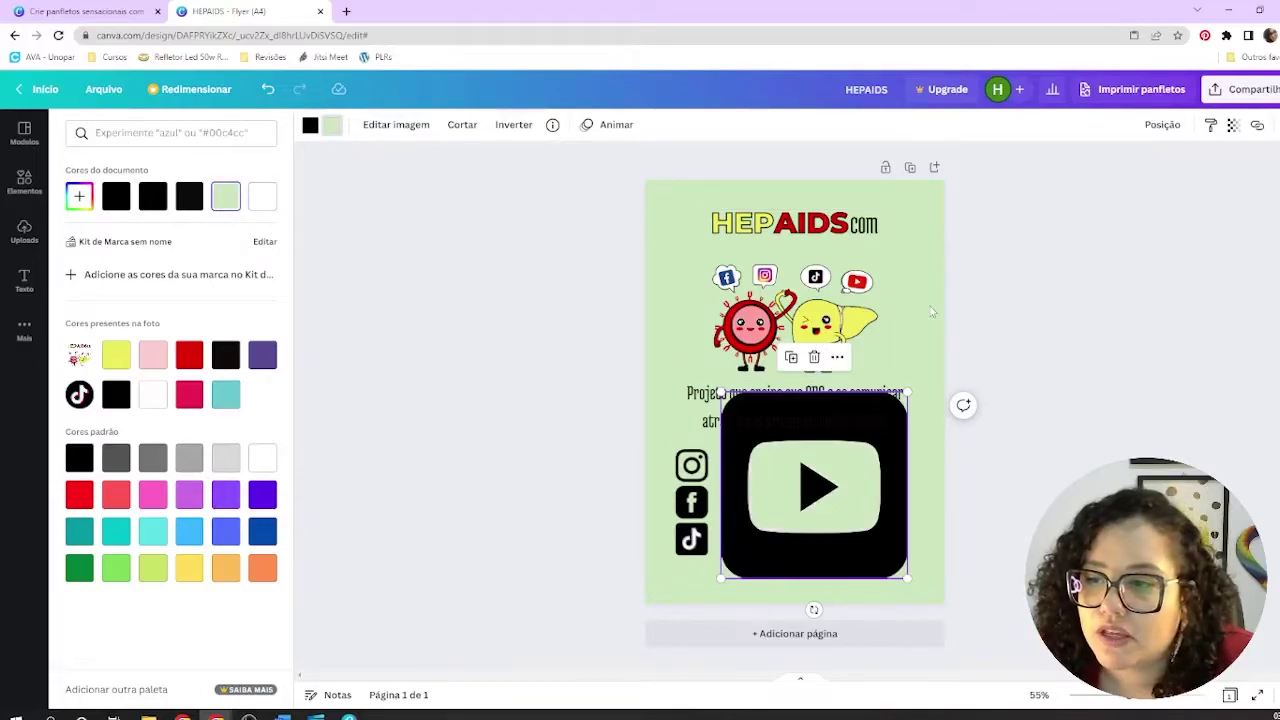
{"action": "key", "text": "Escape"}
Step: Shrink the YouTube icon to the size of the other icons and align it directly beneath the TikTok icon
{"action": "left_click_drag", "start_coordinate": [862, 566], "coordinate": [855, 612]}
{"action": "left_click_drag", "start_coordinate": [900, 436], "coordinate": [694, 578]}
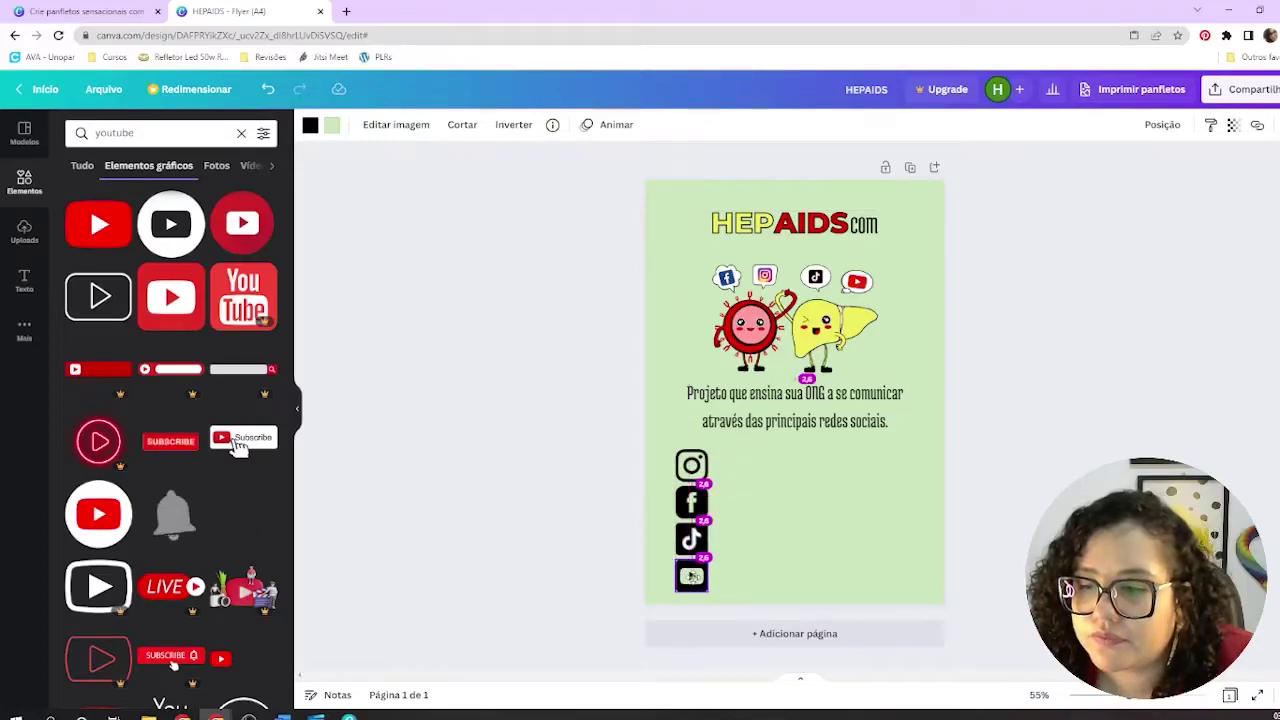
{"action": "left_click", "coordinate": [832, 498]}
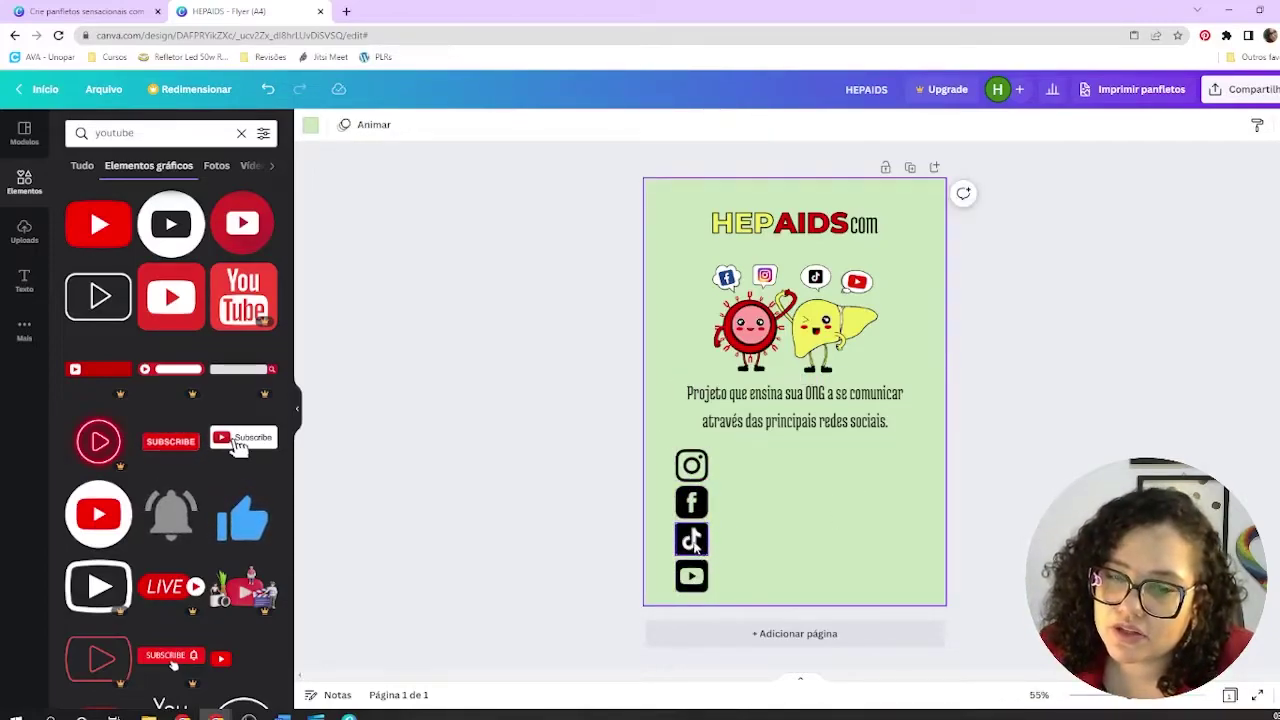
{"action": "left_click", "coordinate": [696, 544]}
{"action": "left_click", "coordinate": [827, 513]}
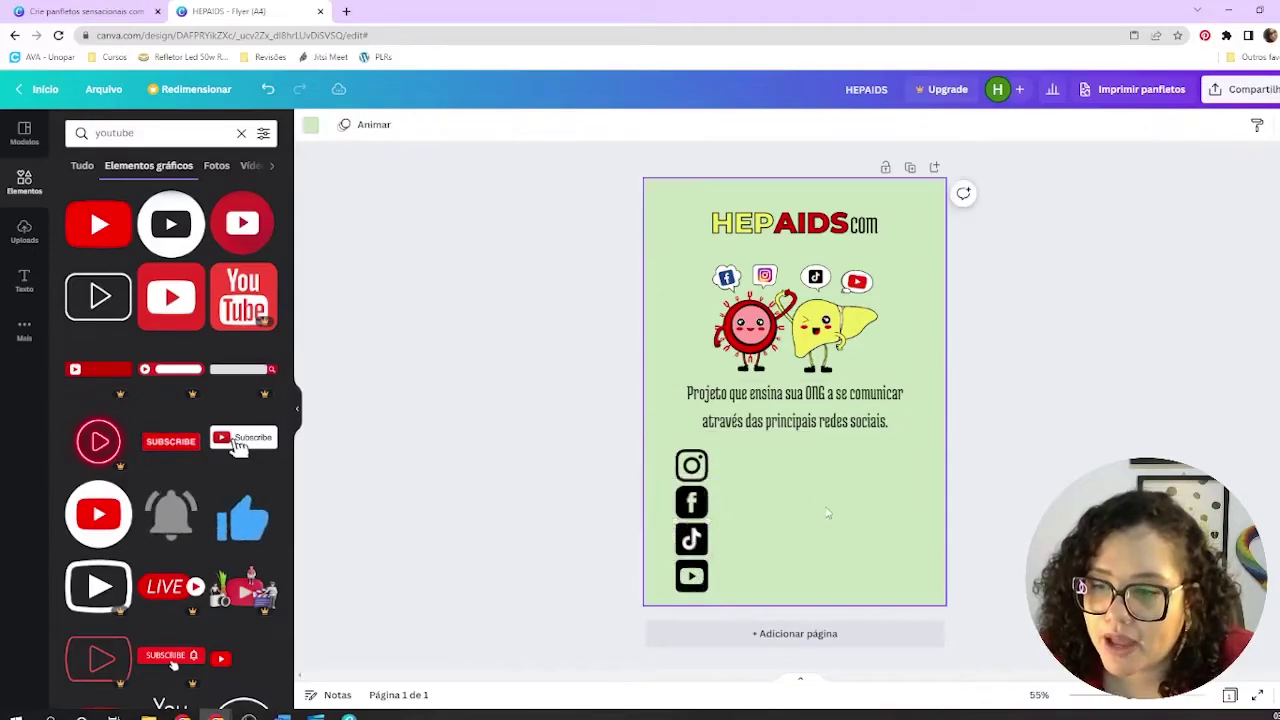
Step: Select all four social media icons in the column and scale them down slightly together
{"action": "left_click_drag", "start_coordinate": [660, 448], "coordinate": [766, 620]}
{"action": "left_click_drag", "start_coordinate": [706, 591], "coordinate": [700, 574]}
{"action": "left_click", "coordinate": [857, 518]}
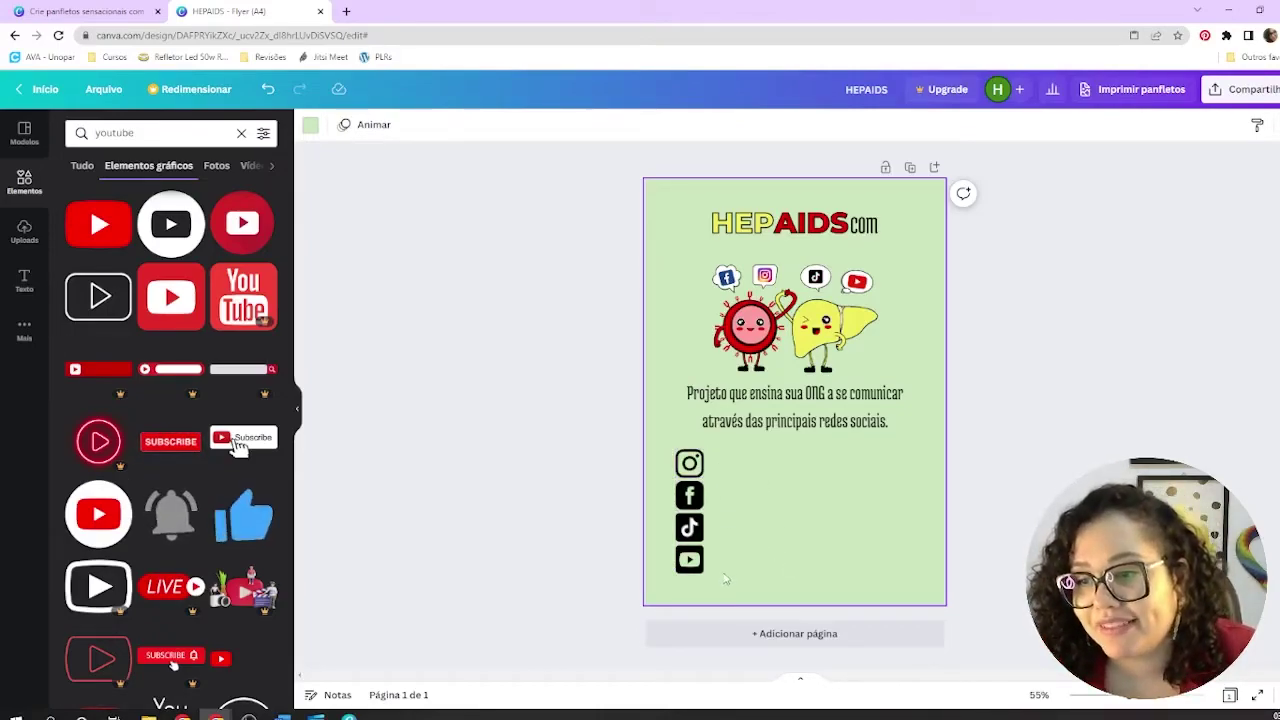
{"action": "left_click_drag", "start_coordinate": [722, 578], "coordinate": [658, 454]}
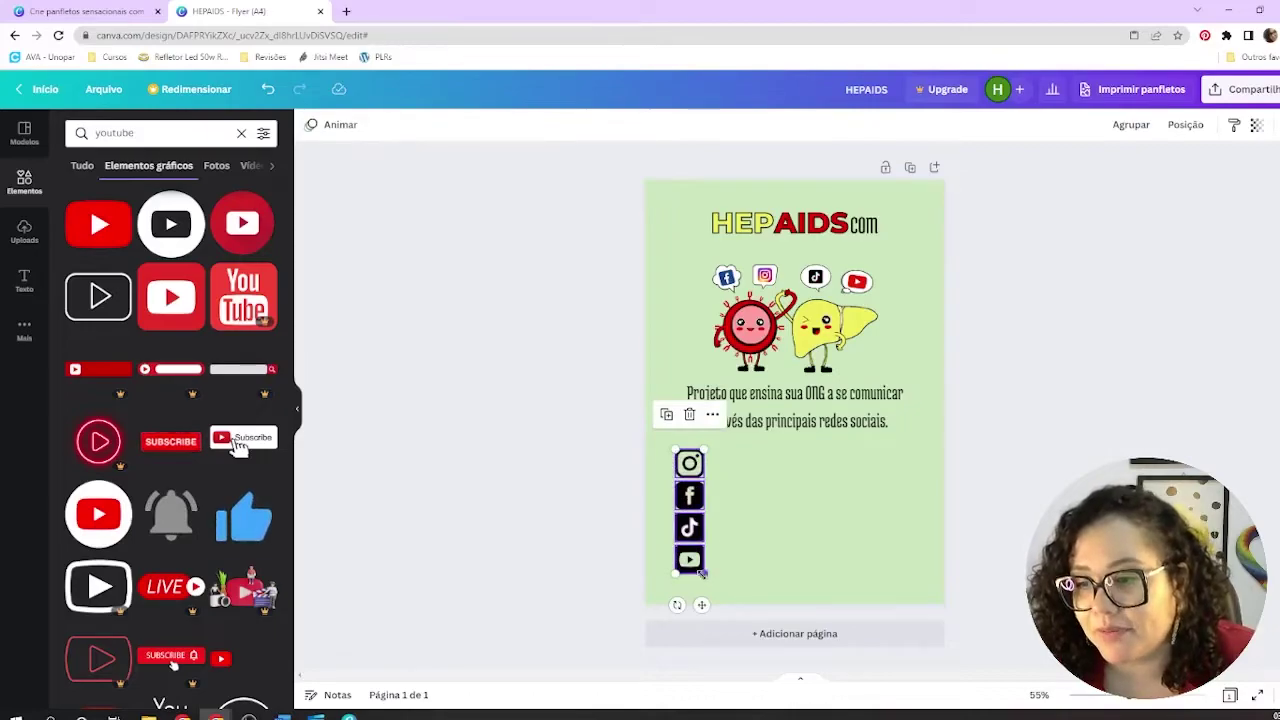
{"action": "left_click_drag", "start_coordinate": [702, 572], "coordinate": [703, 573]}
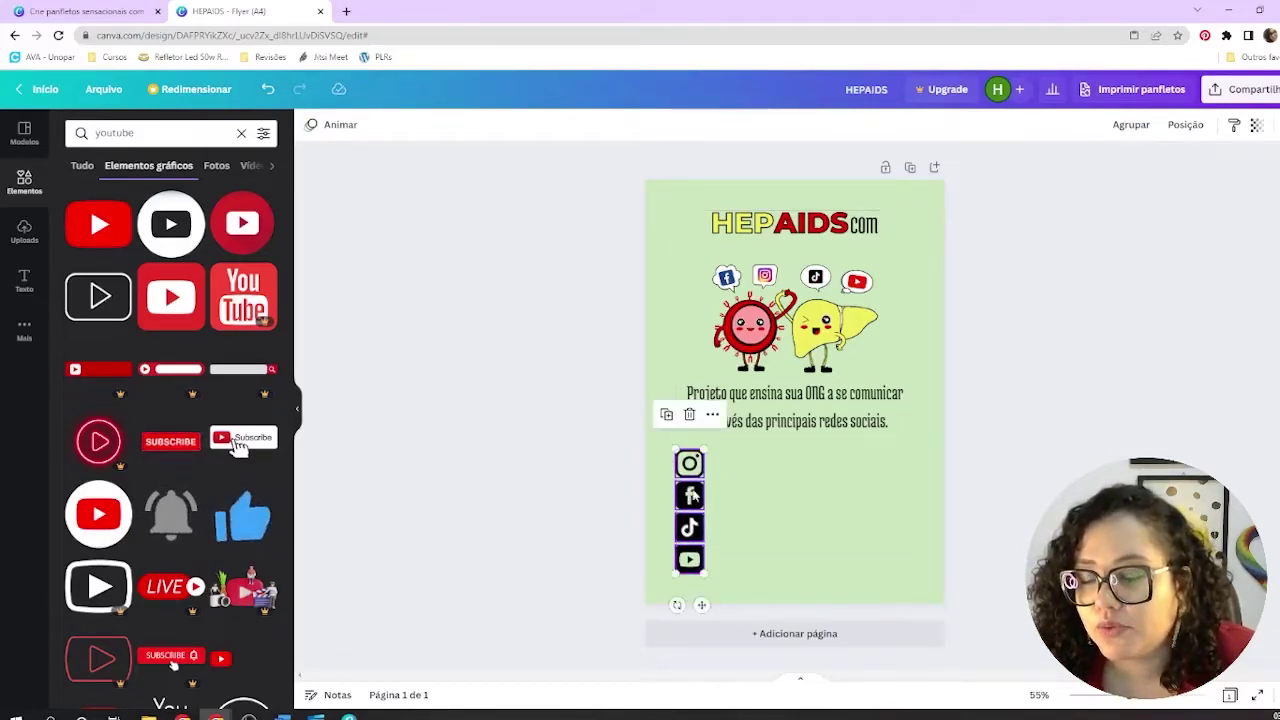
{"action": "left_click", "coordinate": [779, 492]}
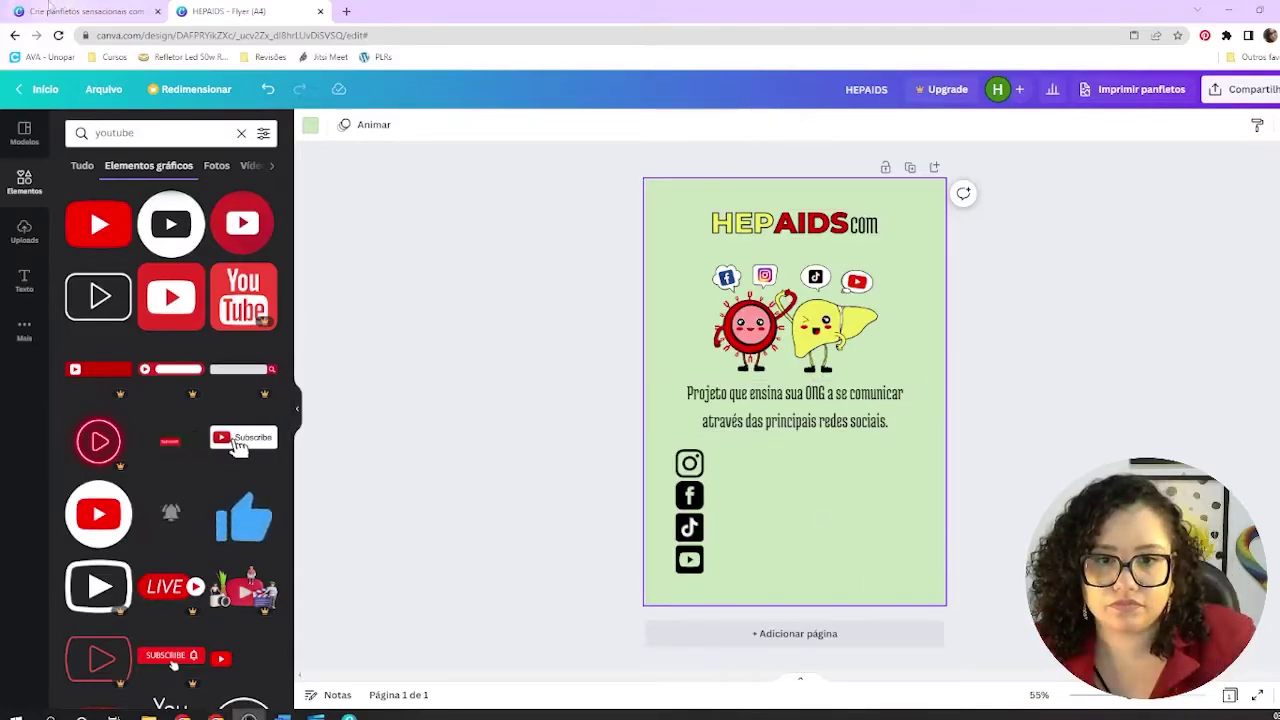
{"action": "left_click", "coordinate": [24, 280]}
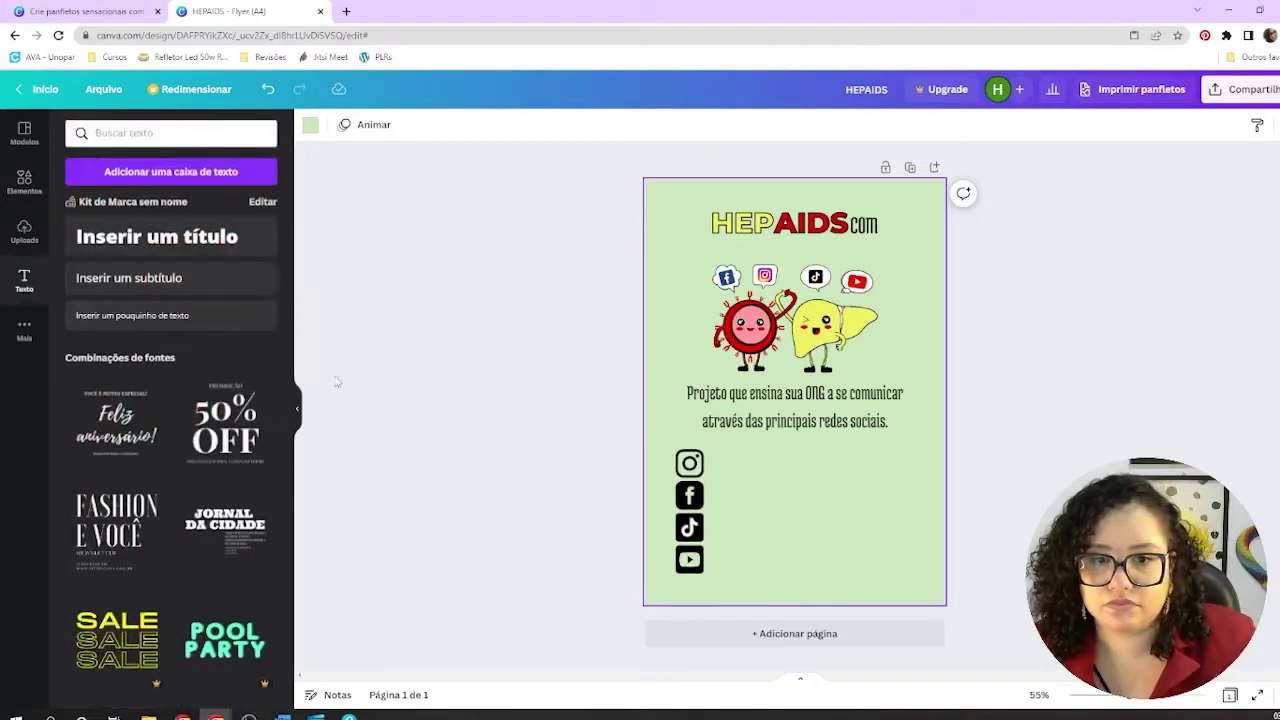
{"action": "left_click", "coordinate": [207, 287]}
{"action": "left_click_drag", "start_coordinate": [808, 430], "coordinate": [818, 526]}
{"action": "type", "text": "@"}
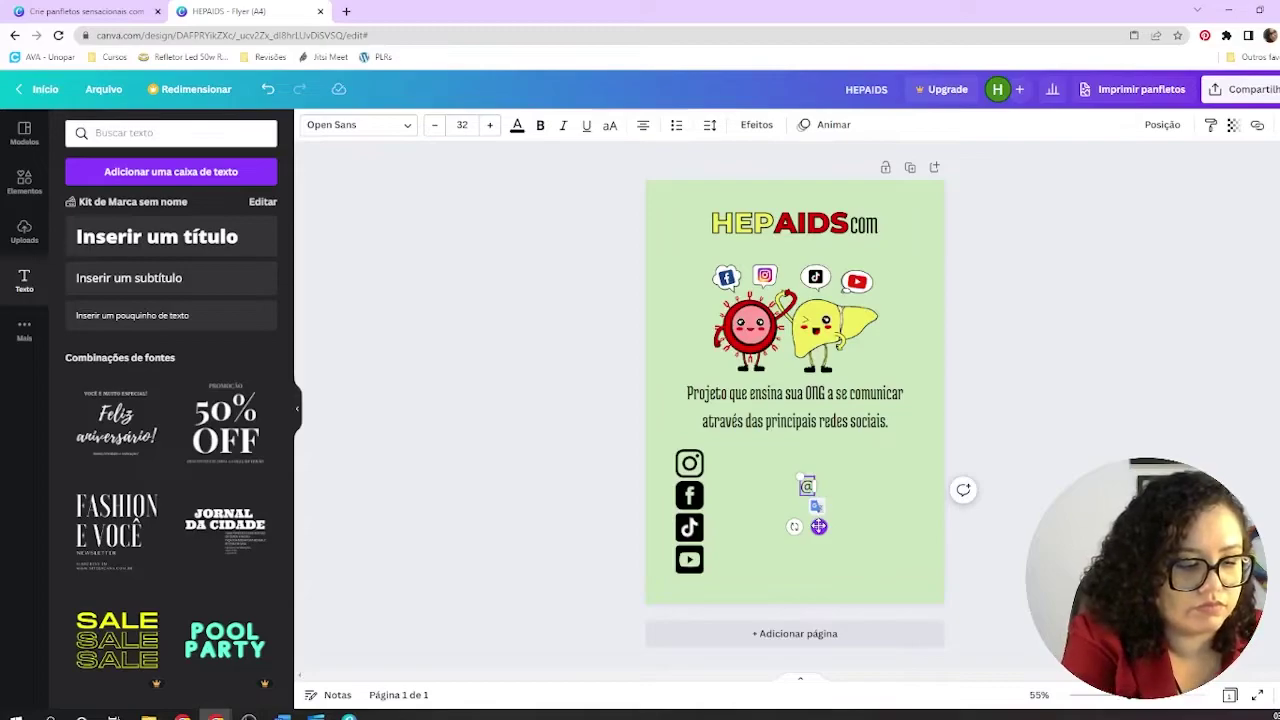
{"action": "type", "text": "hepaidscom"}
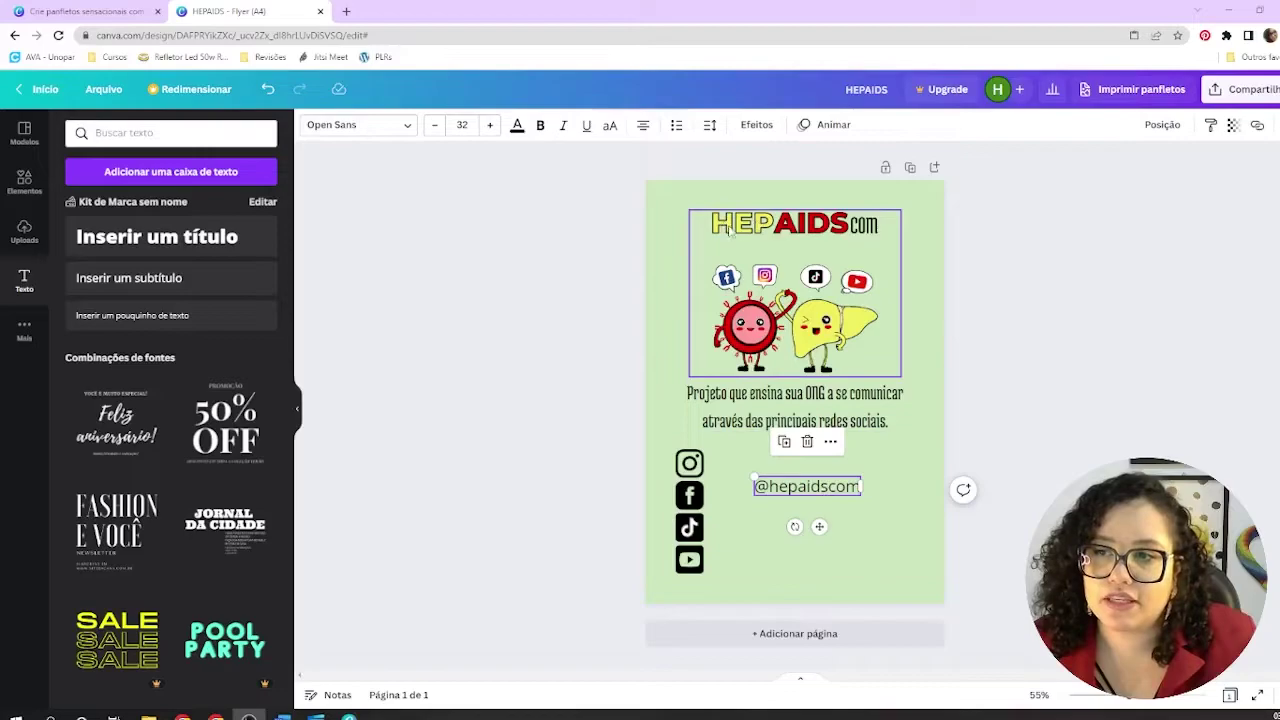
{"action": "left_click", "coordinate": [405, 127]}
{"action": "type", "text": "medul"}
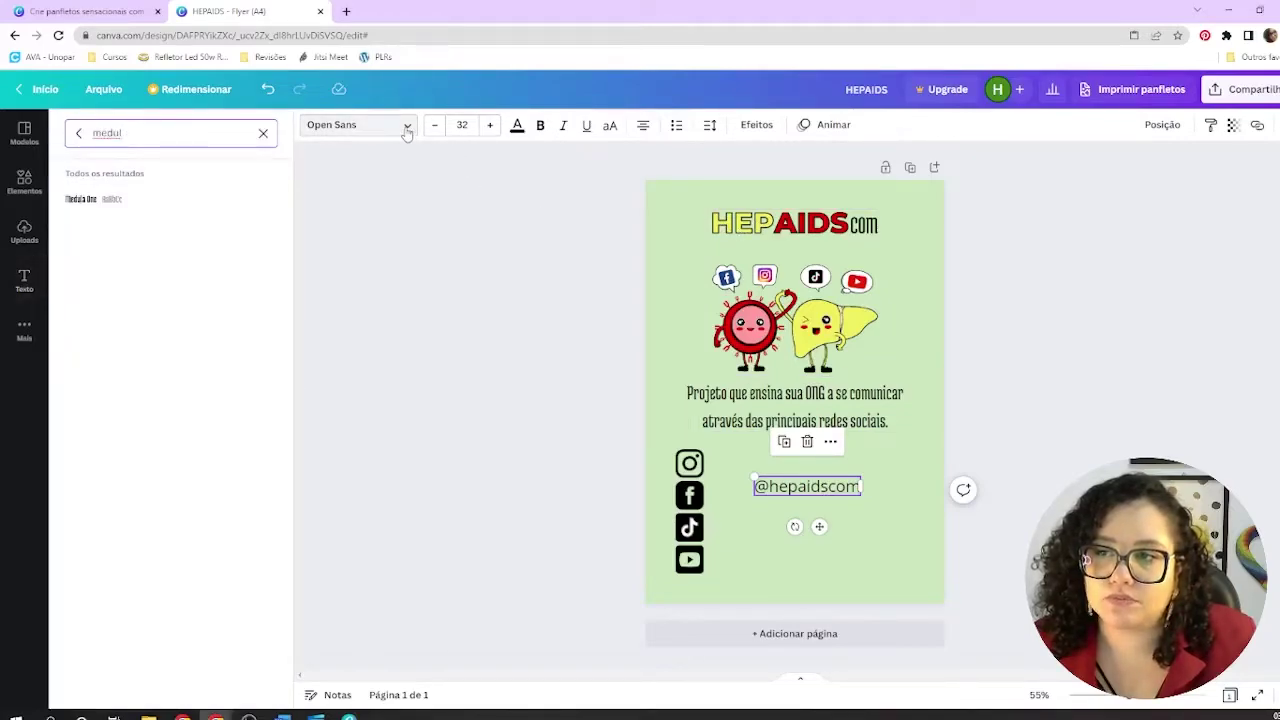
{"action": "double_click", "coordinate": [133, 132]}
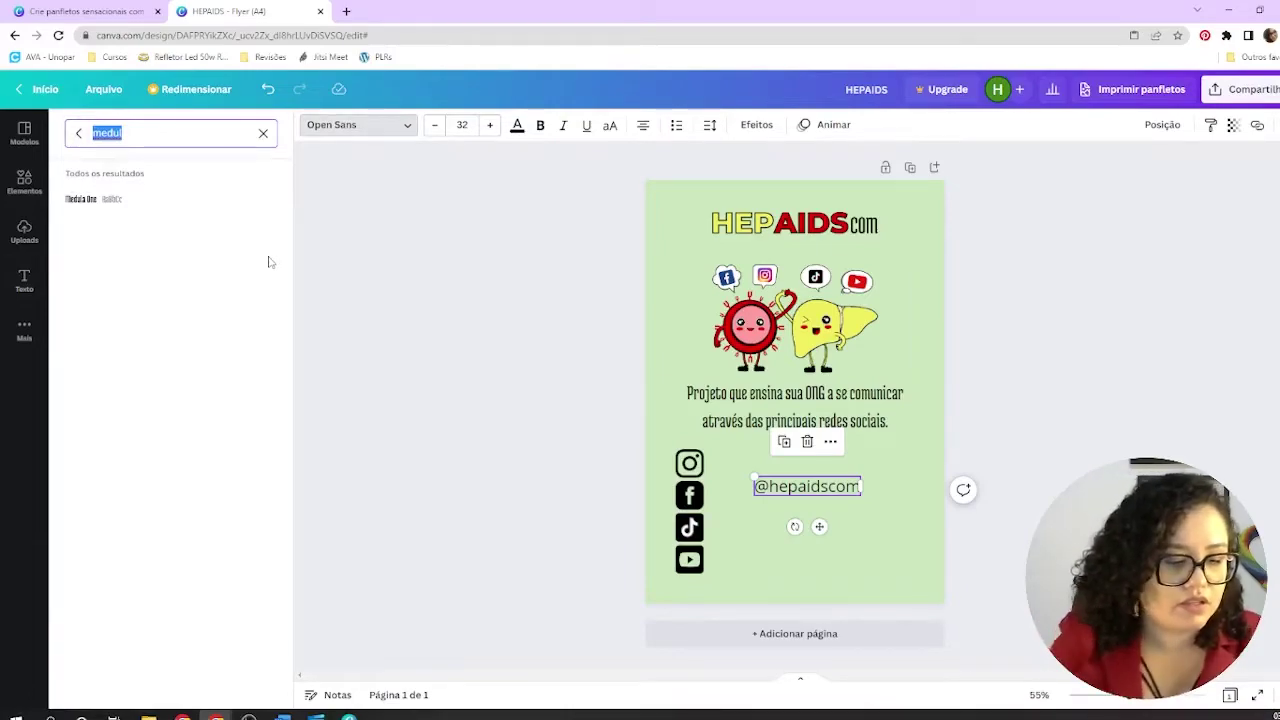
{"action": "type", "text": "mont"}
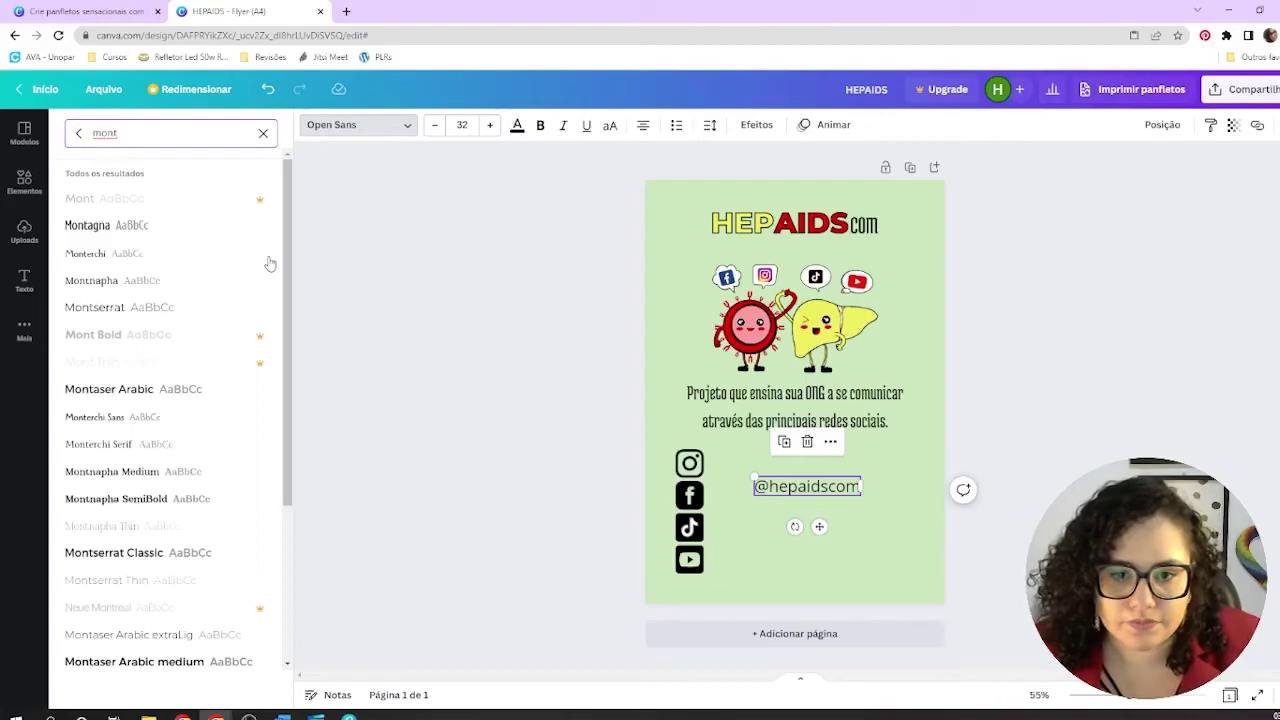
{"action": "type", "text": "s"}
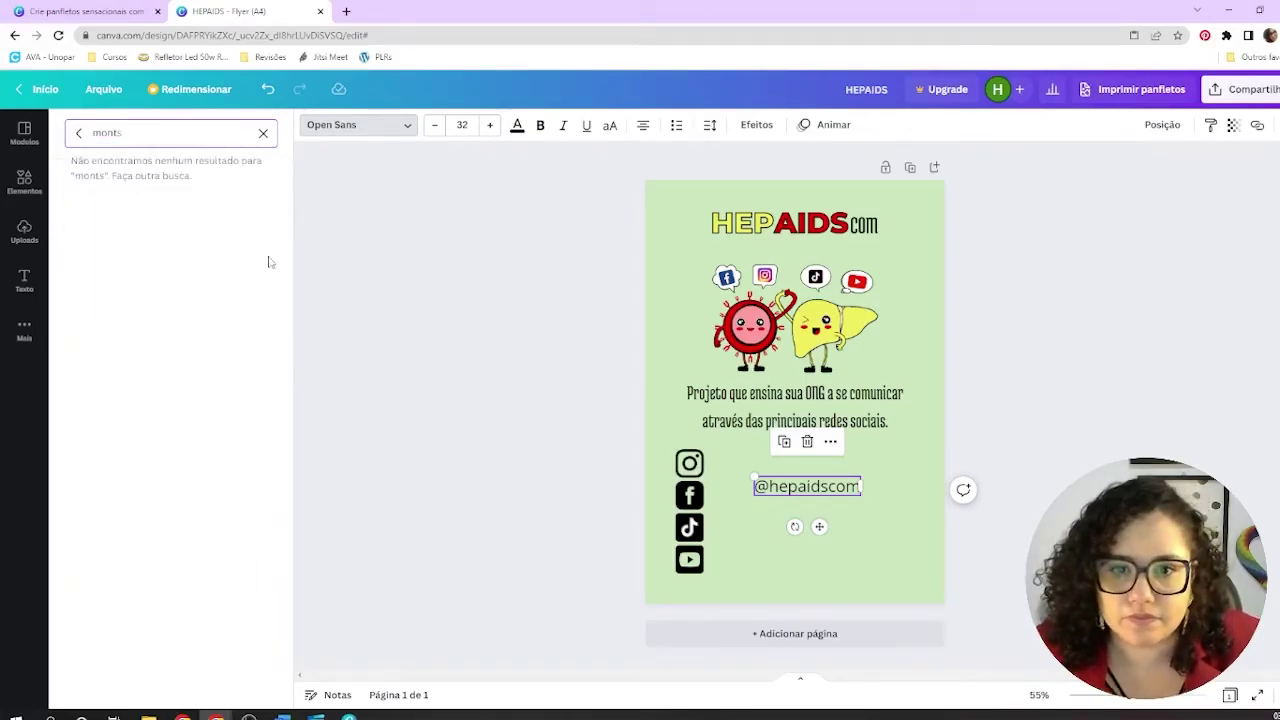
{"action": "key", "text": "BackSpace"}
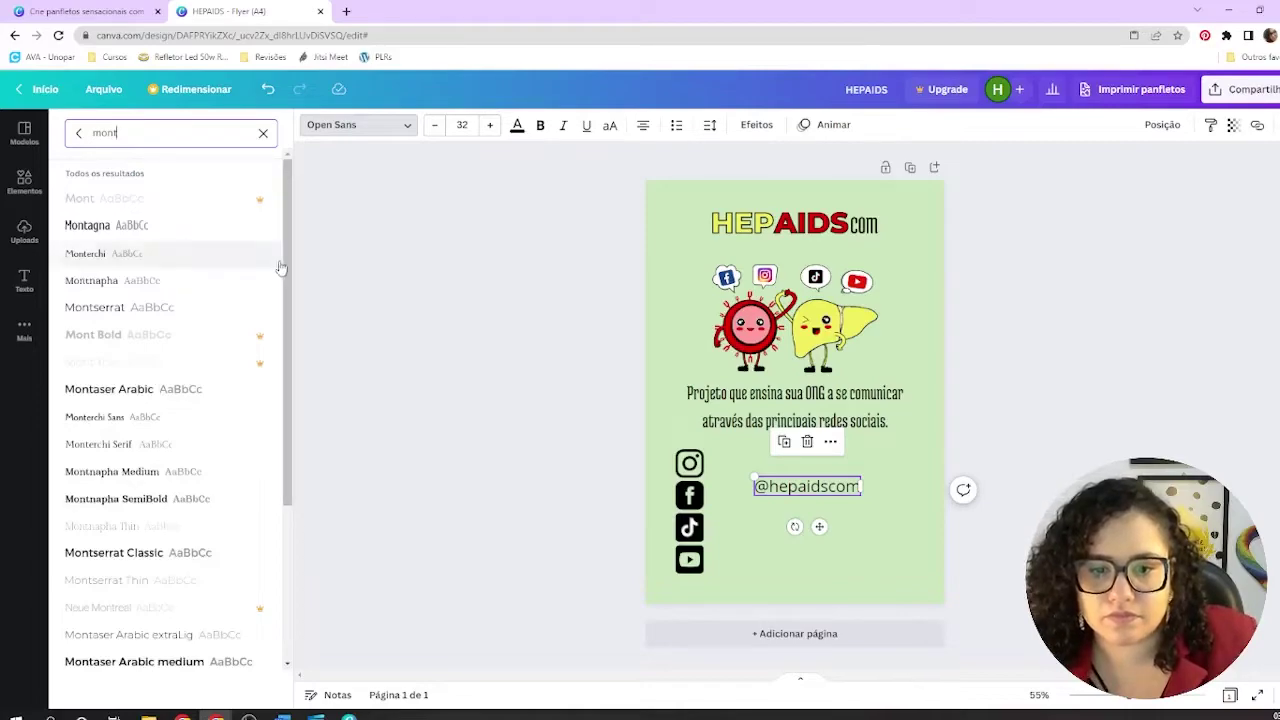
{"action": "left_click_drag", "start_coordinate": [287, 262], "coordinate": [293, 416]}
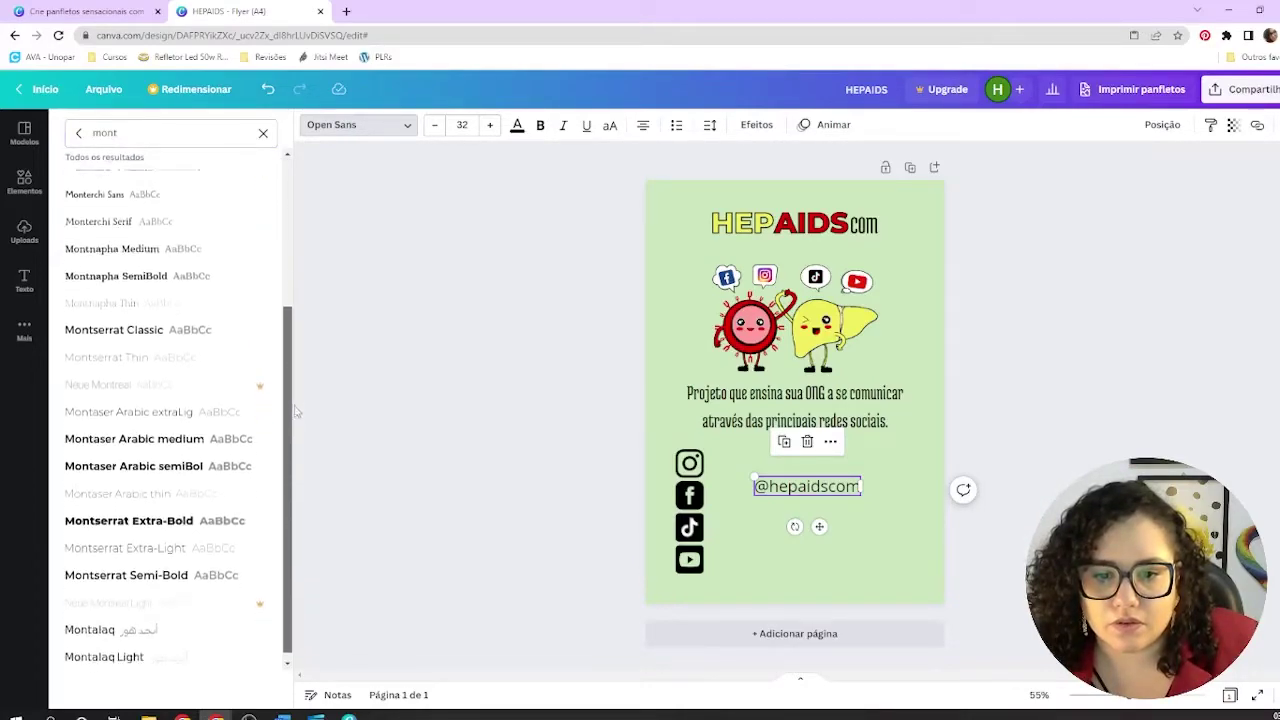
{"action": "left_click", "coordinate": [133, 520]}
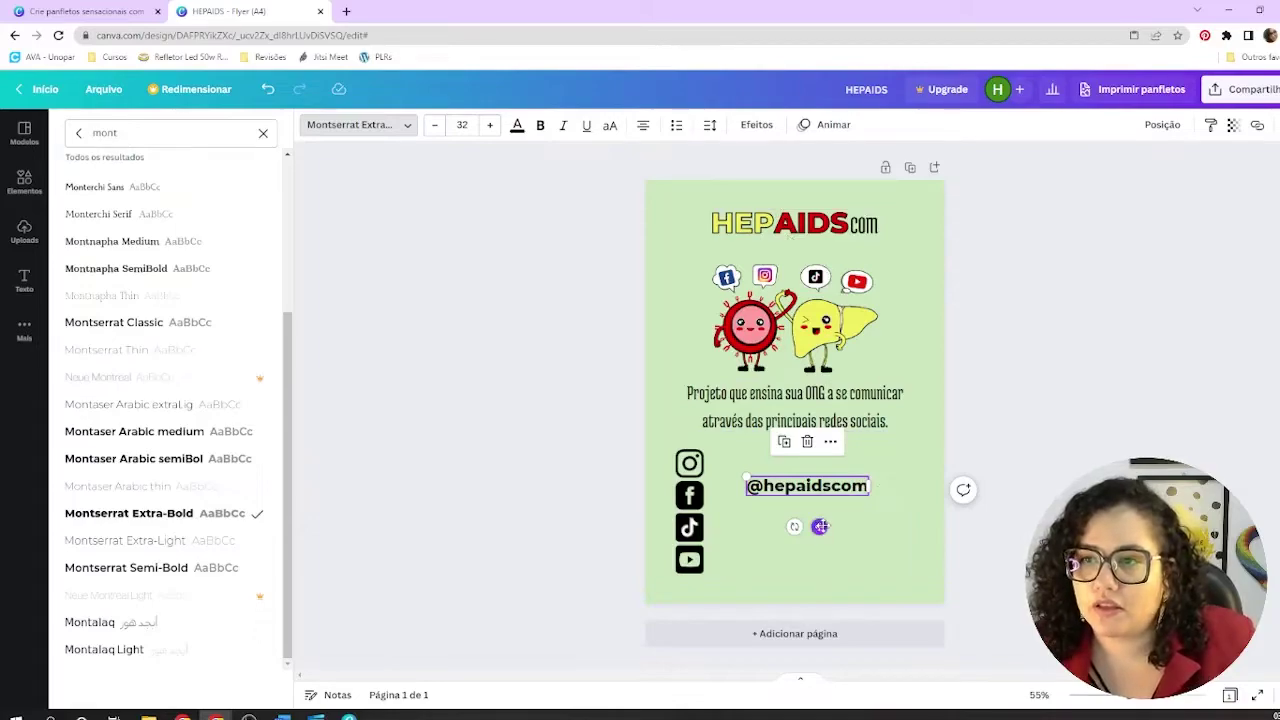
{"action": "left_click_drag", "start_coordinate": [819, 526], "coordinate": [788, 504]}
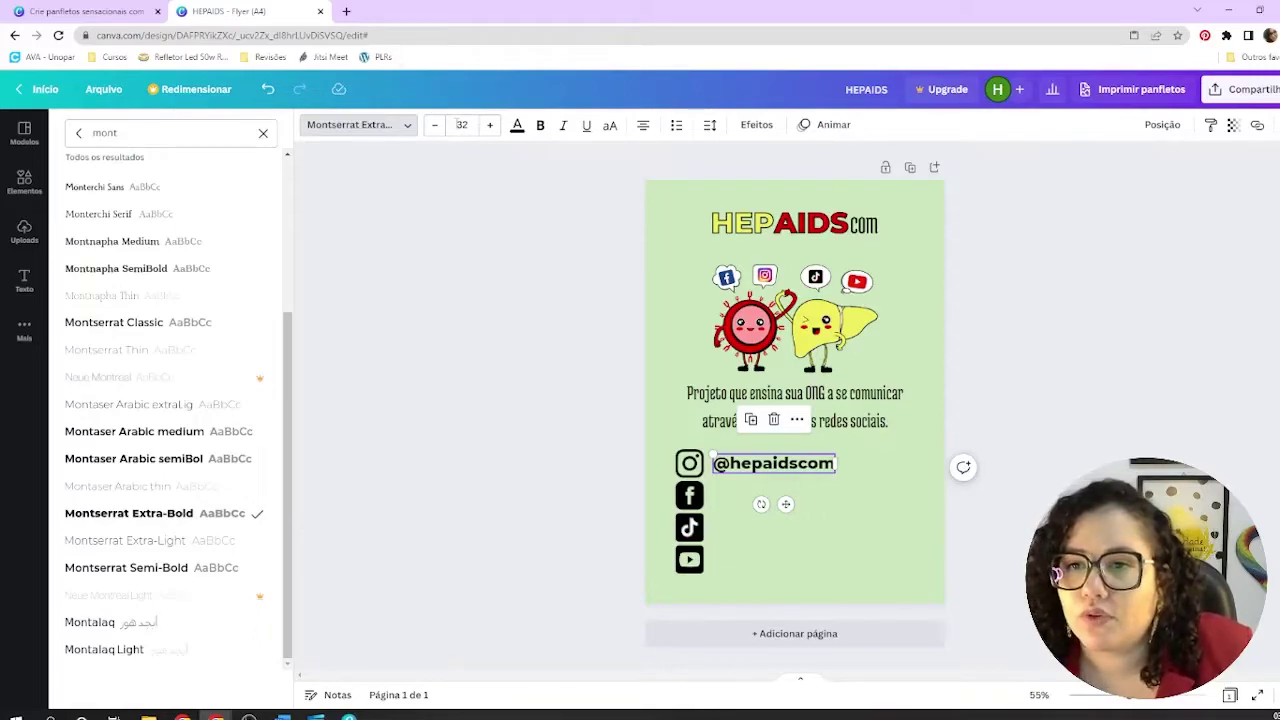
{"action": "left_click", "coordinate": [433, 126]}
{"action": "left_click", "coordinate": [433, 126]}
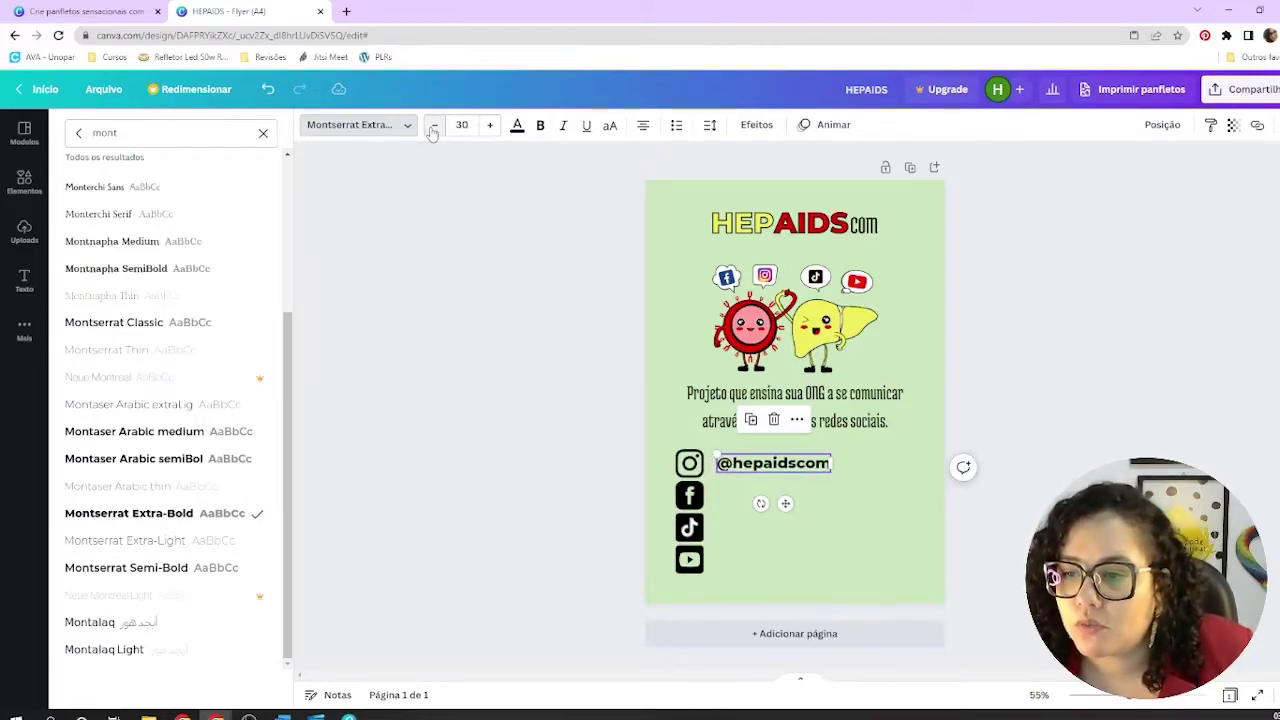
{"action": "left_click", "coordinate": [433, 126]}
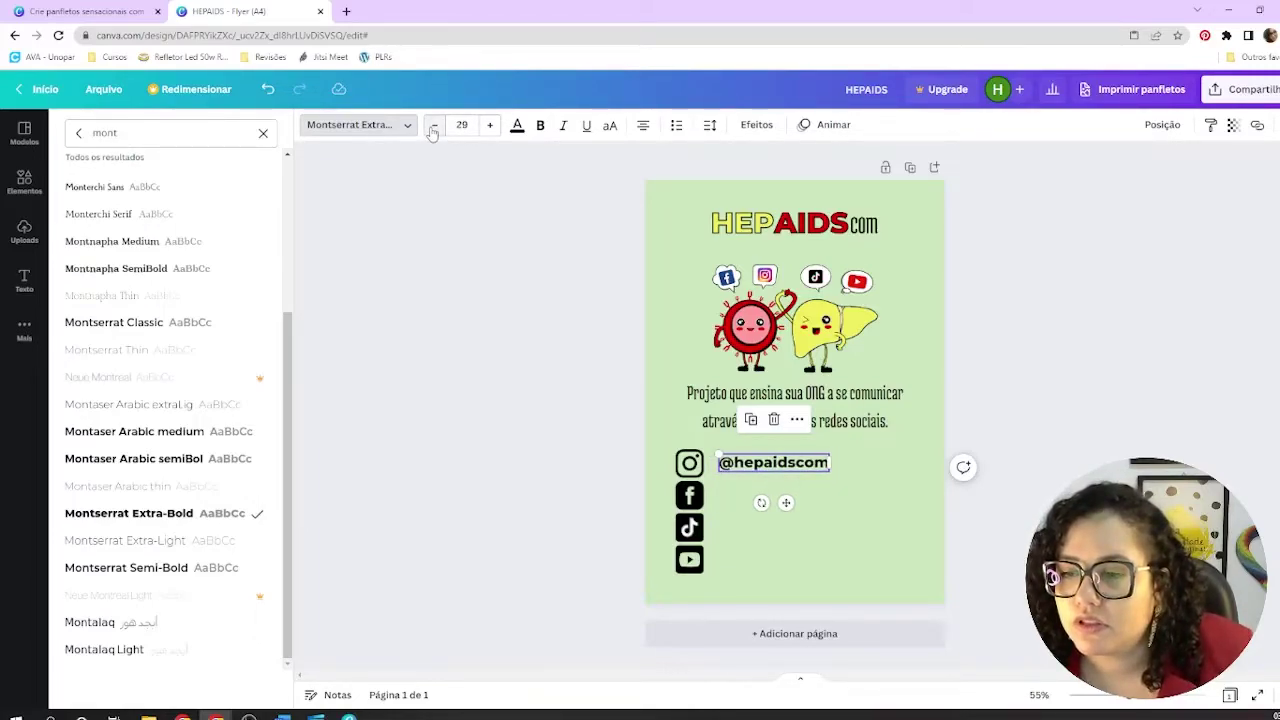
{"action": "left_click", "coordinate": [433, 126]}
{"action": "left_click_drag", "start_coordinate": [786, 503], "coordinate": [777, 503]}
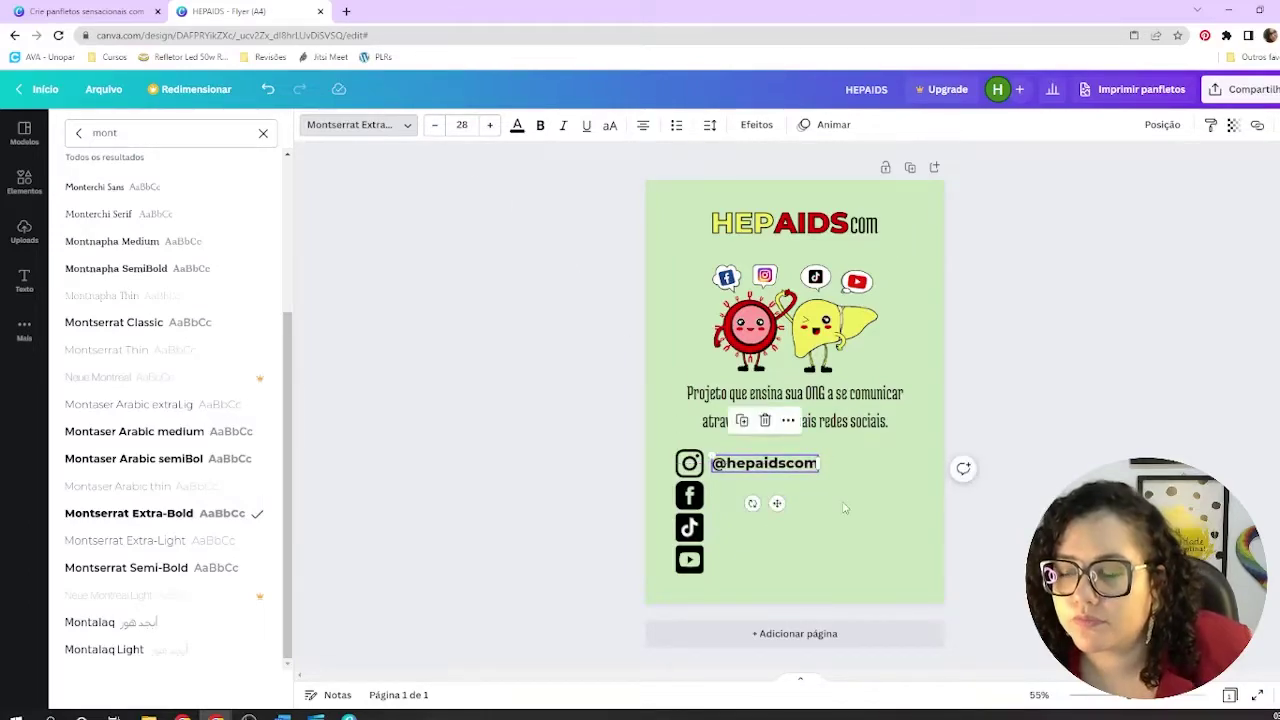
{"action": "left_click", "coordinate": [843, 508]}
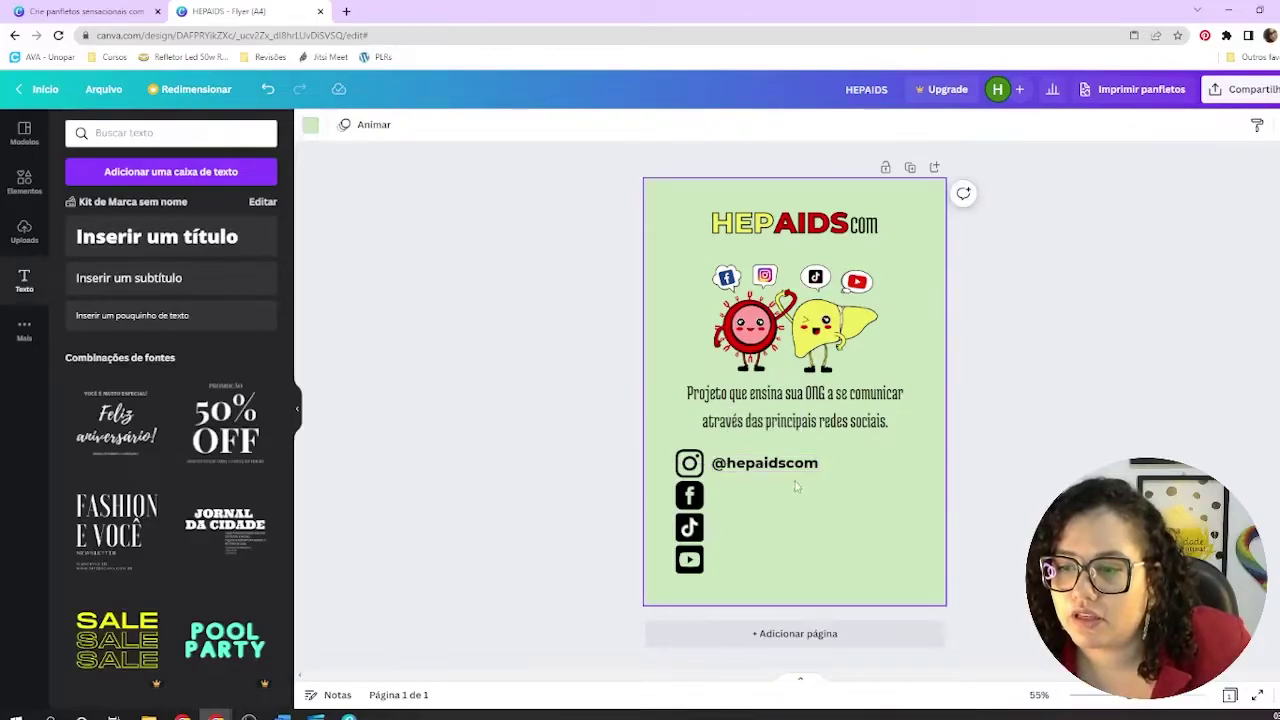
{"action": "left_click", "coordinate": [795, 478]}
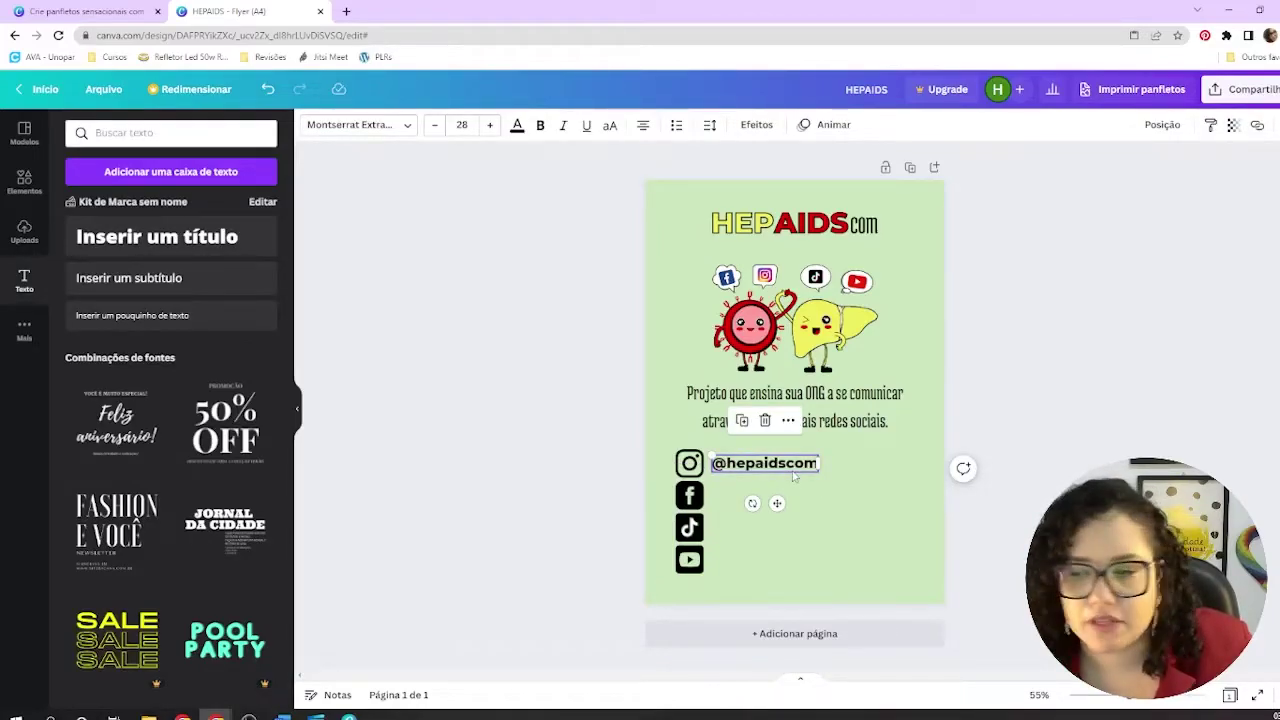
{"action": "left_click_drag", "start_coordinate": [777, 503], "coordinate": [775, 530]}
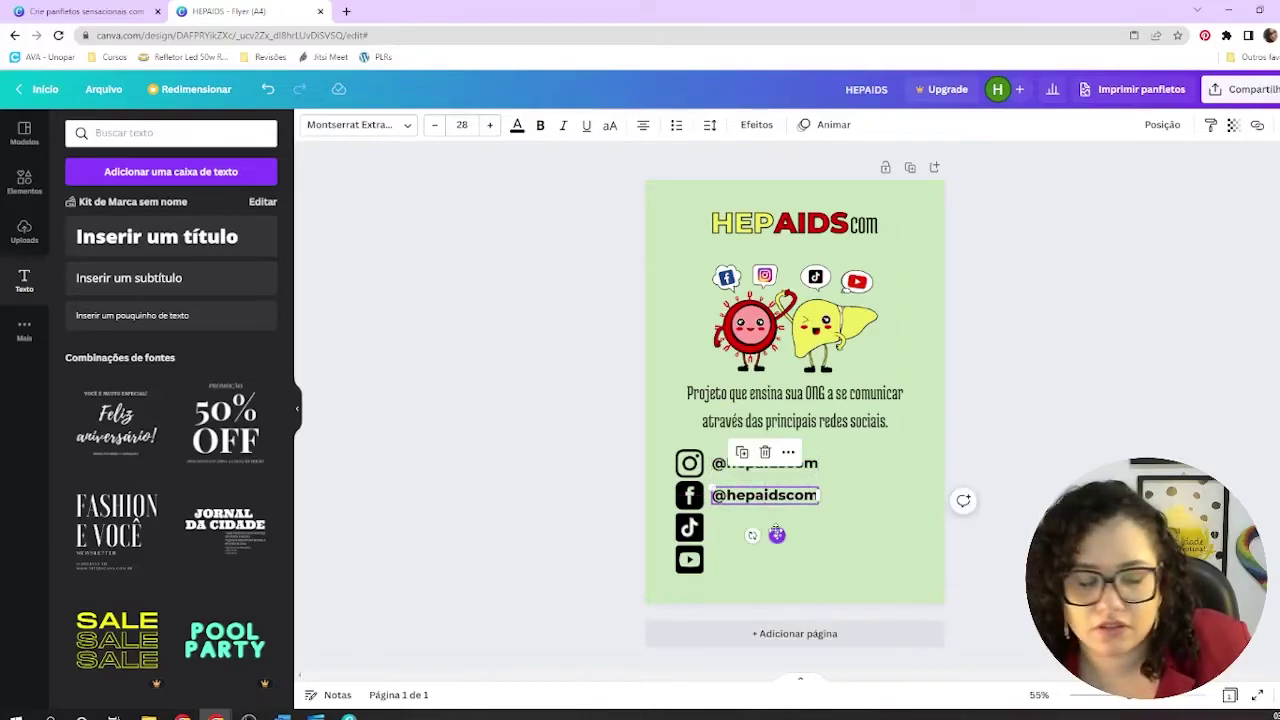
{"action": "left_click_drag", "start_coordinate": [777, 535], "coordinate": [781, 567]}
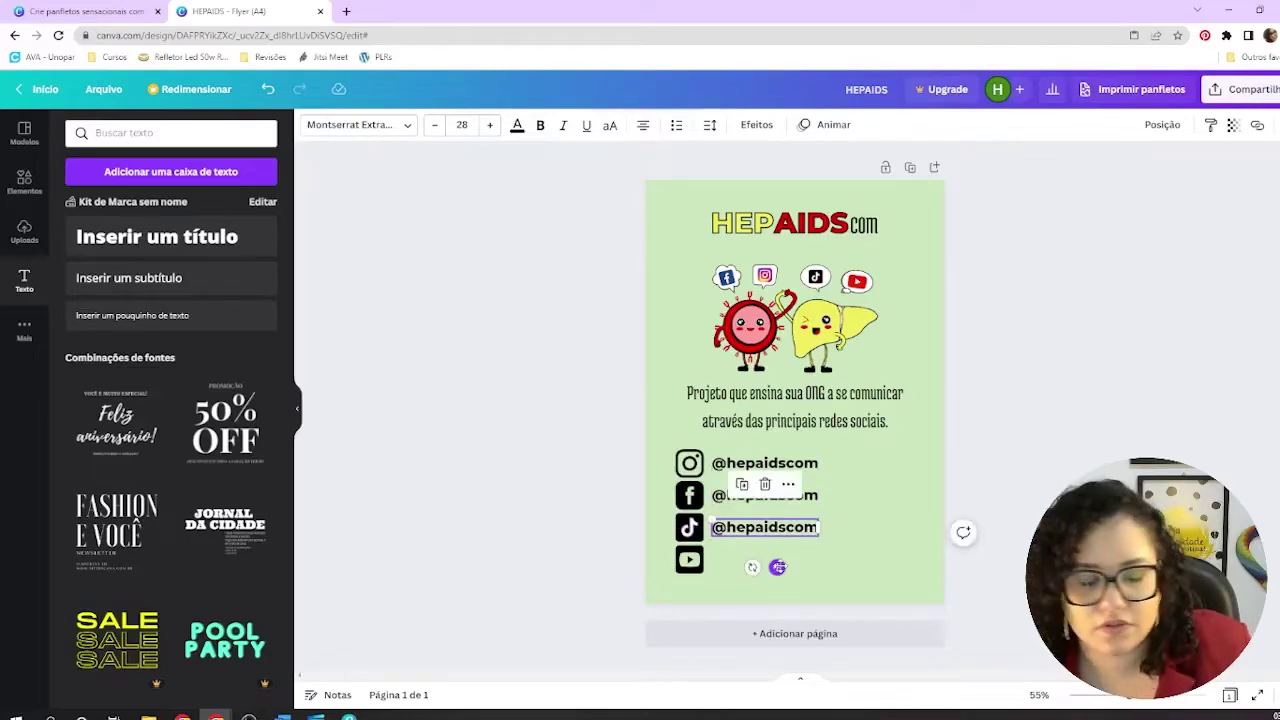
{"action": "type", "text": "@hepaidscom"}
{"action": "left_click_drag", "start_coordinate": [783, 509], "coordinate": [775, 599]}
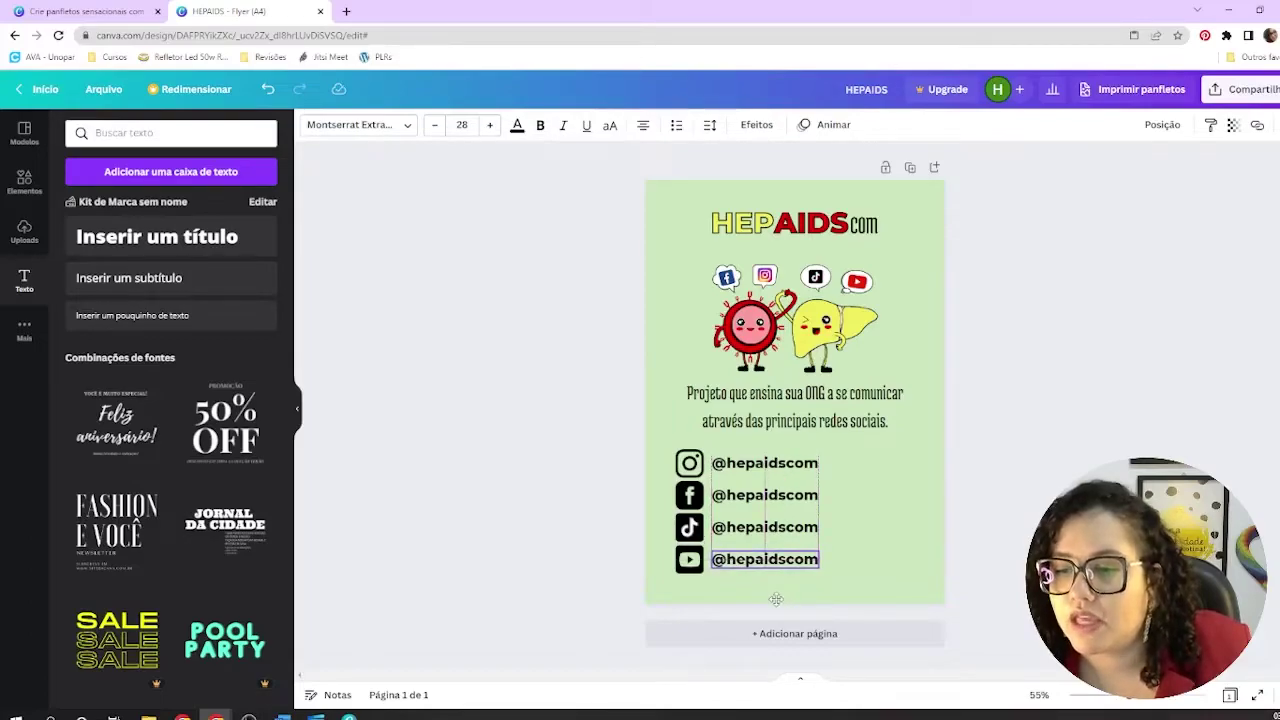
{"action": "left_click", "coordinate": [889, 527]}
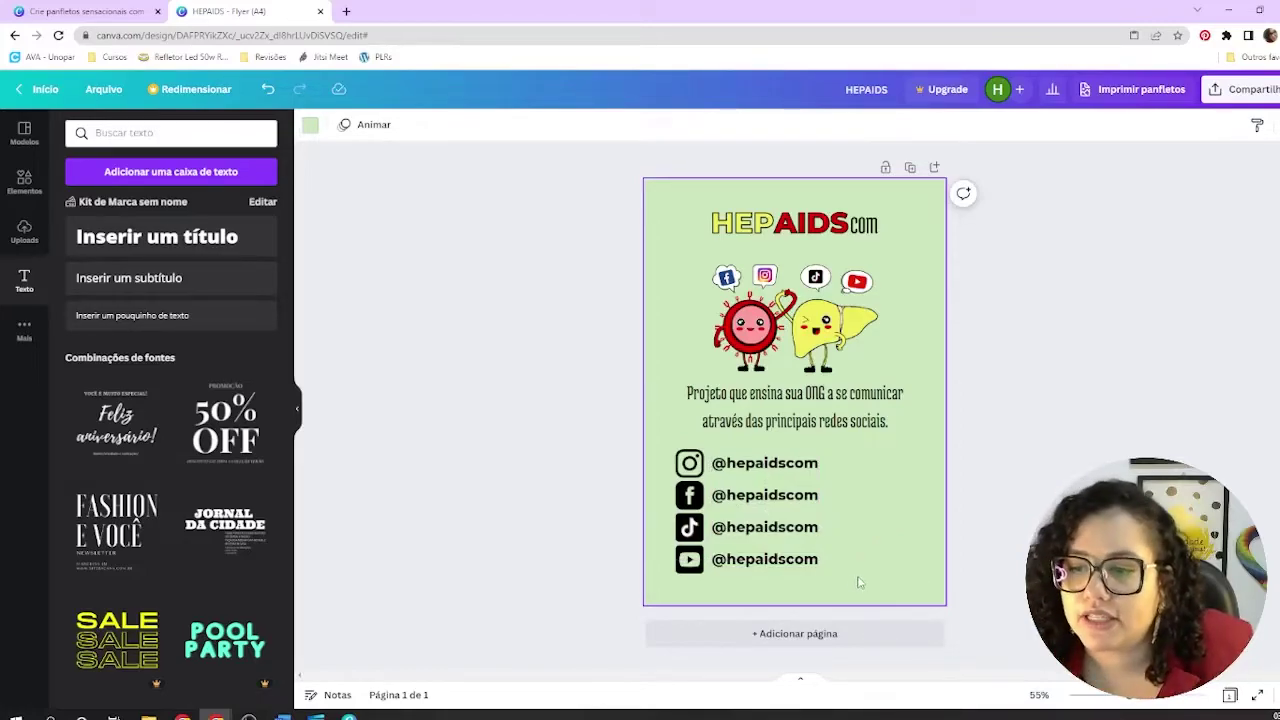
Step: Scale the four icons and their handles down together to a text size of 16.3 and place them below the description's left end
{"action": "left_click_drag", "start_coordinate": [857, 577], "coordinate": [645, 447]}
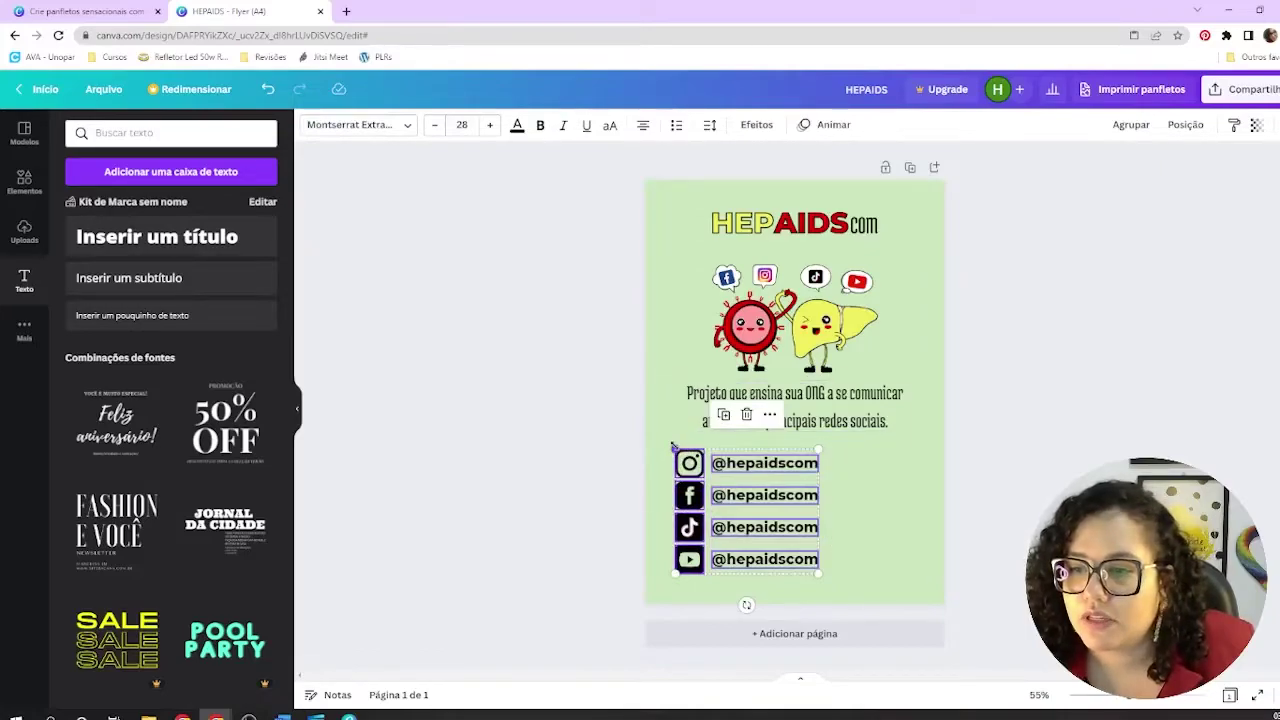
{"action": "left_click_drag", "start_coordinate": [675, 450], "coordinate": [717, 489]}
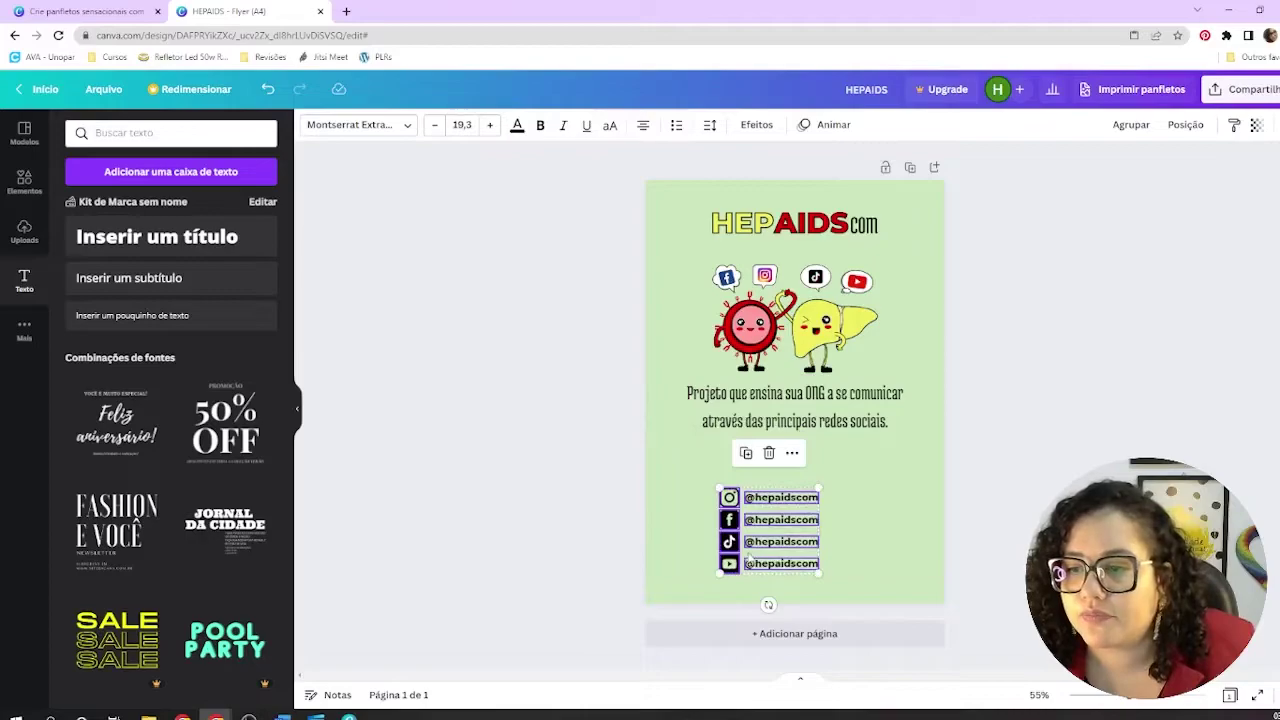
{"action": "left_click_drag", "start_coordinate": [752, 551], "coordinate": [730, 580]}
{"action": "left_click_drag", "start_coordinate": [732, 500], "coordinate": [747, 503]}
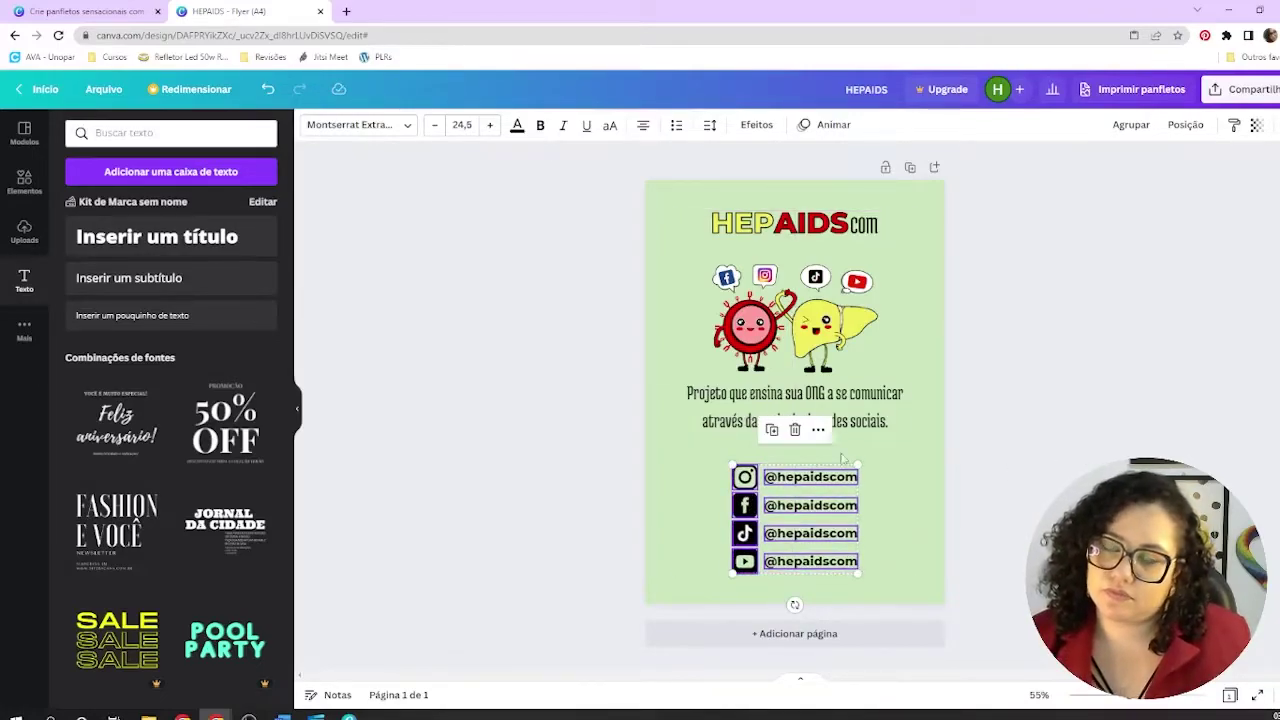
{"action": "left_click_drag", "start_coordinate": [731, 571], "coordinate": [749, 559]}
{"action": "left_click_drag", "start_coordinate": [787, 500], "coordinate": [729, 501]}
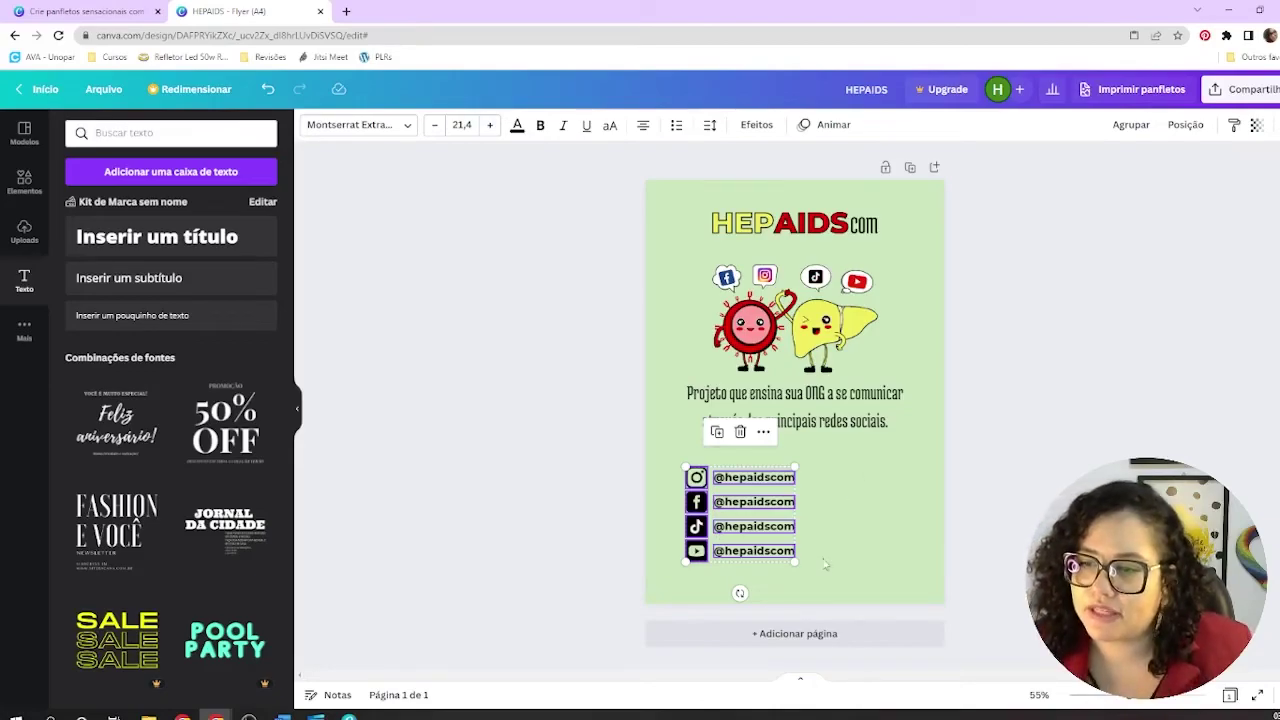
{"action": "left_click_drag", "start_coordinate": [793, 561], "coordinate": [770, 540]}
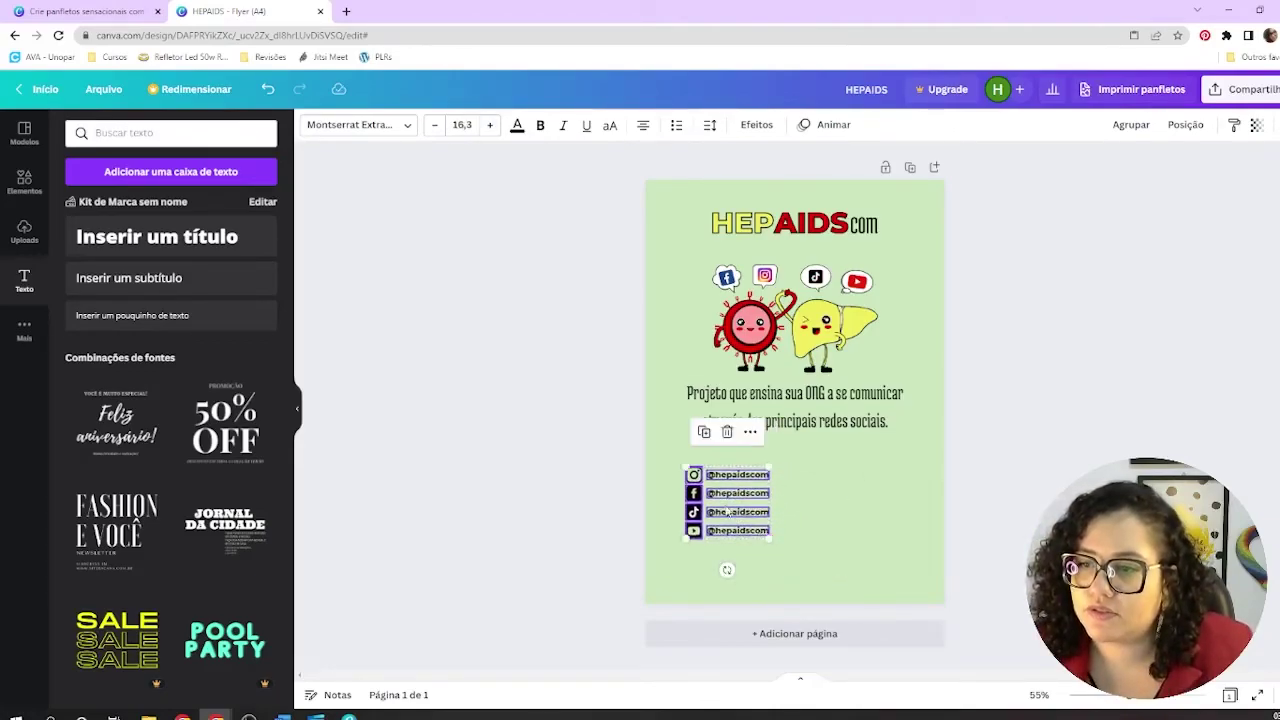
{"action": "left_click_drag", "start_coordinate": [711, 498], "coordinate": [698, 502]}
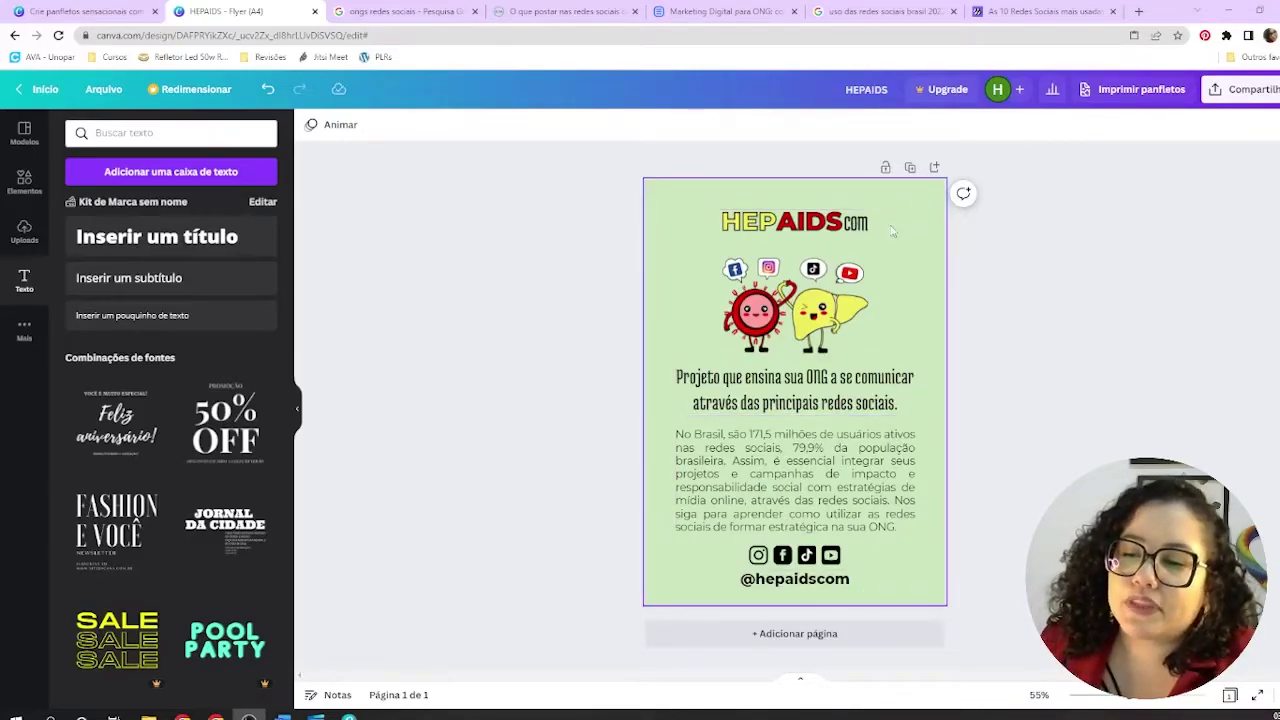
Step: Check the page dimensions of the blue Pilates studio flyer template and its similar designs, then return to the HEPAIDS flyer
{"action": "left_click", "coordinate": [86, 12]}
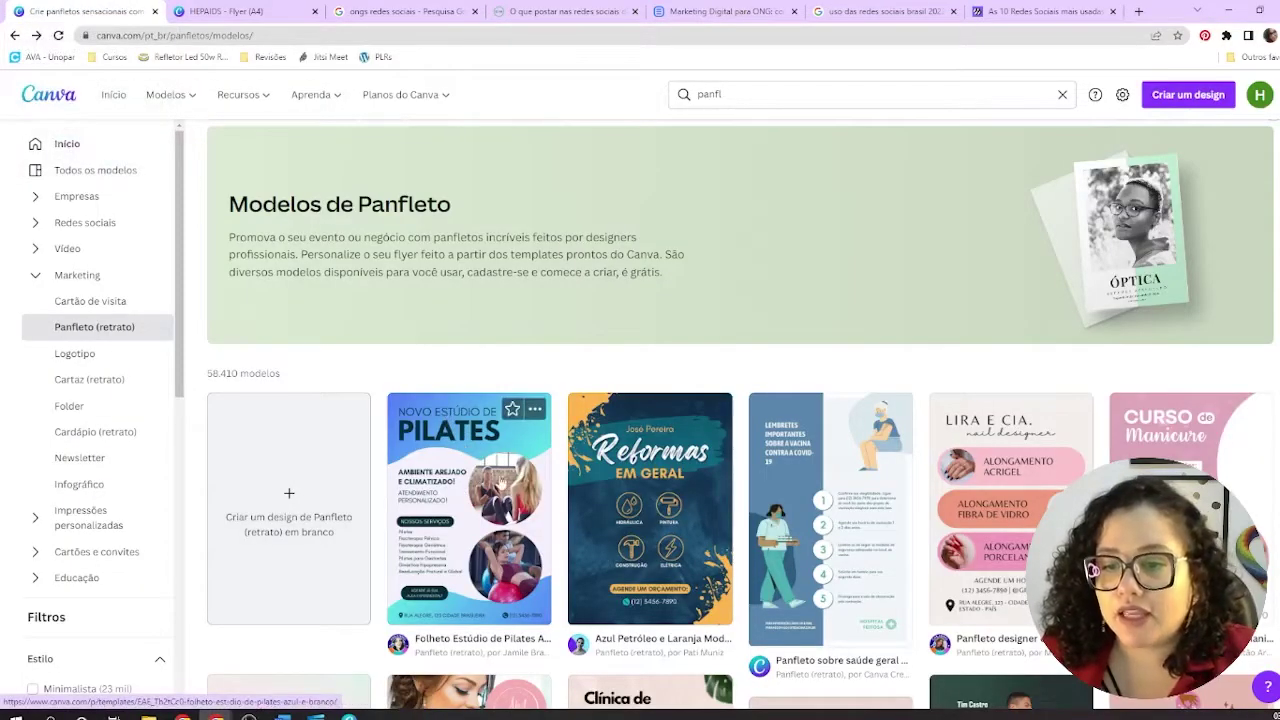
{"action": "left_click", "coordinate": [521, 456]}
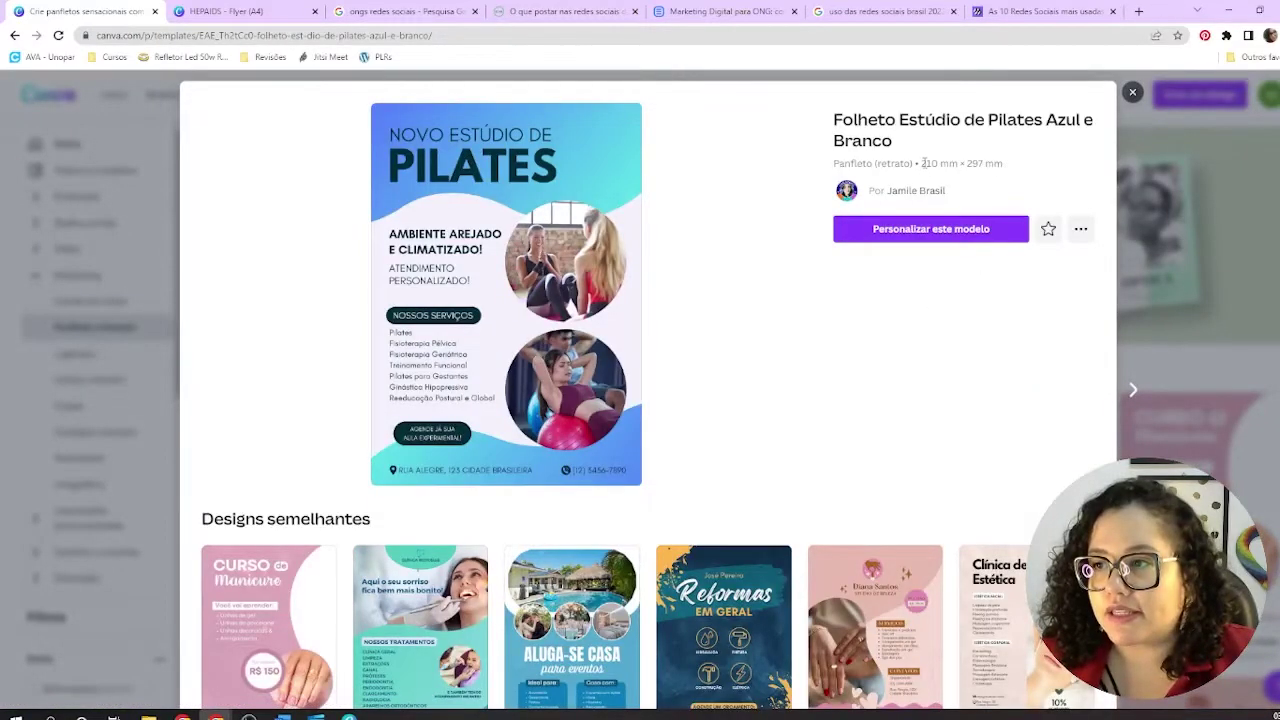
{"action": "left_click_drag", "start_coordinate": [921, 163], "coordinate": [995, 177]}
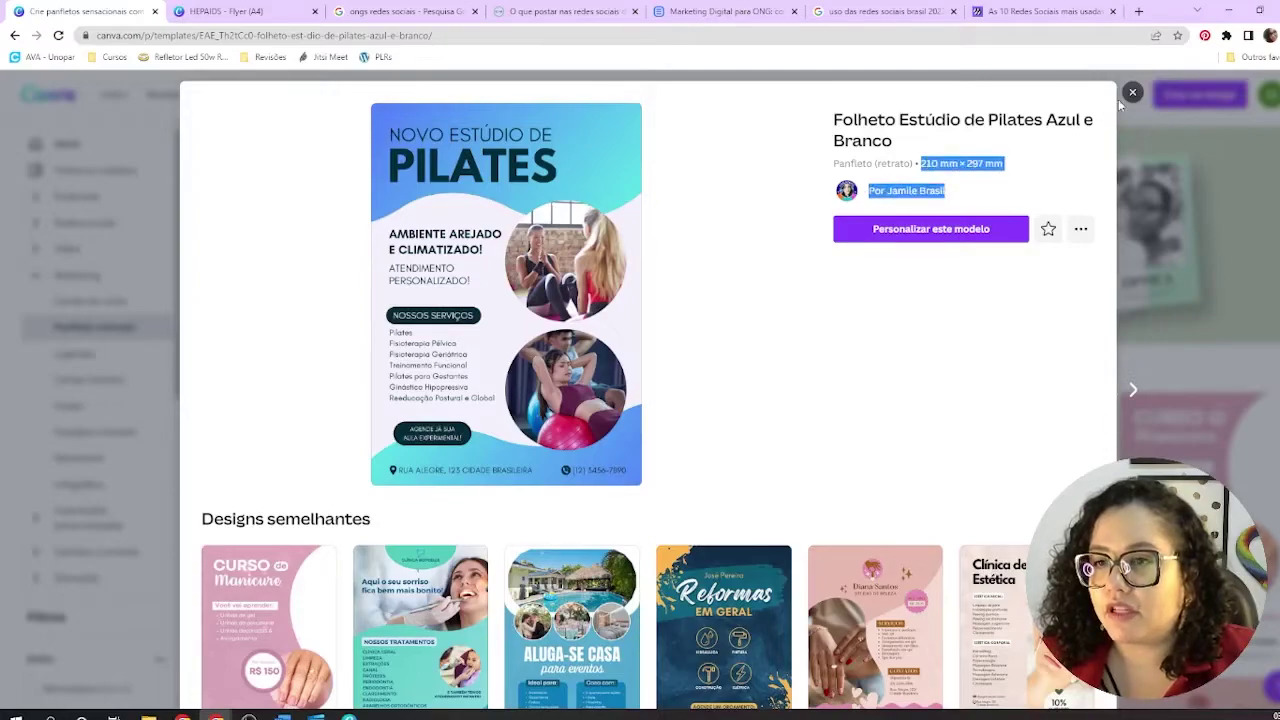
{"action": "scroll", "coordinate": [985, 323], "scroll_direction": "down", "scroll_amount": 2}
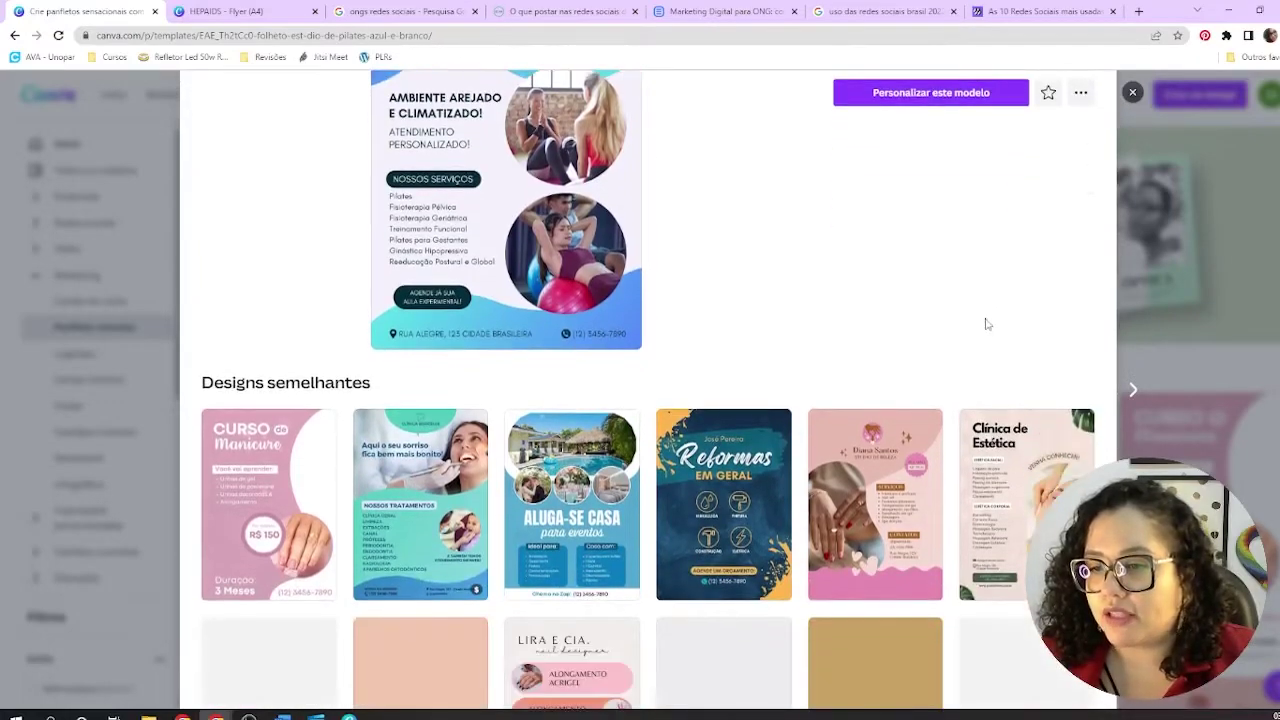
{"action": "scroll", "coordinate": [997, 300], "scroll_direction": "down", "scroll_amount": 2}
{"action": "scroll", "coordinate": [1019, 240], "scroll_direction": "up", "scroll_amount": 2}
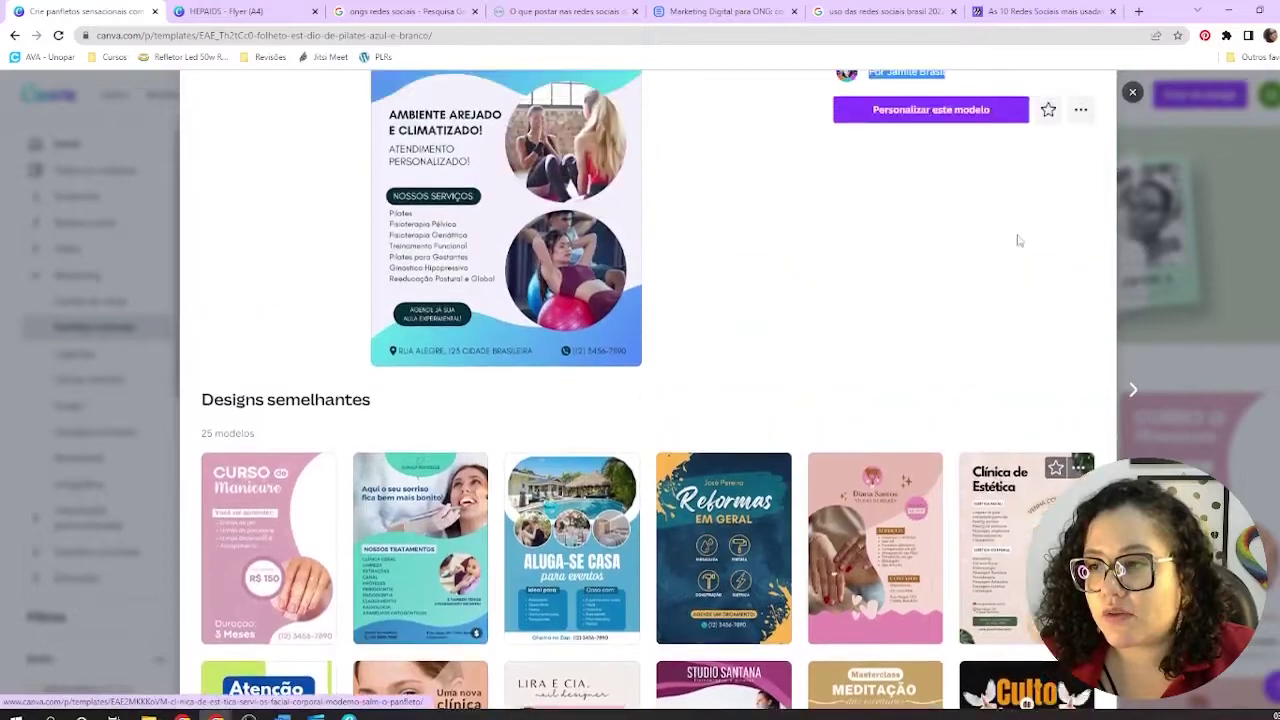
{"action": "scroll", "coordinate": [1019, 240], "scroll_direction": "up", "scroll_amount": 2}
{"action": "left_click", "coordinate": [1132, 92]}
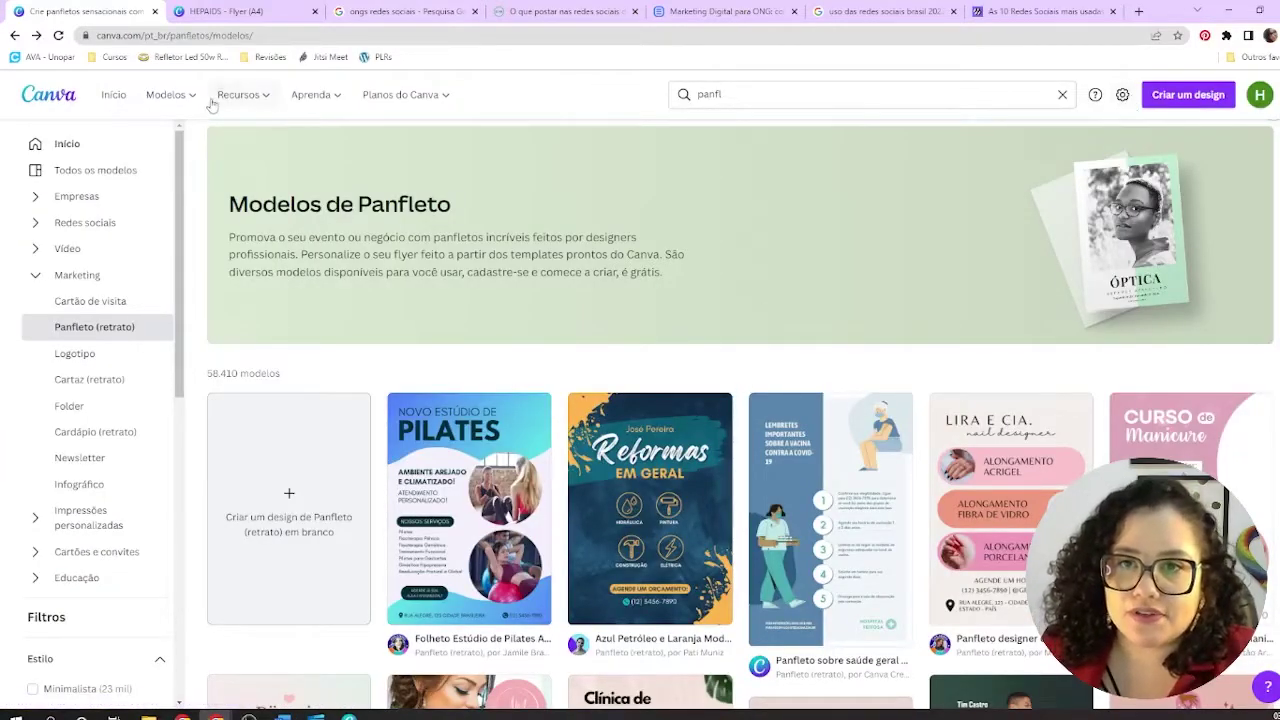
{"action": "left_click", "coordinate": [211, 12]}
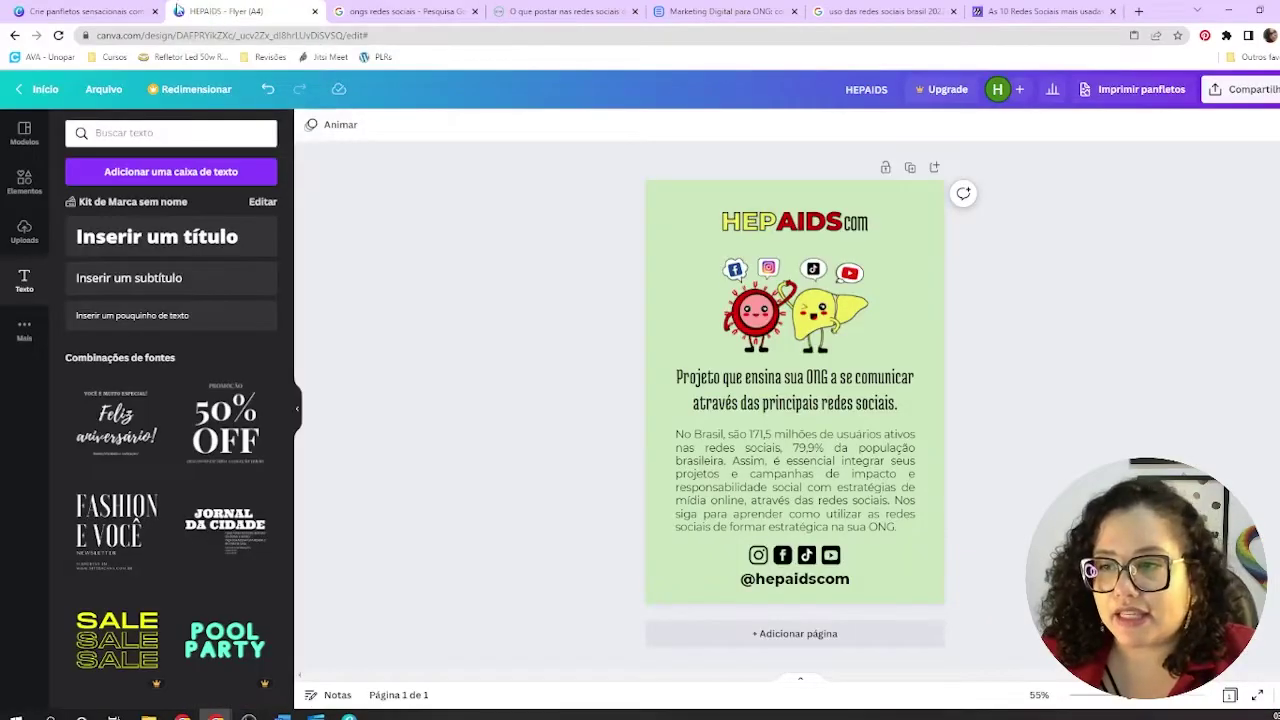
Step: Browse the landscape flyer templates, "Panfleto (paisagem)", and create a blank A4 landscape design, keeping it in the browser
{"action": "left_click", "coordinate": [118, 12]}
{"action": "left_click", "coordinate": [741, 85]}
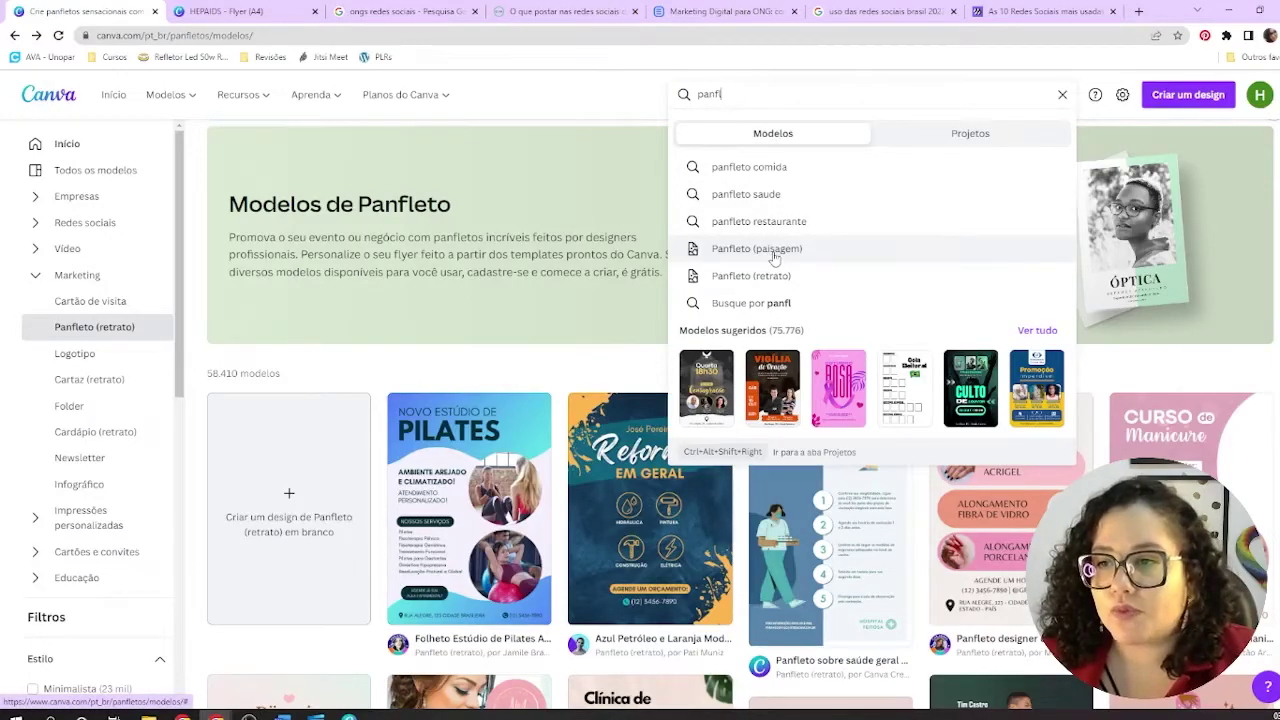
{"action": "left_click", "coordinate": [775, 250]}
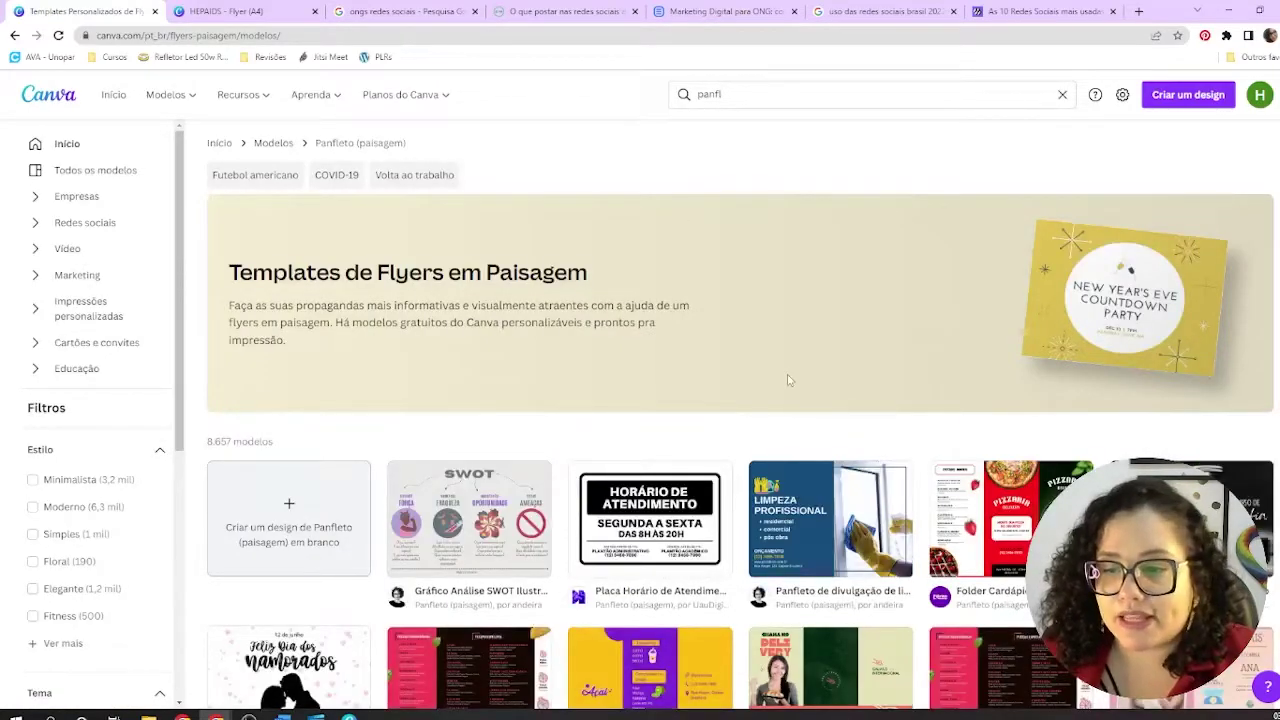
{"action": "scroll", "coordinate": [787, 379], "scroll_direction": "down", "scroll_amount": 2}
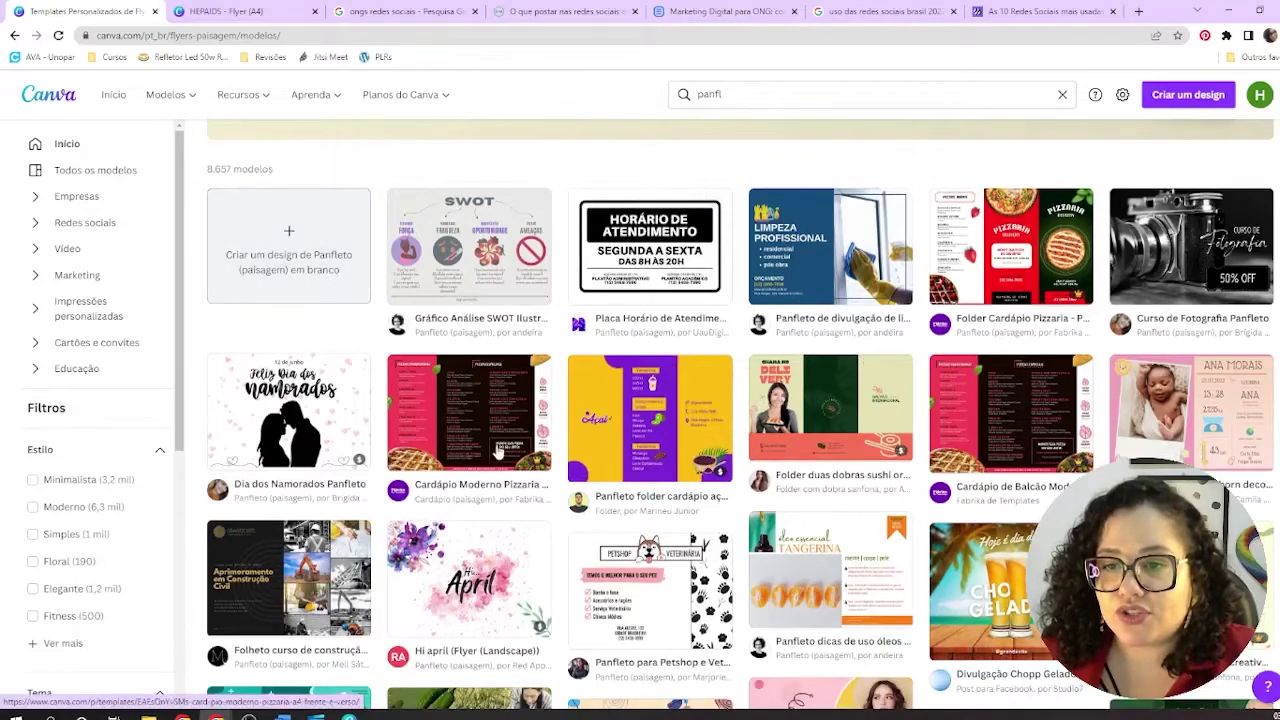
{"action": "left_click", "coordinate": [283, 265]}
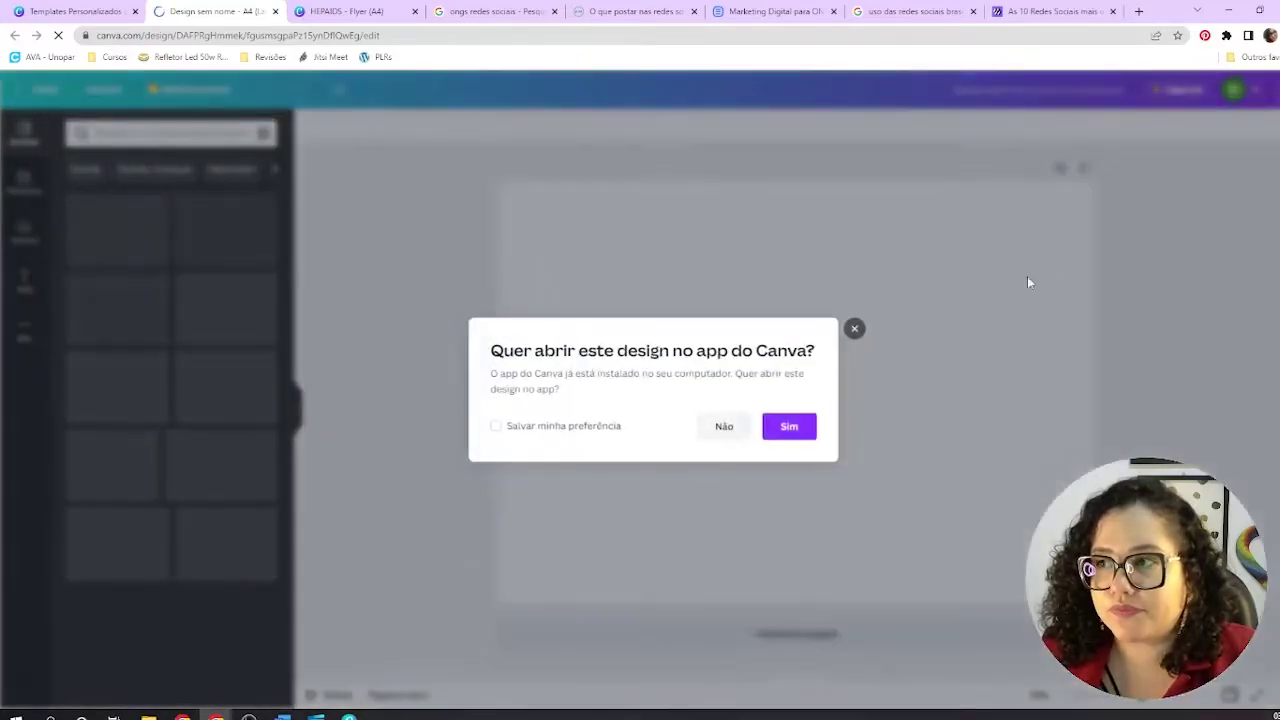
{"action": "left_click", "coordinate": [702, 434]}
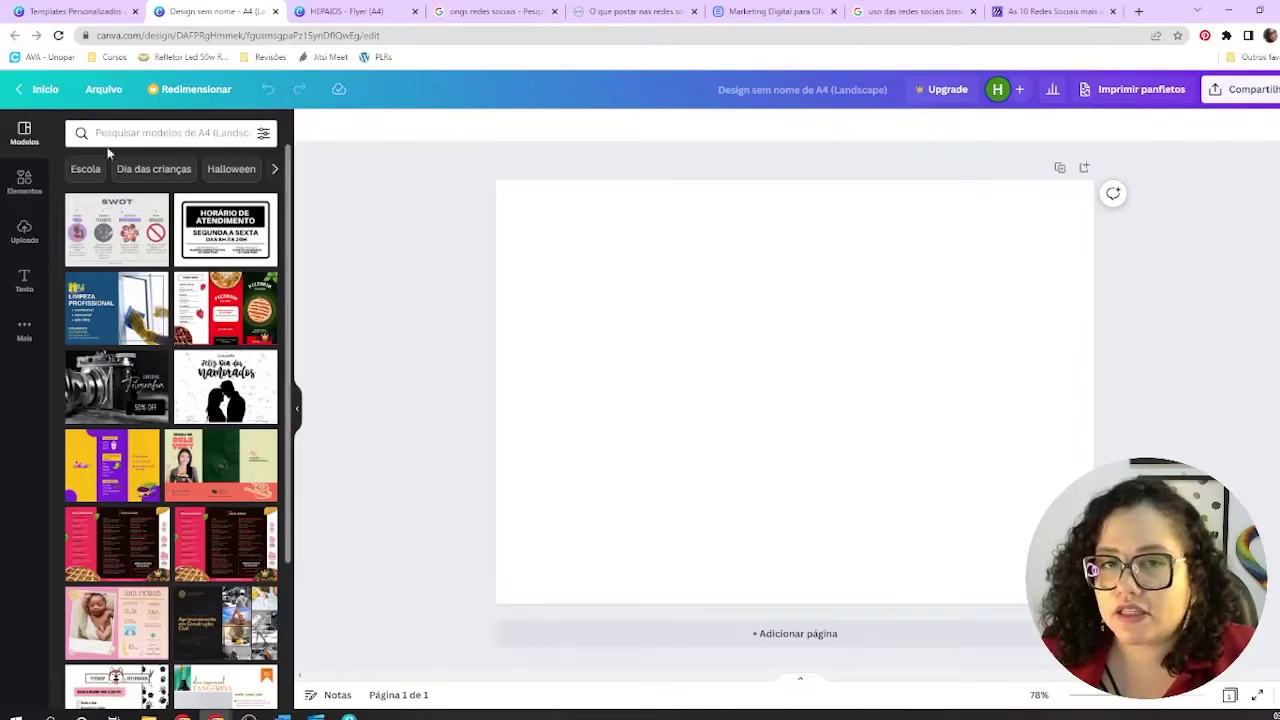
Step: Show the rulers and guides in the blank A4 landscape design
{"action": "left_click", "coordinate": [105, 92]}
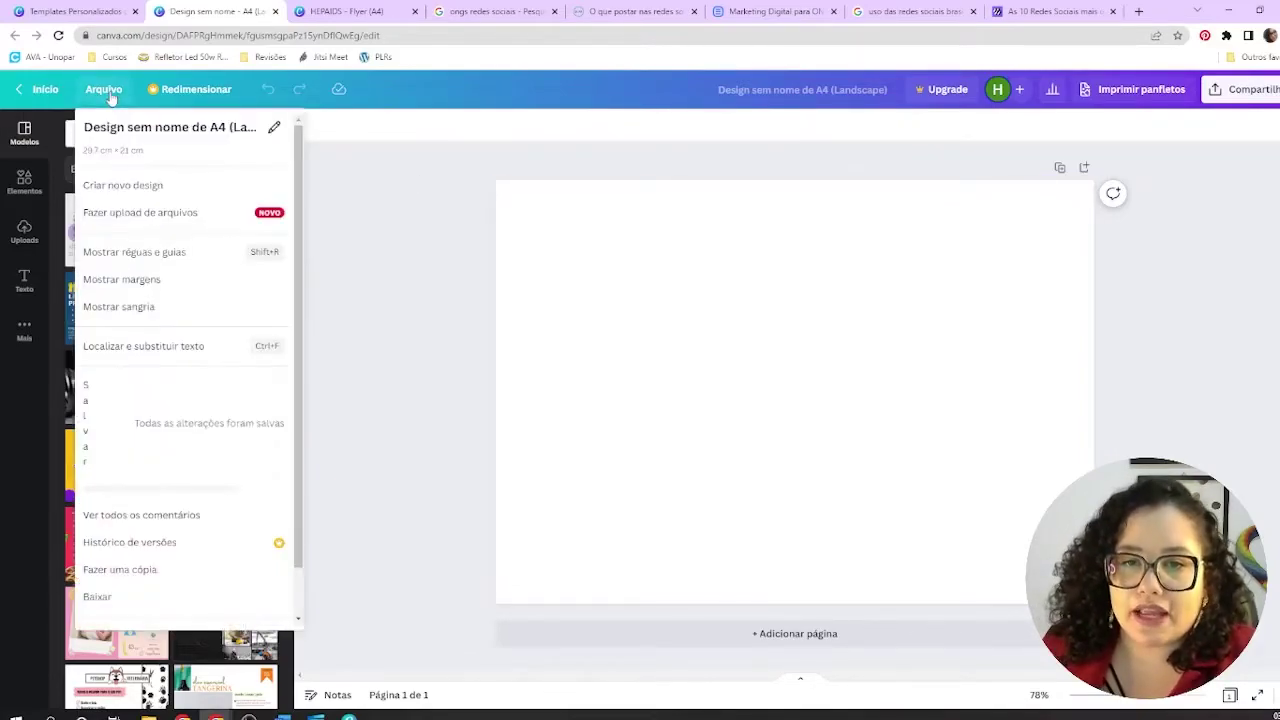
{"action": "left_click", "coordinate": [161, 262]}
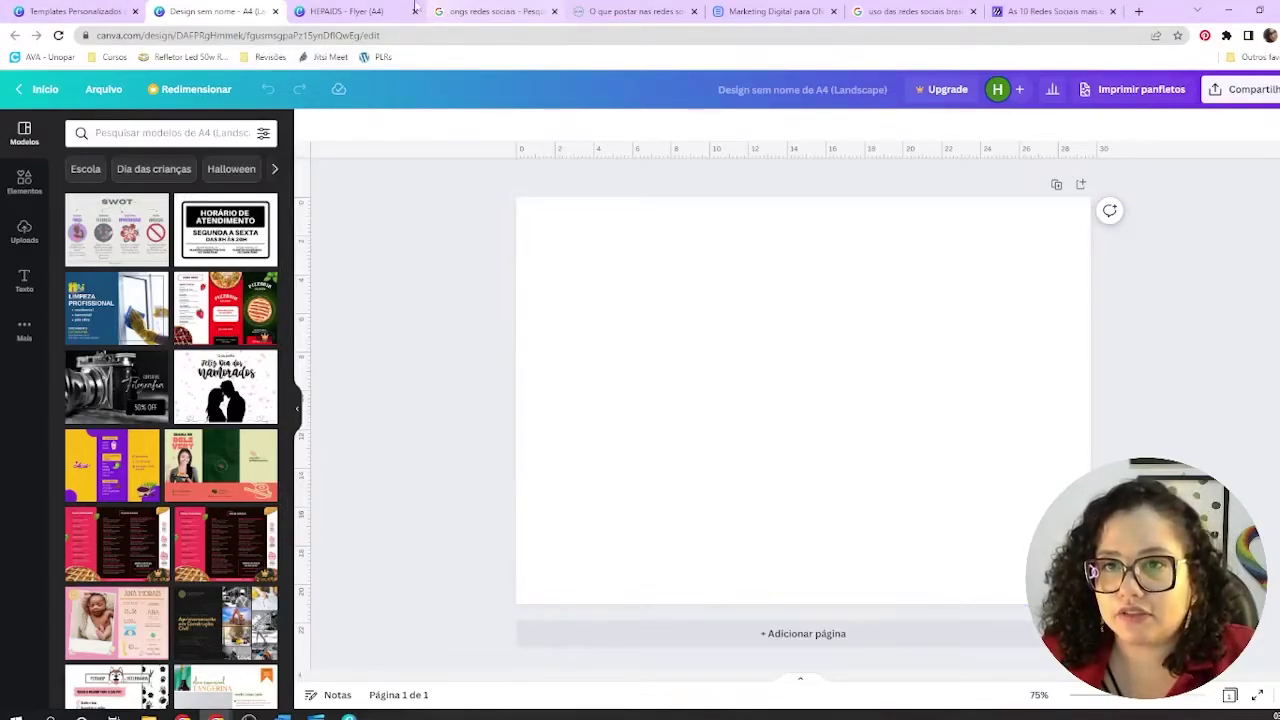
Step: Check the page dimensions of the colourful SWOT analysis template, then return to the blank landscape design
{"action": "left_click", "coordinate": [47, 11]}
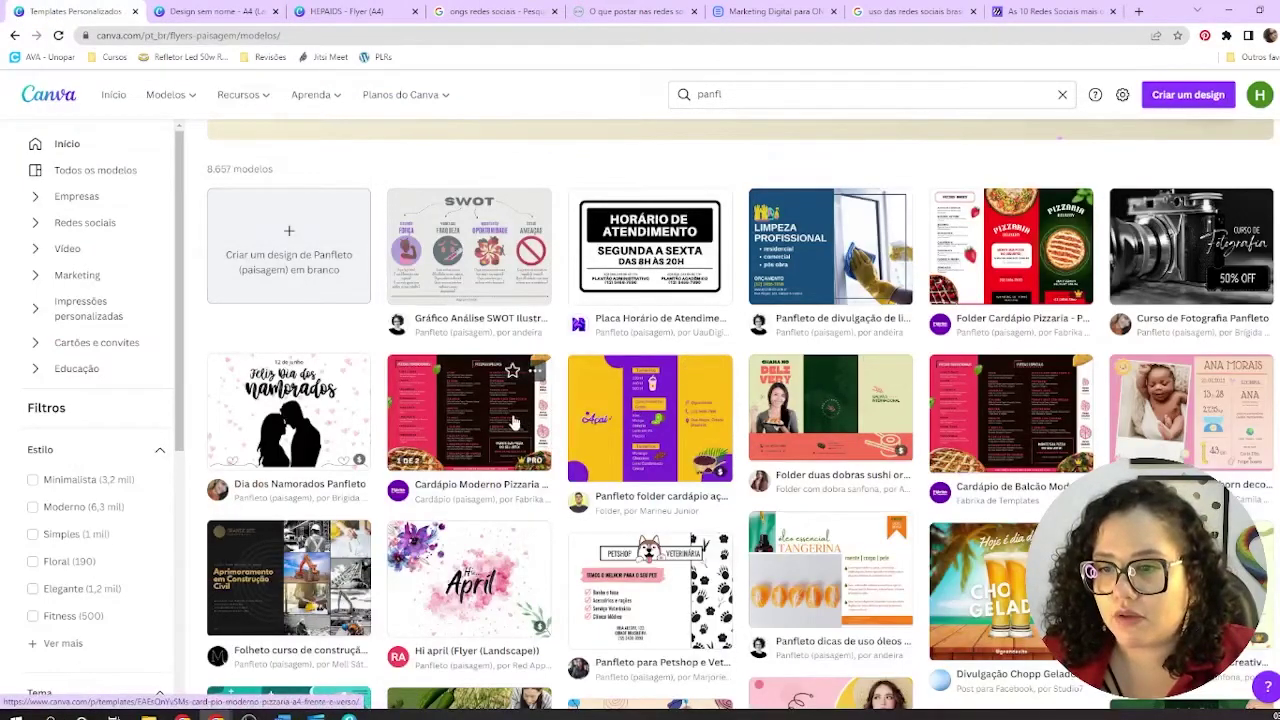
{"action": "left_click", "coordinate": [457, 249]}
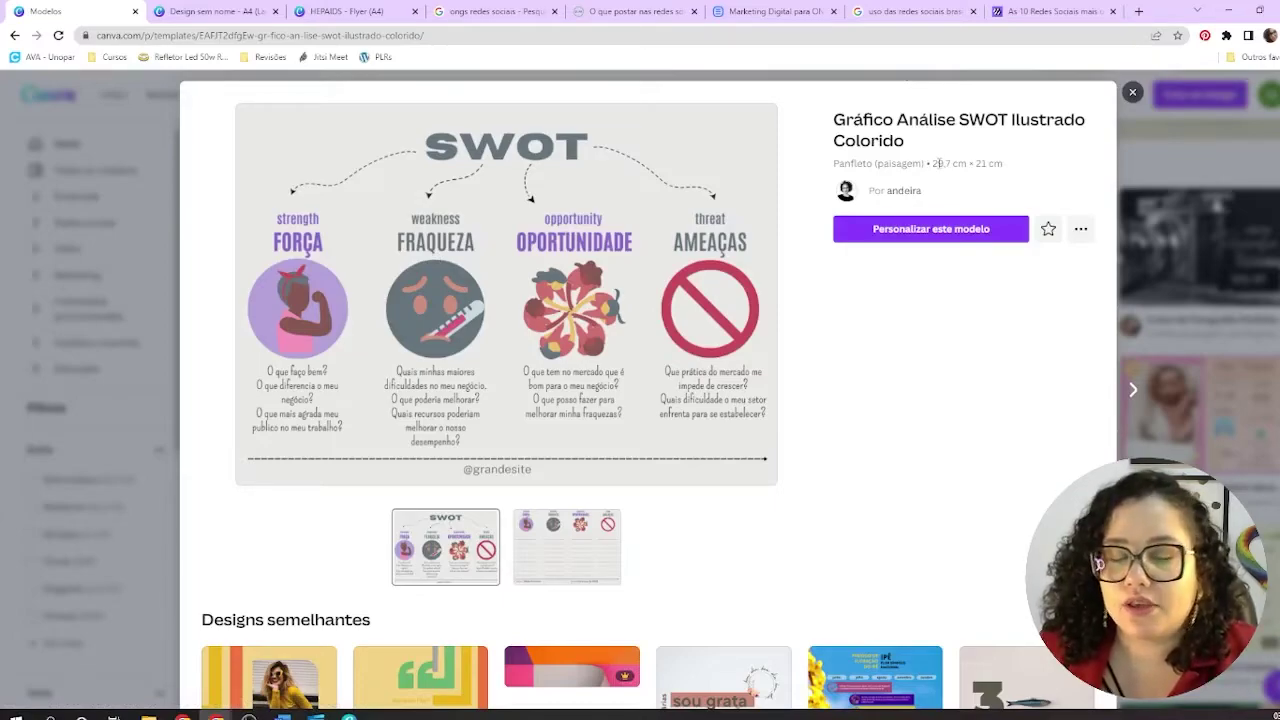
{"action": "left_click_drag", "start_coordinate": [937, 163], "coordinate": [967, 163]}
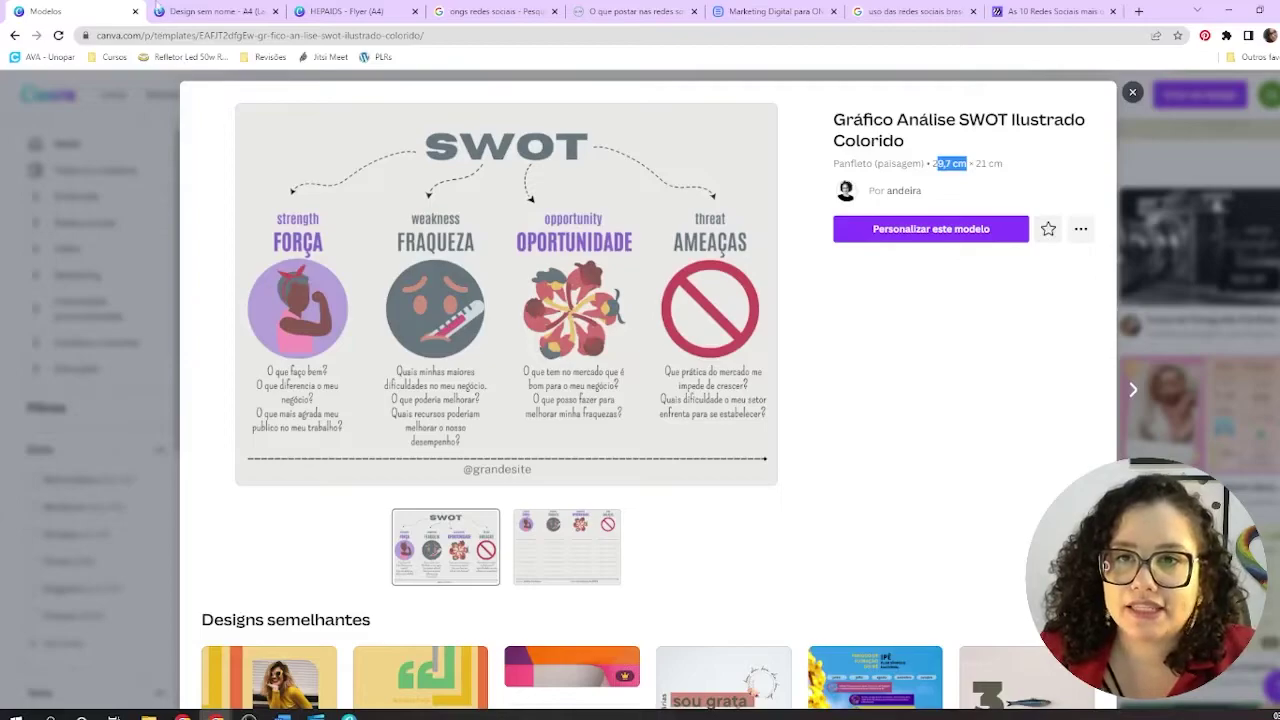
{"action": "left_click", "coordinate": [222, 12]}
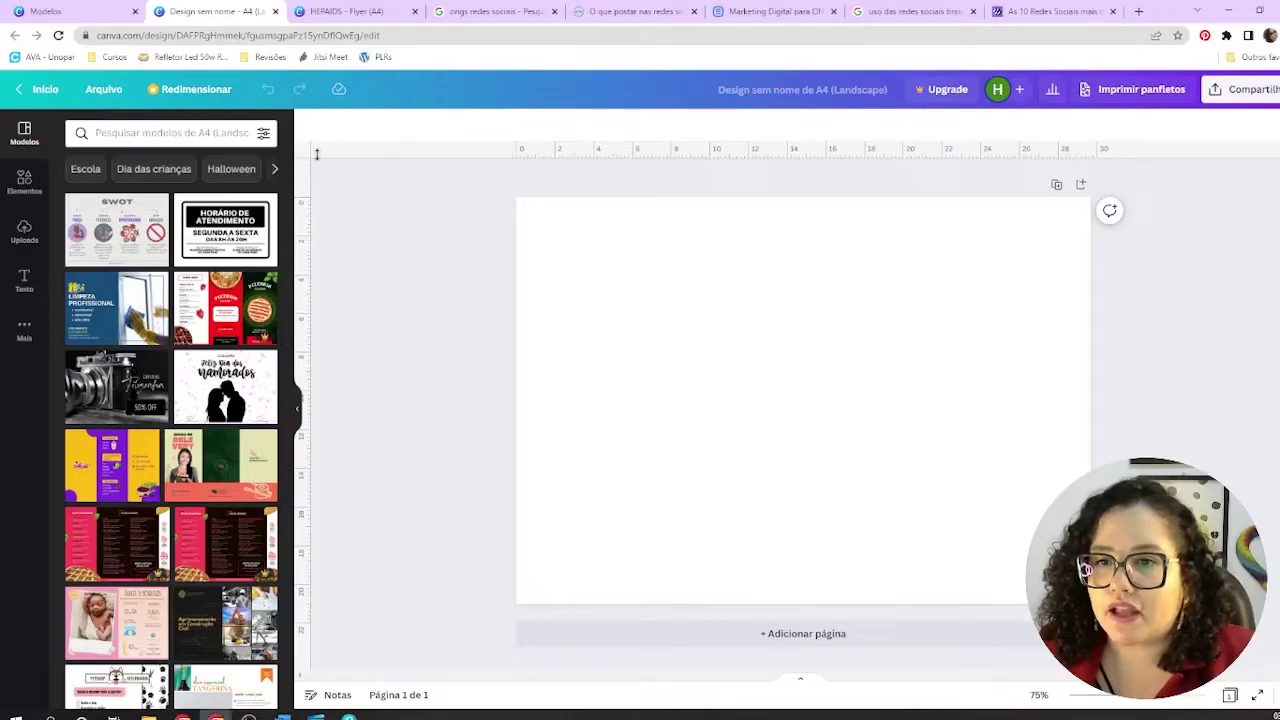
Step: Divide the blank page into three columns with vertical guides at about 9.9 cm and 20.8 cm
{"action": "left_click_drag", "start_coordinate": [308, 164], "coordinate": [707, 176]}
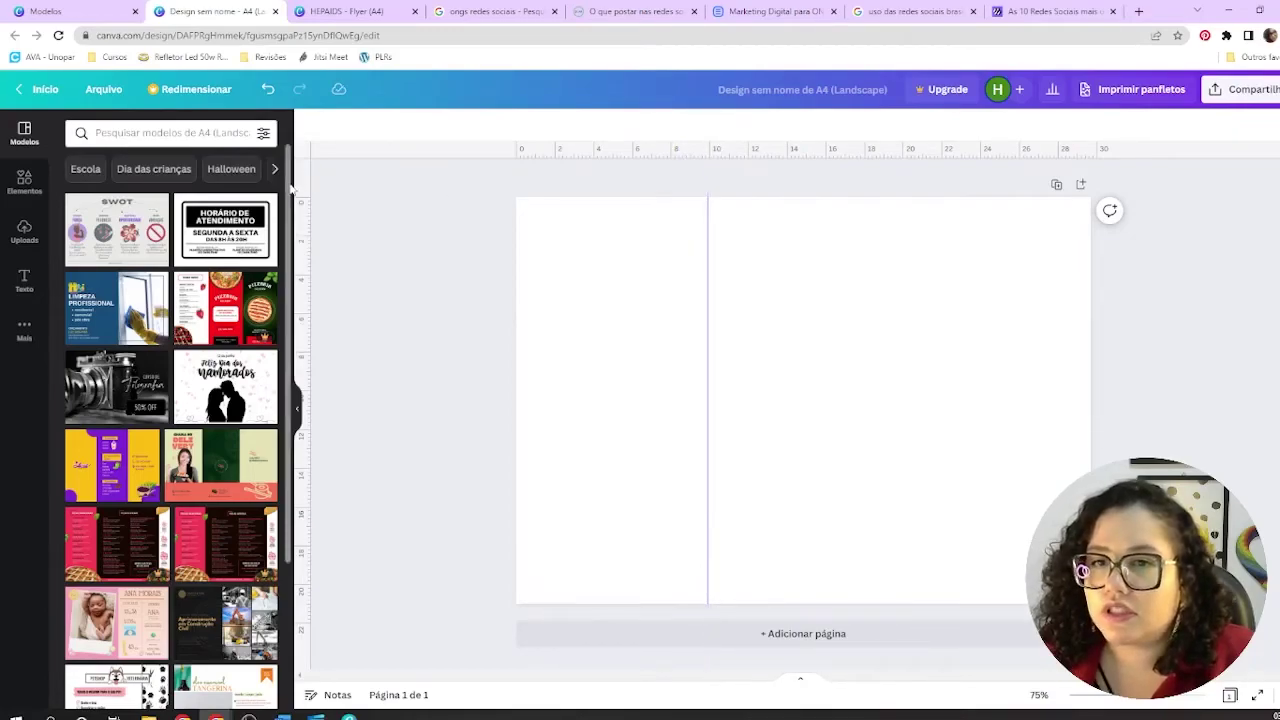
{"action": "mouse_move", "coordinate": [308, 176]}
{"action": "left_mouse_down"}
{"action": "mouse_move", "coordinate": [871, 183]}
{"action": "mouse_move", "coordinate": [988, 197]}
{"action": "mouse_move", "coordinate": [918, 210]}
{"action": "left_mouse_up"}
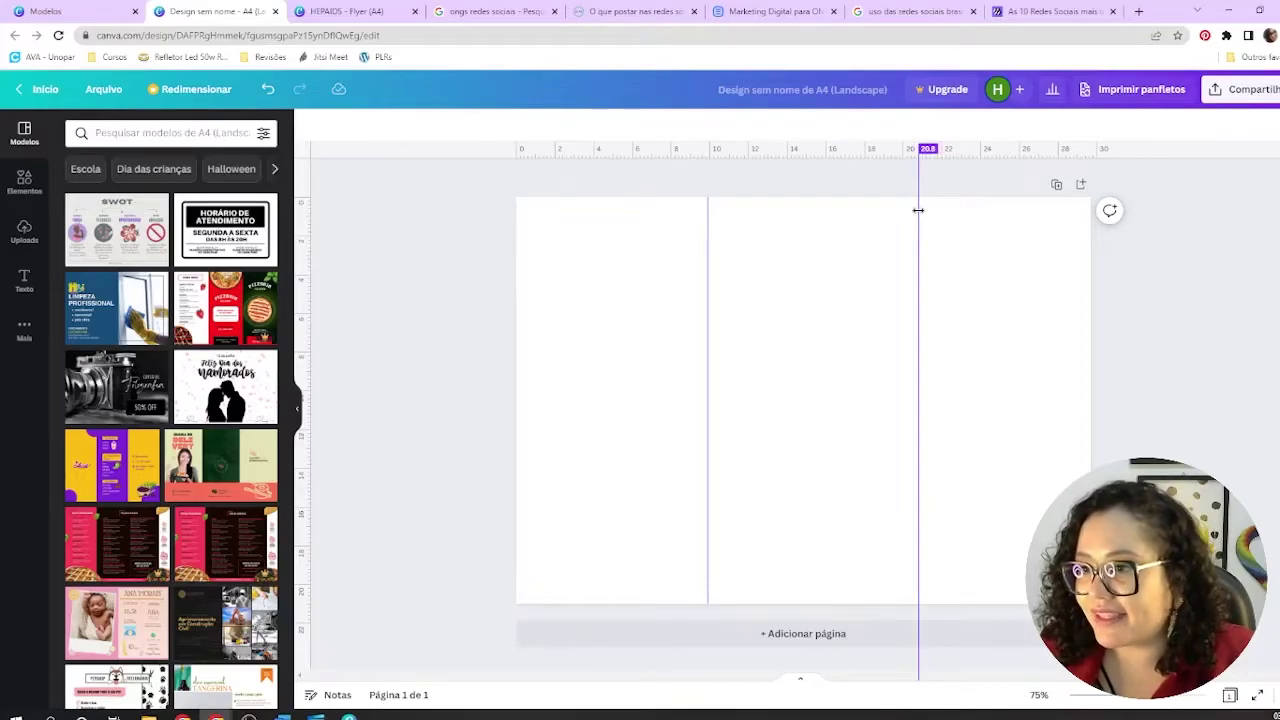
{"action": "left_click_drag", "start_coordinate": [918, 210], "coordinate": [918, 211]}
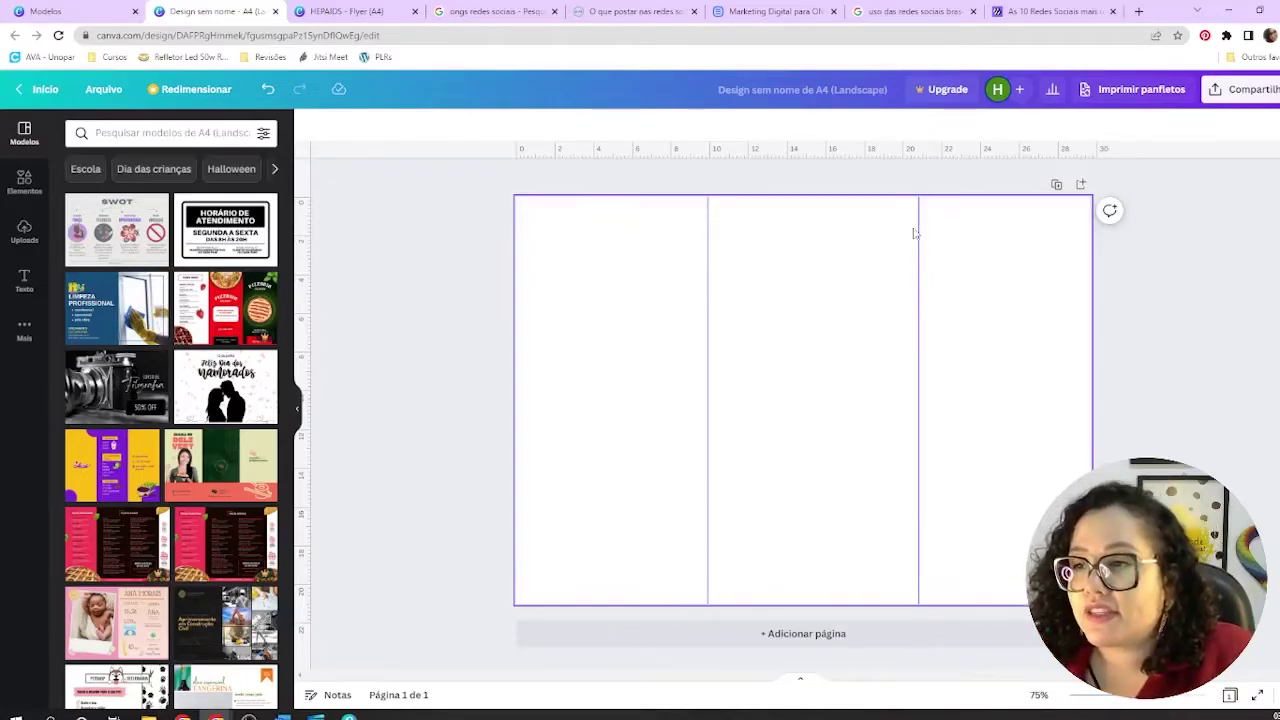
{"action": "left_click_drag", "start_coordinate": [918, 226], "coordinate": [918, 226]}
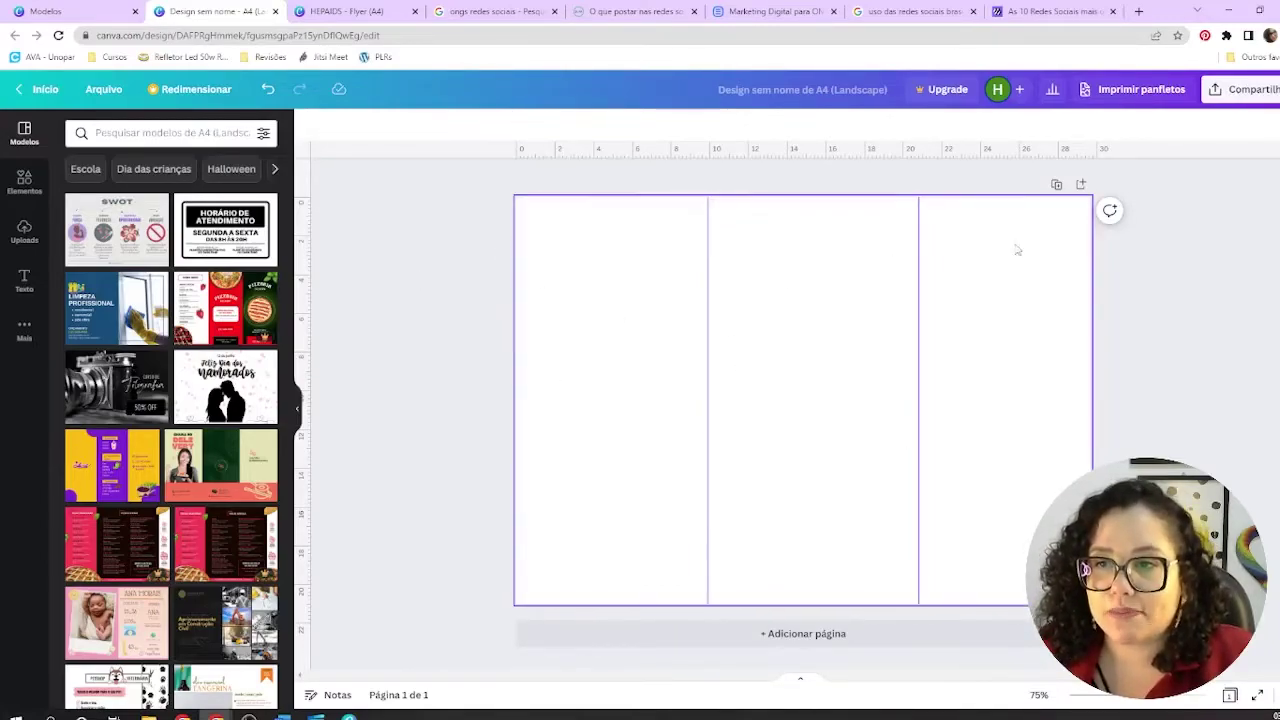
Step: Insert the uploaded HEPAIDS.com logo with the two mascots on the page
{"action": "left_click", "coordinate": [24, 182]}
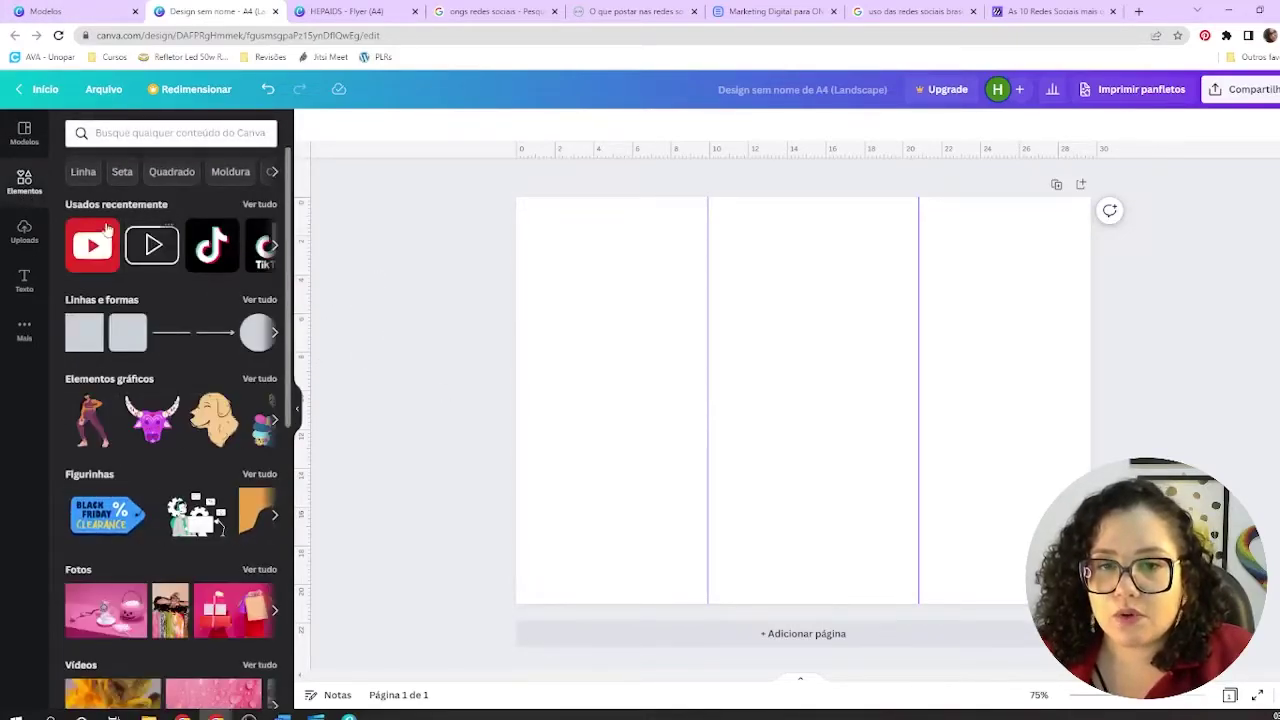
{"action": "left_click", "coordinate": [28, 238]}
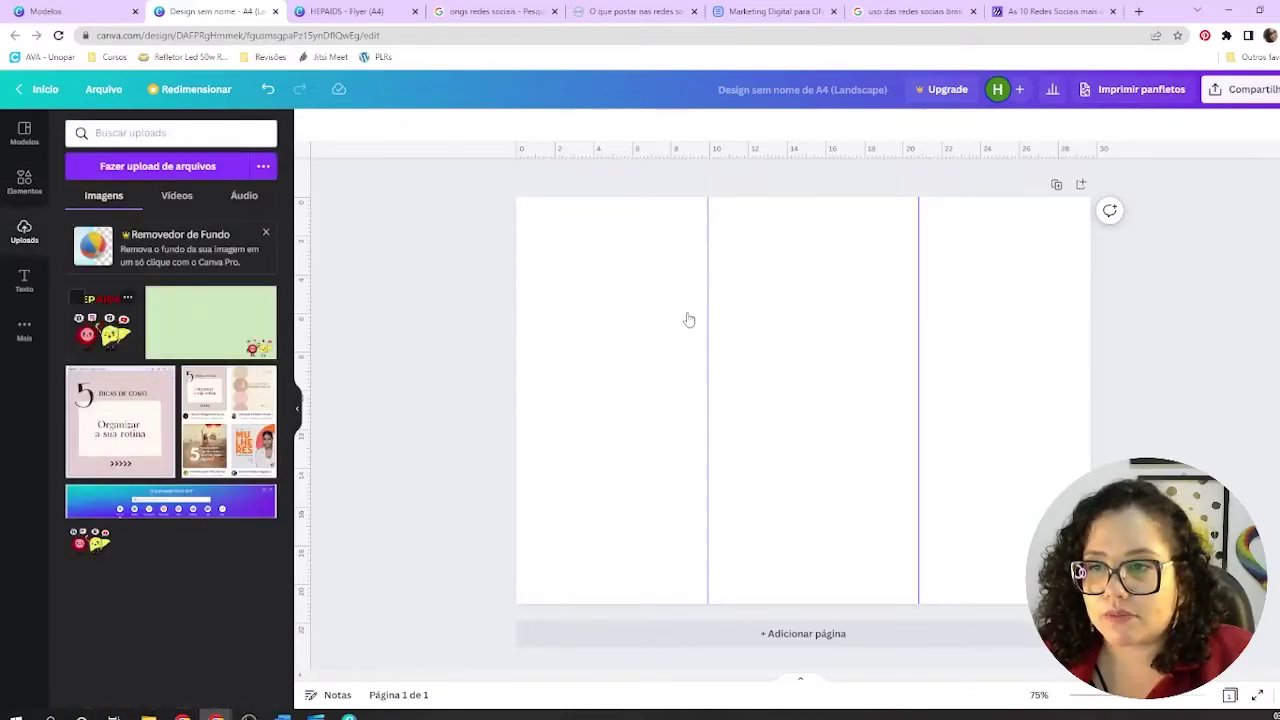
{"action": "left_click", "coordinate": [100, 322]}
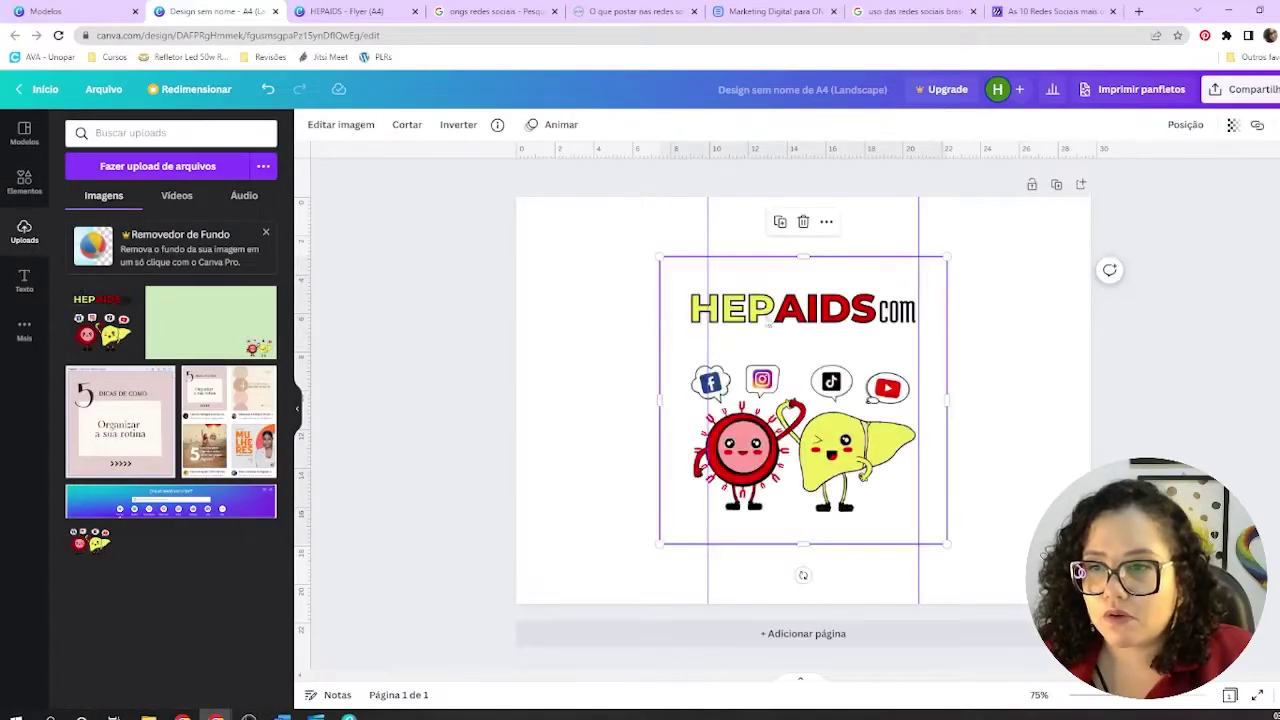
Step: Give the page background the light green sampled from the uploaded green picture, and delete that picture from the page
{"action": "left_click", "coordinate": [552, 252]}
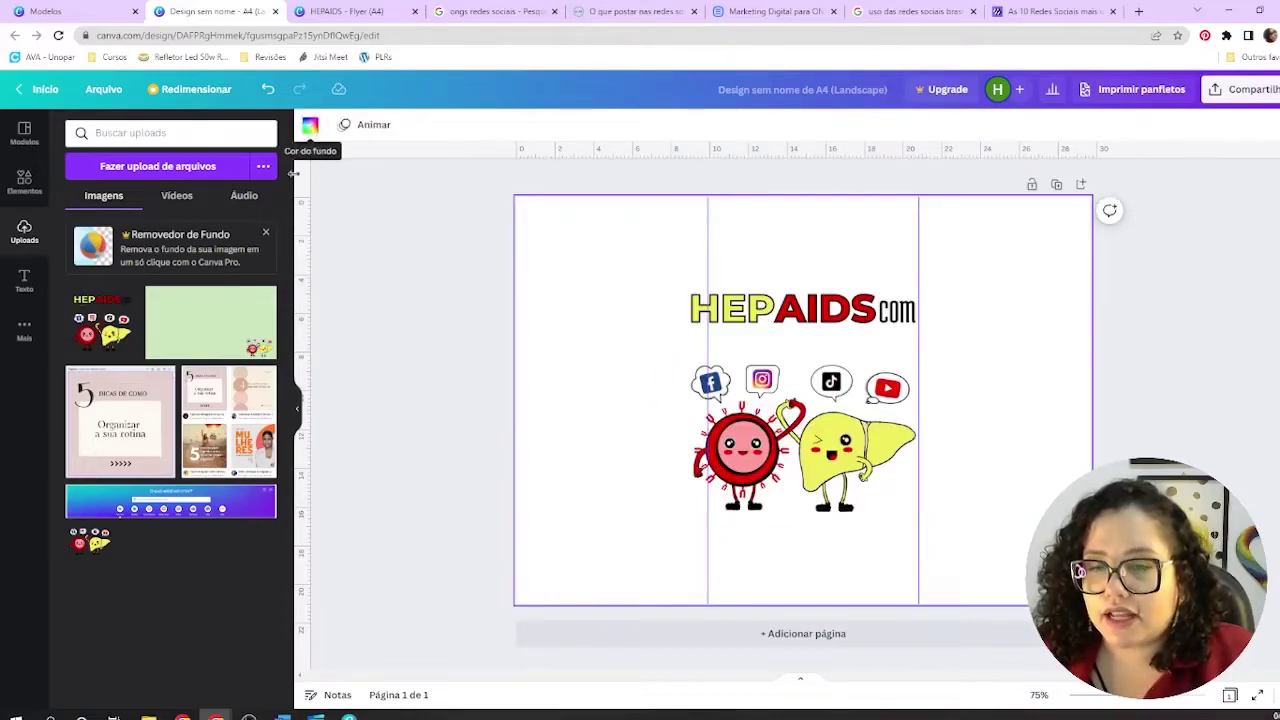
{"action": "left_click", "coordinate": [196, 318]}
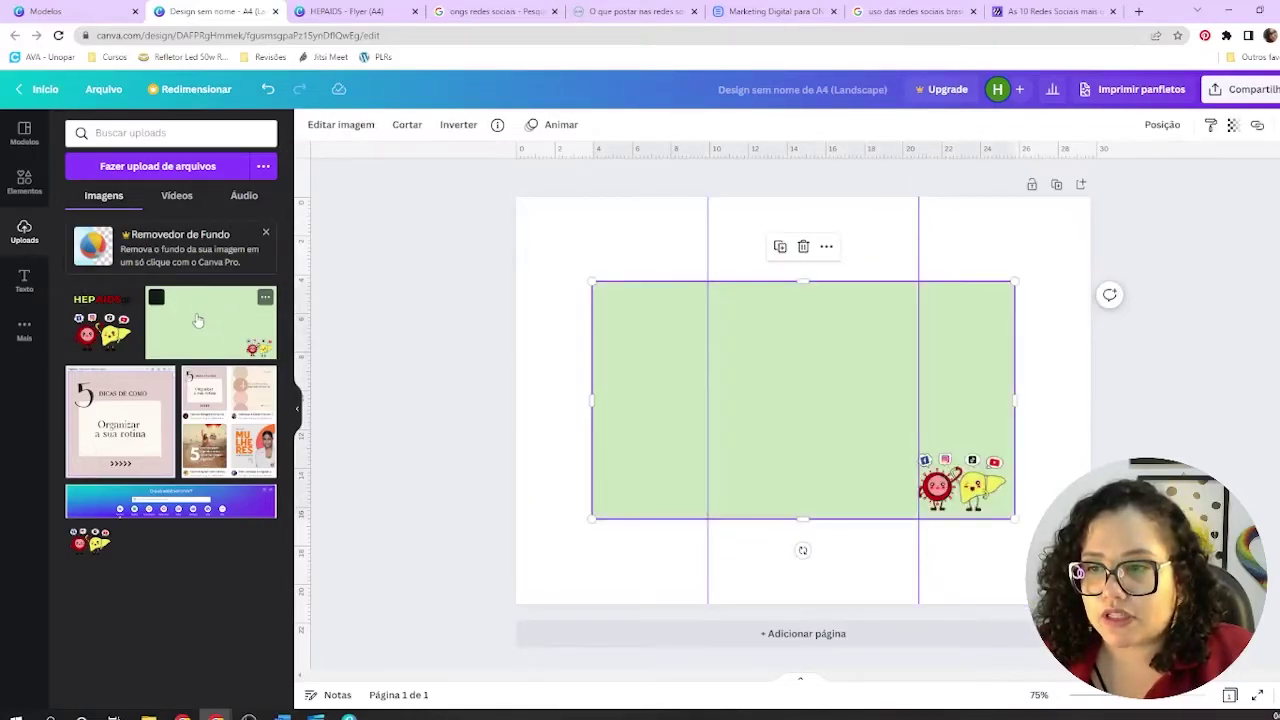
{"action": "left_click", "coordinate": [533, 222]}
{"action": "left_click", "coordinate": [309, 128]}
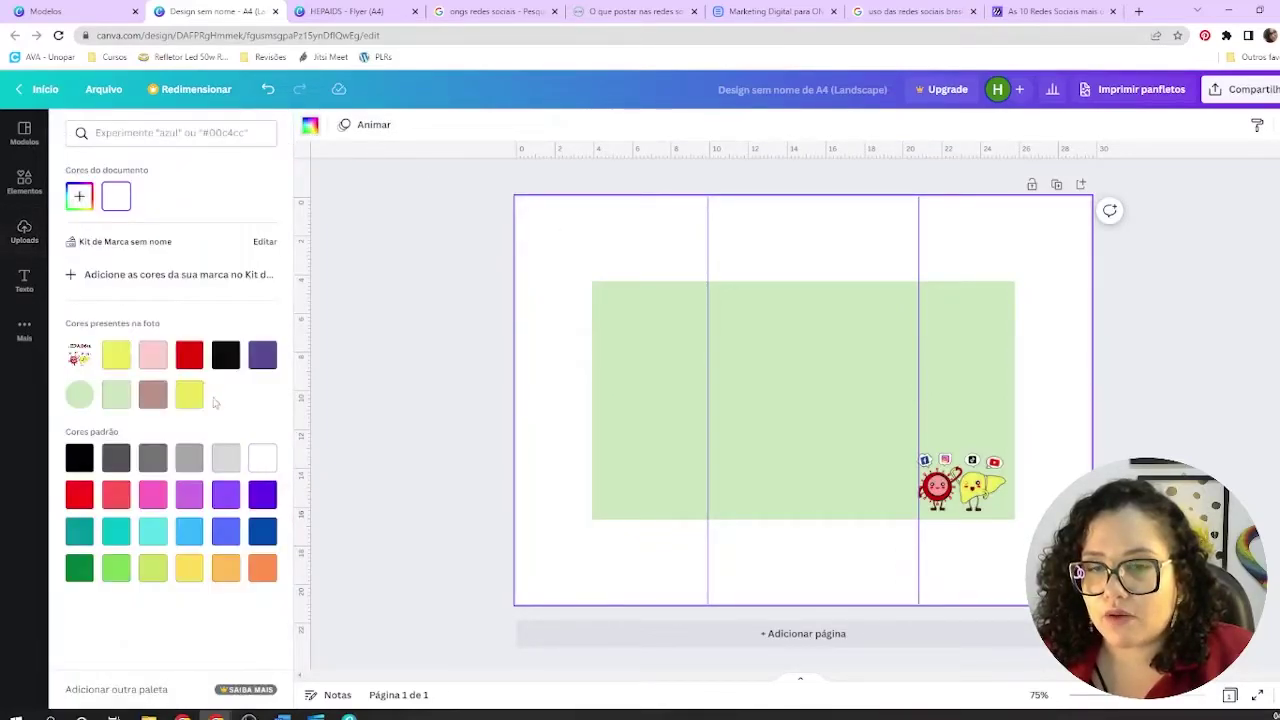
{"action": "left_click", "coordinate": [116, 394]}
{"action": "left_click", "coordinate": [656, 350]}
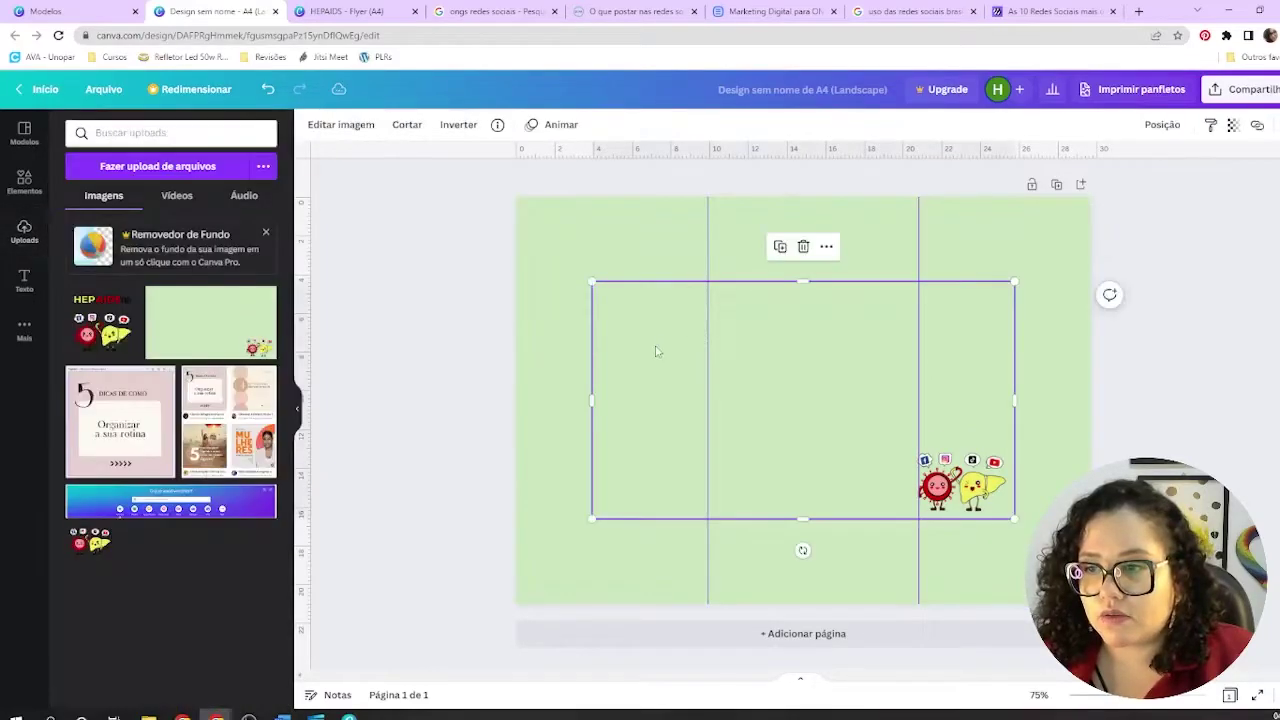
{"action": "key", "text": "Delete"}
Step: Scale the HEPAIDS.com logo down to about 6.3 × 6.3 cm and place it in the upper part of the first column
{"action": "left_click", "coordinate": [656, 349]}
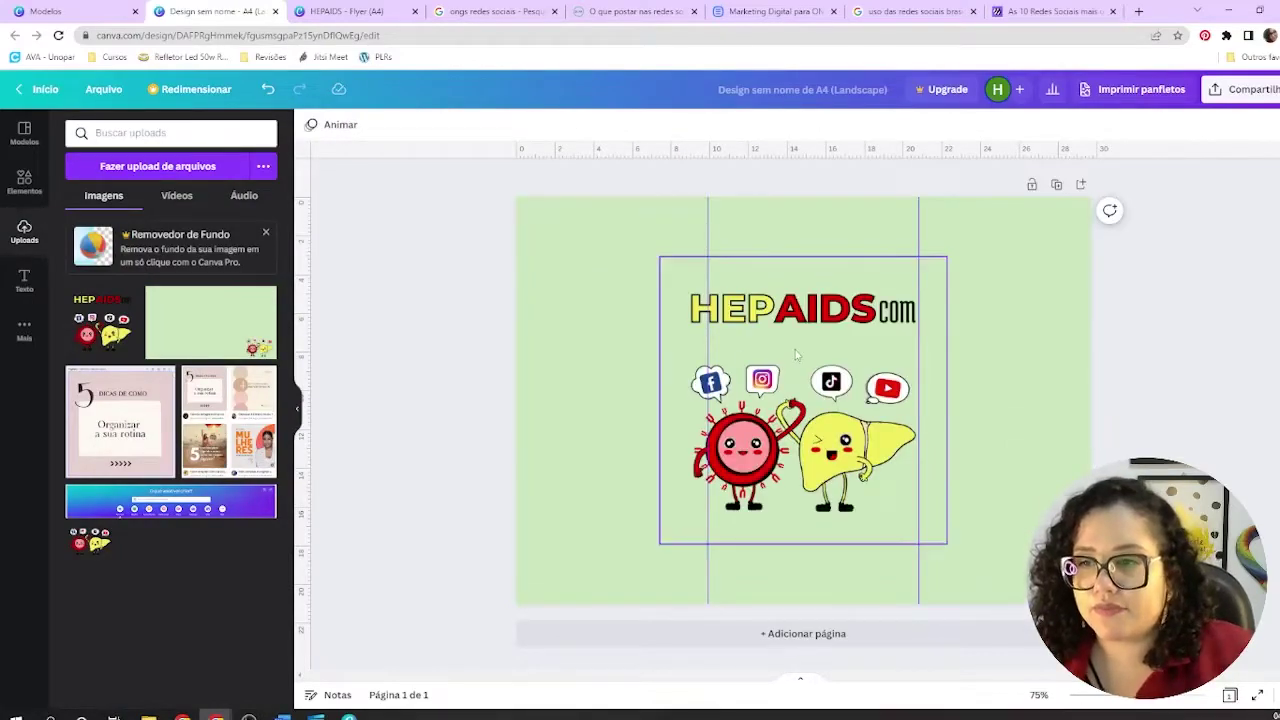
{"action": "left_click_drag", "start_coordinate": [934, 545], "coordinate": [775, 392]}
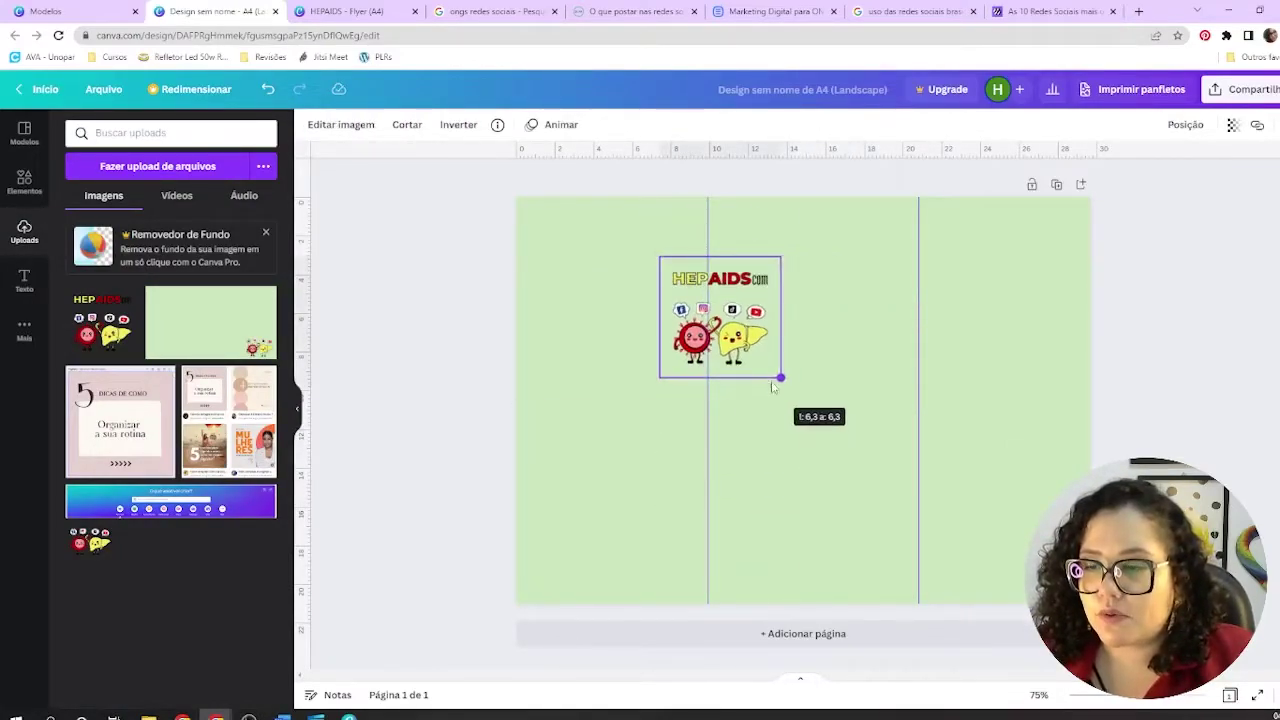
{"action": "left_click_drag", "start_coordinate": [746, 300], "coordinate": [634, 271]}
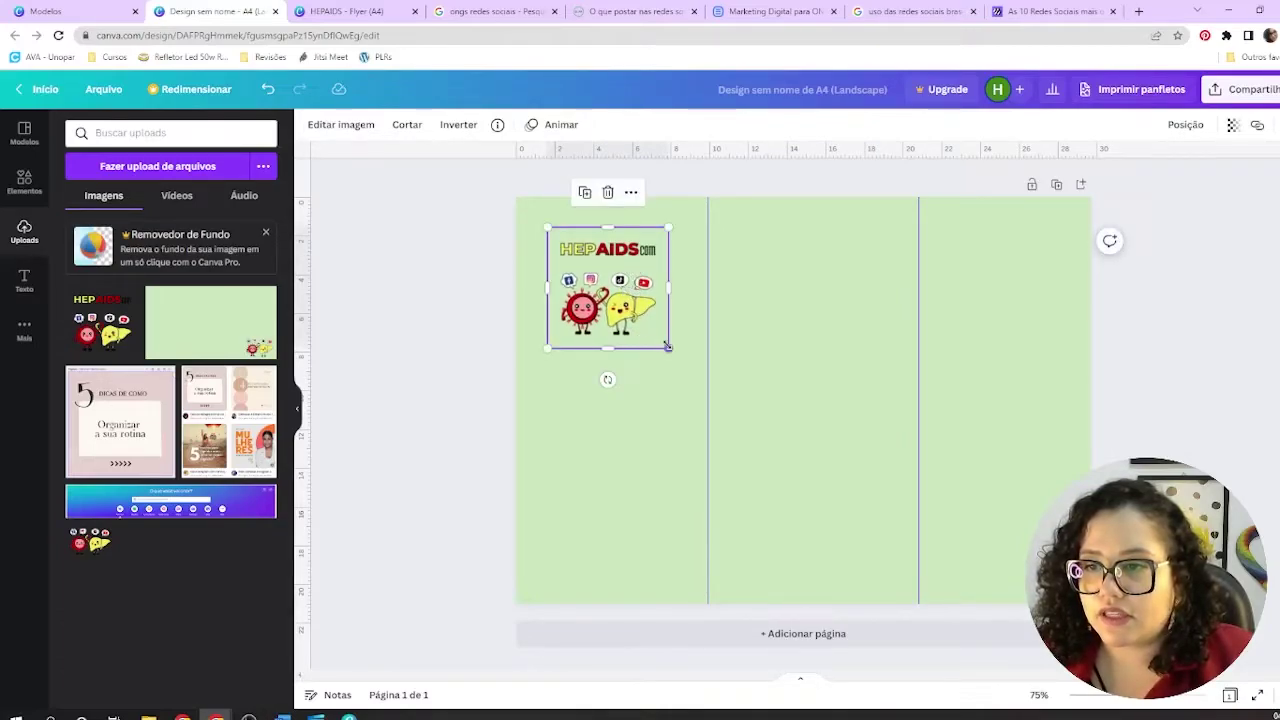
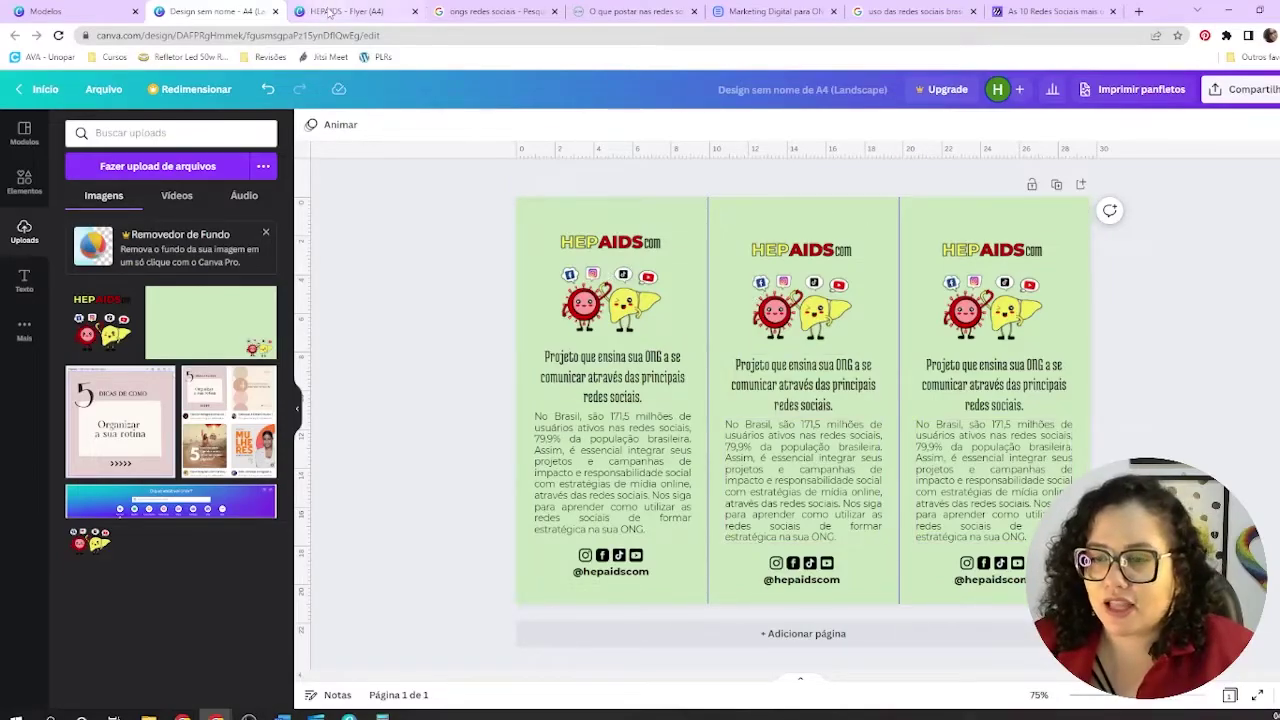
Step: Compare the portrait HEPAIDS A4 flyer with the three-column landscape design
{"action": "left_click", "coordinate": [330, 11]}
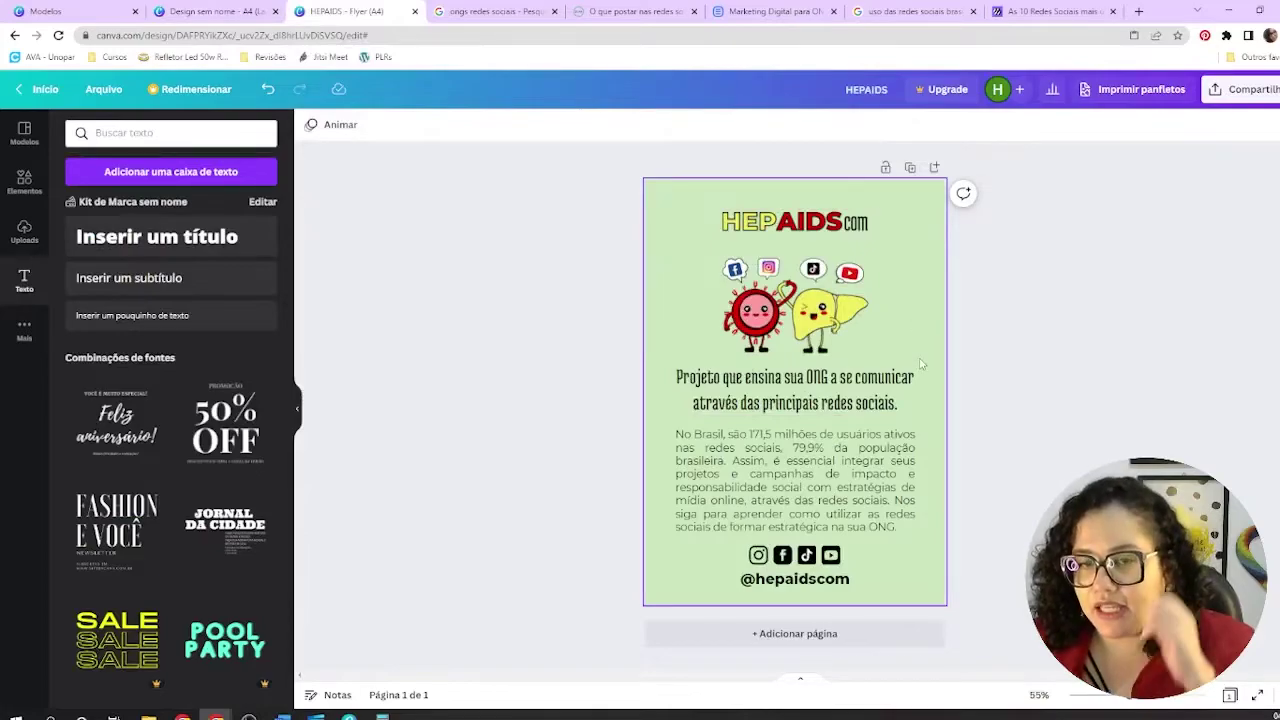
{"action": "left_click", "coordinate": [218, 12]}
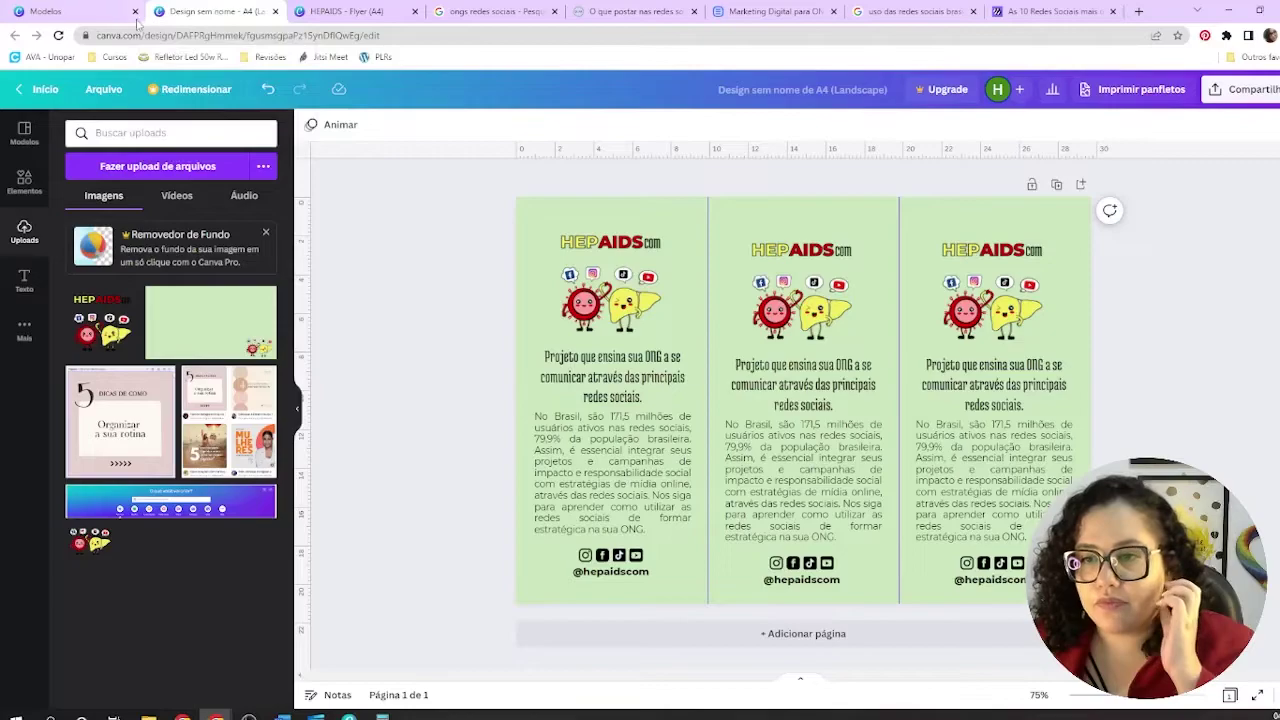
{"action": "mouse_move", "coordinate": [89, 12]}
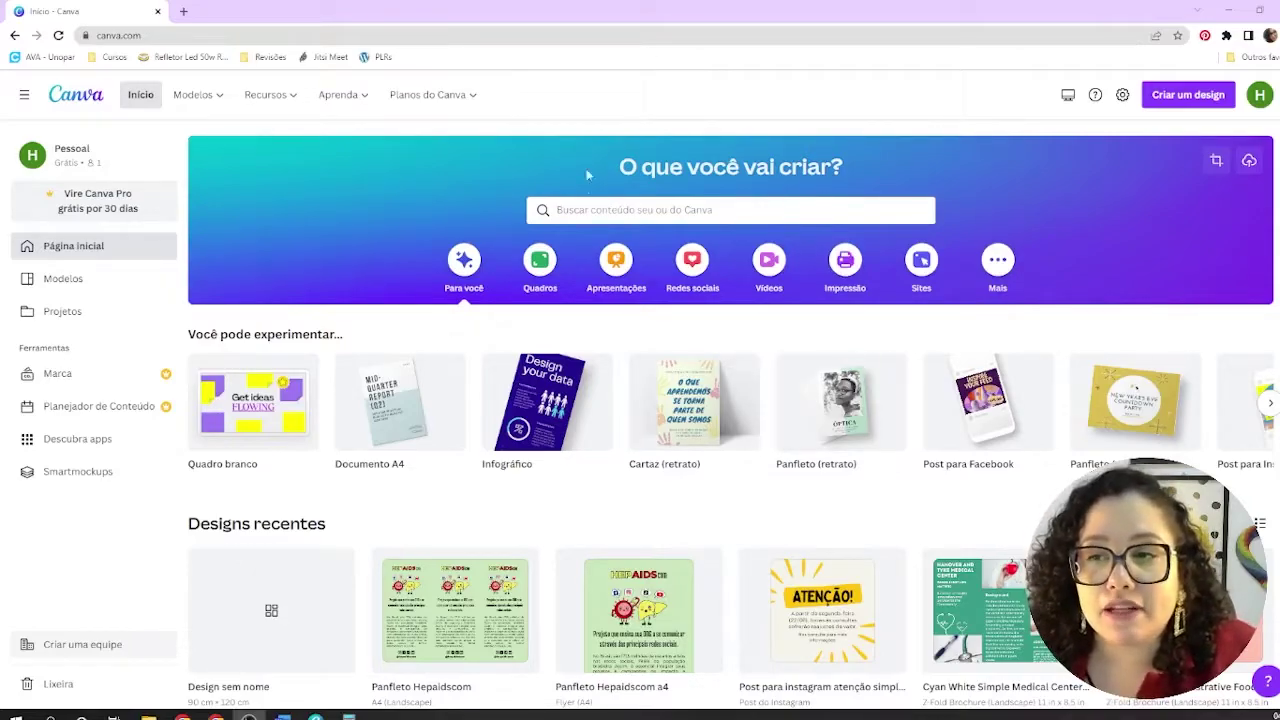
Step: Search for "banner" on the home page and browse the landscape banner templates, "Banner (paisagem)"
{"action": "left_click", "coordinate": [594, 214]}
{"action": "type", "text": "b"}
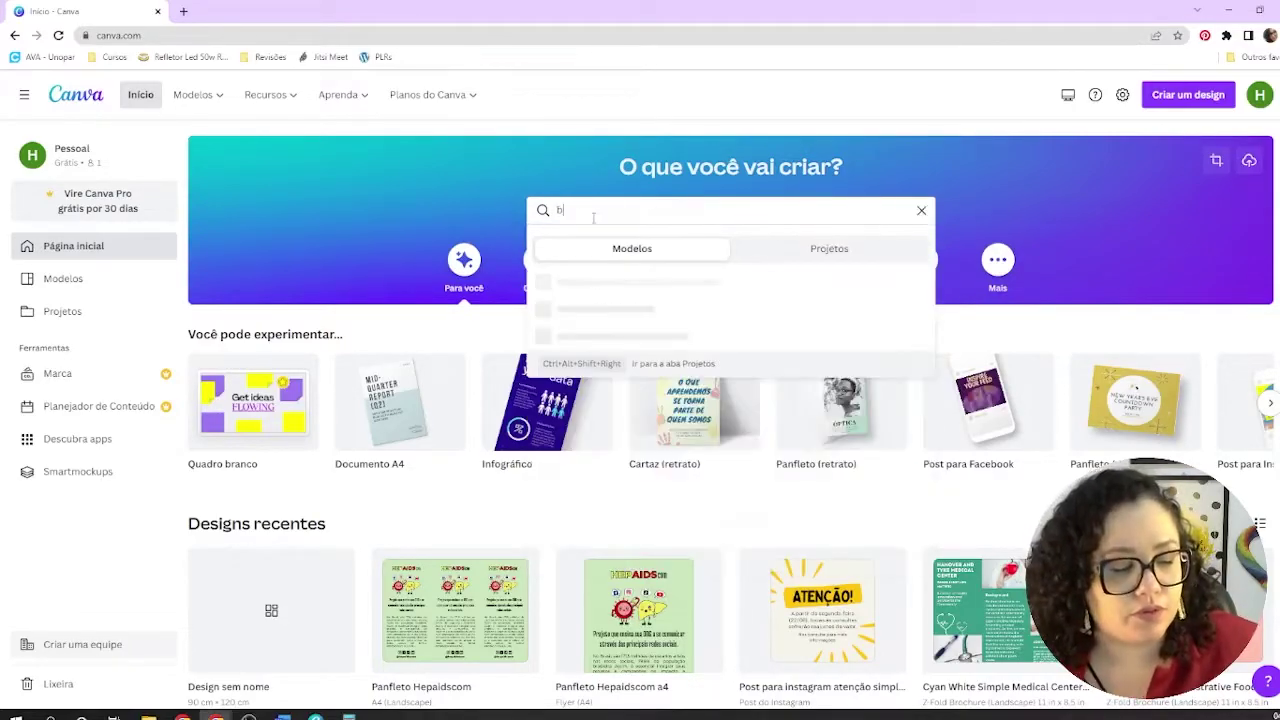
{"action": "type", "text": "anner"}
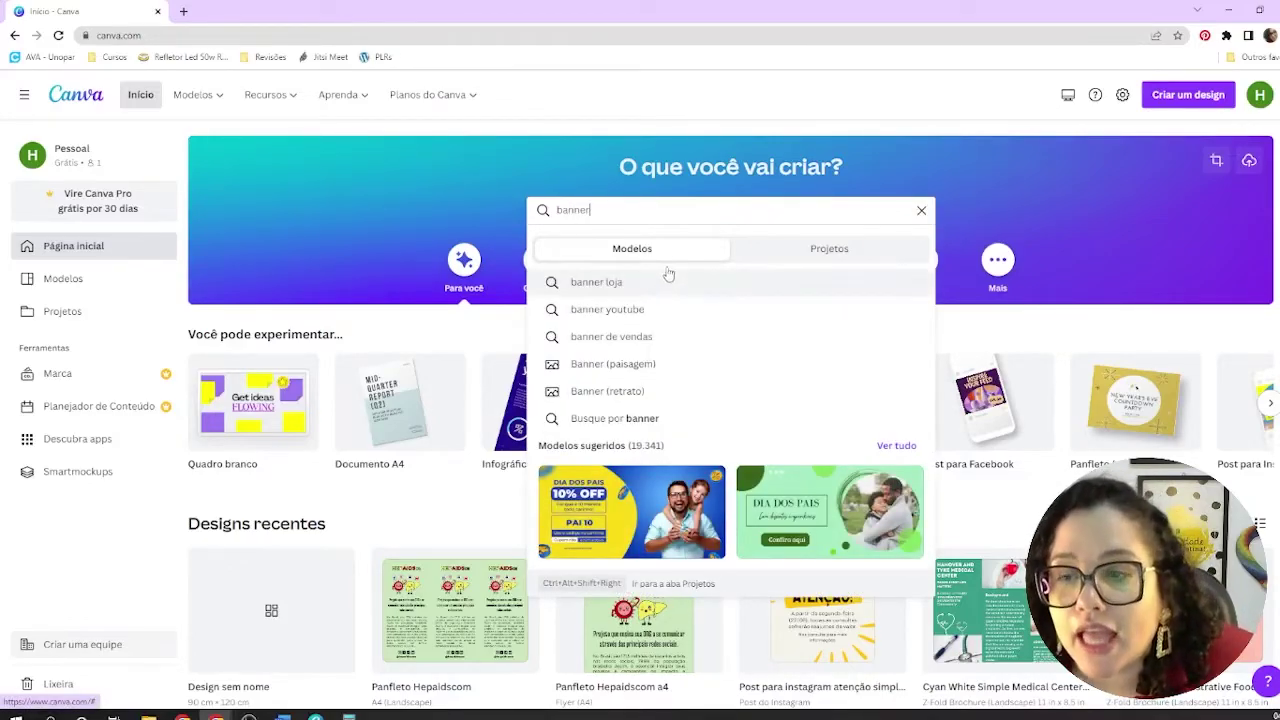
{"action": "left_click", "coordinate": [631, 367]}
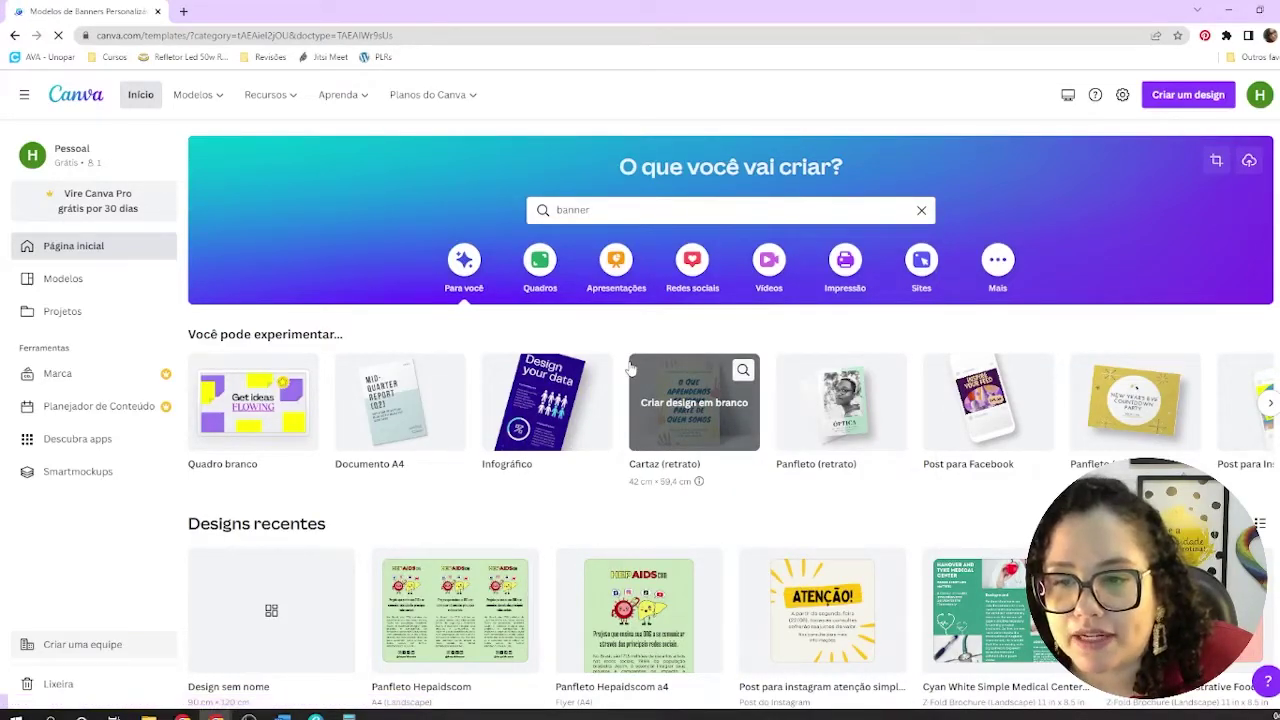
{"action": "scroll", "coordinate": [685, 290], "scroll_direction": "down", "scroll_amount": 1}
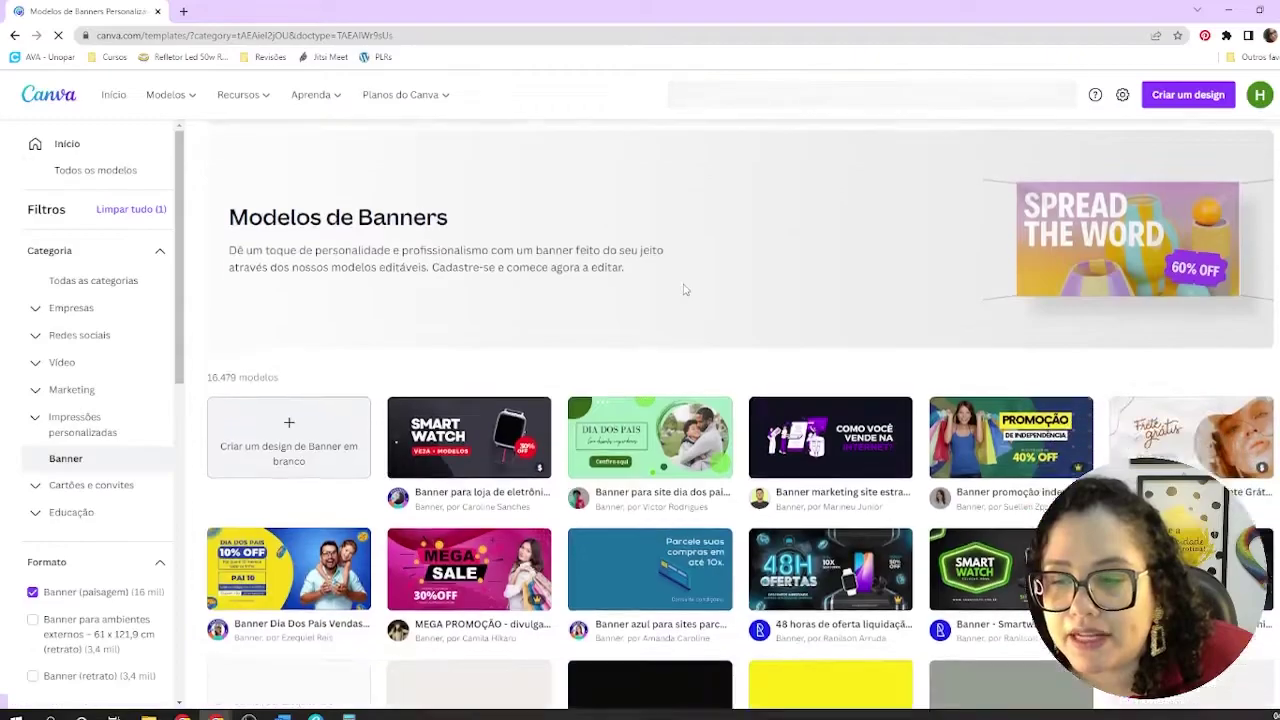
{"action": "scroll", "coordinate": [685, 290], "scroll_direction": "down", "scroll_amount": 2}
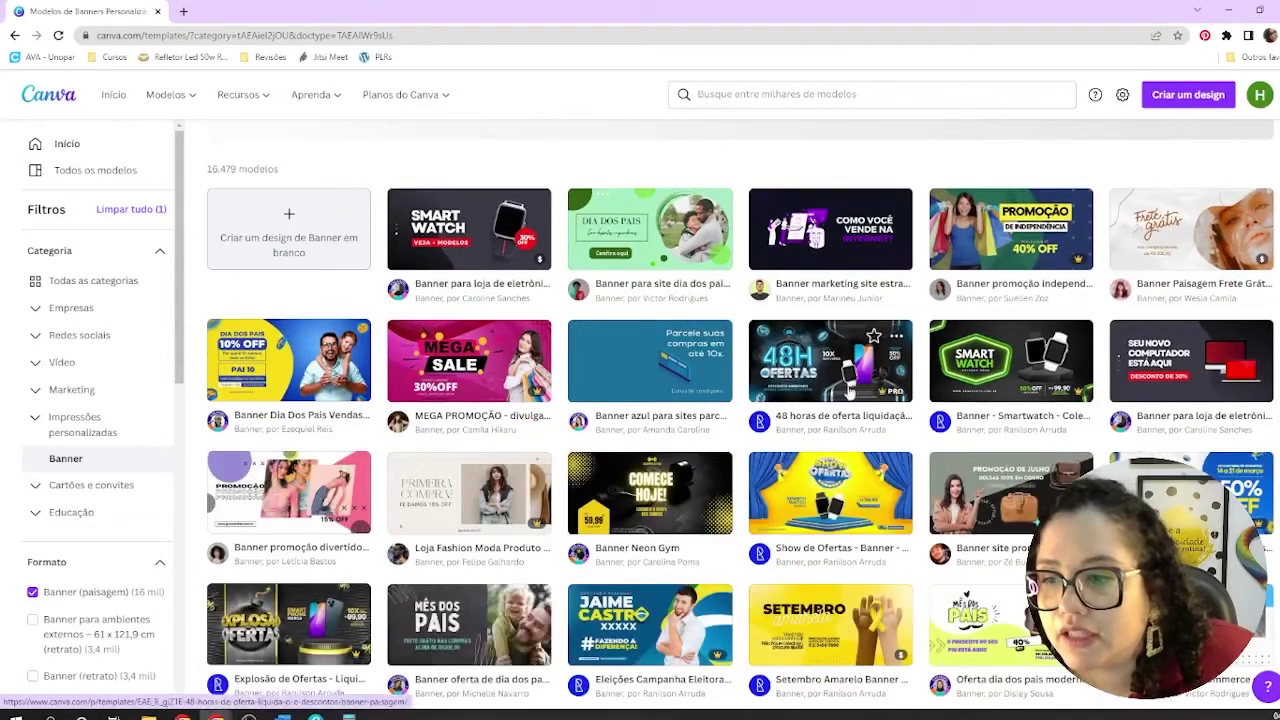
{"action": "scroll", "coordinate": [849, 391], "scroll_direction": "down", "scroll_amount": 2}
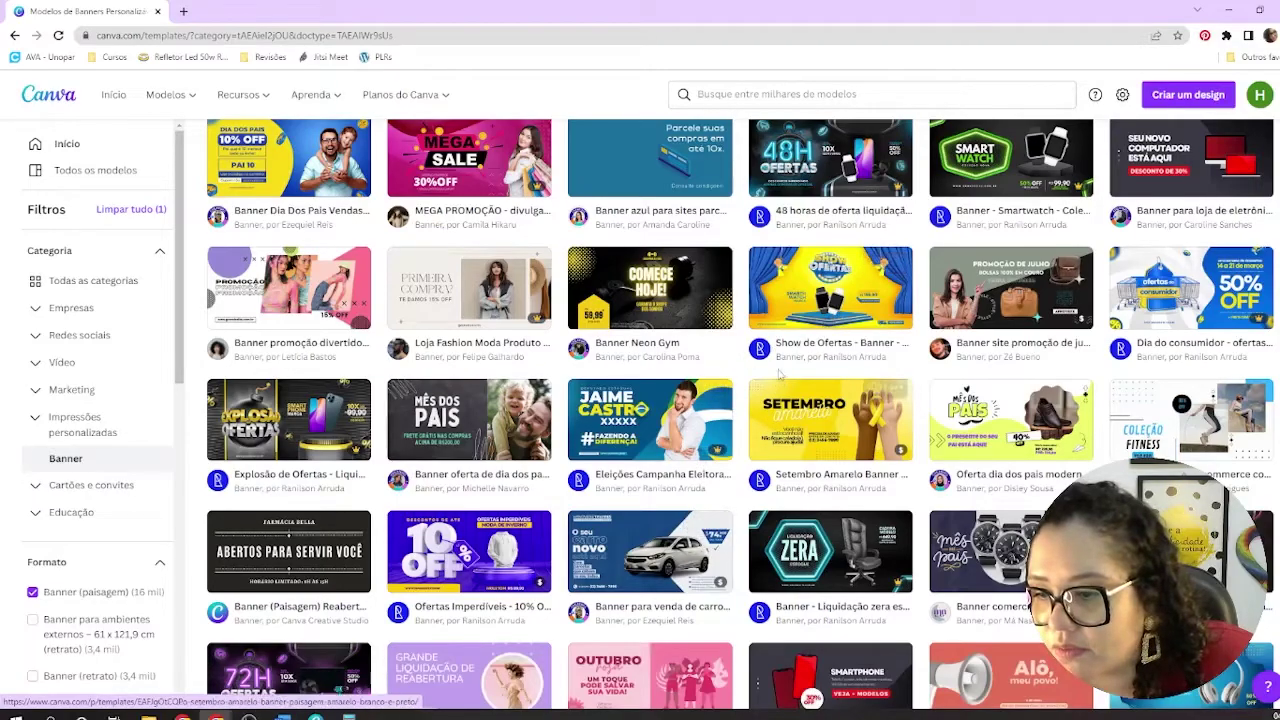
{"action": "scroll", "coordinate": [778, 373], "scroll_direction": "up", "scroll_amount": 5}
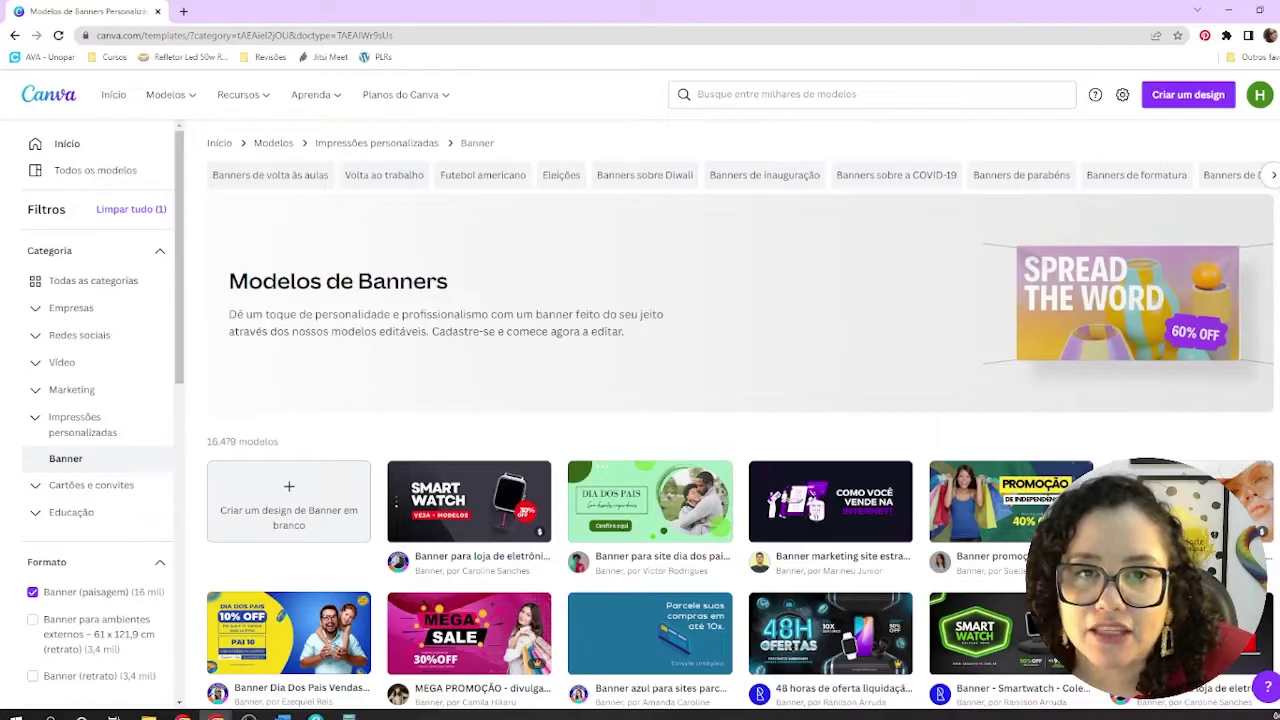
Step: Return to the home page, search for "banner" again and open the portrait banner templates, "Banner (retrato)"
{"action": "left_click", "coordinate": [56, 92]}
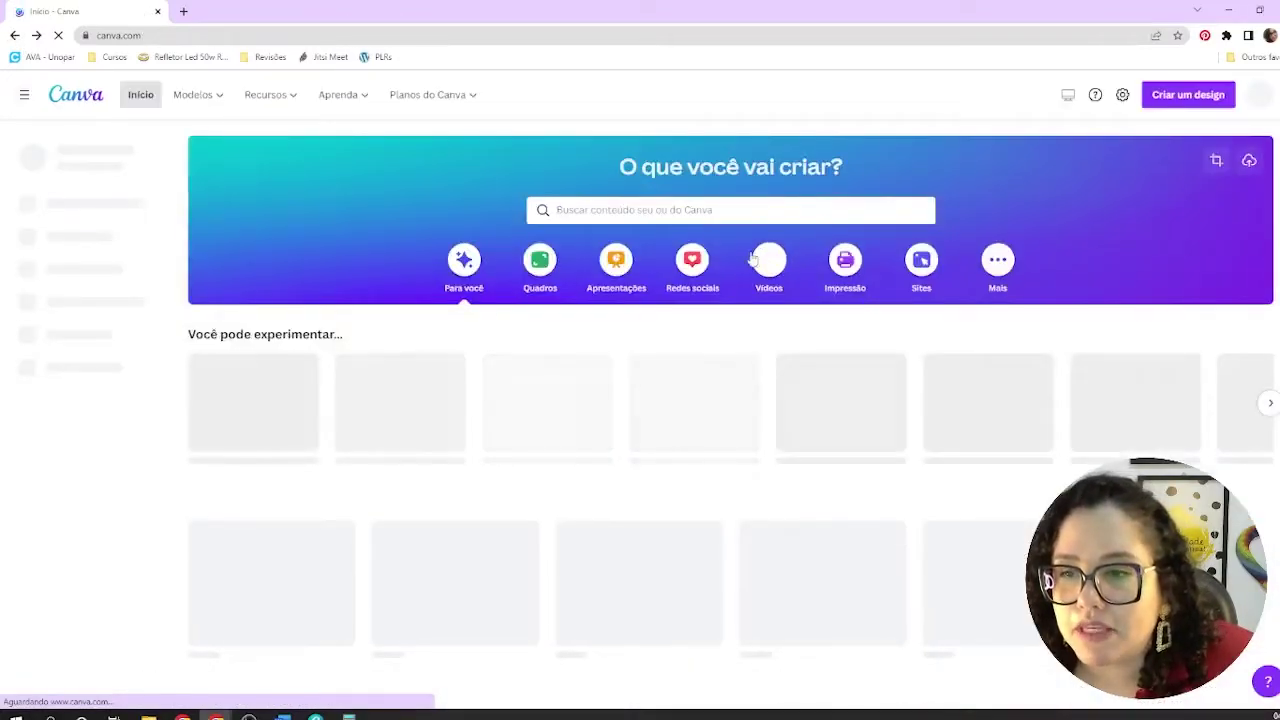
{"action": "left_click", "coordinate": [629, 210]}
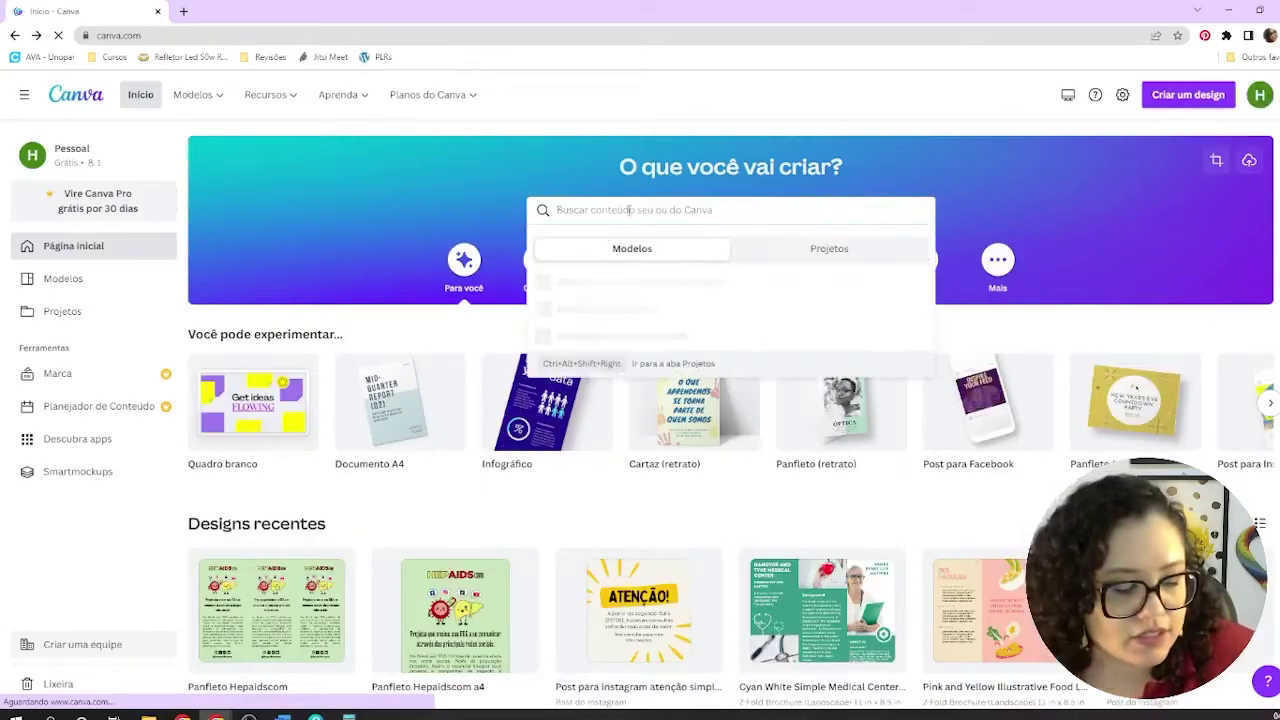
{"action": "type", "text": "banner"}
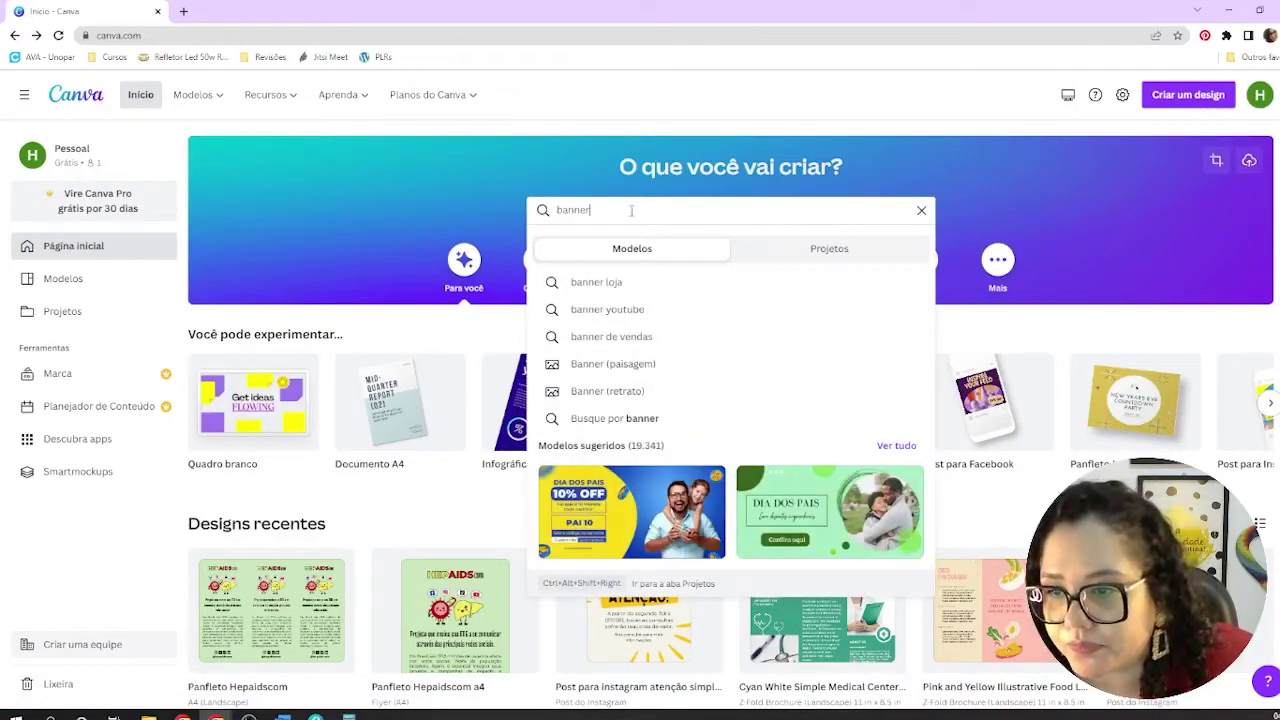
{"action": "left_click", "coordinate": [618, 391]}
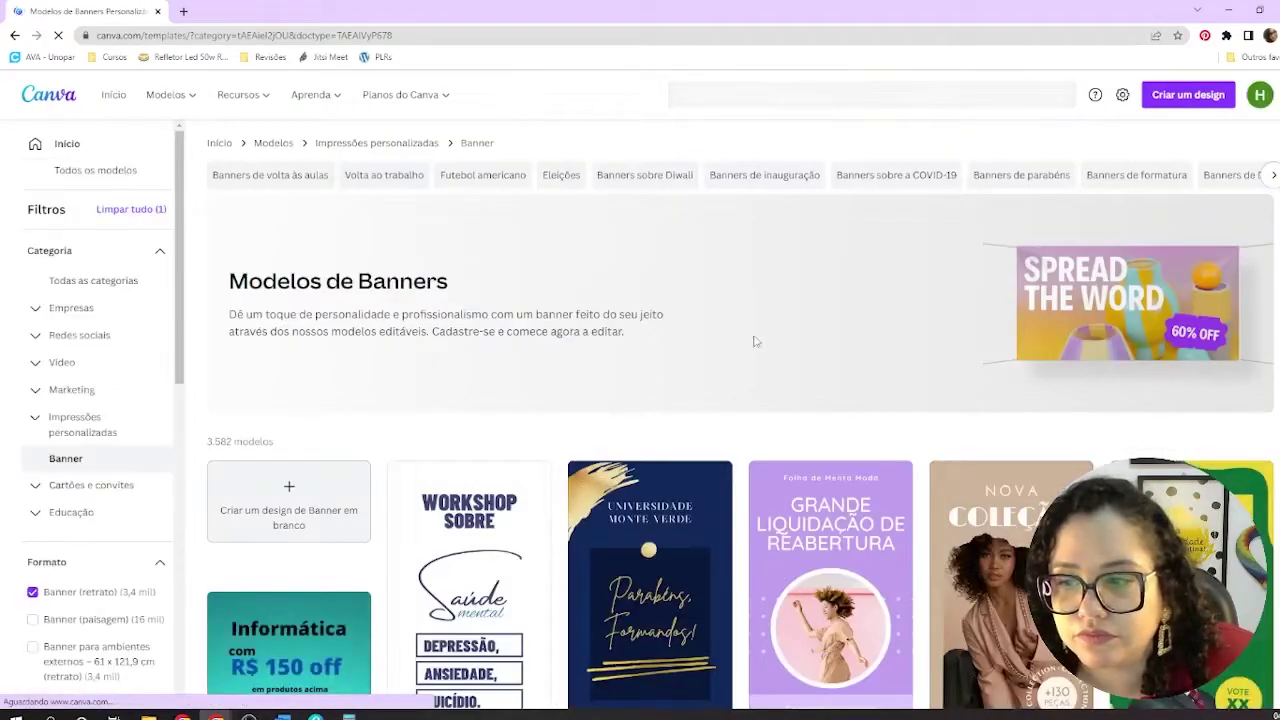
Step: Browse the portrait banner templates to examine their layouts and themes
{"action": "scroll", "coordinate": [754, 340], "scroll_direction": "down", "scroll_amount": 2}
{"action": "scroll", "coordinate": [742, 290], "scroll_direction": "down", "scroll_amount": 6}
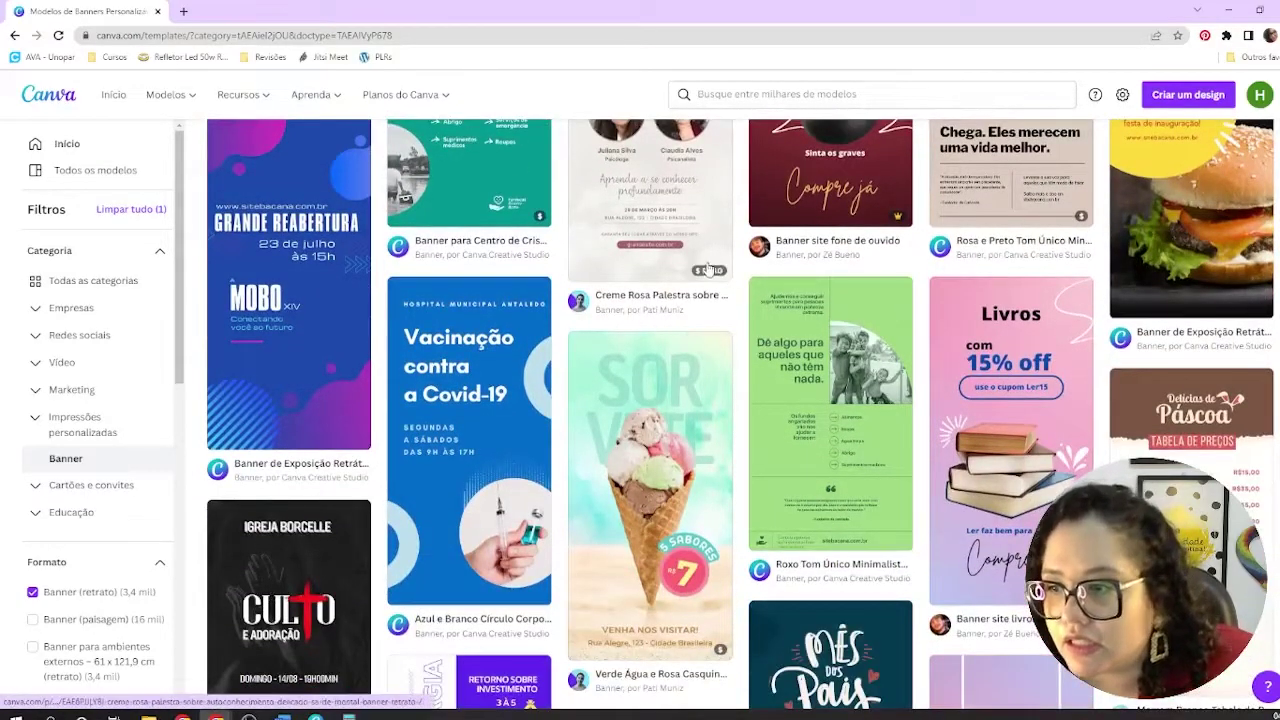
{"action": "scroll", "coordinate": [738, 241], "scroll_direction": "down", "scroll_amount": 2}
{"action": "scroll", "coordinate": [738, 241], "scroll_direction": "down", "scroll_amount": 5}
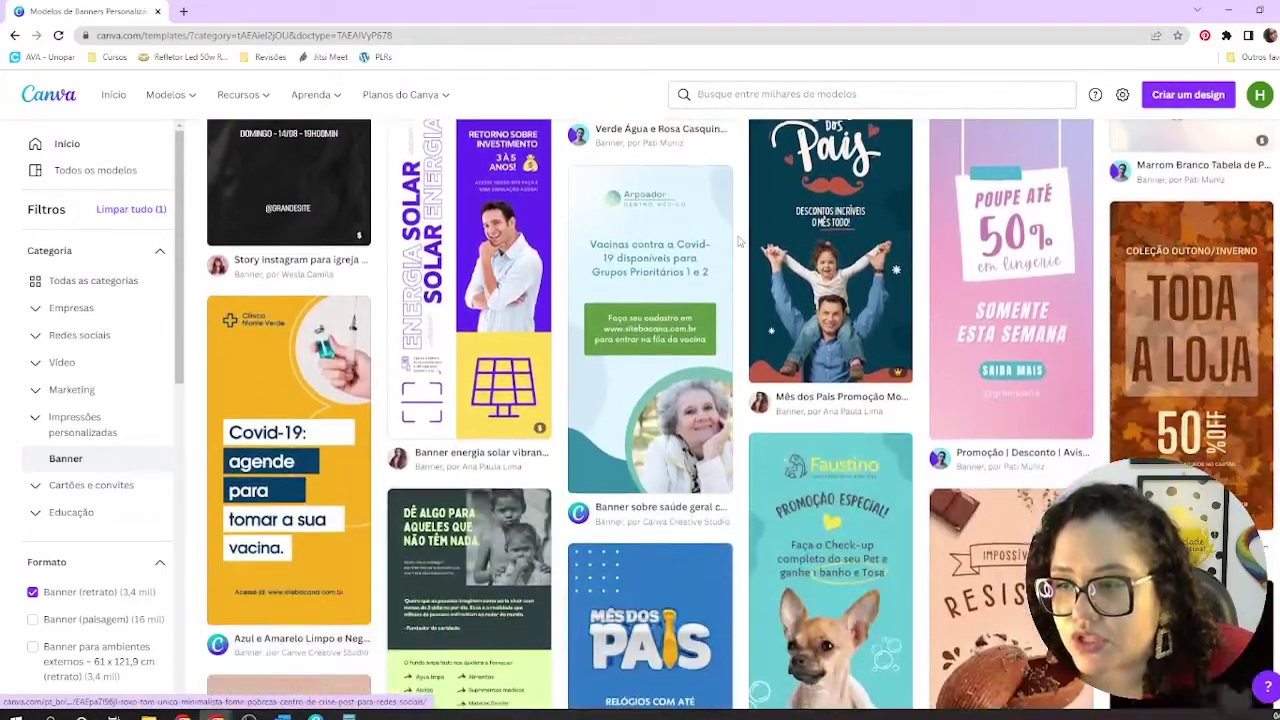
{"action": "scroll", "coordinate": [738, 241], "scroll_direction": "down", "scroll_amount": 2}
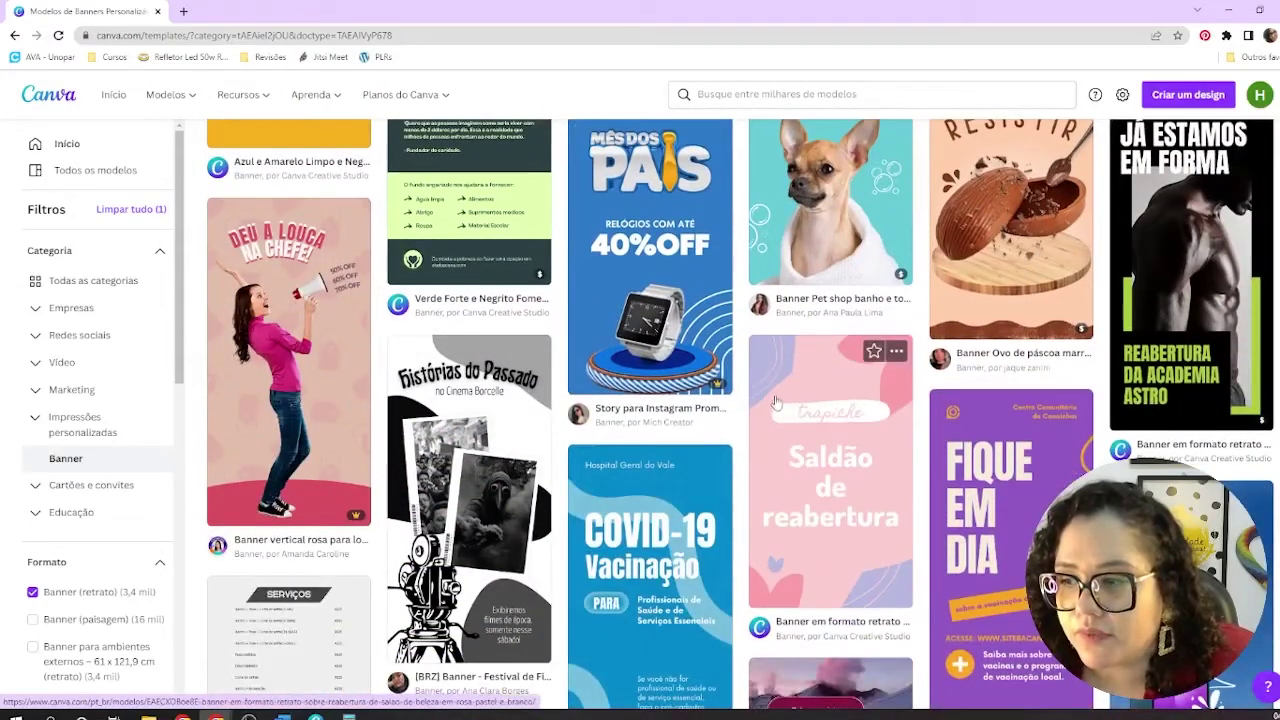
{"action": "scroll", "coordinate": [757, 413], "scroll_direction": "down", "scroll_amount": 2}
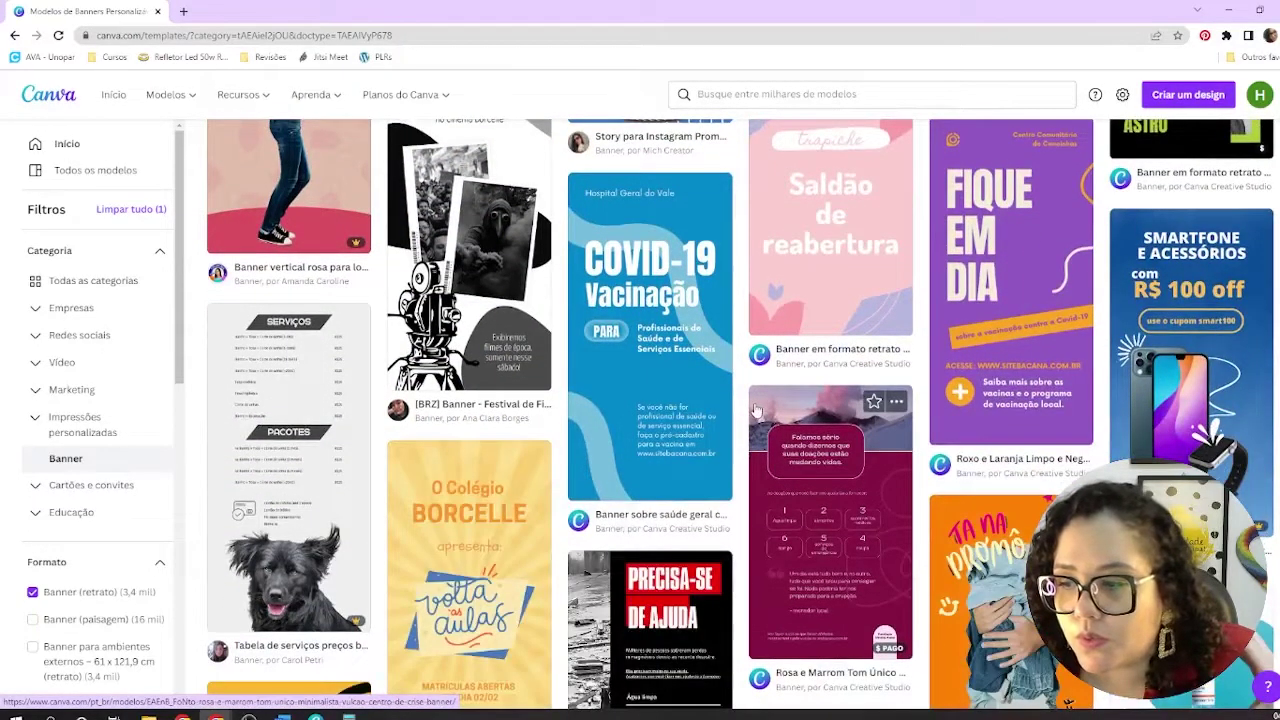
{"action": "scroll", "coordinate": [757, 411], "scroll_direction": "down", "scroll_amount": 3}
{"action": "scroll", "coordinate": [757, 411], "scroll_direction": "up", "scroll_amount": 5}
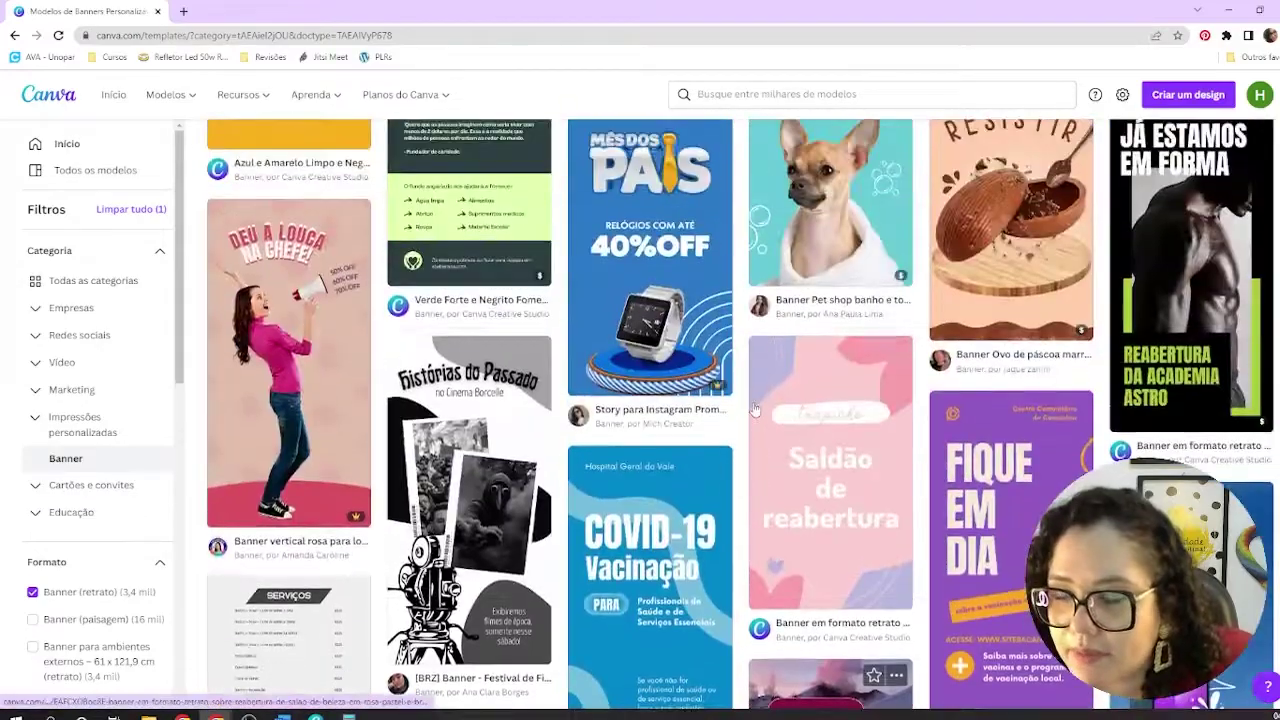
{"action": "scroll", "coordinate": [757, 411], "scroll_direction": "up", "scroll_amount": 10}
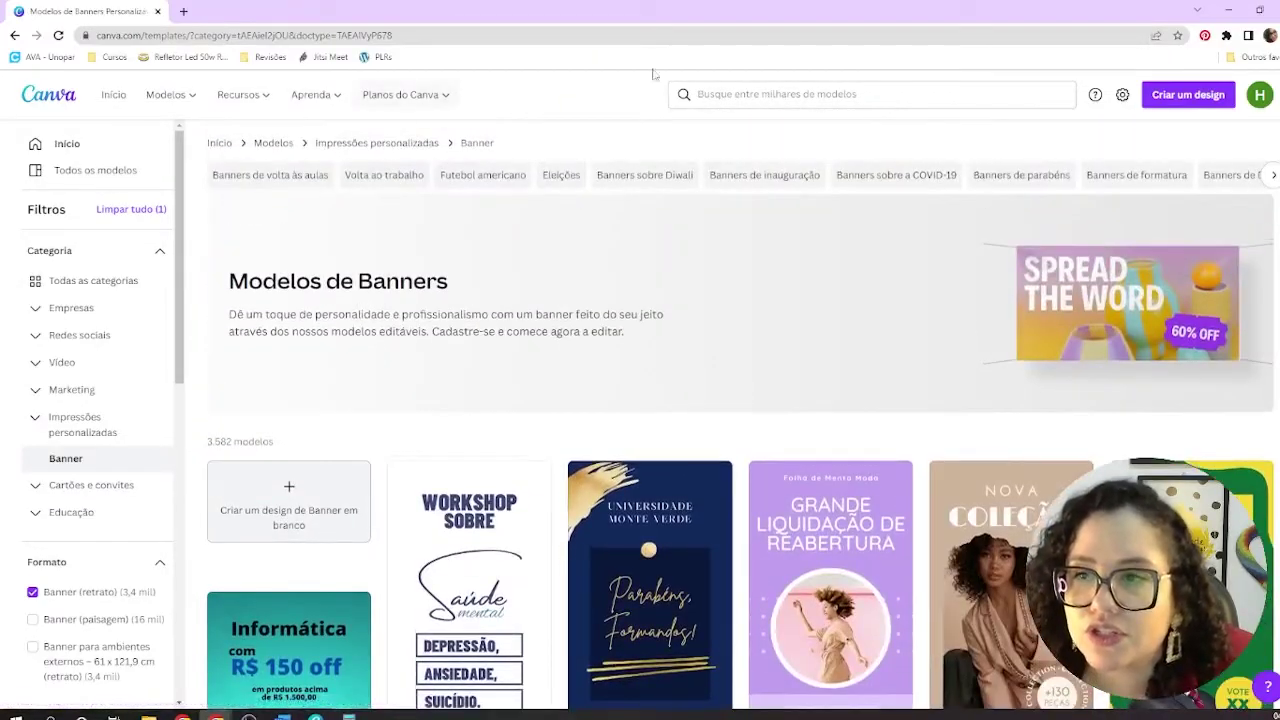
Step: Search the templates for "poster" and look through the resulting designs
{"action": "left_click", "coordinate": [750, 92]}
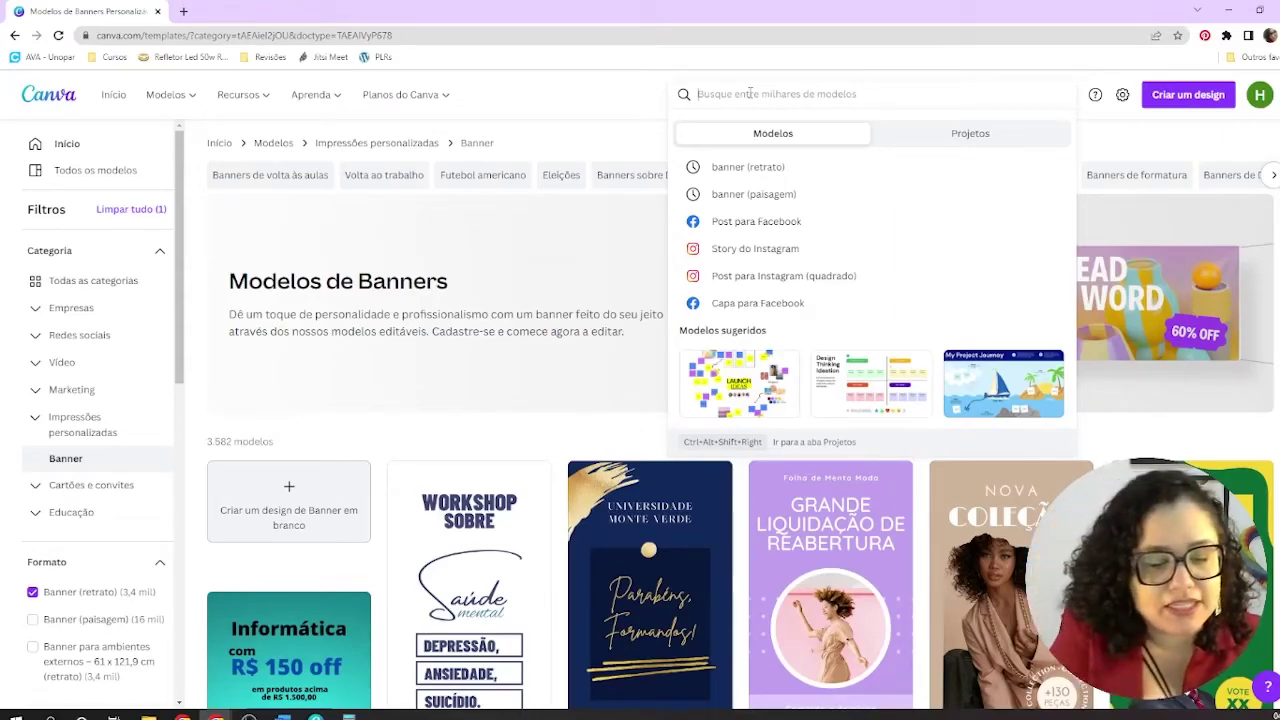
{"action": "type", "text": "po"}
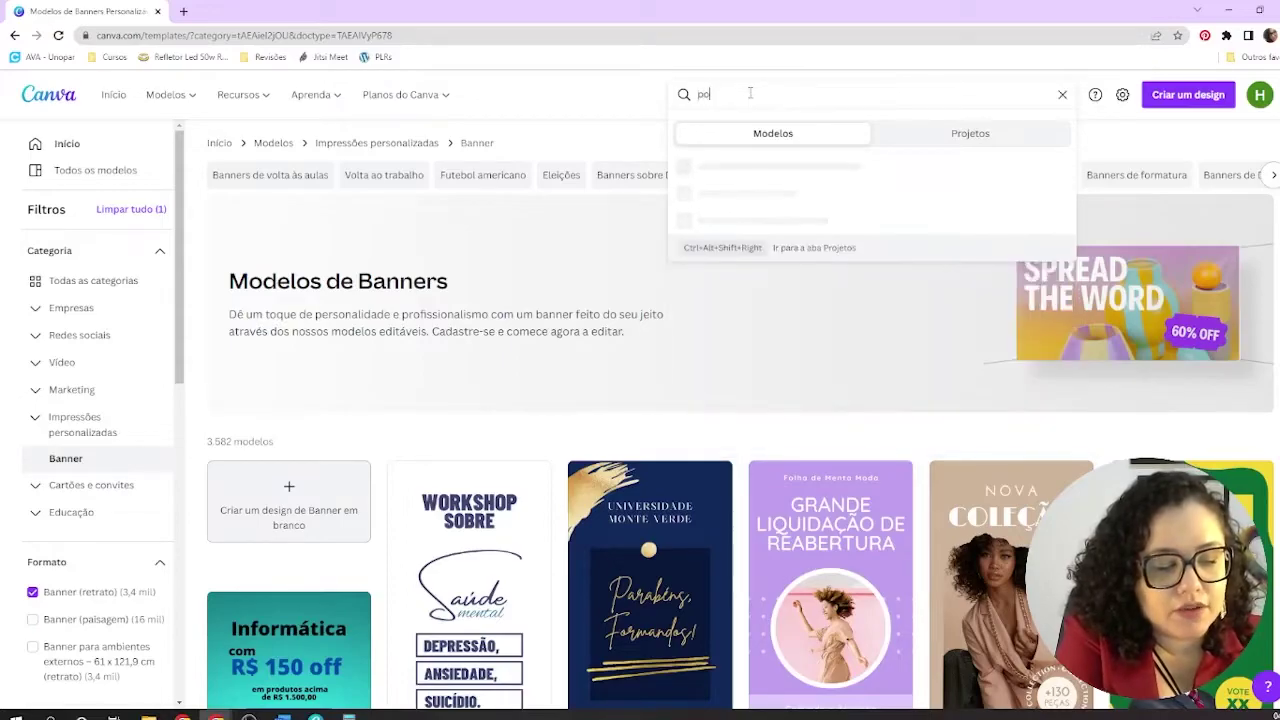
{"action": "type", "text": "ster"}
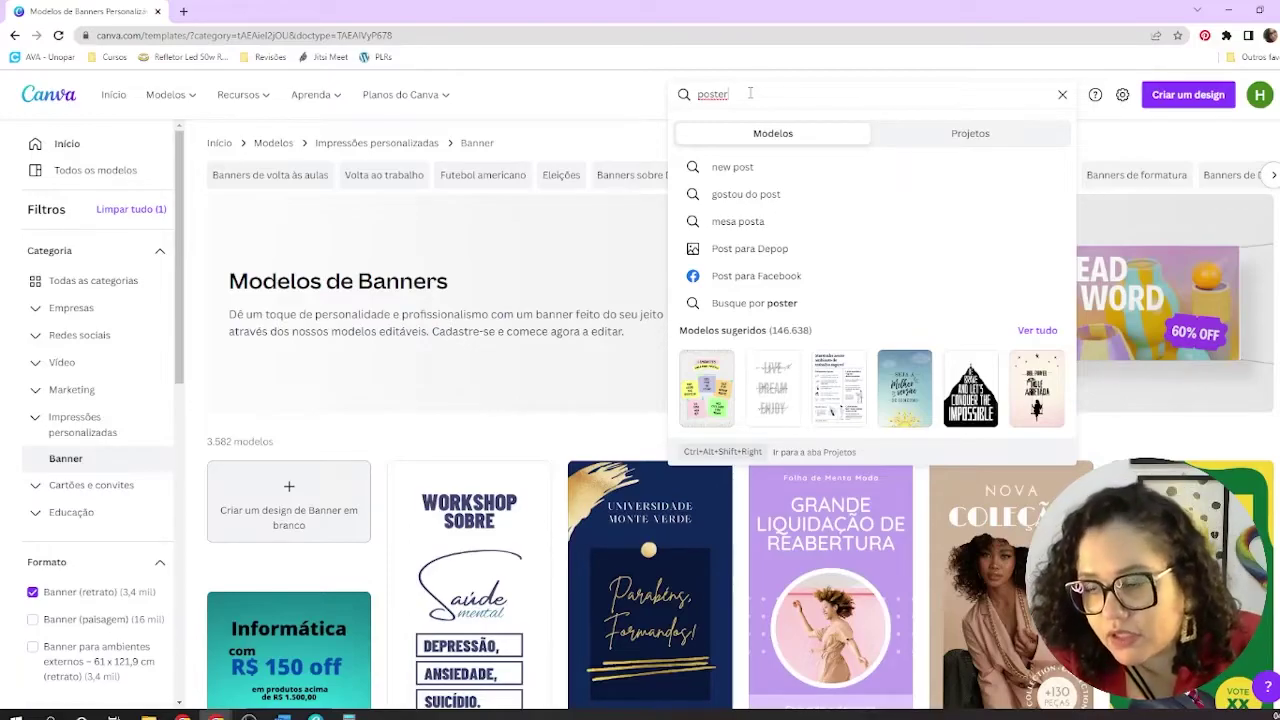
{"action": "key", "text": "Return"}
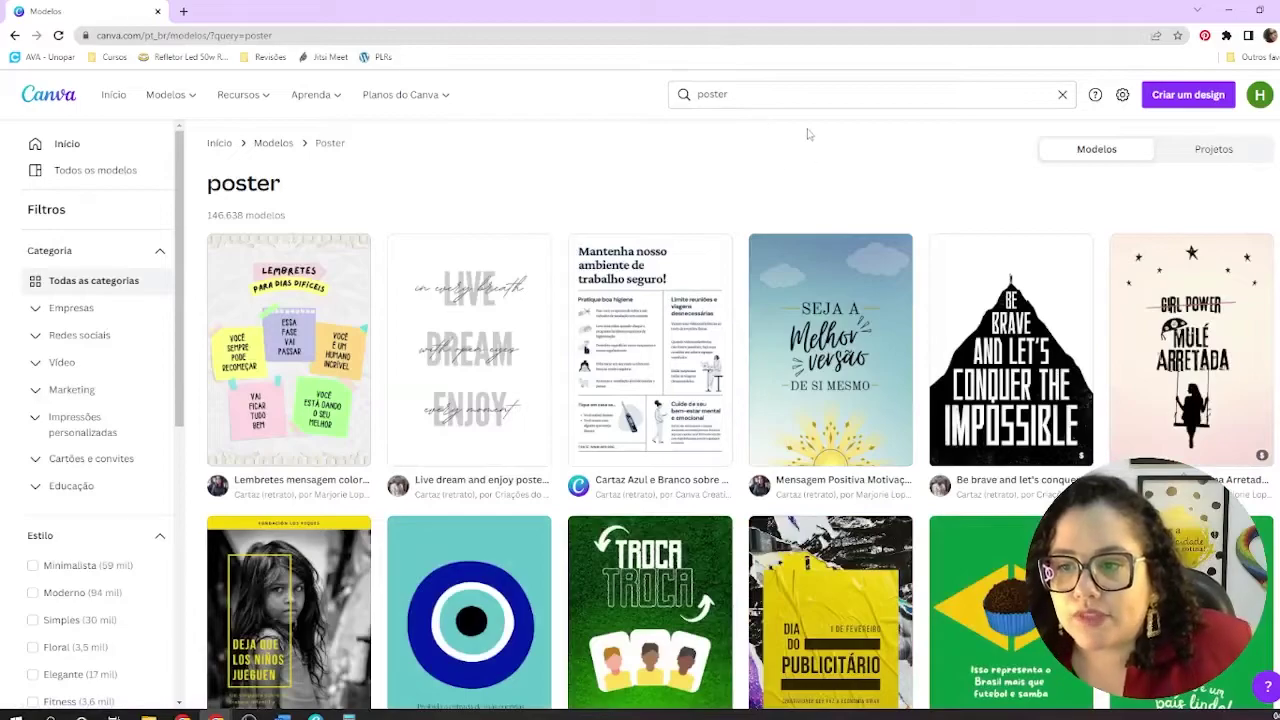
{"action": "scroll", "coordinate": [745, 108], "scroll_direction": "down", "scroll_amount": 1}
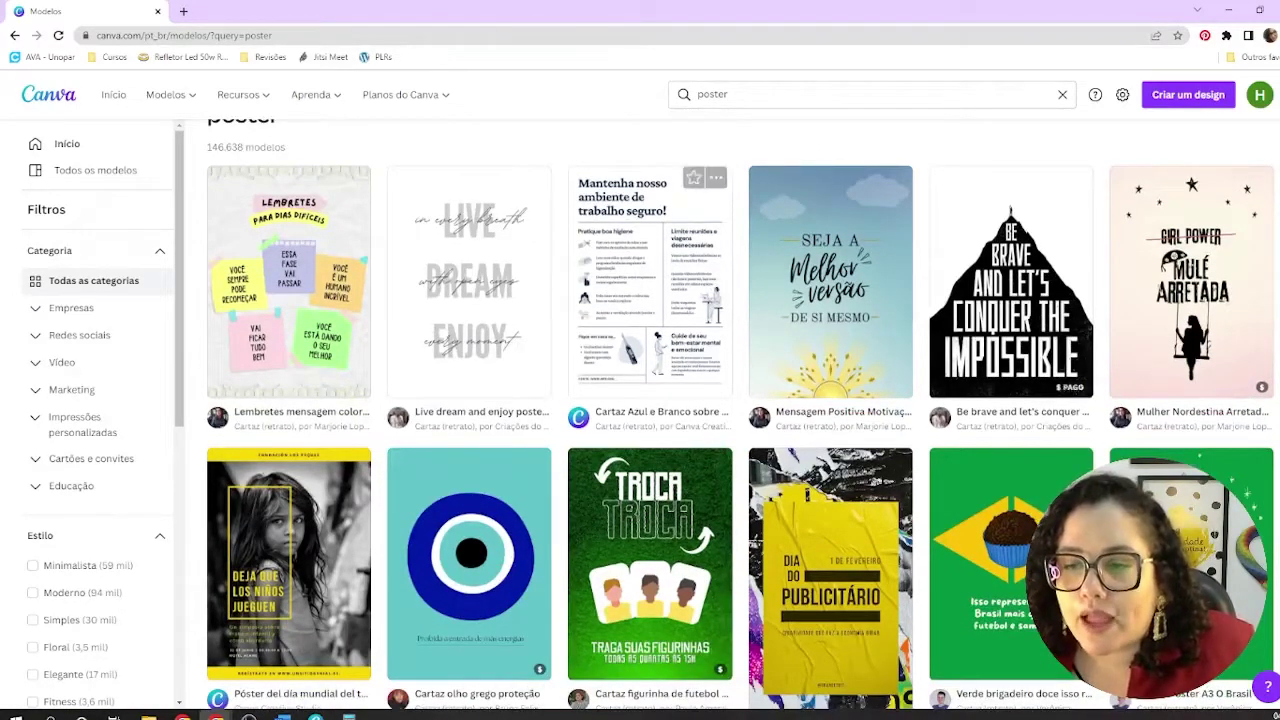
{"action": "scroll", "coordinate": [853, 249], "scroll_direction": "down", "scroll_amount": 5}
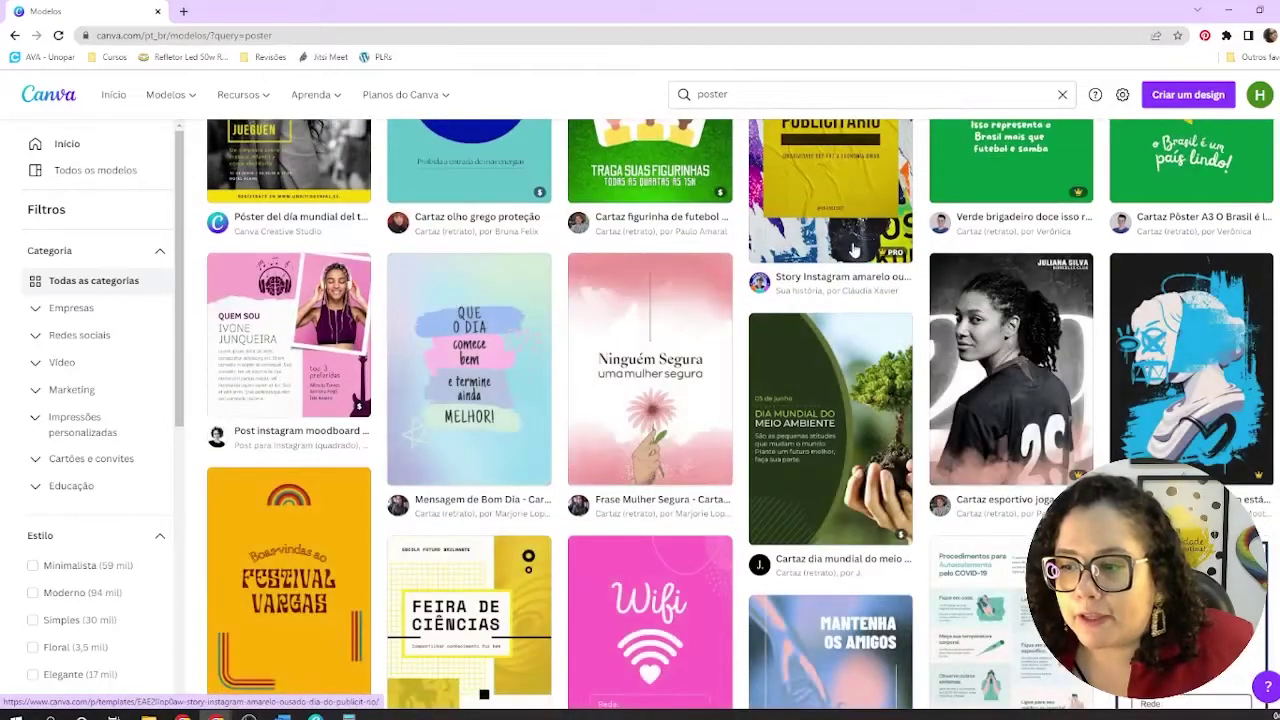
{"action": "scroll", "coordinate": [853, 249], "scroll_direction": "down", "scroll_amount": 2}
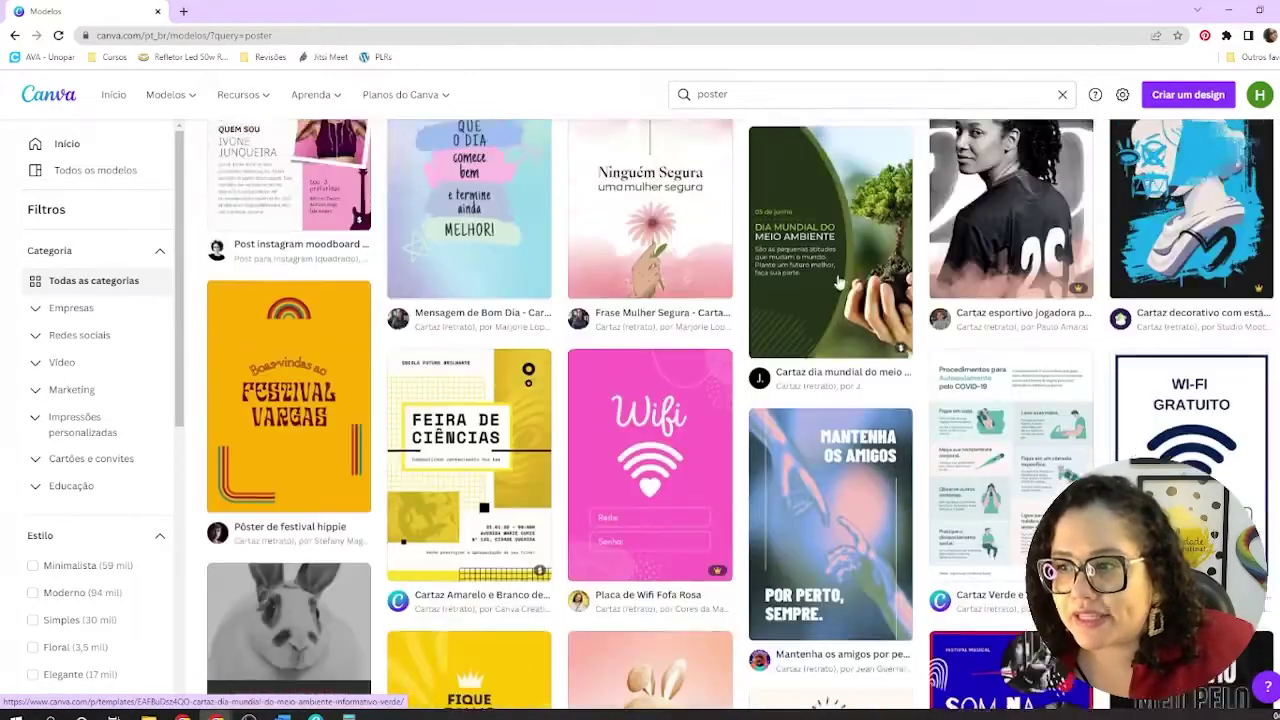
{"action": "scroll", "coordinate": [853, 249], "scroll_direction": "up", "scroll_amount": 6}
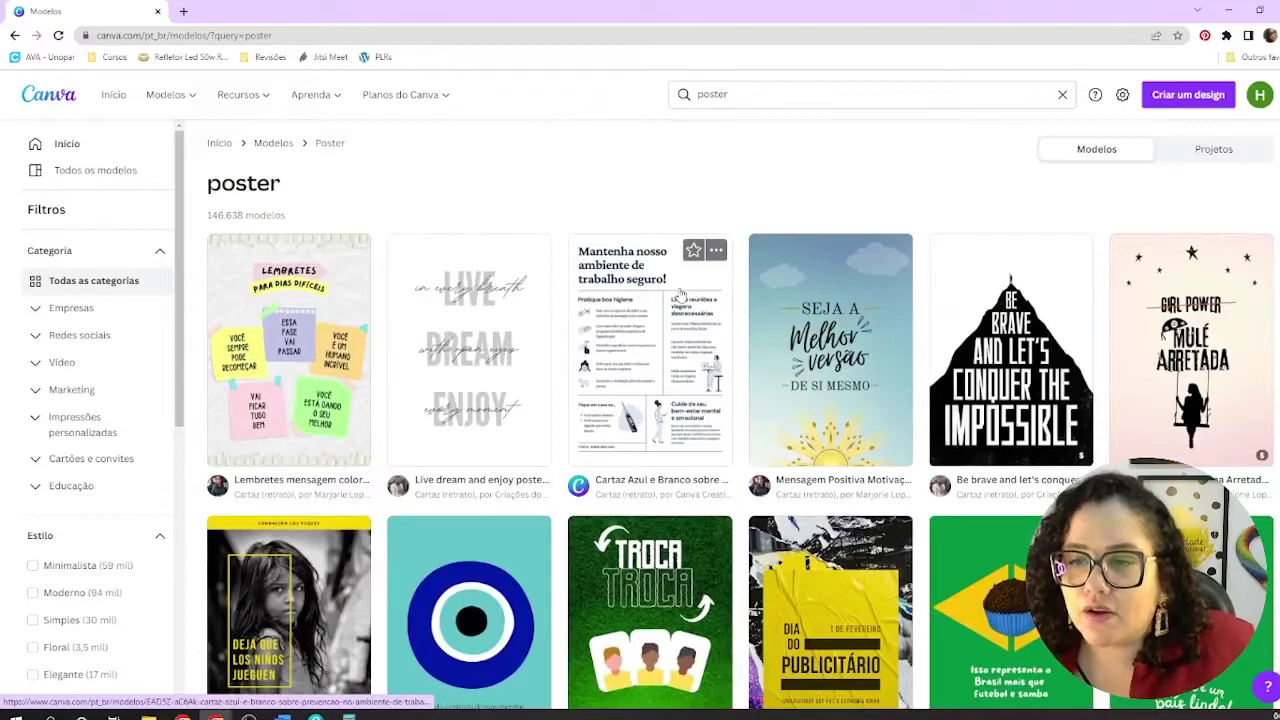
Step: Open the template "Cartaz Azul e Branco sobre Prevenção no Ambiente de Trabalho" for customizing in the browser, declining the desktop app
{"action": "left_click", "coordinate": [678, 293]}
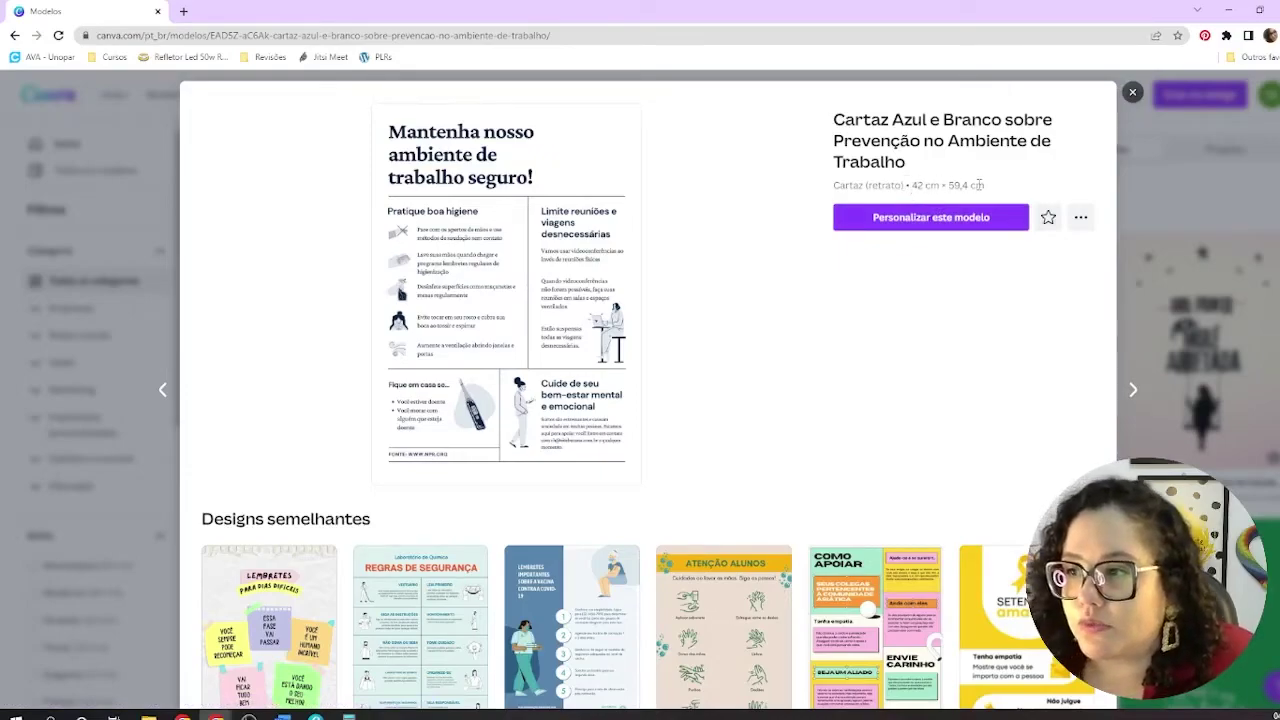
{"action": "left_click_drag", "start_coordinate": [974, 185], "coordinate": [930, 186]}
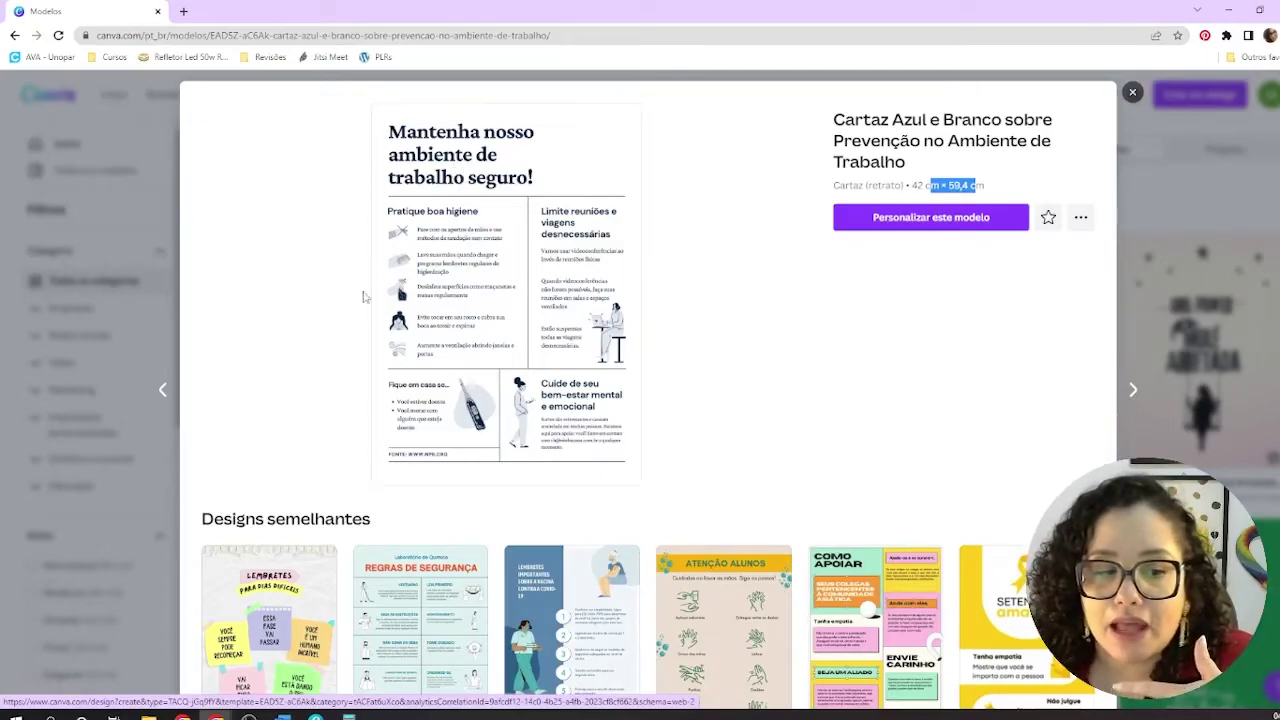
{"action": "left_click", "coordinate": [940, 228]}
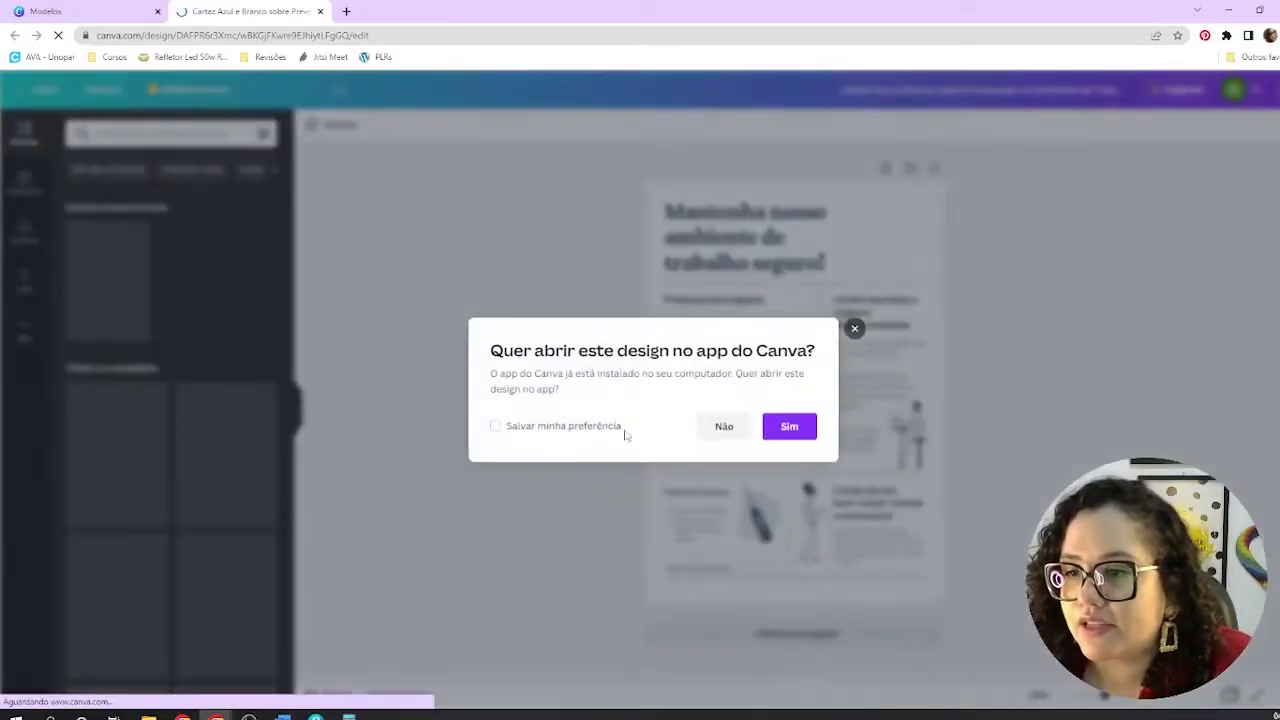
{"action": "left_click", "coordinate": [737, 428]}
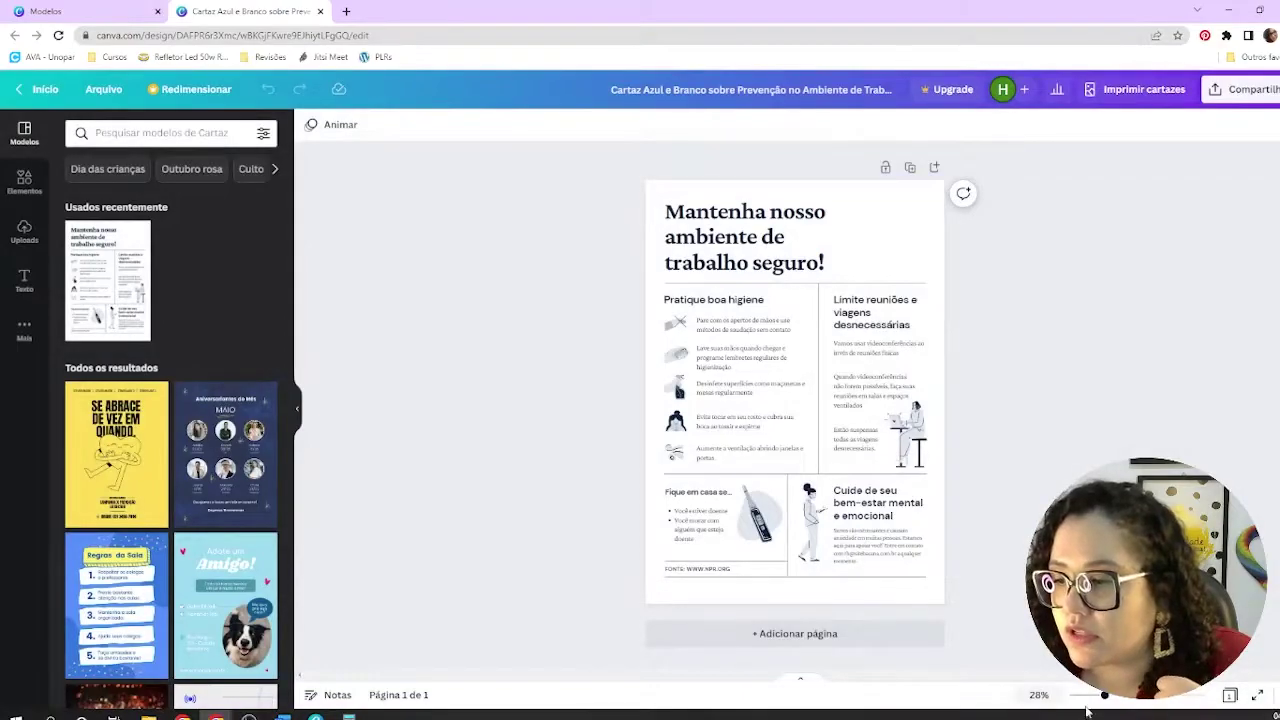
Step: Examine the workplace safety poster's title, hygiene tips, illustrations and lower sections up close and as a whole page
{"action": "left_click_drag", "start_coordinate": [1104, 697], "coordinate": [1120, 701]}
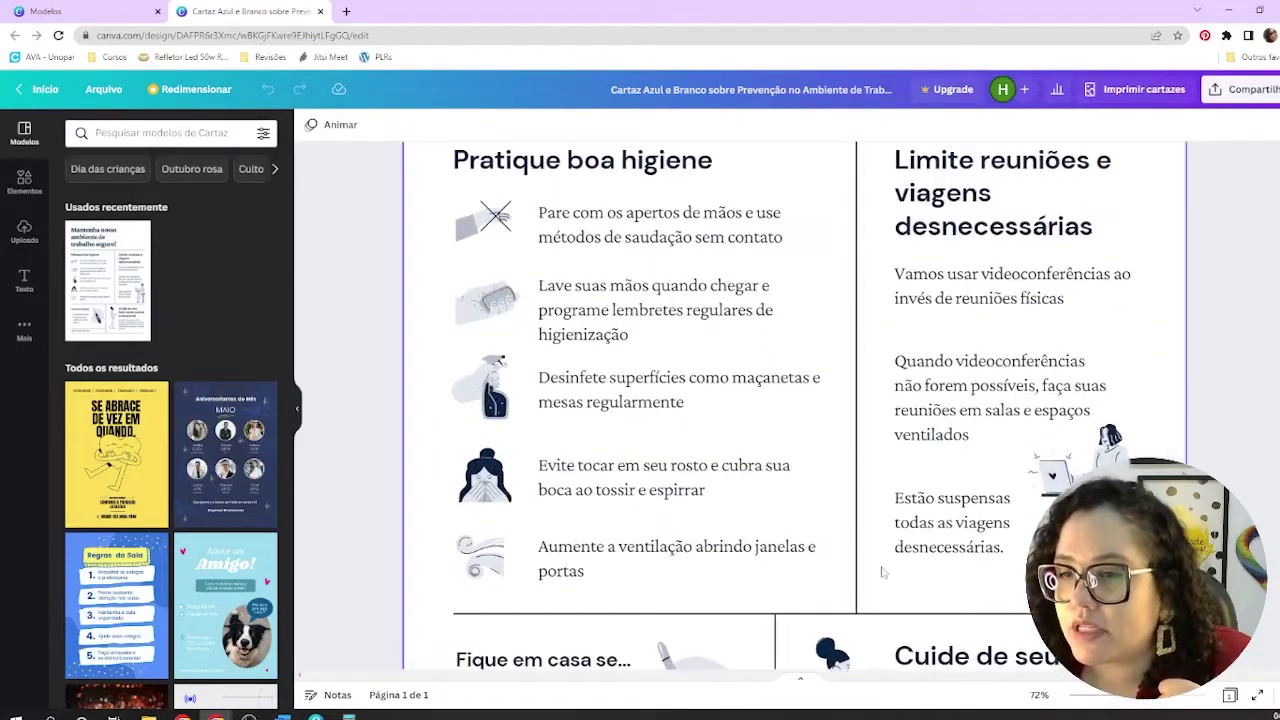
{"action": "scroll", "coordinate": [820, 543], "scroll_direction": "up", "scroll_amount": 5}
{"action": "scroll", "coordinate": [812, 520], "scroll_direction": "down", "scroll_amount": 5}
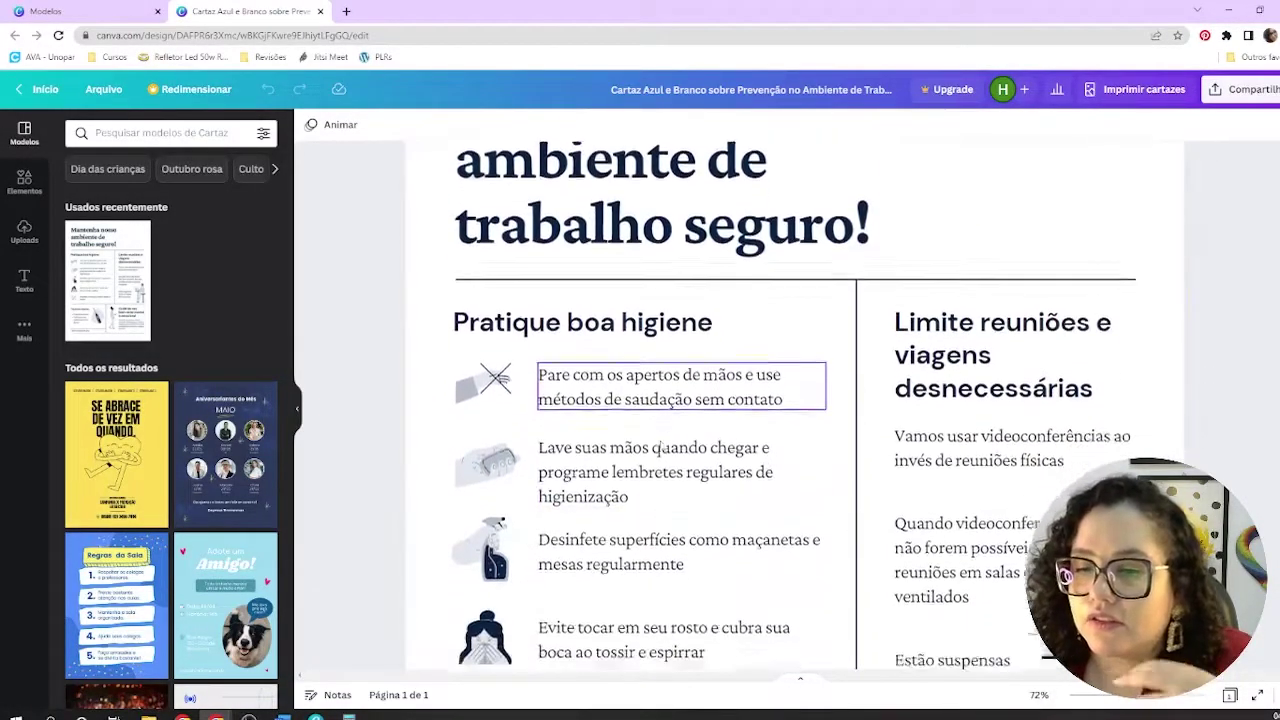
{"action": "scroll", "coordinate": [841, 416], "scroll_direction": "down", "scroll_amount": 3}
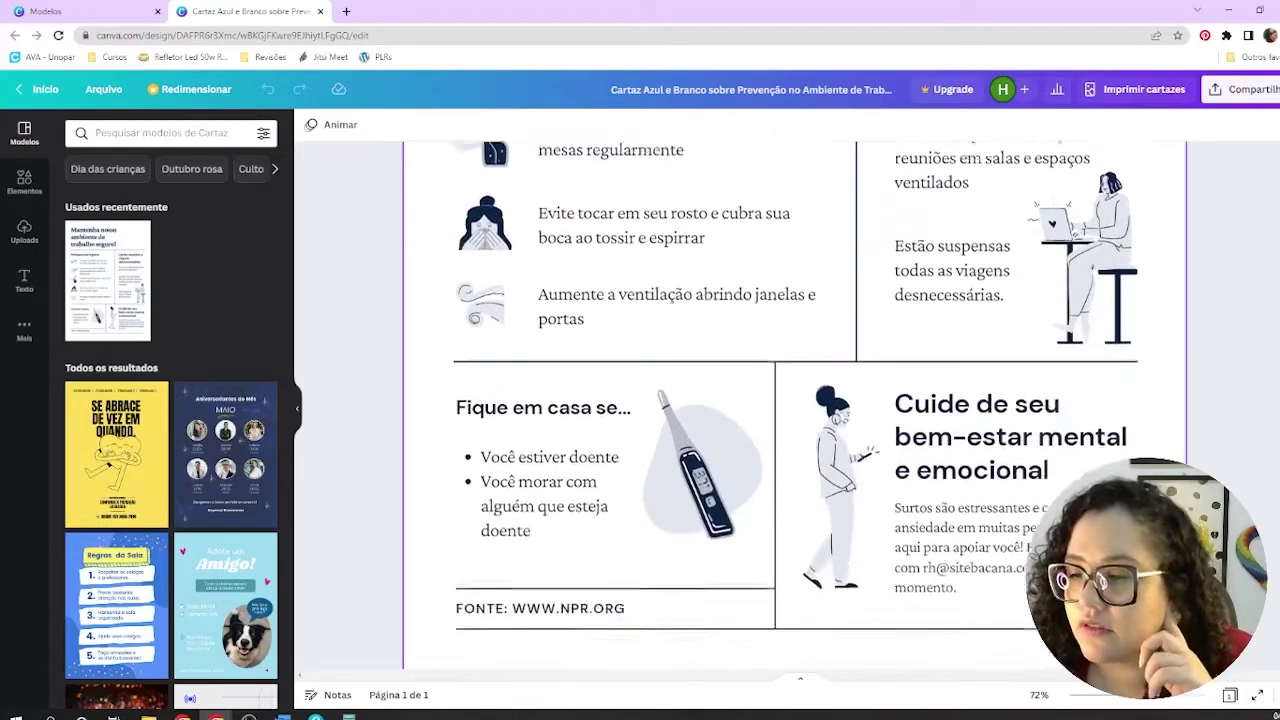
{"action": "scroll", "coordinate": [730, 561], "scroll_direction": "up", "scroll_amount": 5}
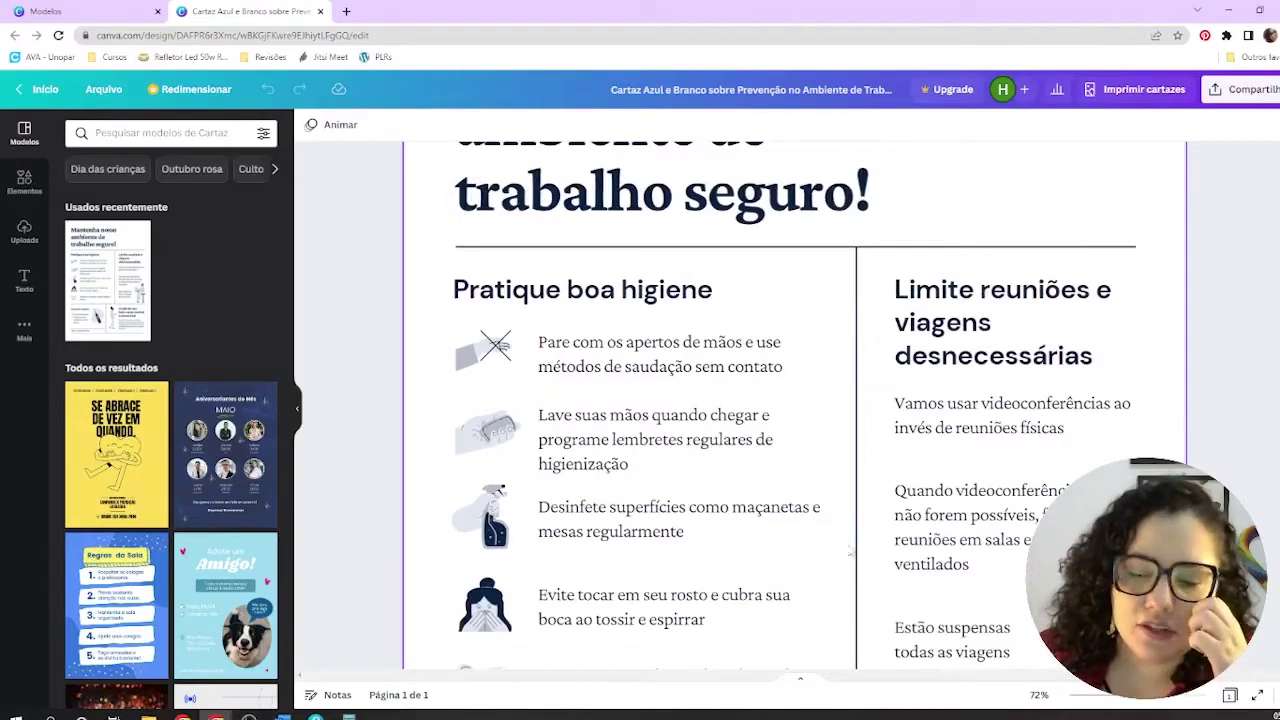
{"action": "left_click_drag", "start_coordinate": [1135, 705], "coordinate": [1118, 703]}
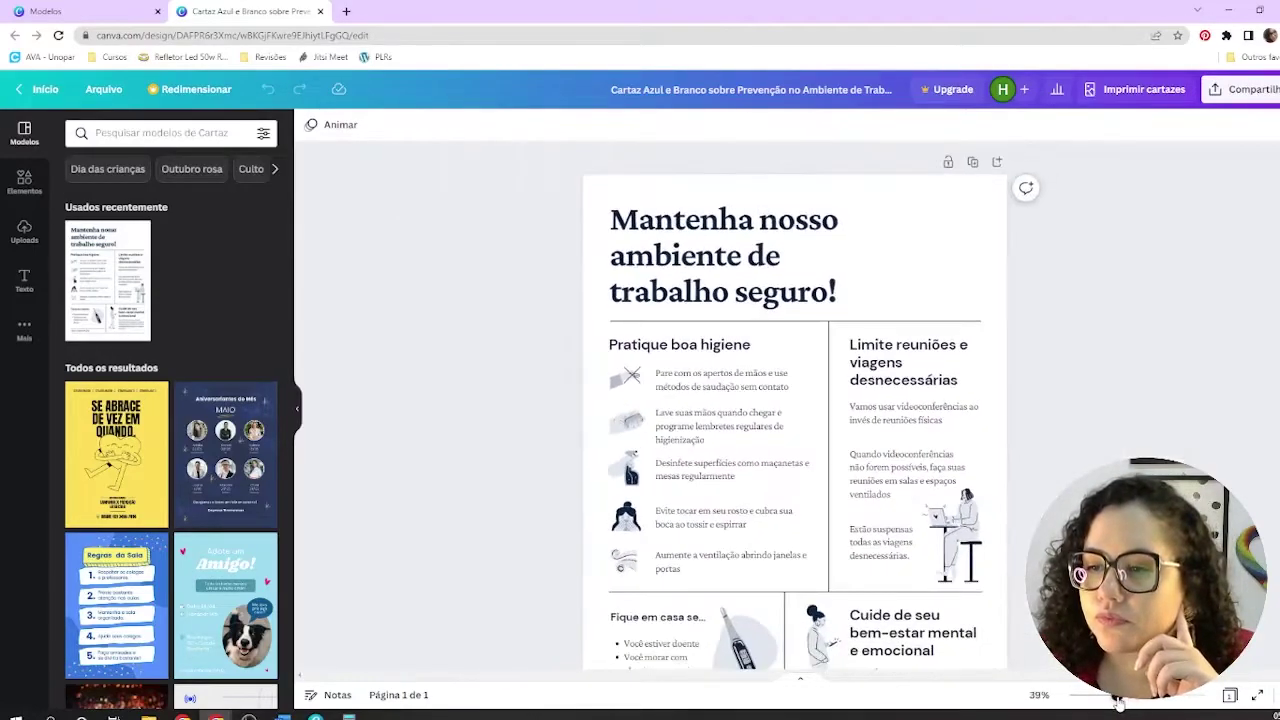
{"action": "scroll", "coordinate": [795, 420], "scroll_direction": "down", "scroll_amount": 1}
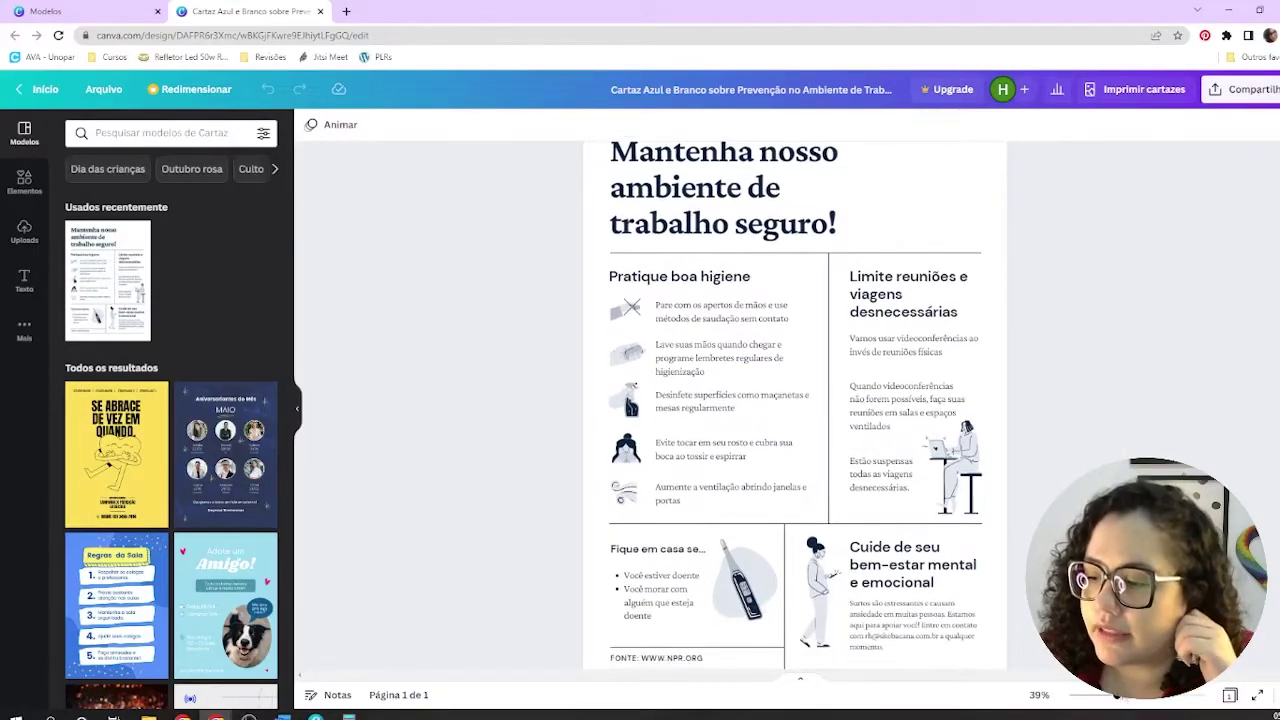
{"action": "left_click_drag", "start_coordinate": [1118, 703], "coordinate": [1110, 697]}
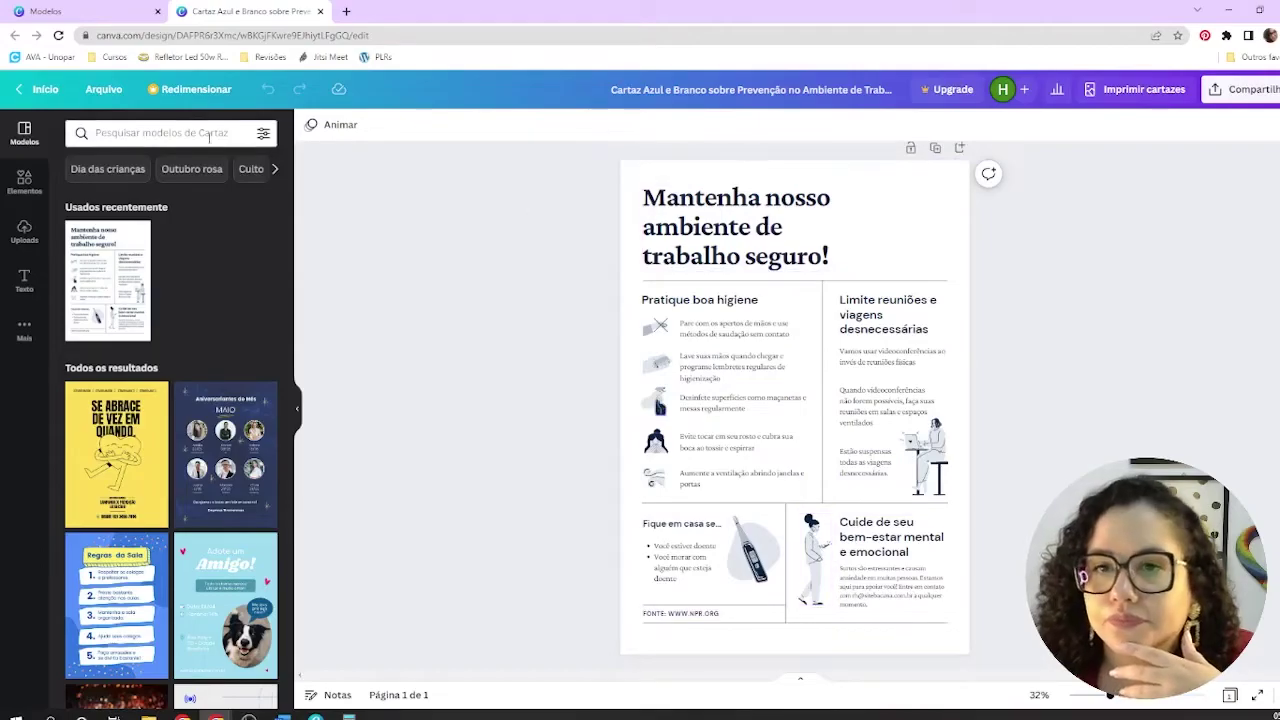
Step: Return to the poster results and open the template "Cartaz Verde e Azul sobre Autoisolamento" for customizing in the browser
{"action": "left_click", "coordinate": [148, 12]}
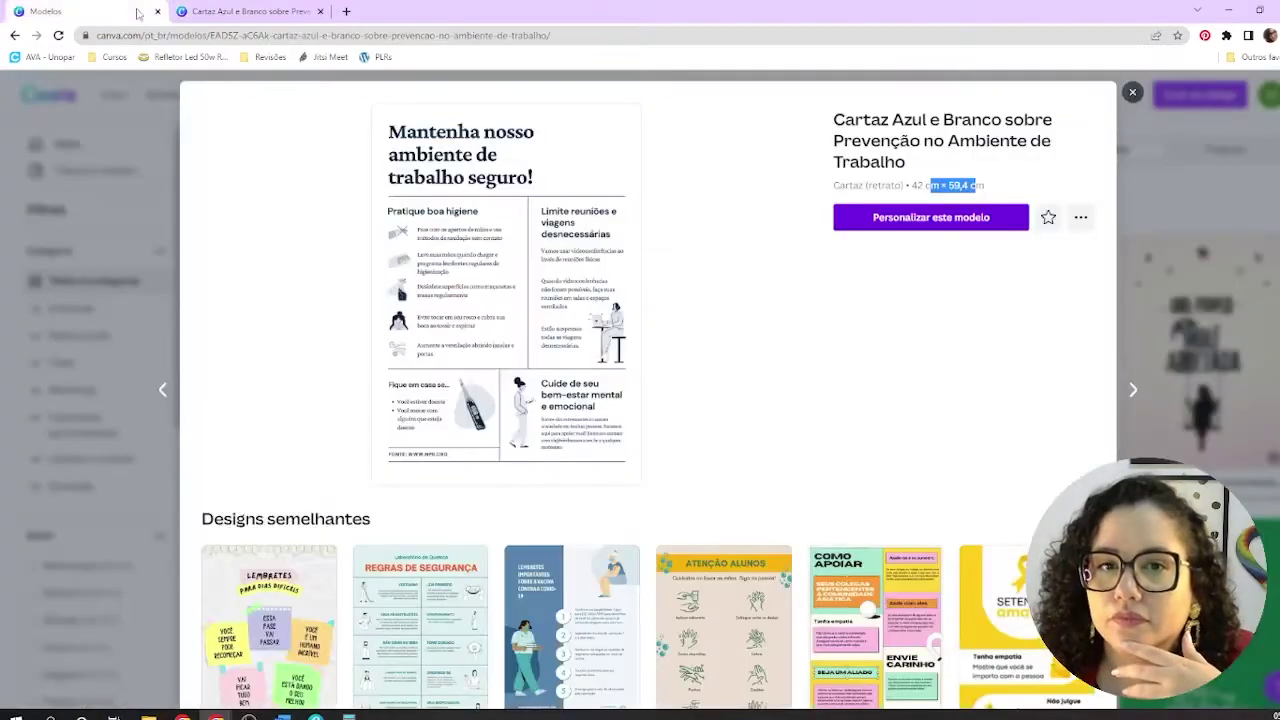
{"action": "left_click", "coordinate": [1131, 92]}
{"action": "scroll", "coordinate": [740, 140], "scroll_direction": "down", "scroll_amount": 7}
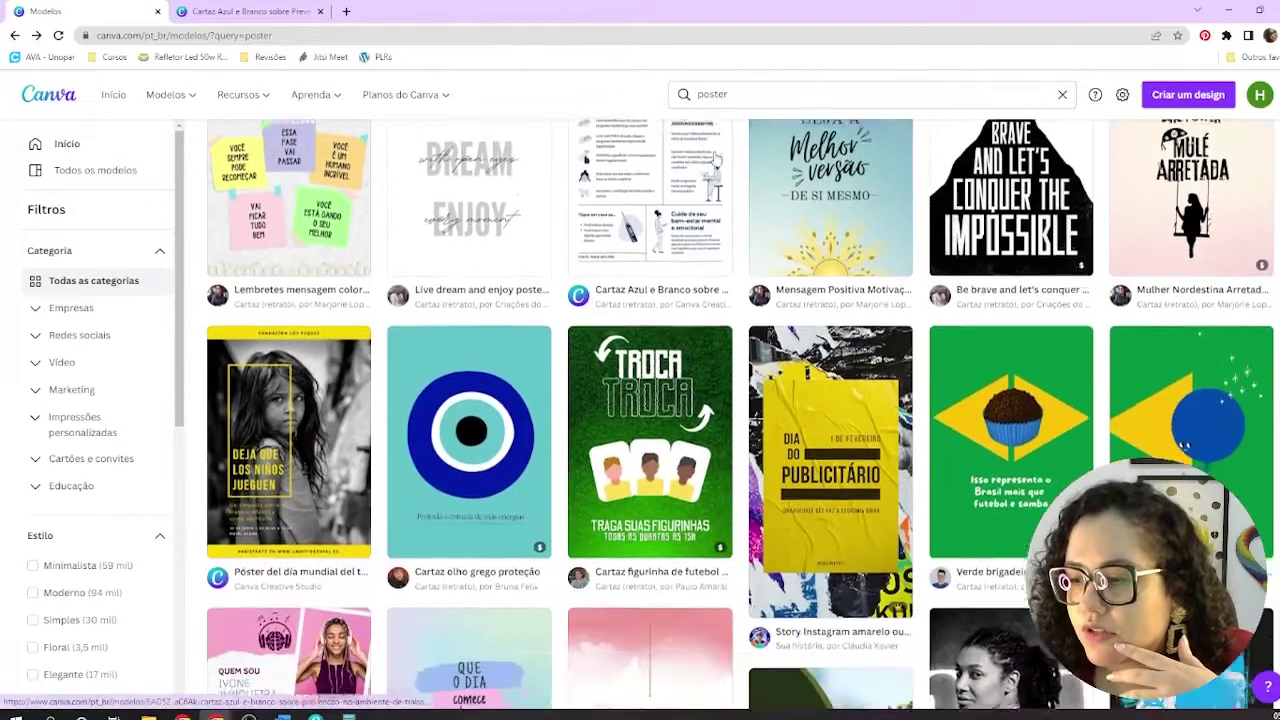
{"action": "scroll", "coordinate": [716, 160], "scroll_direction": "down", "scroll_amount": 2}
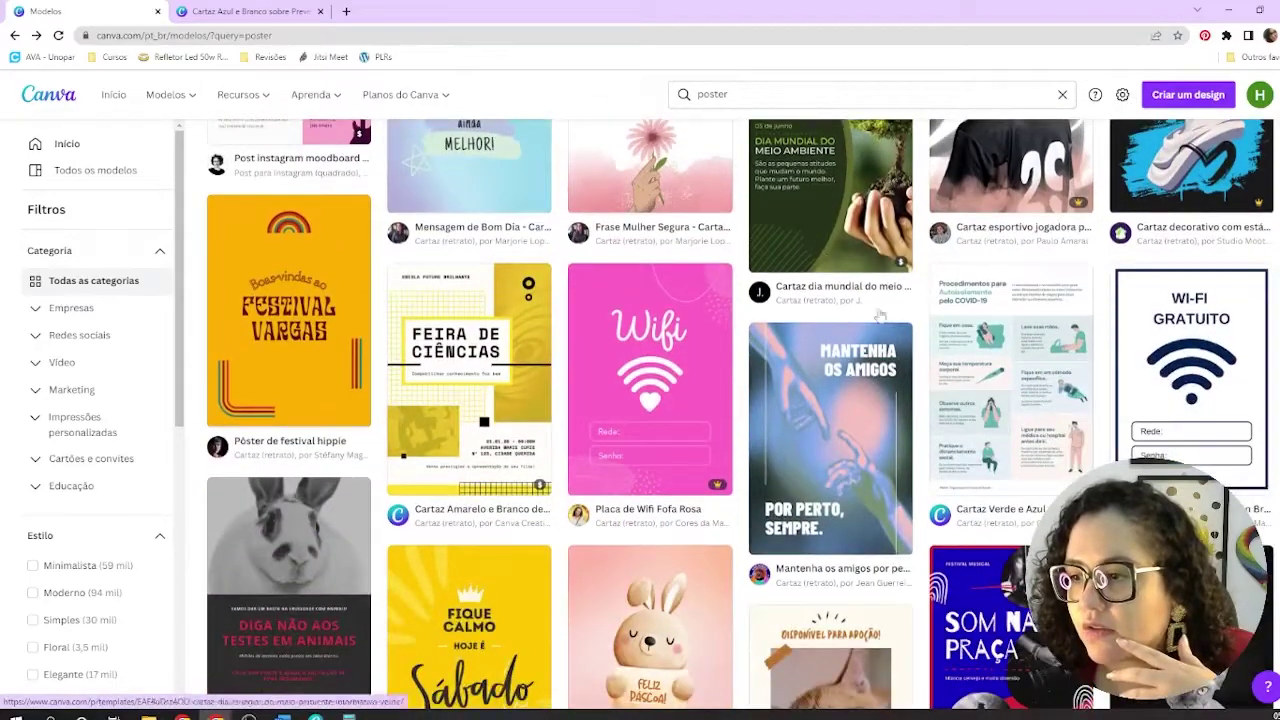
{"action": "left_click", "coordinate": [997, 300]}
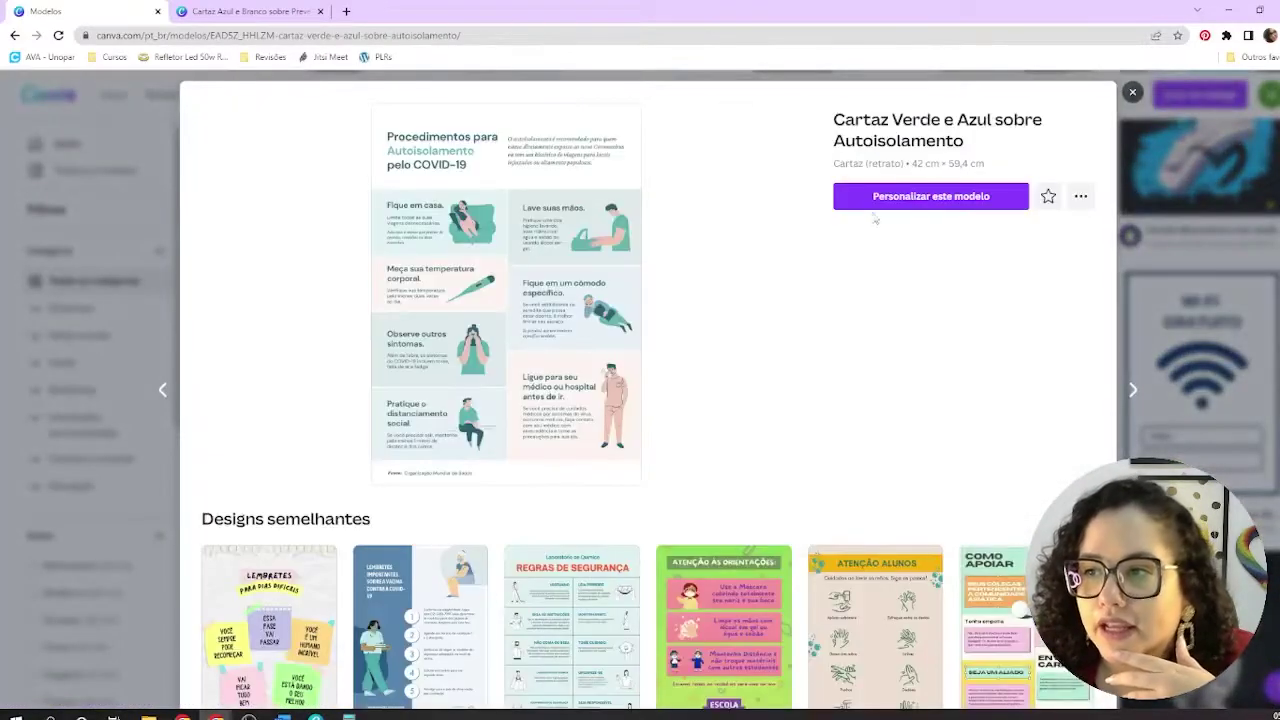
{"action": "left_click", "coordinate": [900, 198]}
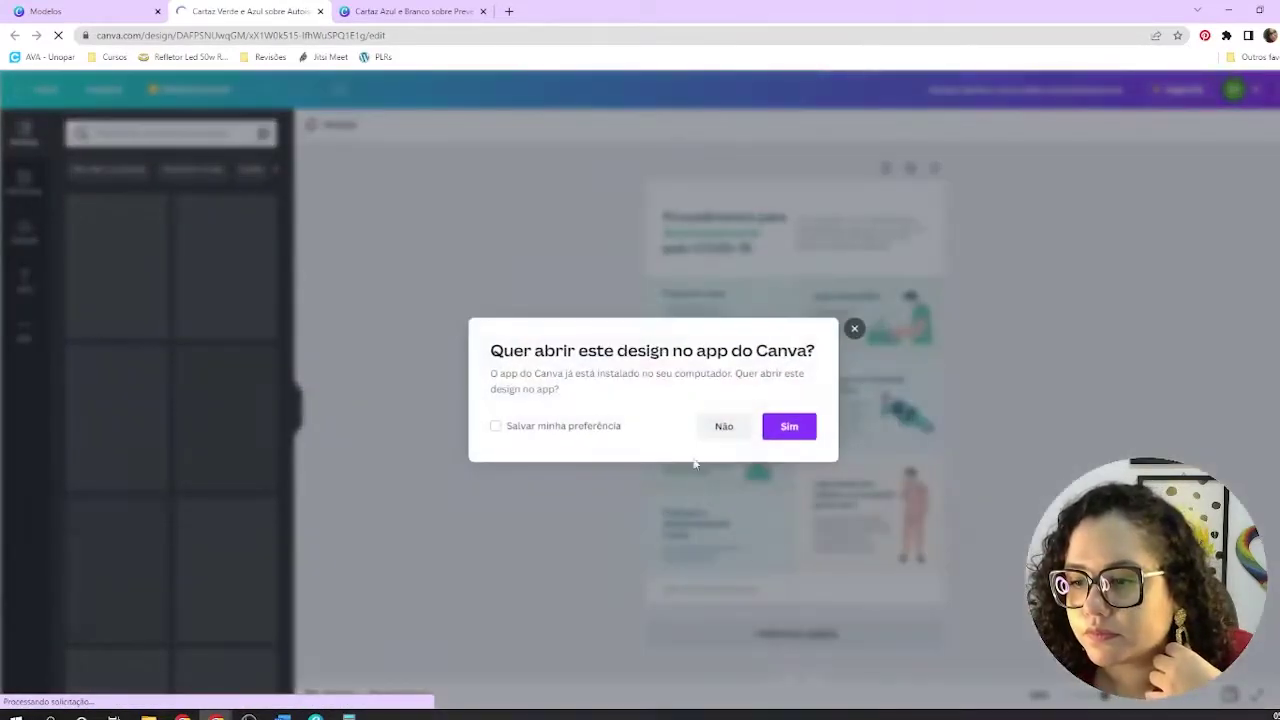
{"action": "left_click", "coordinate": [723, 427]}
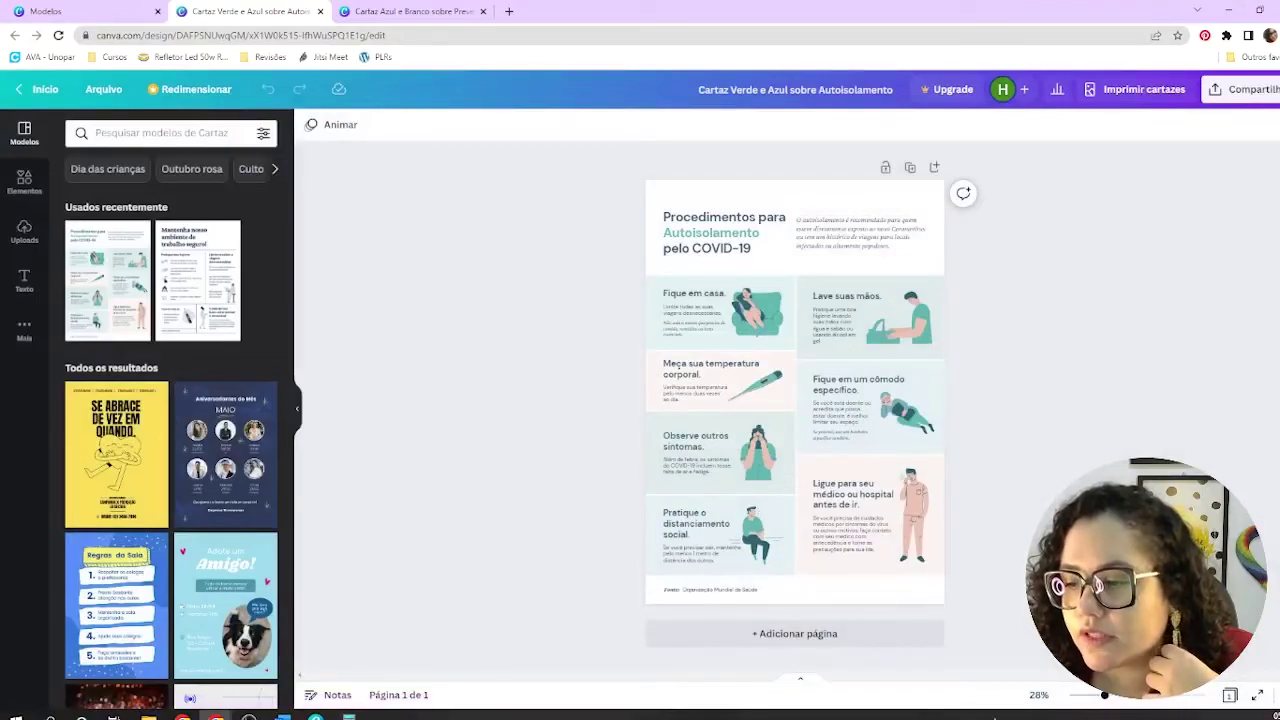
Step: Examine the self-isolation poster's heading, colored text blocks and illustrations up close and as a whole page
{"action": "left_click_drag", "start_coordinate": [1104, 697], "coordinate": [1125, 696]}
{"action": "scroll", "coordinate": [1040, 490], "scroll_direction": "down", "scroll_amount": 2}
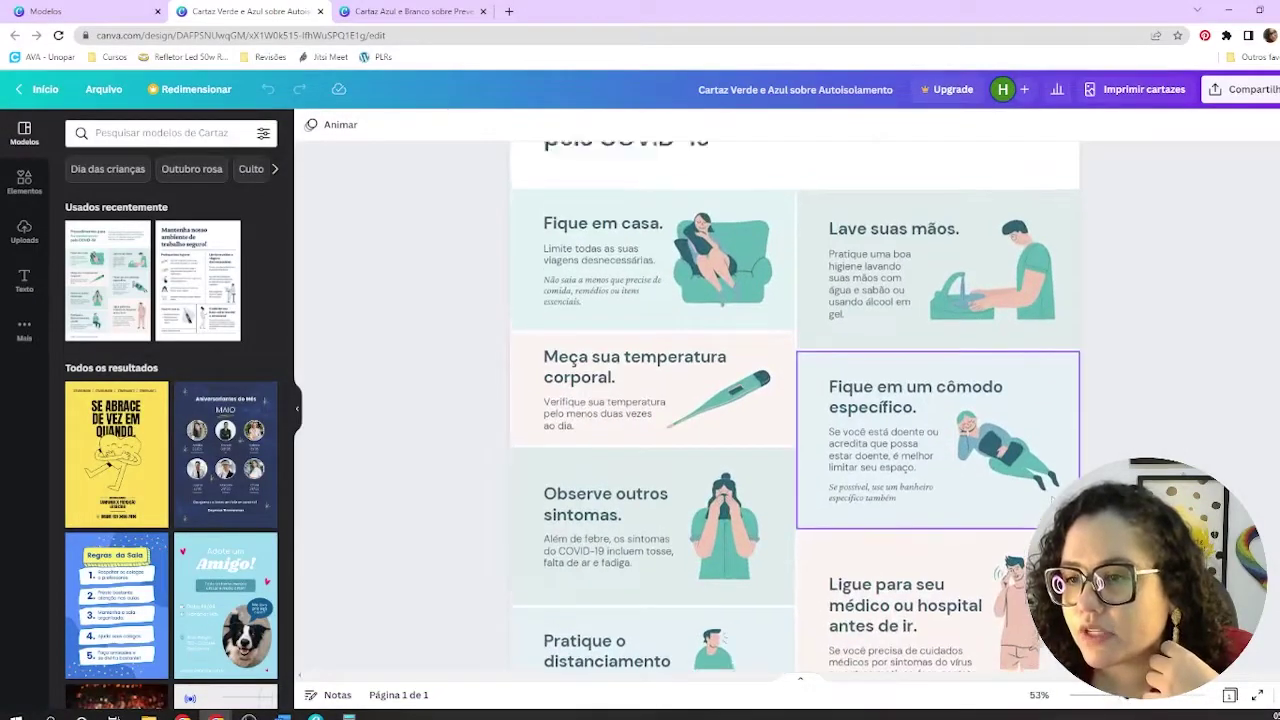
{"action": "scroll", "coordinate": [1040, 490], "scroll_direction": "up", "scroll_amount": 2}
{"action": "scroll", "coordinate": [940, 320], "scroll_direction": "down", "scroll_amount": 4}
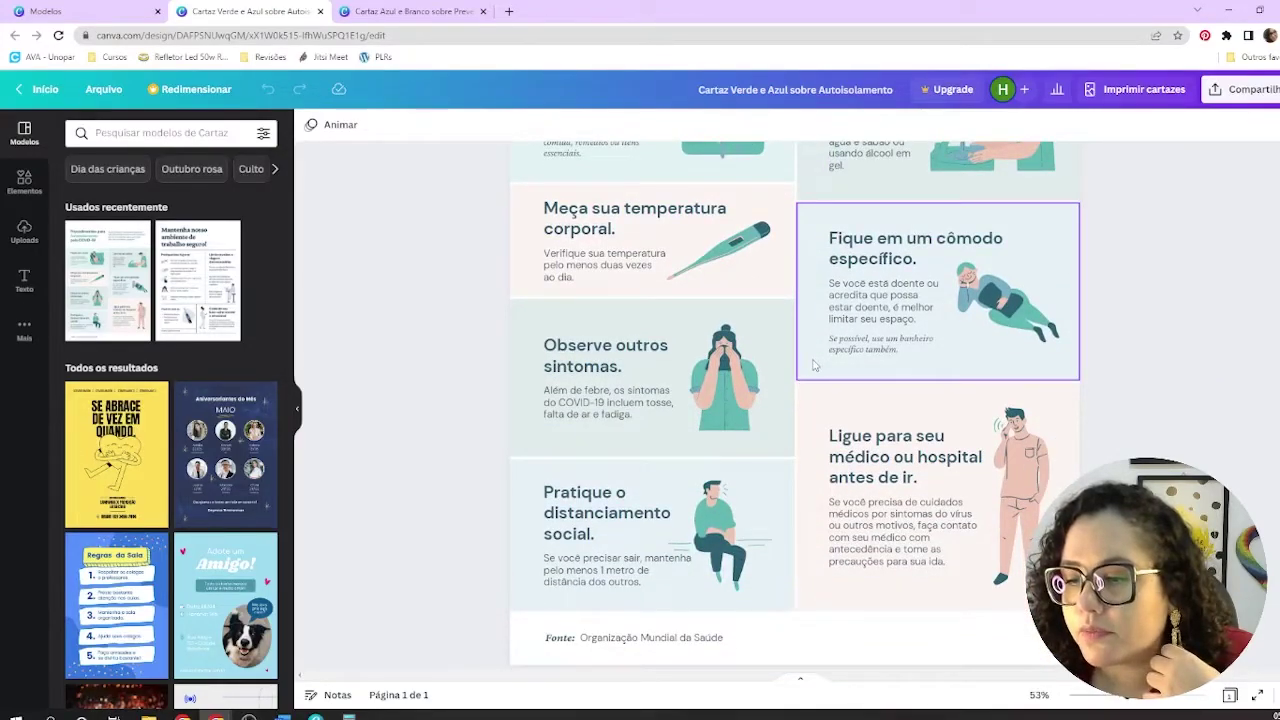
{"action": "scroll", "coordinate": [813, 366], "scroll_direction": "up", "scroll_amount": 5}
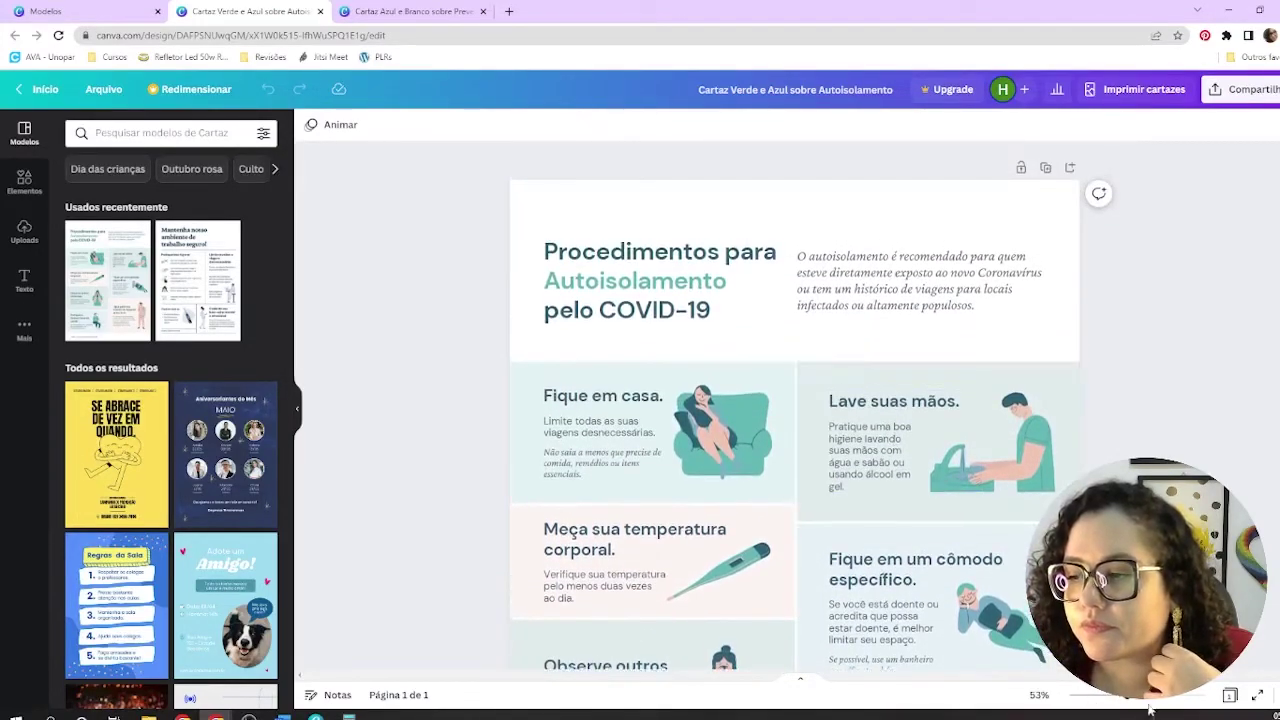
{"action": "mouse_move", "coordinate": [1125, 697]}
{"action": "left_mouse_down"}
{"action": "mouse_move", "coordinate": [1100, 697]}
{"action": "mouse_move", "coordinate": [1112, 697]}
{"action": "left_mouse_up"}
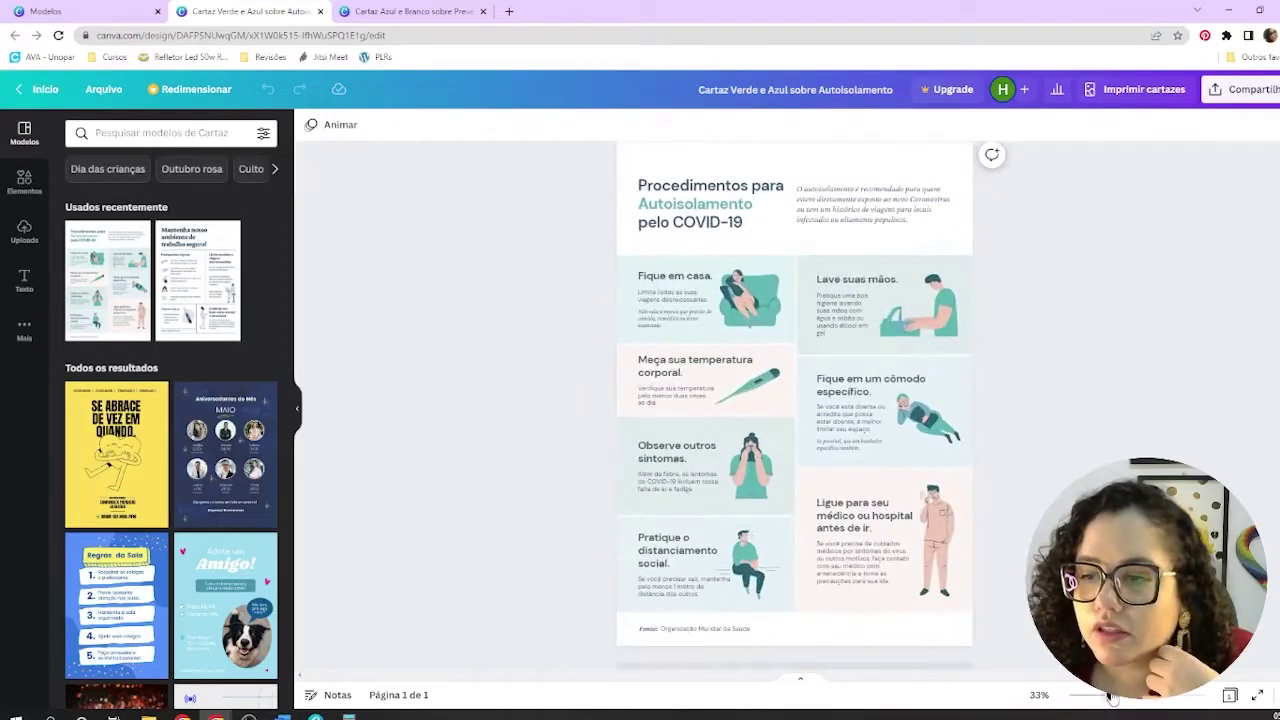
Step: Return to the poster template results and look through more designs for layout references
{"action": "left_click", "coordinate": [119, 17]}
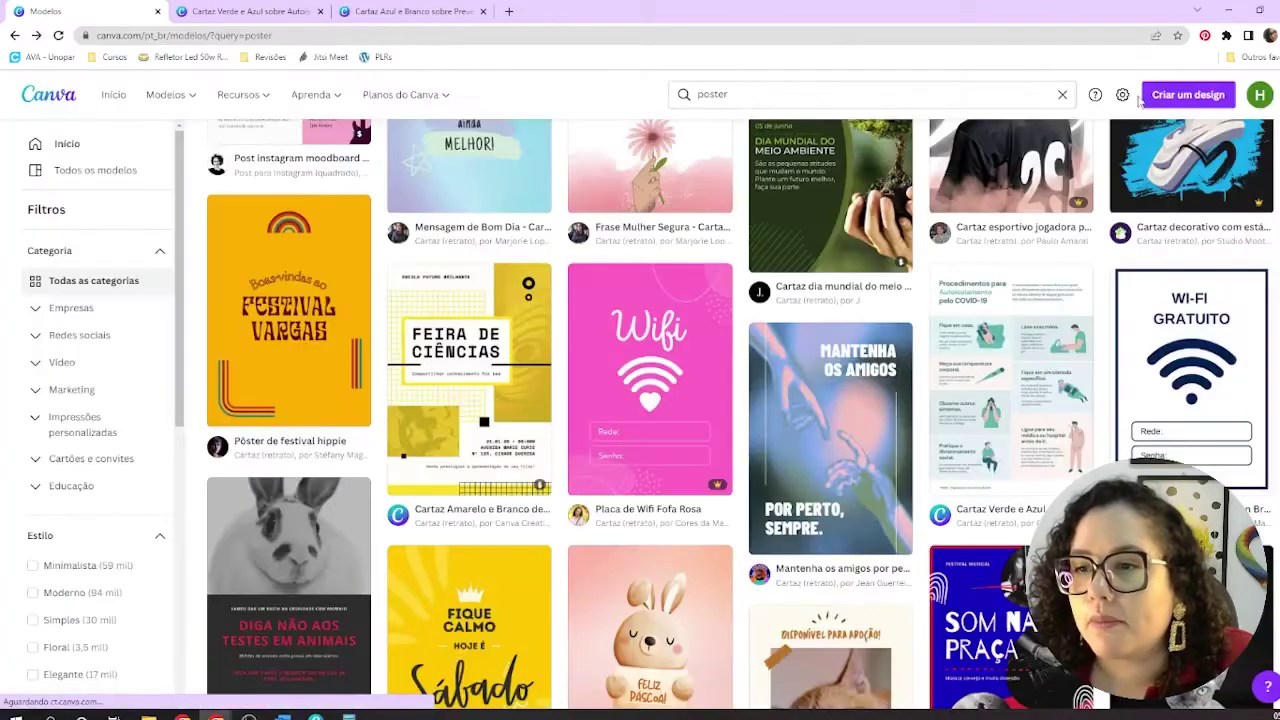
{"action": "left_click", "coordinate": [1133, 93]}
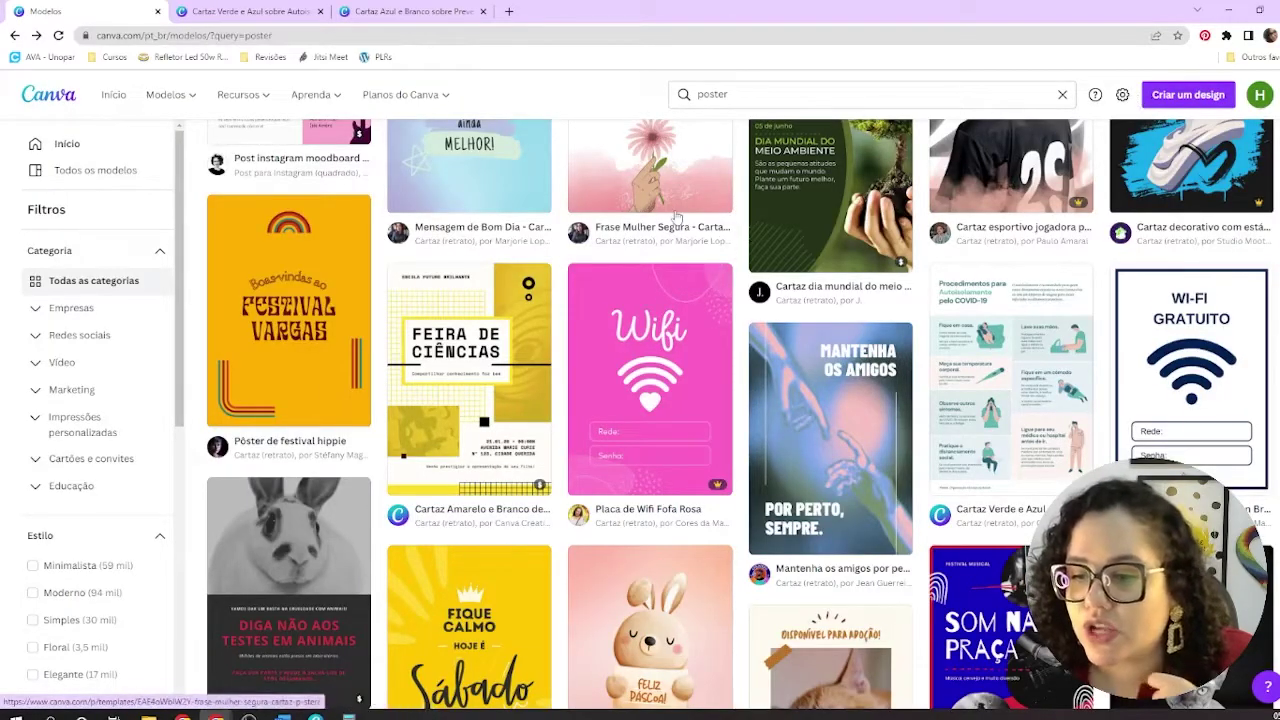
{"action": "scroll", "coordinate": [676, 218], "scroll_direction": "down", "scroll_amount": 6}
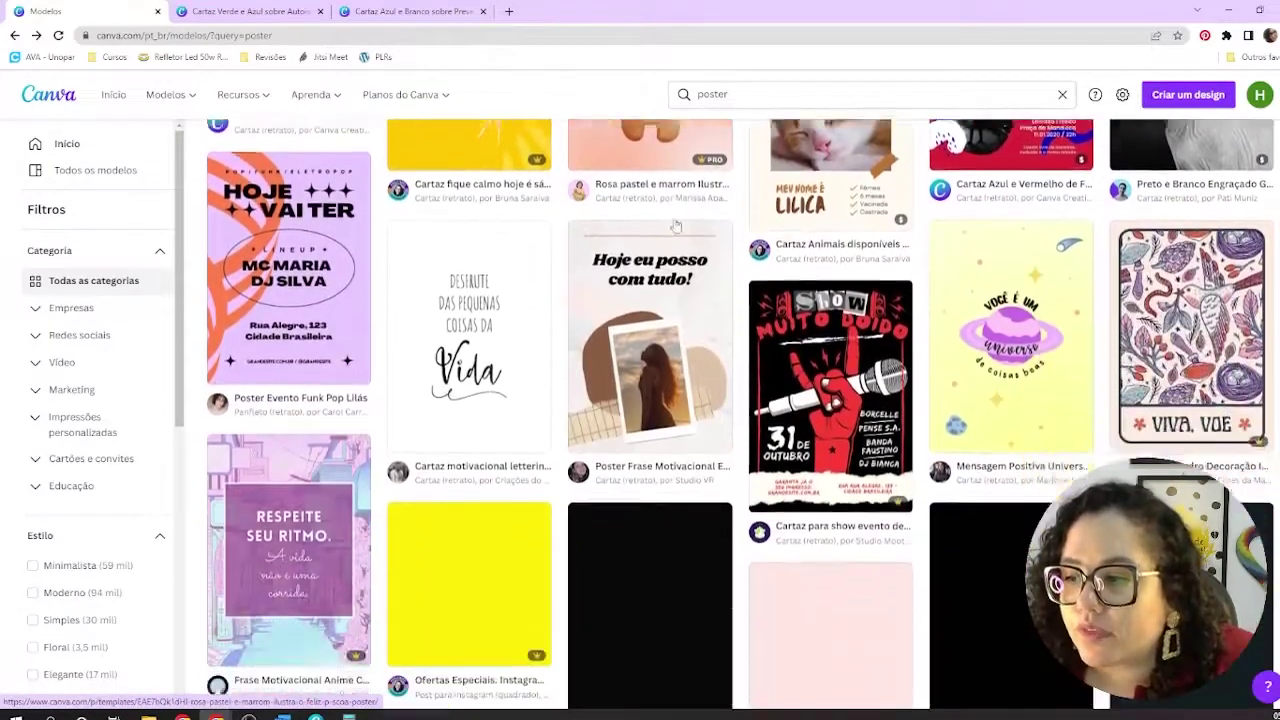
{"action": "scroll", "coordinate": [676, 226], "scroll_direction": "down", "scroll_amount": 5}
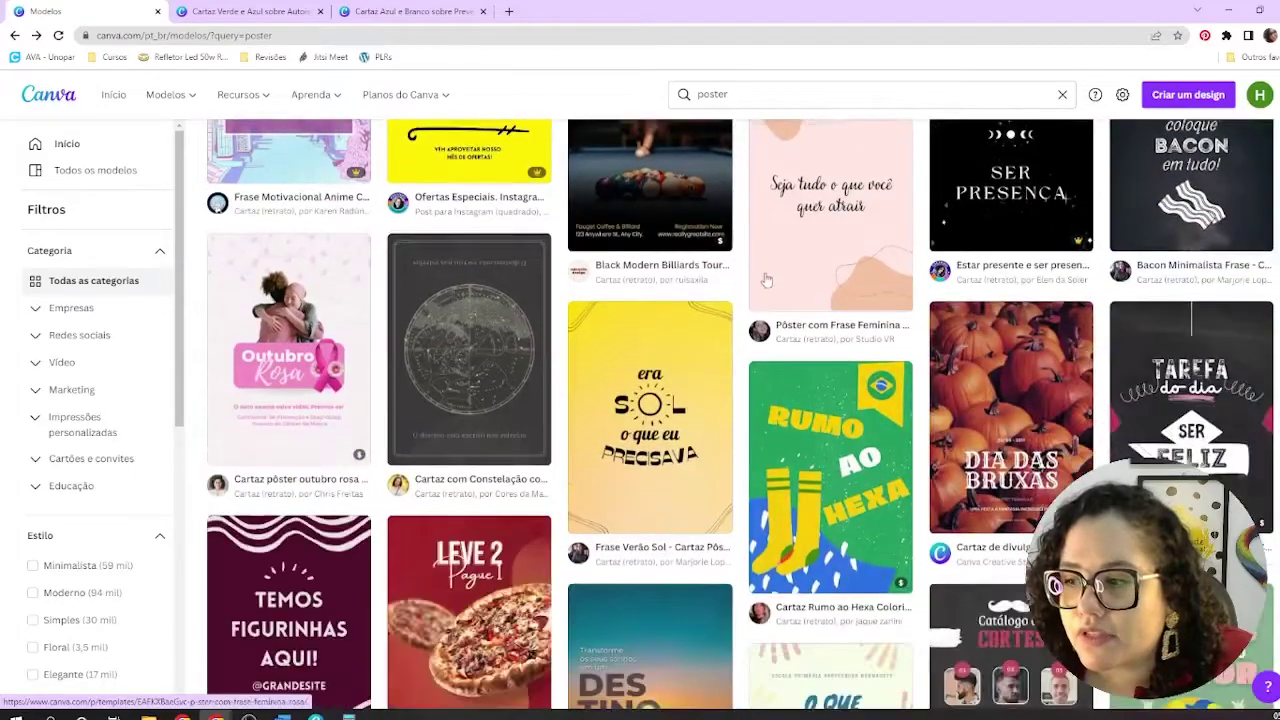
{"action": "scroll", "coordinate": [766, 280], "scroll_direction": "down", "scroll_amount": 10}
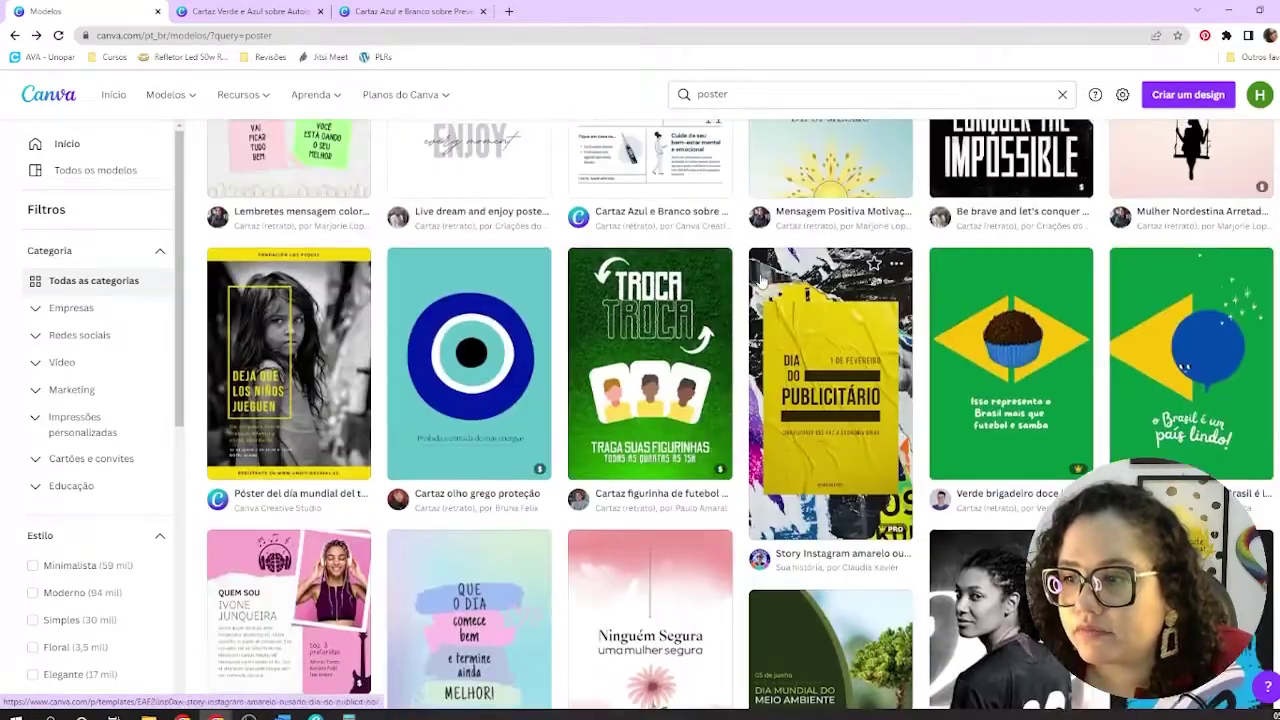
{"action": "scroll", "coordinate": [760, 282], "scroll_direction": "up", "scroll_amount": 1}
{"action": "scroll", "coordinate": [760, 282], "scroll_direction": "down", "scroll_amount": 3}
Step: Compare the open workplace safety poster with the self-isolation poster, and look over the poster results again for similar informational layouts
{"action": "left_click", "coordinate": [386, 10]}
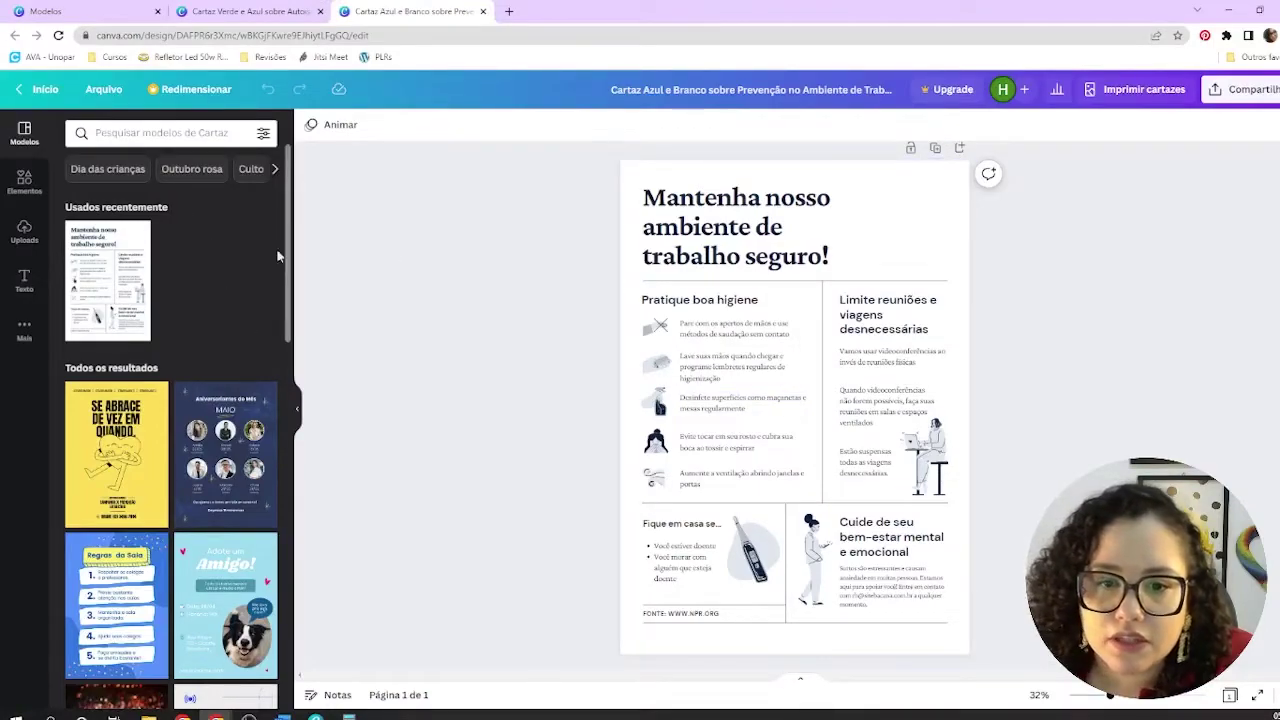
{"action": "mouse_move", "coordinate": [288, 245]}
{"action": "left_mouse_down"}
{"action": "mouse_move", "coordinate": [288, 515]}
{"action": "mouse_move", "coordinate": [277, 260]}
{"action": "left_mouse_up"}
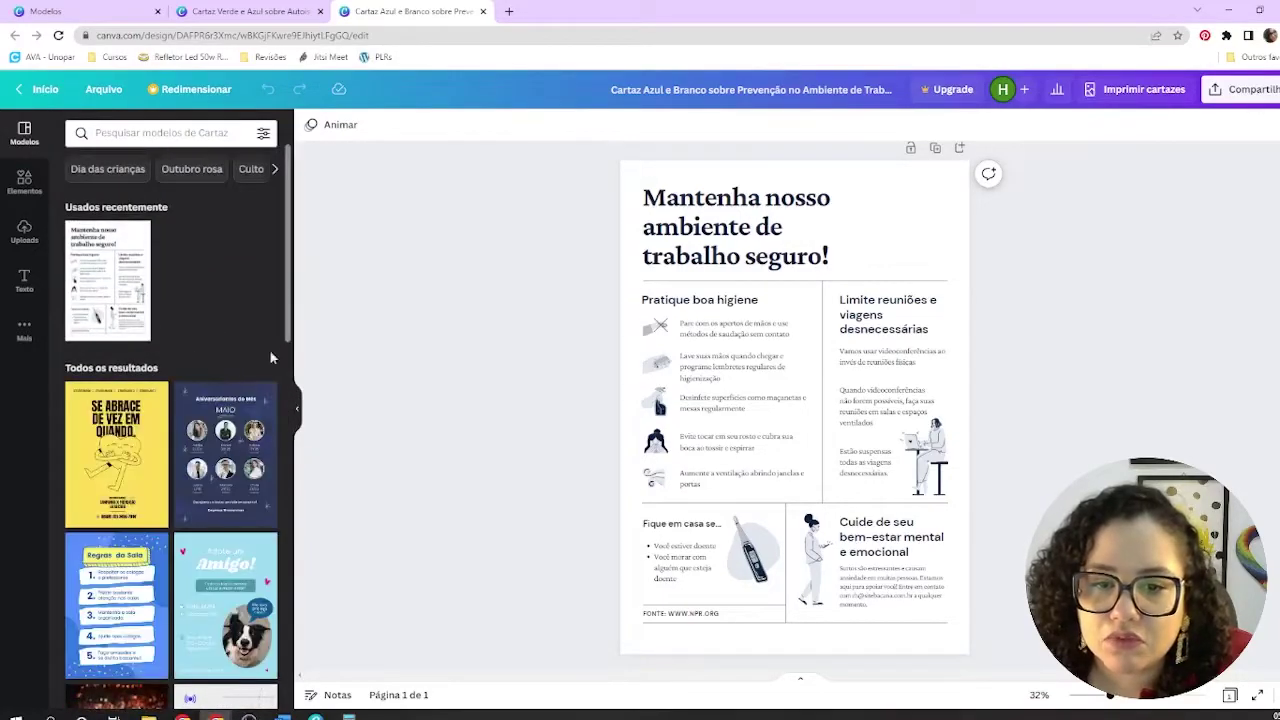
{"action": "left_click", "coordinate": [282, 11]}
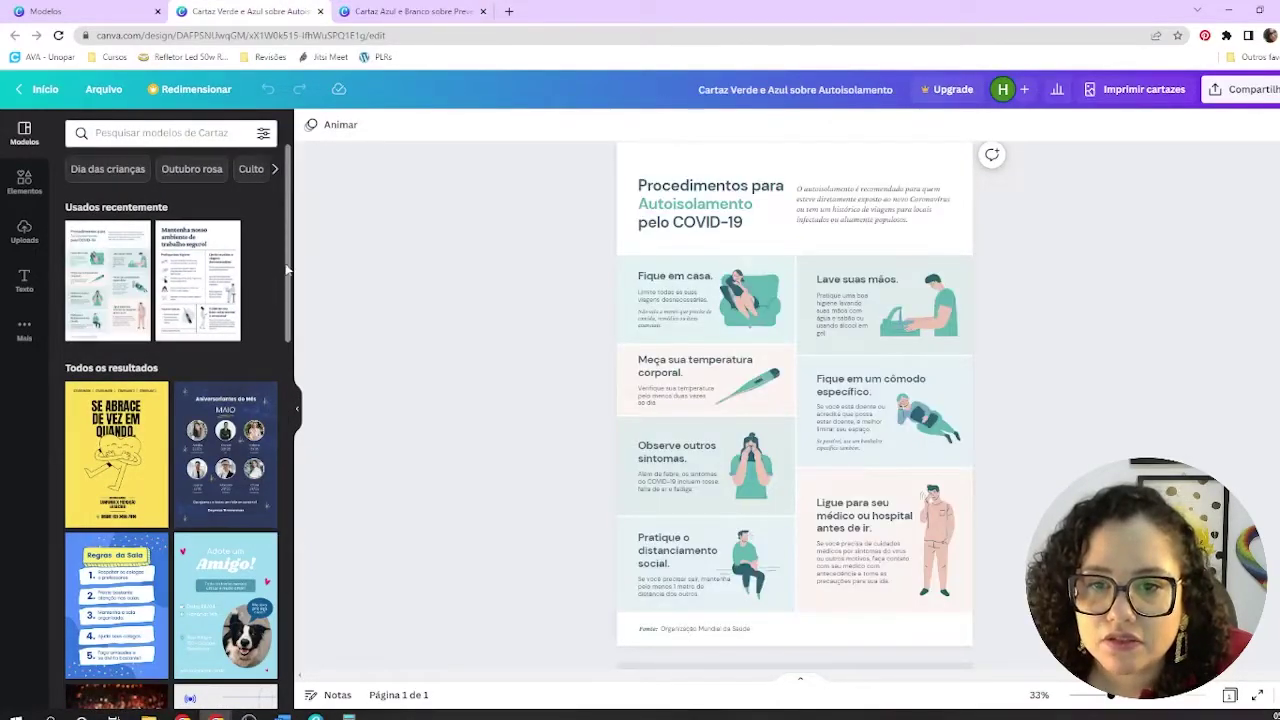
{"action": "left_click_drag", "start_coordinate": [287, 270], "coordinate": [328, 205]}
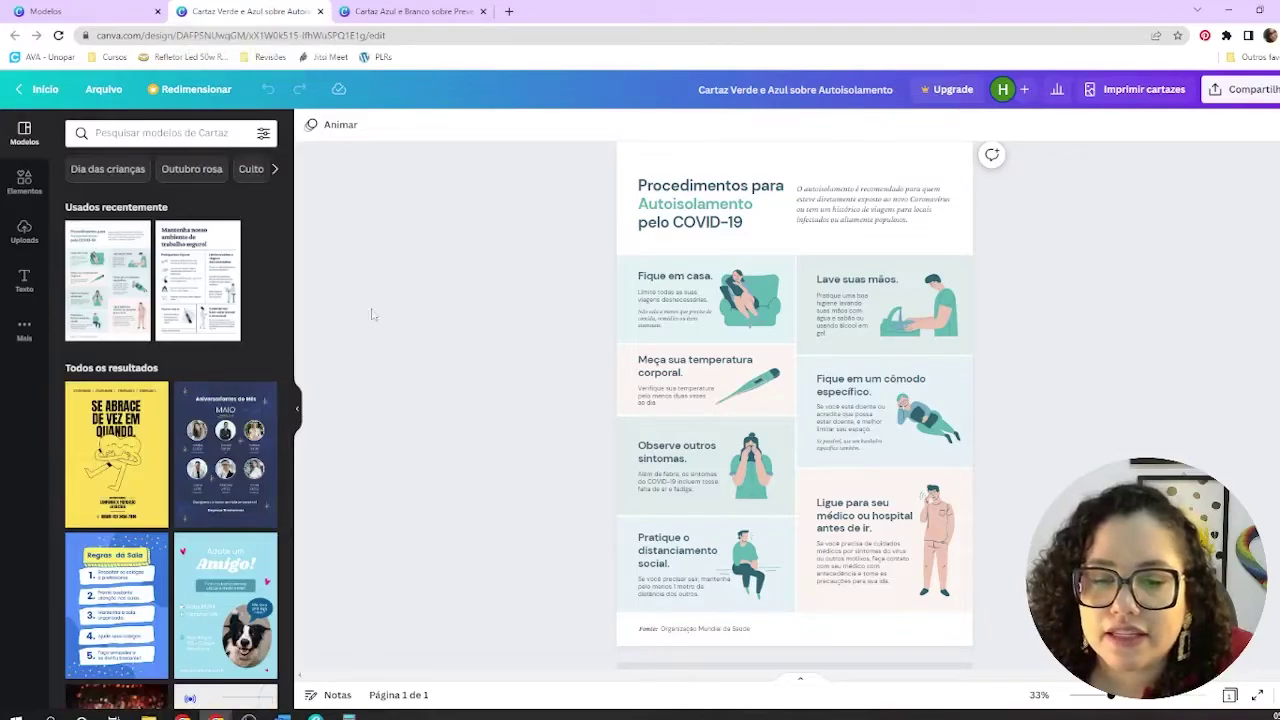
{"action": "left_click", "coordinate": [113, 7]}
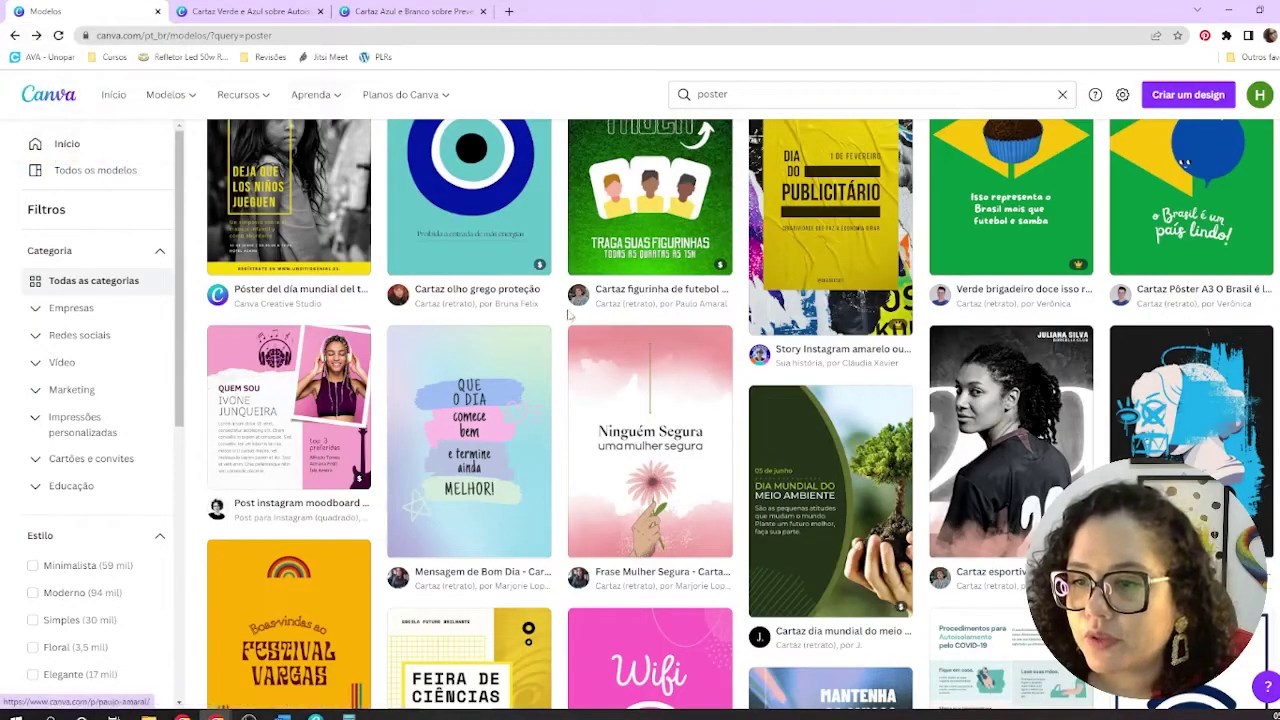
{"action": "scroll", "coordinate": [562, 313], "scroll_direction": "down", "scroll_amount": 5}
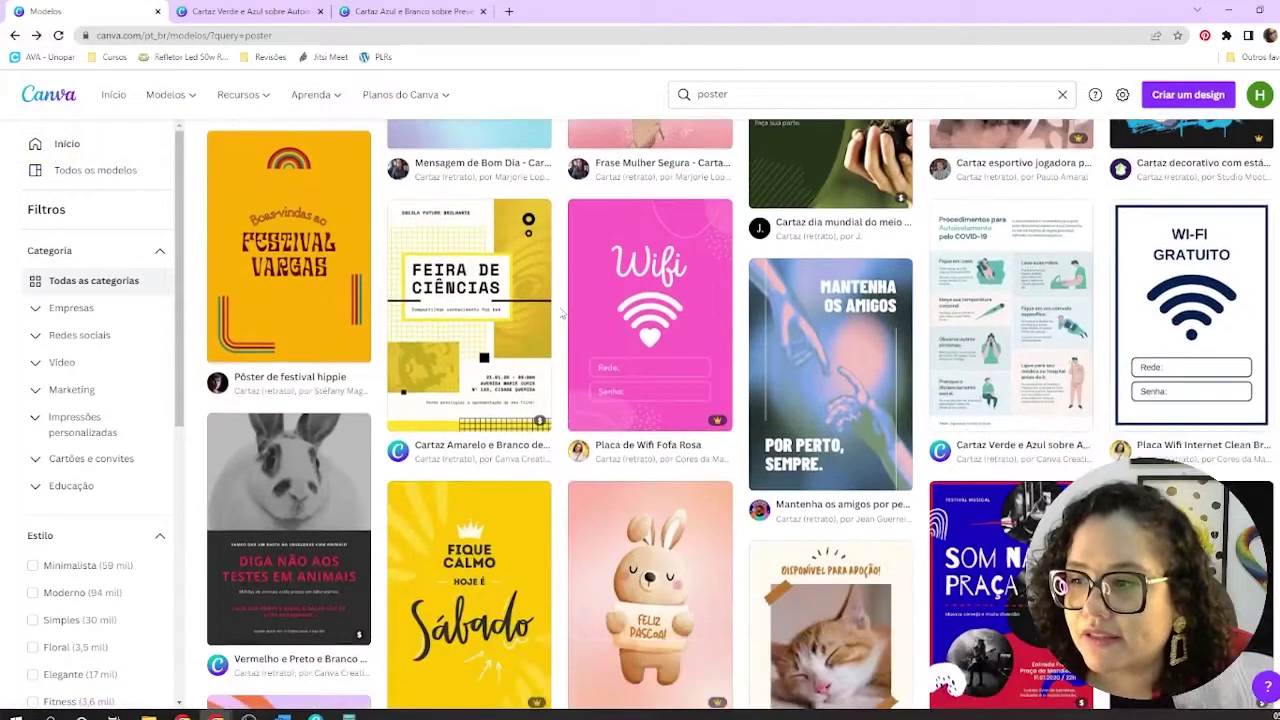
{"action": "scroll", "coordinate": [567, 365], "scroll_direction": "down", "scroll_amount": 3}
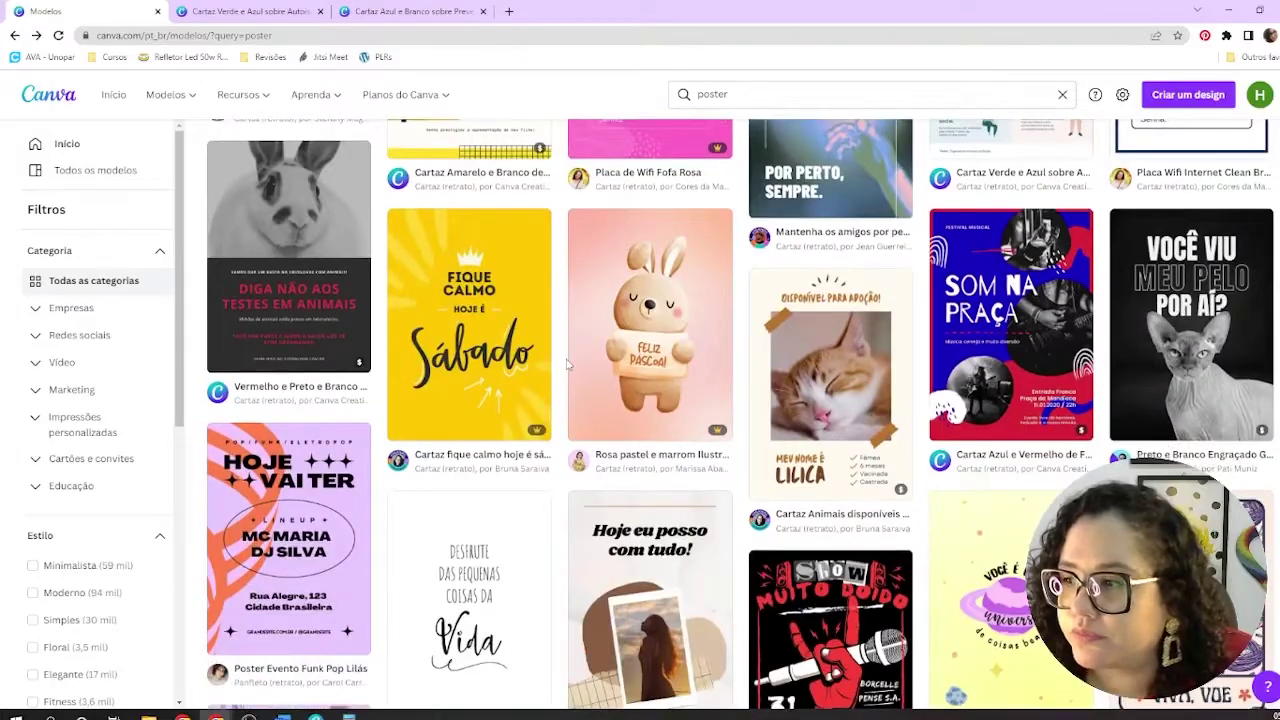
{"action": "scroll", "coordinate": [567, 365], "scroll_direction": "down", "scroll_amount": 5}
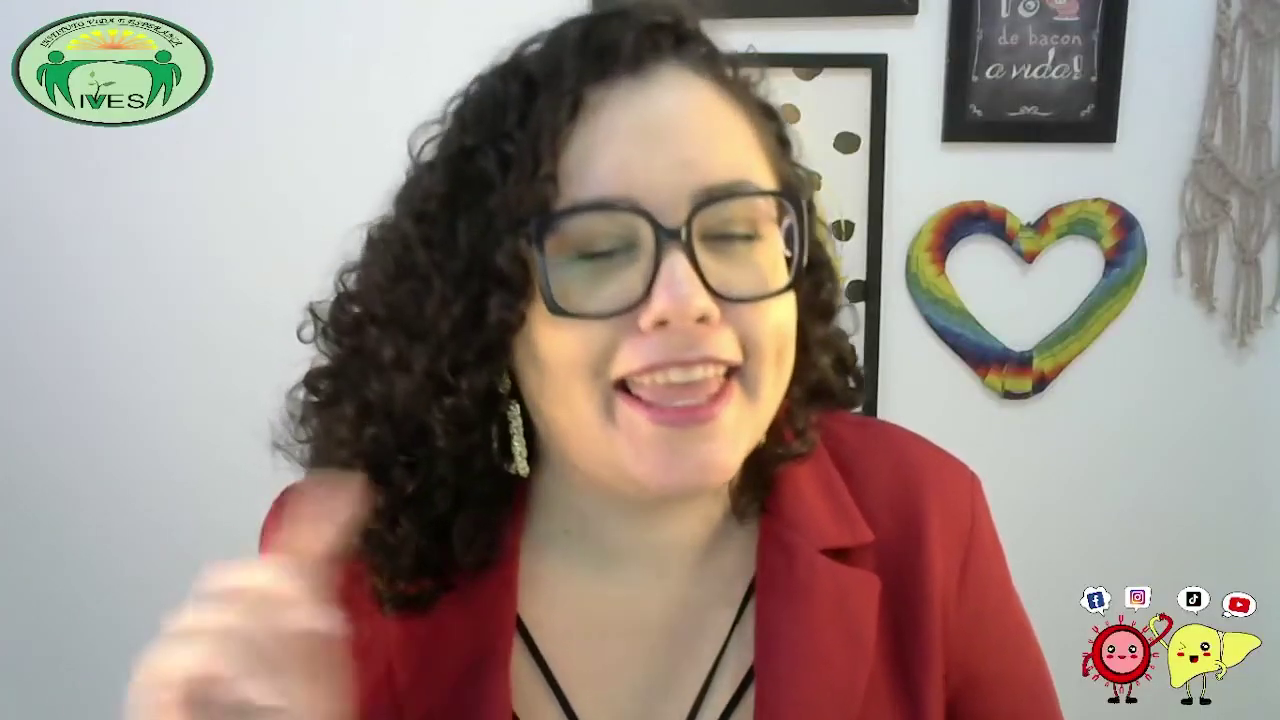
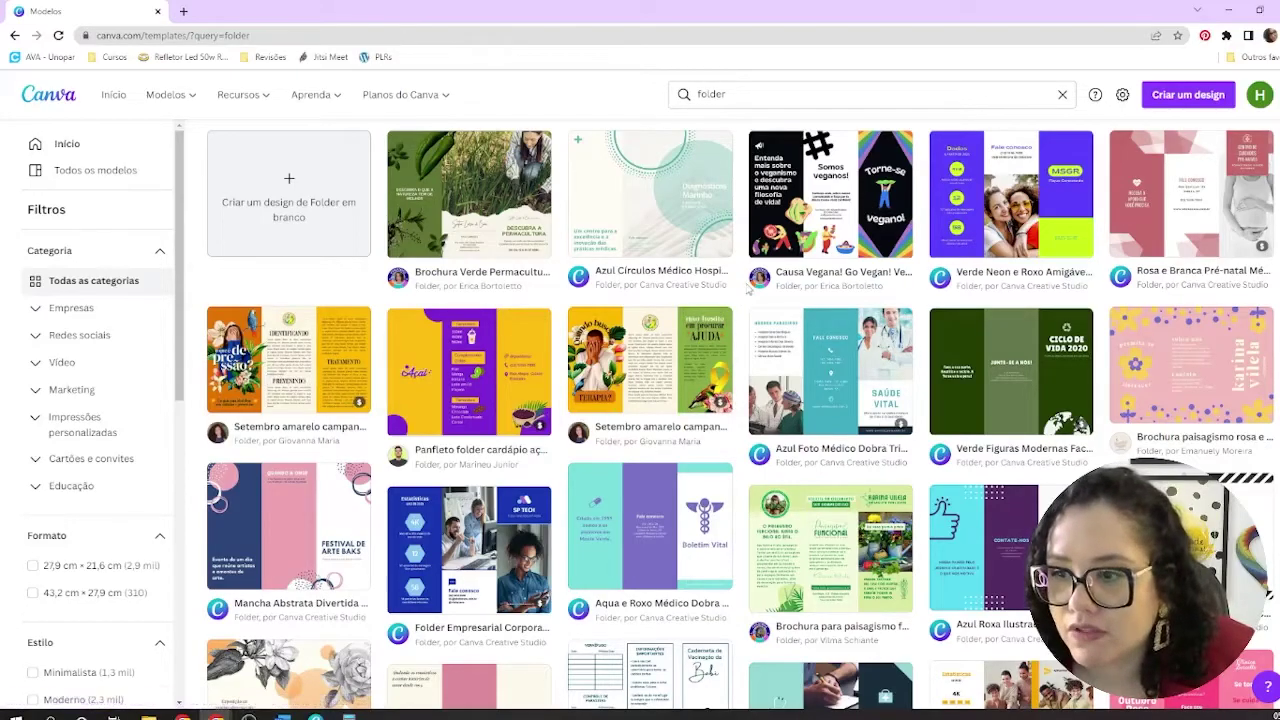
Step: Browse the folder template results, examining the three-panel layouts, colors and themes of the brochures
{"action": "scroll", "coordinate": [740, 294], "scroll_direction": "down", "scroll_amount": 2}
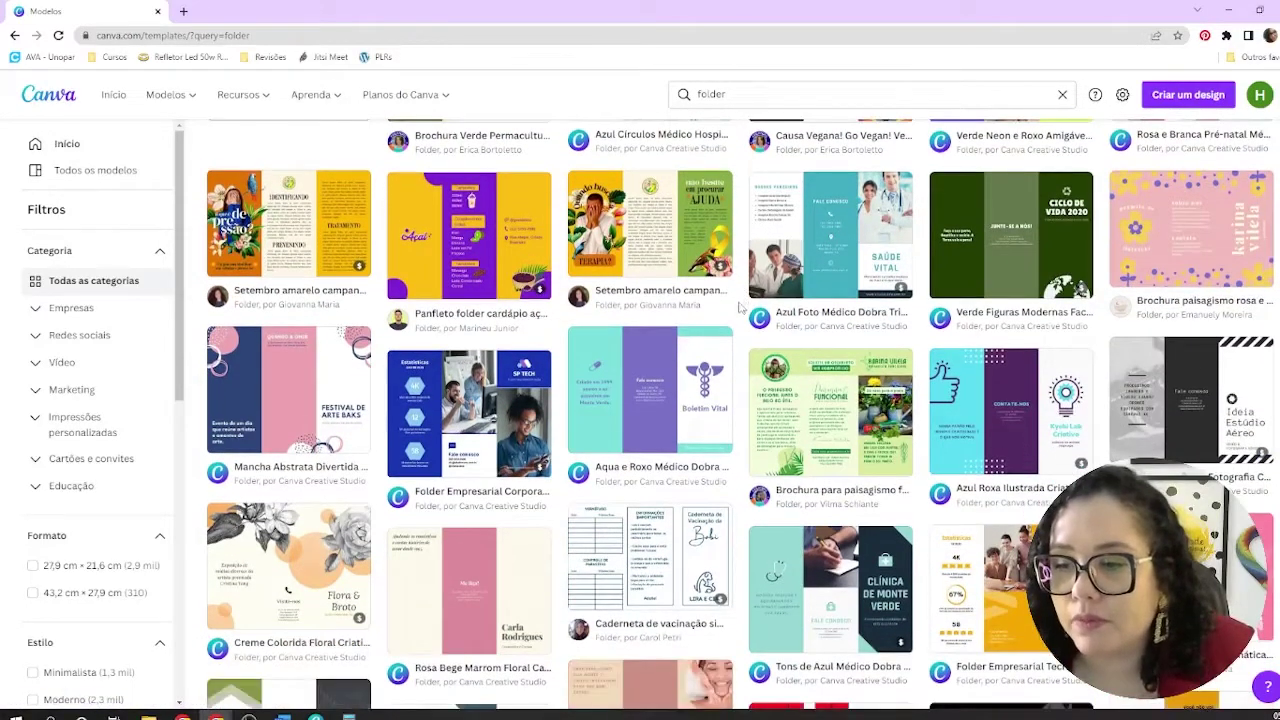
{"action": "scroll", "coordinate": [742, 300], "scroll_direction": "down", "scroll_amount": 2}
{"action": "scroll", "coordinate": [740, 308], "scroll_direction": "down", "scroll_amount": 2}
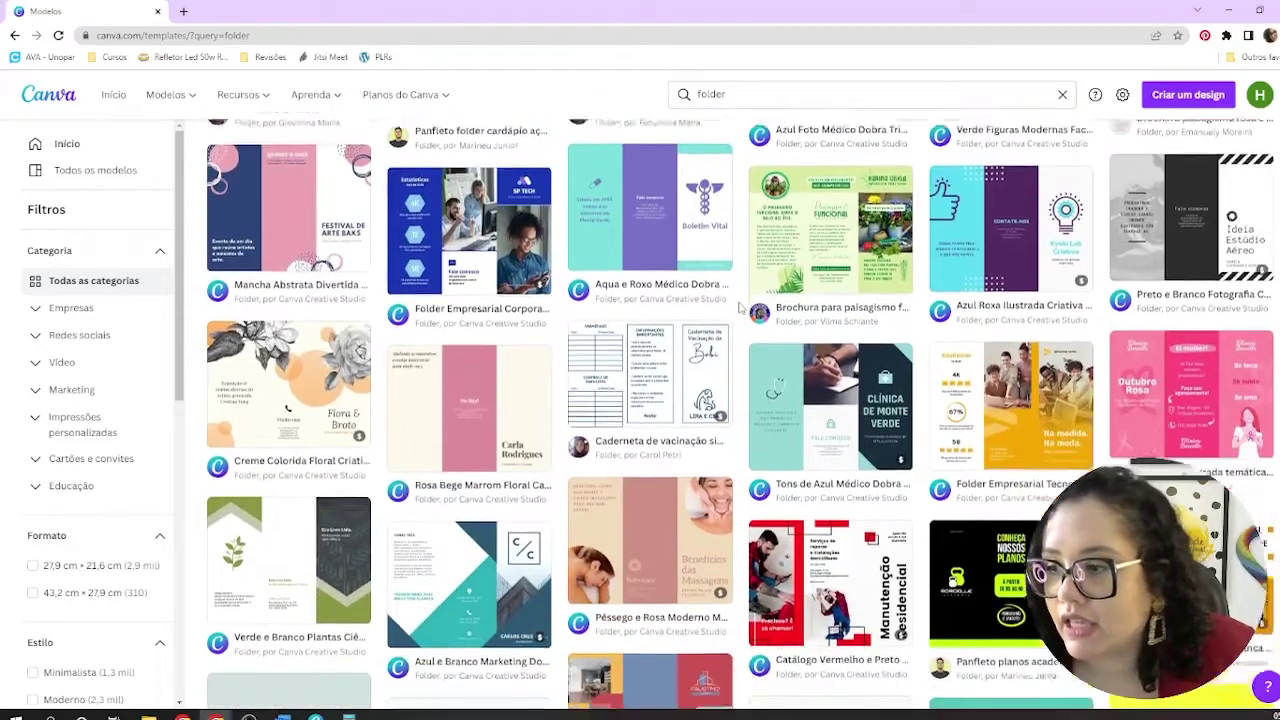
{"action": "scroll", "coordinate": [740, 308], "scroll_direction": "down", "scroll_amount": 3}
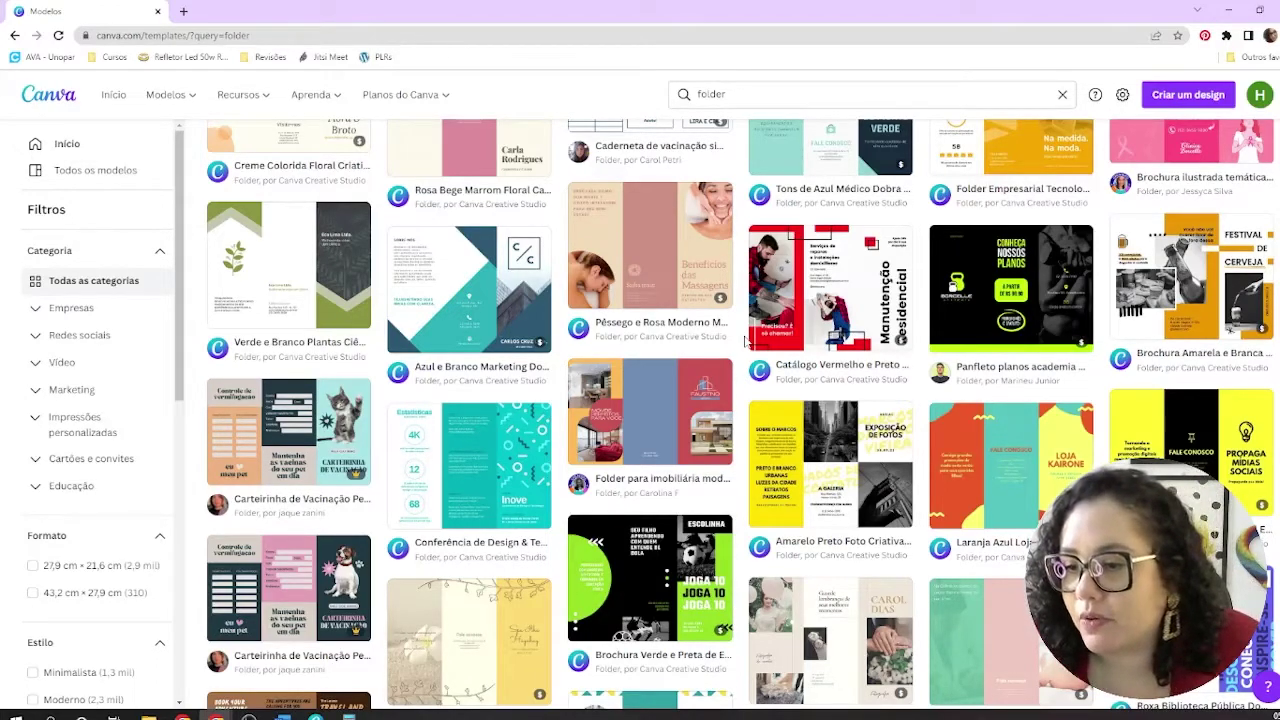
{"action": "scroll", "coordinate": [745, 342], "scroll_direction": "down", "scroll_amount": 3}
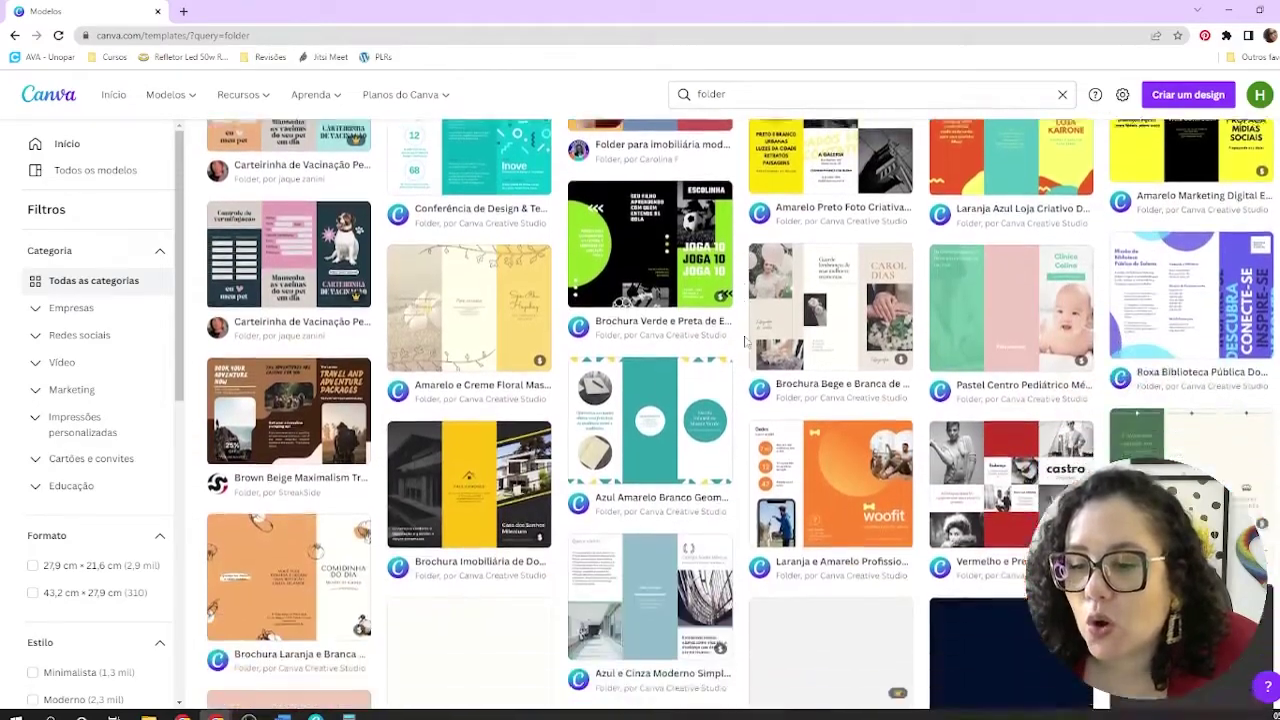
{"action": "scroll", "coordinate": [745, 342], "scroll_direction": "down", "scroll_amount": 3}
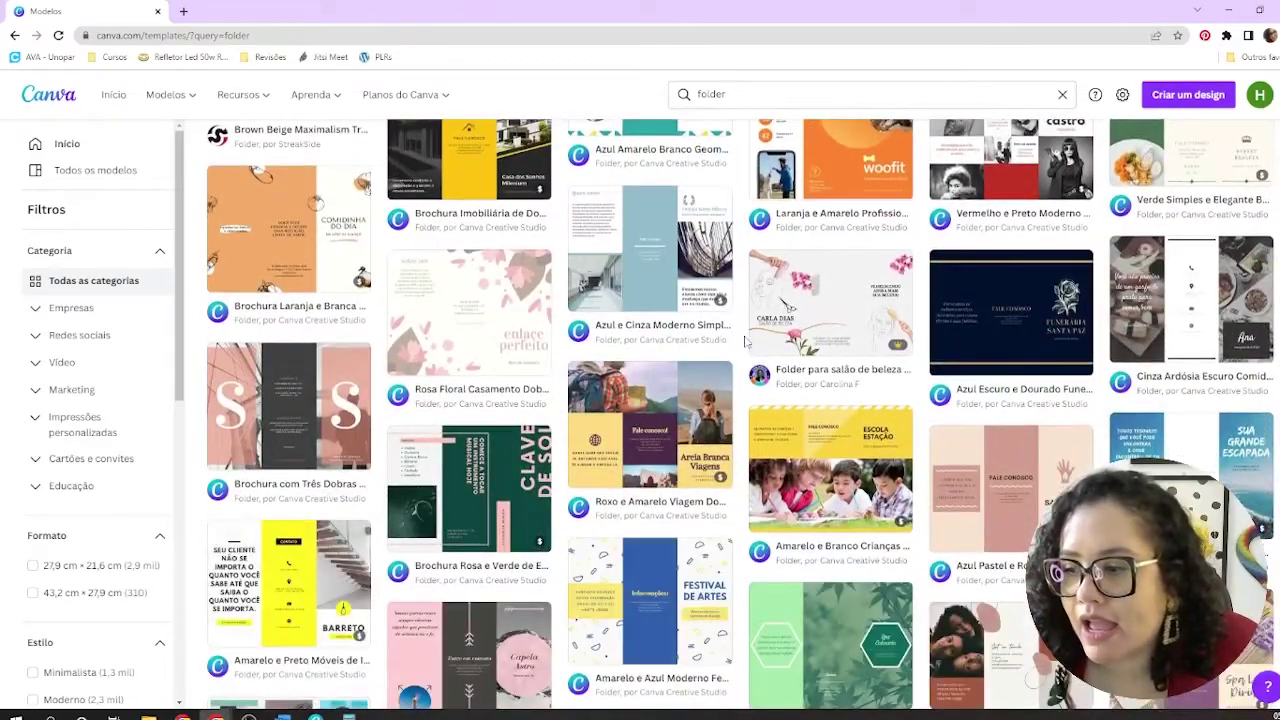
{"action": "scroll", "coordinate": [745, 342], "scroll_direction": "up", "scroll_amount": 10}
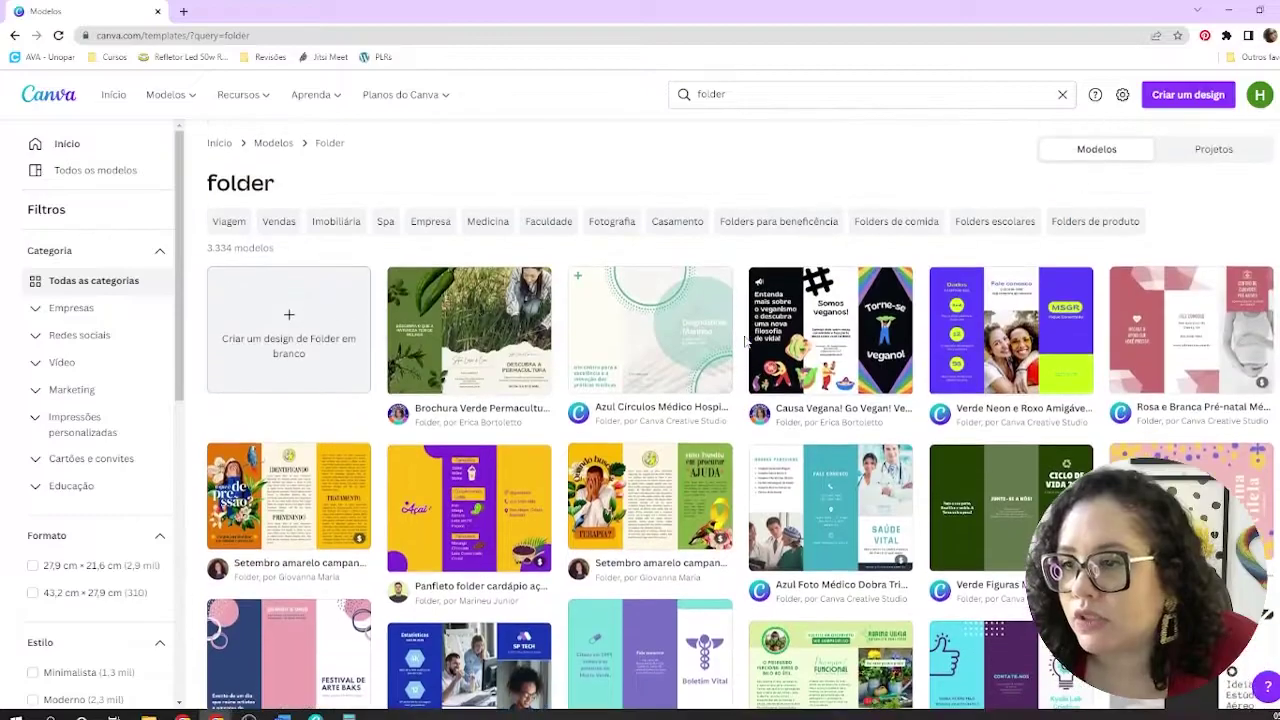
{"action": "scroll", "coordinate": [745, 342], "scroll_direction": "down", "scroll_amount": 5}
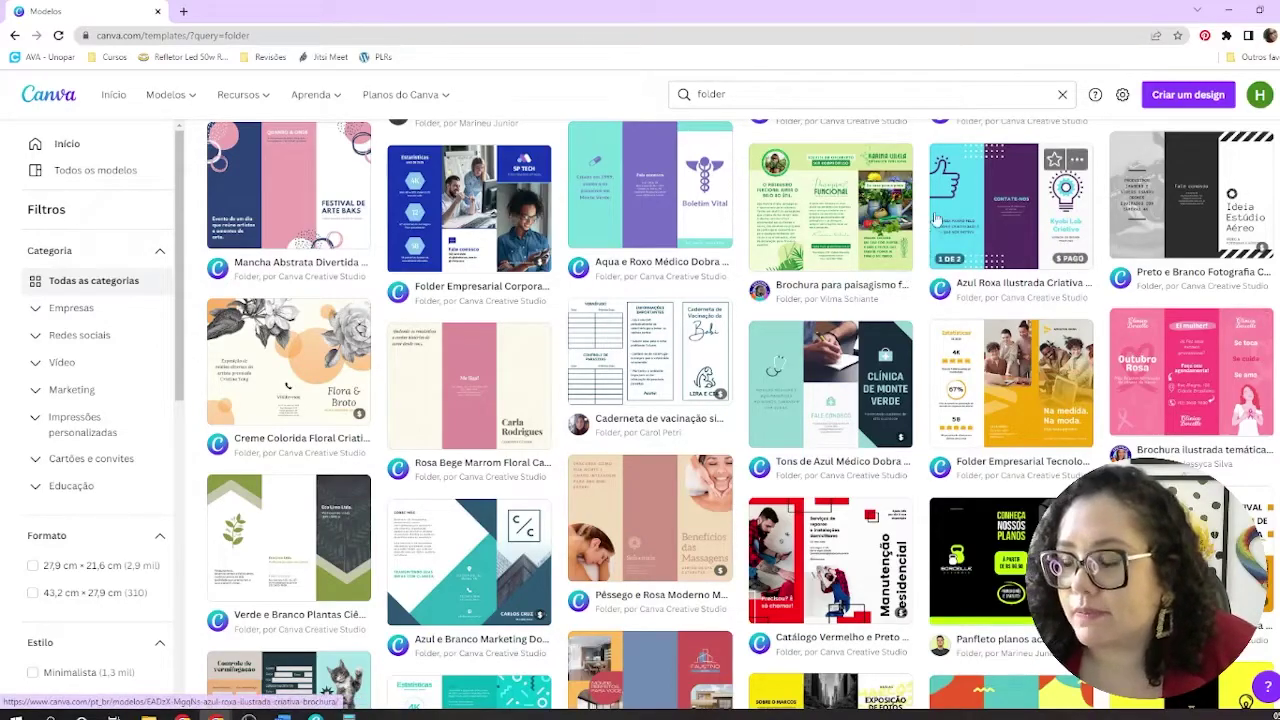
{"action": "scroll", "coordinate": [925, 182], "scroll_direction": "up", "scroll_amount": 4}
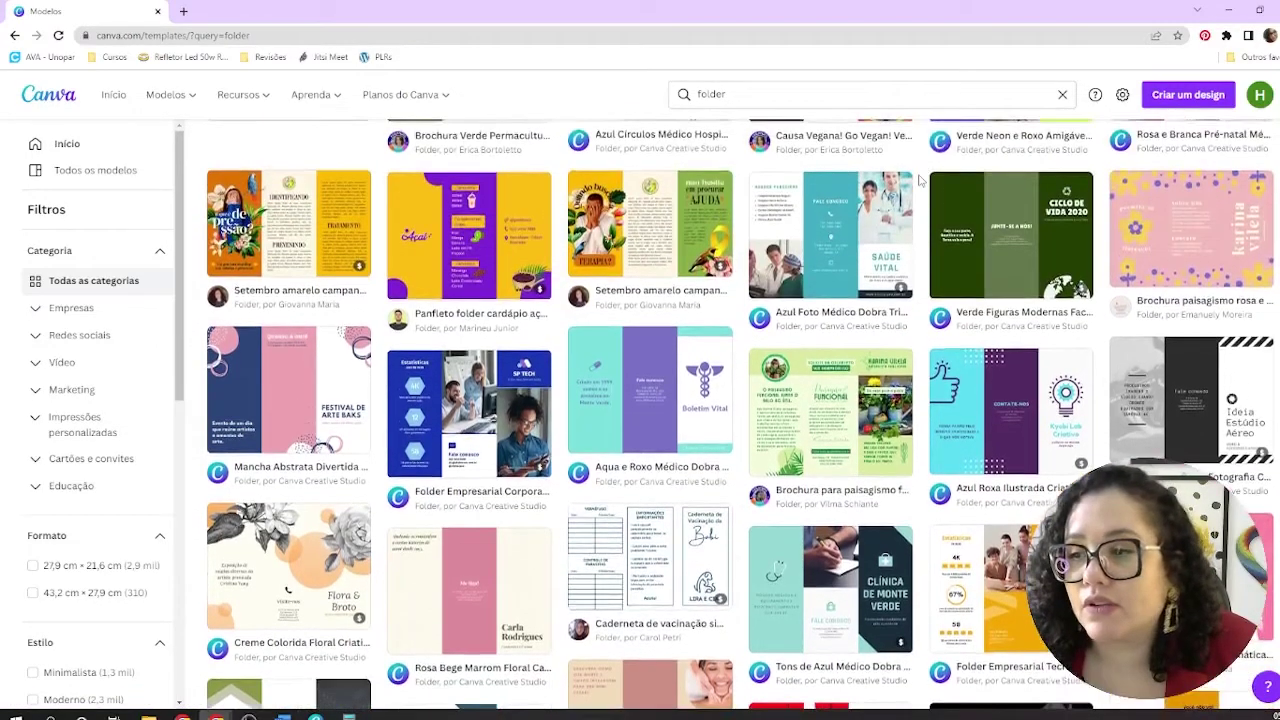
{"action": "scroll", "coordinate": [920, 180], "scroll_direction": "up", "scroll_amount": 1}
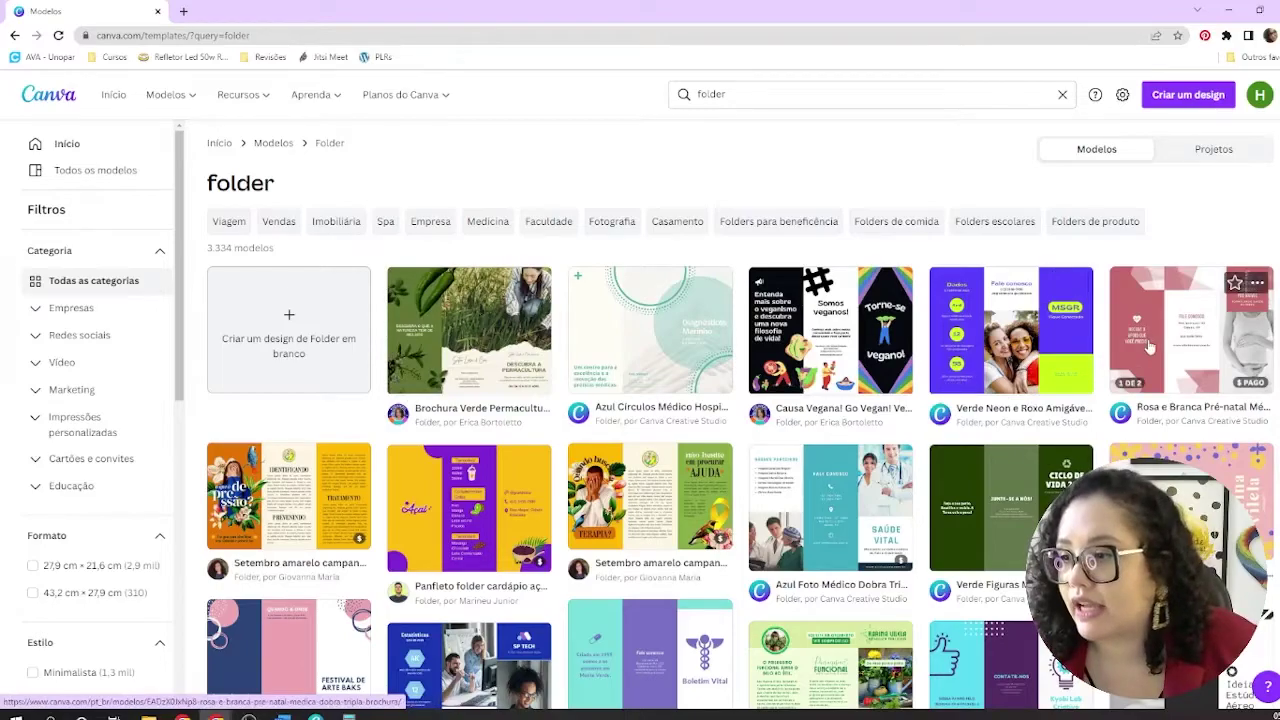
{"action": "scroll", "coordinate": [960, 400], "scroll_direction": "down", "scroll_amount": 1}
{"action": "scroll", "coordinate": [903, 430], "scroll_direction": "down", "scroll_amount": 5}
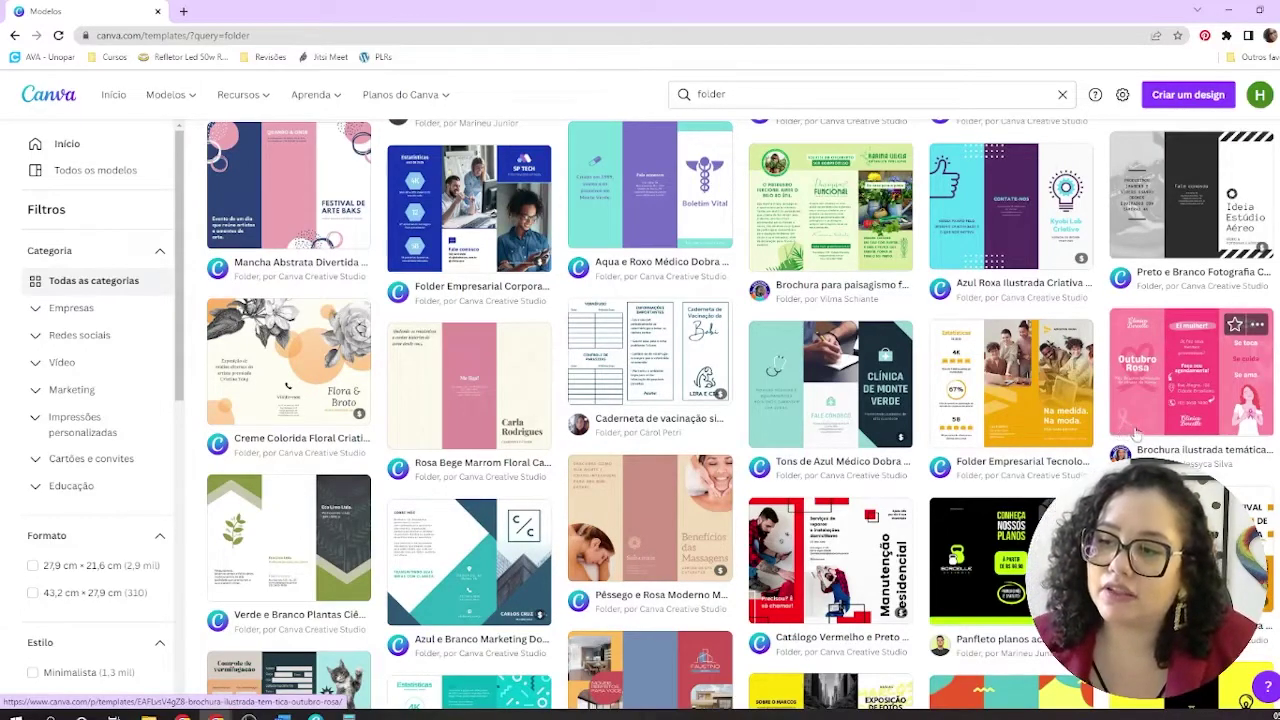
Step: Open the template "Brochura ilustrada temática outubro rosa" for customizing in the browser, declining the desktop app
{"action": "left_click", "coordinate": [1173, 385]}
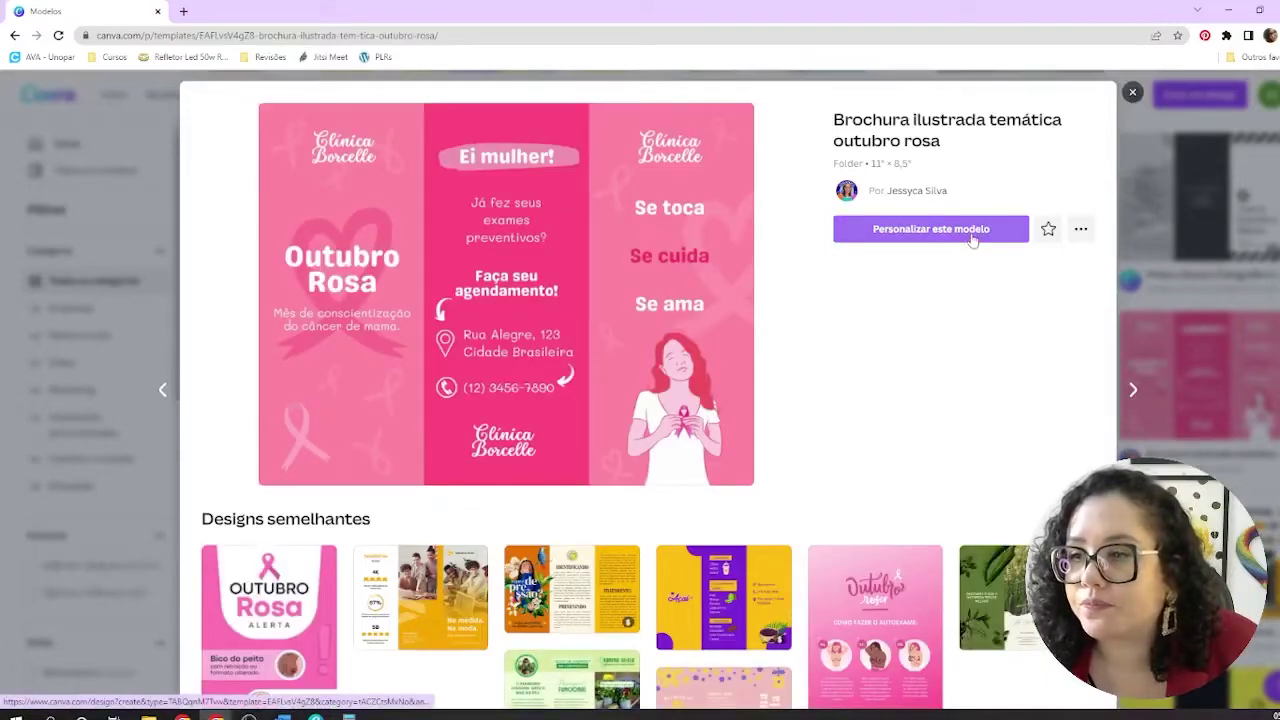
{"action": "left_click", "coordinate": [931, 229]}
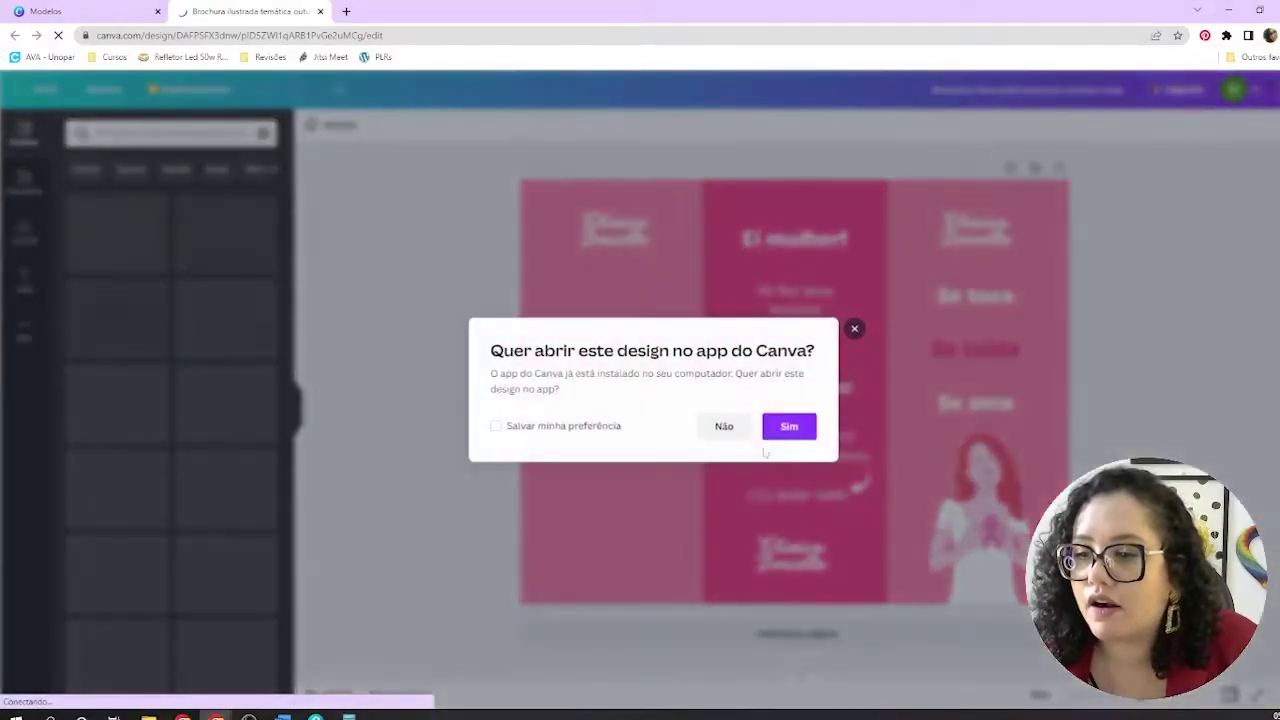
{"action": "left_click", "coordinate": [724, 427]}
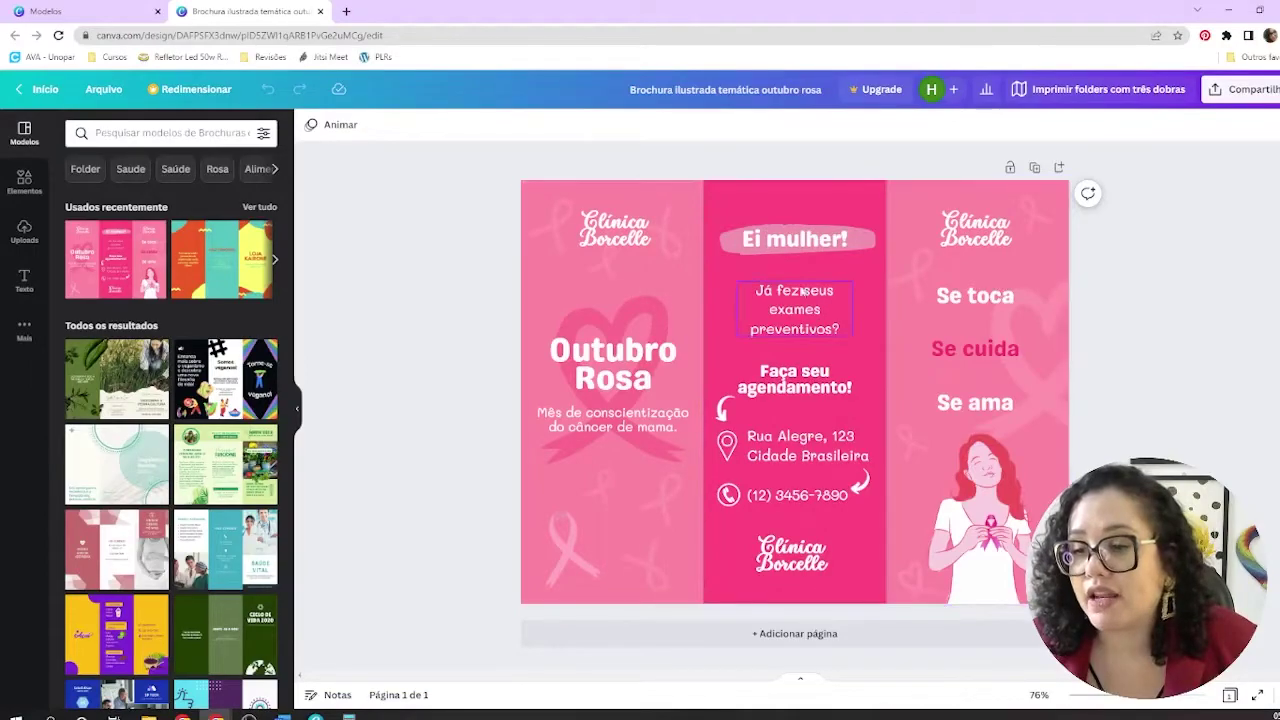
Step: Duplicate the Outubro Rosa brochure page, look over both pages, and select the faint ribbon ornament beside the third panel's logo on page 1
{"action": "left_click", "coordinate": [1034, 168]}
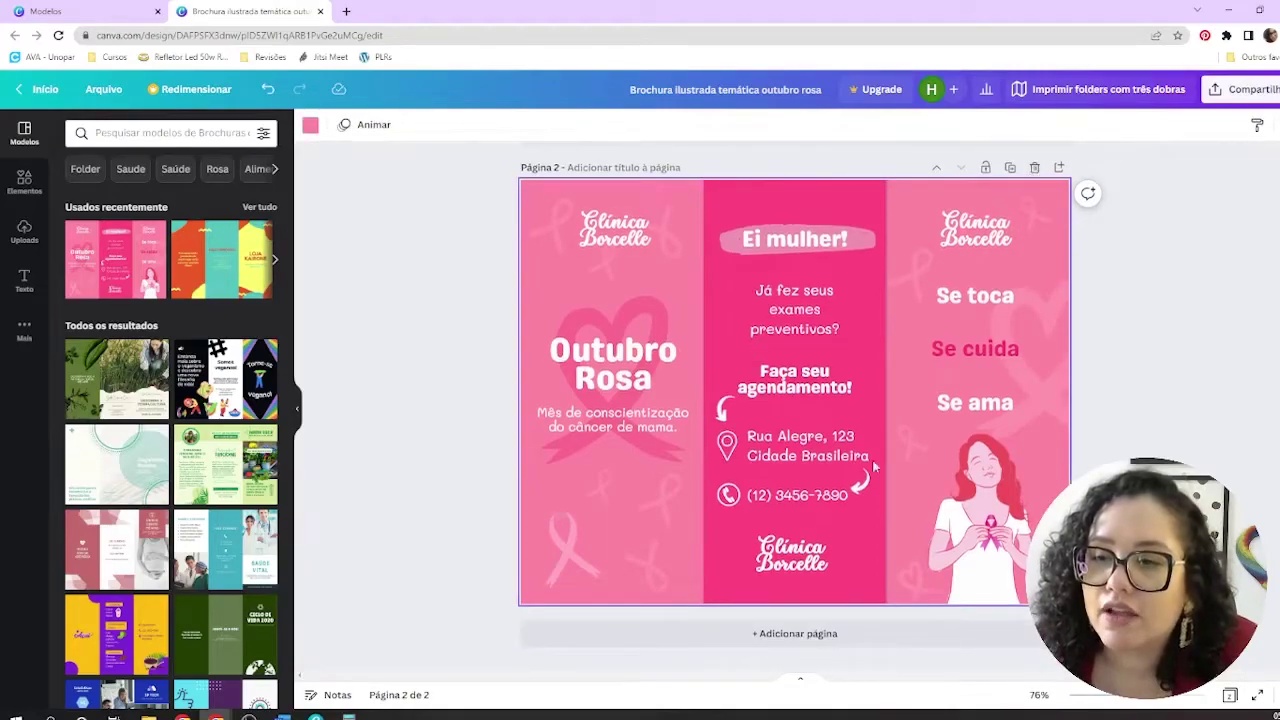
{"action": "scroll", "coordinate": [872, 460], "scroll_direction": "up", "scroll_amount": 5}
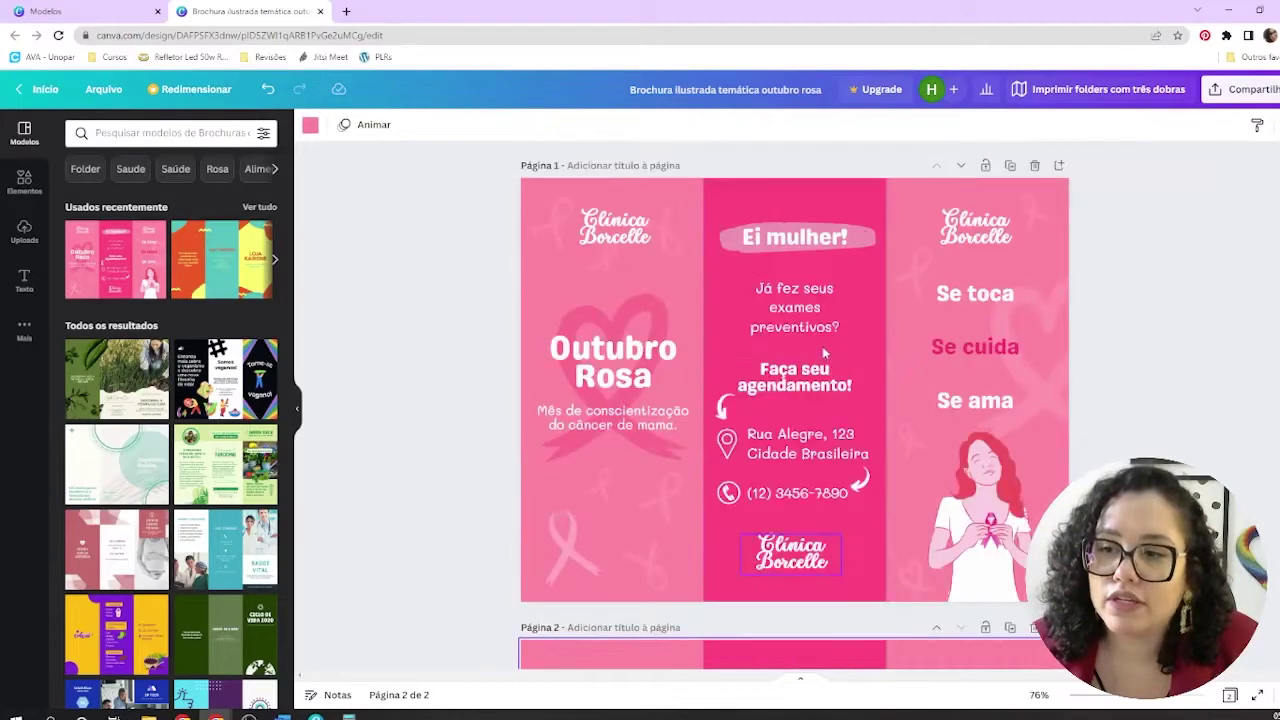
{"action": "scroll", "coordinate": [821, 341], "scroll_direction": "down", "scroll_amount": 5}
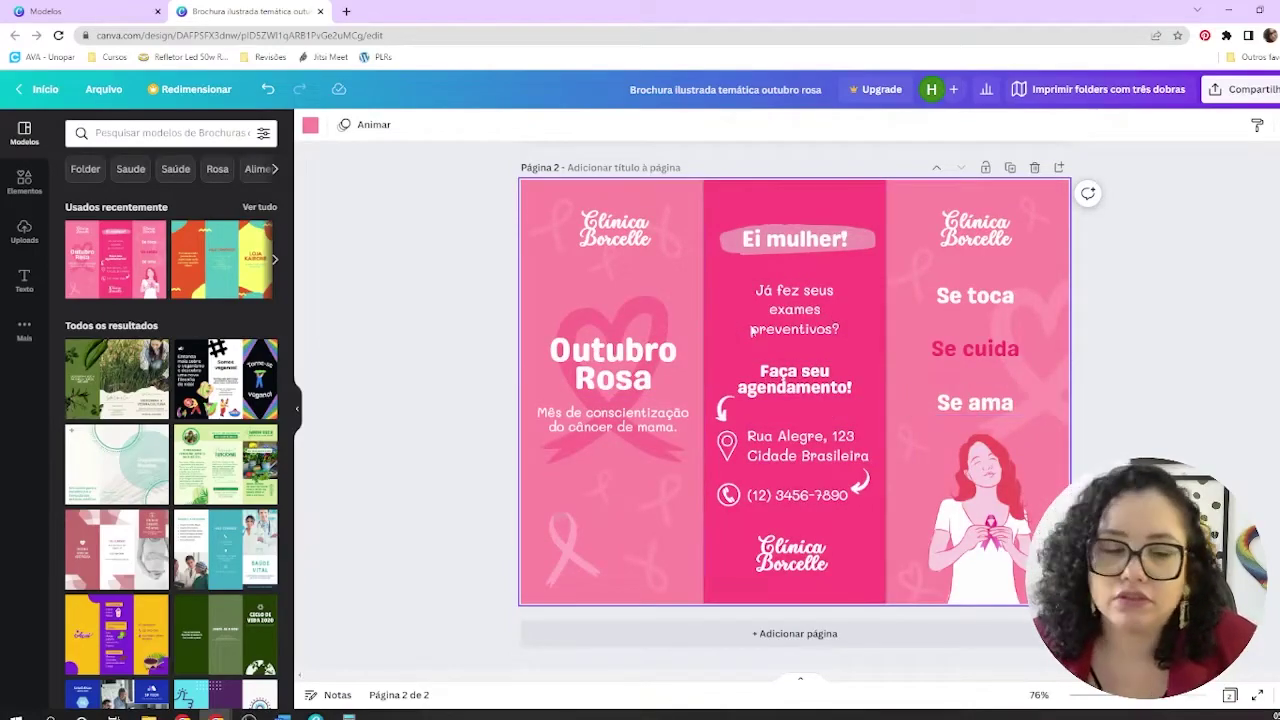
{"action": "scroll", "coordinate": [716, 345], "scroll_direction": "up", "scroll_amount": 3}
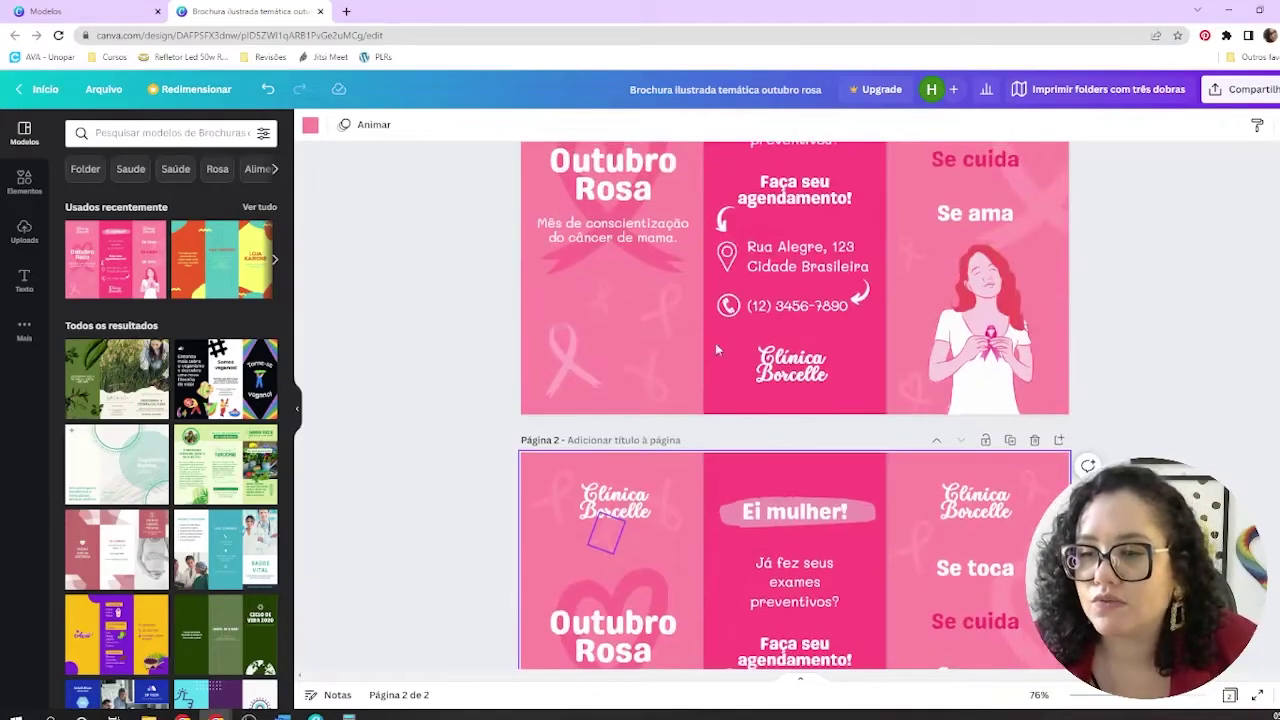
{"action": "scroll", "coordinate": [715, 343], "scroll_direction": "up", "scroll_amount": 3}
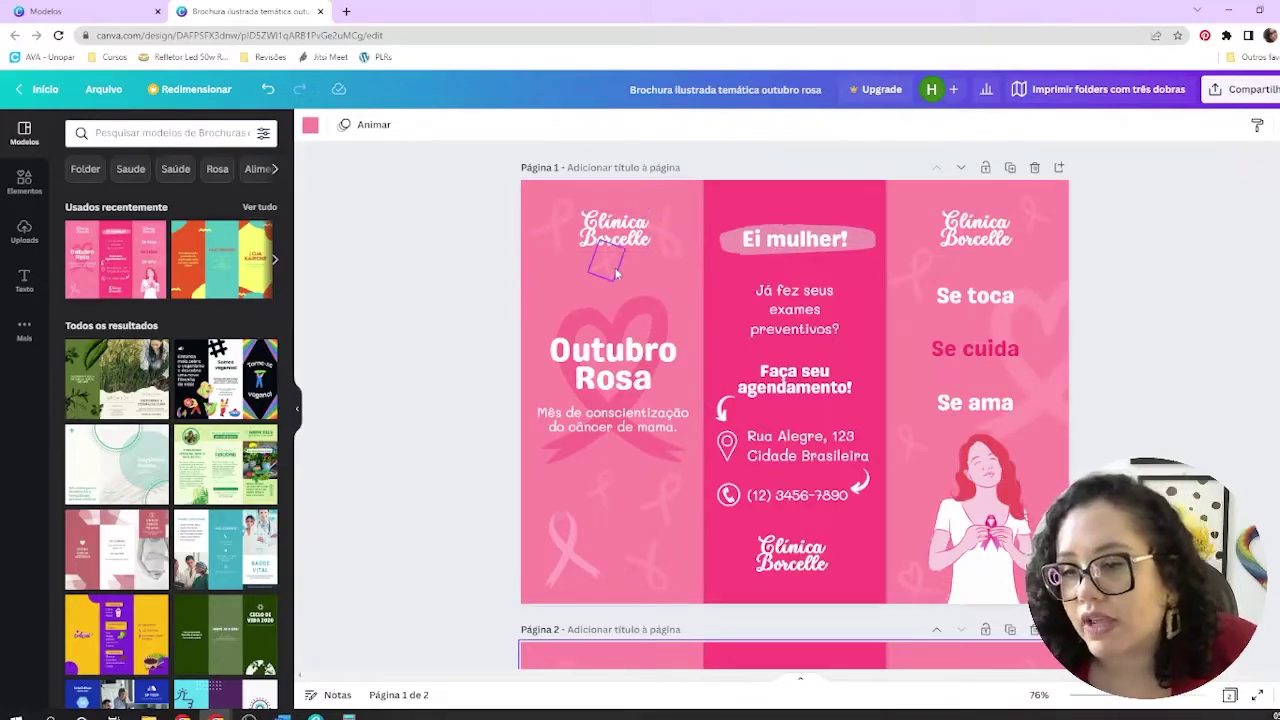
{"action": "left_click", "coordinate": [617, 273]}
{"action": "left_click_drag", "start_coordinate": [617, 273], "coordinate": [1026, 213]}
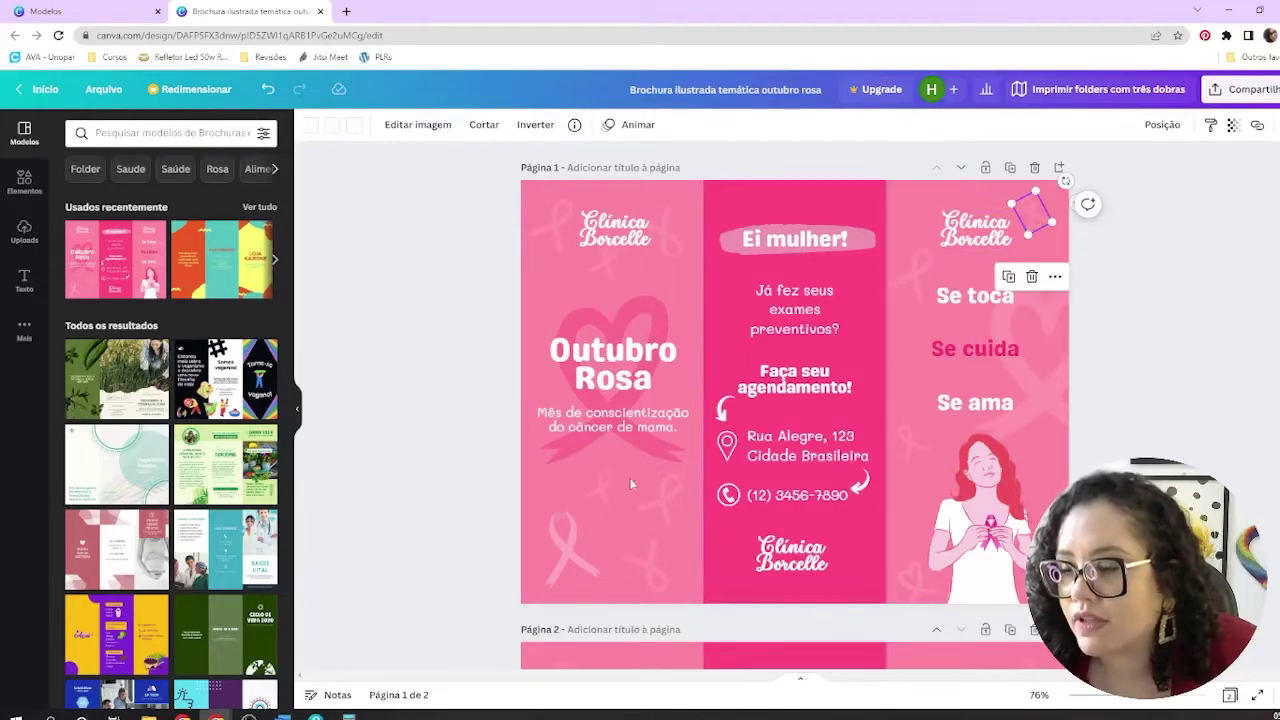
Step: Return to the folder template results, closing the Outubro Rosa preview, and browse the three-panel brochures again for another example
{"action": "left_click", "coordinate": [60, 11]}
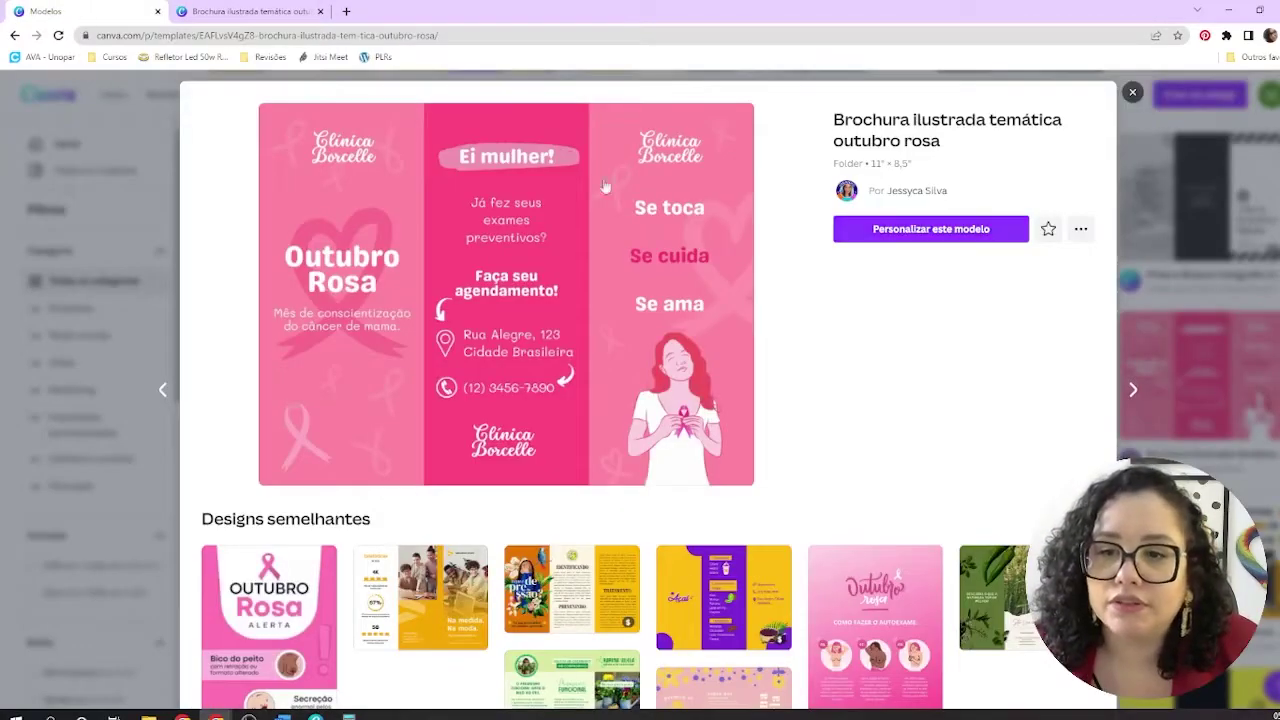
{"action": "left_click", "coordinate": [1130, 93]}
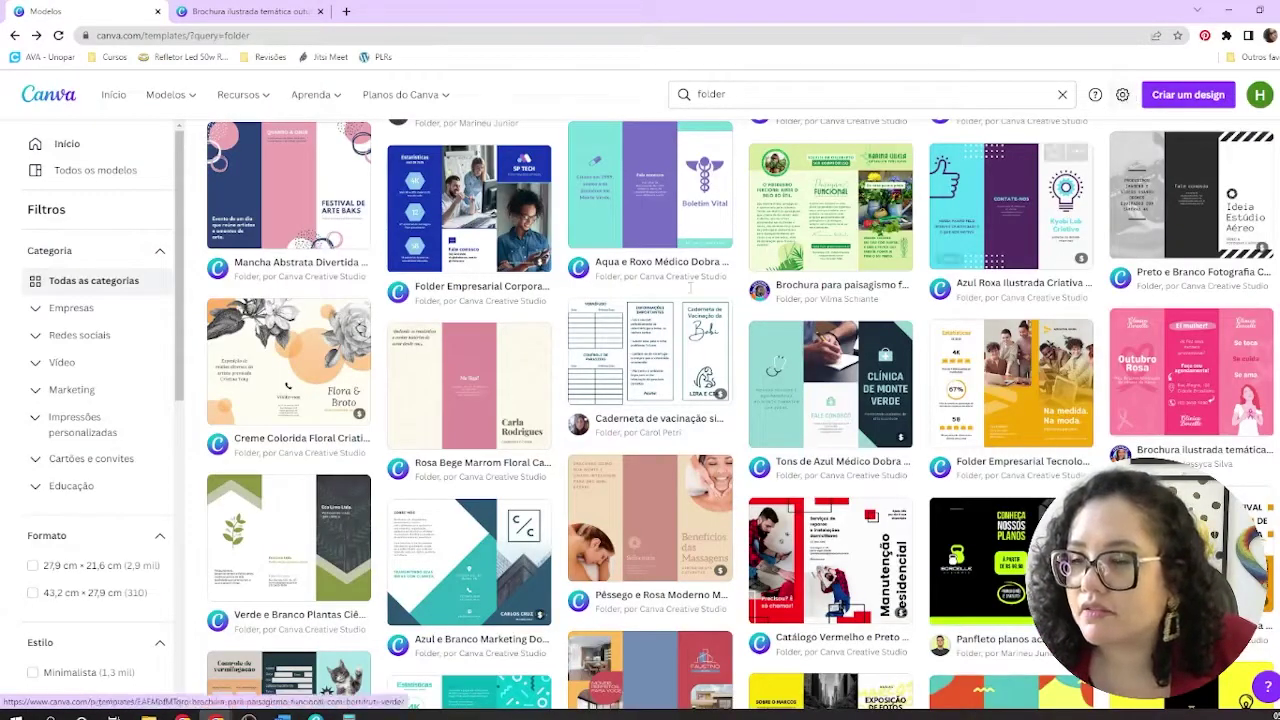
{"action": "scroll", "coordinate": [748, 262], "scroll_direction": "up", "scroll_amount": 5}
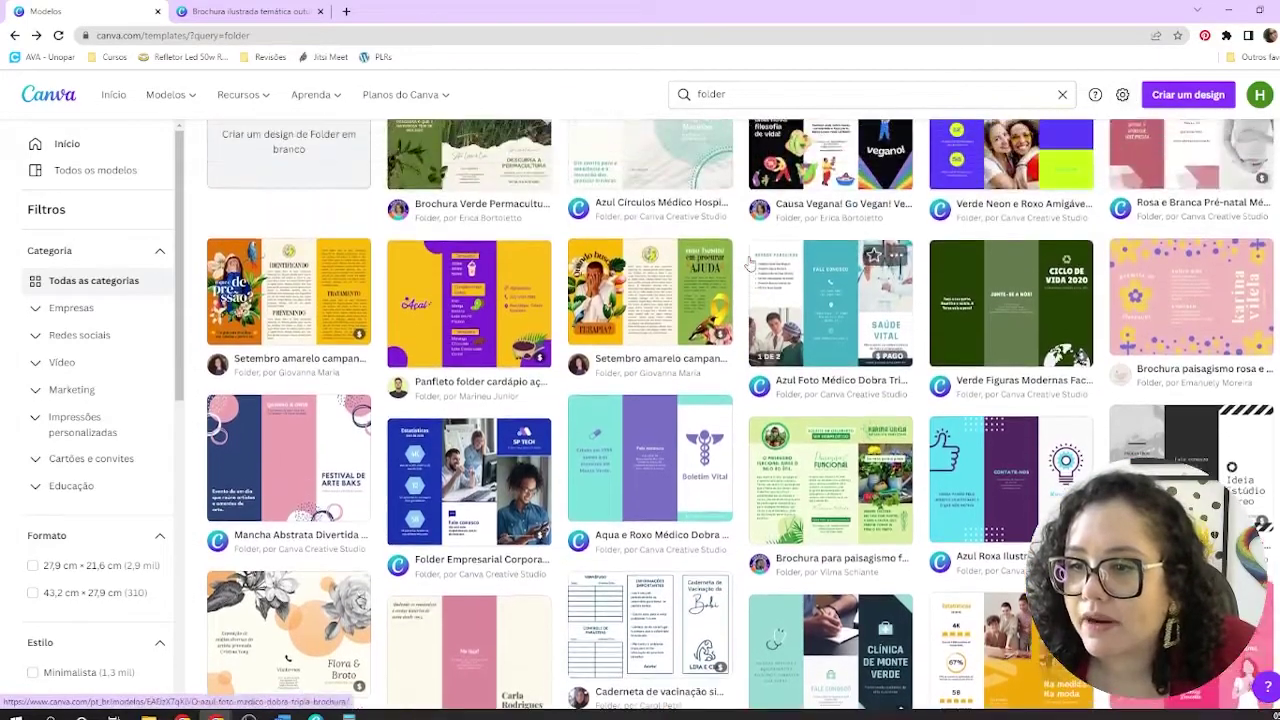
{"action": "scroll", "coordinate": [1007, 377], "scroll_direction": "down", "scroll_amount": 4}
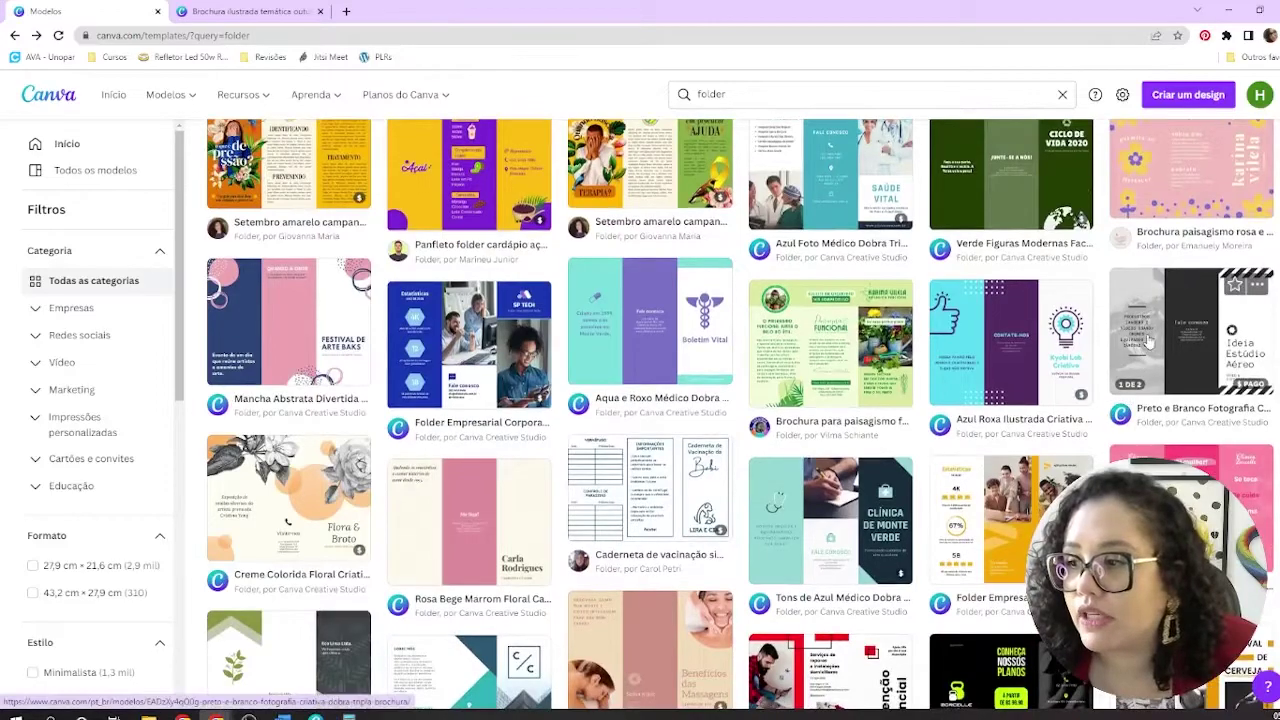
{"action": "scroll", "coordinate": [1095, 285], "scroll_direction": "up", "scroll_amount": 2}
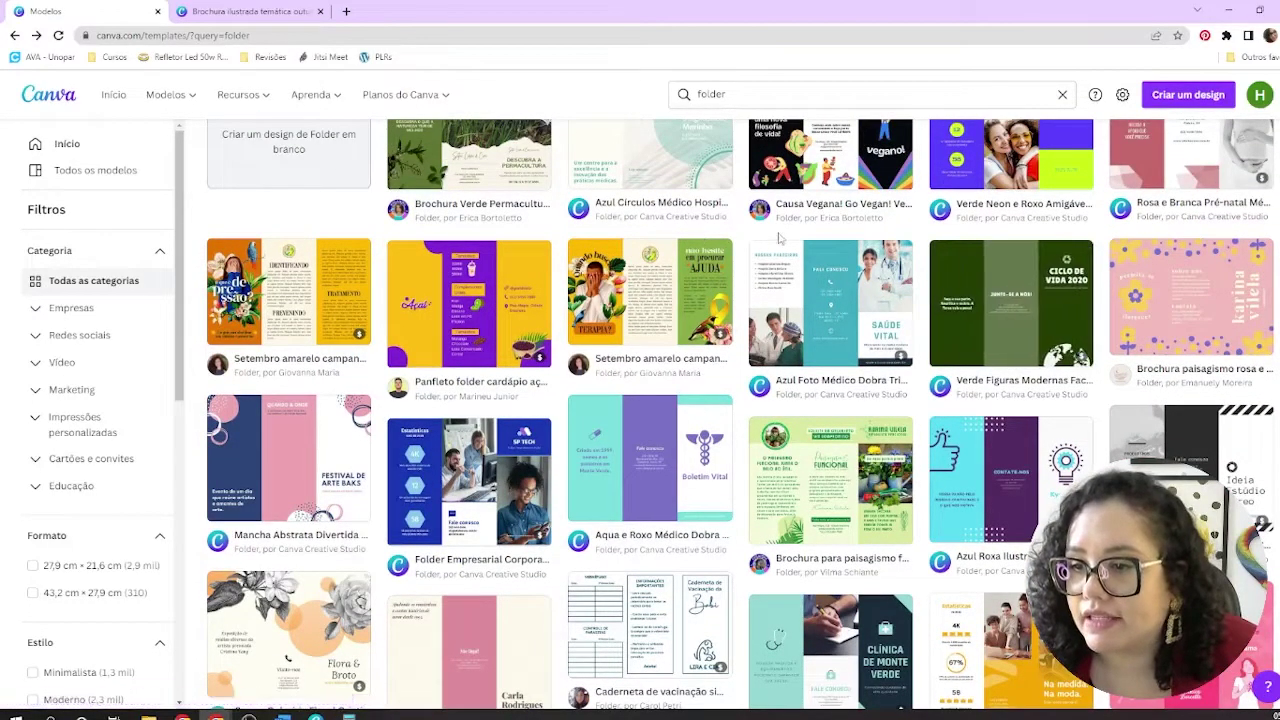
{"action": "scroll", "coordinate": [741, 246], "scroll_direction": "up", "scroll_amount": 1}
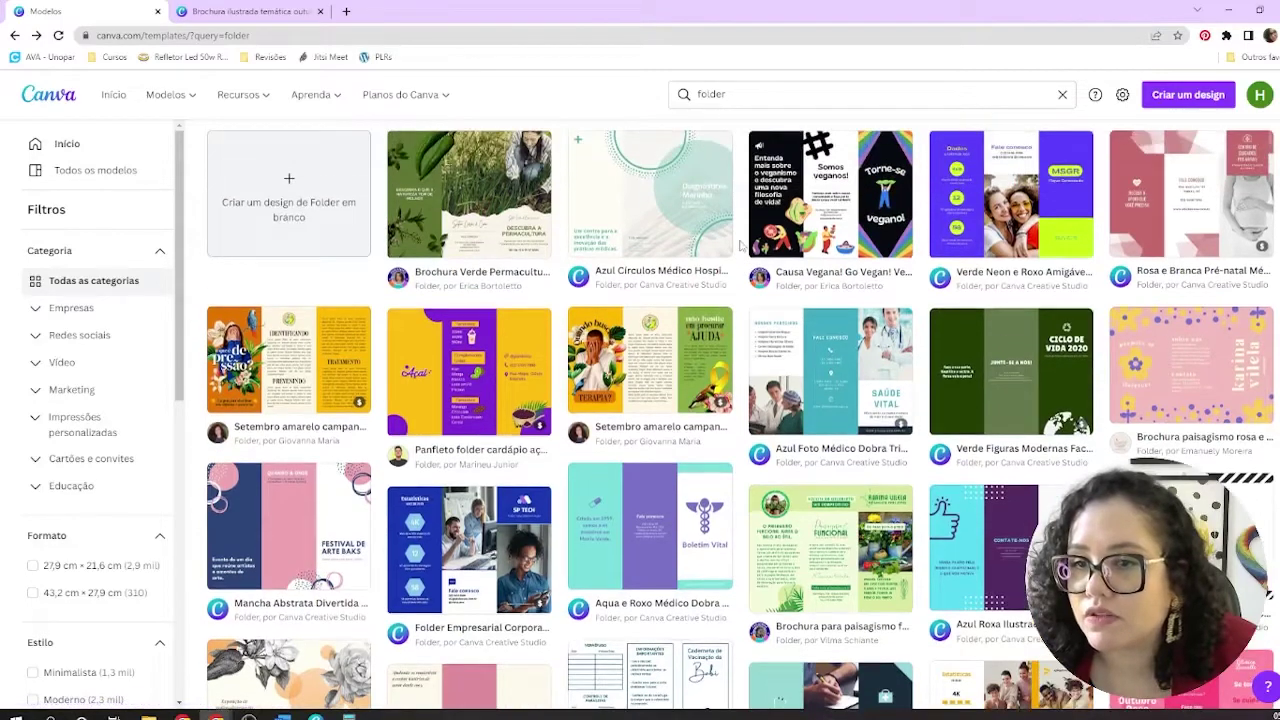
Step: Open the green "Brochura Verde Permacultura e Natureza" template for customizing in the browser, declining the desktop app
{"action": "left_click", "coordinate": [521, 220]}
{"action": "left_click", "coordinate": [935, 230]}
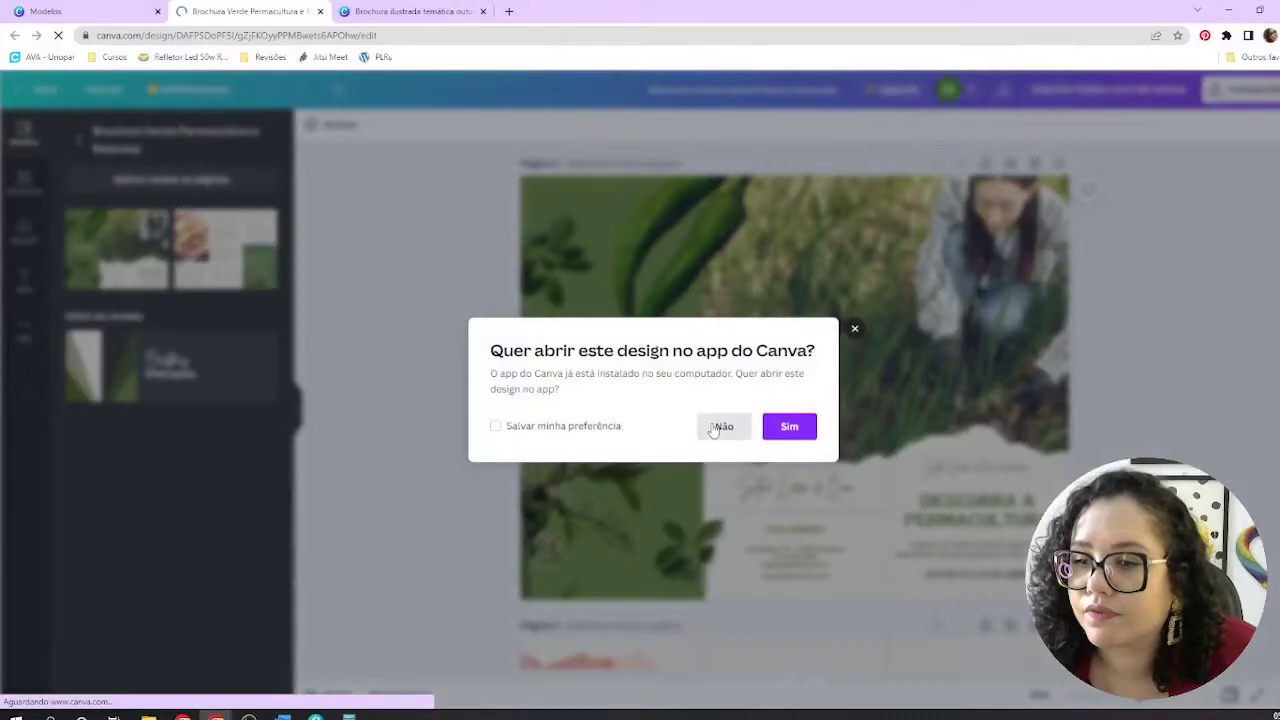
{"action": "left_click", "coordinate": [718, 427]}
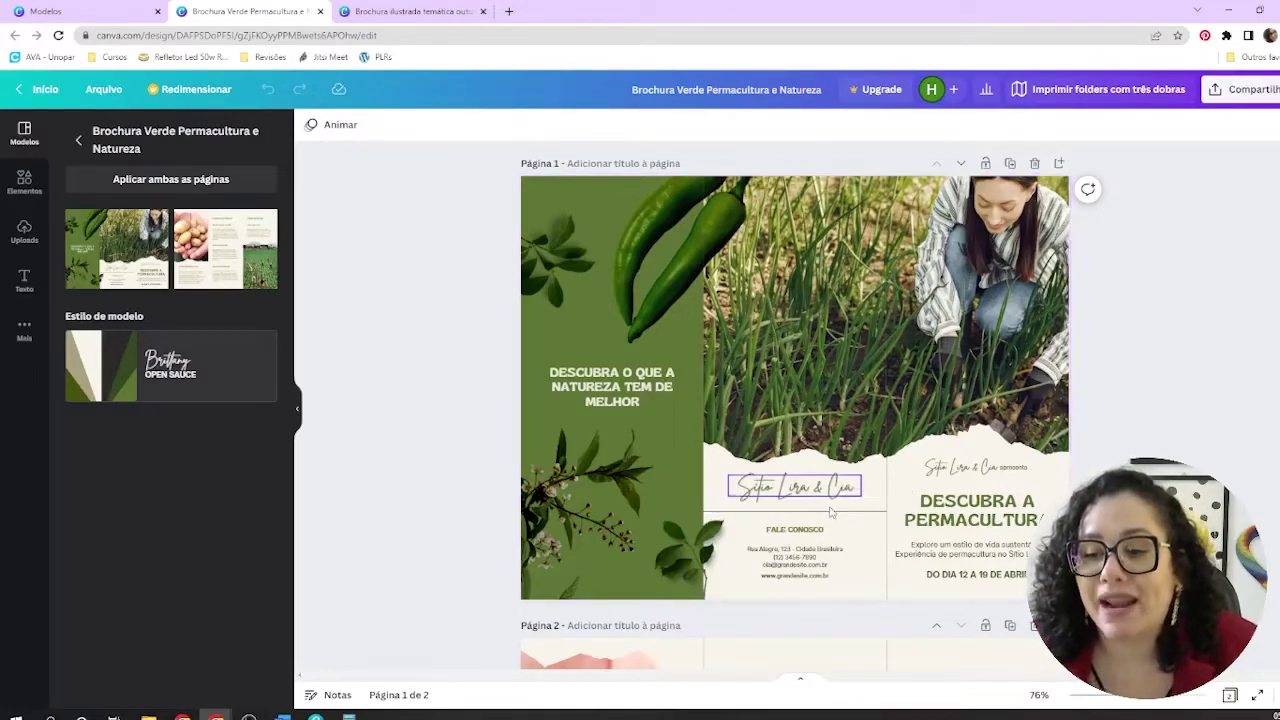
Step: Compare the outside and inside pages of the permaculture brochure, examining how each panel divides photos, titles and text
{"action": "scroll", "coordinate": [808, 460], "scroll_direction": "down", "scroll_amount": 2}
{"action": "scroll", "coordinate": [808, 460], "scroll_direction": "down", "scroll_amount": 3}
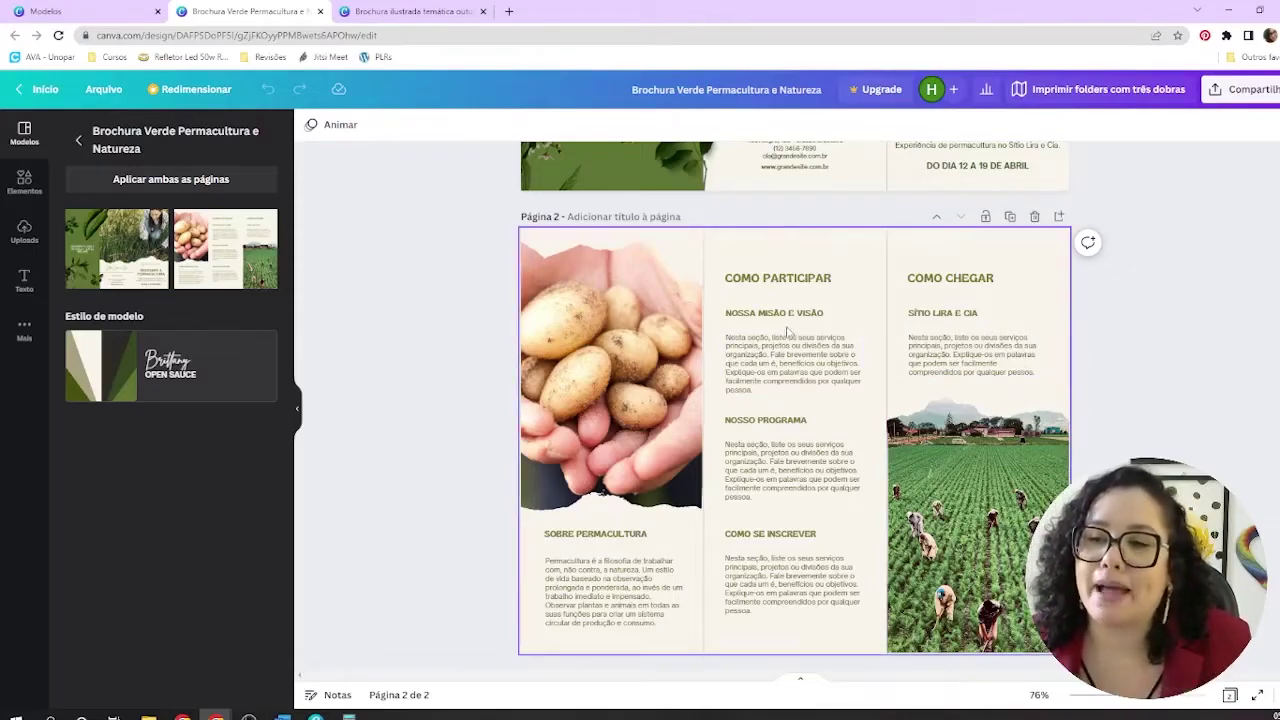
{"action": "scroll", "coordinate": [867, 306], "scroll_direction": "up", "scroll_amount": 4}
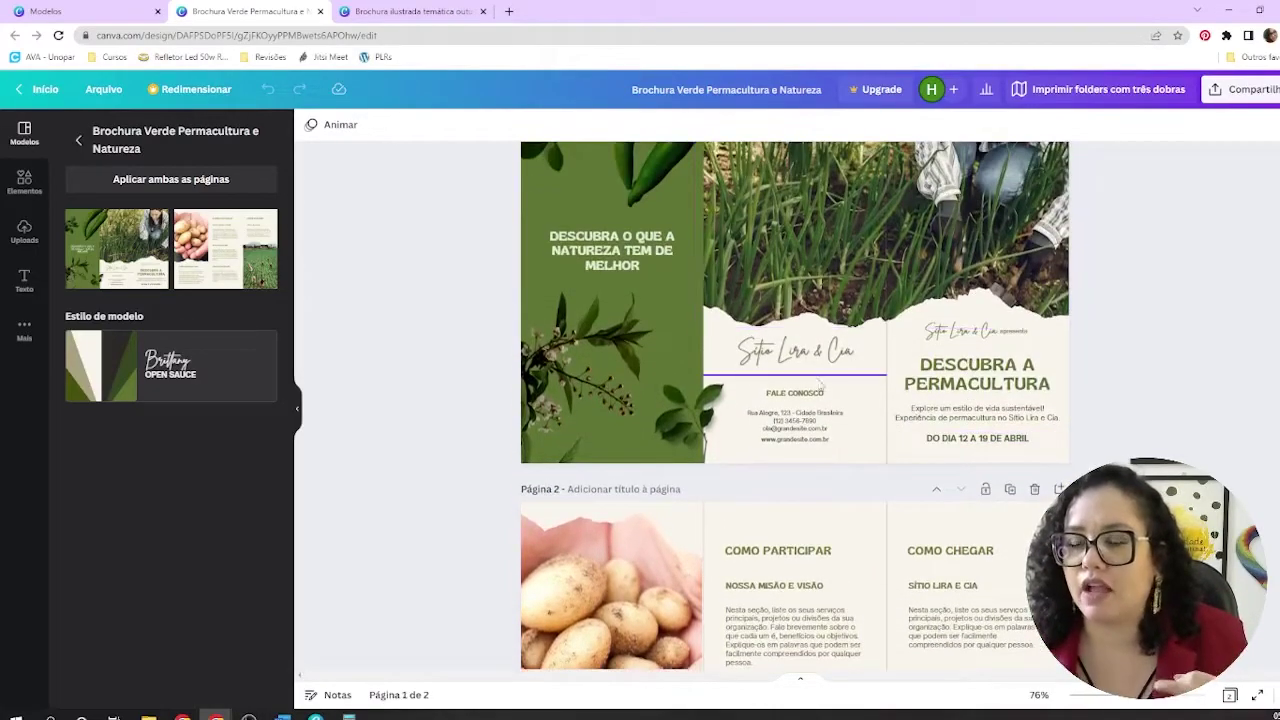
{"action": "scroll", "coordinate": [816, 388], "scroll_direction": "down", "scroll_amount": 4}
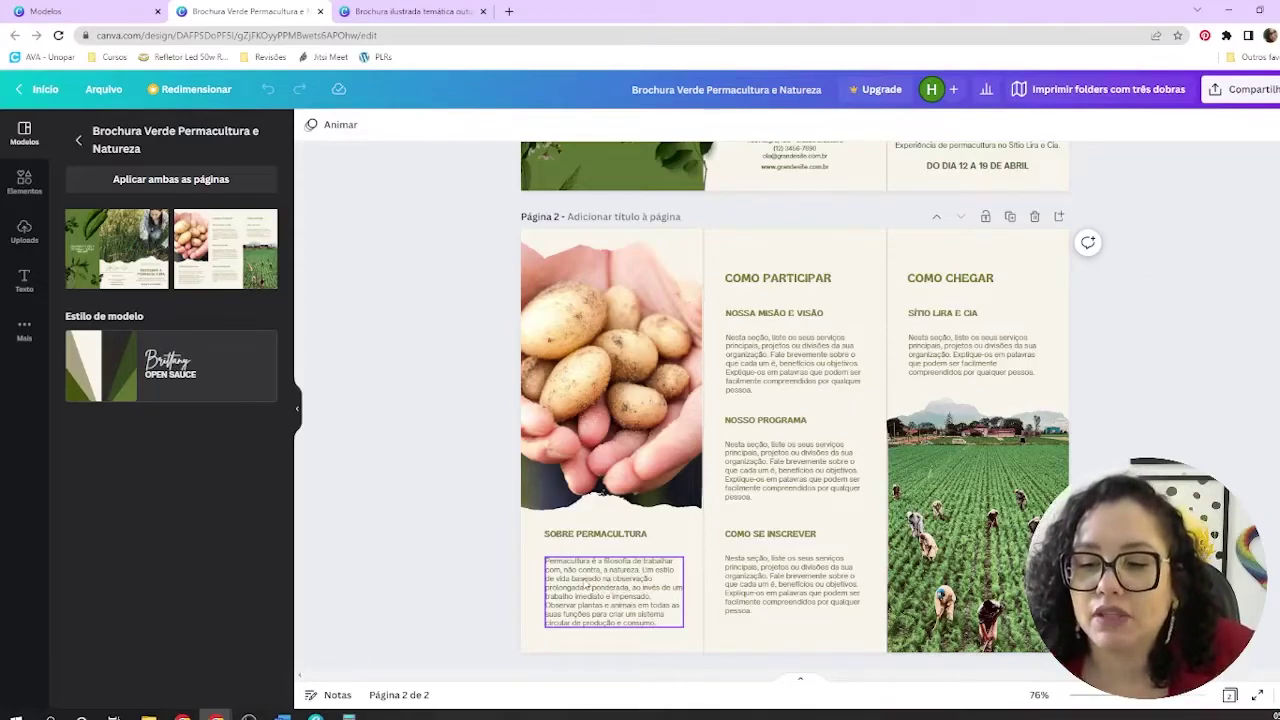
Step: Check the font size of the "Sobre Permacultura" paragraph on page 2 and of the contact details and website on page 1
{"action": "left_click", "coordinate": [580, 581]}
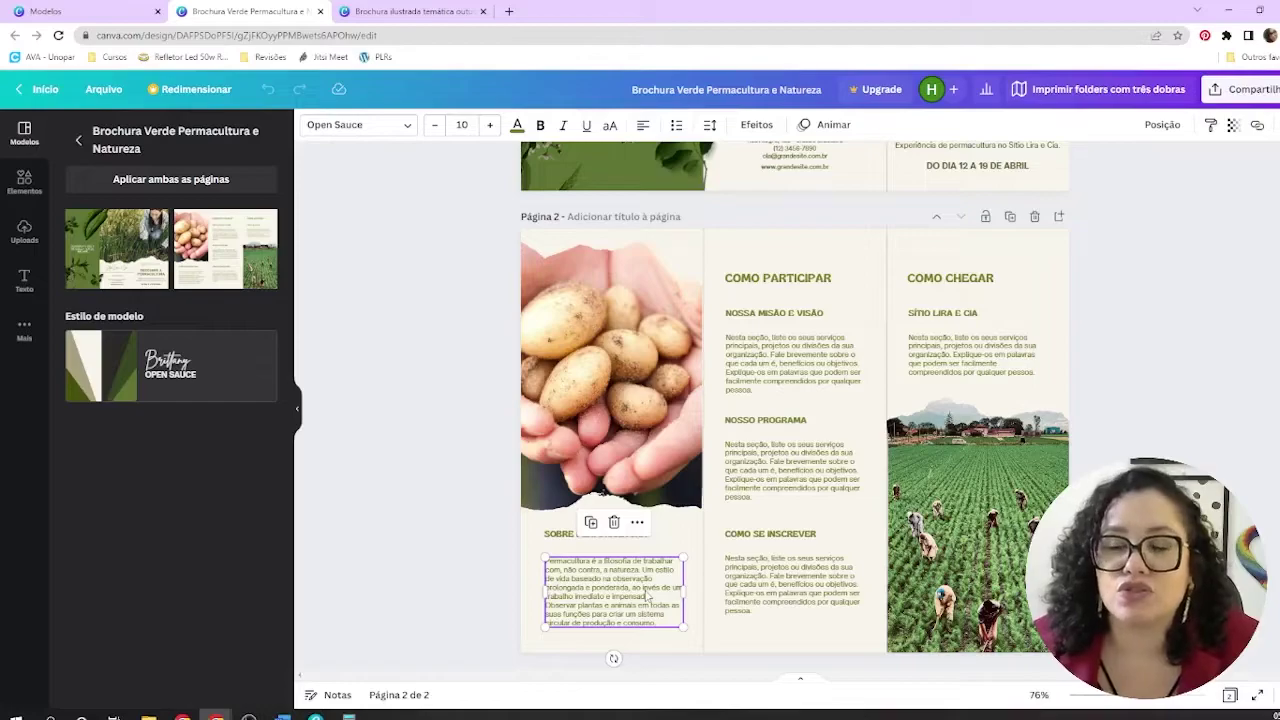
{"action": "left_click", "coordinate": [815, 176]}
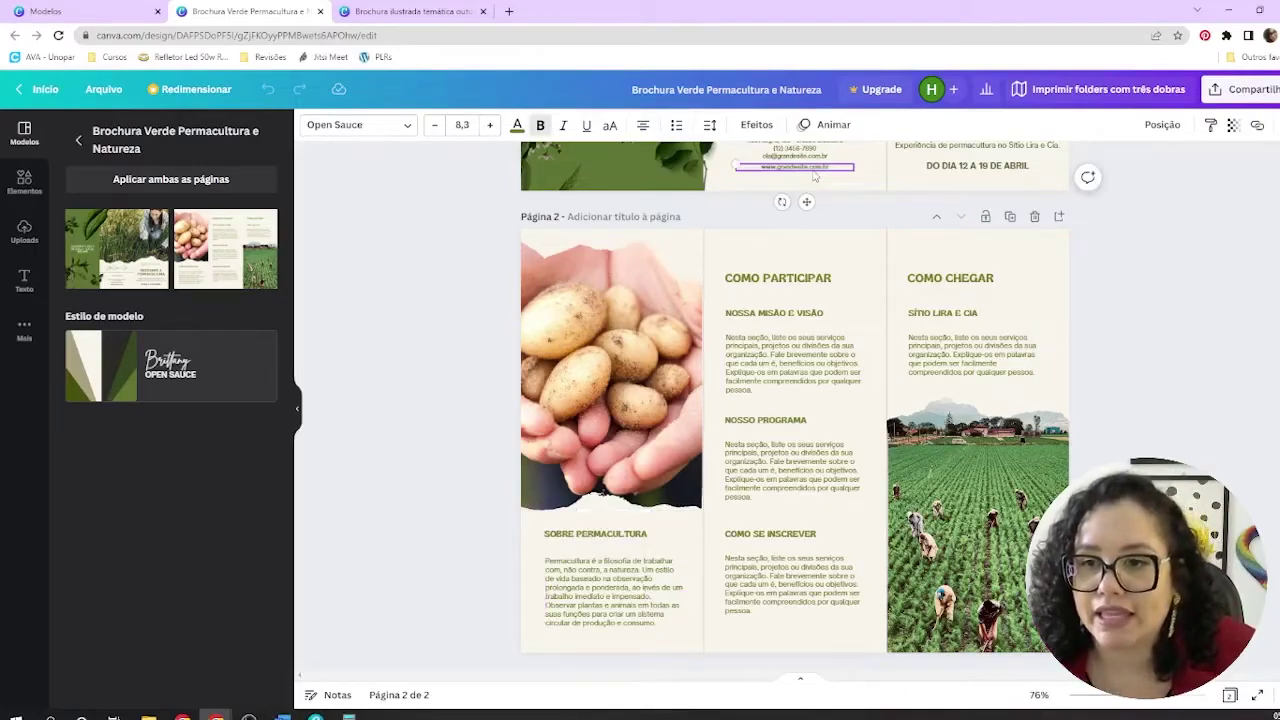
{"action": "left_click", "coordinate": [800, 156]}
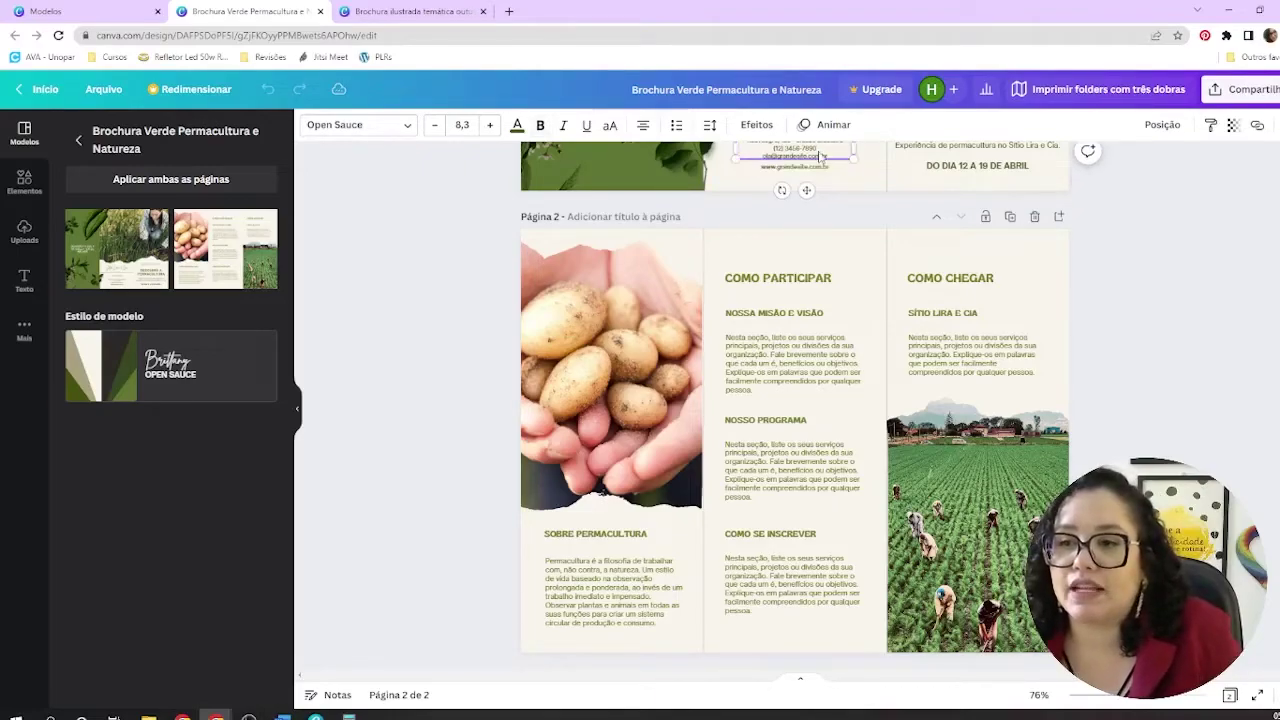
{"action": "scroll", "coordinate": [826, 176], "scroll_direction": "up", "scroll_amount": 1}
{"action": "scroll", "coordinate": [813, 280], "scroll_direction": "up", "scroll_amount": 1}
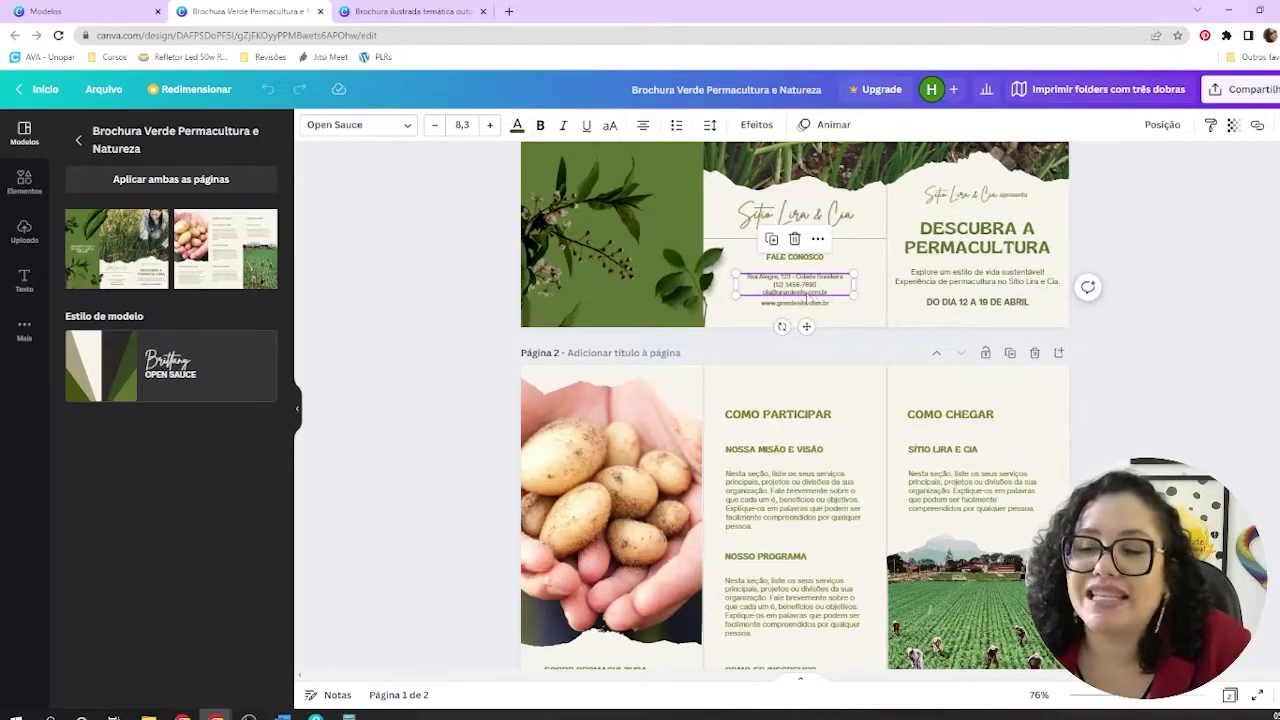
{"action": "left_click", "coordinate": [810, 303]}
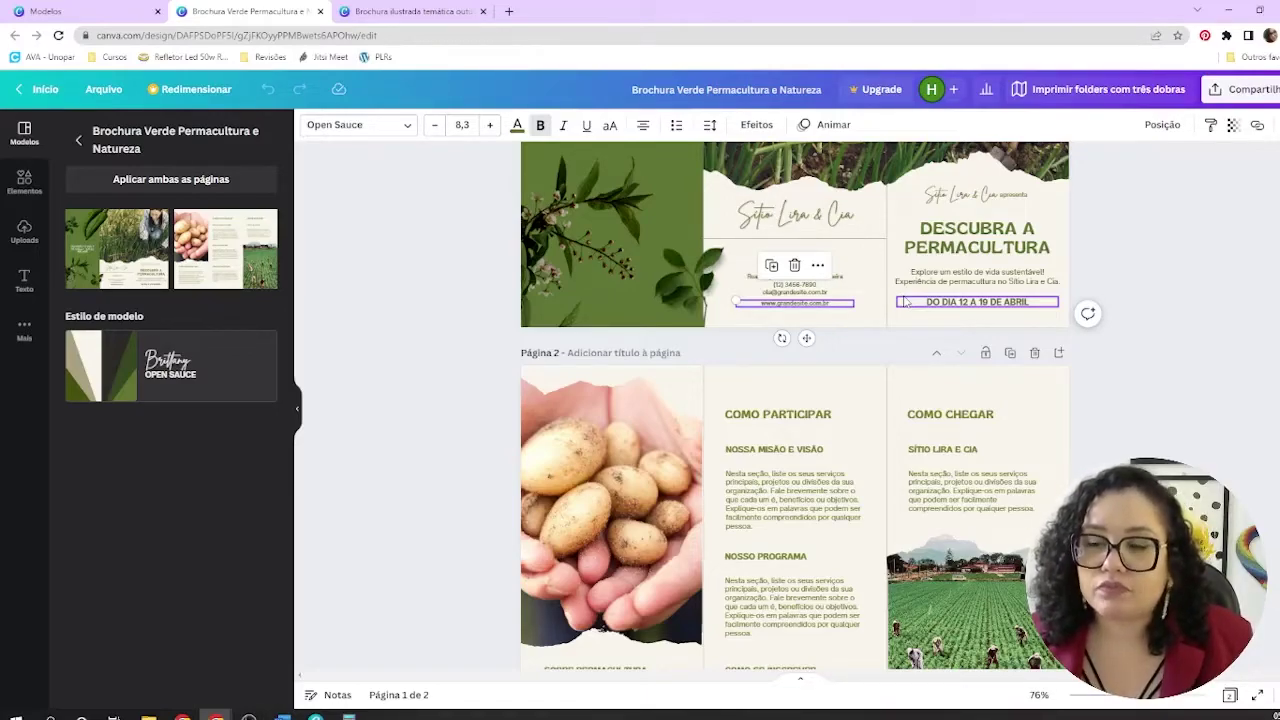
Step: Check the font size and amount of text in the page 2 paragraphs under "Como participar", "Sobre Permacultura" and "Como chegar"
{"action": "left_click", "coordinate": [820, 489]}
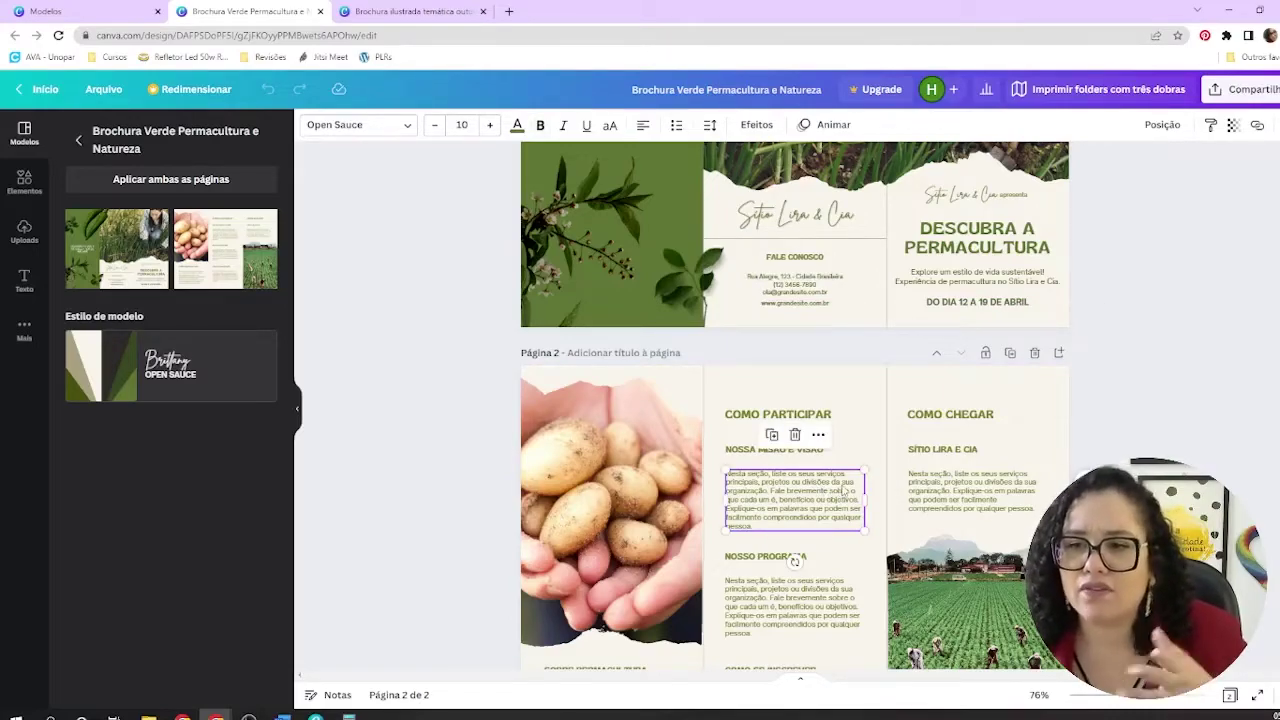
{"action": "scroll", "coordinate": [843, 490], "scroll_direction": "down", "scroll_amount": 3}
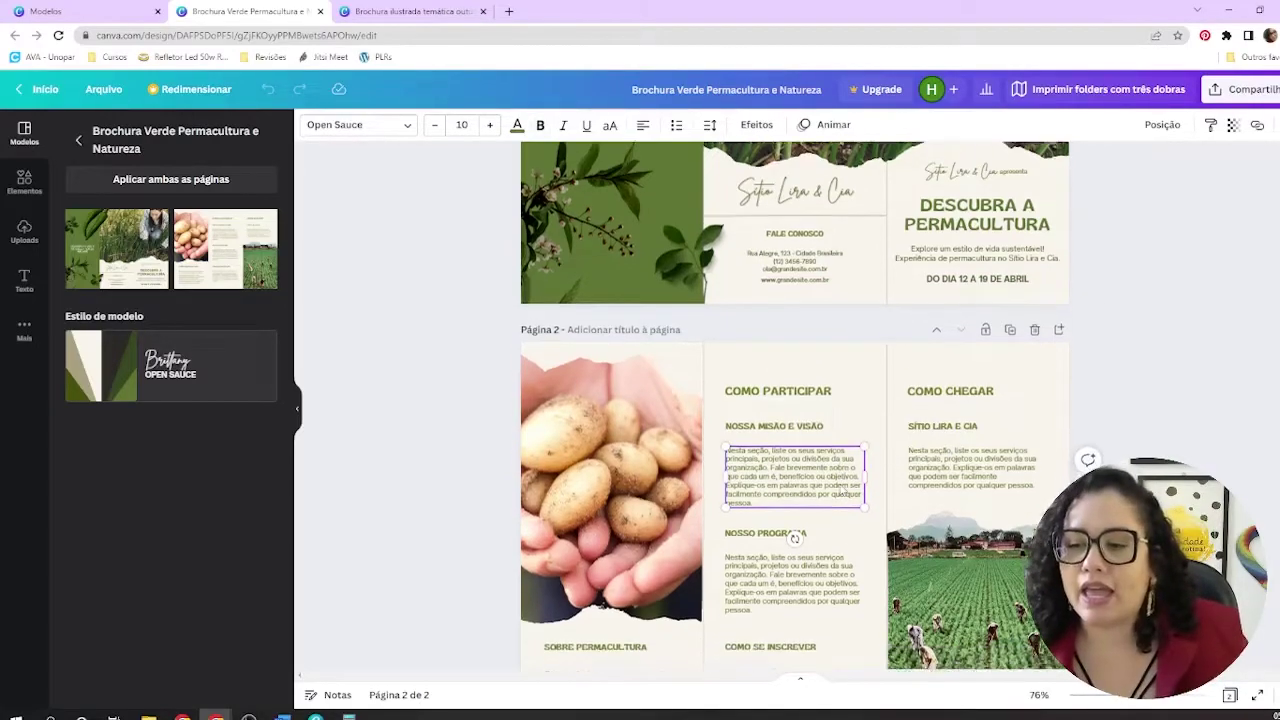
{"action": "left_click", "coordinate": [630, 568]}
{"action": "left_click", "coordinate": [800, 585]}
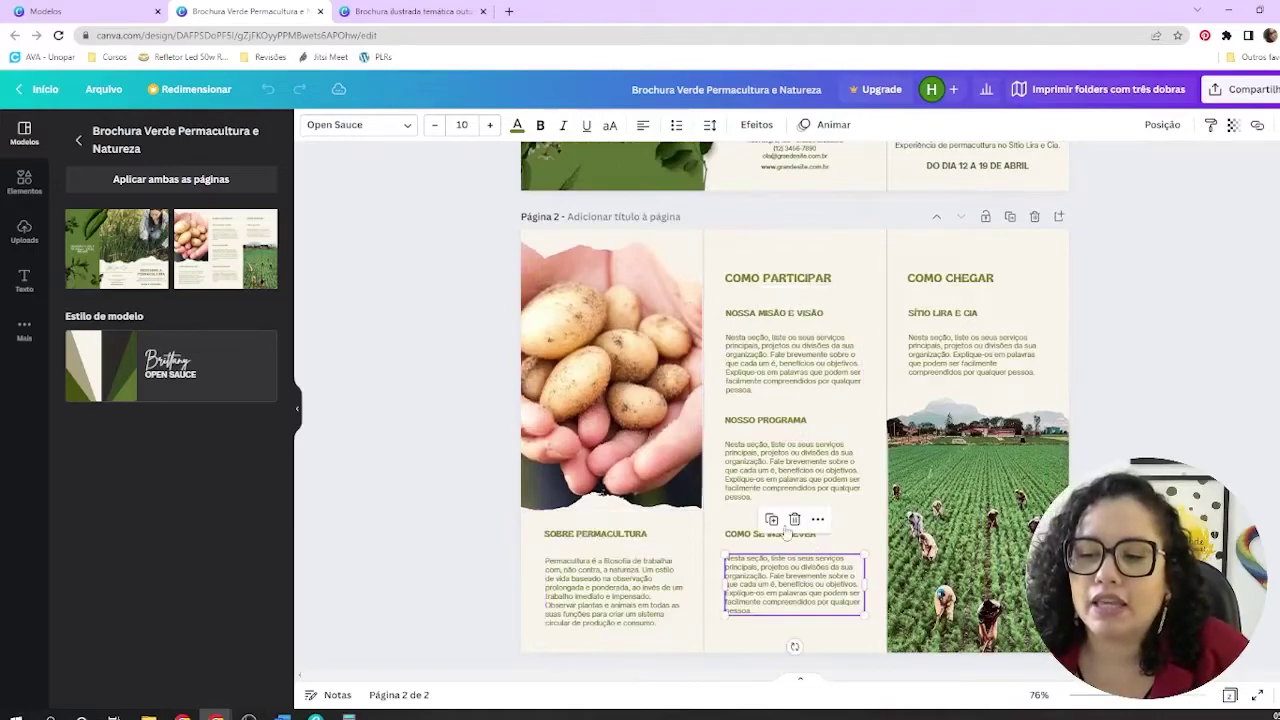
{"action": "left_click", "coordinate": [790, 470]}
{"action": "left_click", "coordinate": [776, 374]}
{"action": "left_click", "coordinate": [912, 350]}
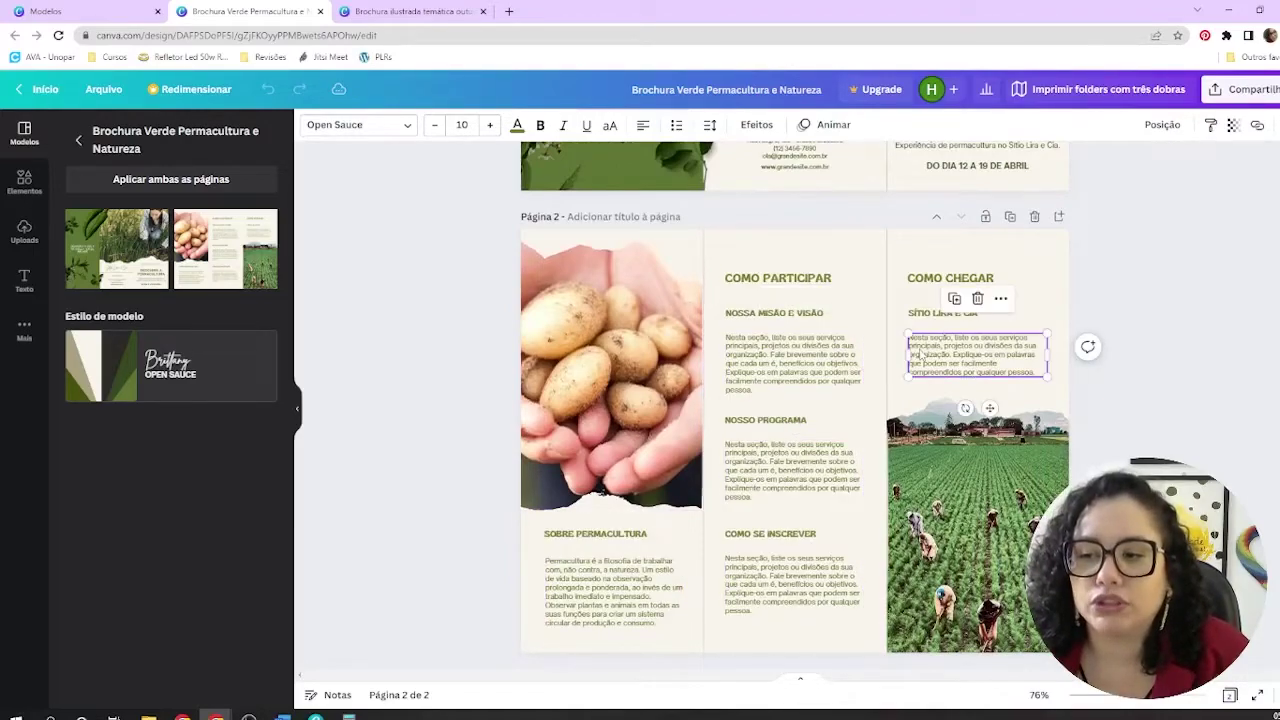
{"action": "scroll", "coordinate": [710, 470], "scroll_direction": "down", "scroll_amount": 1}
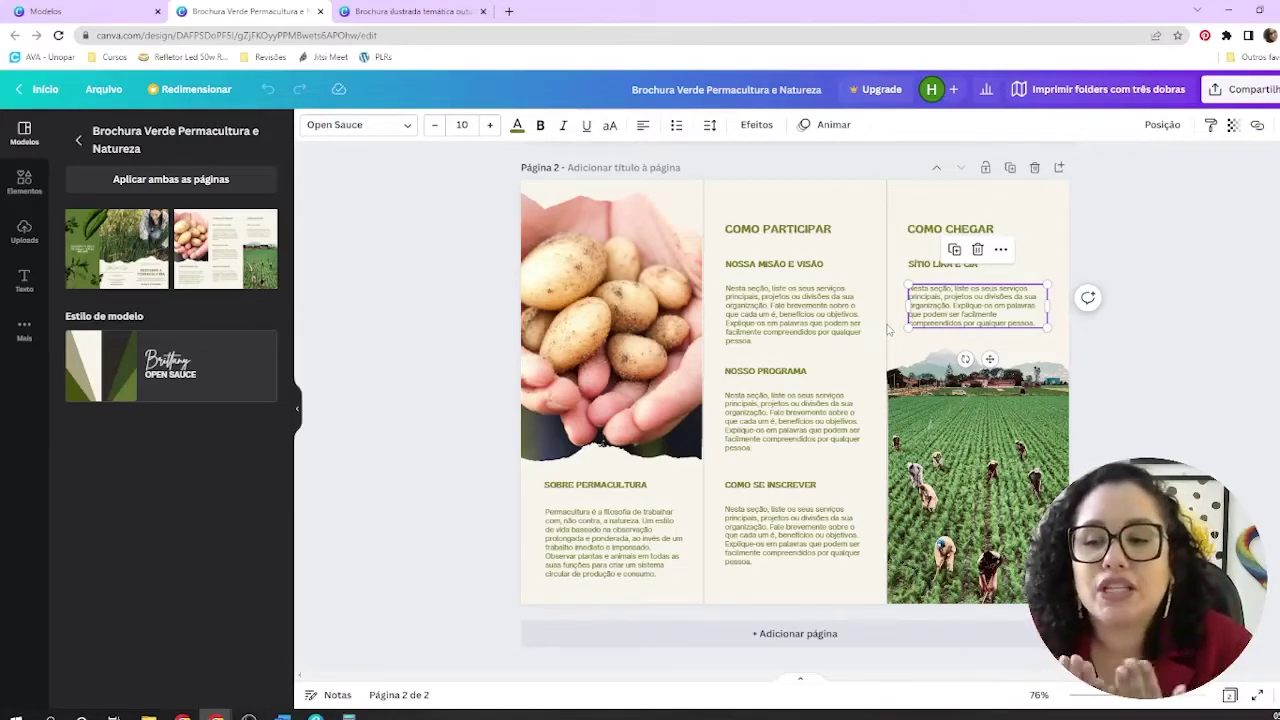
{"action": "left_click", "coordinate": [773, 428]}
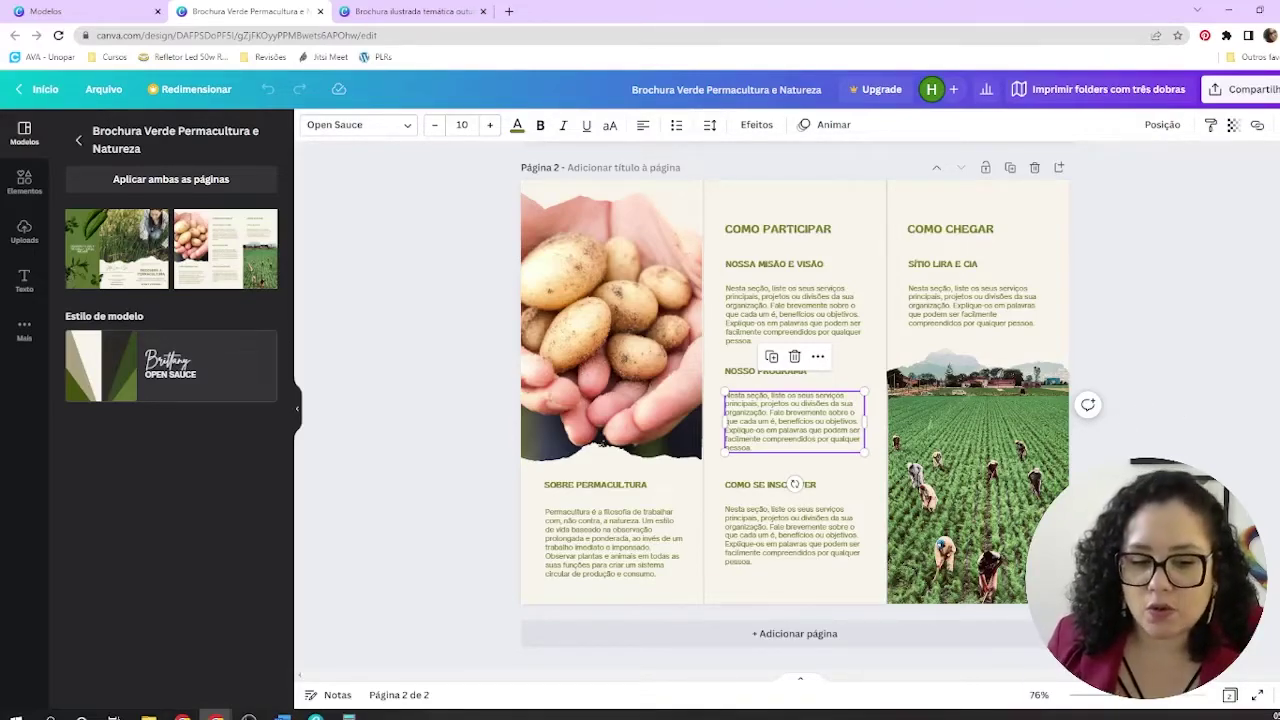
Step: Try a light green text color on the "Nossa Misão e Visão" paragraph on page 2, and undo the color change
{"action": "scroll", "coordinate": [794, 400], "scroll_direction": "up", "scroll_amount": 3}
{"action": "scroll", "coordinate": [1088, 447], "scroll_direction": "up", "scroll_amount": 1}
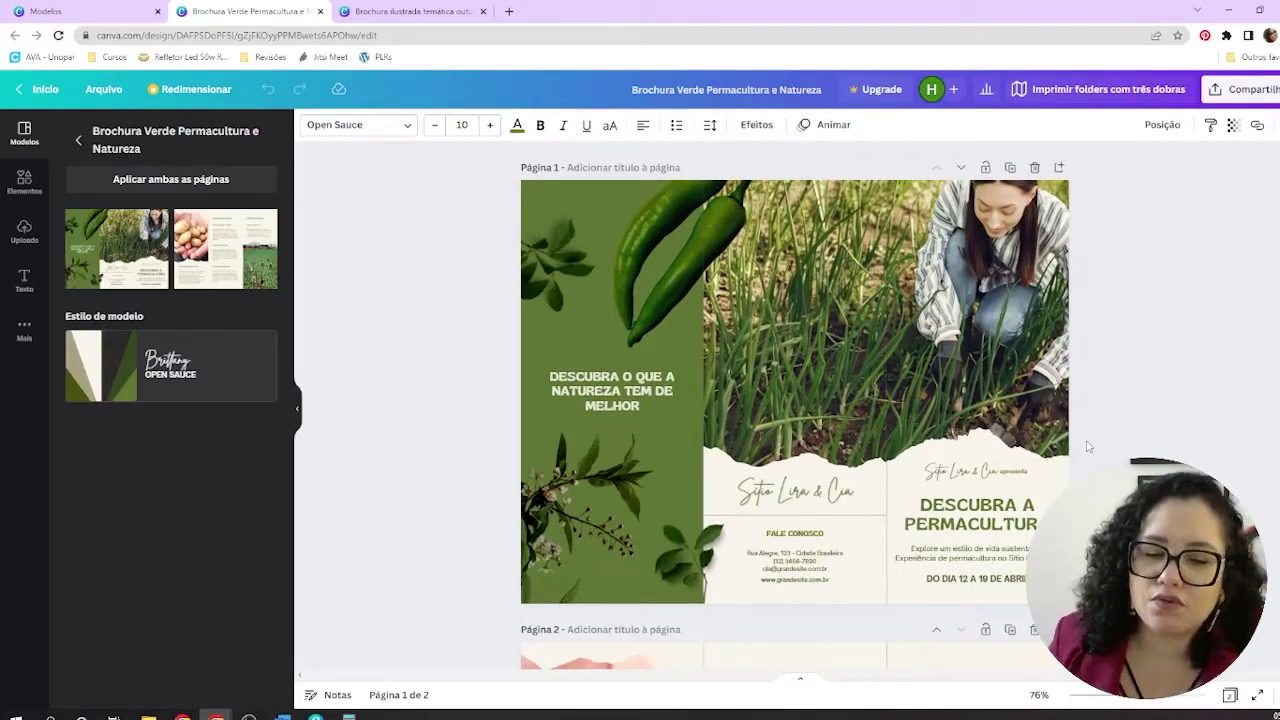
{"action": "scroll", "coordinate": [1103, 461], "scroll_direction": "down", "scroll_amount": 3}
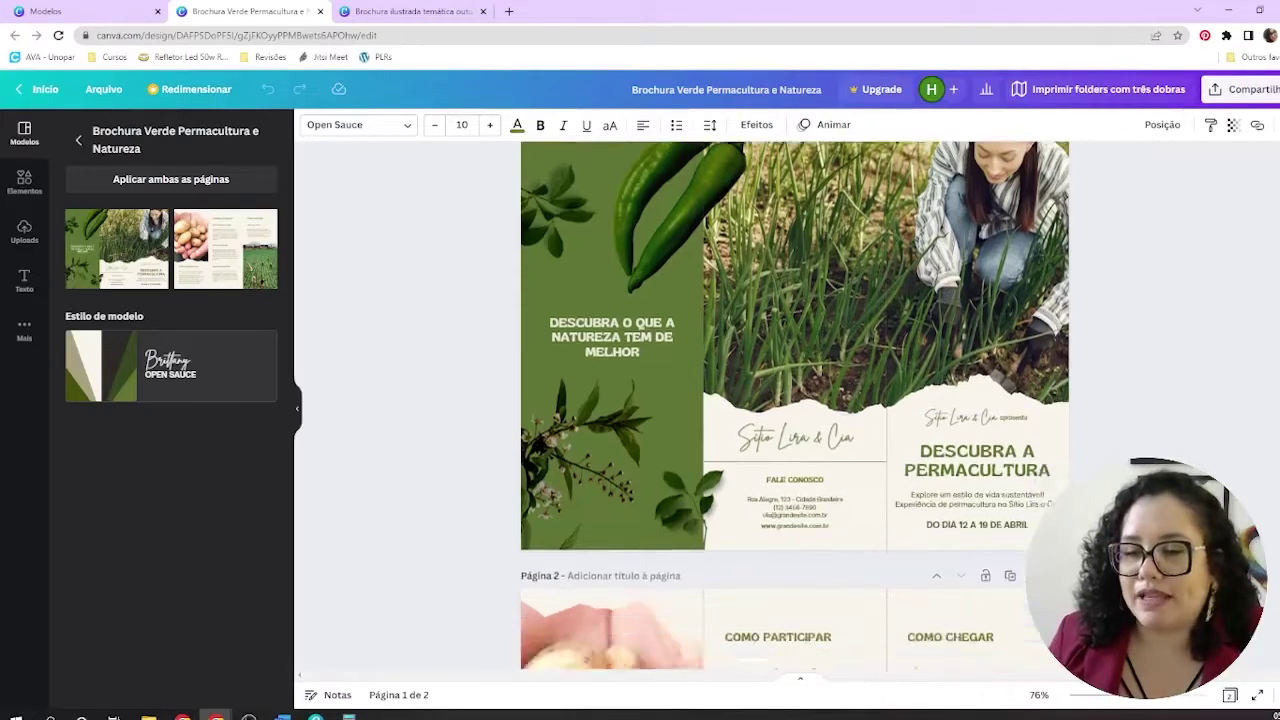
{"action": "scroll", "coordinate": [1103, 461], "scroll_direction": "down", "scroll_amount": 2}
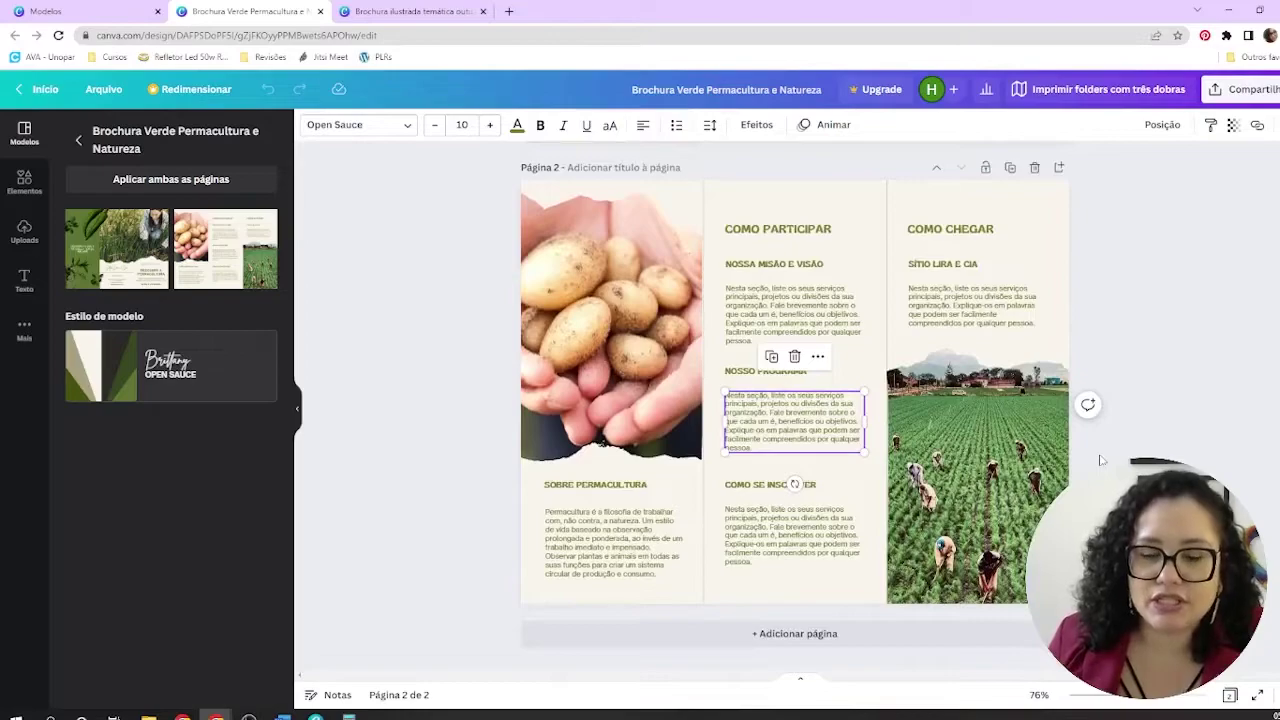
{"action": "left_click", "coordinate": [818, 210]}
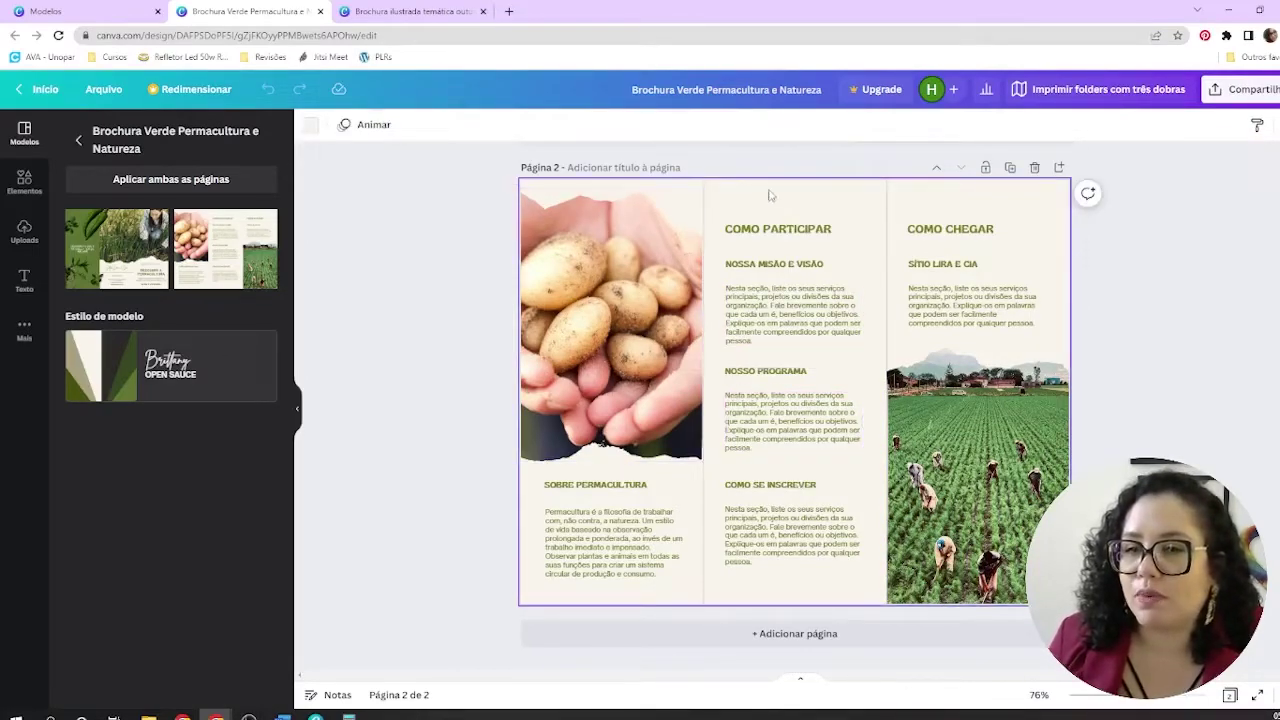
{"action": "left_click", "coordinate": [745, 300]}
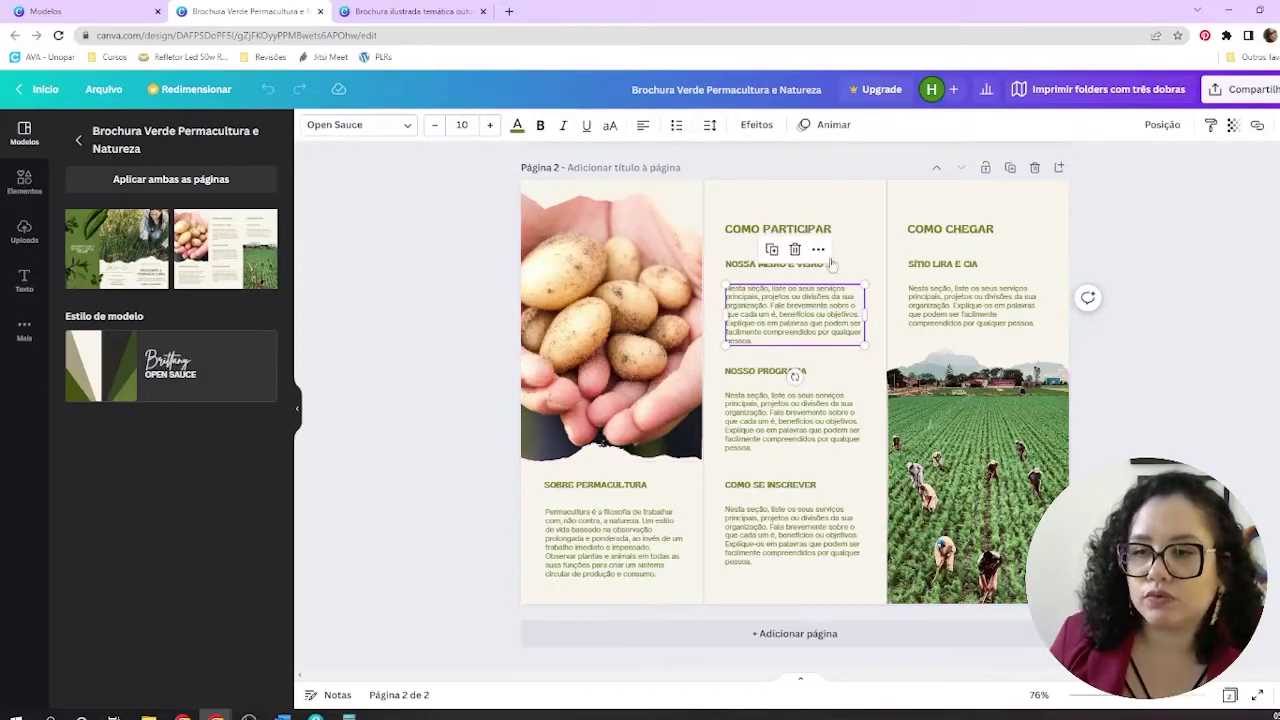
{"action": "left_click", "coordinate": [517, 125]}
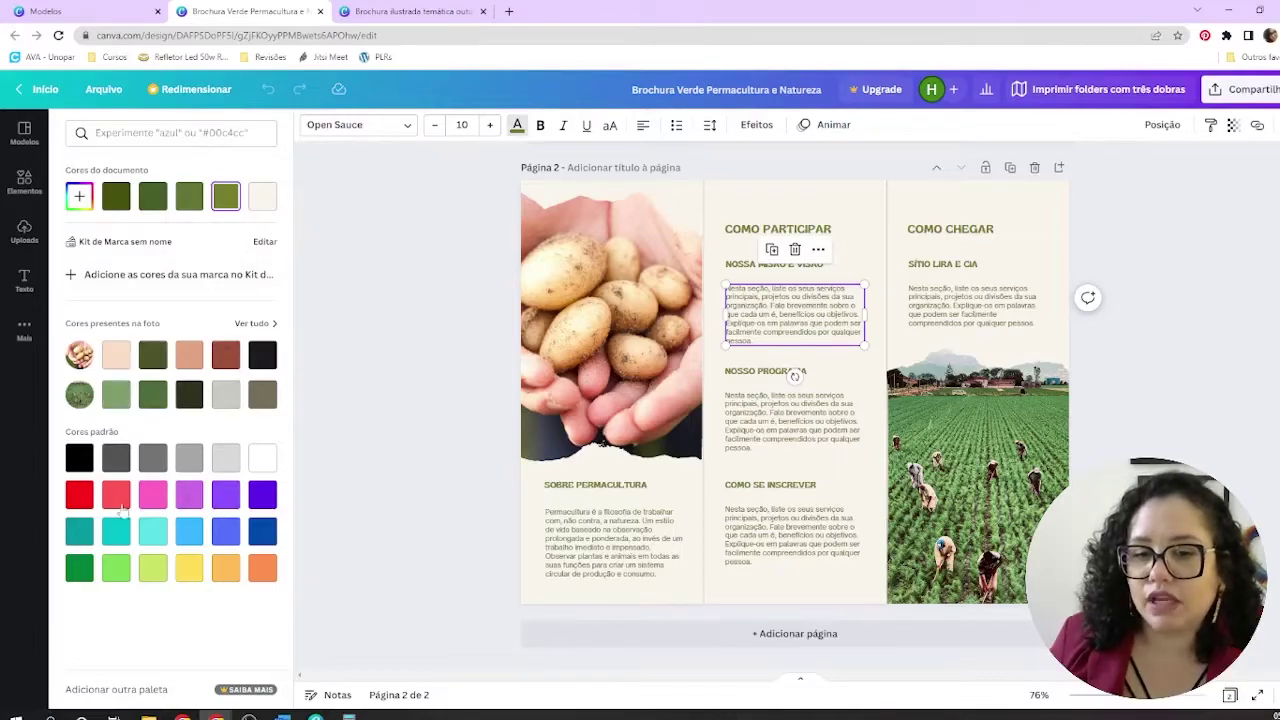
{"action": "left_click", "coordinate": [116, 567]}
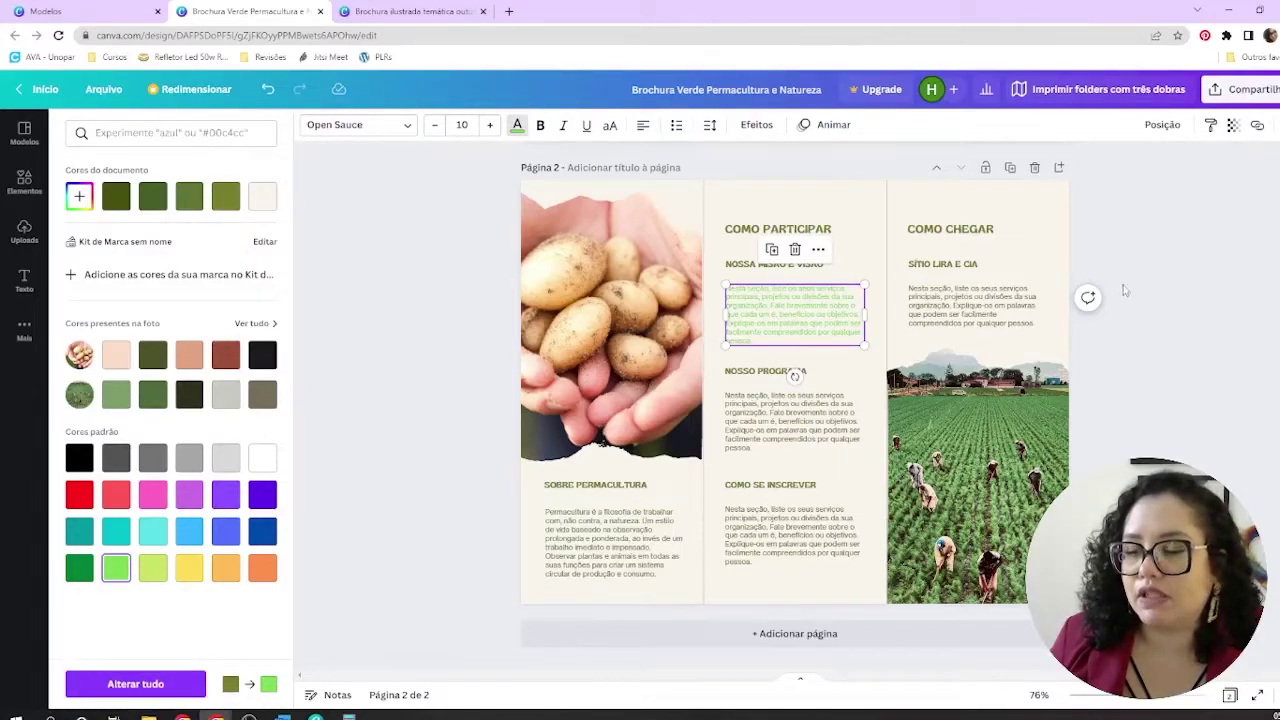
{"action": "left_click", "coordinate": [1160, 268]}
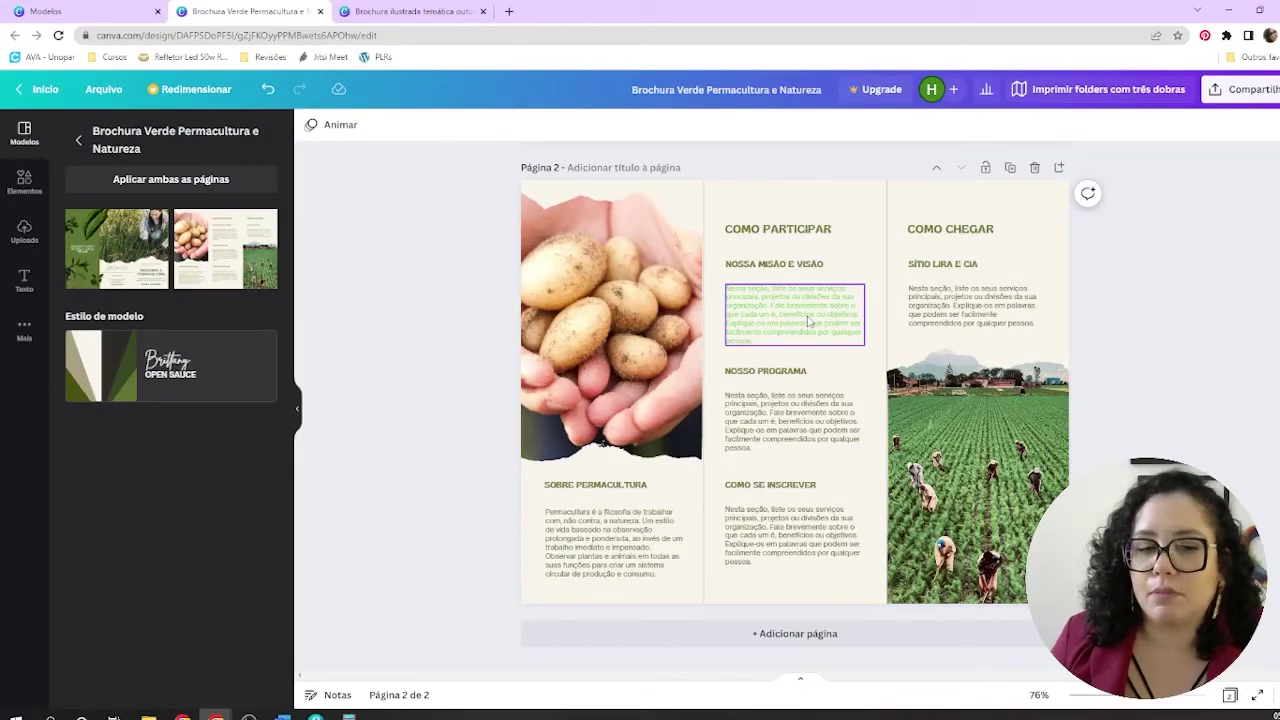
{"action": "left_click", "coordinate": [268, 89]}
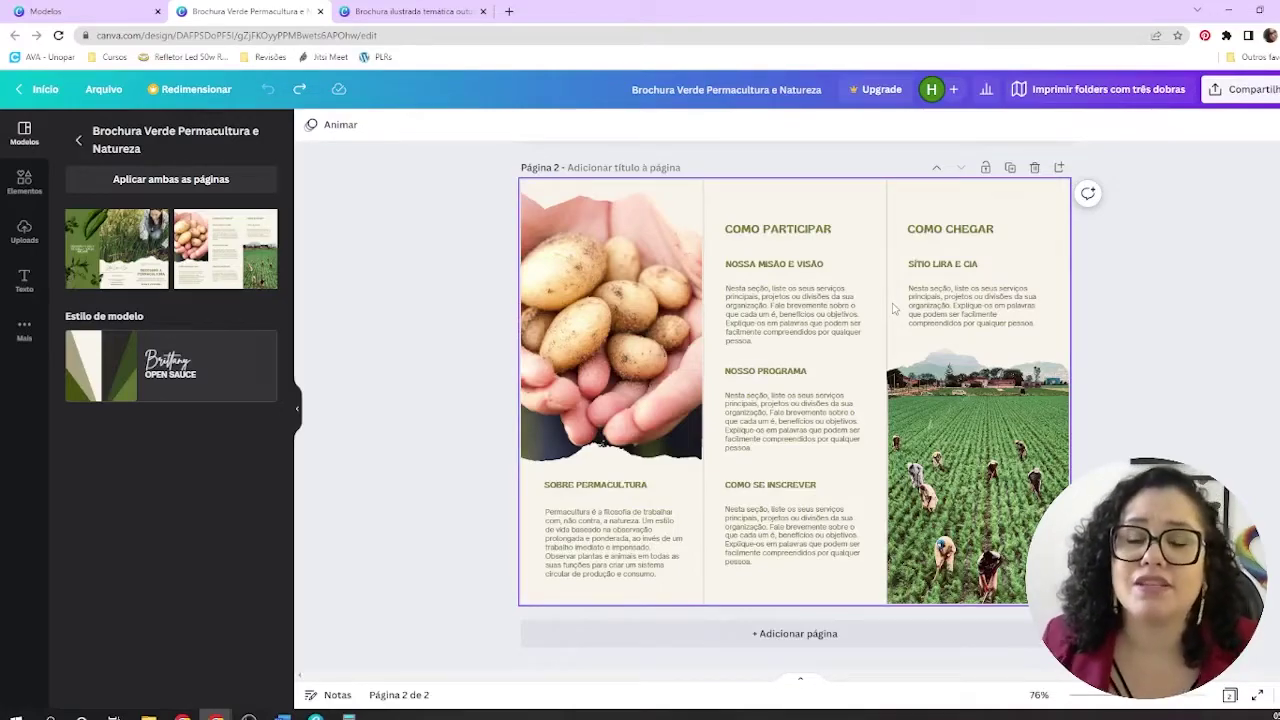
Step: Review both pages of the permaculture brochure again, examining the cover photo, contact panel, color harmony and arrangement of the inside text
{"action": "scroll", "coordinate": [894, 308], "scroll_direction": "up", "scroll_amount": 3}
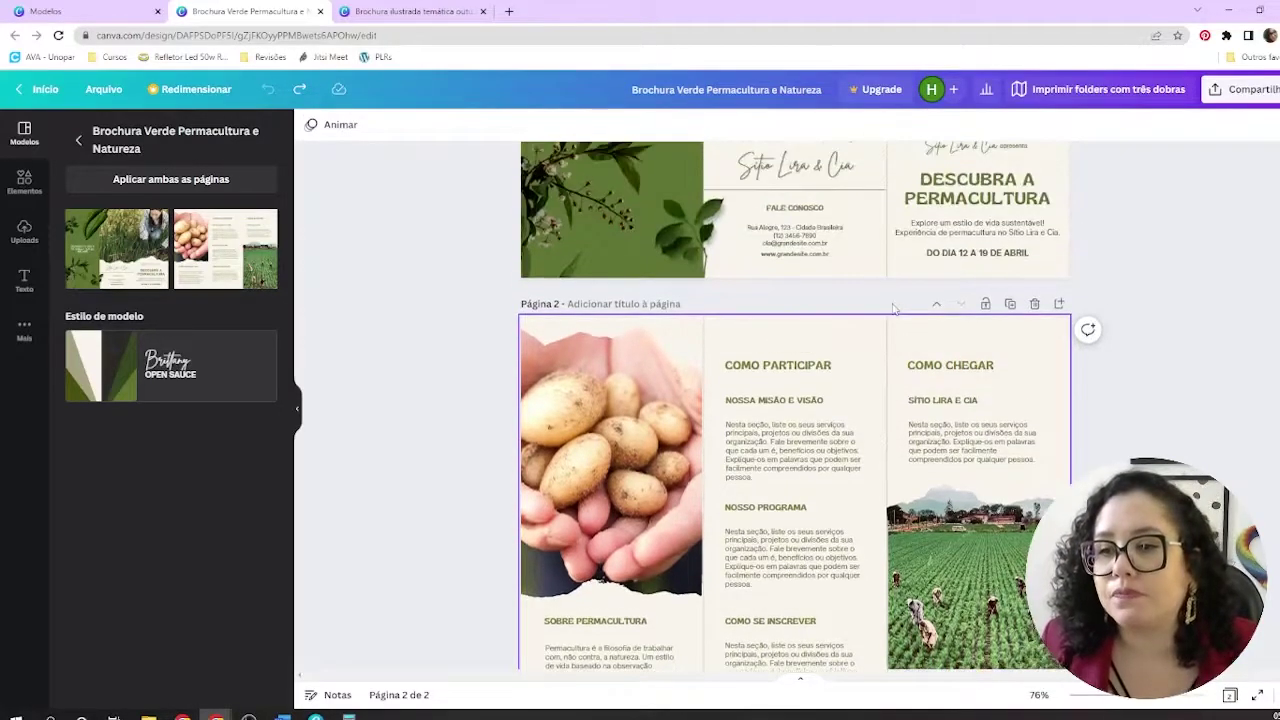
{"action": "scroll", "coordinate": [888, 314], "scroll_direction": "up", "scroll_amount": 4}
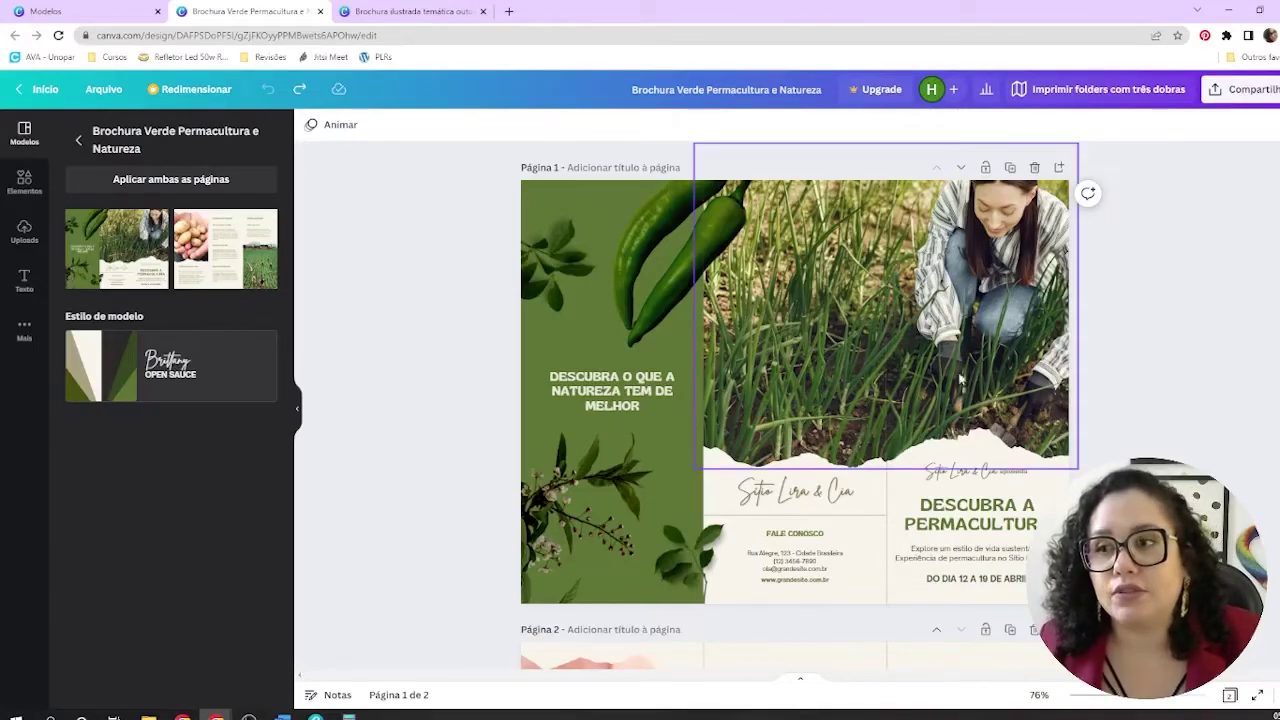
{"action": "scroll", "coordinate": [884, 352], "scroll_direction": "down", "scroll_amount": 3}
{"action": "scroll", "coordinate": [884, 357], "scroll_direction": "down", "scroll_amount": 4}
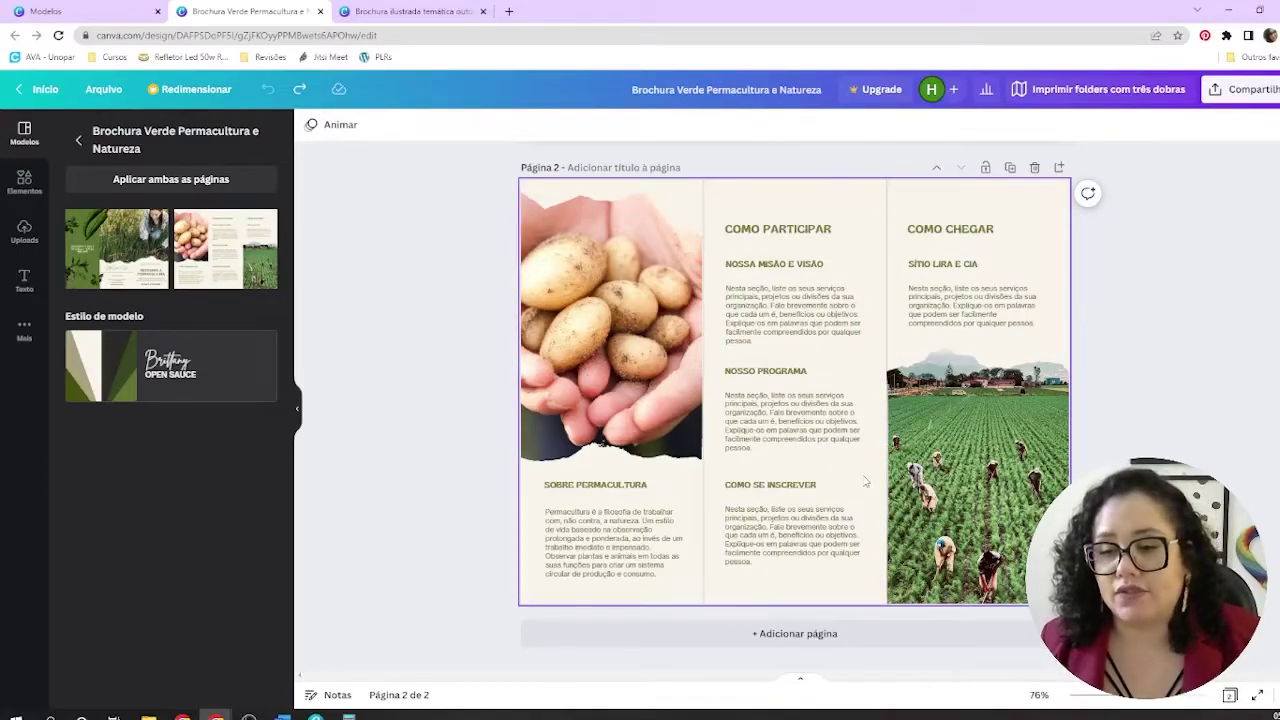
{"action": "scroll", "coordinate": [866, 483], "scroll_direction": "up", "scroll_amount": 5}
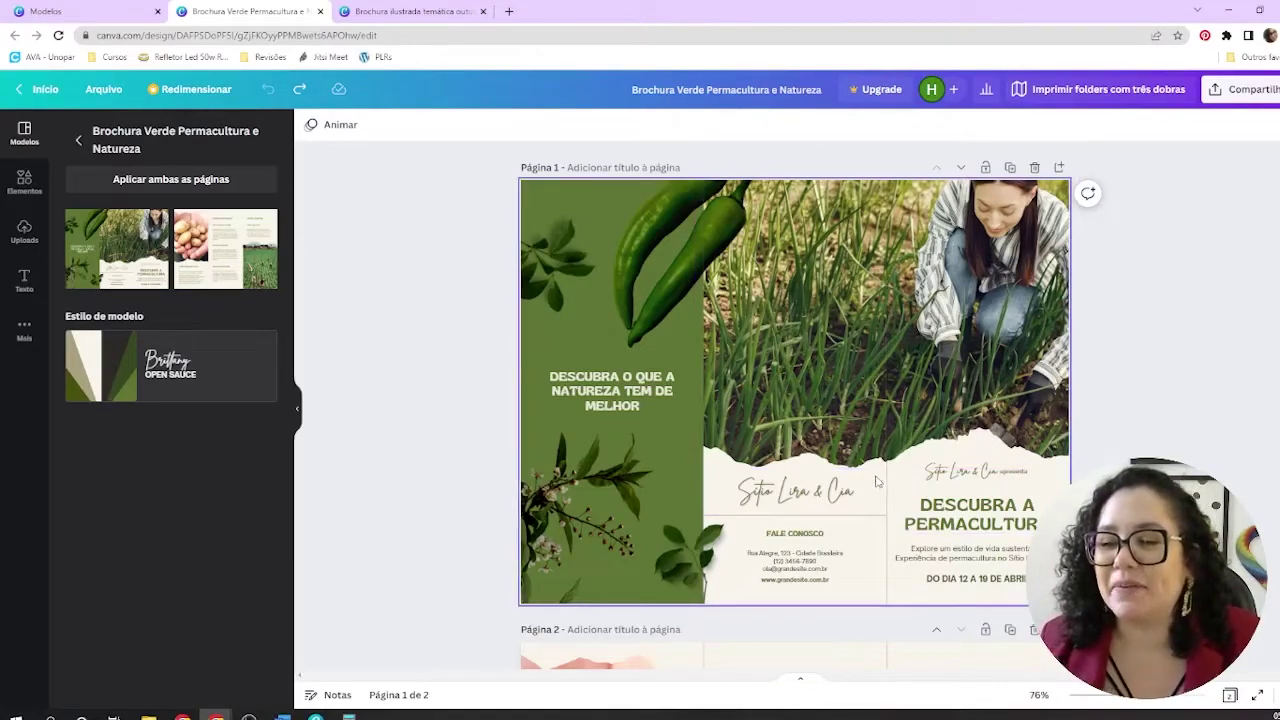
{"action": "scroll", "coordinate": [891, 483], "scroll_direction": "down", "scroll_amount": 3}
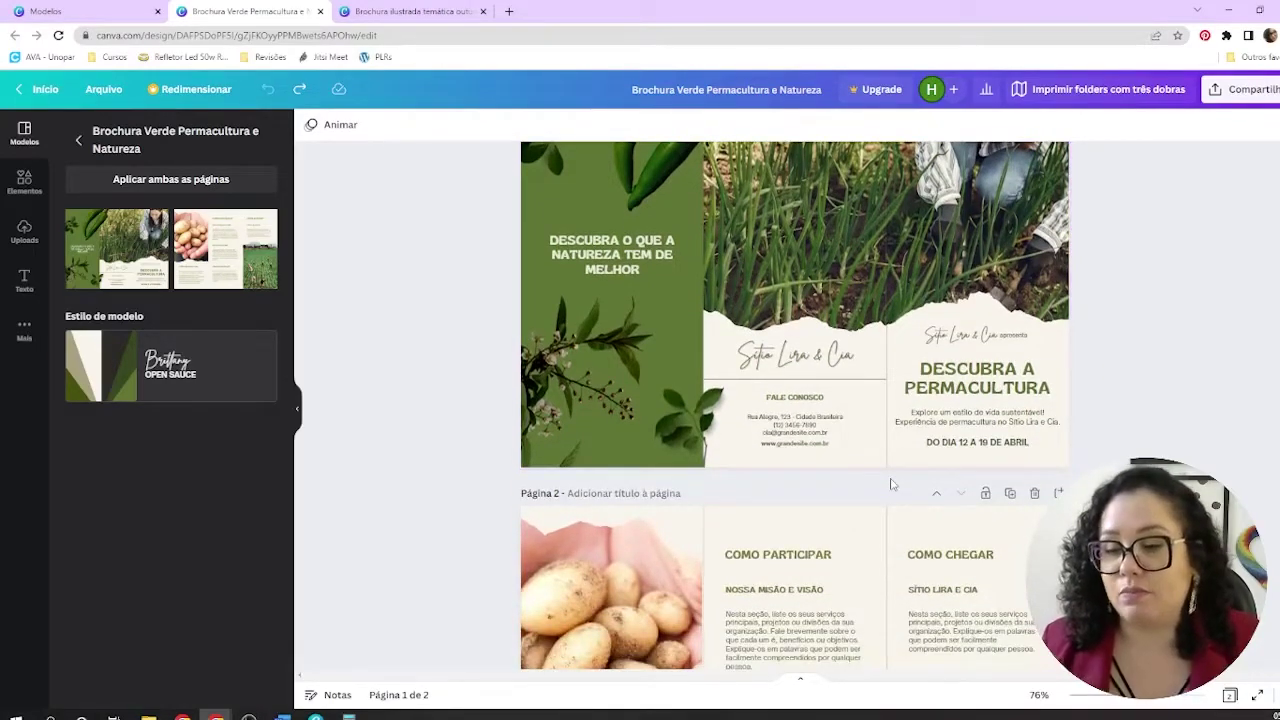
{"action": "scroll", "coordinate": [891, 483], "scroll_direction": "down", "scroll_amount": 3}
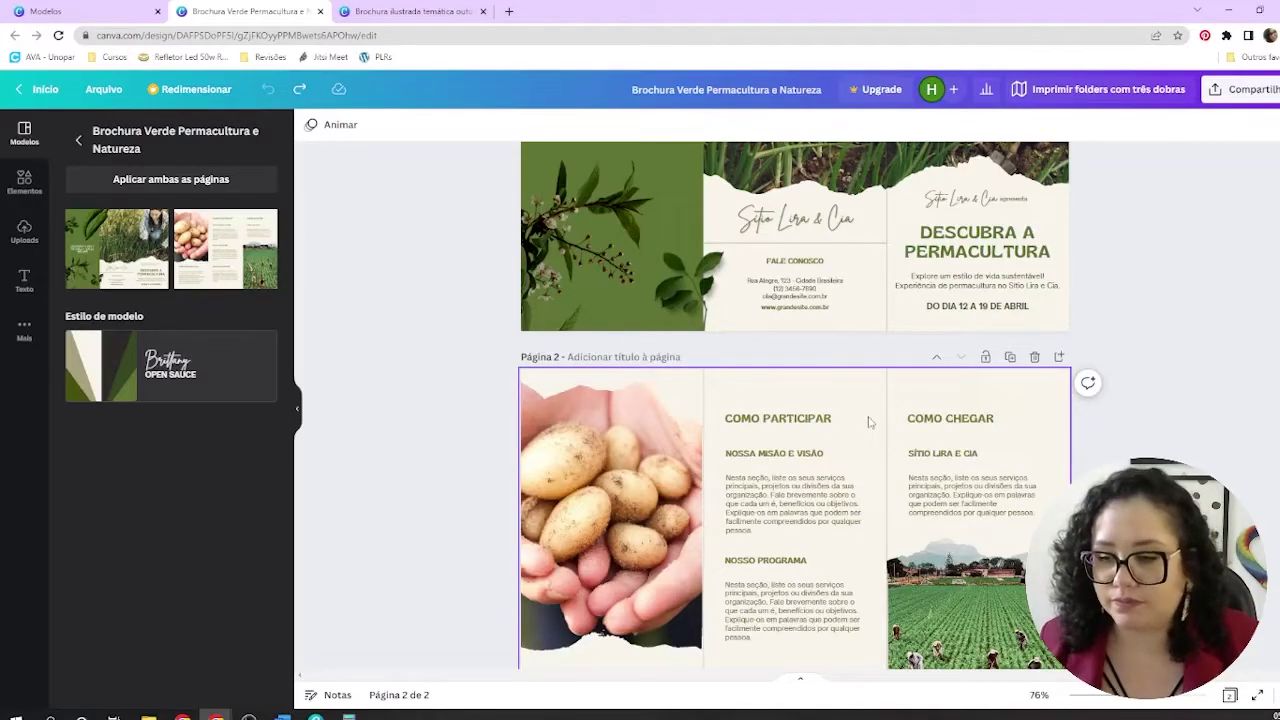
{"action": "scroll", "coordinate": [868, 422], "scroll_direction": "down", "scroll_amount": 4}
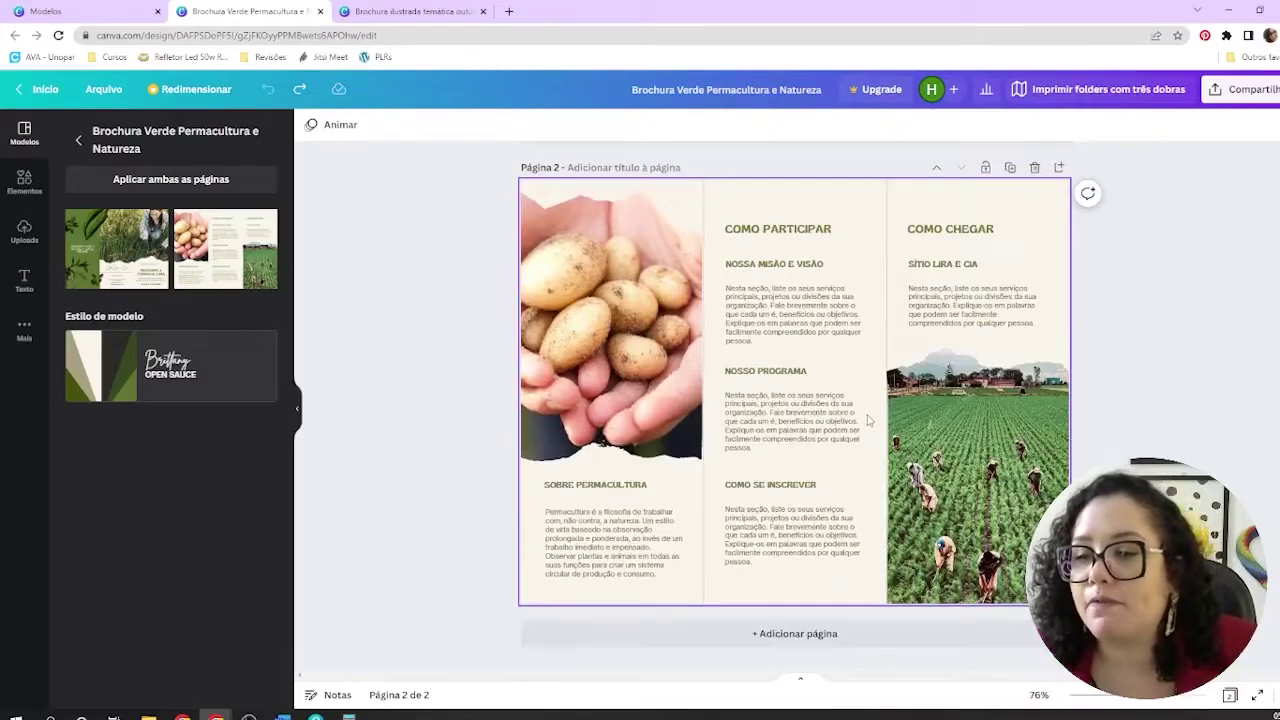
{"action": "scroll", "coordinate": [868, 421], "scroll_direction": "up", "scroll_amount": 8}
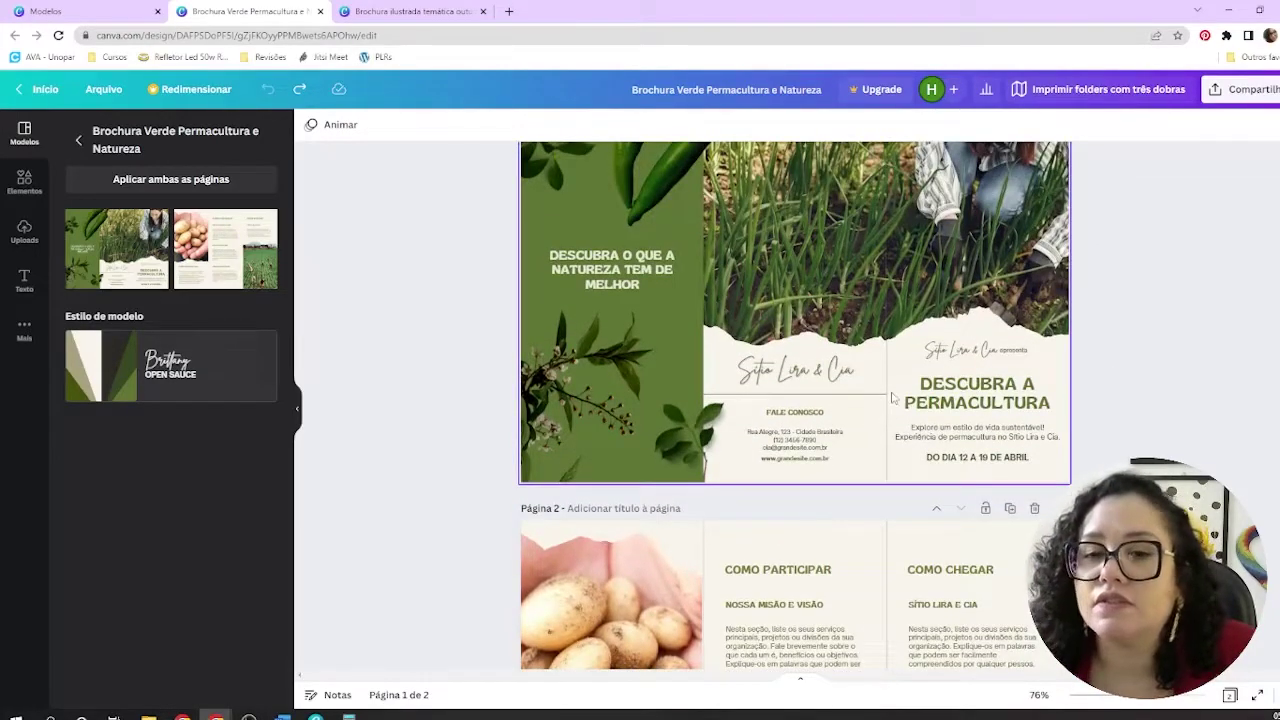
{"action": "scroll", "coordinate": [893, 397], "scroll_direction": "up", "scroll_amount": 1}
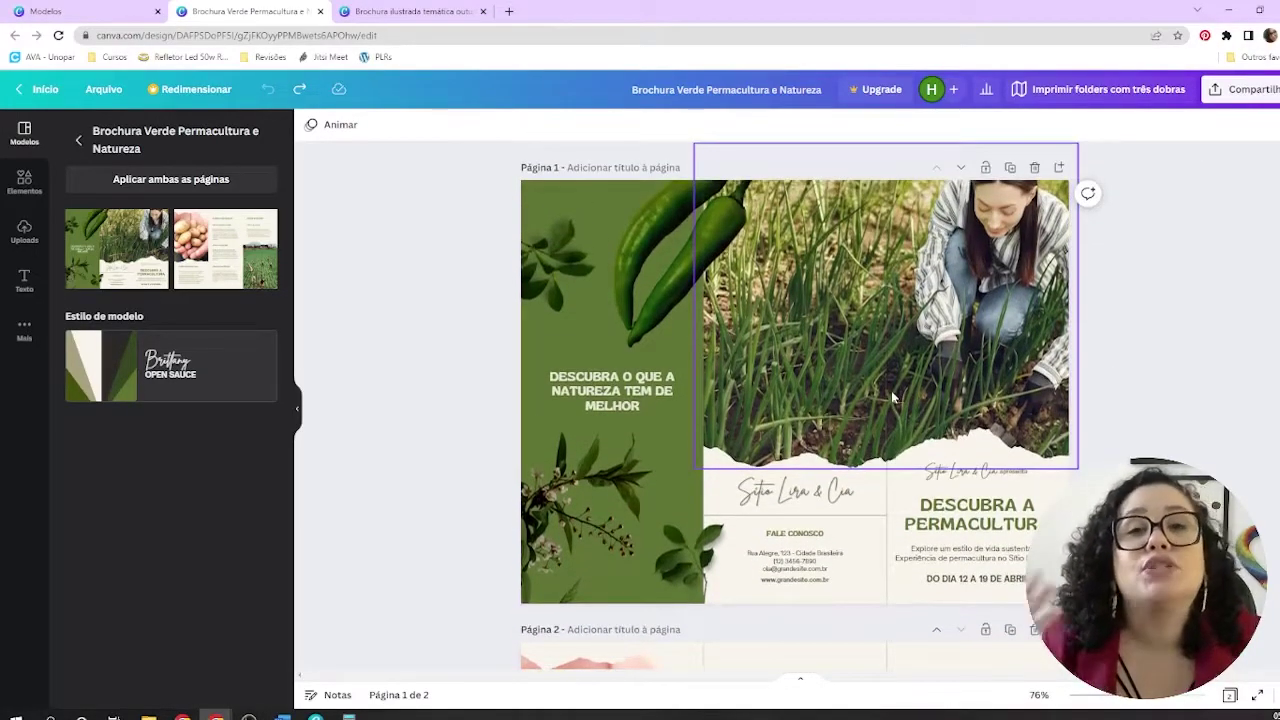